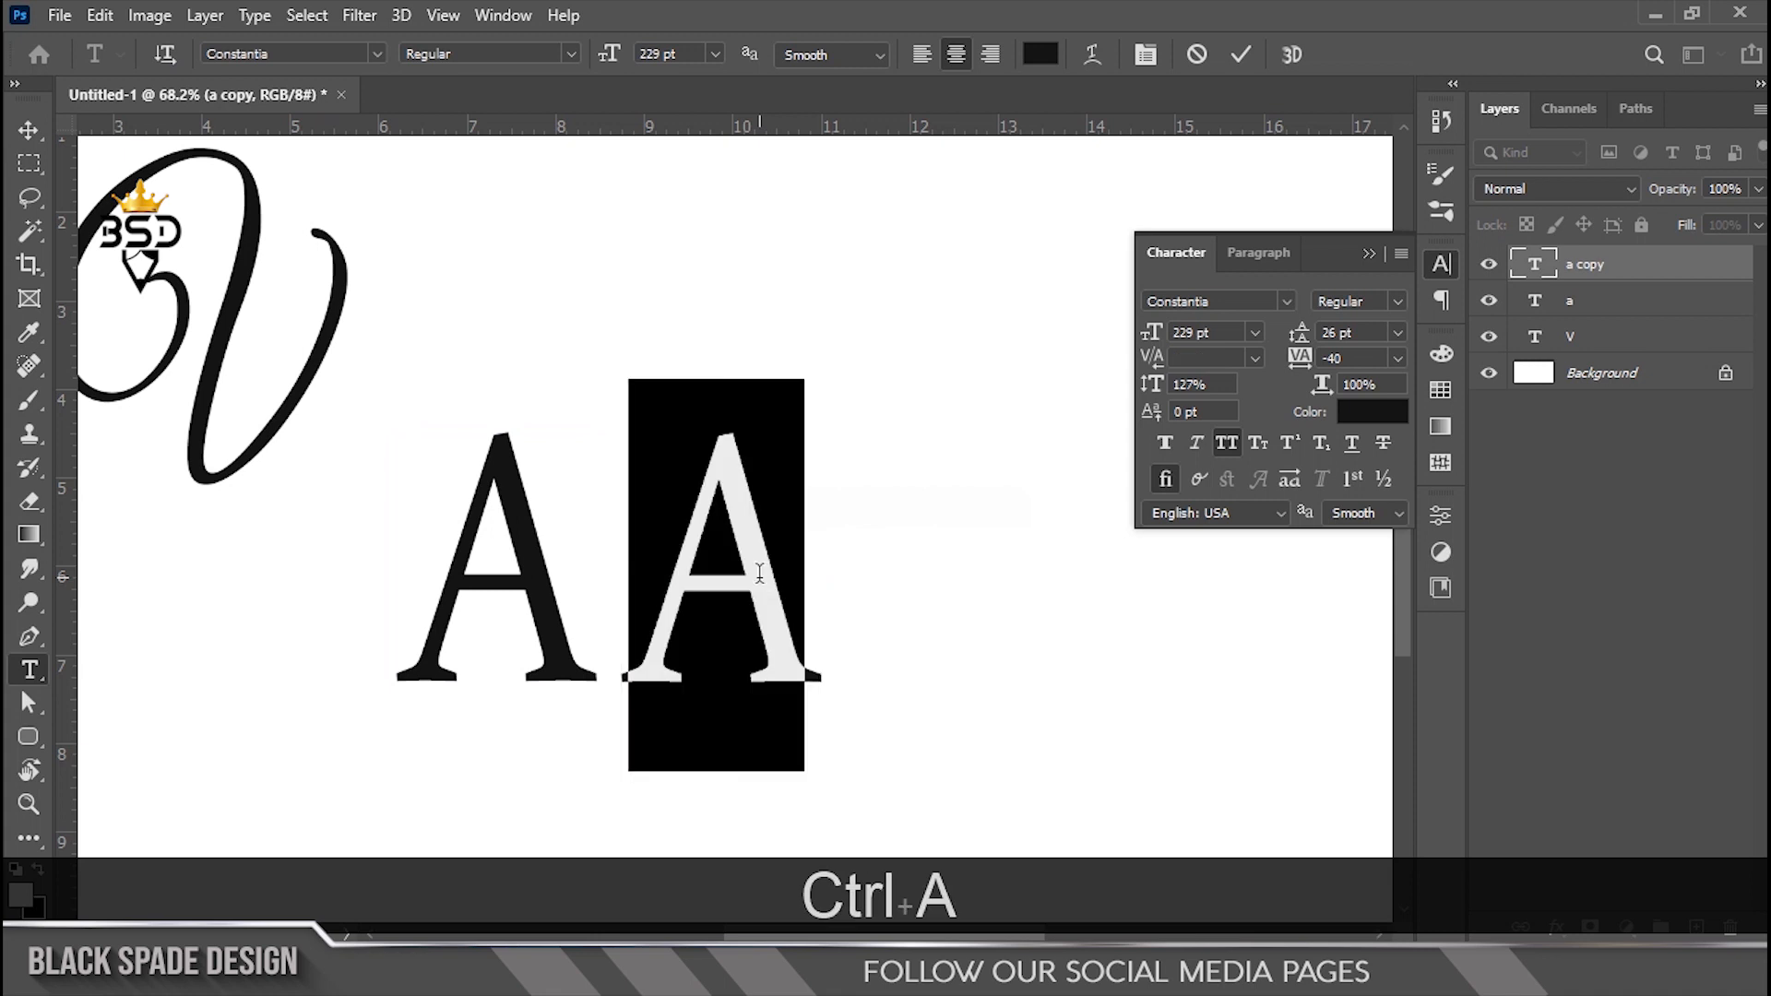
Finish the copied letter as R and duplicate it beside the original, changing the new copy's text to I
click(1240, 55)
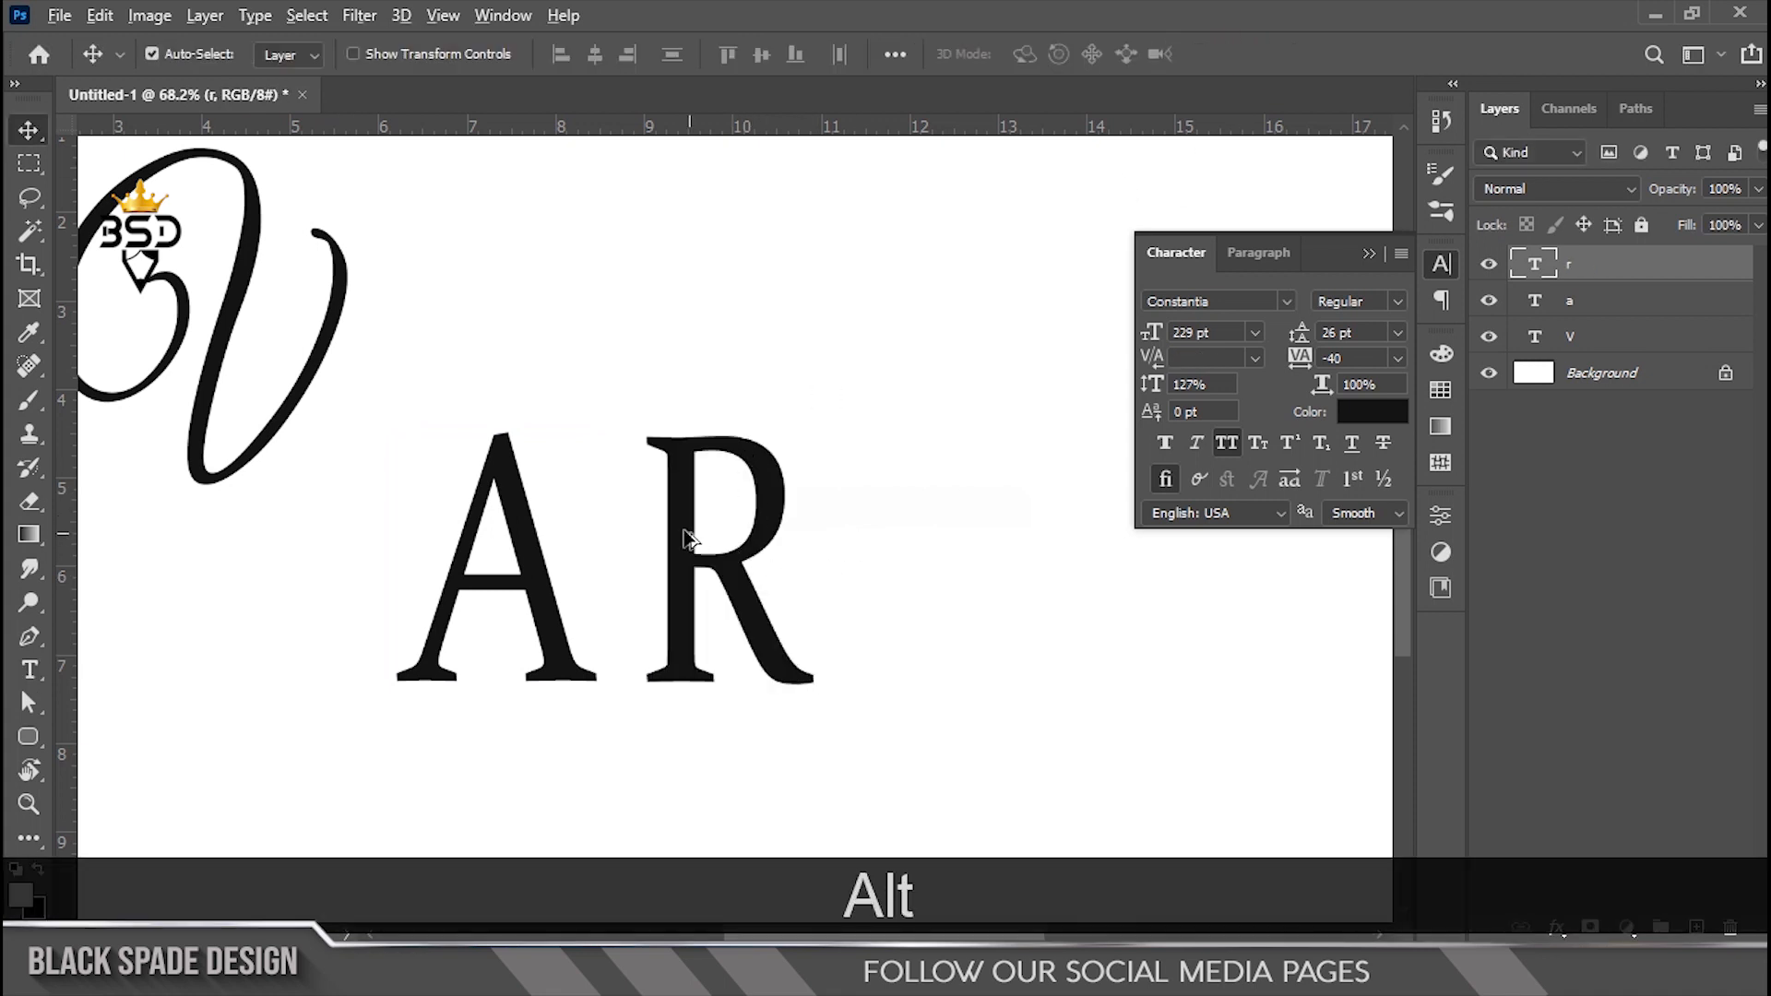
drag(688, 544, 893, 544)
key(t)
click(899, 571)
key(ctrl+a)
text(I)
click(1240, 56)
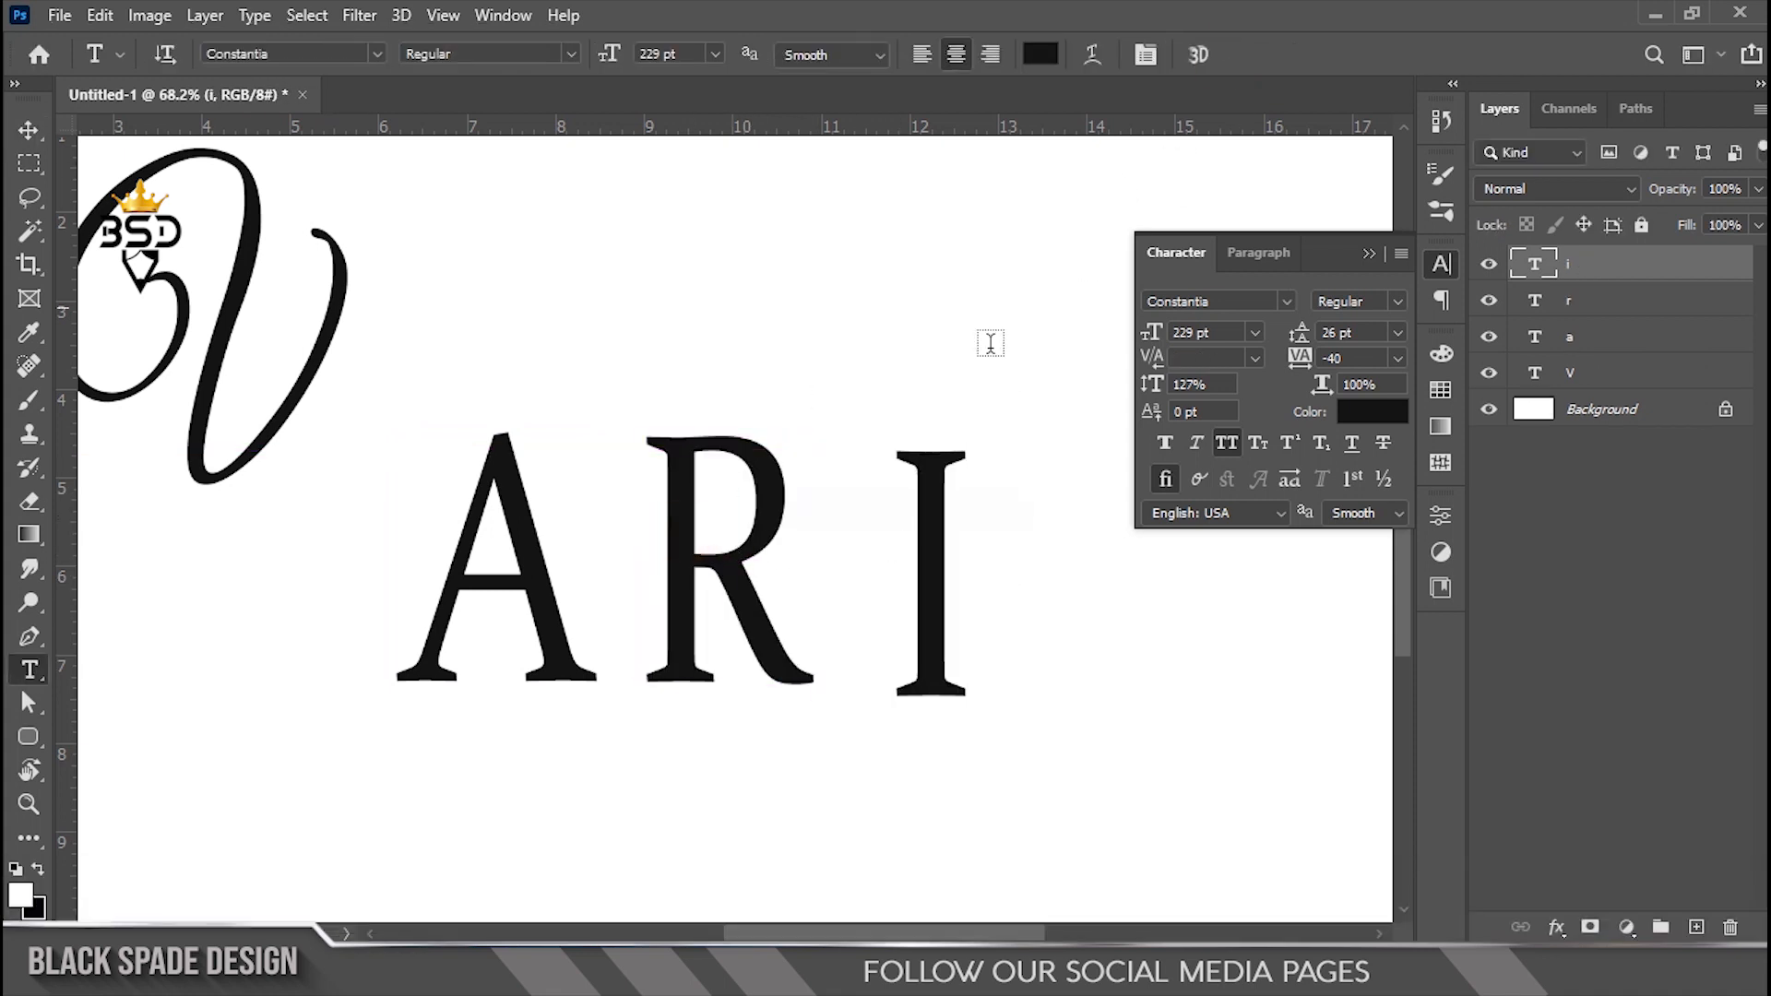
Duplicate the R above the R and I, and change the copy's text to S
key(v)
drag(799, 553, 899, 360)
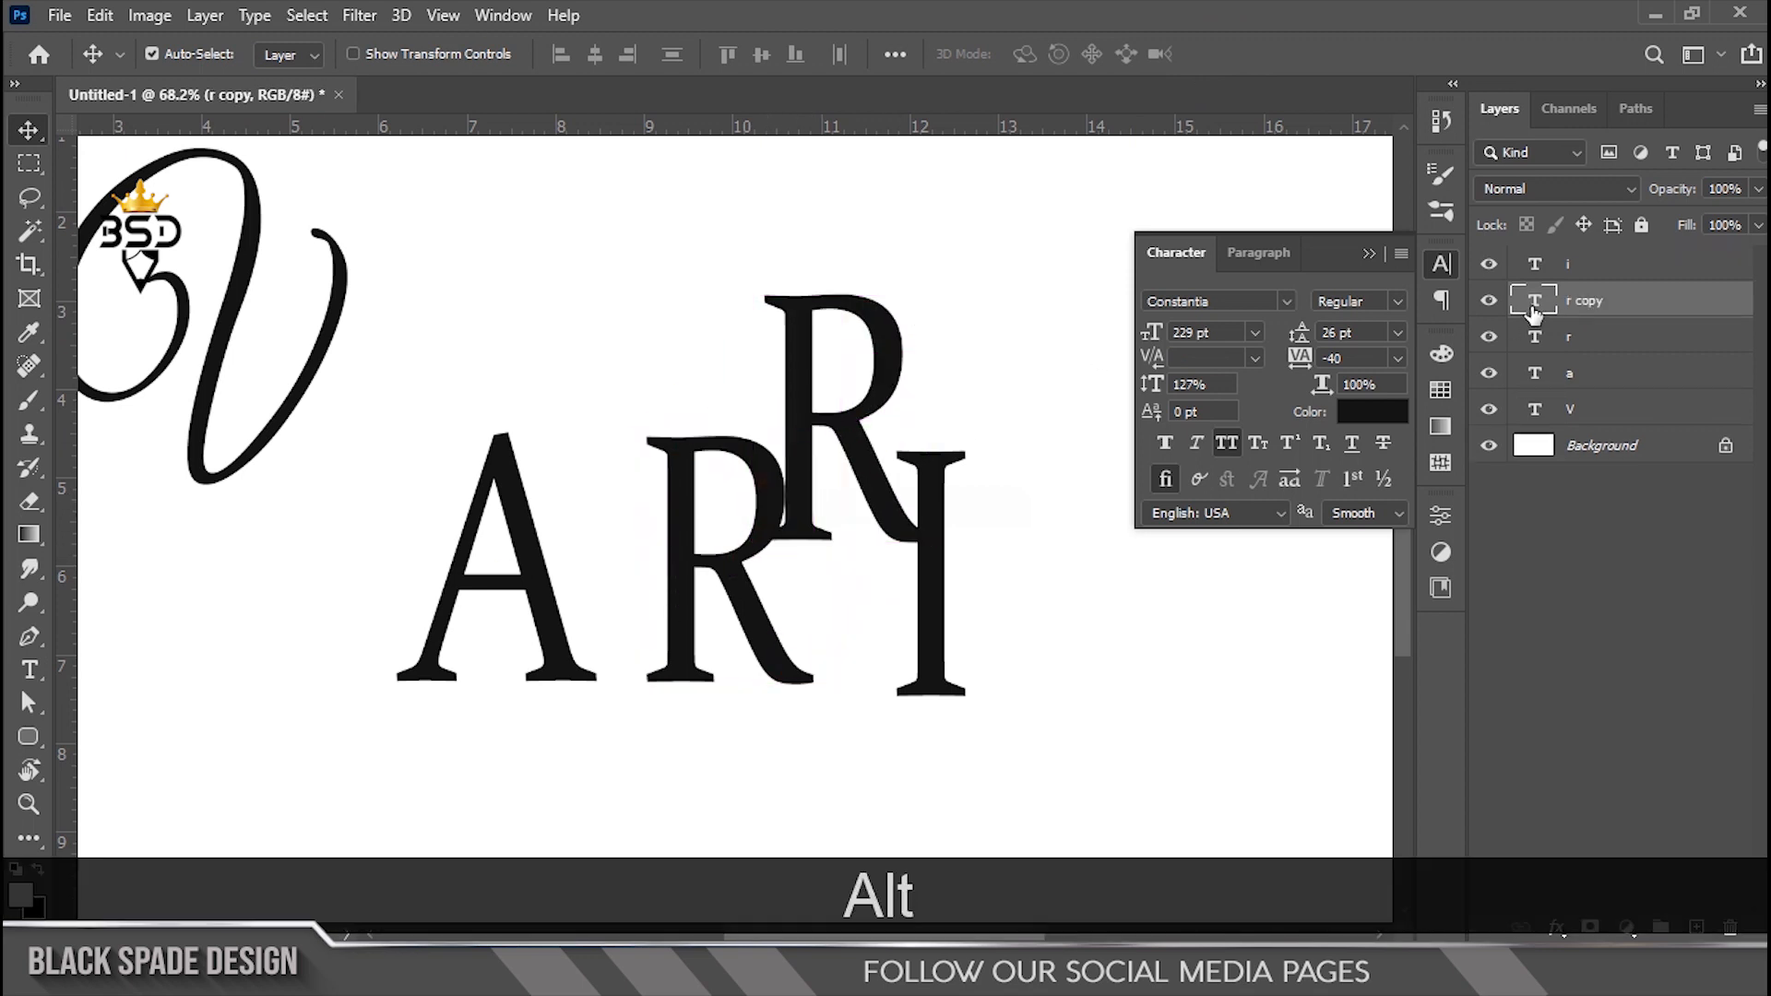
double_click(1532, 301)
text(s)
click(1241, 53)
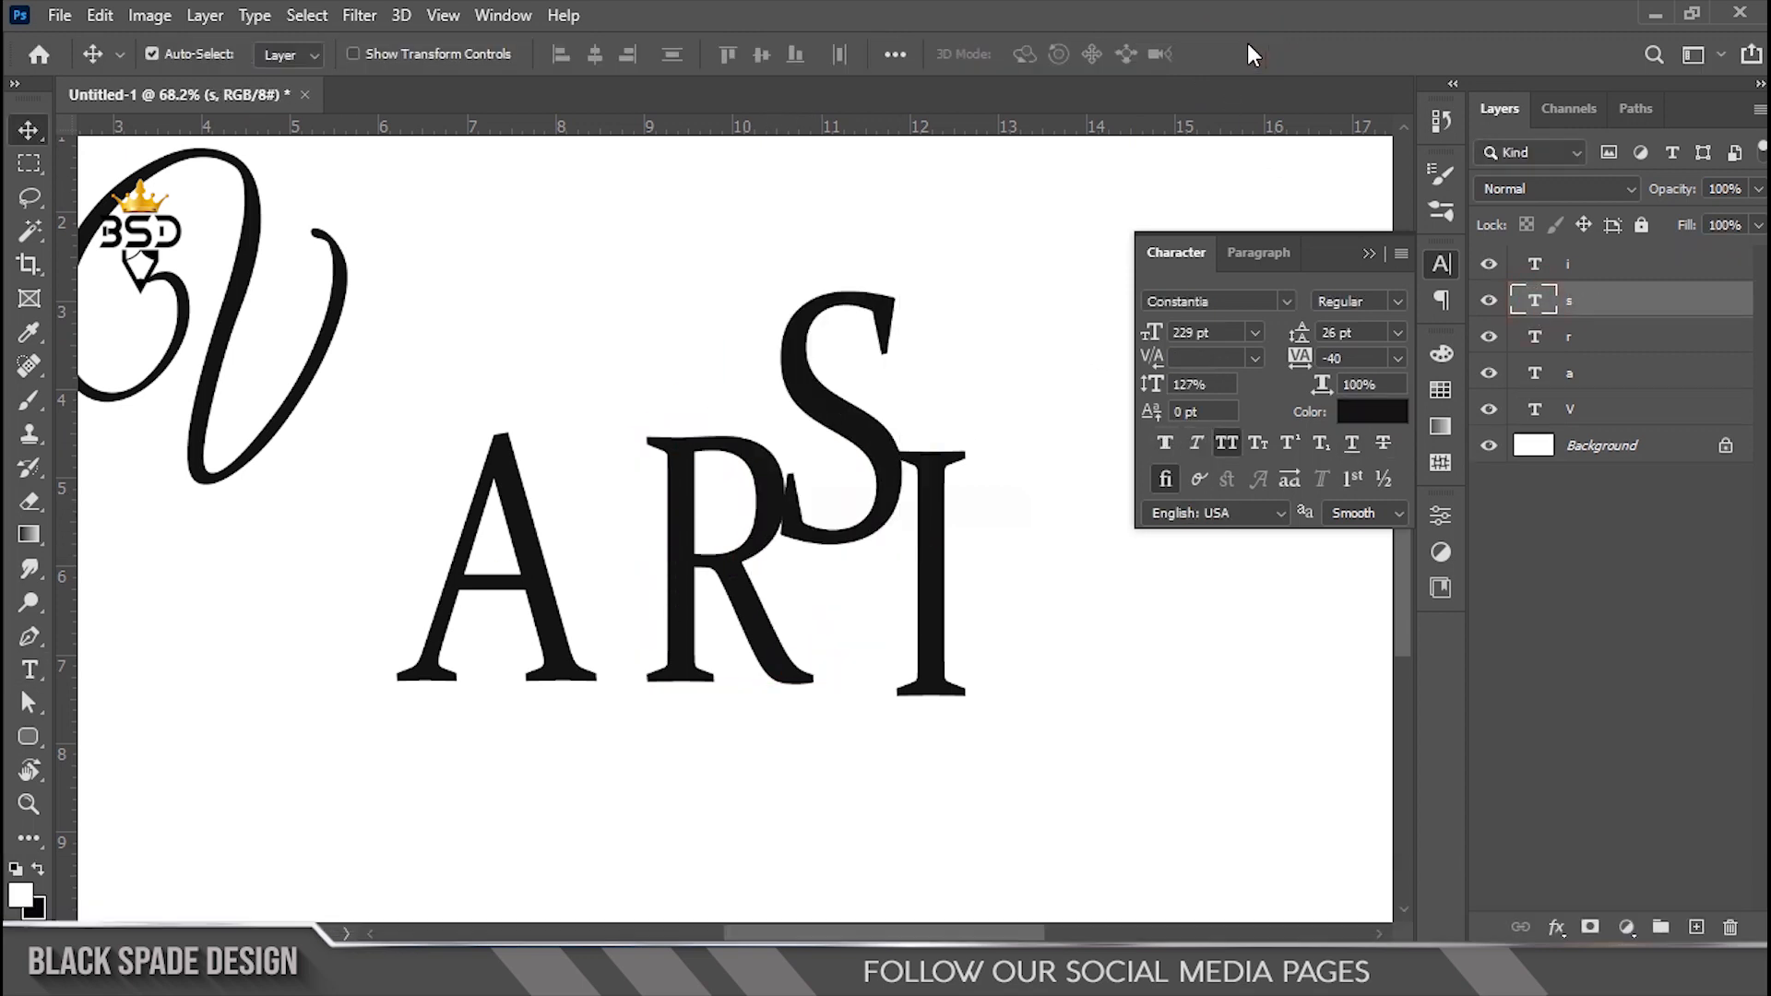
Duplicate the S beyond the I and change the copy's text to U
drag(876, 447, 1045, 518)
double_click(1534, 300)
text(u)
click(1241, 53)
key(ctrl+0)
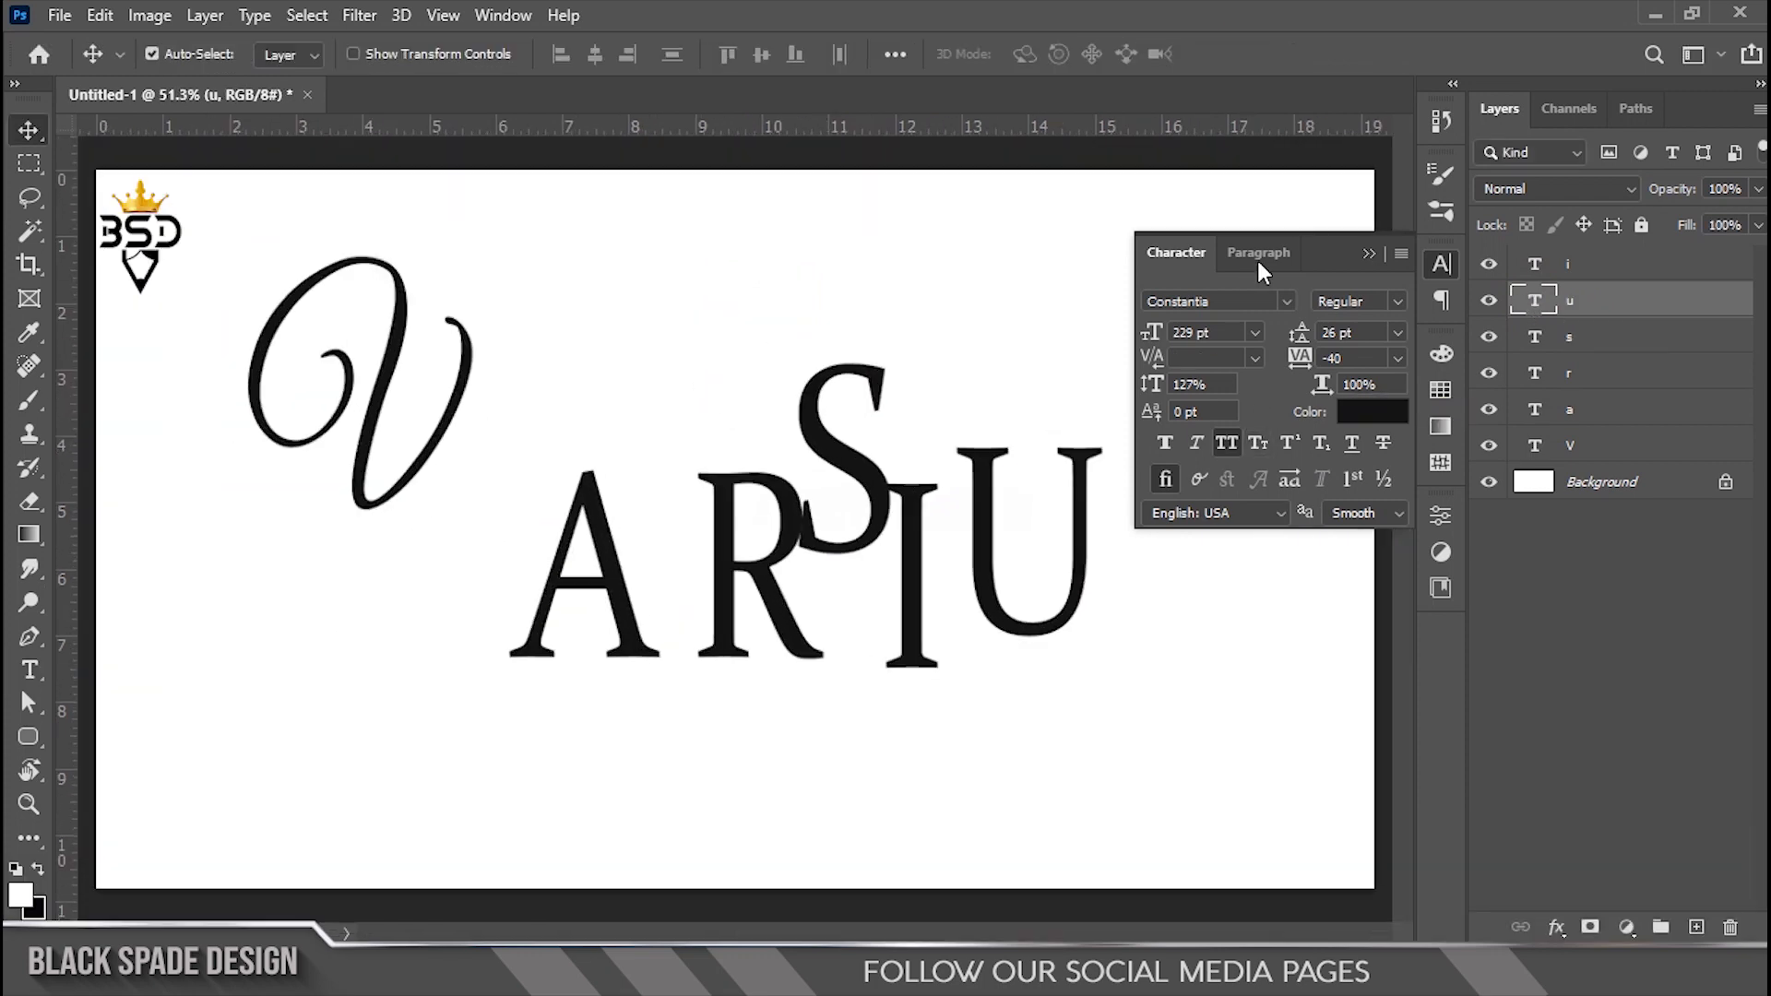
Hide the V layer and move the letter A farther away from the R
click(1370, 254)
click(1489, 445)
drag(604, 581, 577, 501)
drag(459, 569, 516, 569)
Widen the letter A symmetrically to about 120% while keeping its height at 100%
key(ctrl+t)
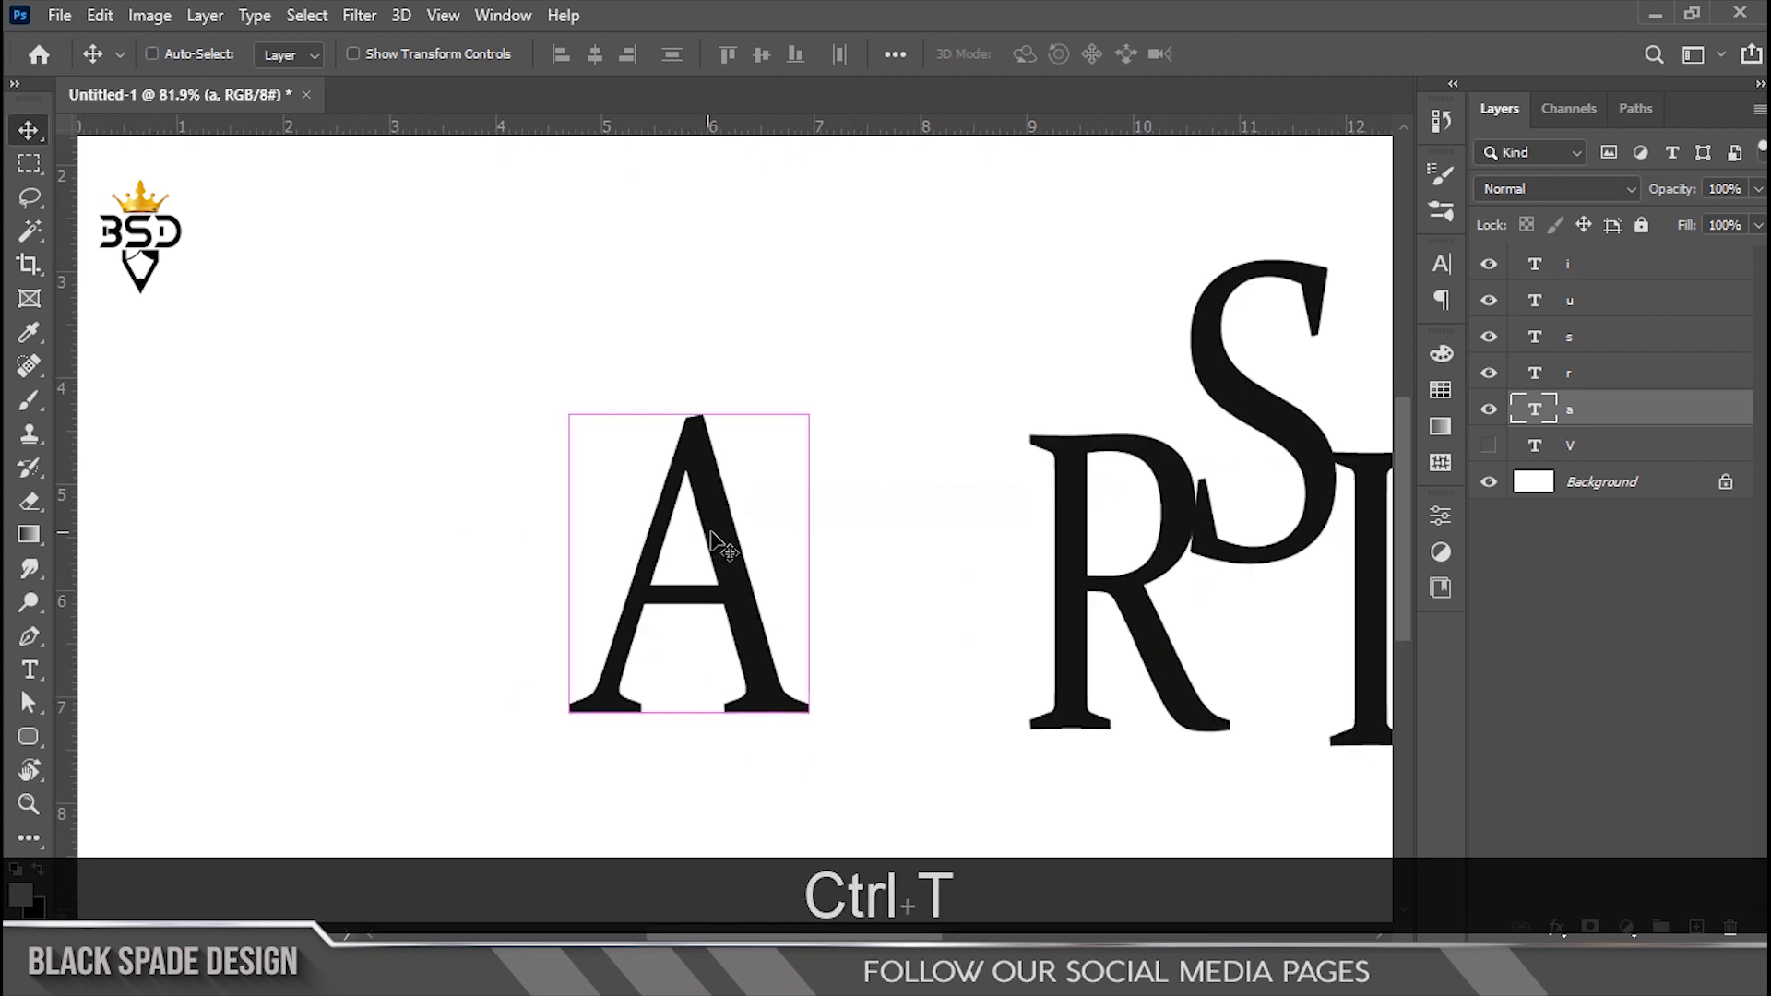
drag(810, 581, 835, 583)
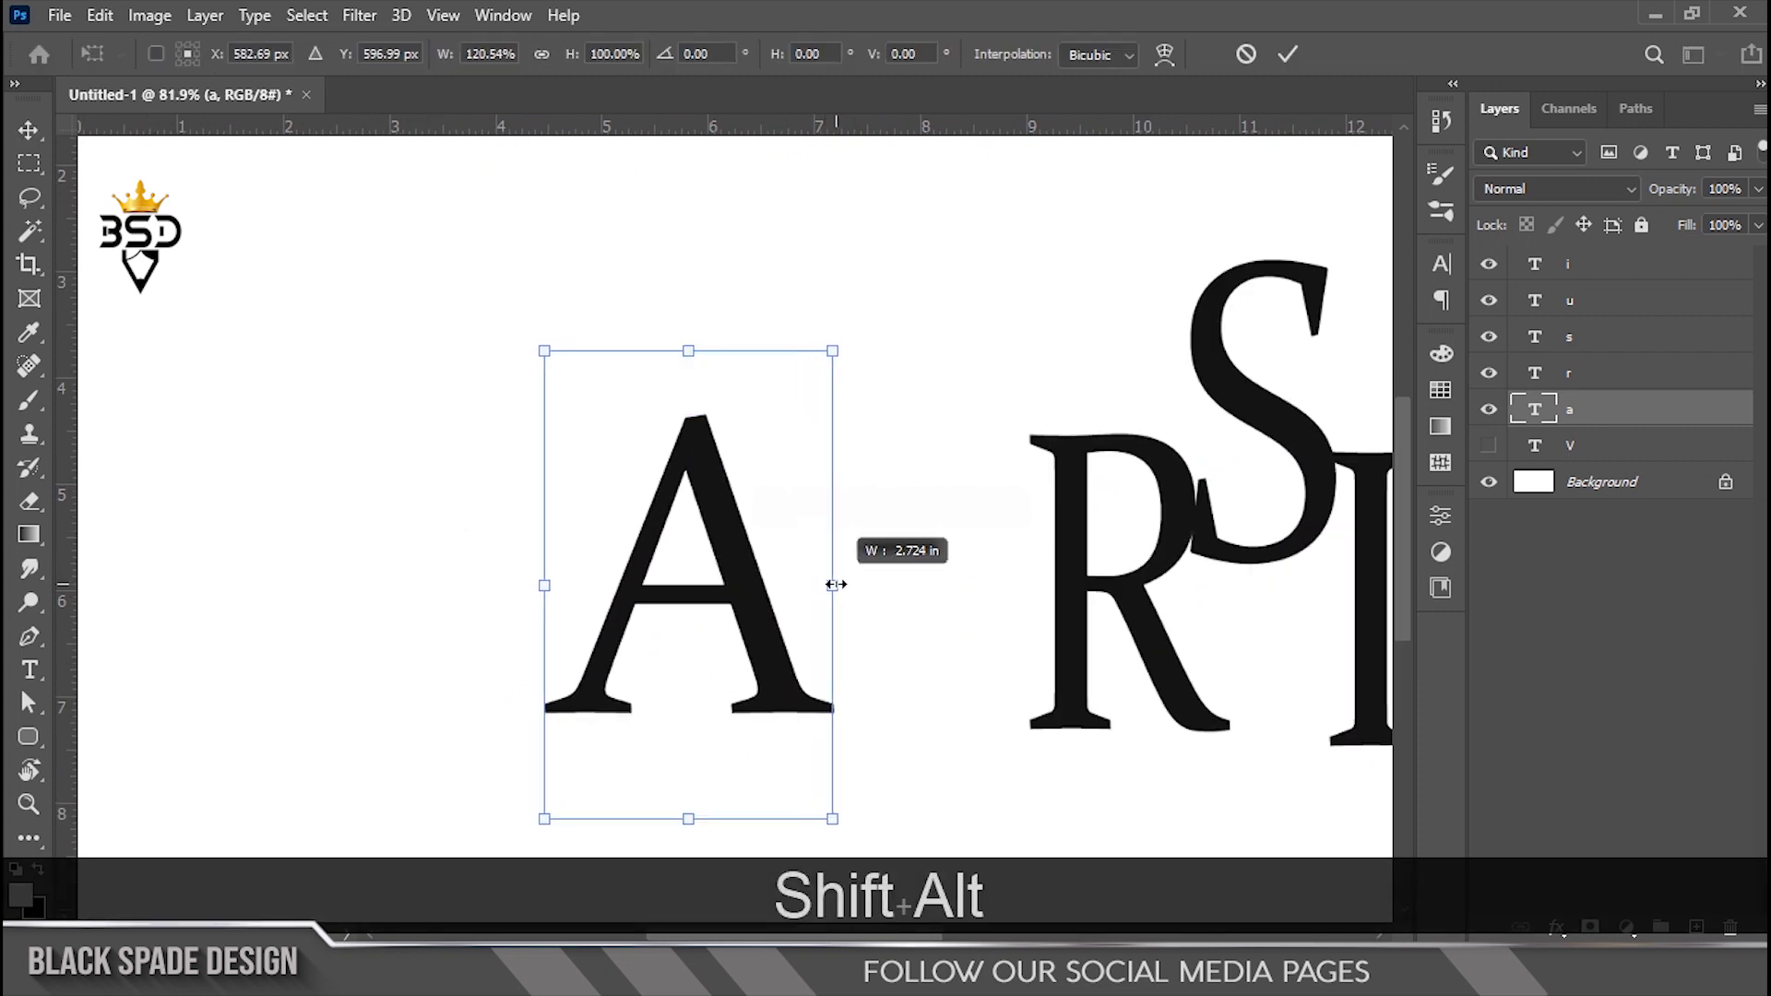
key(Return)
Rasterize the A text layer
scroll(695, 673, up, 5)
mouse_move(698, 490)
mouse_down()
mouse_move(695, 583)
mouse_move(699, 498)
mouse_up()
scroll(695, 583, up, 3)
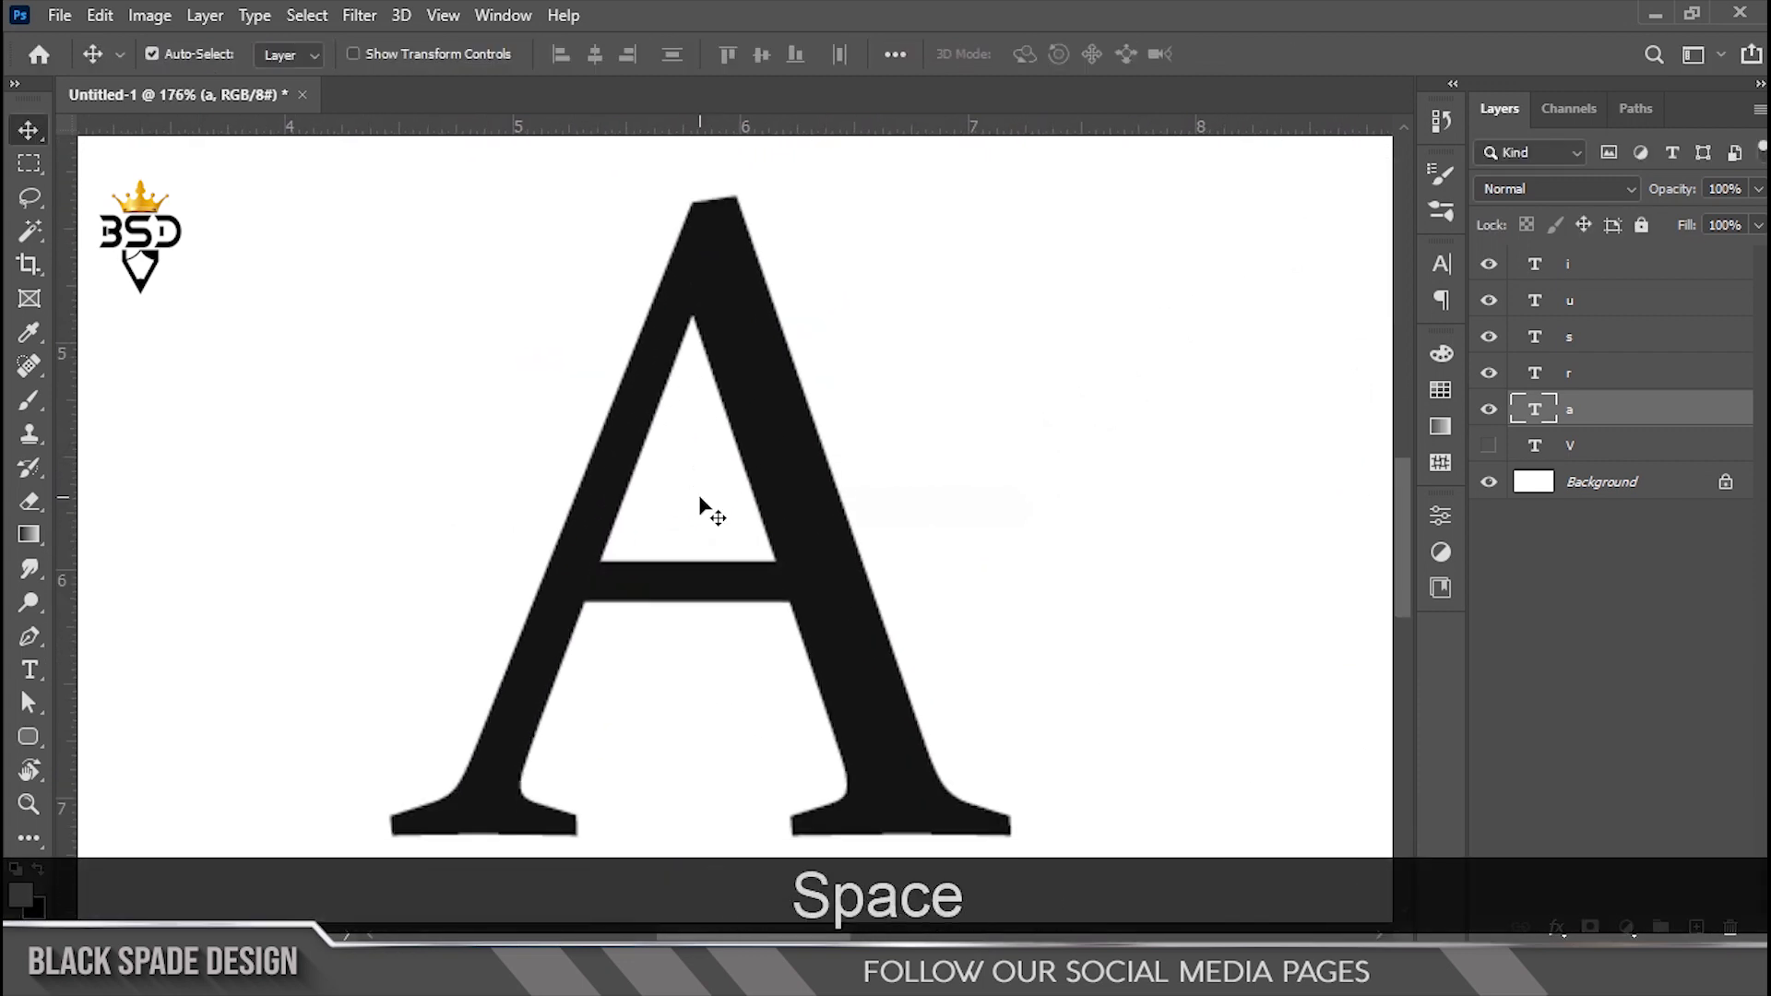
scroll(699, 503, down, 5)
scroll(687, 505, up, 6)
right_click(1631, 419)
click(1384, 427)
Remove the A's crossbar by deleting a Polygonal Lasso selection around it, and clear the selection
click(29, 197)
click(129, 222)
scroll(636, 600, up, 2)
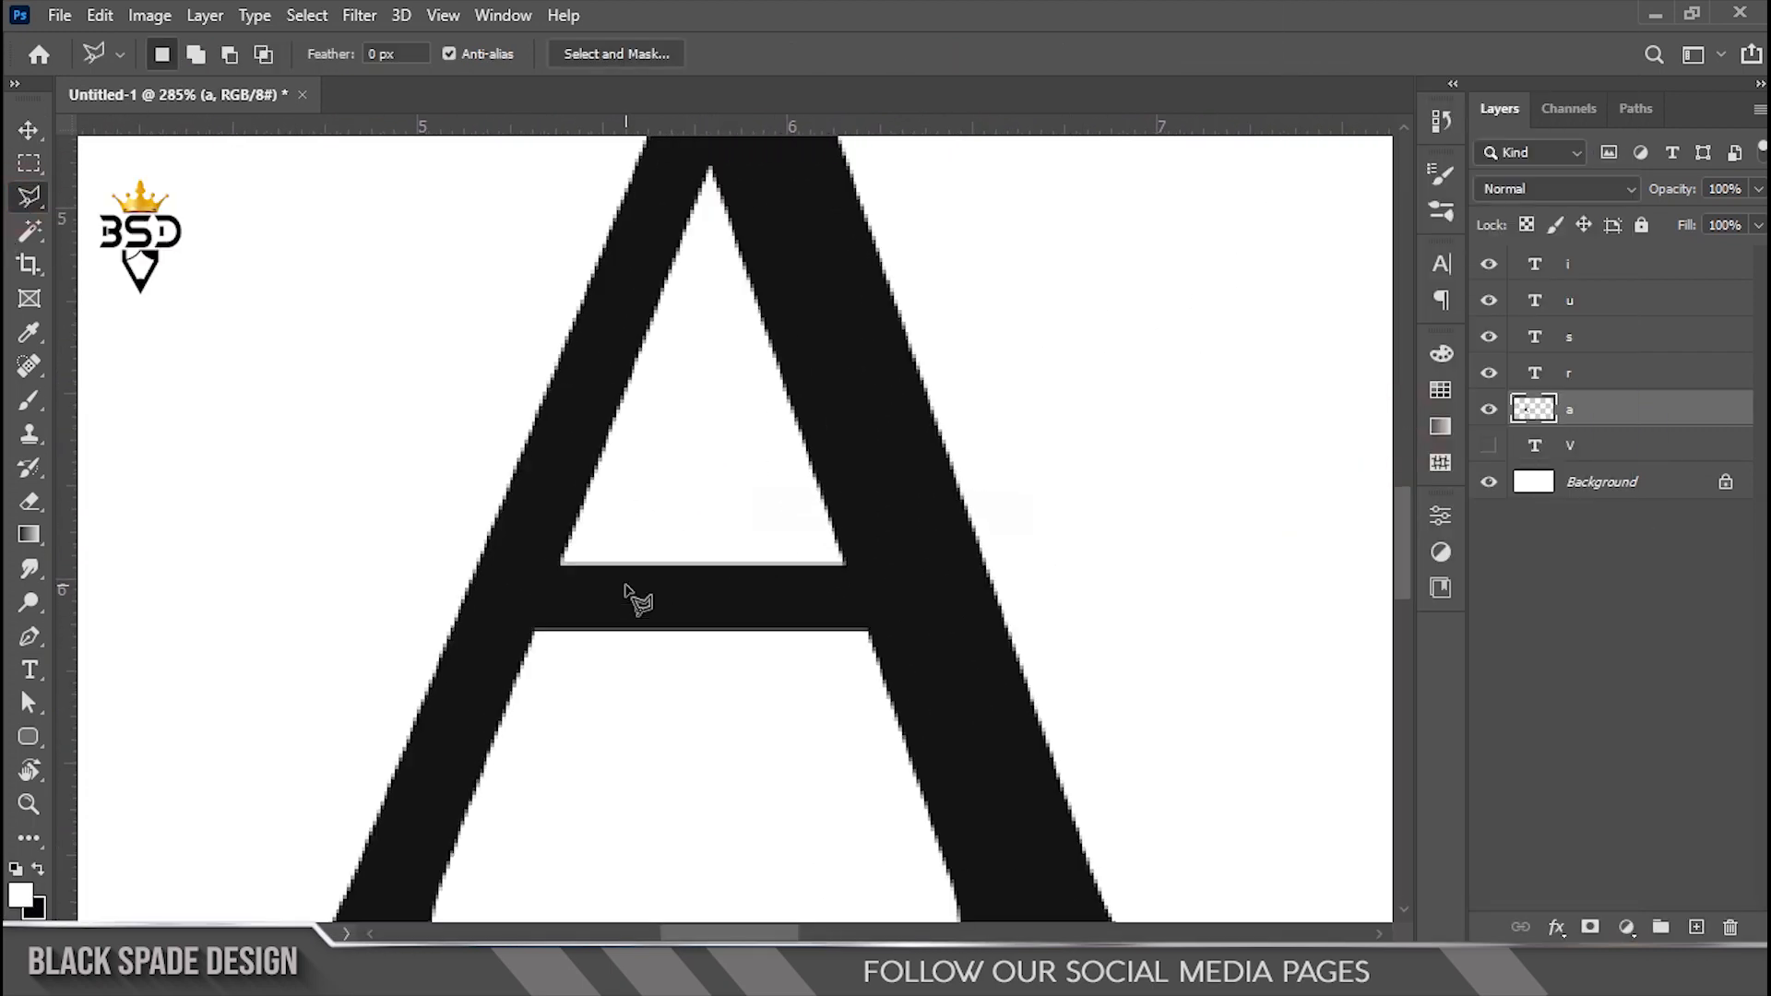
scroll(633, 586, up, 3)
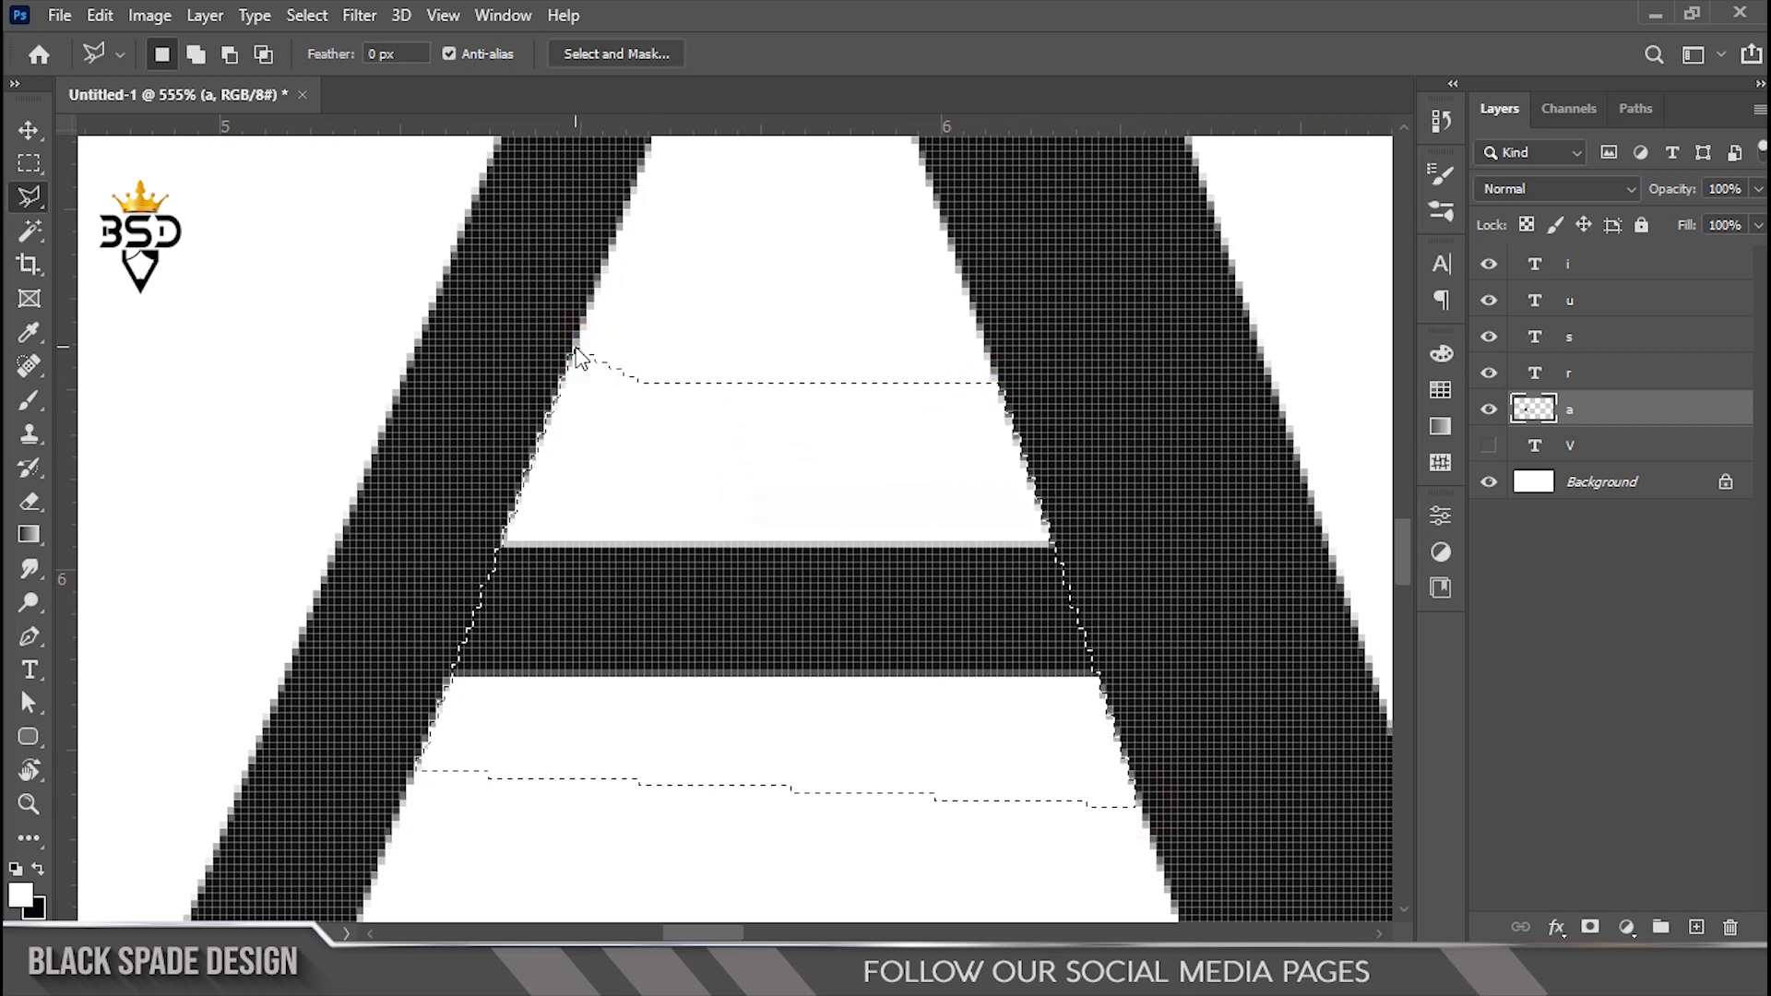
key(Delete)
key(ctrl+d)
Extend the A's blunt top into a sharp point by filling a polygonal selection with the background colour
scroll(646, 360, down, 4)
scroll(723, 394, up, 2)
drag(723, 395, 708, 600)
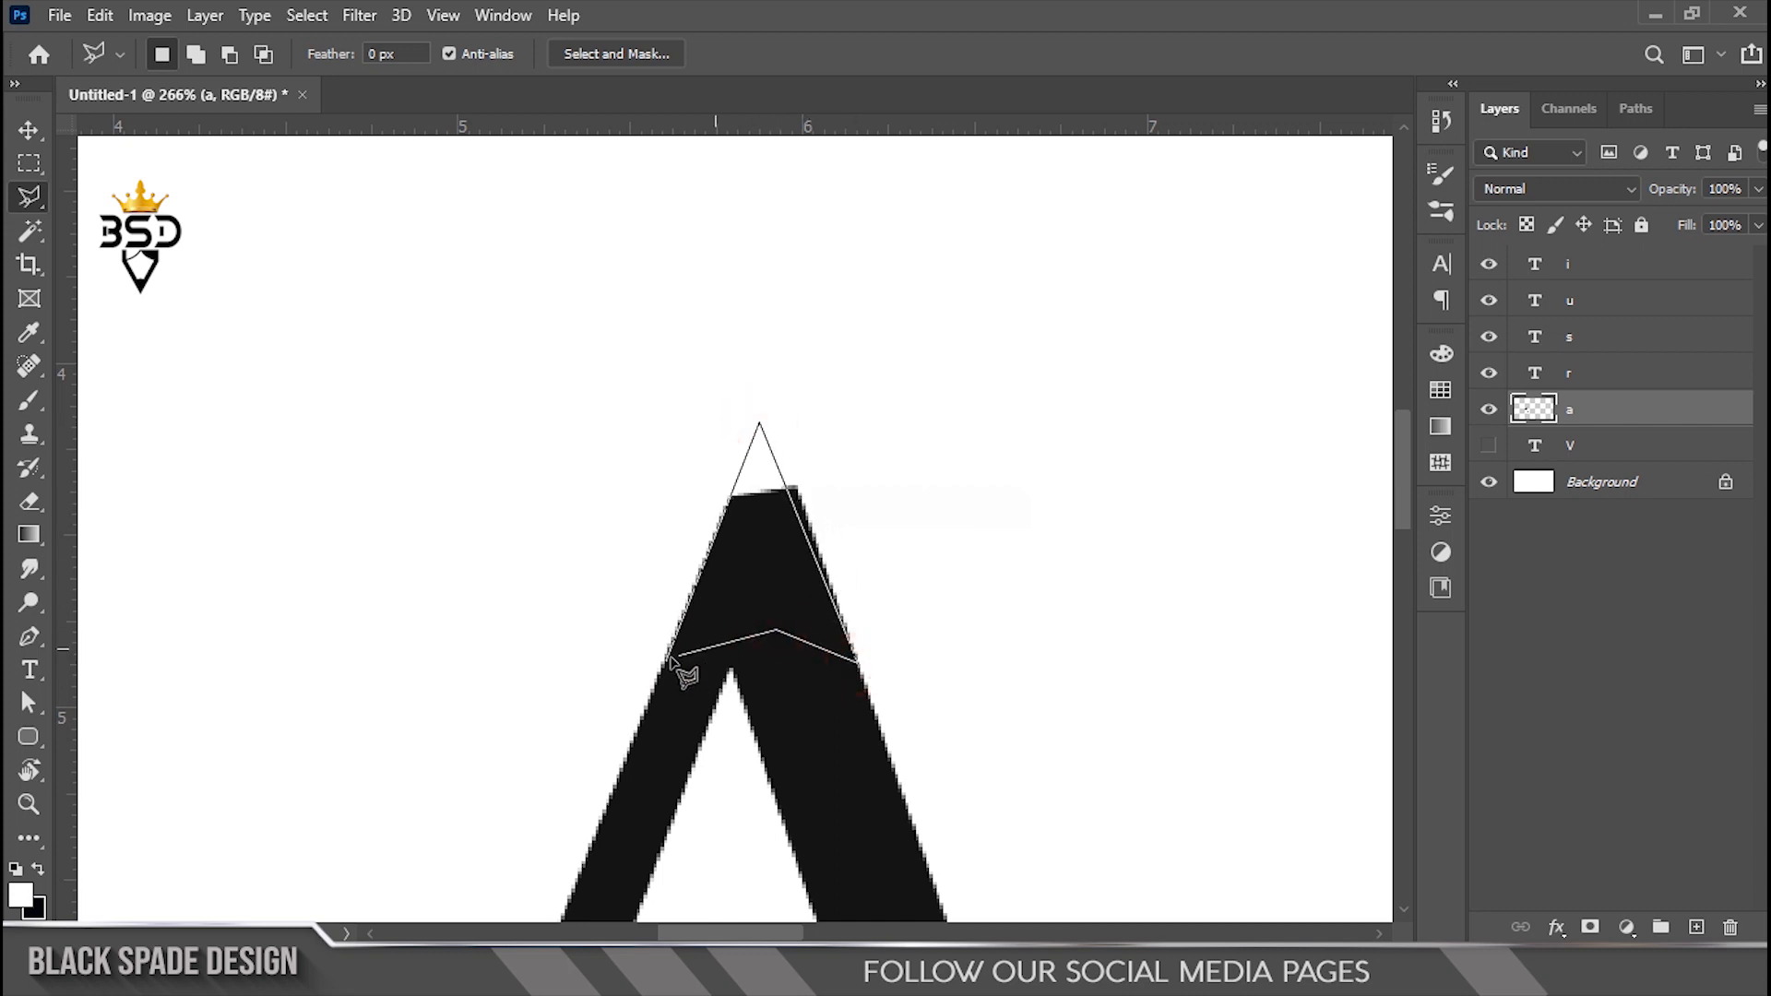
key(ctrl+BackSpace)
key(ctrl+d)
Straighten the right edge of the A's pointed tip by filling another polygonal selection with the background colour
scroll(739, 577, up, 2)
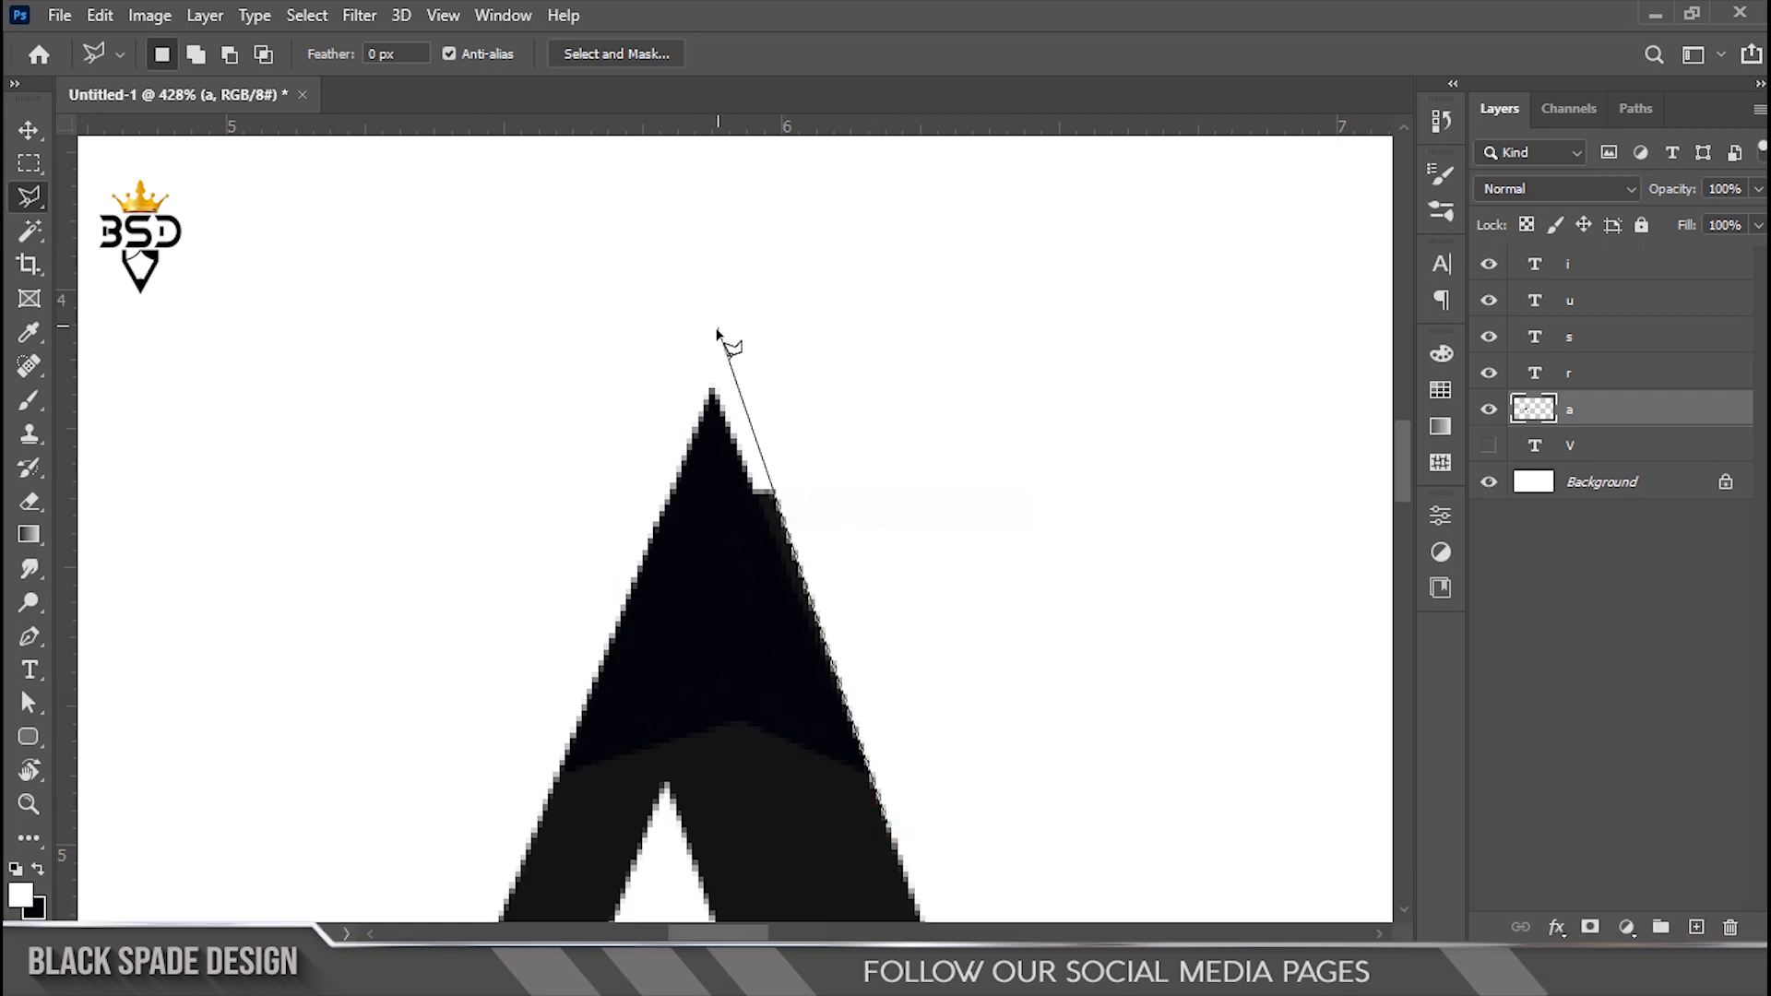
double_click(883, 821)
key(ctrl+BackSpace)
key(ctrl+d)
scroll(565, 605, down, 3)
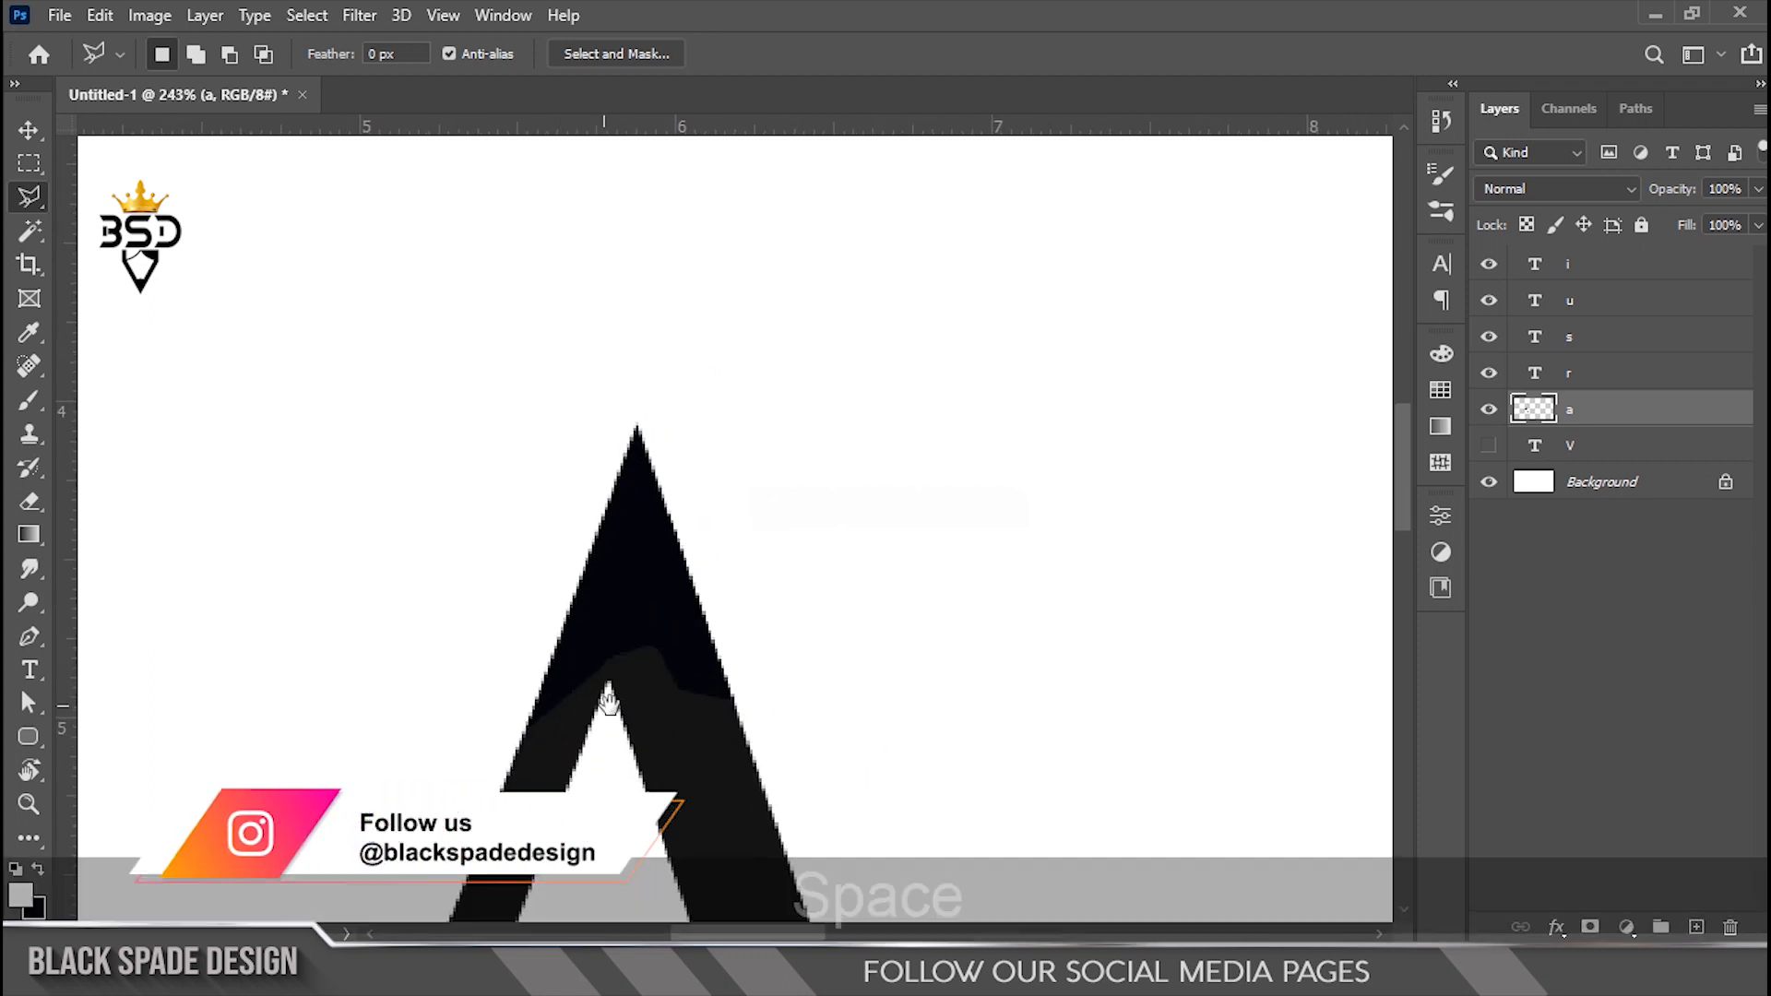
Move the R closer to the A and place a horizontal guide along the top of the R
drag(603, 704, 612, 653)
key(v)
scroll(620, 651, down, 6)
drag(668, 718, 651, 599)
scroll(638, 590, up, 3)
scroll(636, 585, down, 2)
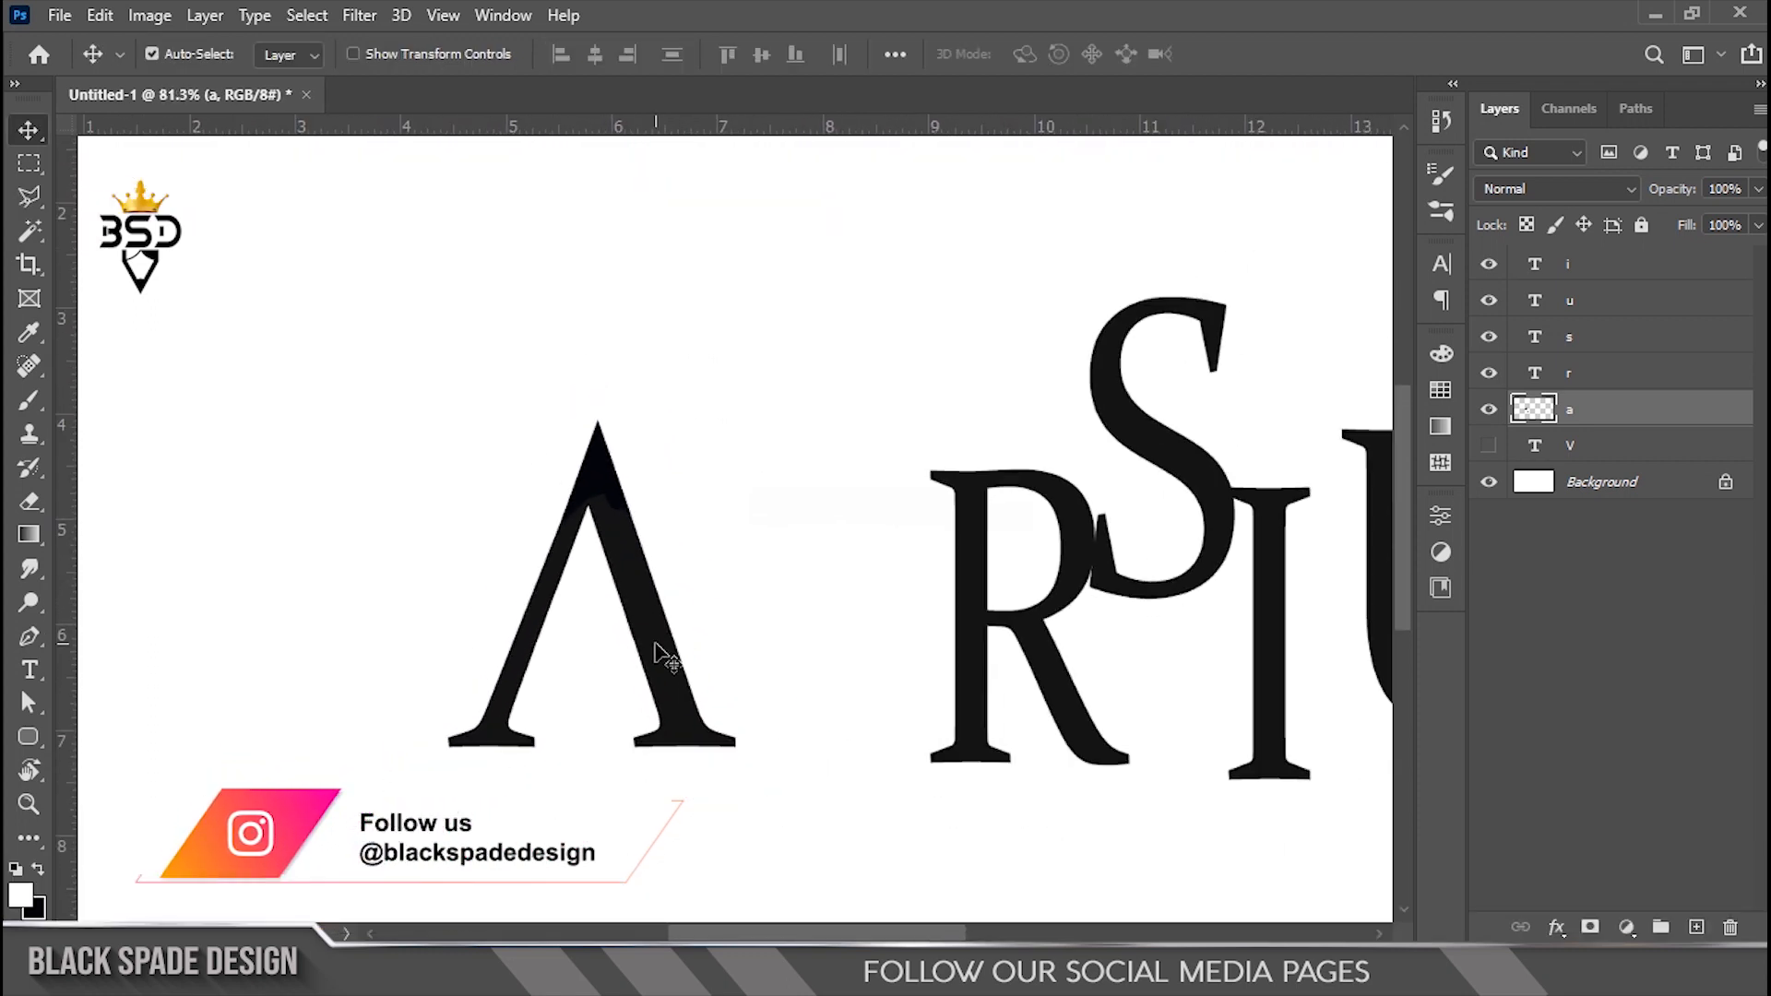
drag(706, 651, 525, 622)
drag(790, 679, 659, 670)
scroll(433, 572, up, 1)
drag(676, 129, 678, 430)
scroll(681, 408, up, 4)
scroll(822, 407, down, 3)
Select the A layer and lower its top slightly toward the guide with Free Transform
right_click(541, 467)
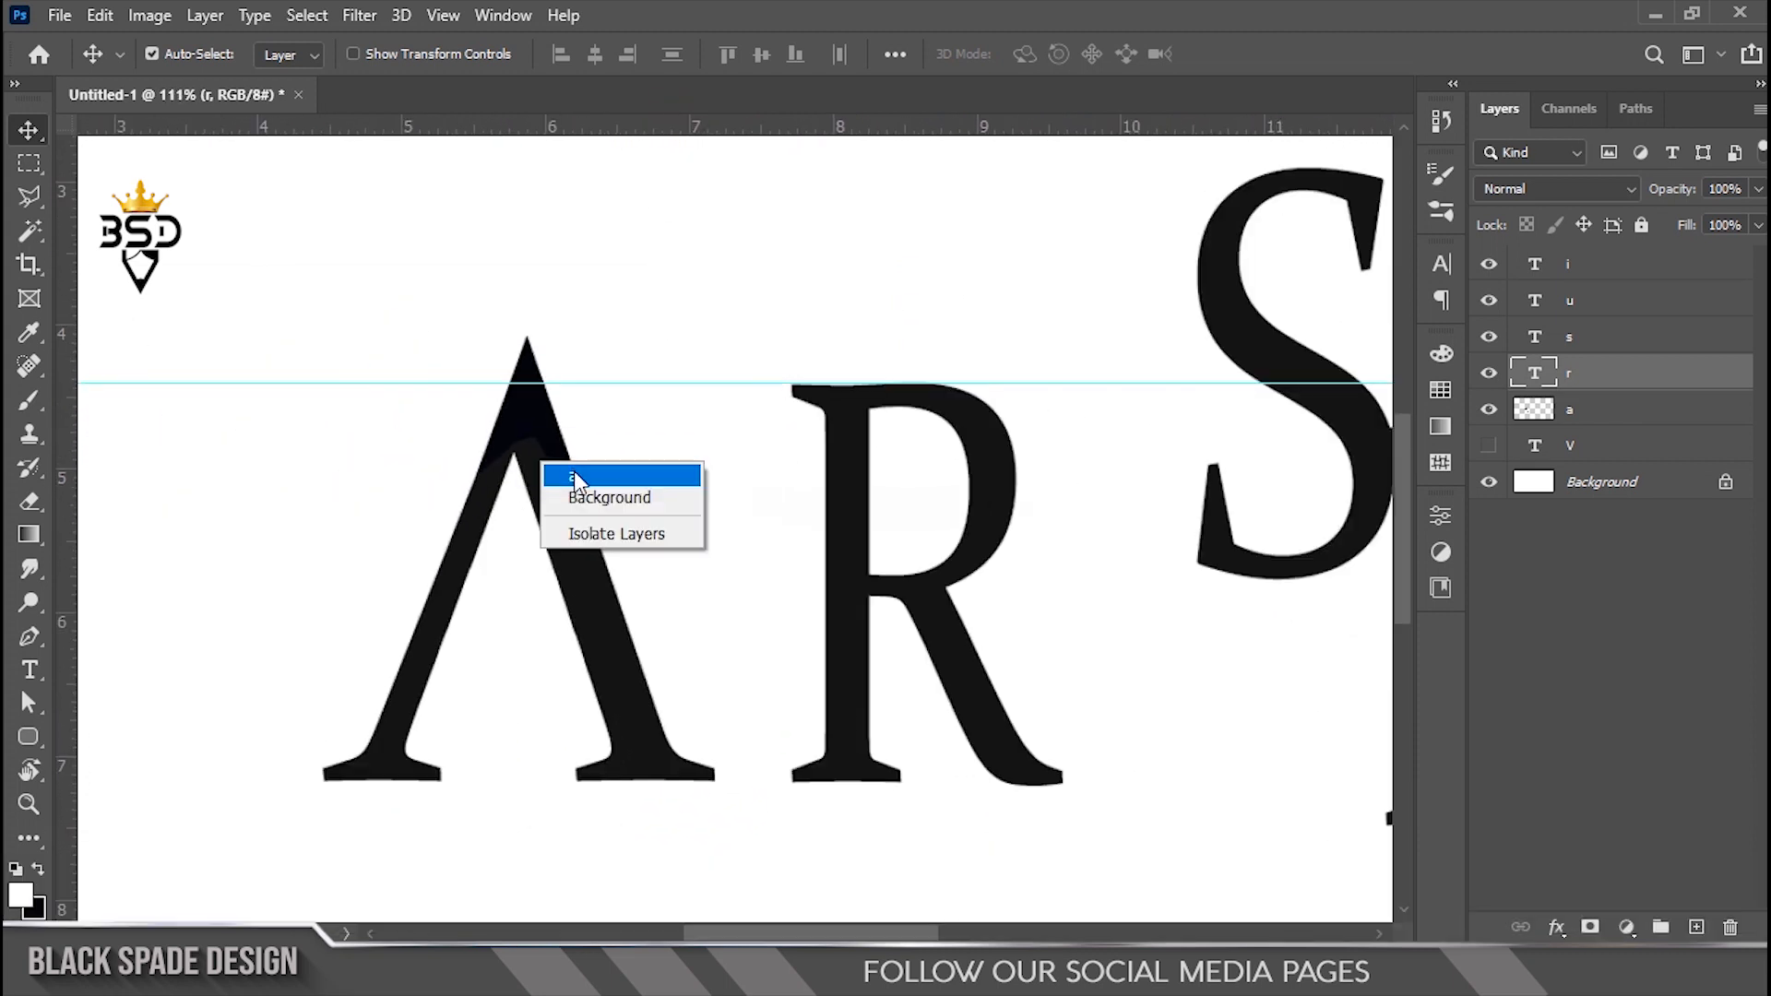
click(553, 472)
key(ctrl+t)
mouse_move(518, 335)
mouse_down()
mouse_move(518, 373)
mouse_move(518, 353)
mouse_up()
key(Return)
scroll(842, 467, up, 1)
Stretch the R upward with Free Transform to bring its top near the A's tip
click(849, 478)
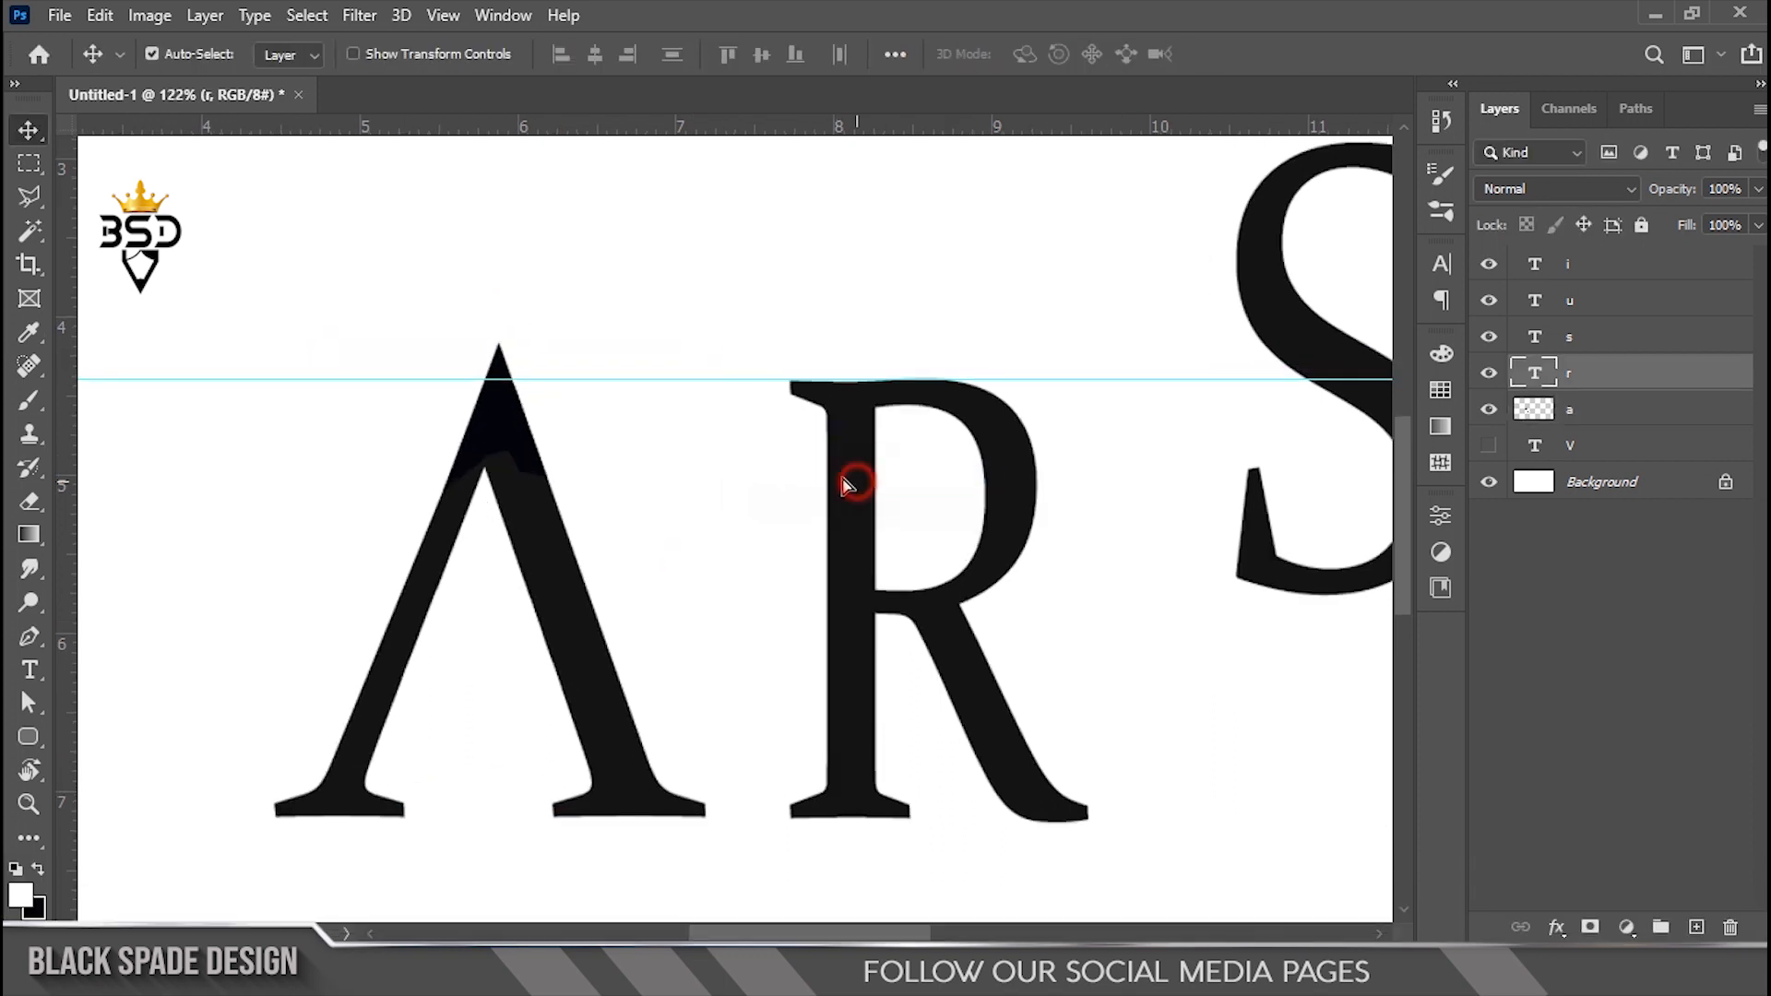
key(ctrl+t)
drag(913, 276, 910, 246)
key(Return)
Add a second horizontal guide near the A's tip and stretch the R slightly above it
drag(913, 125, 914, 349)
scroll(821, 364, up, 3)
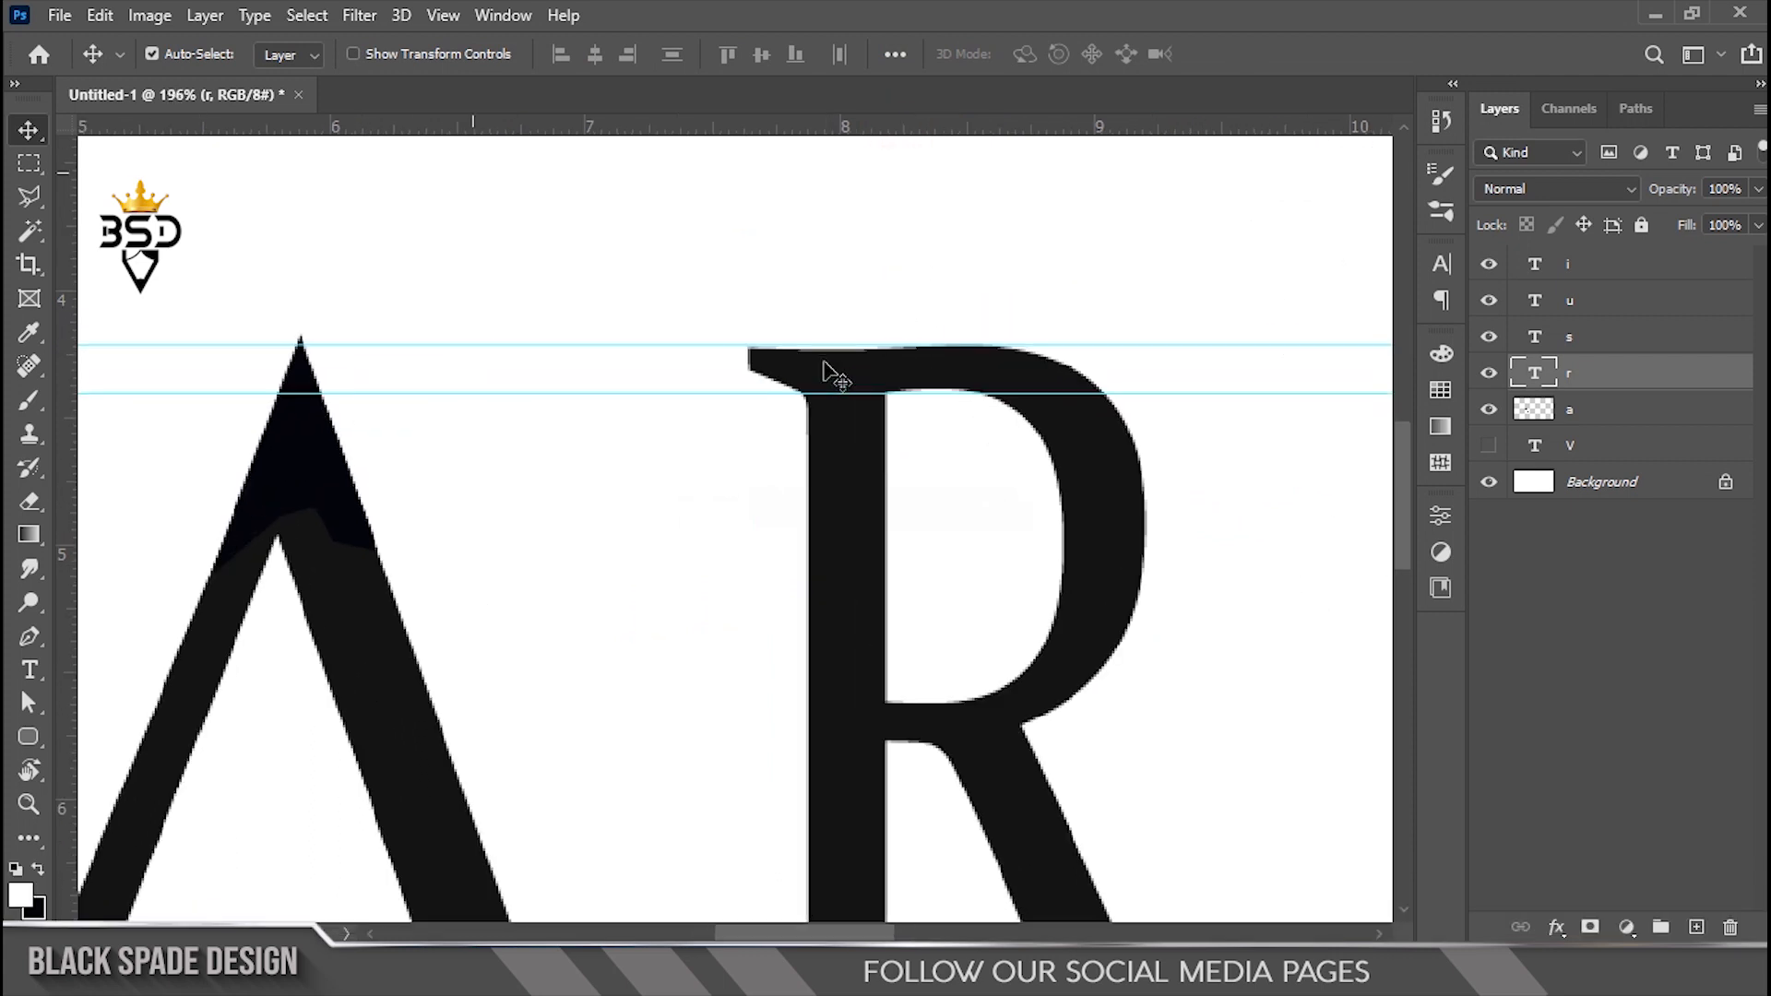
key(ctrl+t)
drag(968, 171, 964, 158)
key(Return)
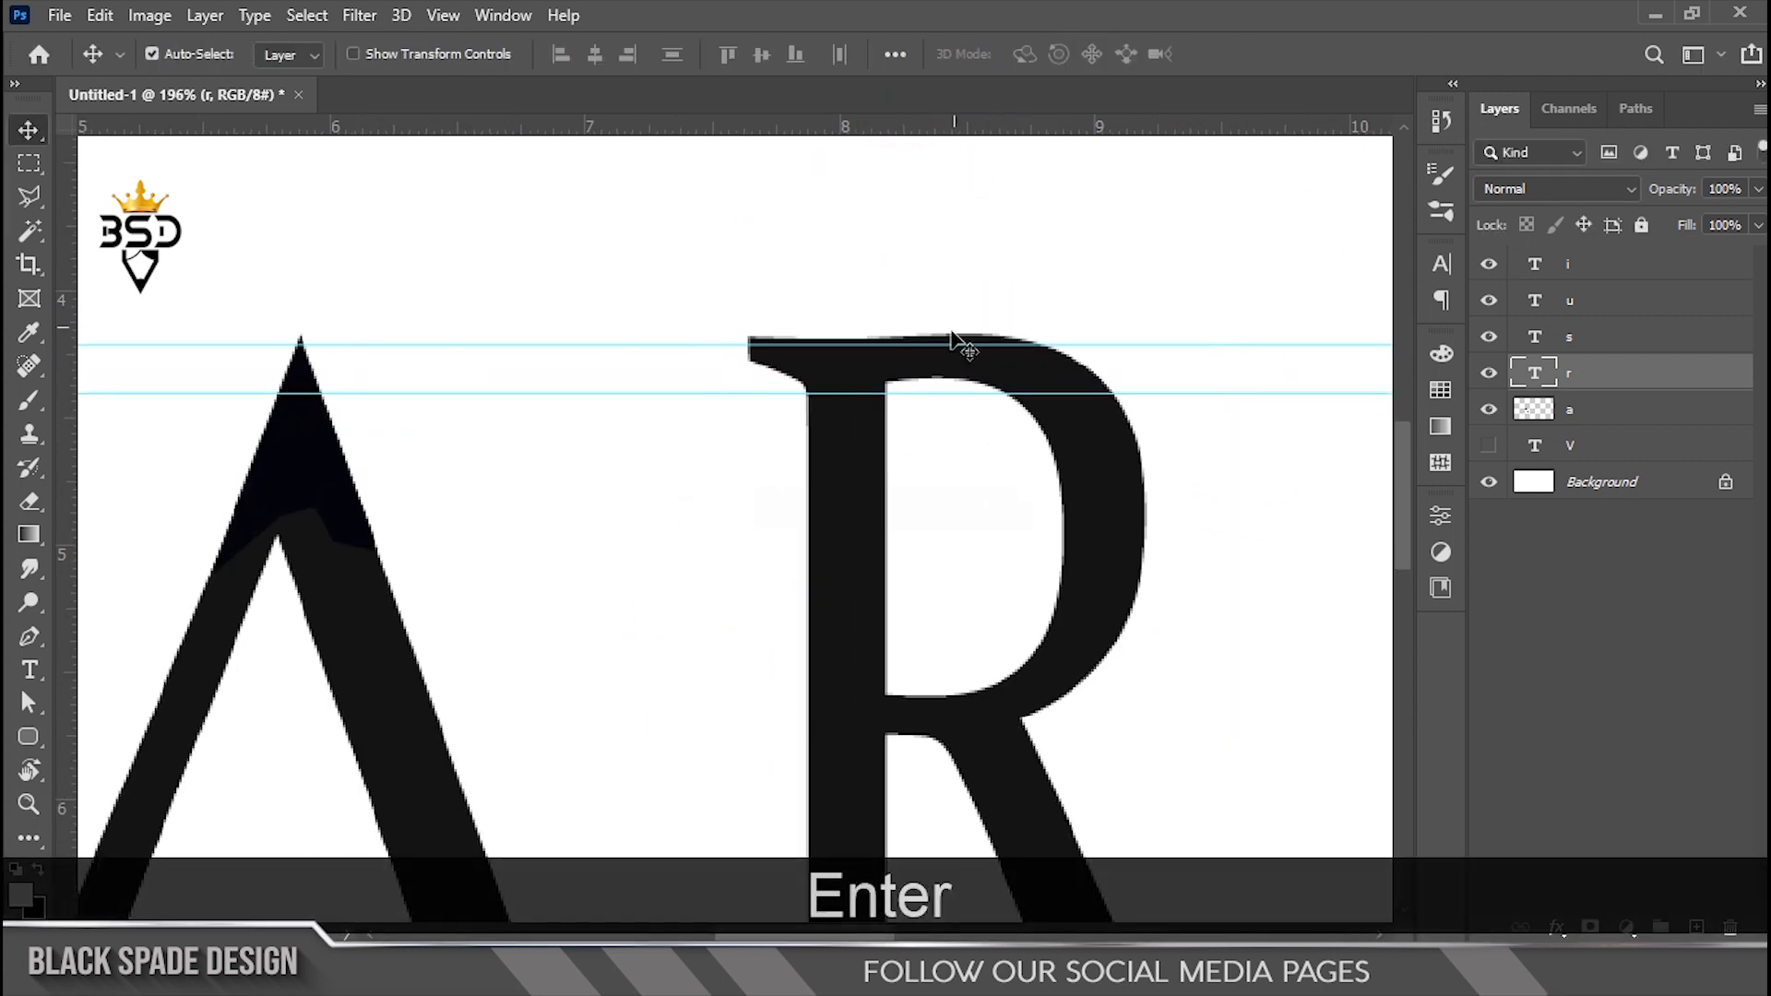
Place a horizontal guide along the baseline of the A and R at about 7.15 in
scroll(949, 368, down, 2)
drag(949, 368, 728, 323)
scroll(728, 323, down, 2)
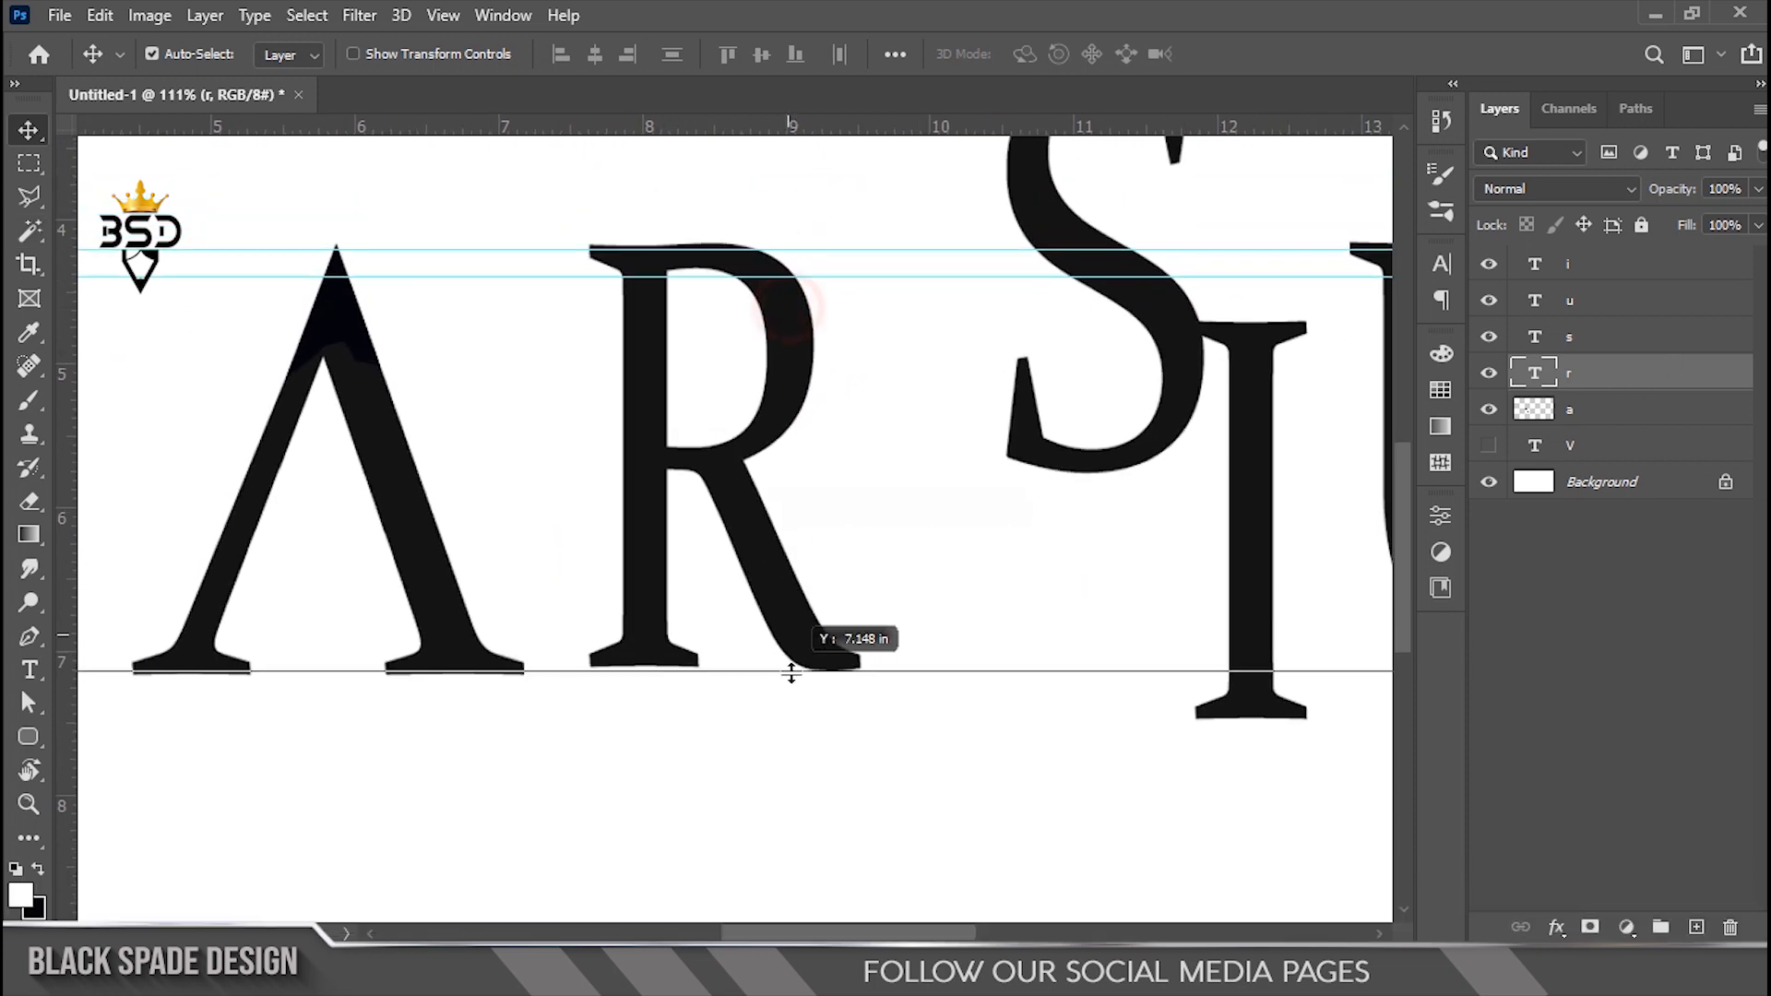
drag(791, 673, 791, 672)
scroll(544, 683, up, 7)
drag(530, 654, 530, 664)
Adjust the R with Free Transform to line up its foot with the baseline guide
key(ctrl+t)
scroll(842, 645, down, 6)
drag(846, 676, 815, 605)
scroll(759, 328, up, 2)
key(Return)
Rasterize the R text layer
drag(718, 150, 803, 444)
scroll(803, 444, down, 3)
mouse_move(894, 506)
mouse_down()
mouse_move(822, 458)
mouse_move(653, 455)
mouse_up()
scroll(820, 452, up, 2)
right_click(1671, 377)
click(1521, 378)
Delete the R's diagonal leg using a freehand Lasso selection
right_click(29, 198)
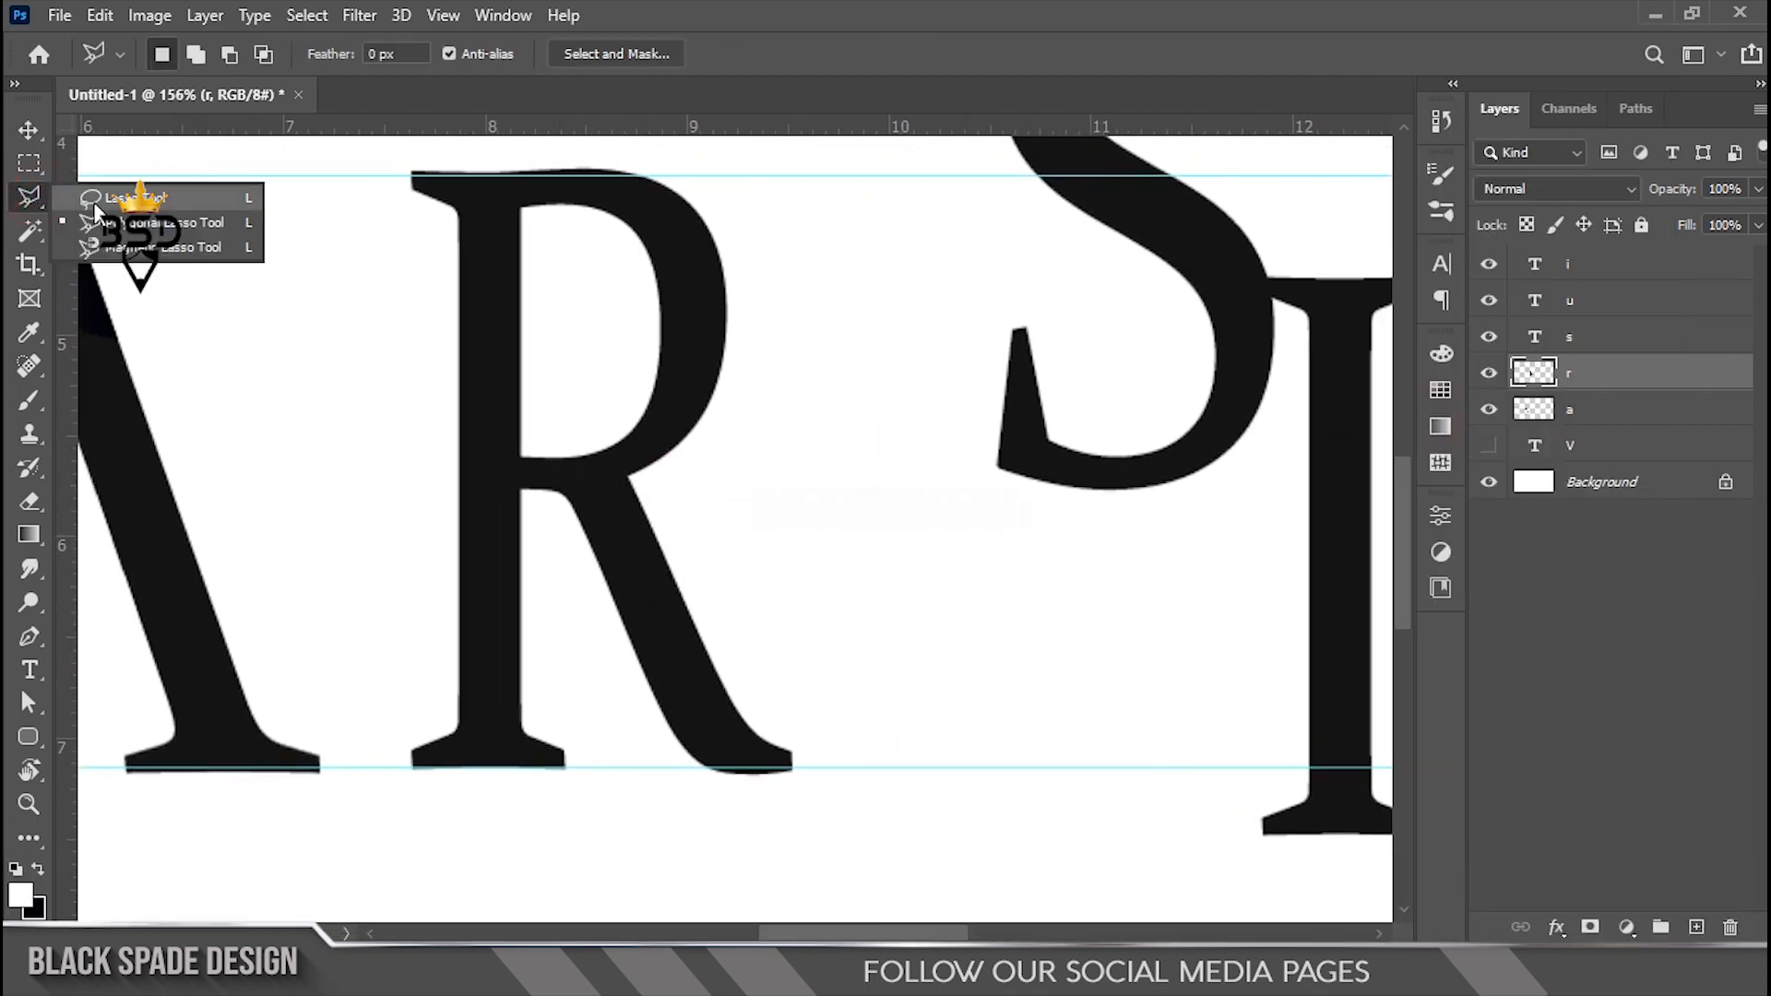
click(89, 202)
scroll(859, 795, up, 1)
drag(863, 825, 751, 848)
key(Delete)
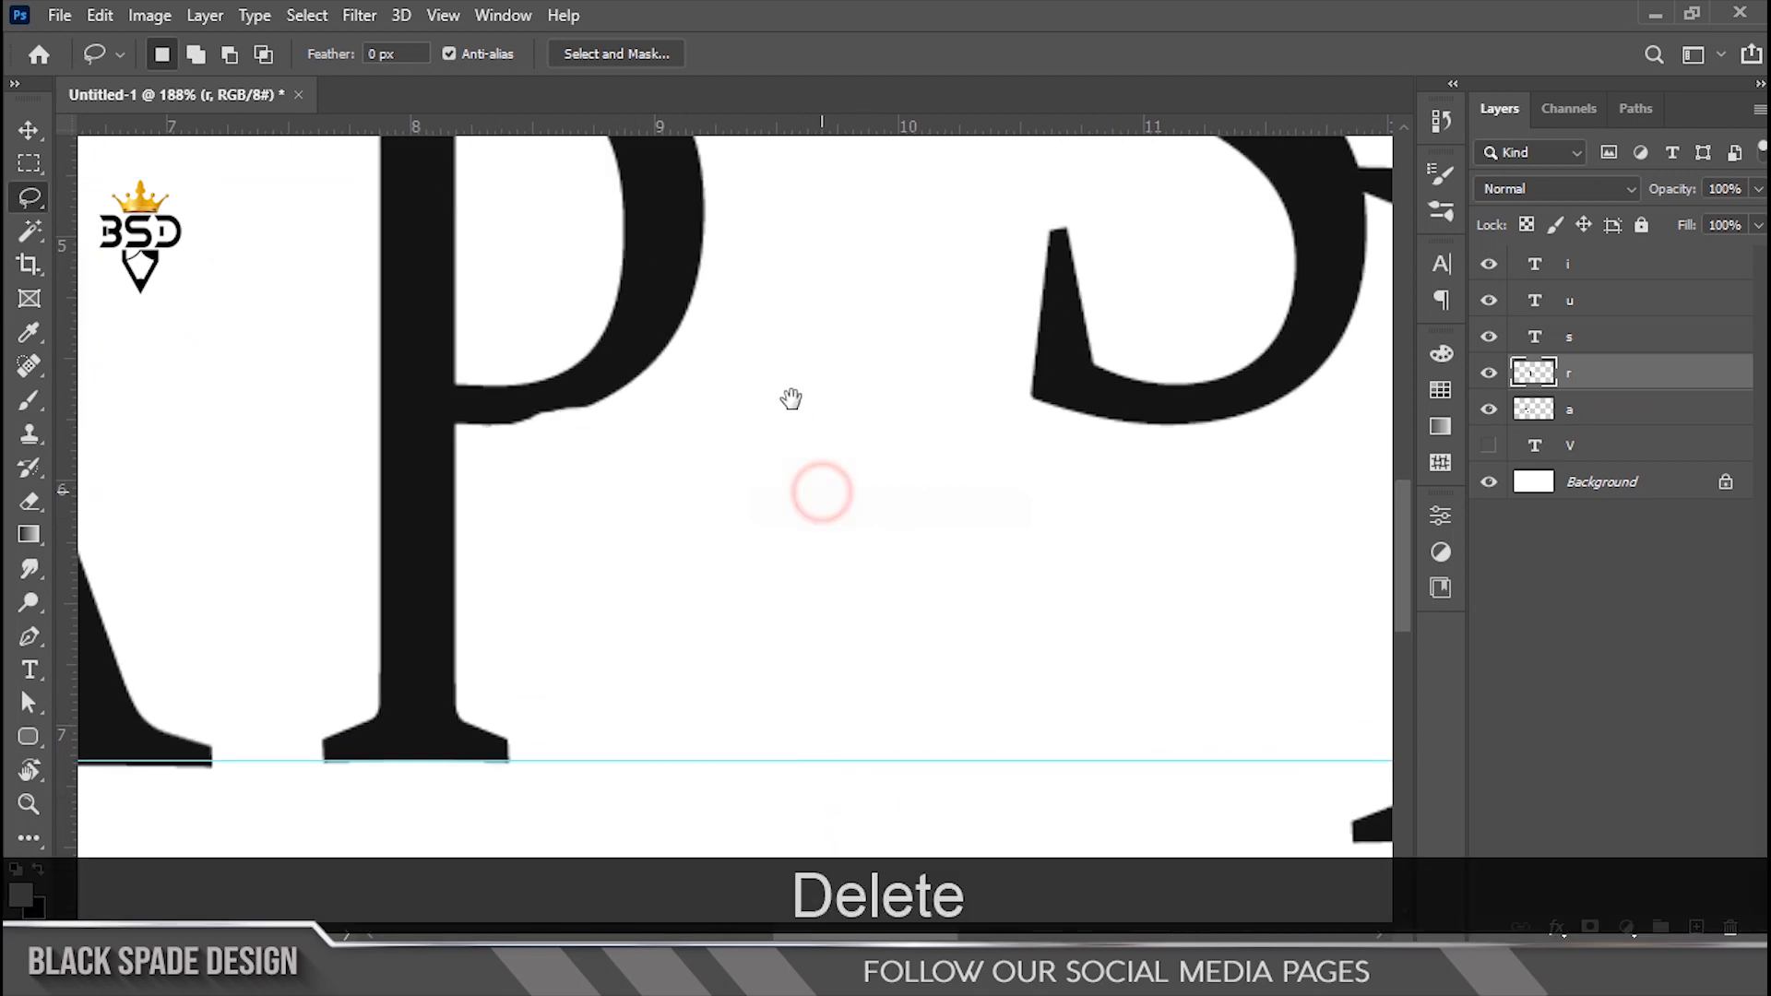
drag(798, 423, 700, 735)
scroll(799, 595, up, 1)
scroll(783, 604, down, 1)
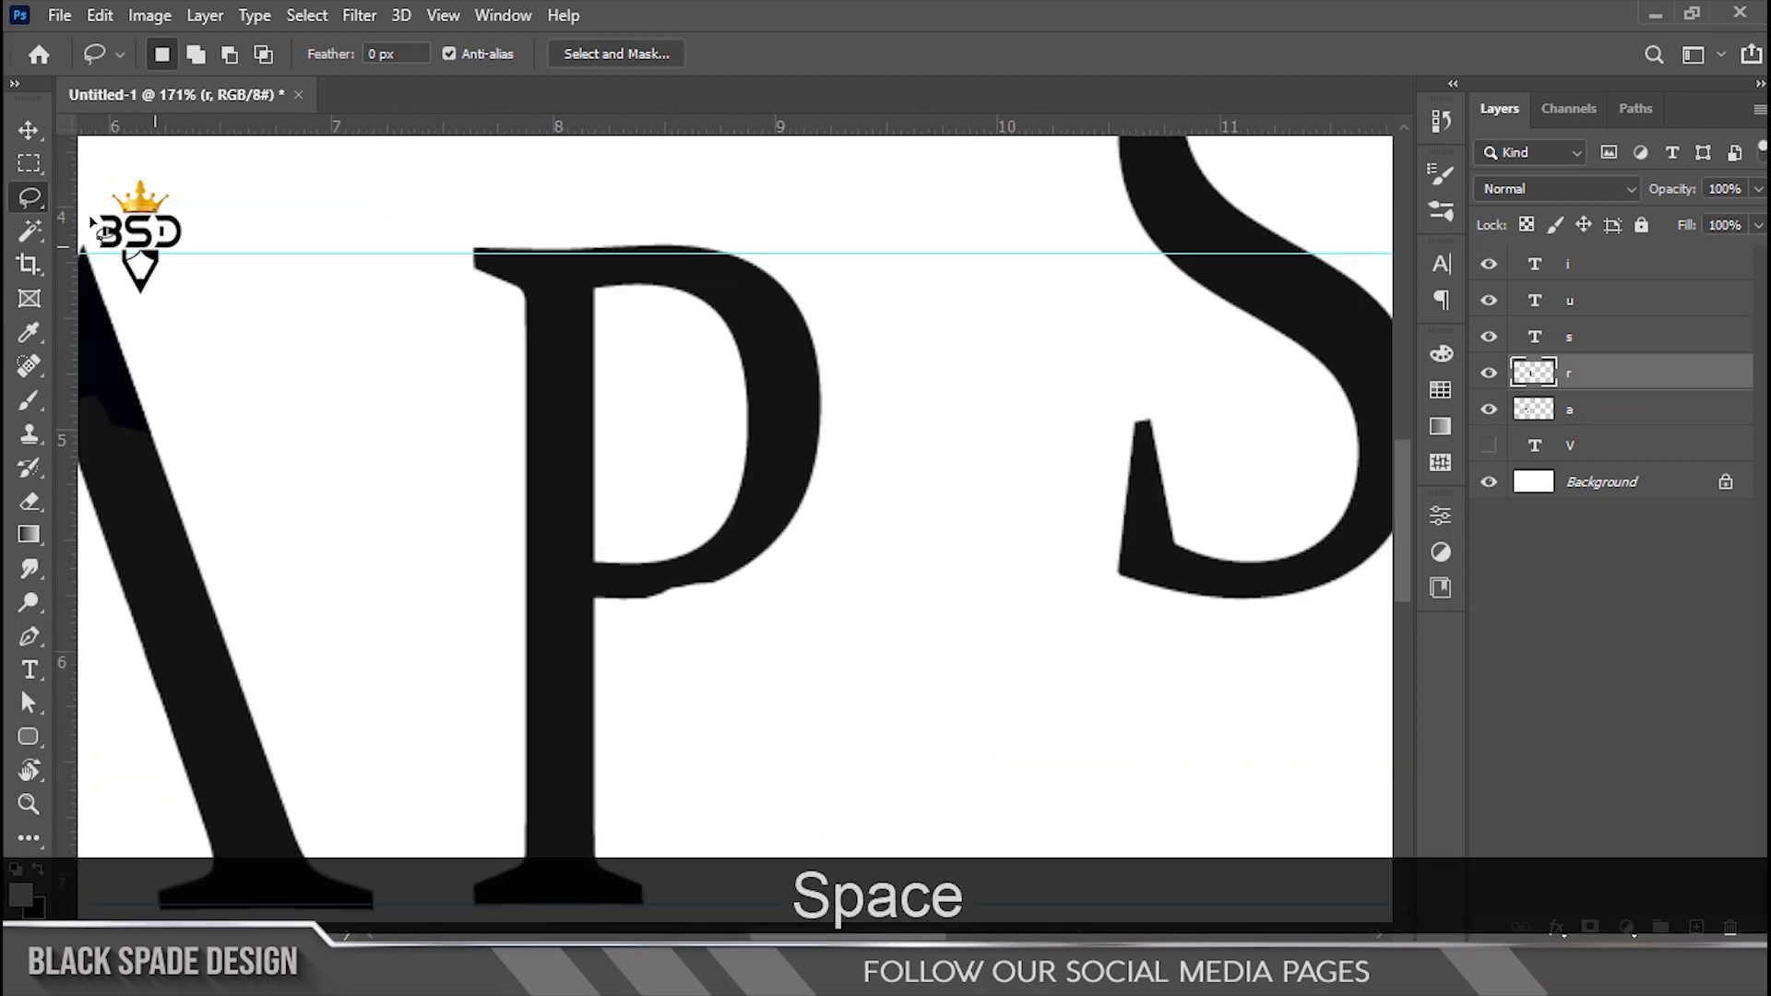
Select the bowl beside the former R's stem with the Rectangular Marquee and cut it to a new layer
key(m)
drag(597, 150, 597, 149)
scroll(614, 583, up, 5)
scroll(614, 586, down, 5)
scroll(609, 351, up, 12)
drag(585, 369, 585, 368)
scroll(595, 368, down, 6)
scroll(585, 244, up, 14)
scroll(611, 601, down, 8)
scroll(610, 612, down, 8)
drag(747, 756, 658, 219)
right_click(658, 219)
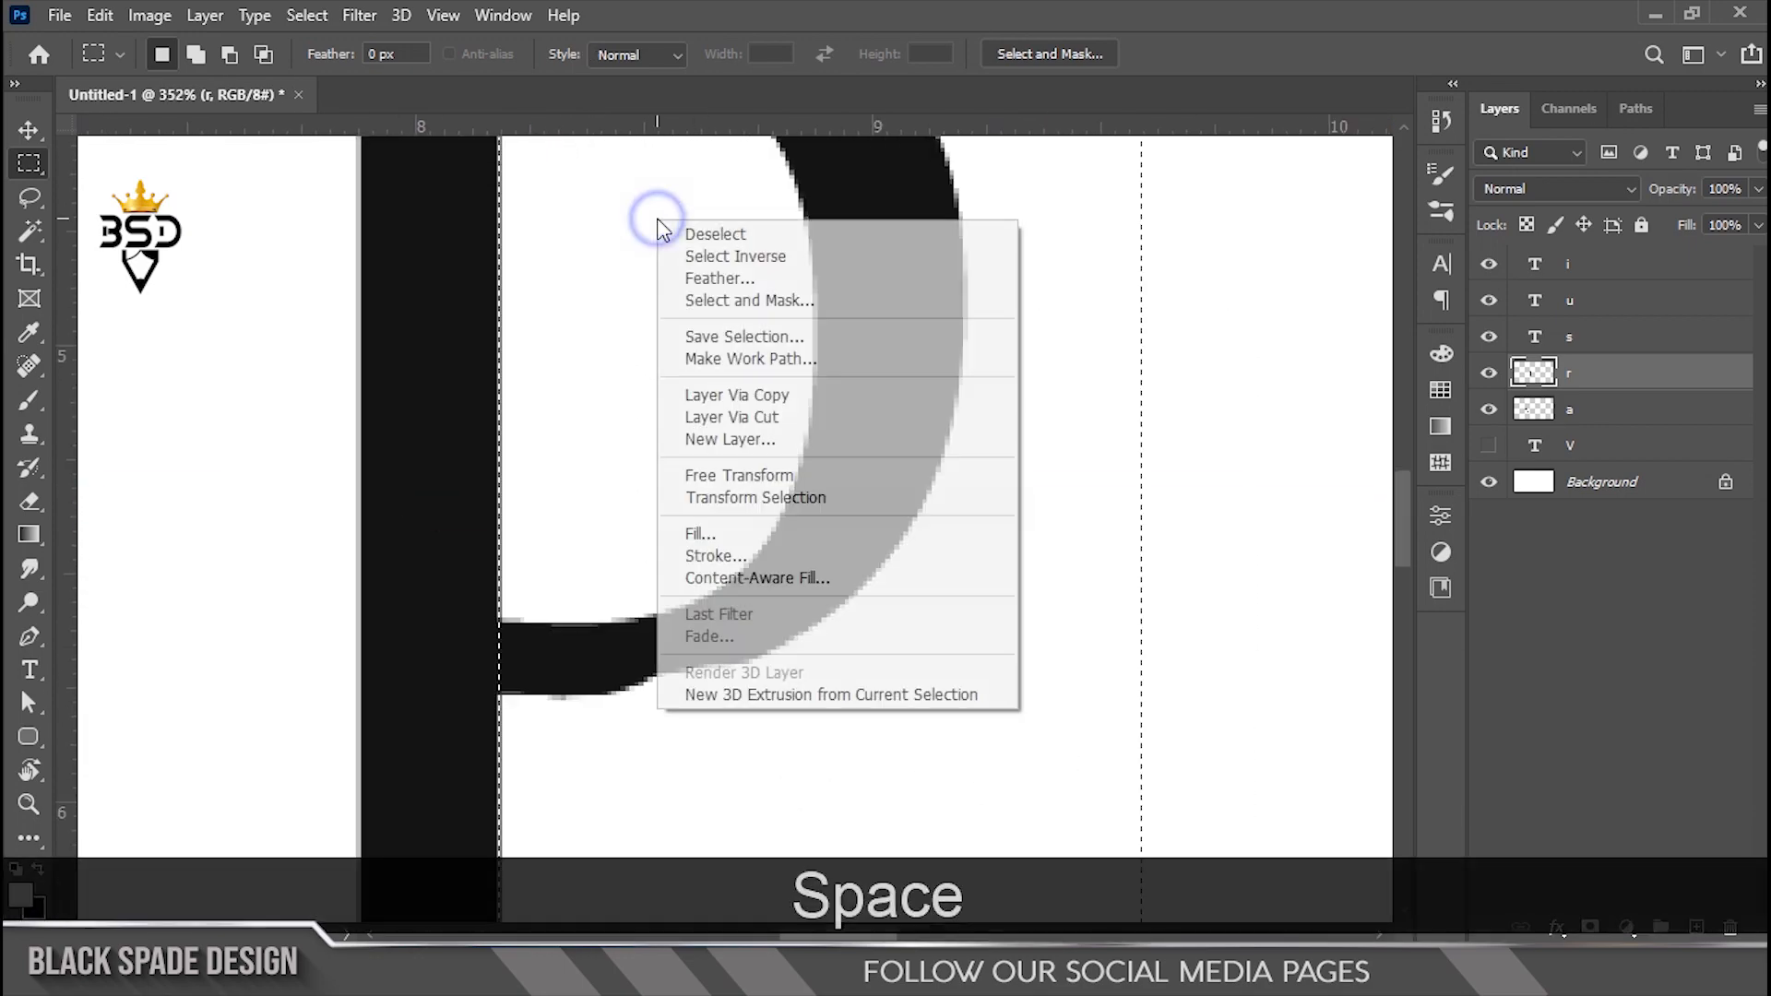
click(731, 417)
Enlarge the cut bowl proportionally to about 114% and stretch it slightly downward
scroll(703, 395, down, 5)
key(v)
key(ctrl+t)
drag(821, 666, 854, 725)
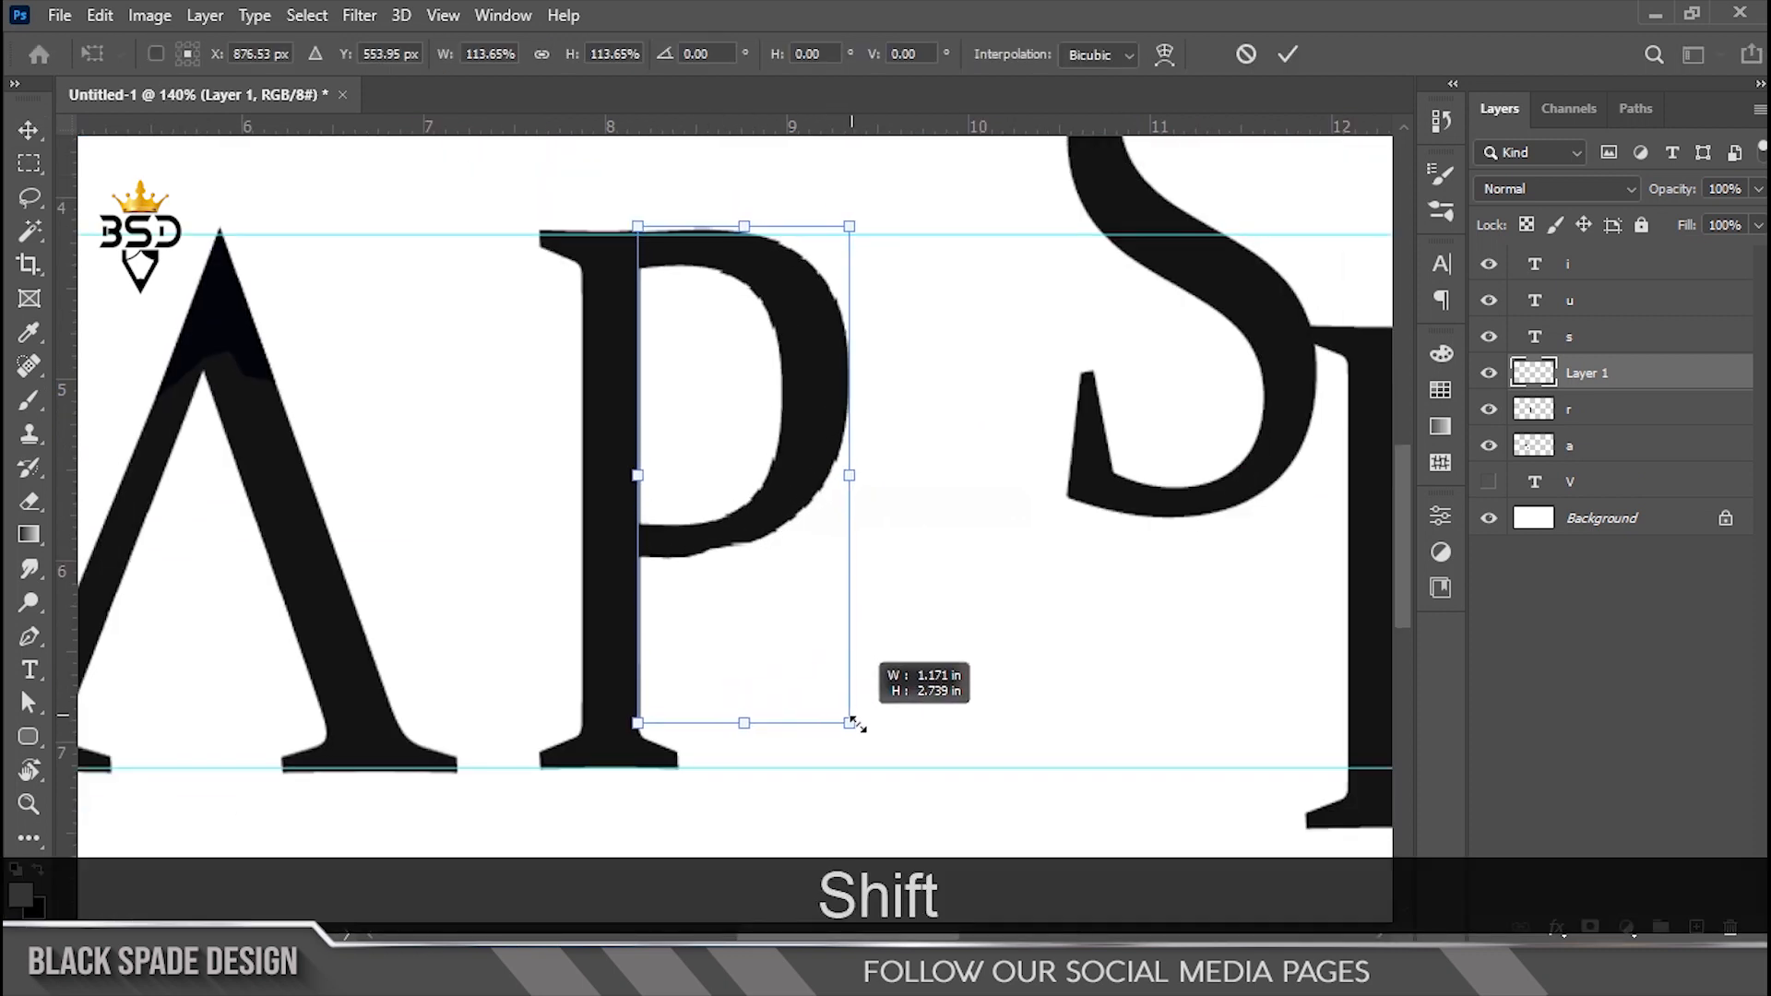
drag(745, 725, 743, 741)
key(Return)
Draw a closed Pen path with a smooth curve around the uneven lower edge of the bowl
scroll(784, 505, up, 2)
drag(788, 509, 779, 530)
scroll(780, 512, up, 1)
key(p)
scroll(853, 498, up, 1)
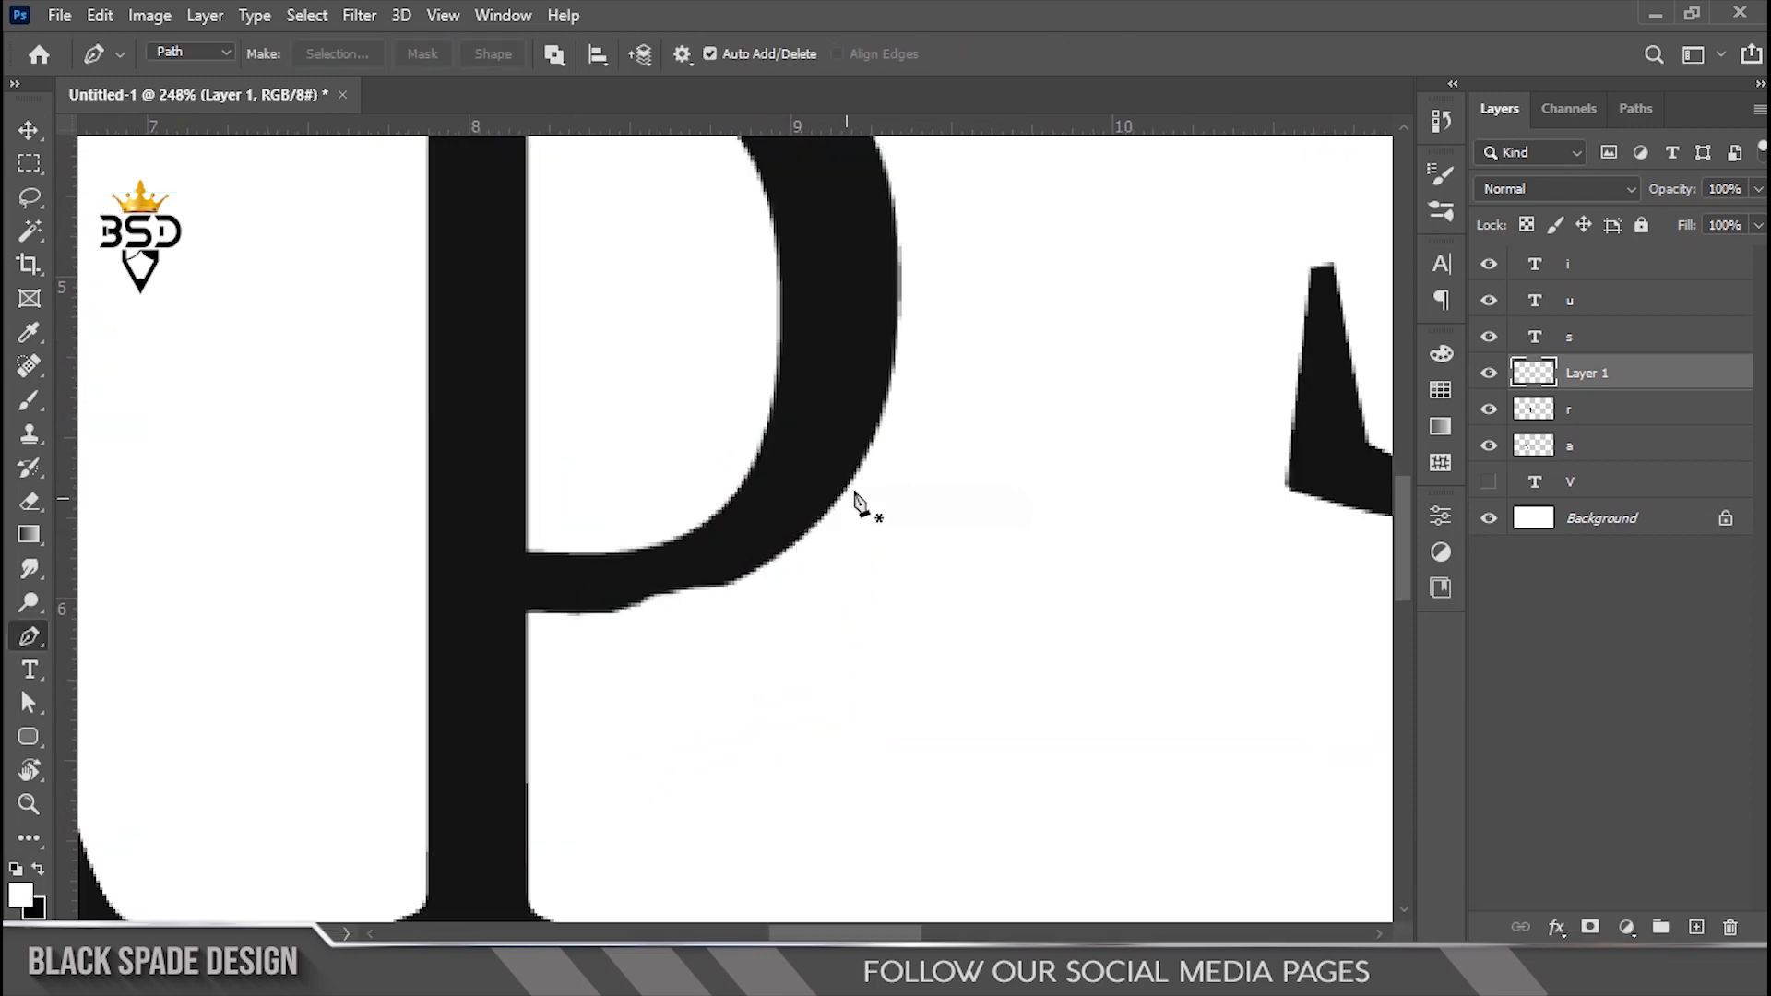
drag(153, 597, 155, 587)
click(730, 777)
drag(882, 758, 911, 743)
drag(960, 700, 984, 652)
drag(991, 584, 977, 554)
click(886, 403)
Convert the path to a selection with 0 px feather, delete the bowl's uneven edge and deselect
right_click(886, 544)
click(968, 477)
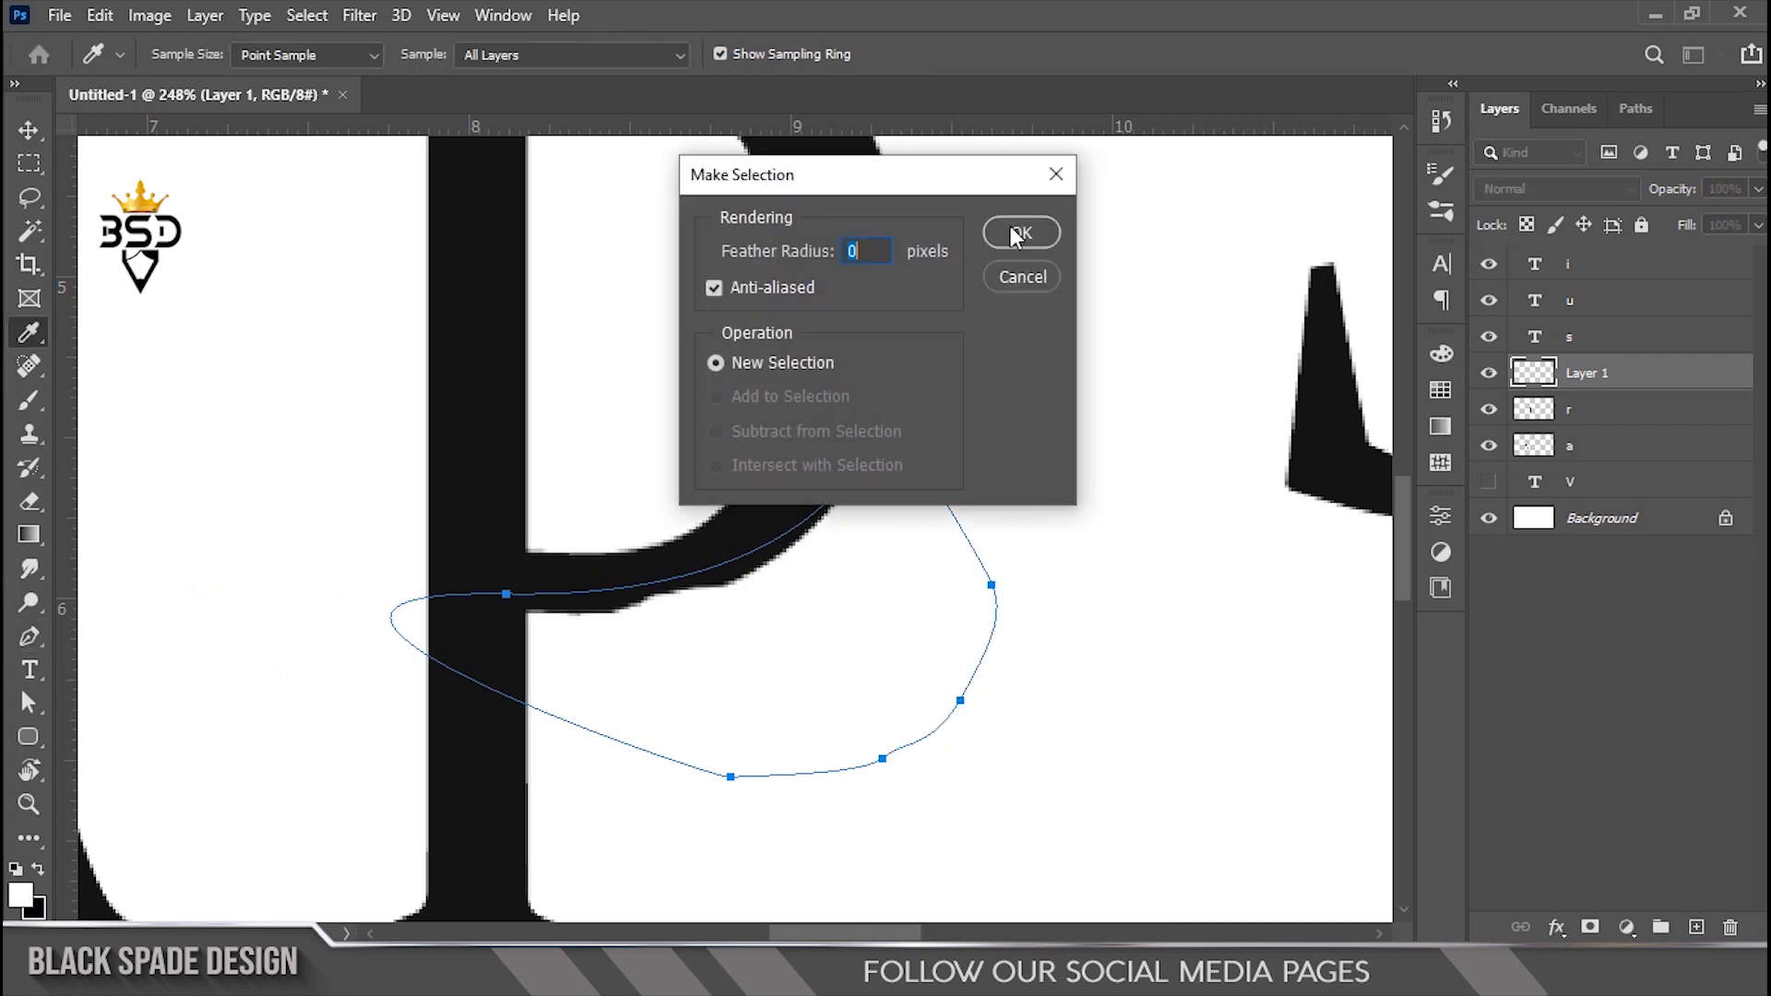
click(1019, 233)
key(Delete)
key(ctrl+d)
Move the S down so that it rests on the baseline guide
scroll(467, 467, down, 4)
drag(680, 514, 721, 490)
drag(715, 619, 465, 587)
key(v)
scroll(461, 586, down, 1)
drag(675, 602, 608, 590)
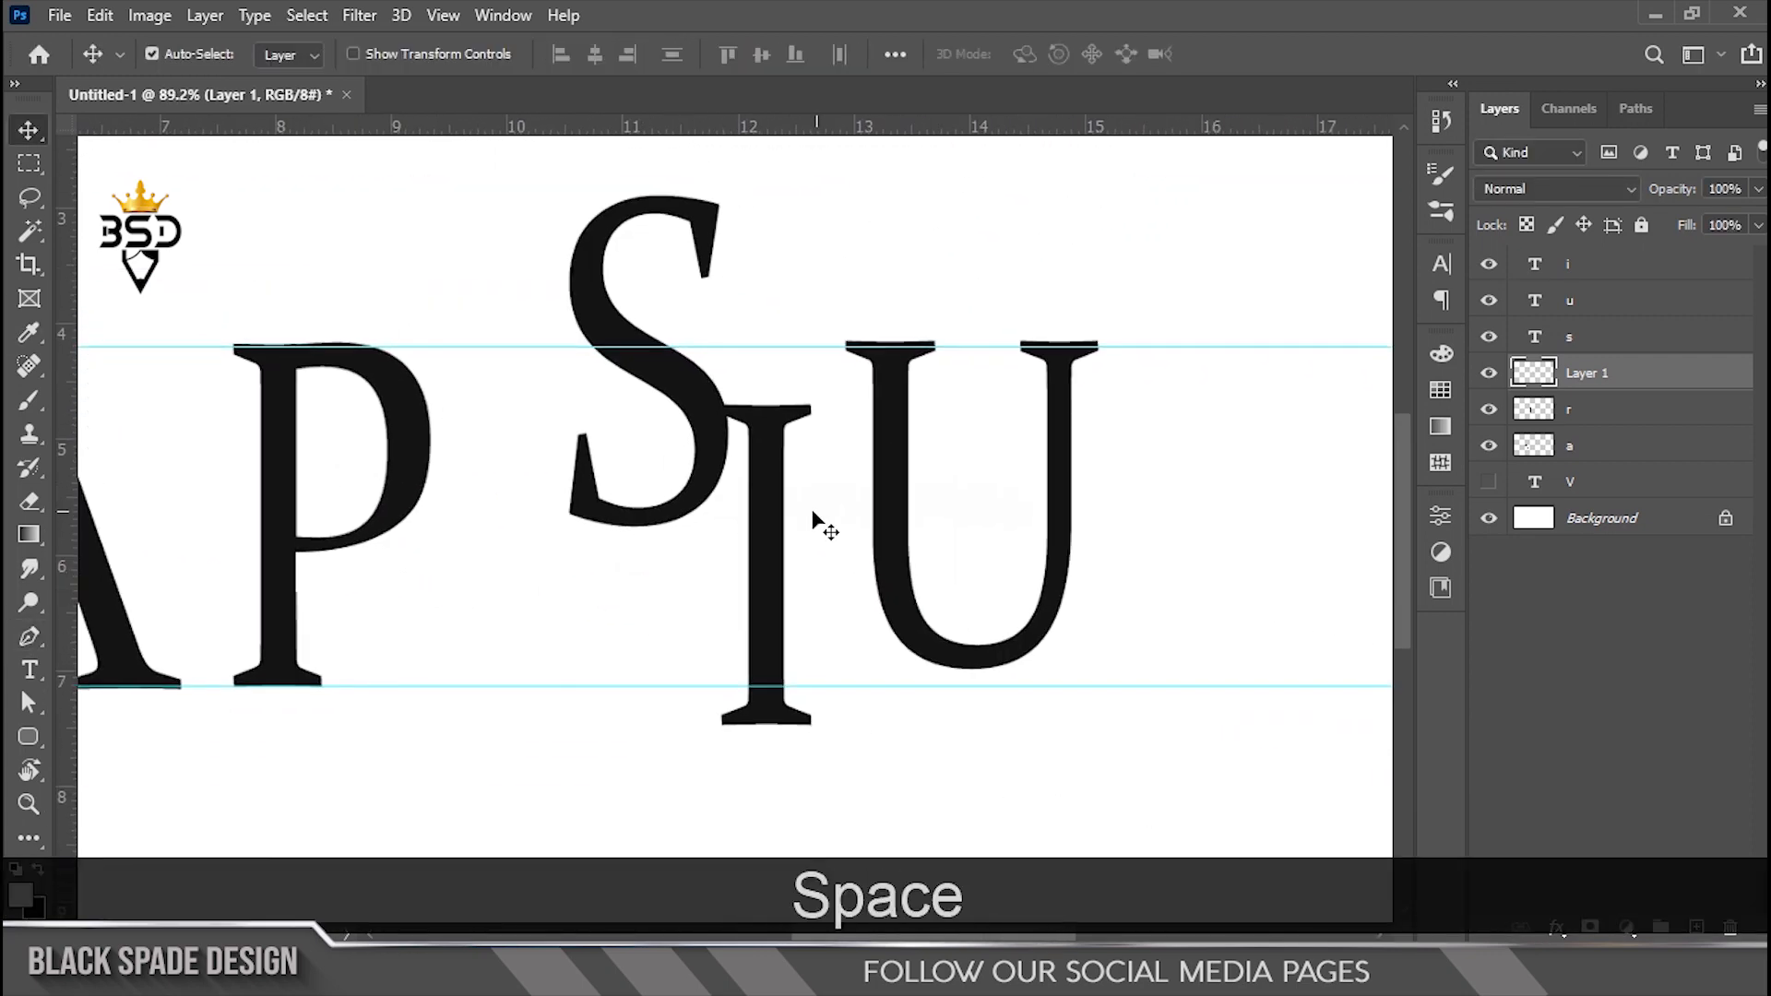
scroll(827, 523, down, 2)
scroll(790, 474, up, 1)
drag(771, 450, 756, 572)
scroll(768, 583, up, 1)
scroll(769, 581, up, 1)
key(space)
scroll(758, 582, down, 1)
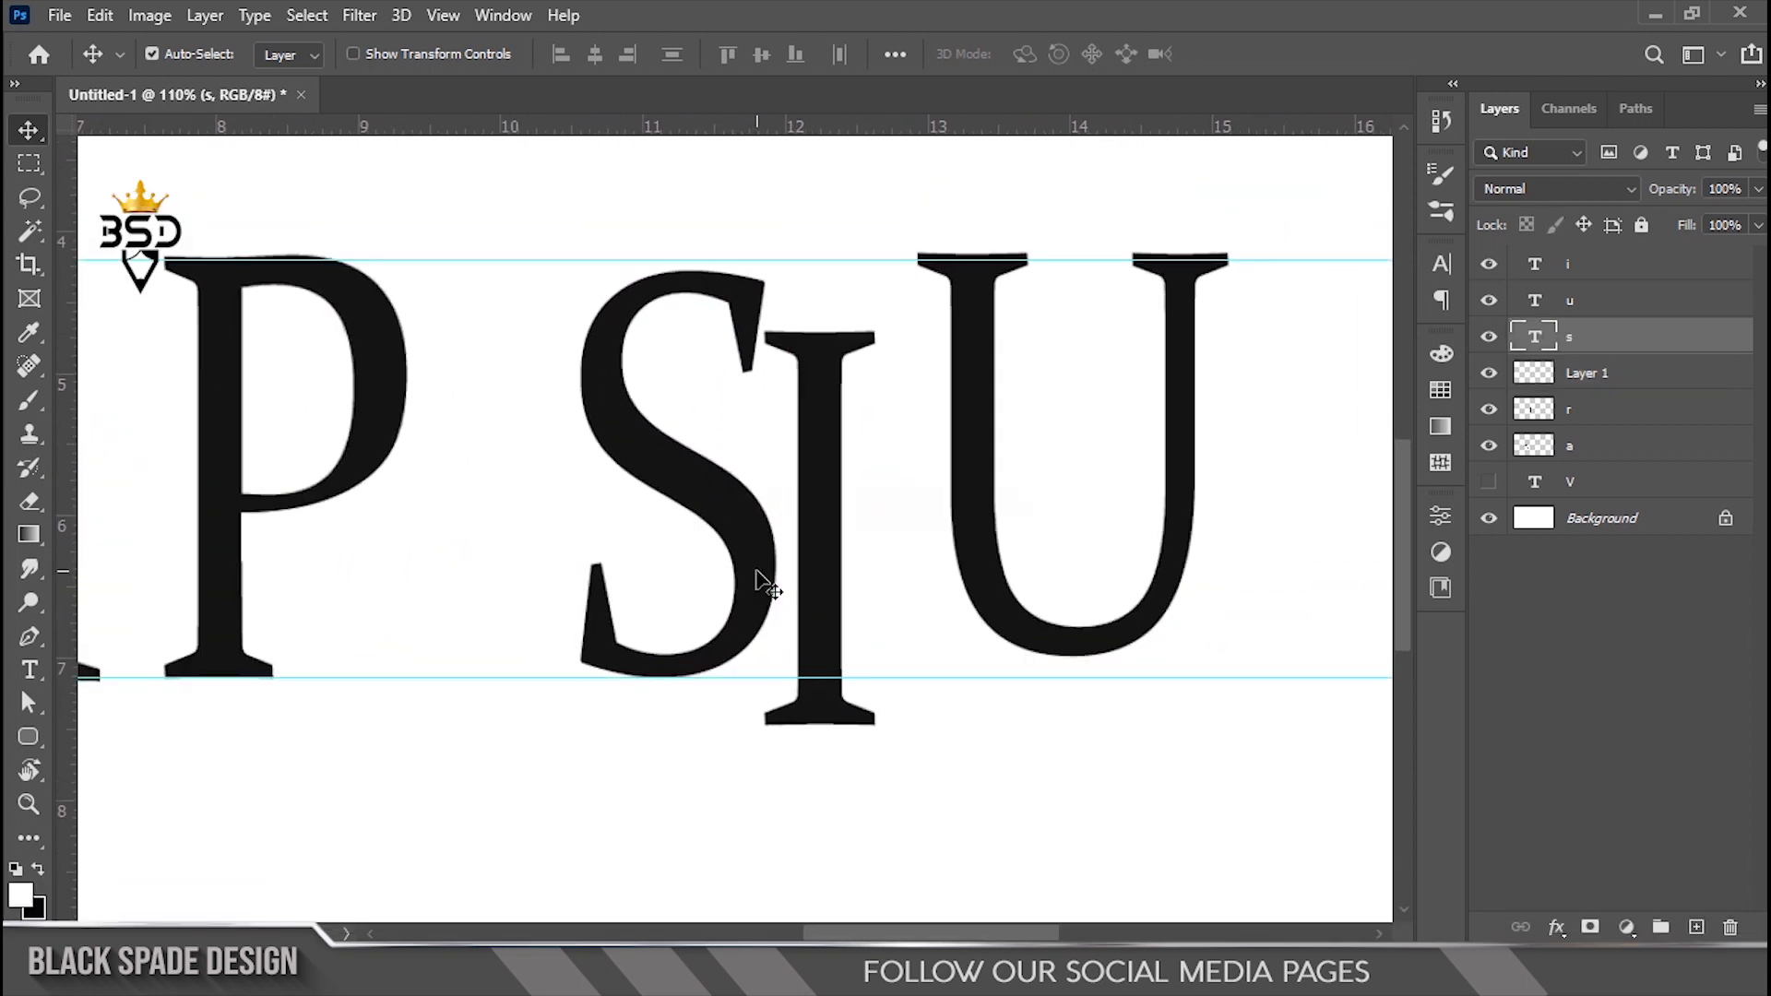
Stretch the S upward to about 104% of its height and widen it slightly to the left
scroll(758, 583, up, 1)
key(ctrl+t)
drag(666, 149, 666, 152)
drag(640, 225, 661, 140)
scroll(639, 237, down, 3)
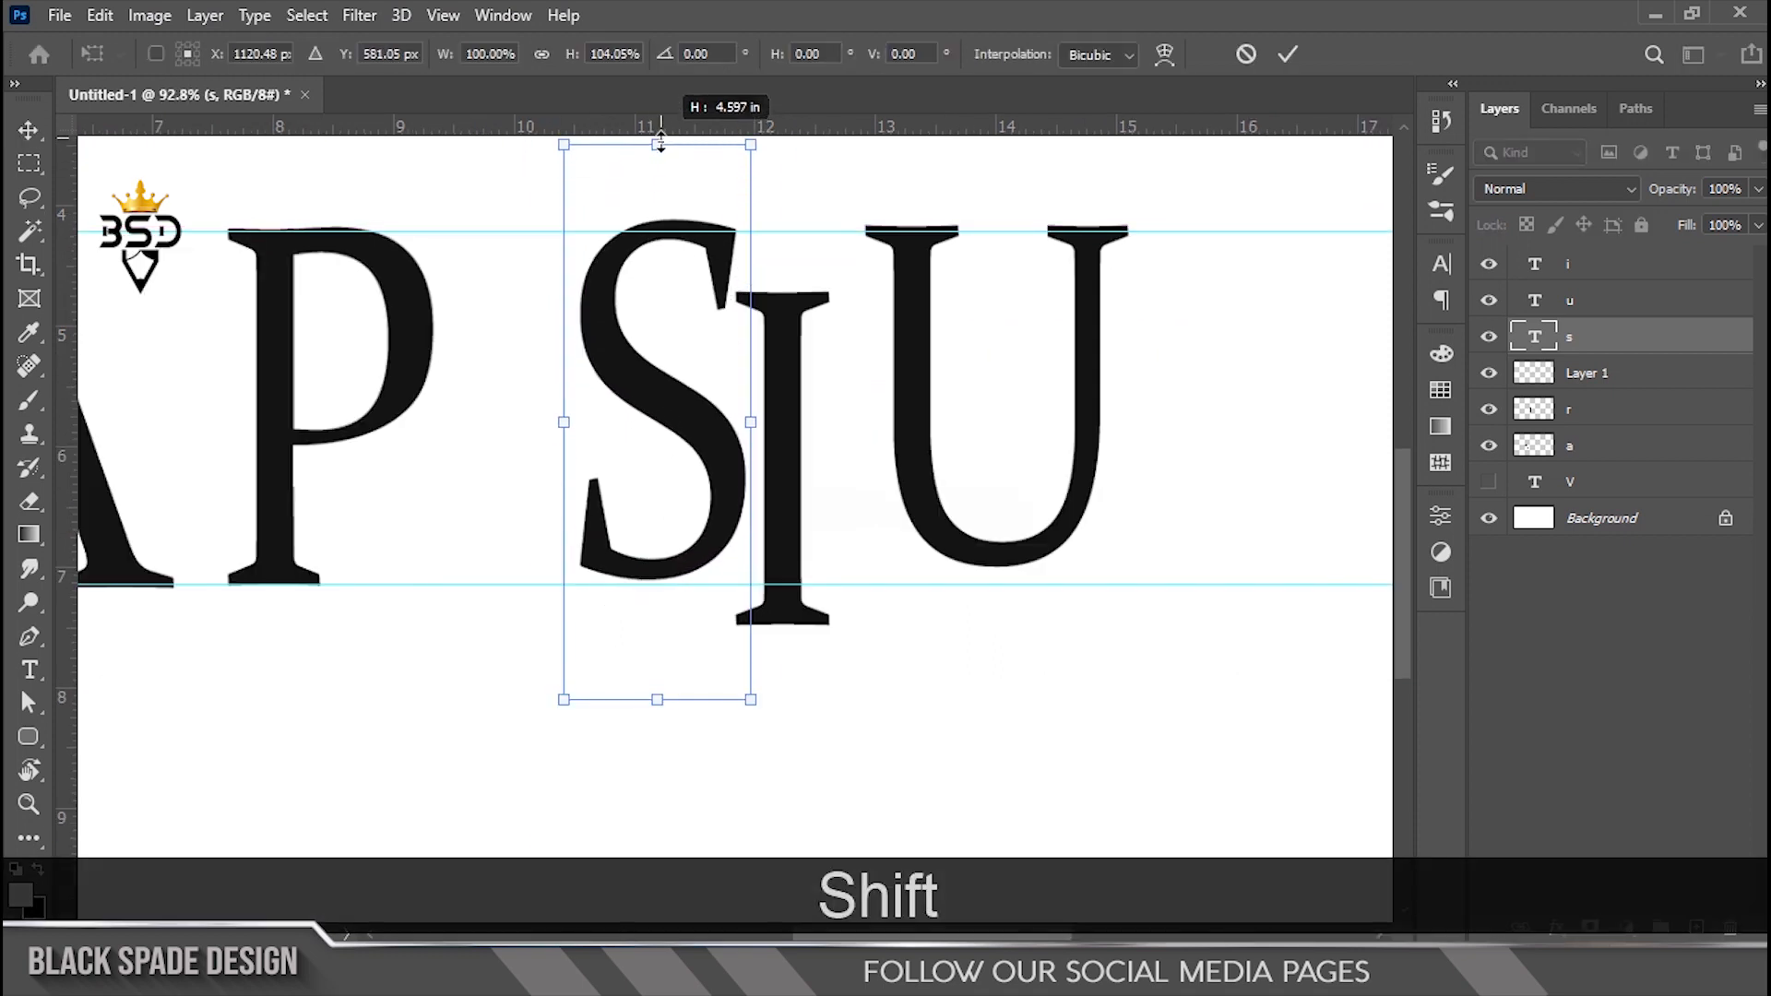
drag(572, 423, 533, 424)
key(Return)
Rasterize the S text layer
scroll(605, 387, up, 5)
key(space)
drag(598, 387, 612, 479)
scroll(585, 480, down, 1)
scroll(630, 554, up, 1)
key(space)
drag(631, 562, 623, 582)
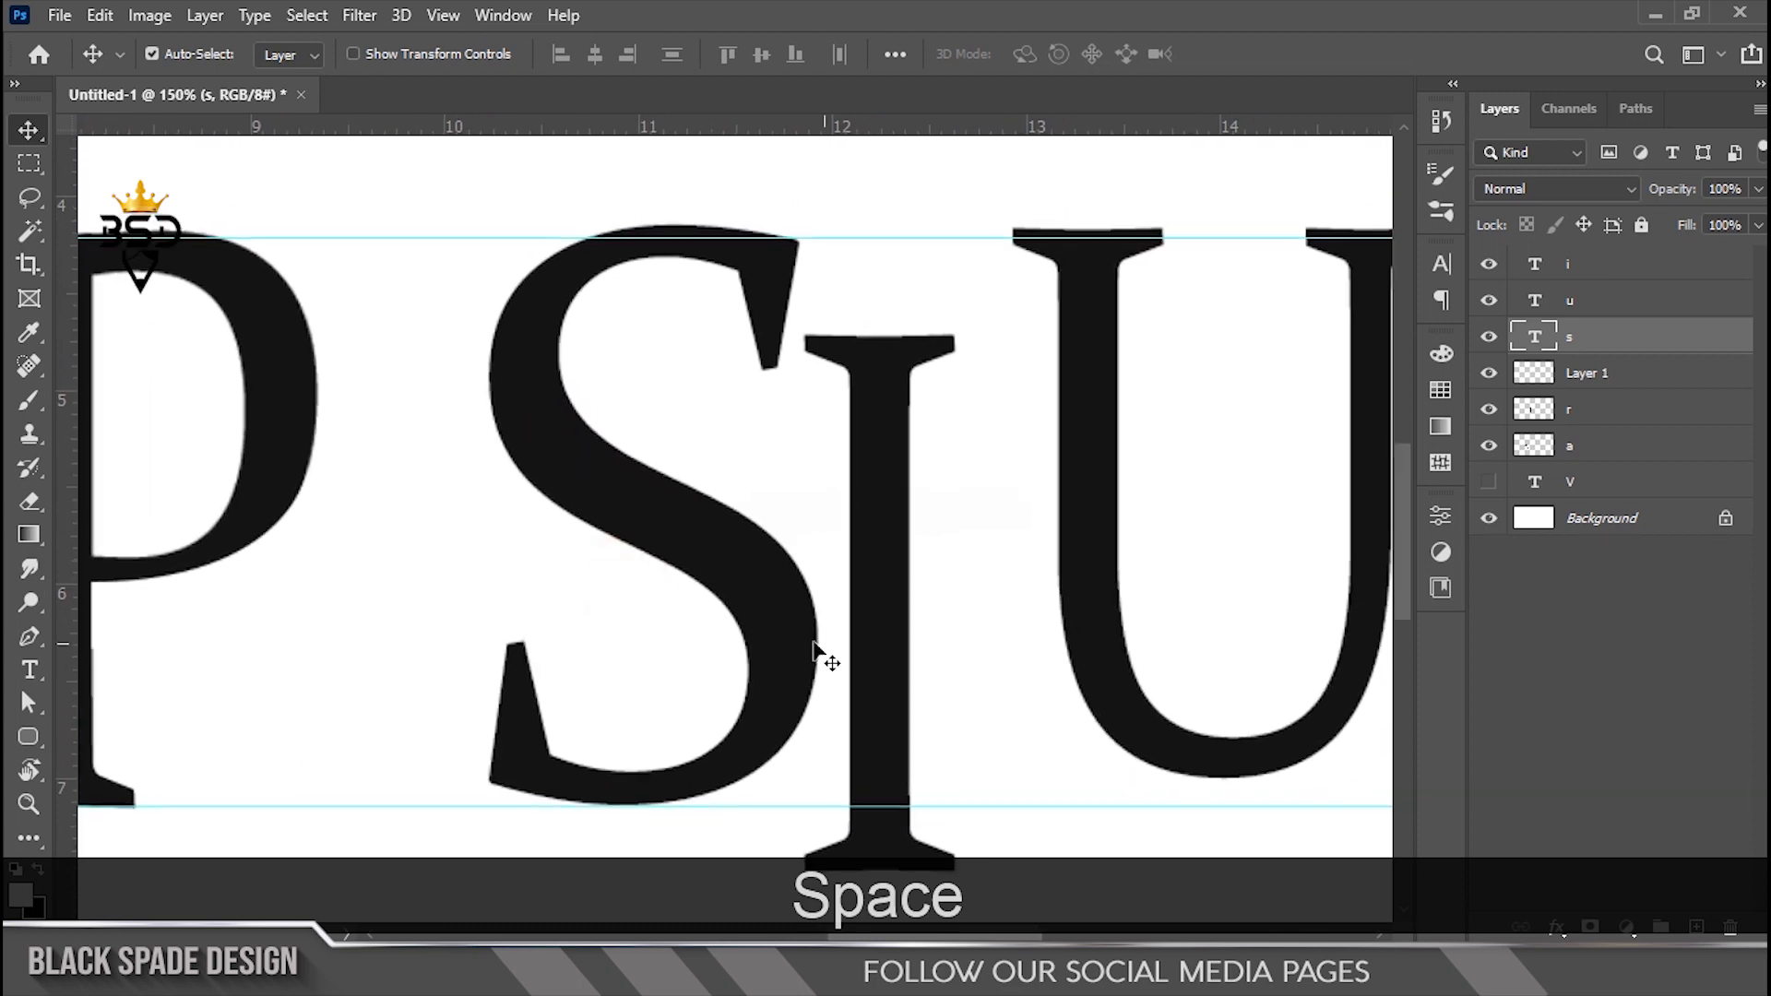
right_click(1646, 339)
click(1383, 424)
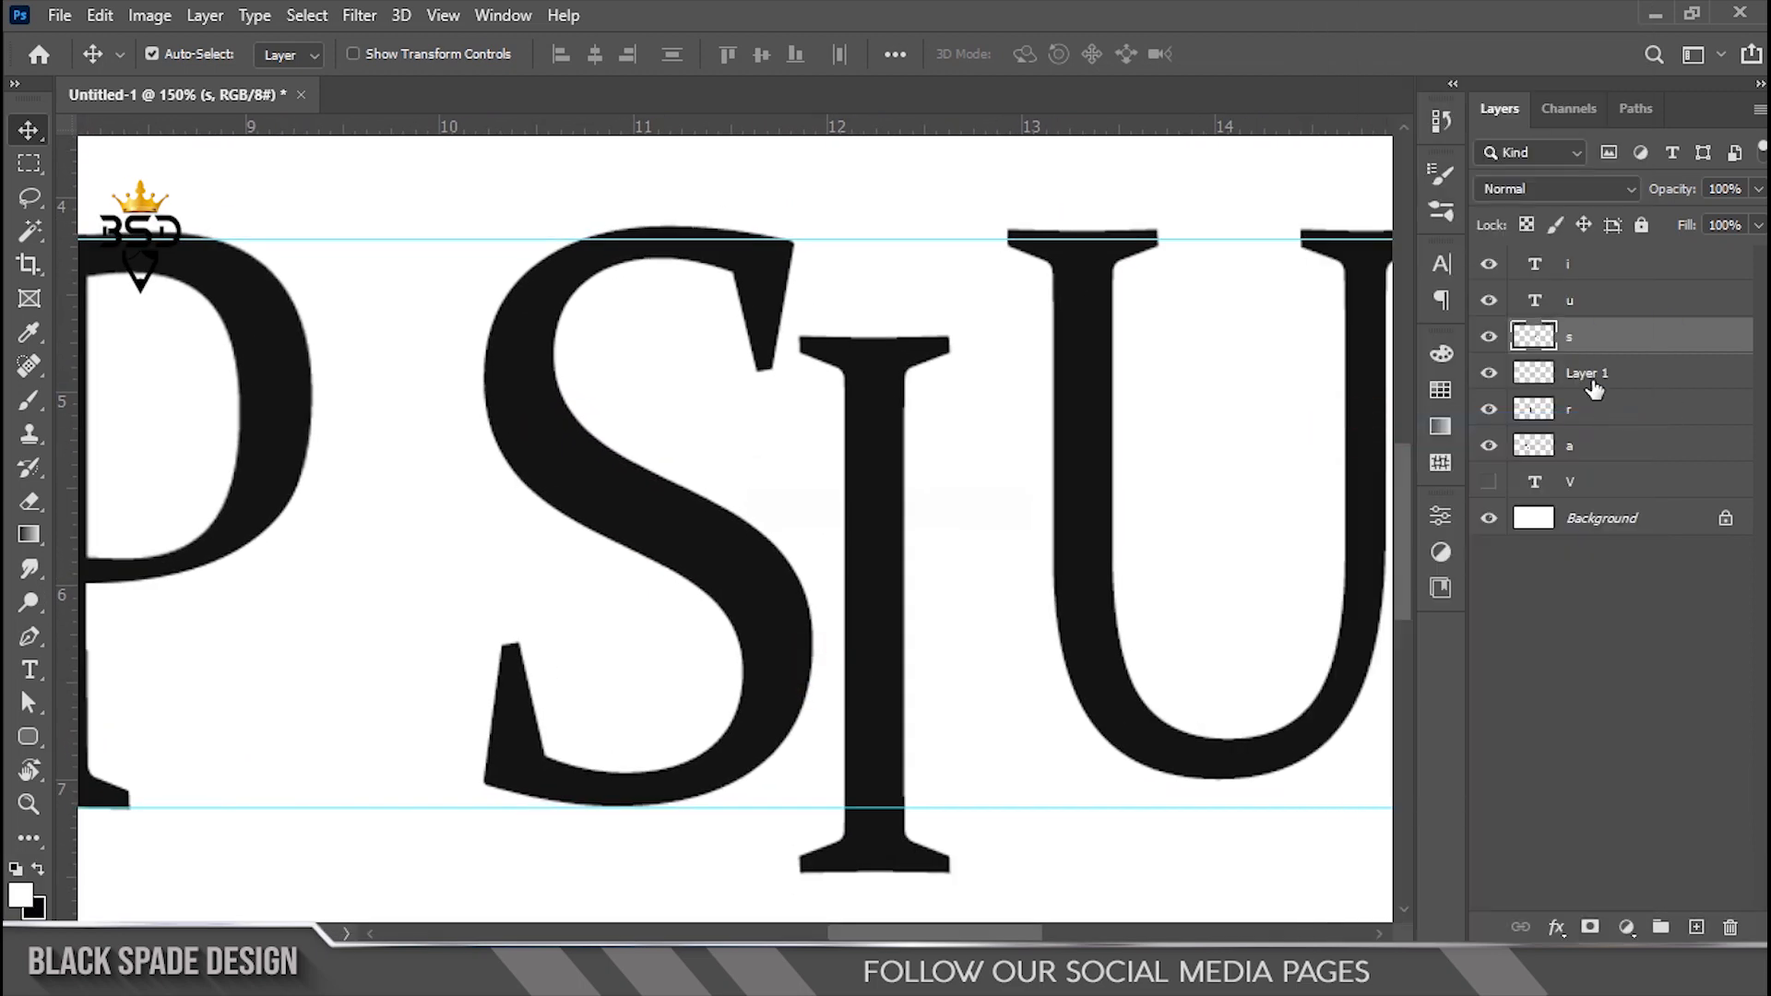
Merge Layer 1 with the r layer below it and rename the merged layer R
key(ctrl+e)
double_click(1590, 374)
text(R)
key(Return)
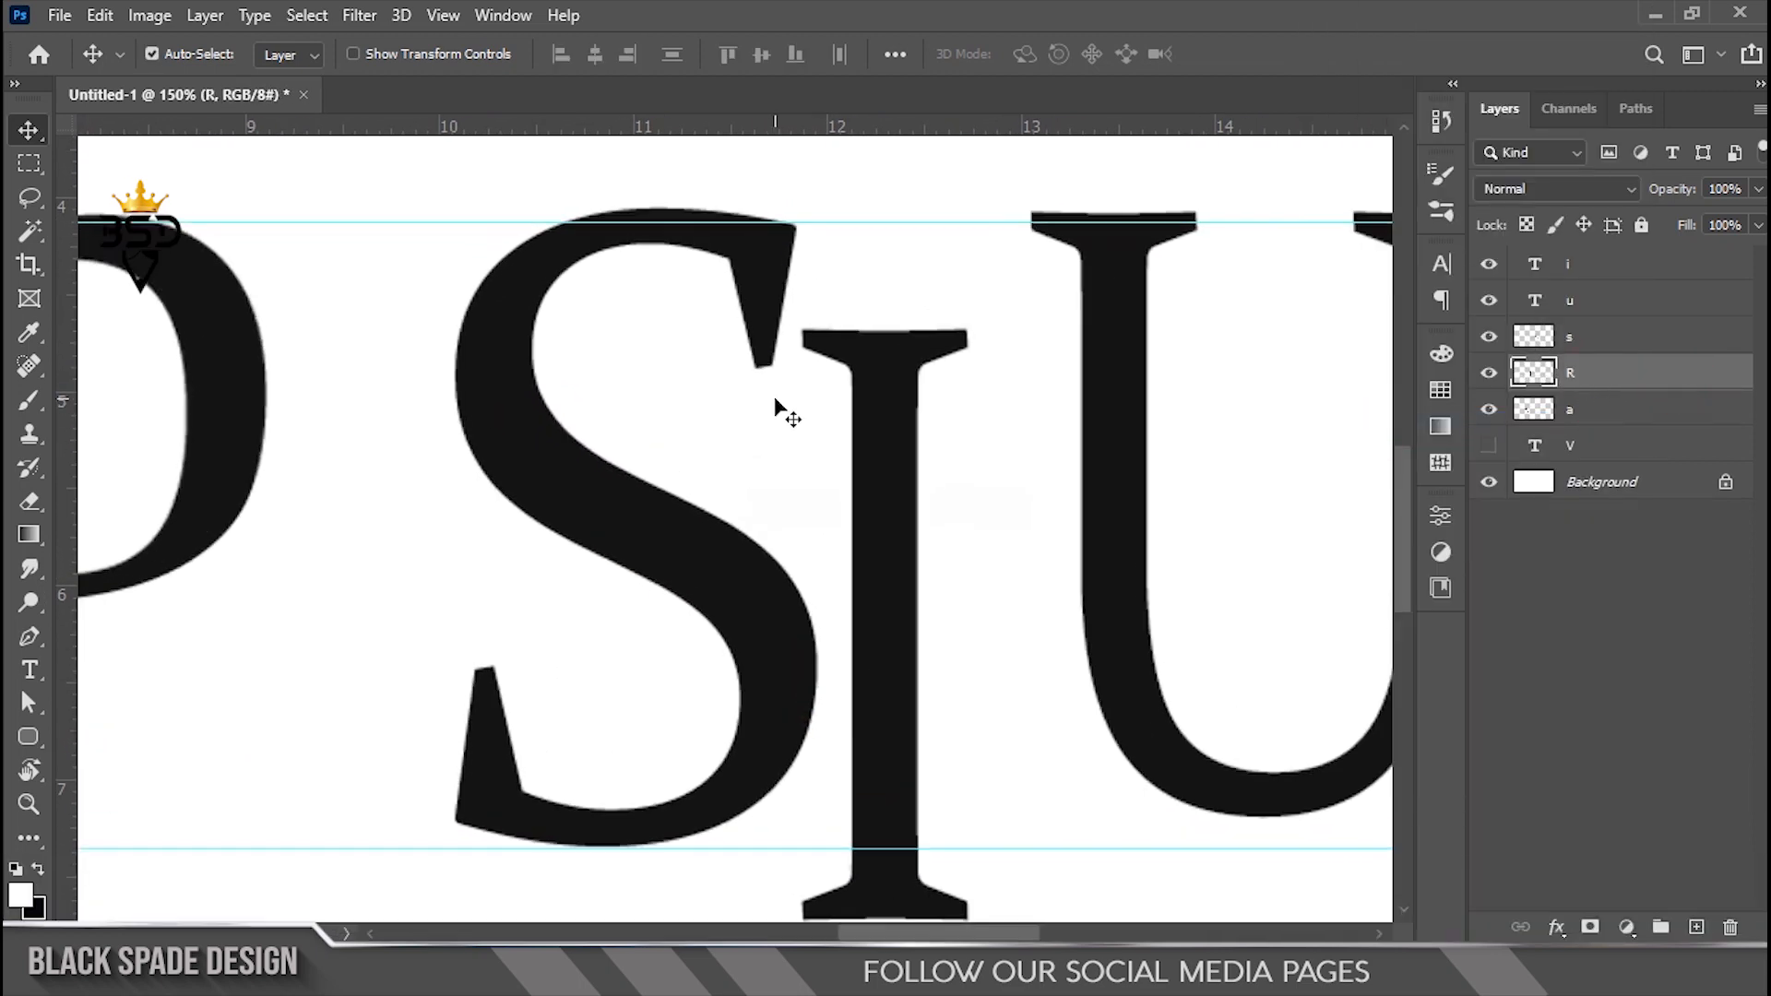
On the s layer, draw a closed Pen path that trims the S's outer left curve and its lower-left hook down to the baseline
click(783, 311)
scroll(780, 328, up, 1)
drag(729, 341, 737, 360)
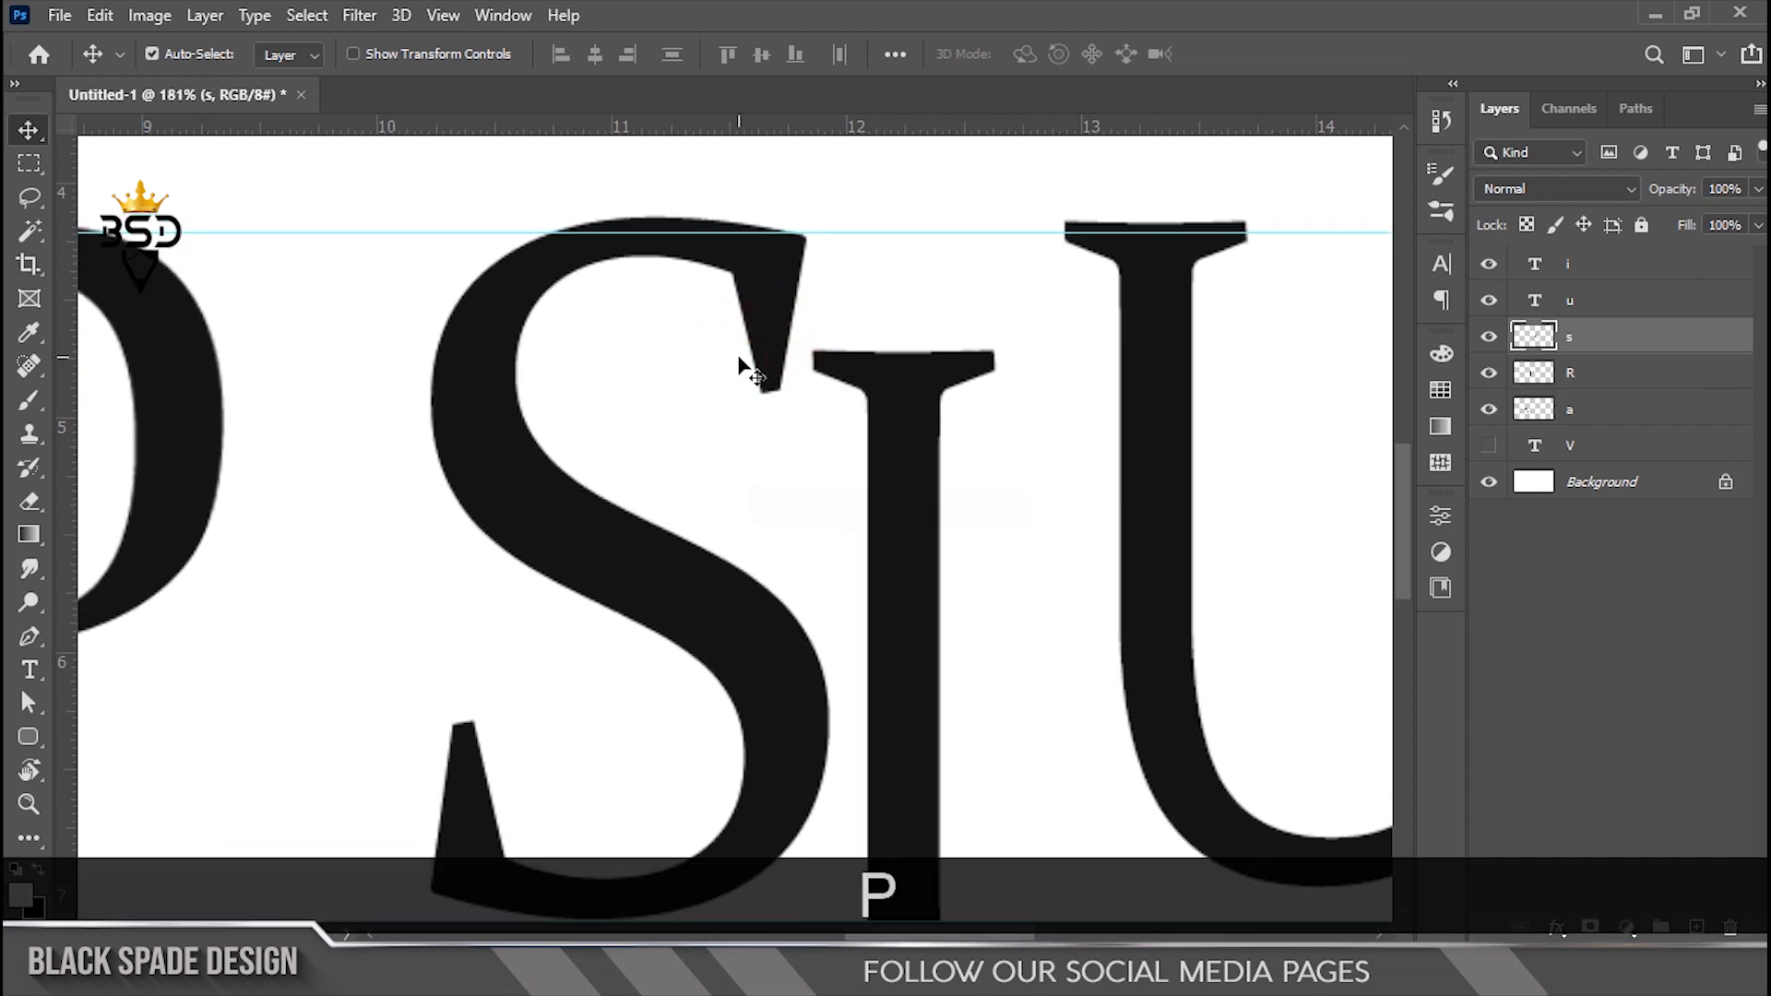
key(p)
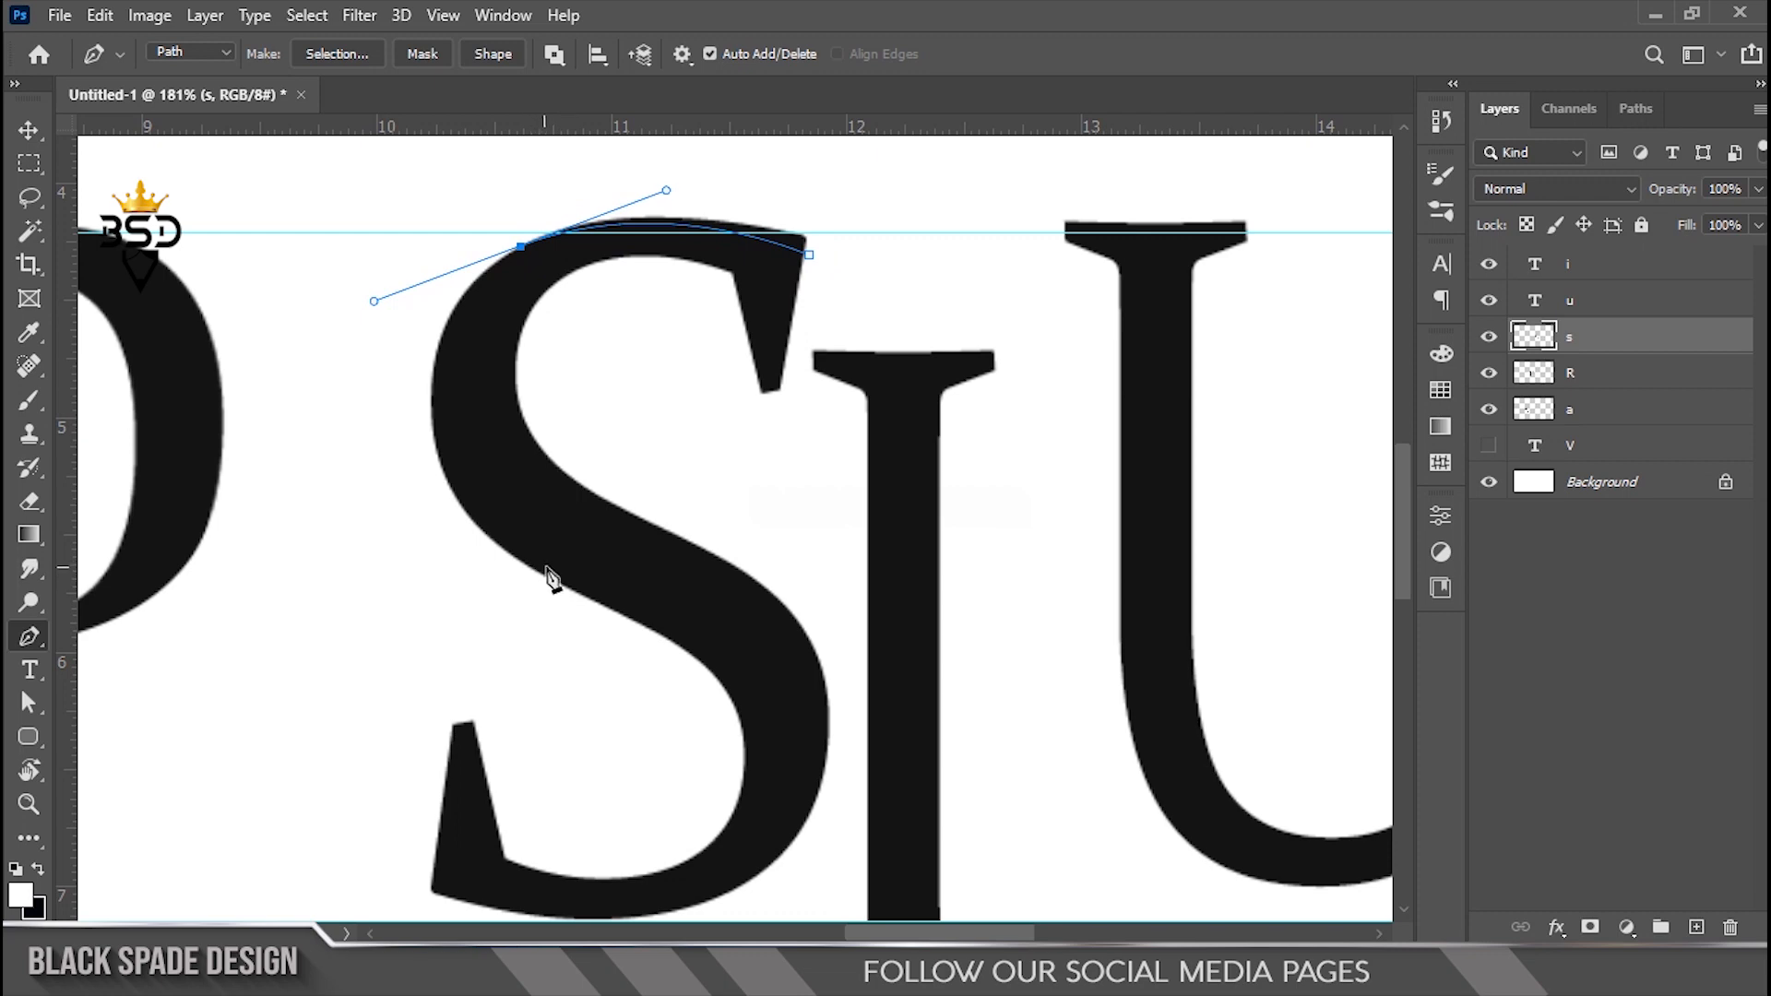
key(ctrl+z)
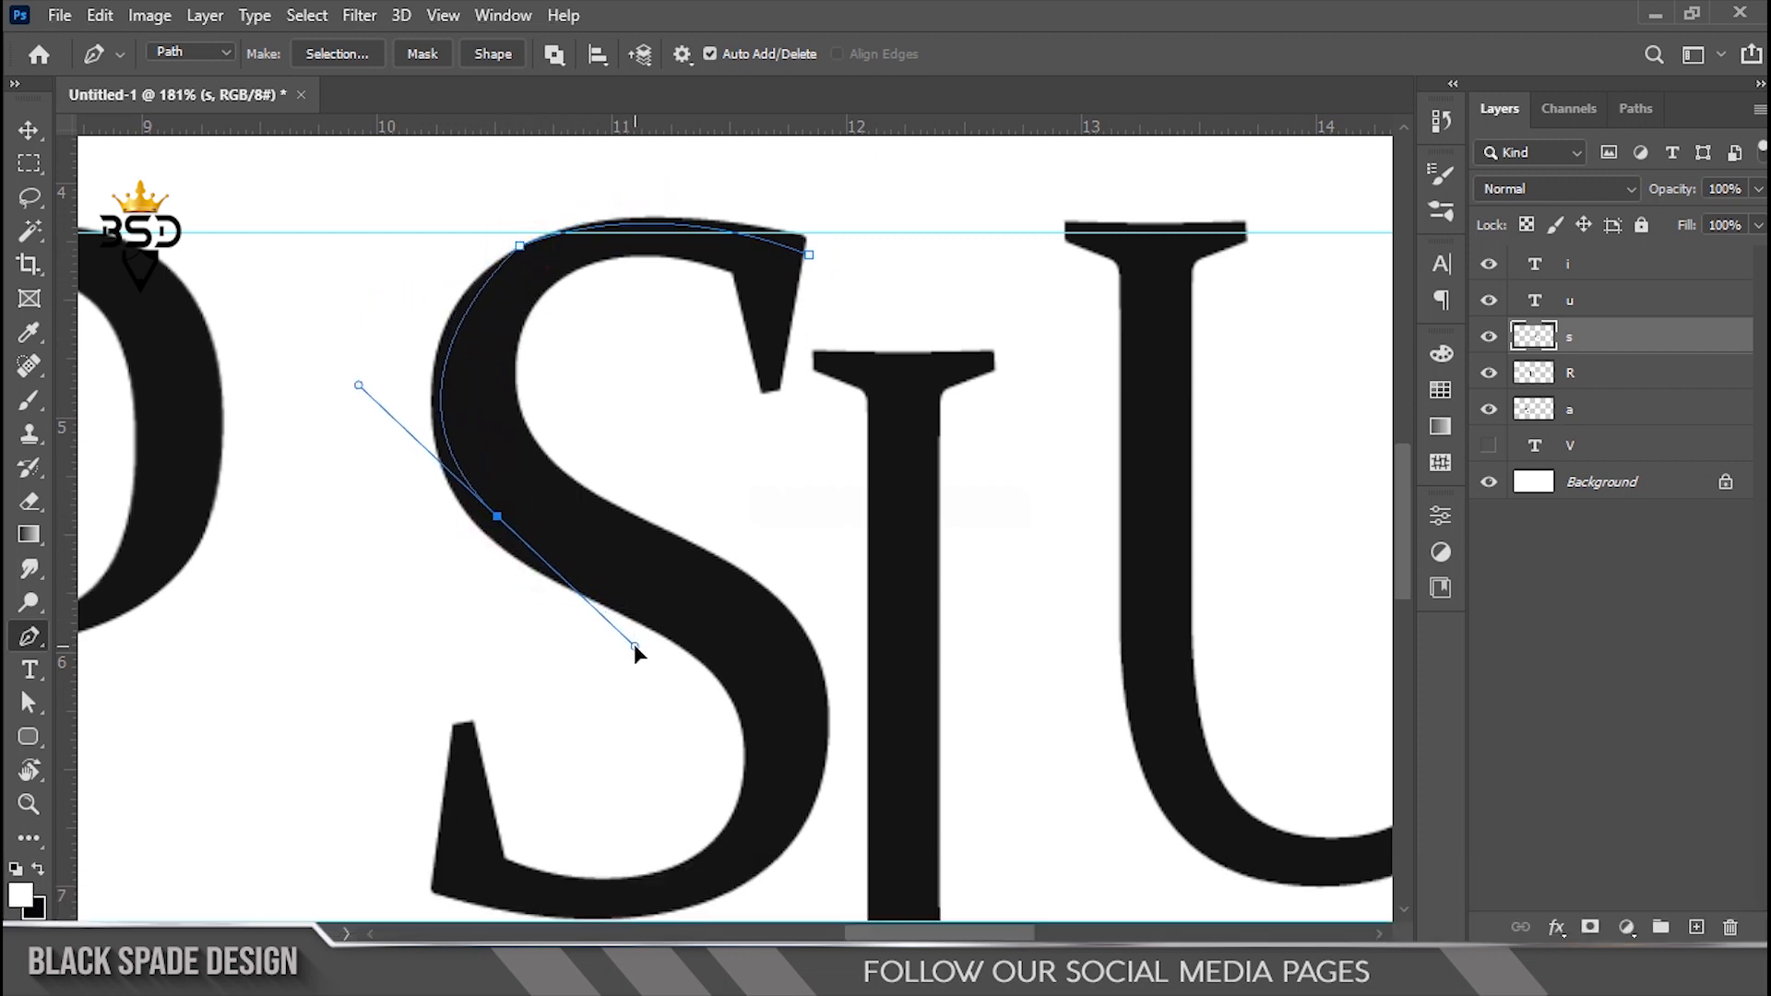
mouse_move(634, 644)
mouse_down()
mouse_move(617, 613)
mouse_move(639, 624)
mouse_up()
key(space)
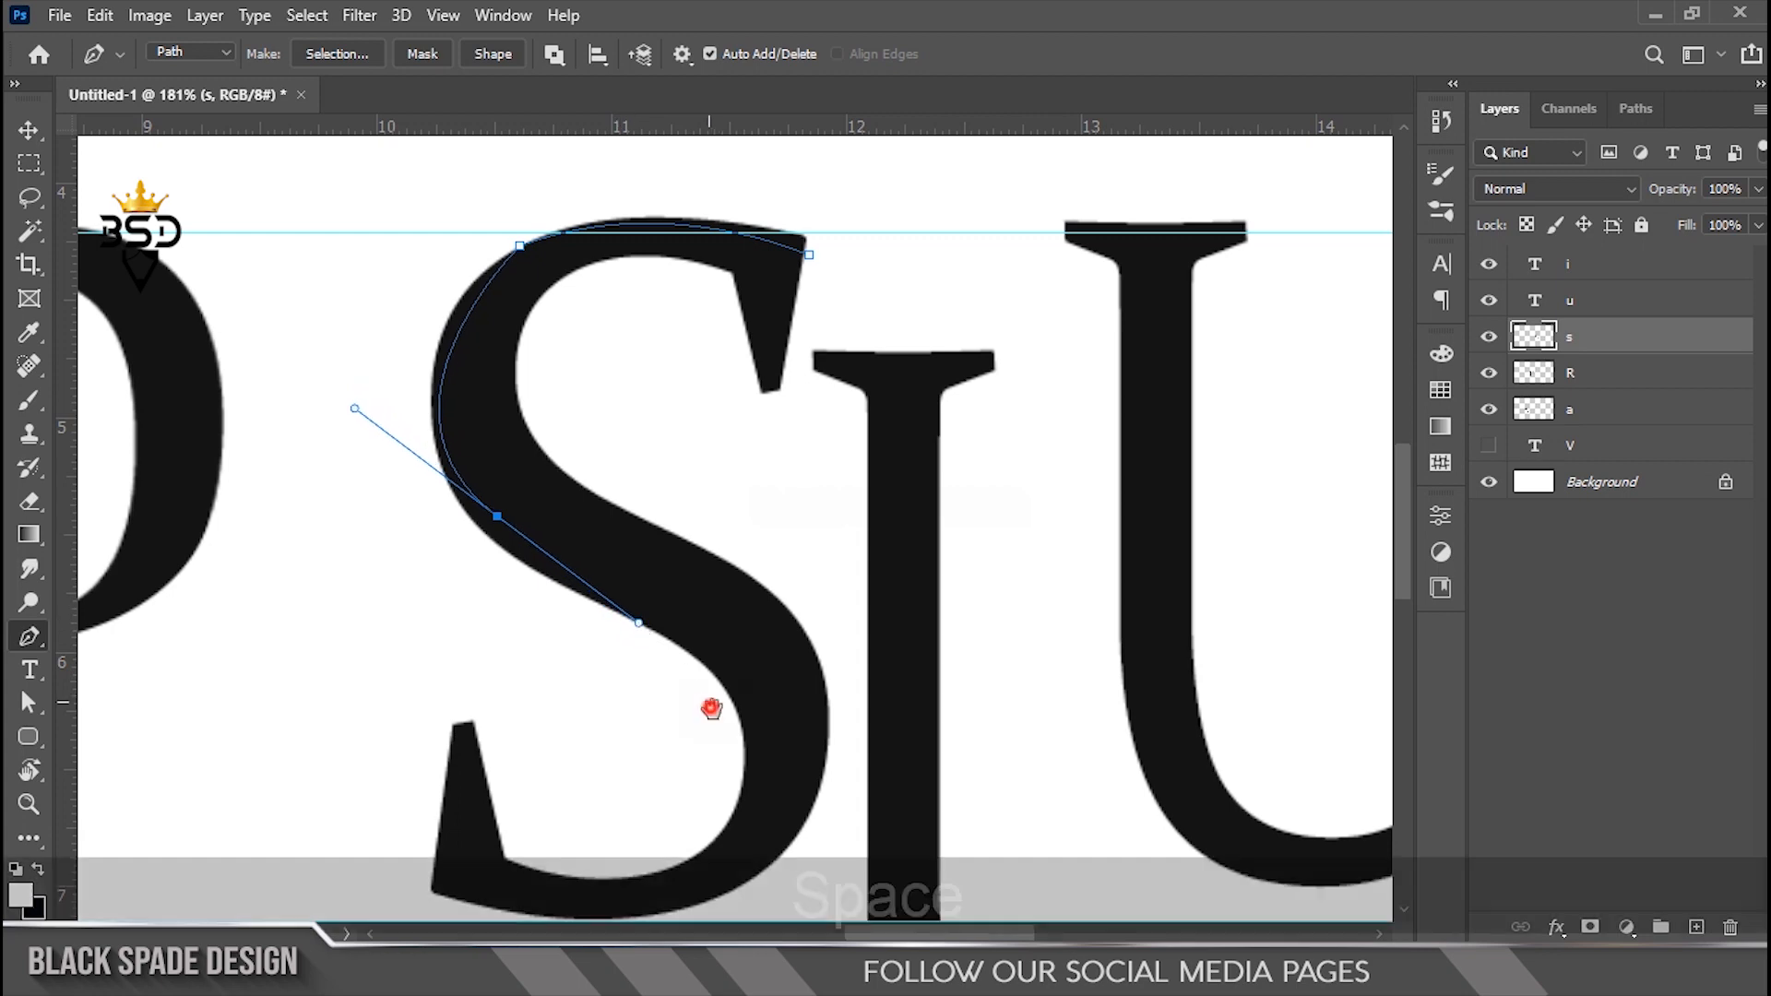
drag(738, 775, 796, 595)
scroll(798, 595, down, 3)
scroll(800, 703, down, 2)
drag(367, 703, 279, 688)
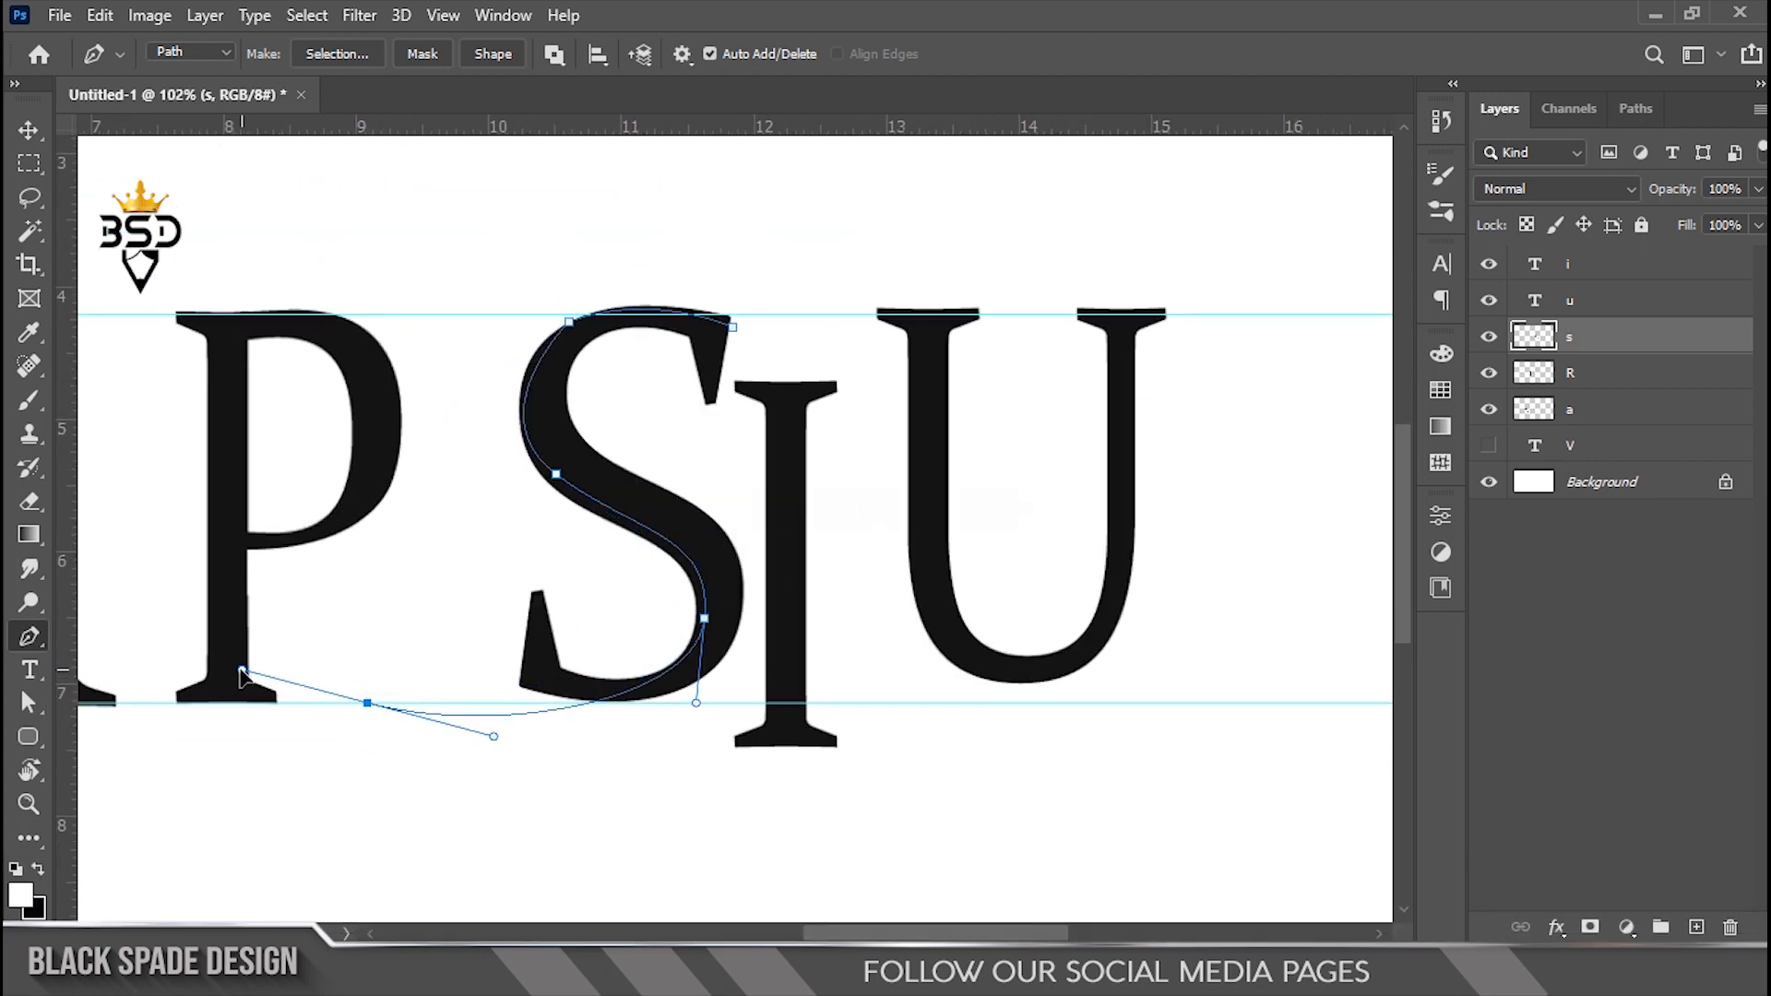
scroll(680, 260, up, 6)
click(768, 379)
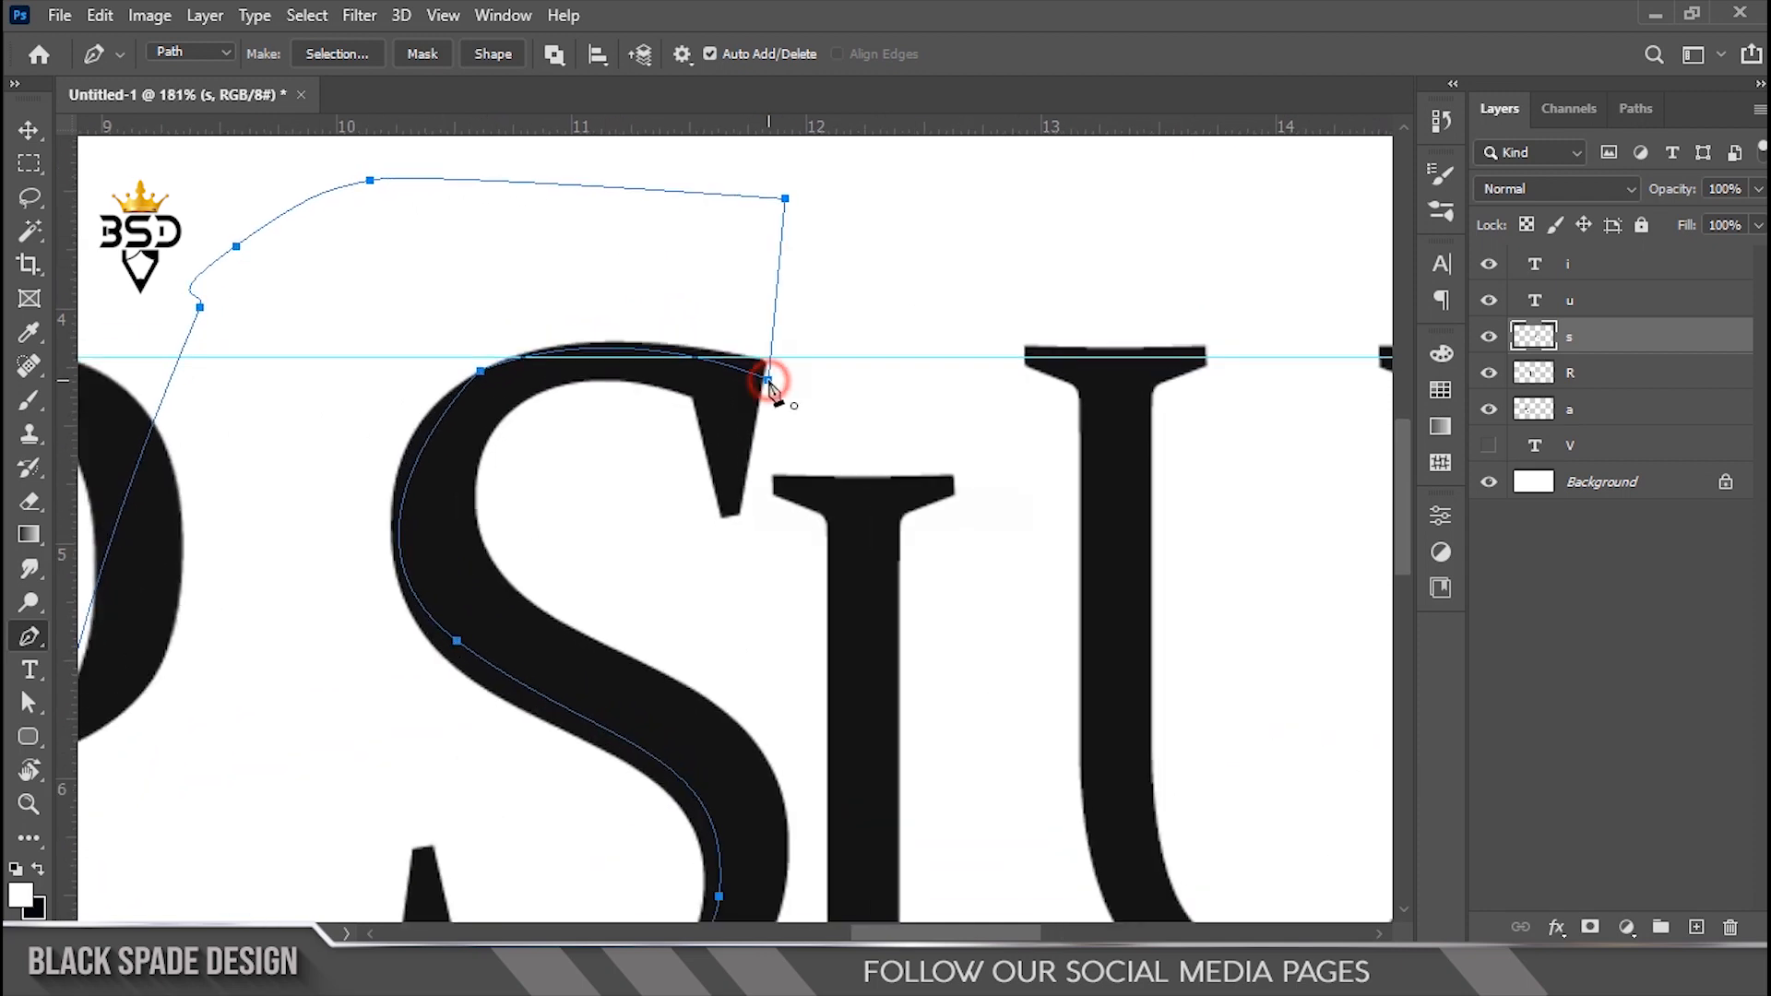
Refine the anchor handles of the S path along its upper arch and left curve
scroll(501, 418, up, 2)
key(space)
drag(501, 418, 582, 418)
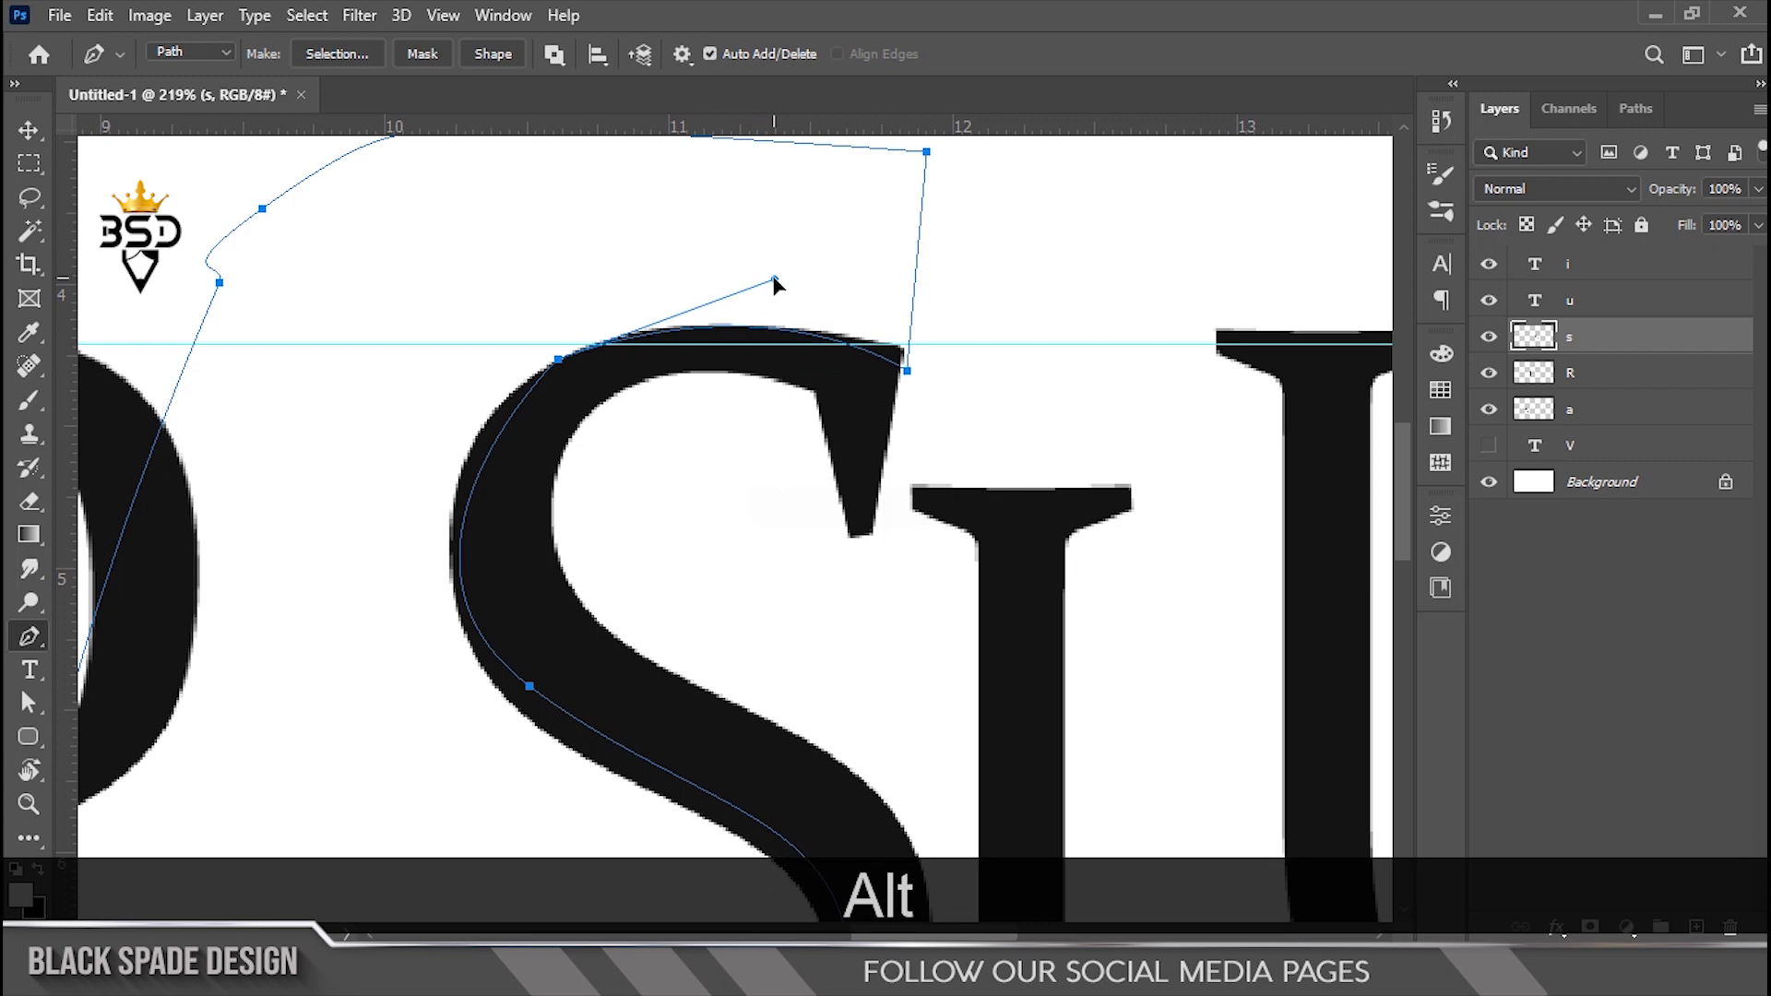
scroll(574, 421, up, 2)
scroll(573, 426, down, 2)
key(space)
drag(553, 646, 485, 431)
scroll(483, 429, down, 1)
alt+click(466, 471)
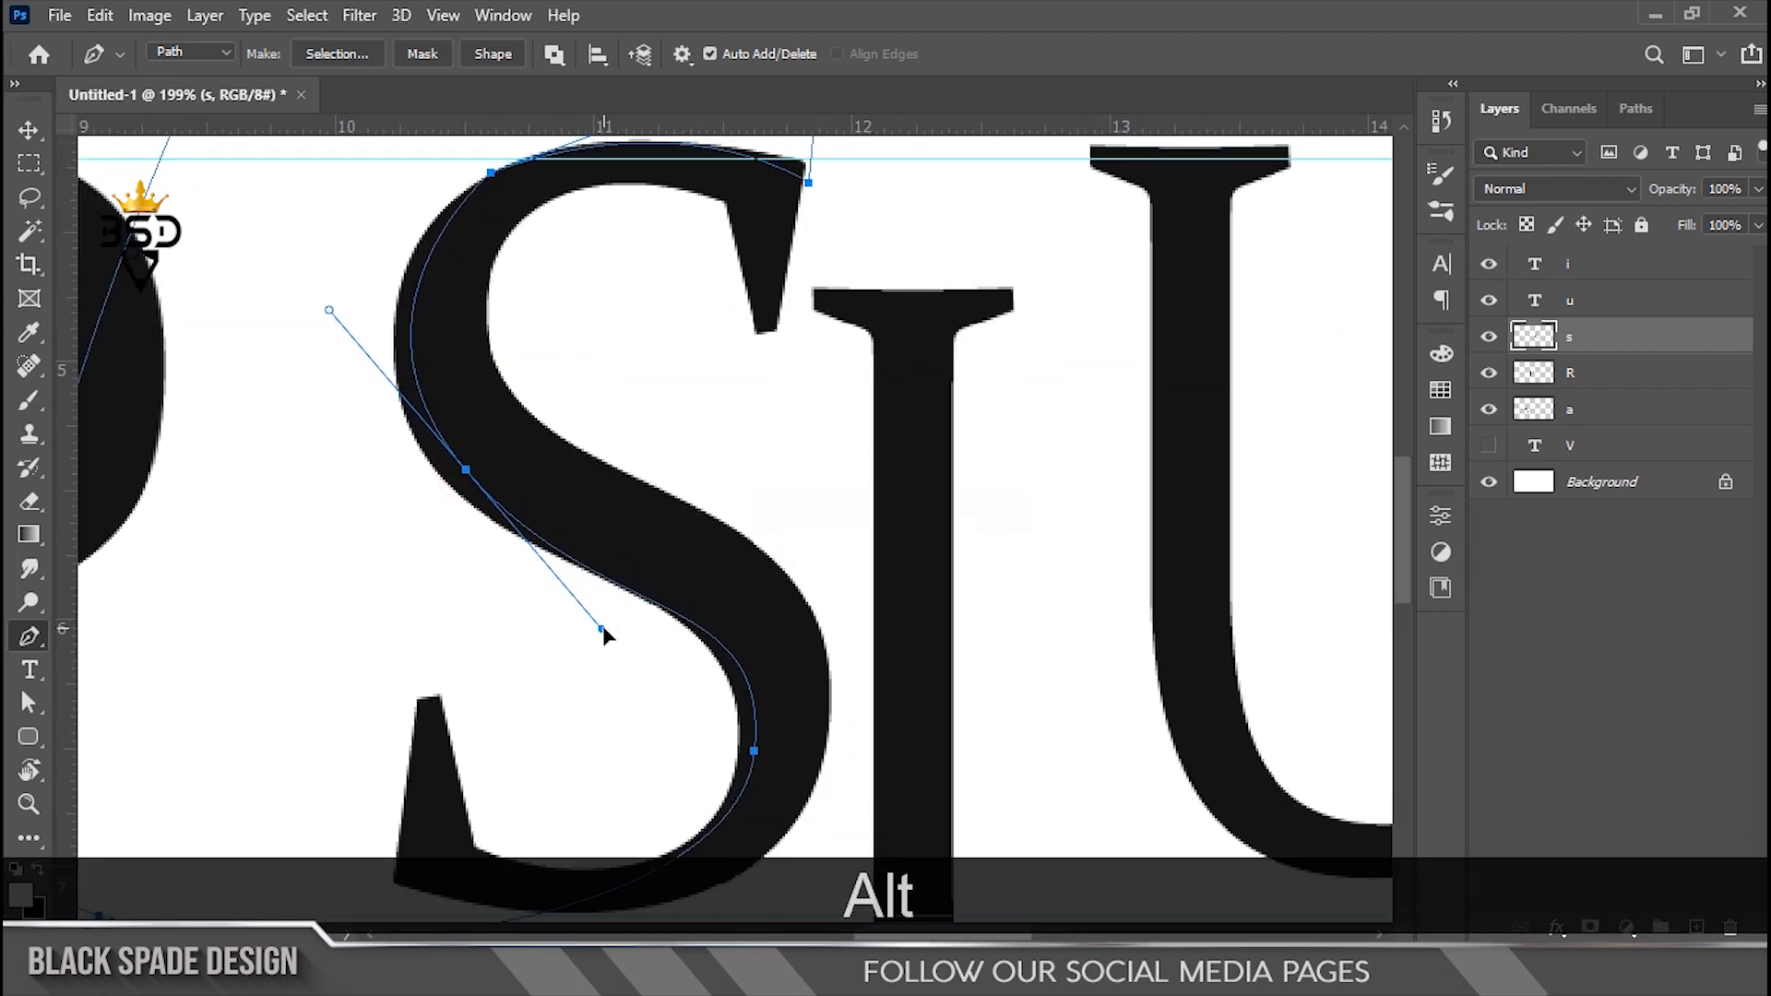
Convert the path to a selection, delete the enclosed left edge and lower hook of the S, and deselect
scroll(601, 625, down, 3)
right_click(435, 348)
click(534, 458)
click(1012, 174)
key(Delete)
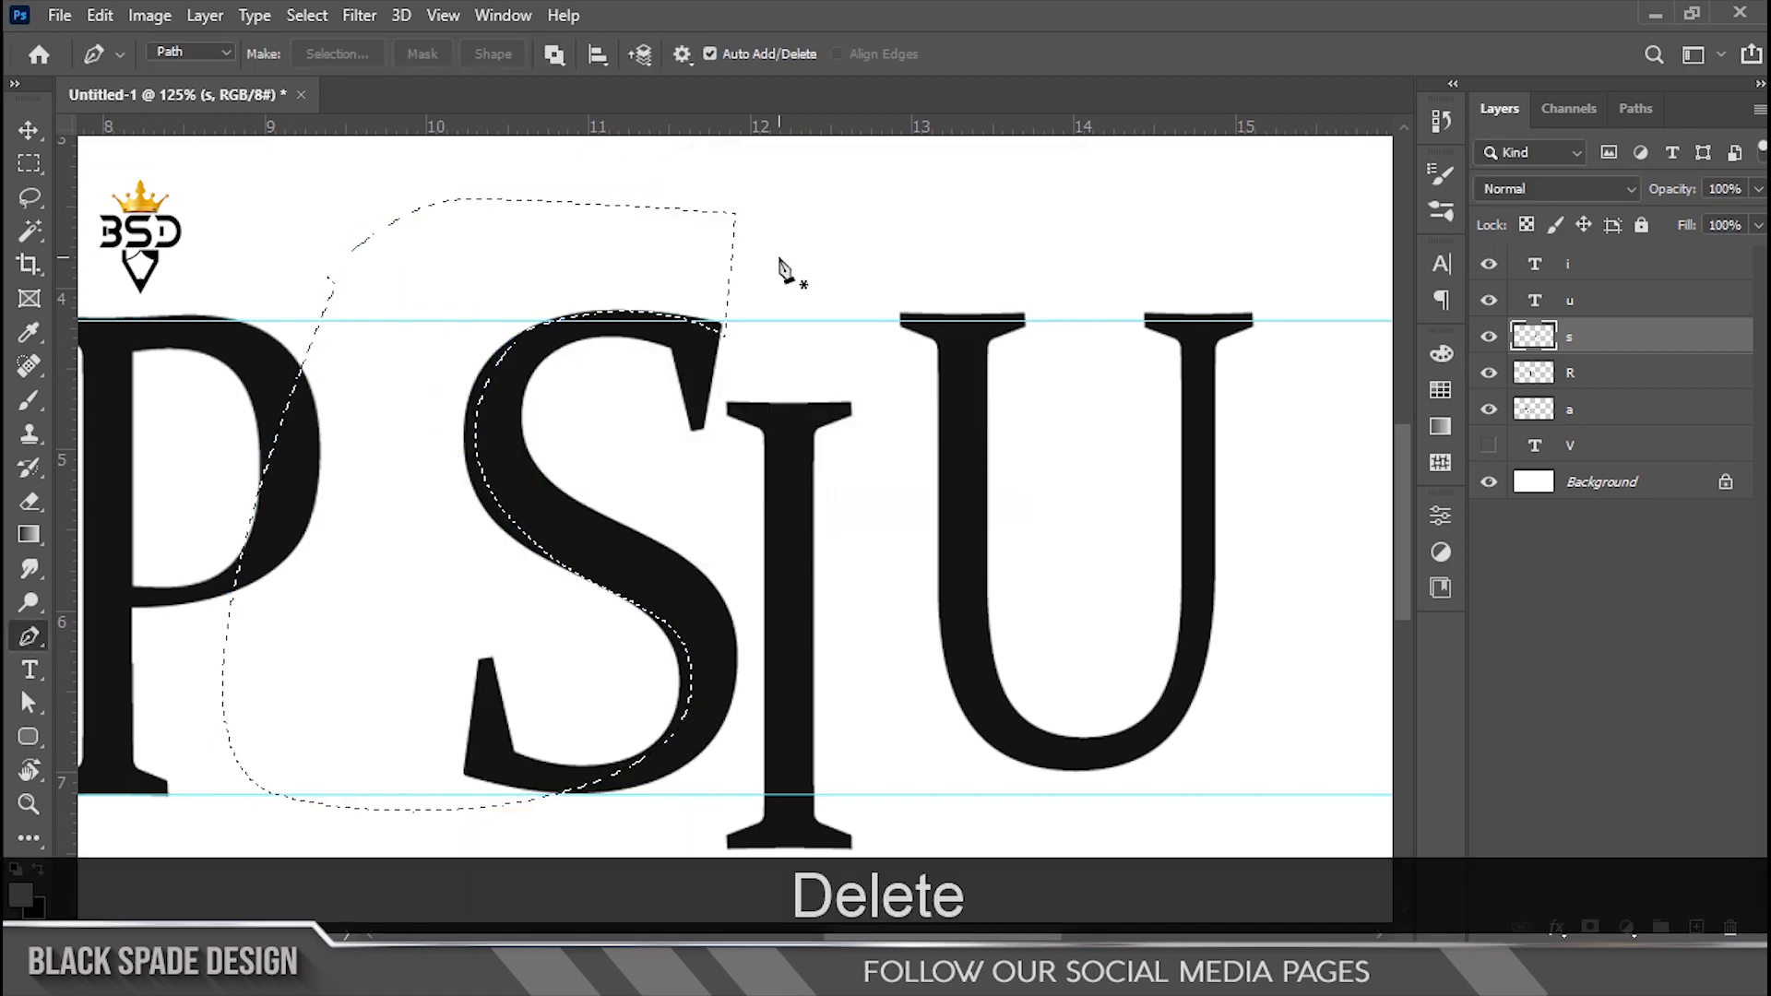
key(ctrl+d)
Smooth the S's outer upper-left shoulder by outlining the uneven corner with the Pen tool, deleting it as a selection and deselecting
scroll(542, 352, up, 5)
key(space)
drag(503, 377, 340, 452)
click(224, 572)
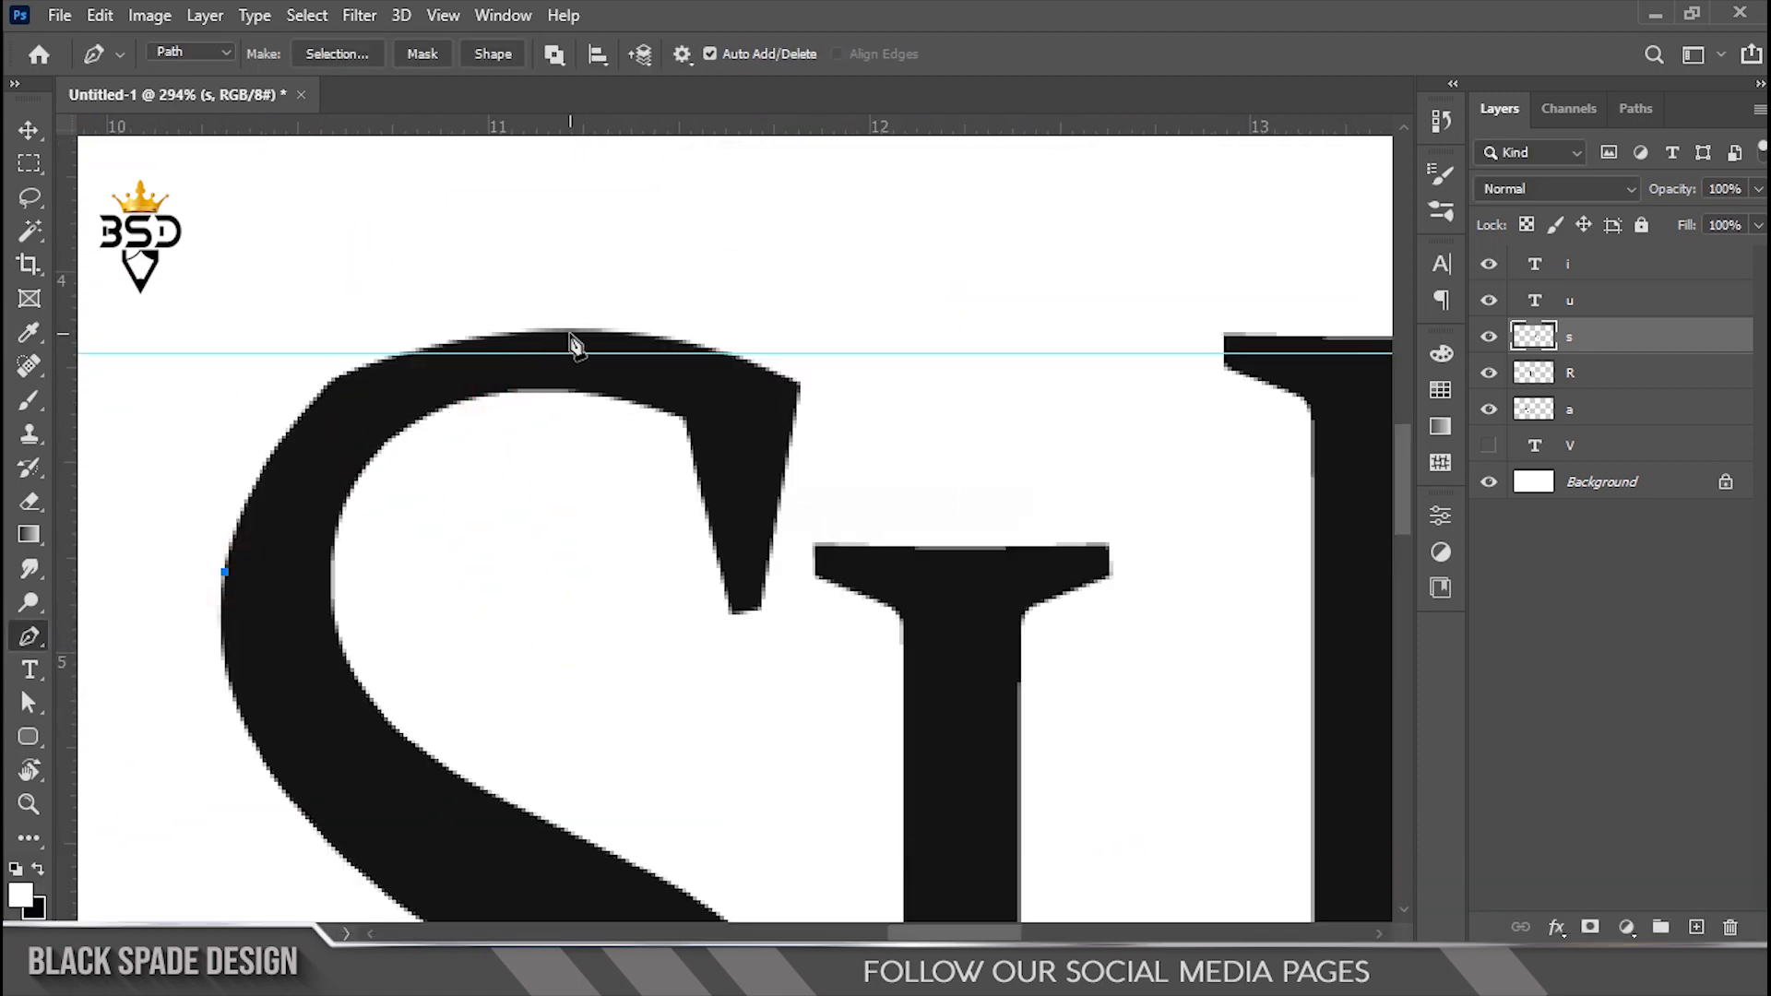
right_click(254, 366)
click(407, 467)
click(1035, 233)
key(Delete)
key(ctrl+d)
Move the I between the P and the S with its top near the upper guide
scroll(499, 523, down, 5)
key(space)
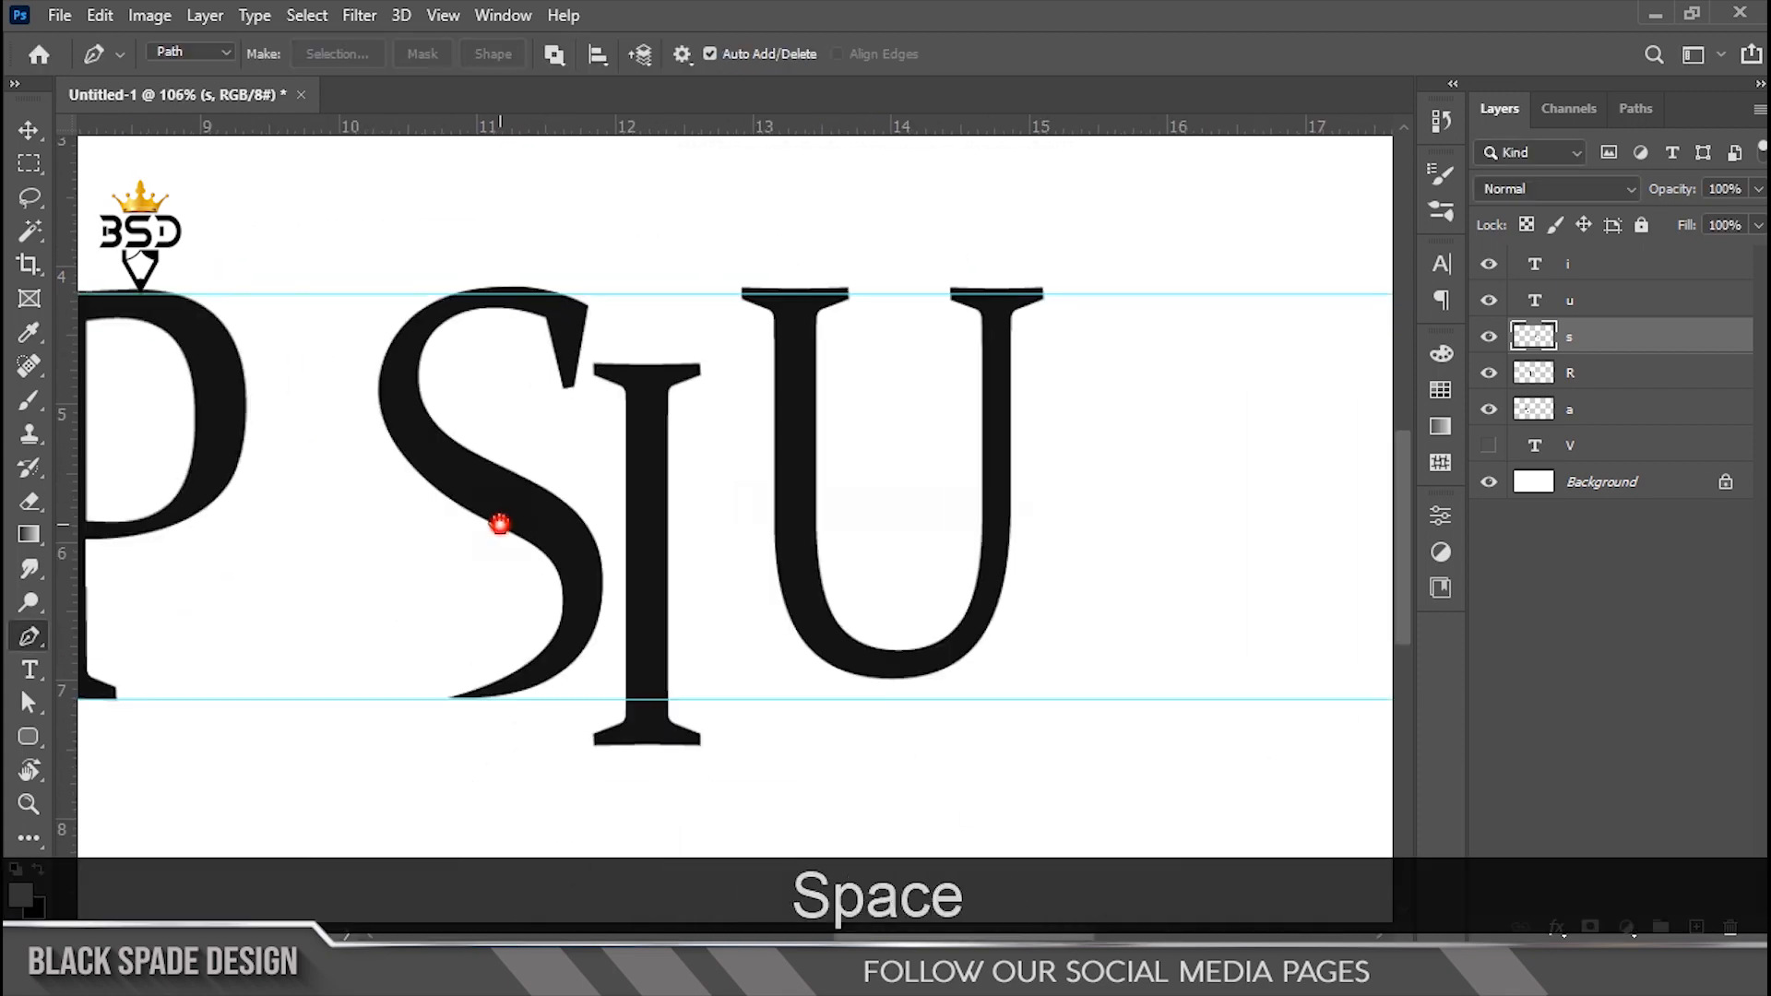
drag(499, 524, 616, 498)
scroll(591, 517, up, 2)
scroll(589, 581, up, 1)
drag(589, 581, 667, 638)
scroll(655, 626, down, 3)
key(space)
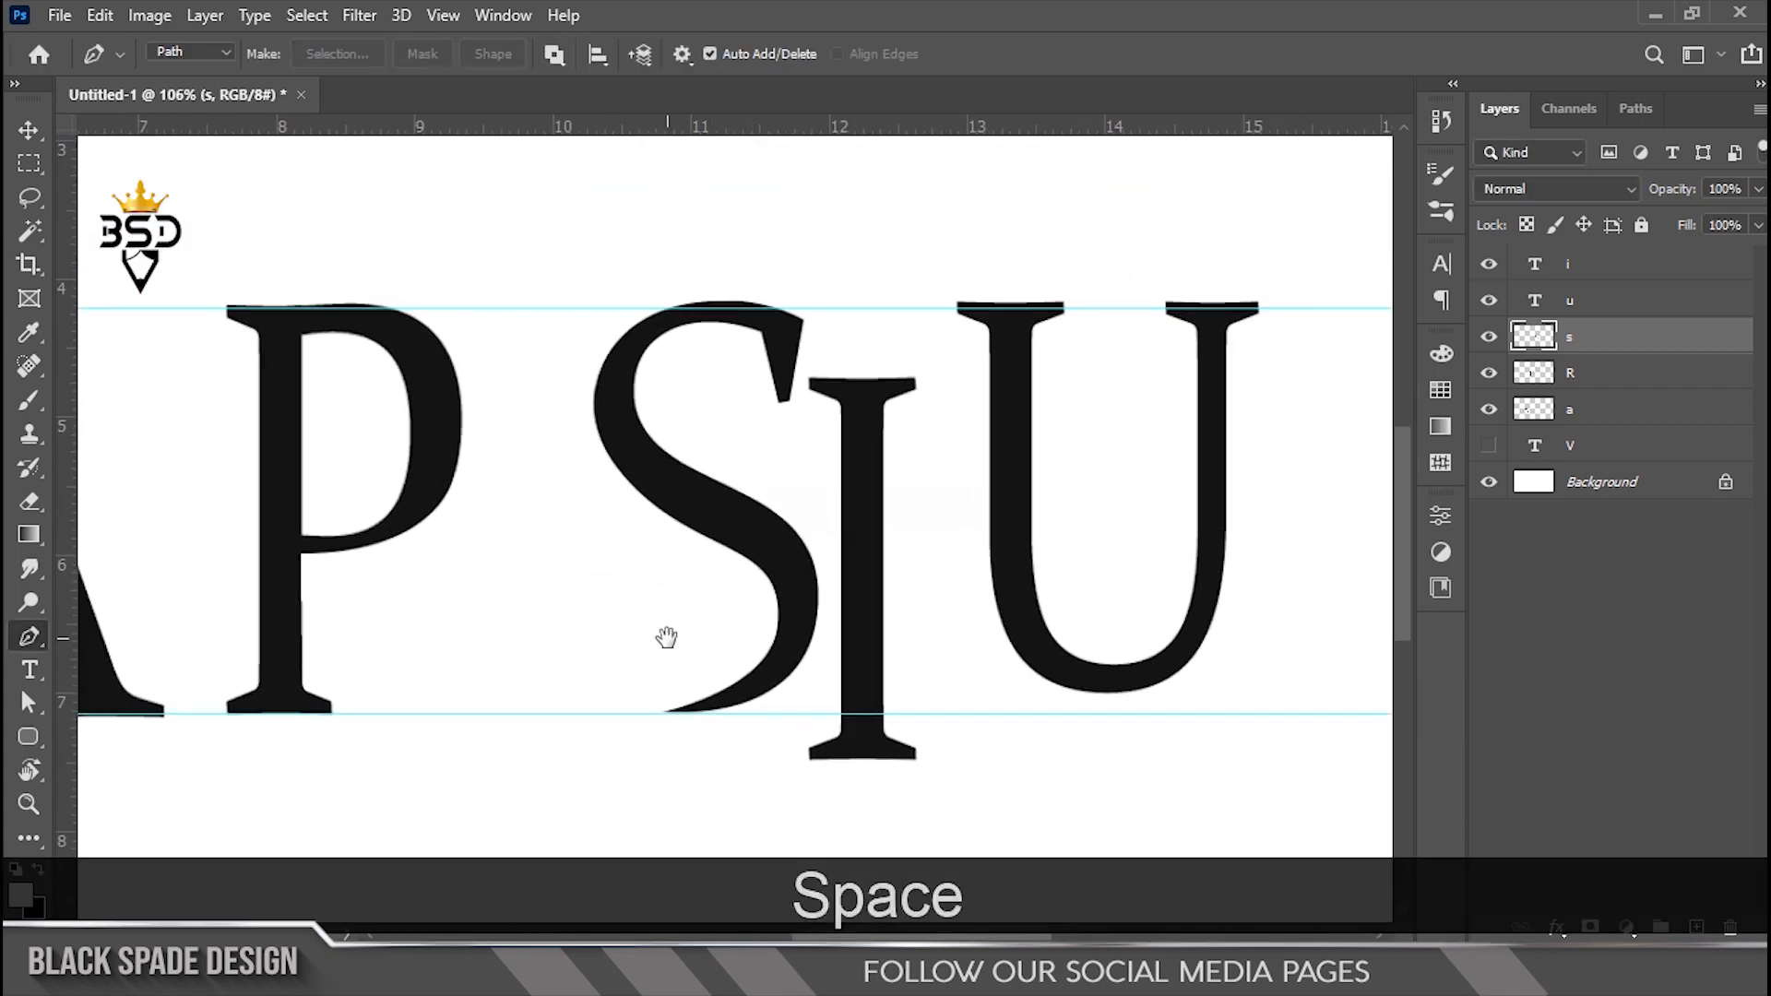
key(v)
right_click(871, 517)
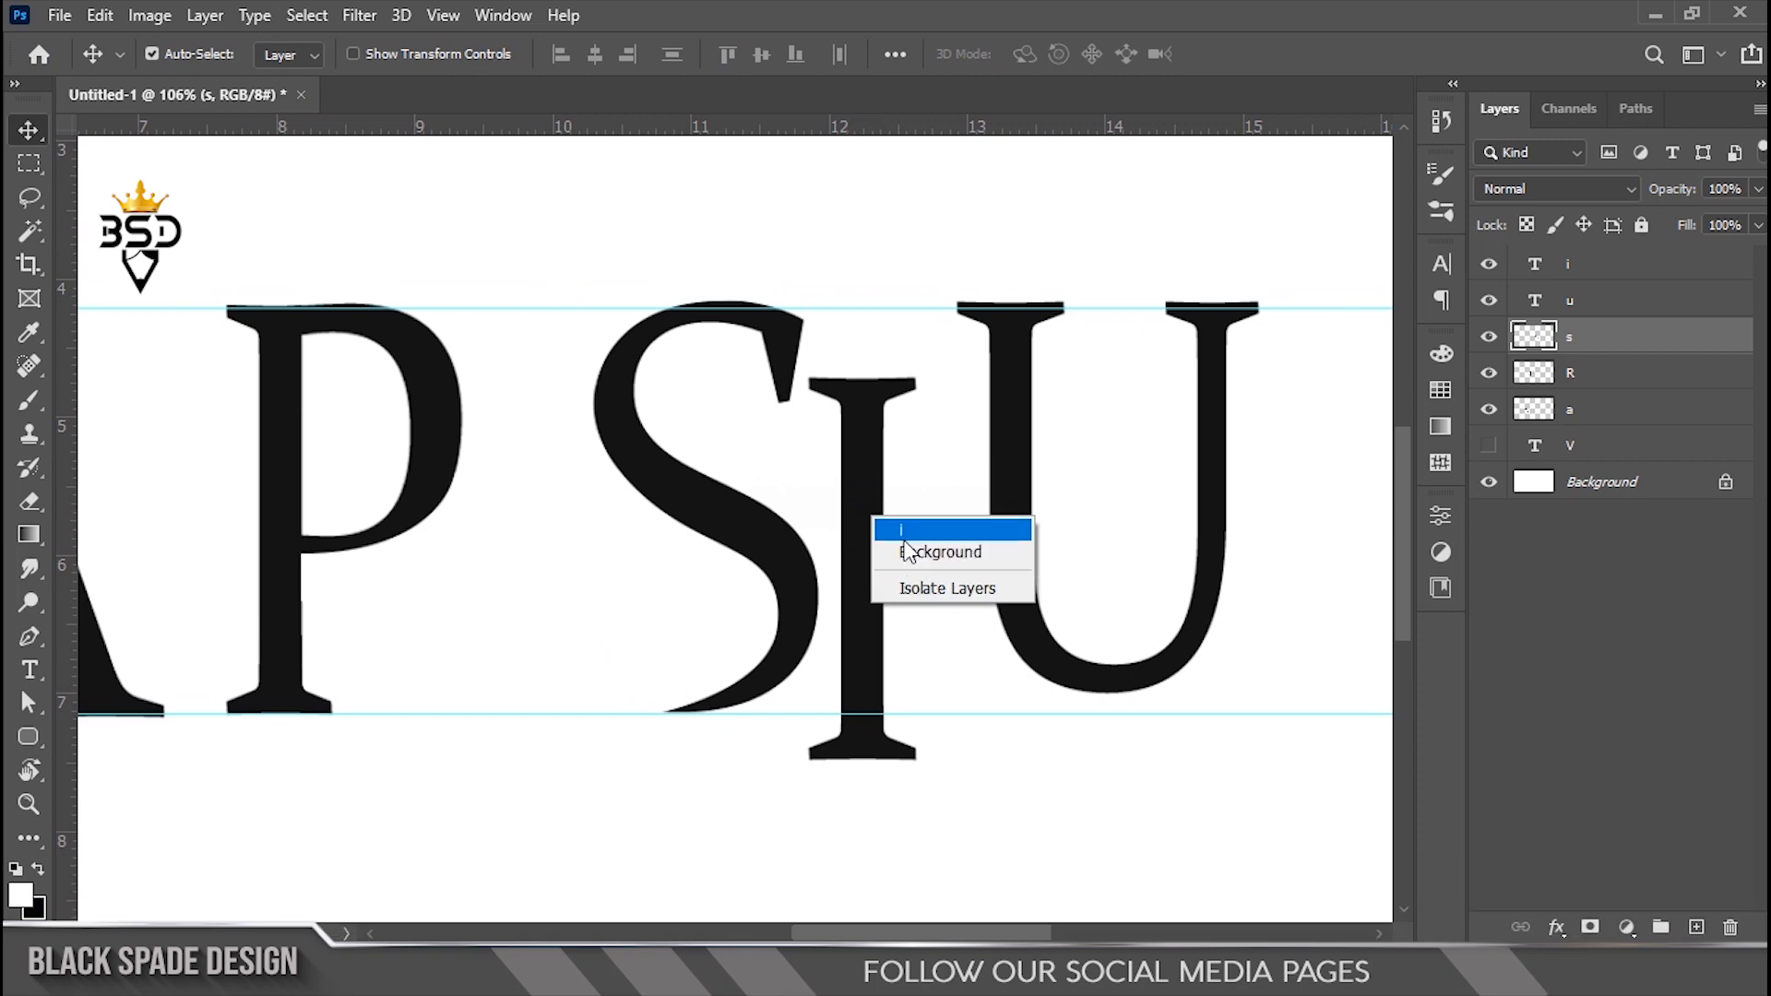
click(931, 545)
drag(872, 606, 554, 538)
On the R layer, draw a closed Pen path for a longer, curved upper-left serif on the P, ending at the upper guide
scroll(537, 318, up, 4)
key(space)
drag(490, 383, 732, 407)
scroll(679, 413, up, 2)
key(space)
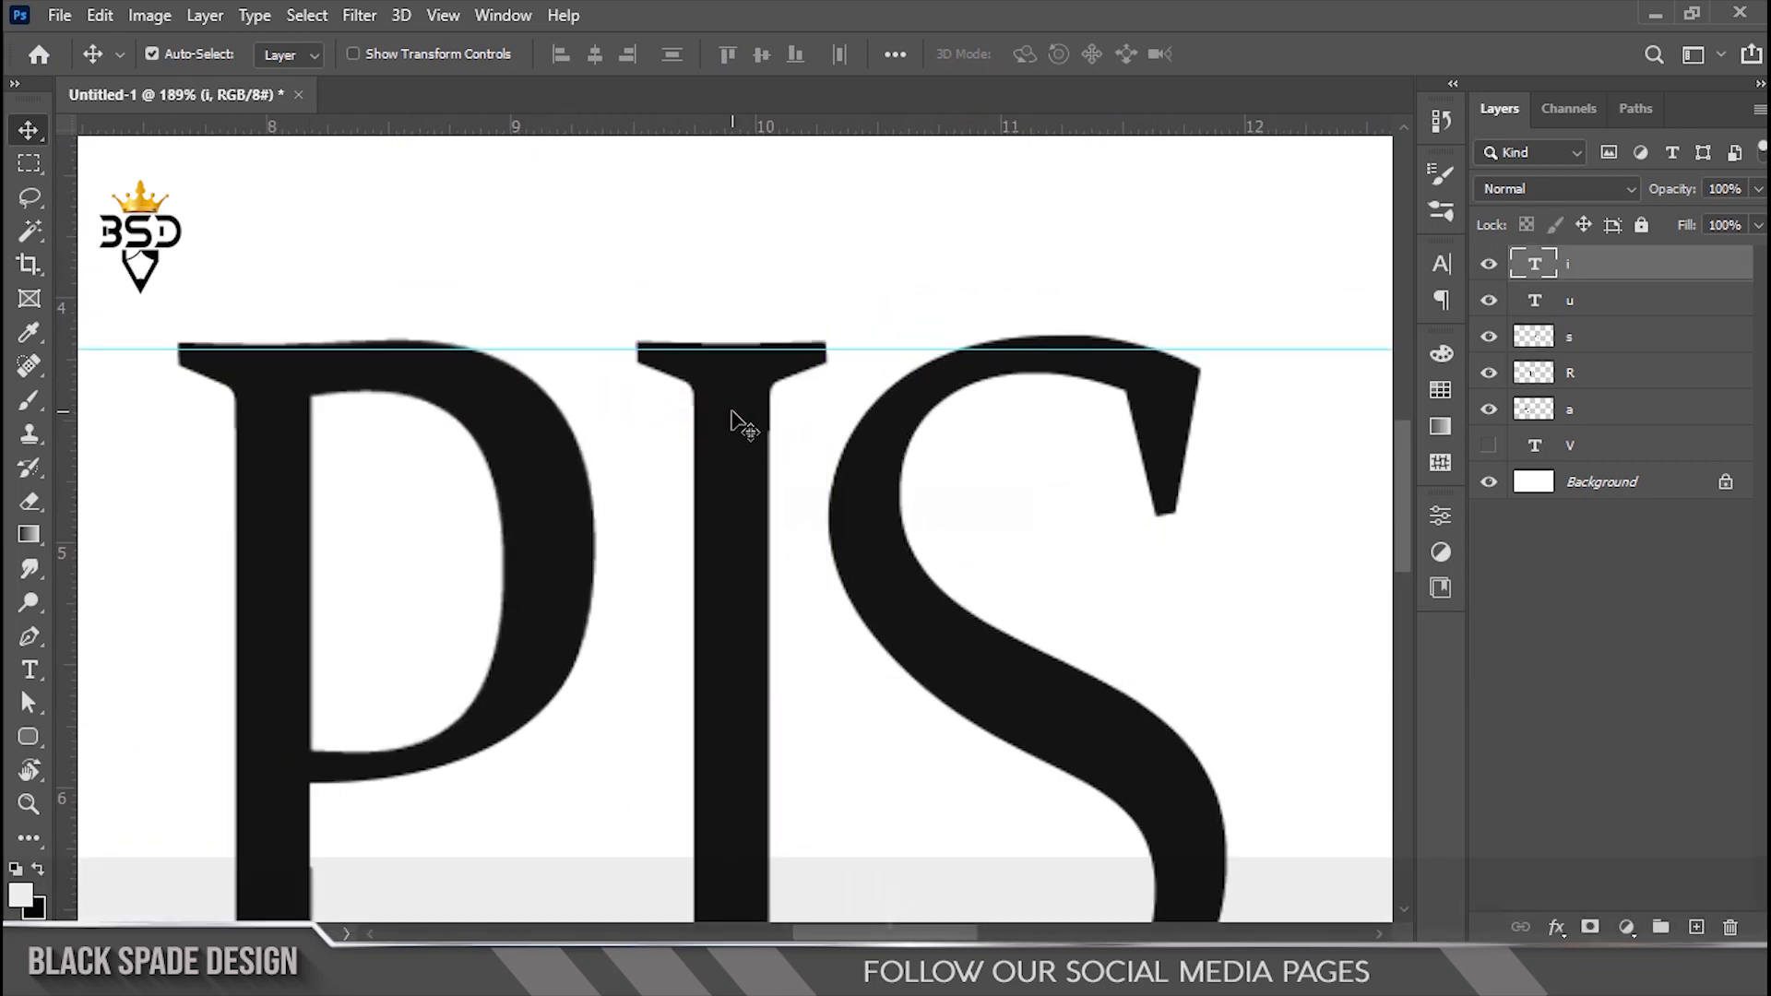
scroll(254, 401, up, 4)
key(space)
drag(255, 400, 535, 417)
right_click(540, 410)
click(567, 425)
key(space)
scroll(685, 459, up, 2)
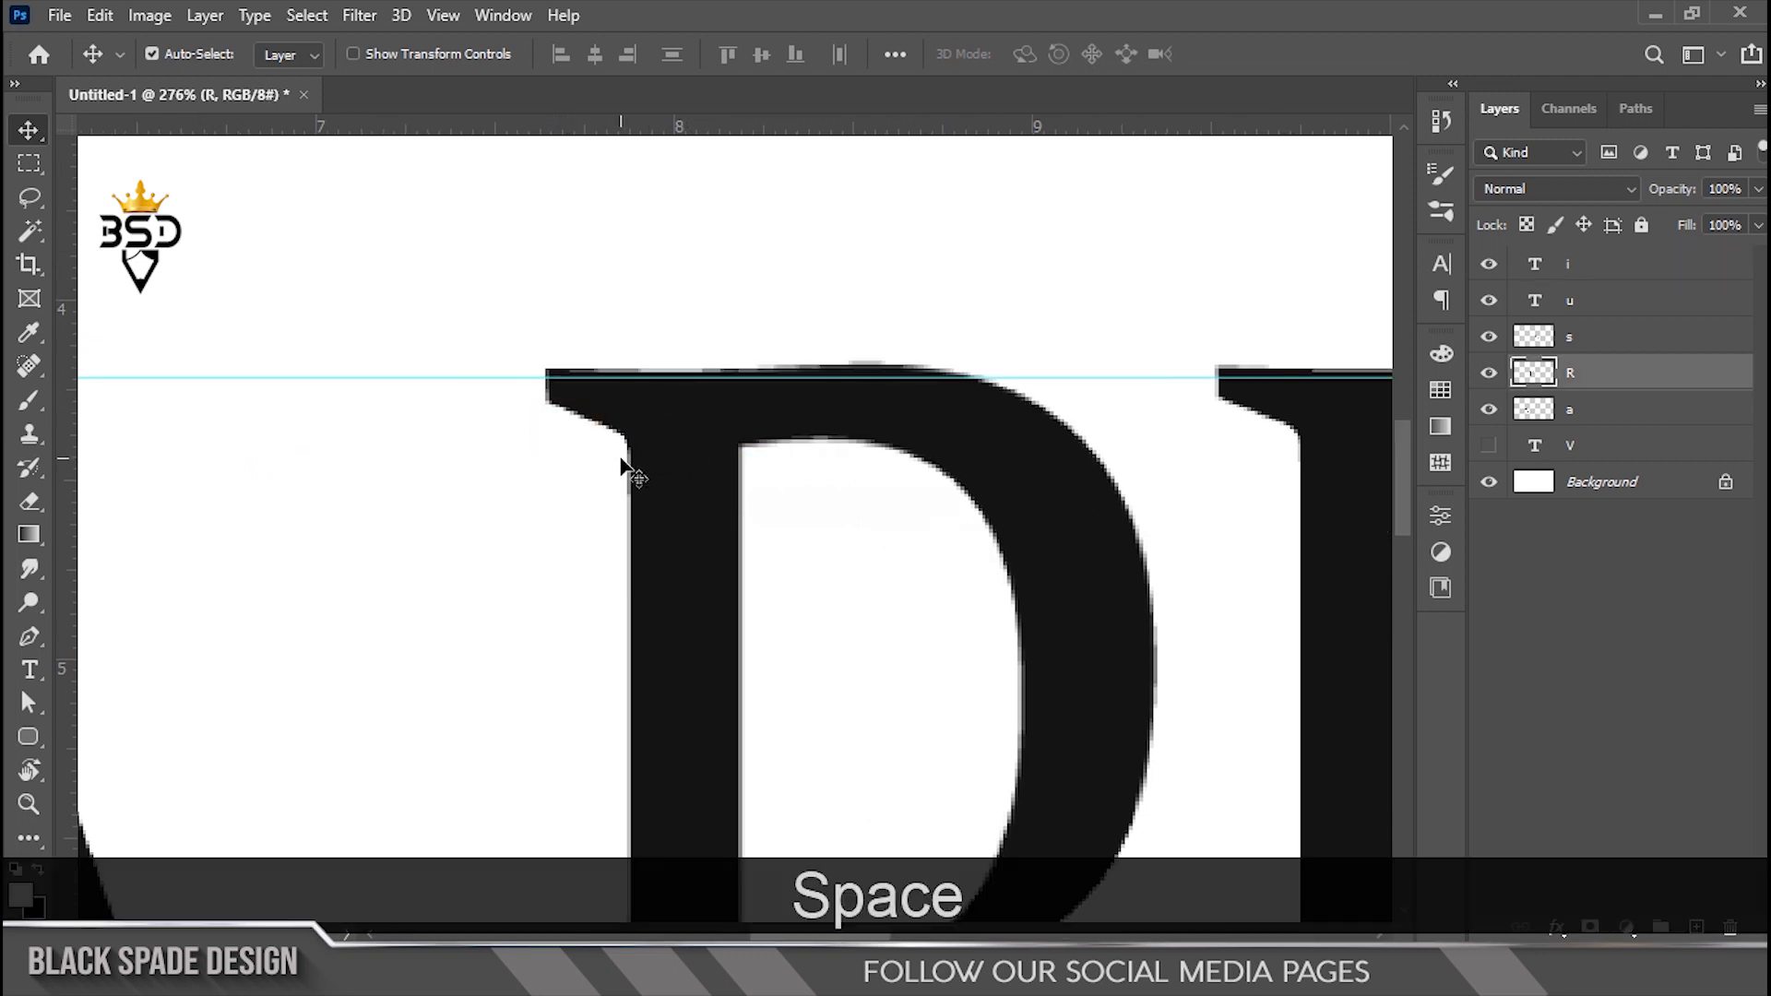
key(p)
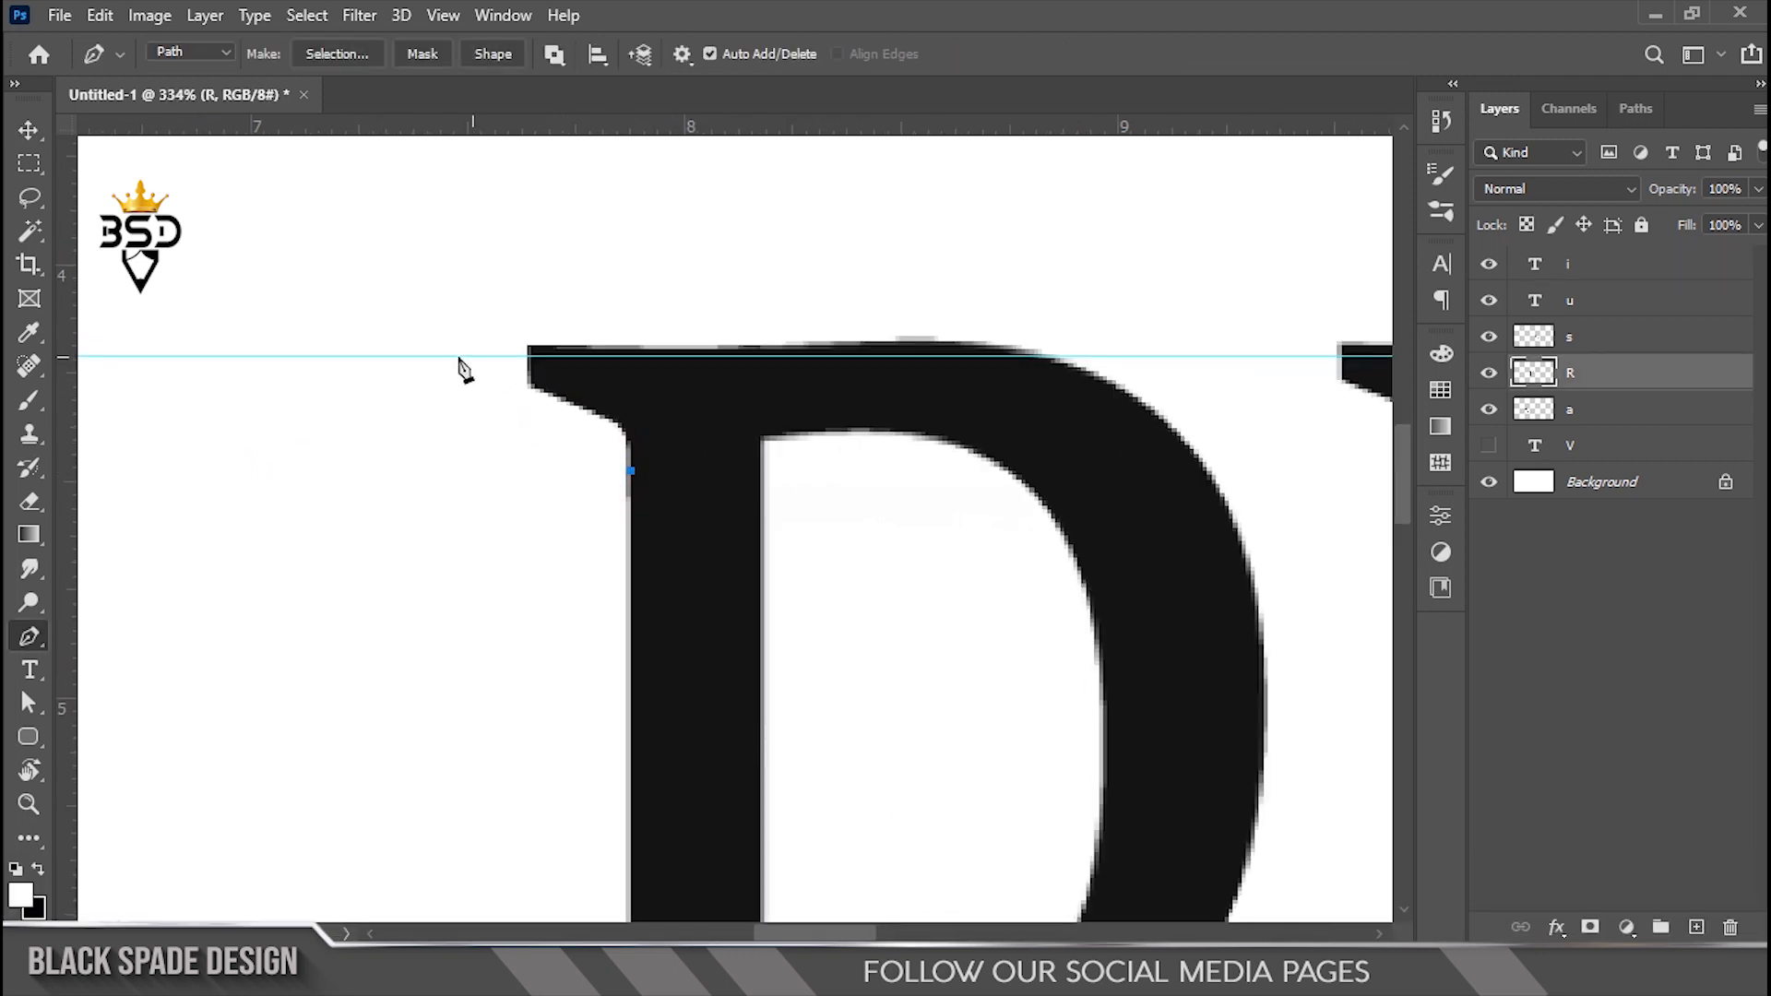
alt+click(448, 357)
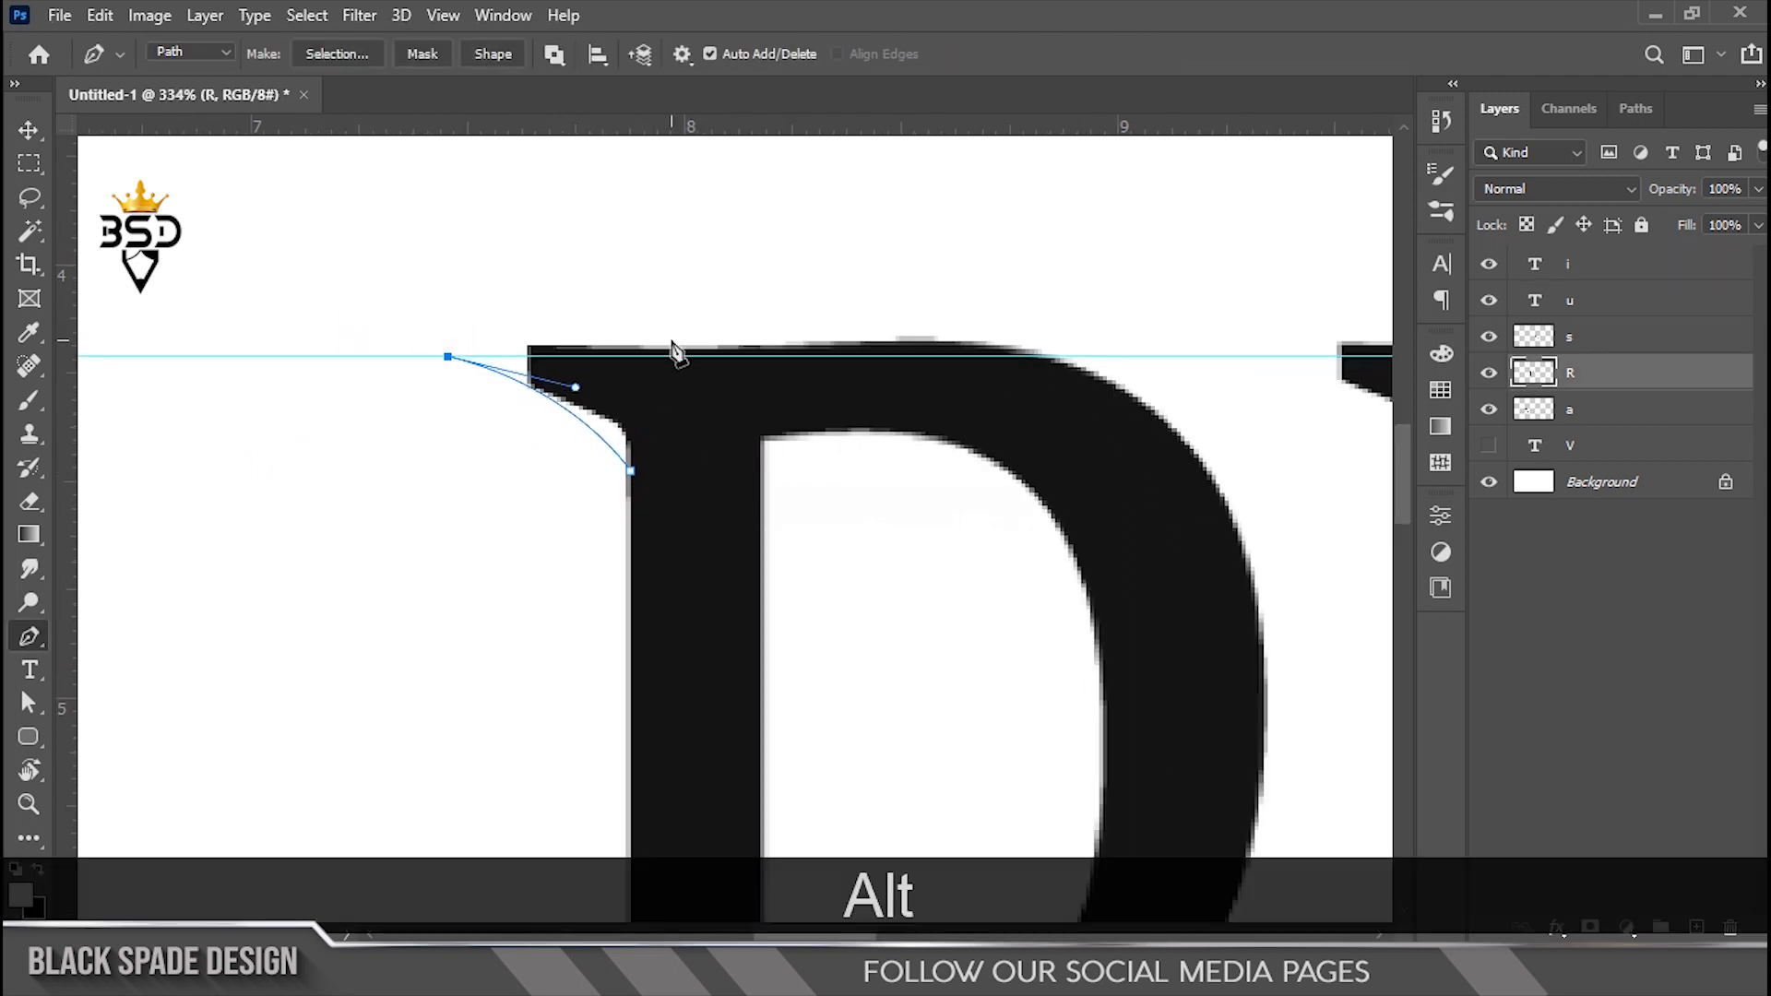
Convert the serif path to a selection with 0 px feather, fill it with the black background color and deselect
right_click(651, 415)
click(711, 470)
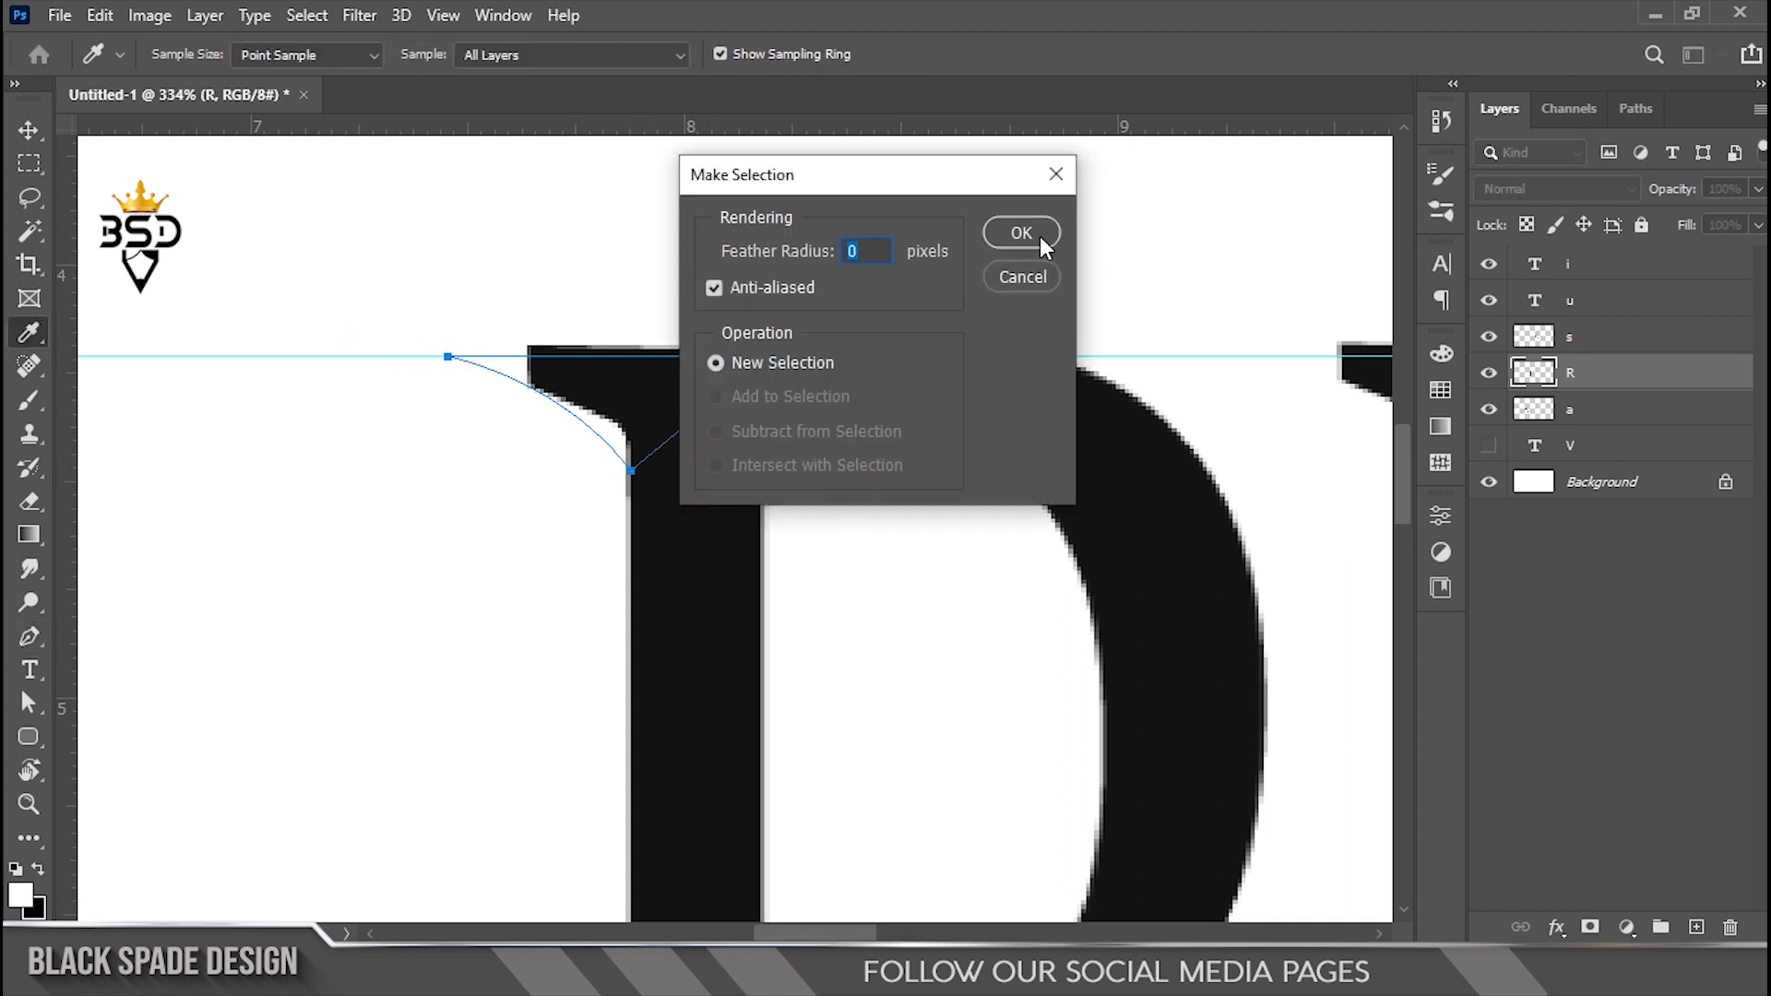
click(1039, 233)
key(ctrl+BackSpace)
key(ctrl+d)
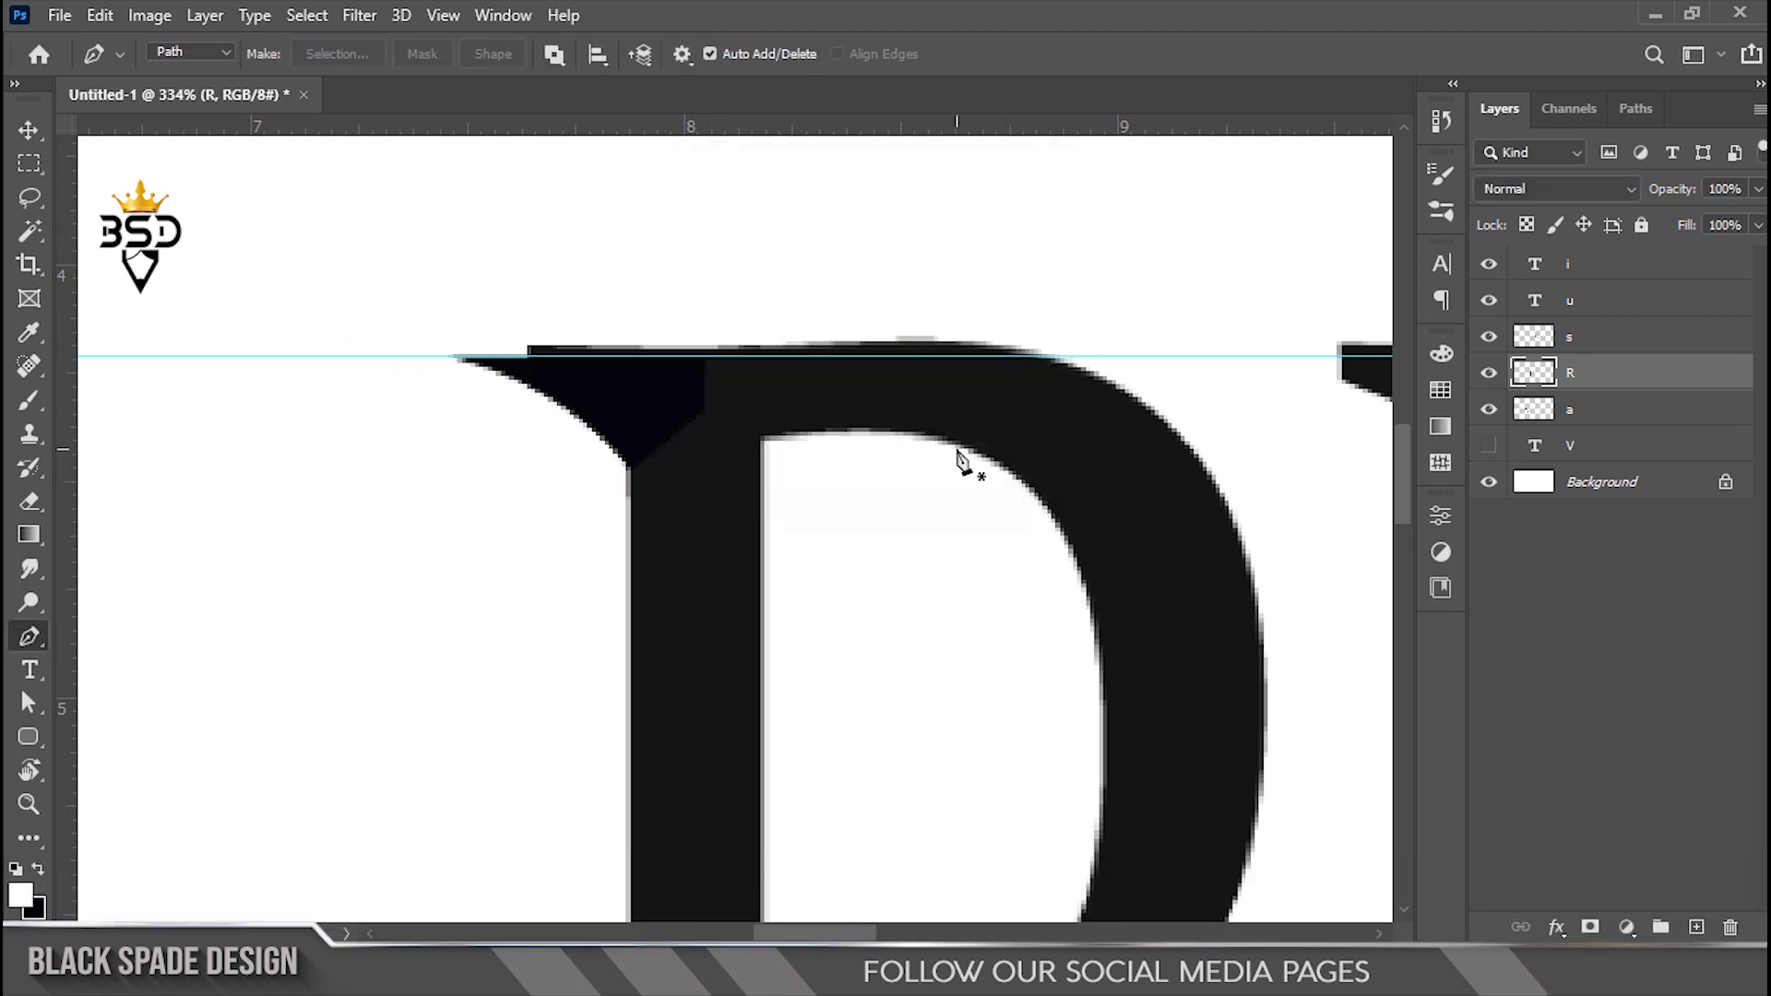
Select the strip of the P above the upper guide with the Rectangular Marquee and delete it
click(29, 162)
drag(1293, 347, 1293, 347)
scroll(359, 353, up, 8)
key(space)
drag(239, 348, 495, 384)
scroll(506, 349, up, 13)
scroll(471, 348, up, 9)
key(Delete)
Shorten the I from below to about 81% of its height
scroll(494, 378, down, 20)
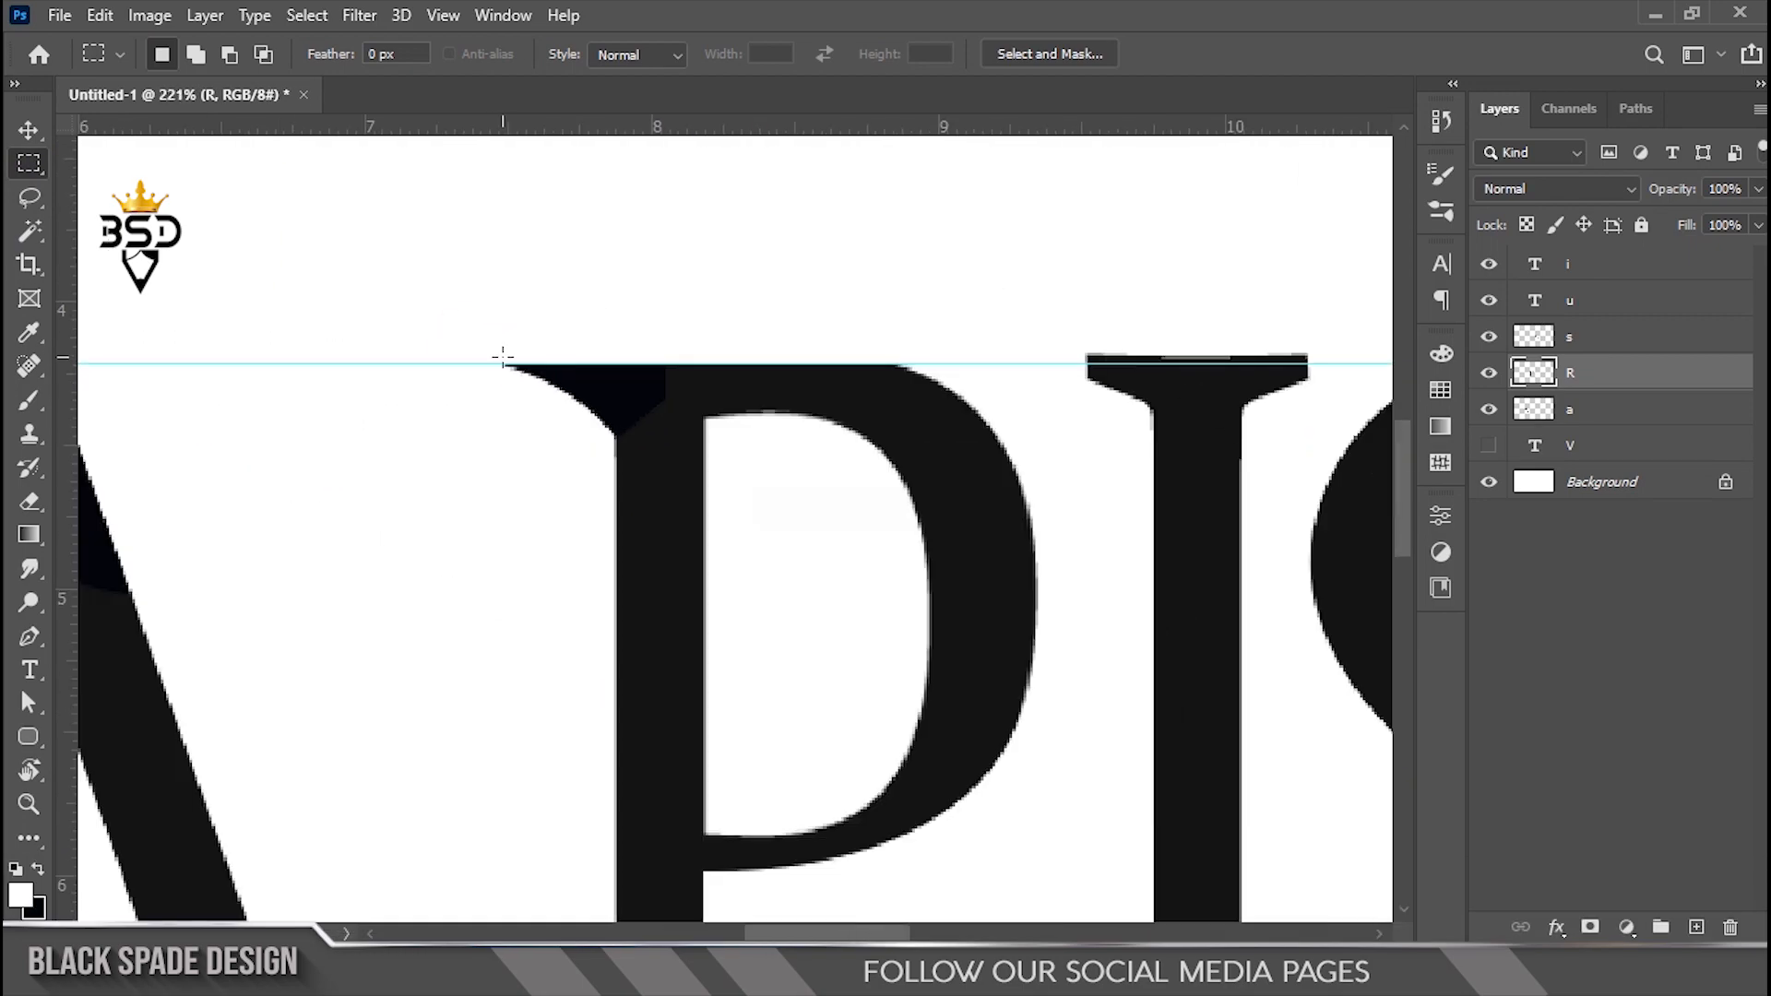
key(space)
scroll(616, 424, down, 3)
scroll(786, 557, up, 1)
key(space)
drag(851, 561, 790, 557)
key(v)
key(space)
drag(831, 499, 646, 439)
scroll(709, 498, up, 1)
click(598, 468)
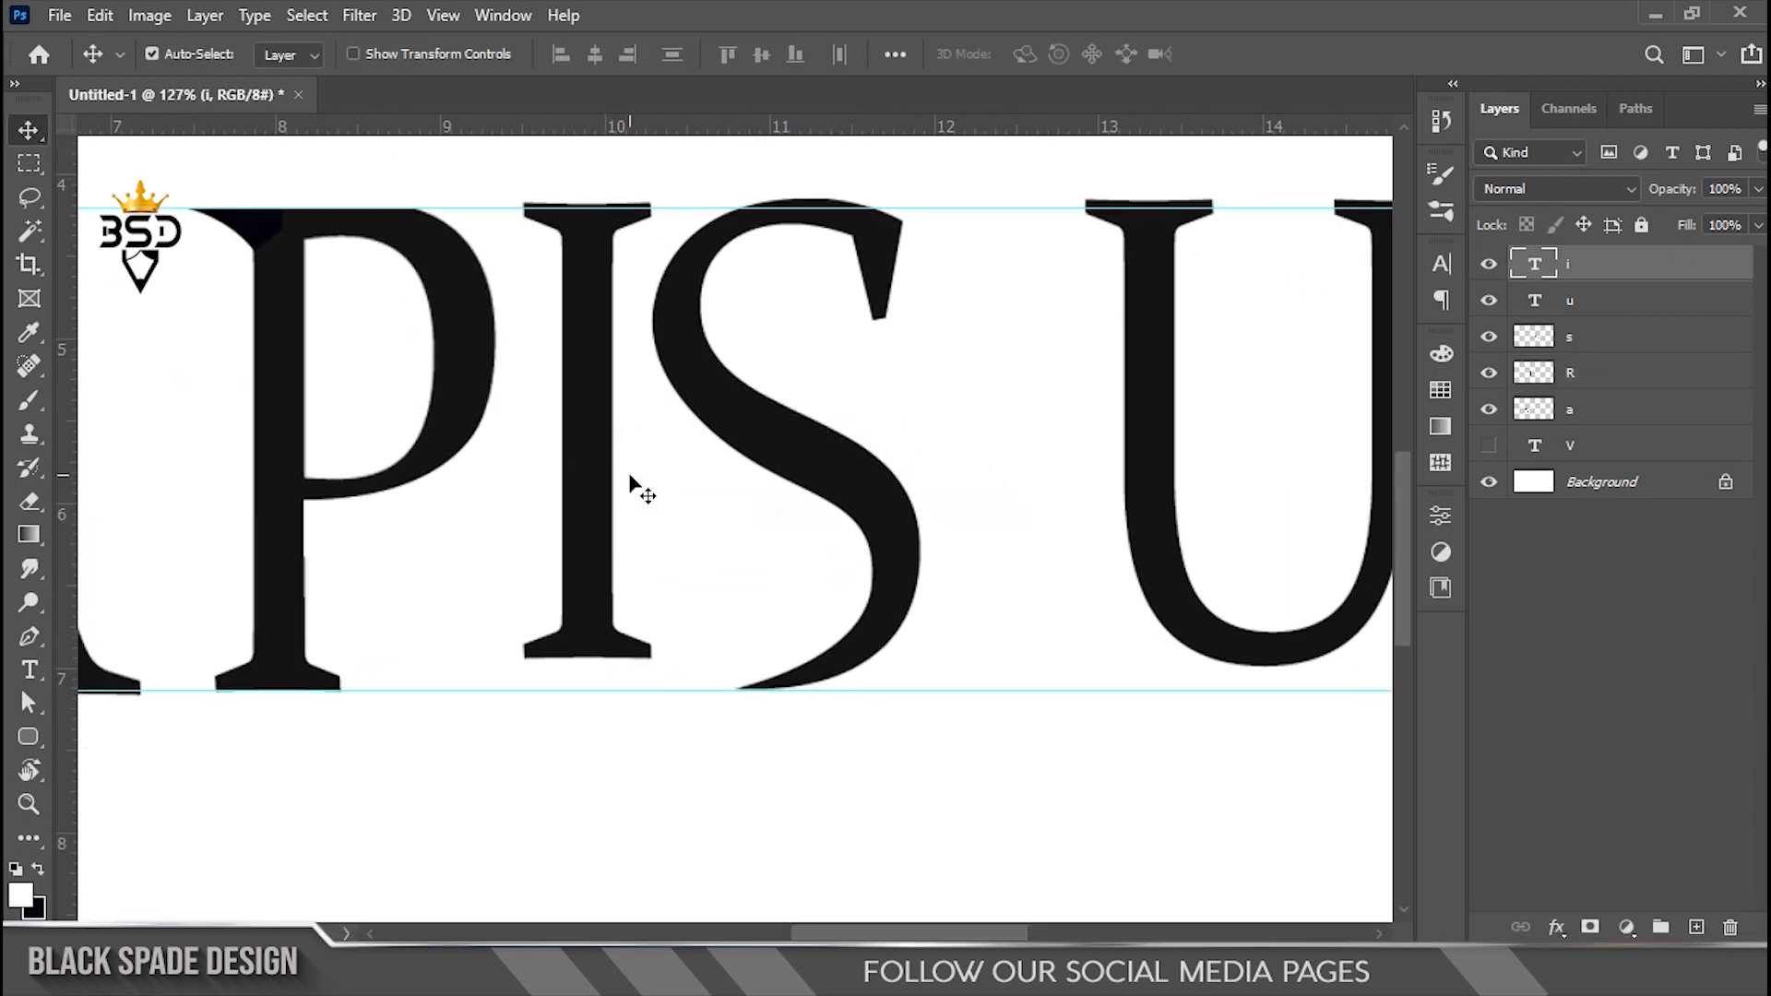
key(ctrl+t)
drag(577, 821, 574, 725)
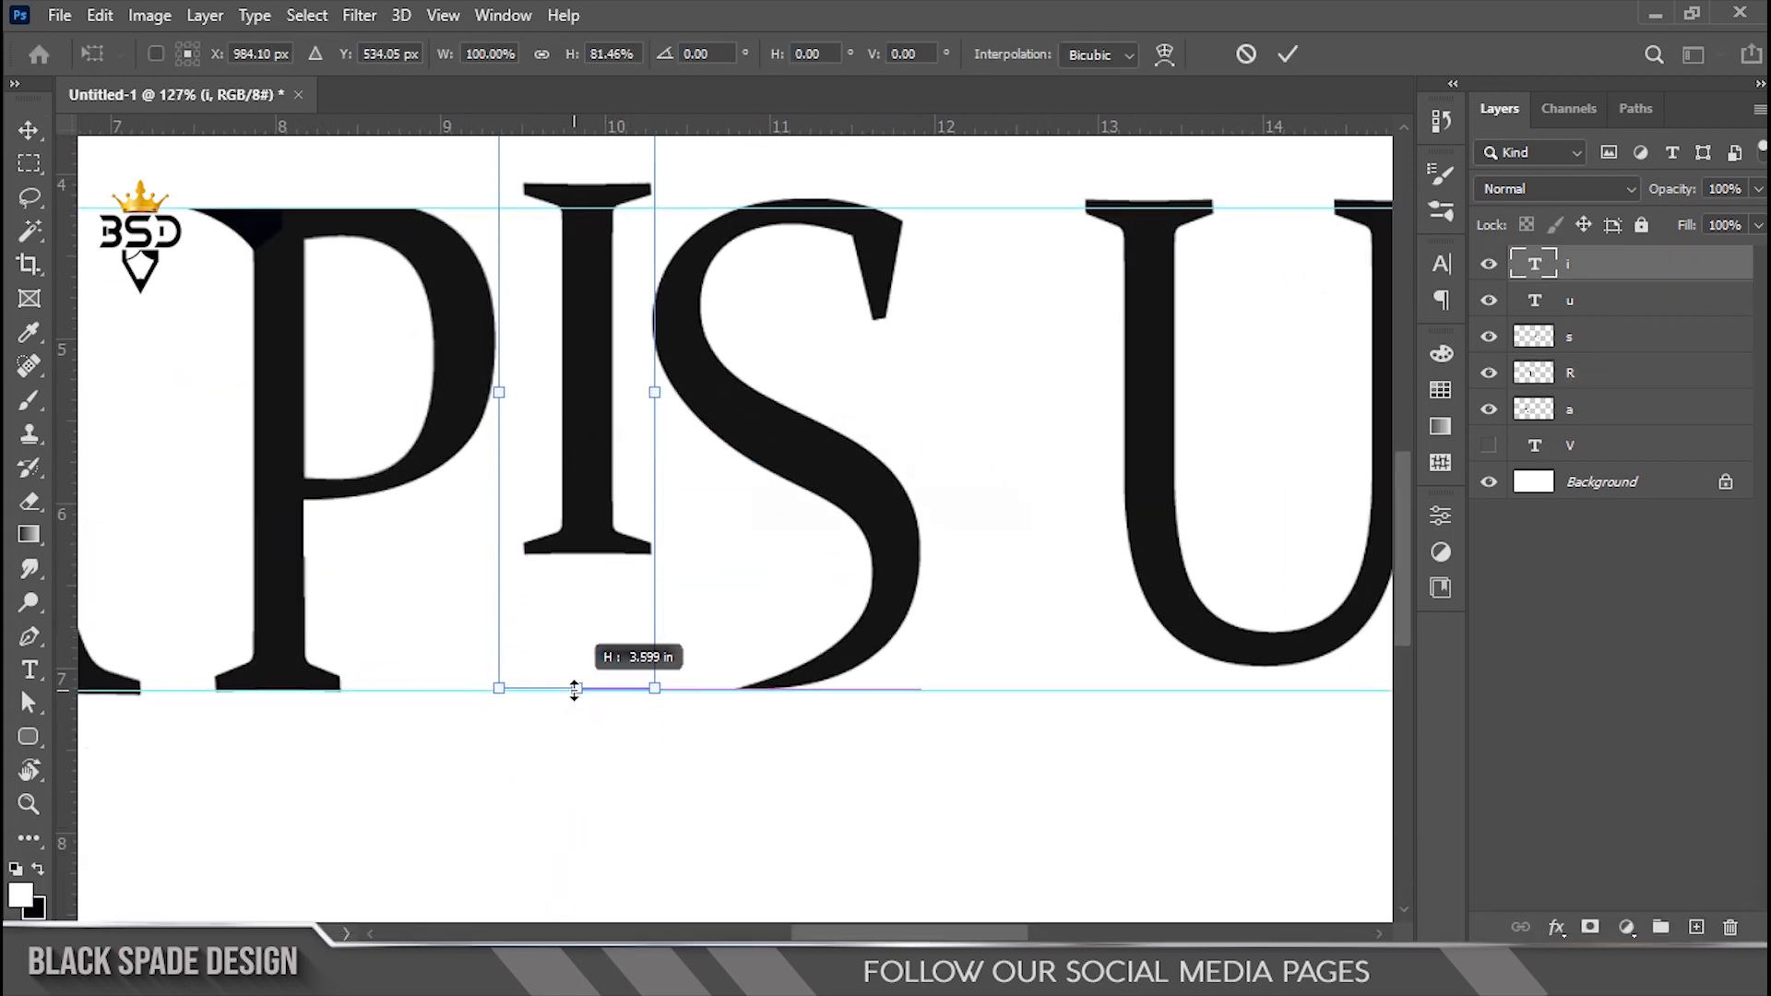
key(Return)
Nudge the S slightly left, closer to the I
scroll(636, 535, up, 1)
key(space)
drag(657, 541, 665, 533)
right_click(872, 465)
click(894, 481)
drag(885, 537, 920, 545)
key(Left)
key(Left)
key(Left)
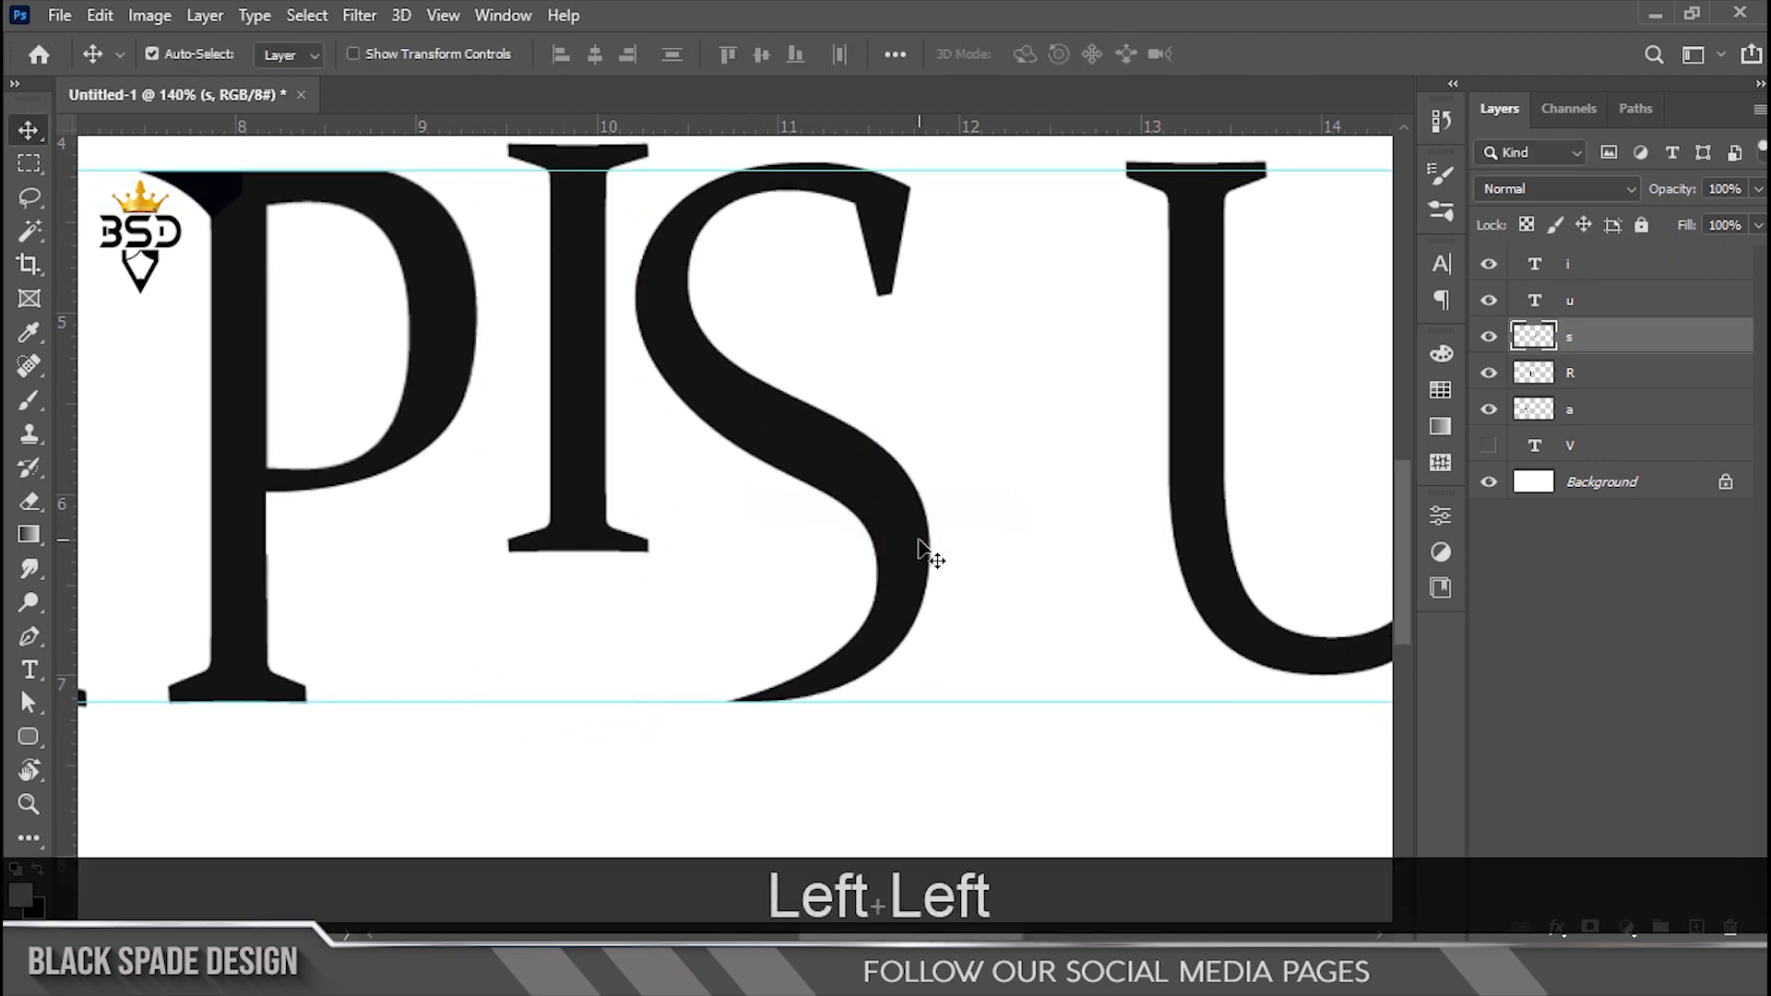
Cut off the pointed tip of the S's upper serif with a Polygonal Lasso selection, delete it and deselect
scroll(862, 514, up, 1)
key(space)
drag(811, 519, 745, 510)
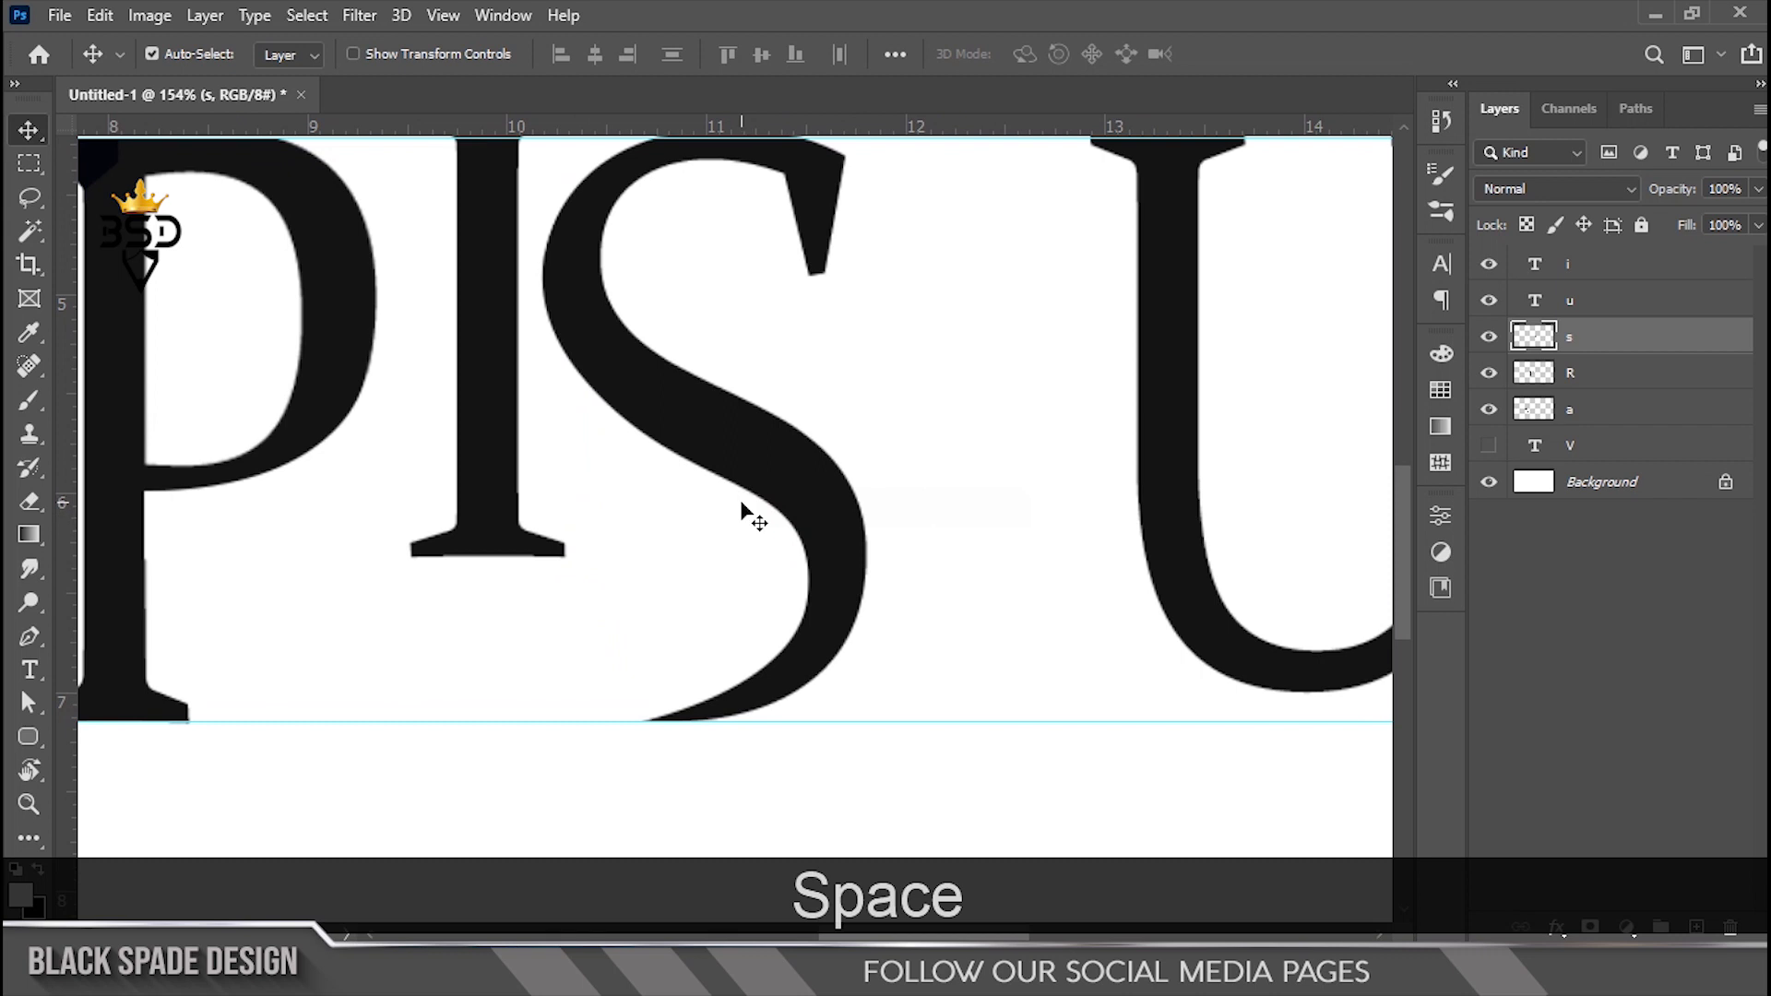
key(p)
scroll(752, 288, up, 2)
key(space)
drag(759, 292, 753, 507)
click(29, 196)
scroll(890, 461, up, 1)
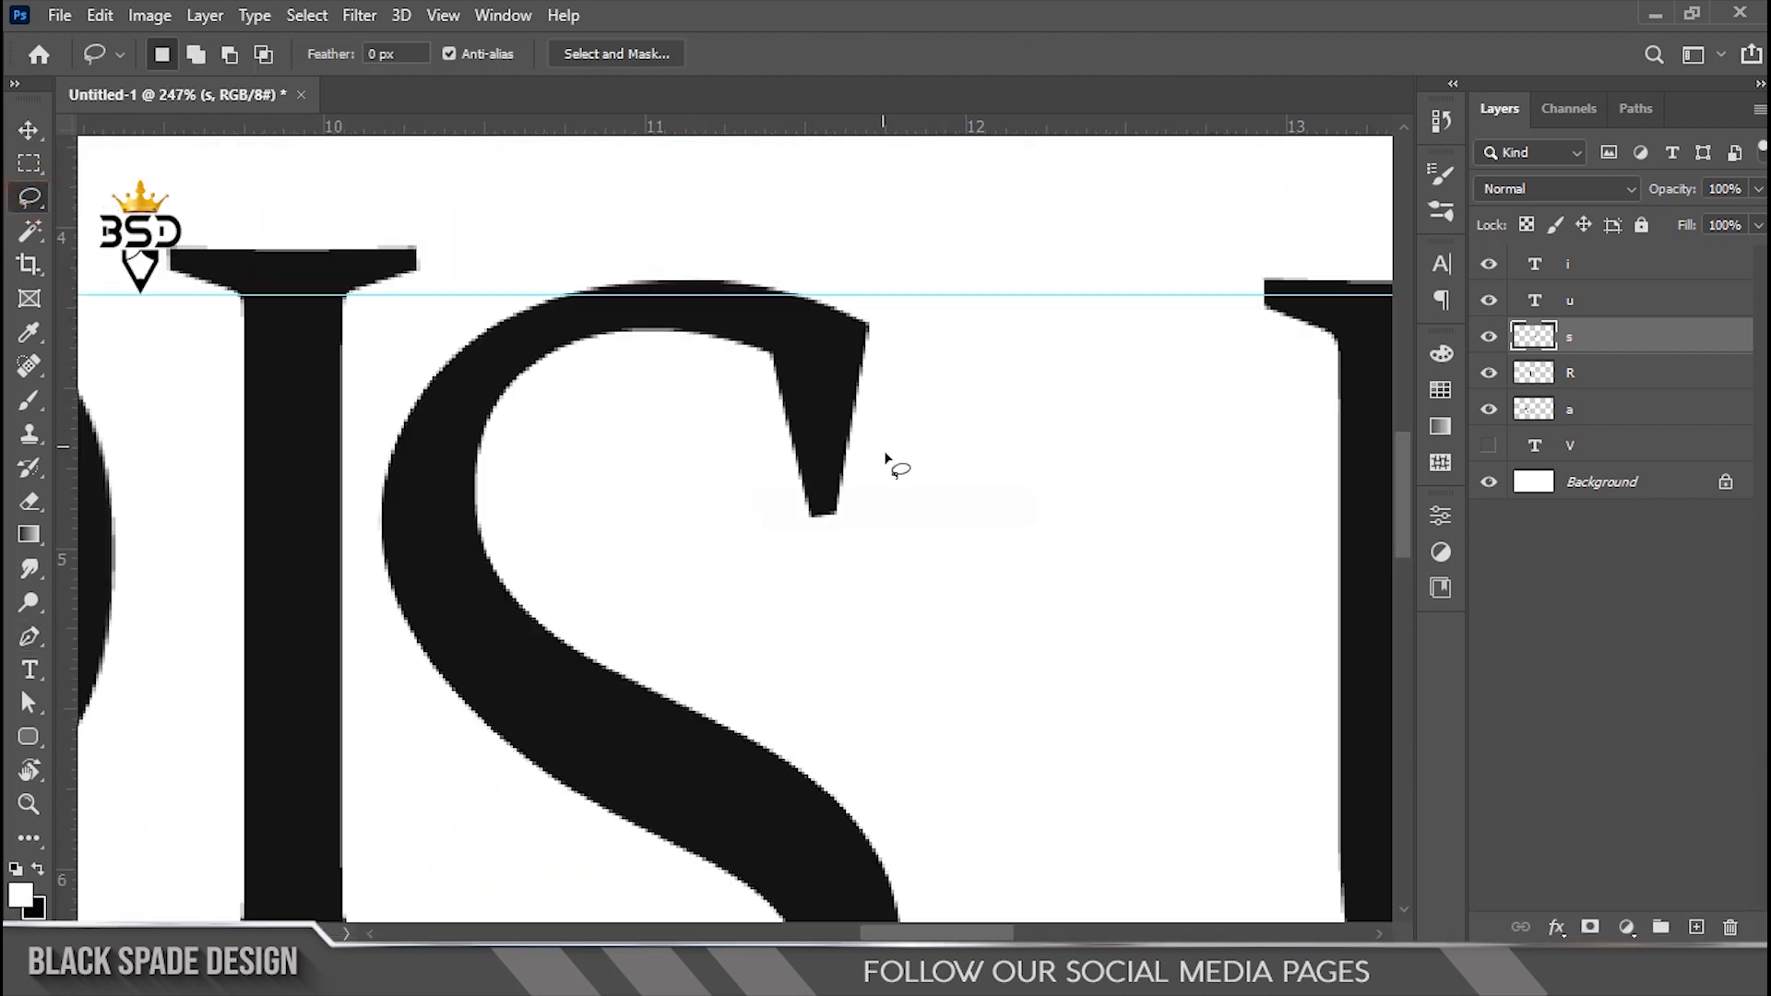
scroll(756, 484, up, 2)
right_click(28, 195)
click(138, 221)
click(740, 459)
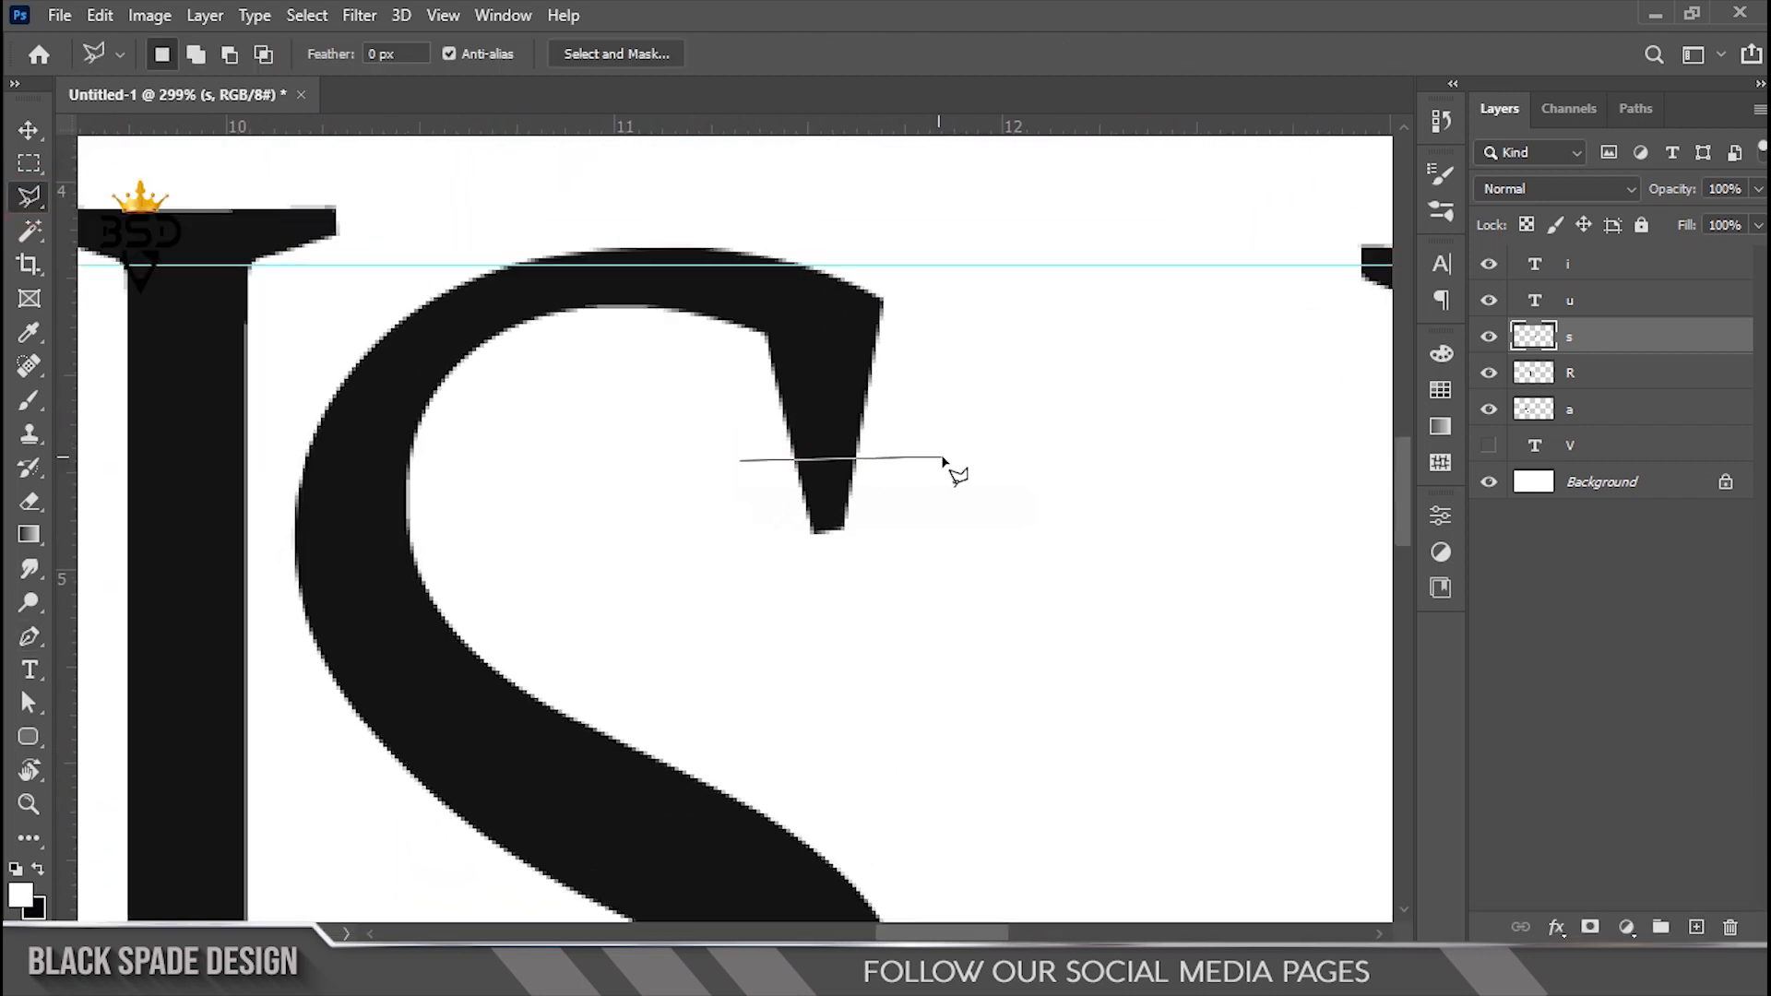
click(743, 466)
key(Delete)
key(ctrl+d)
Draw a closed Pen path along the S's inner upper arch and across the inner side of its serif
key(p)
scroll(763, 463, up, 1)
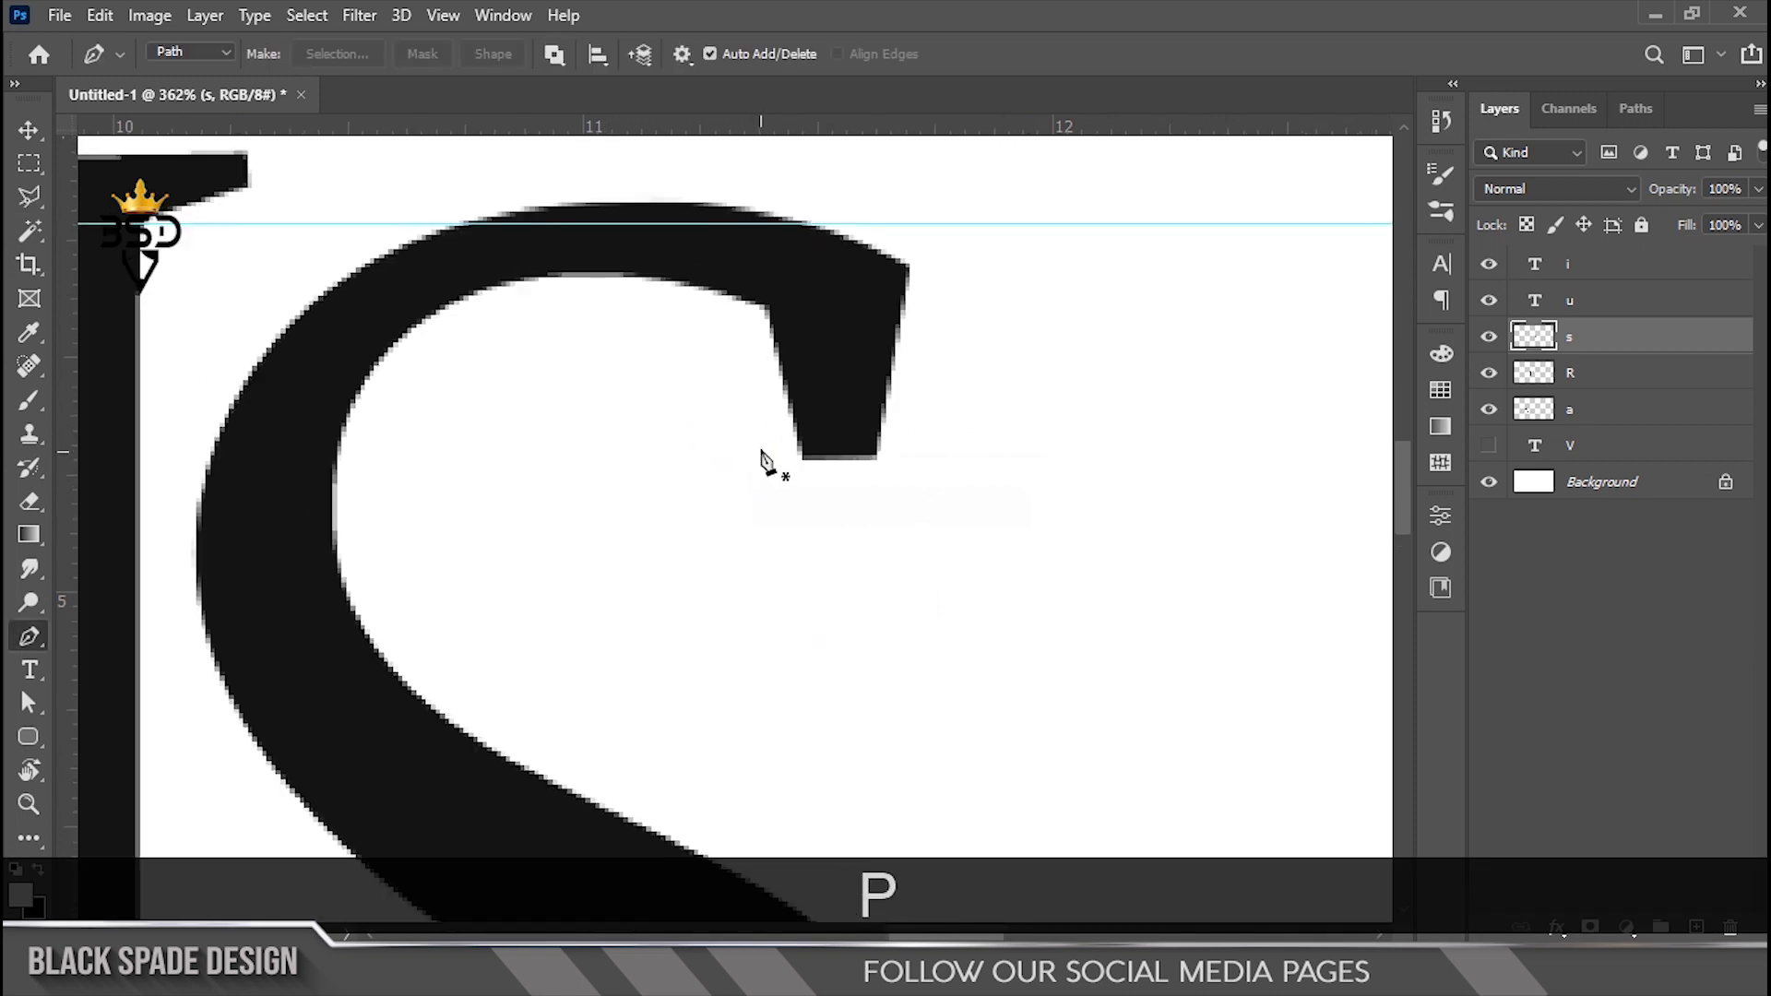
key(space)
drag(764, 463, 841, 479)
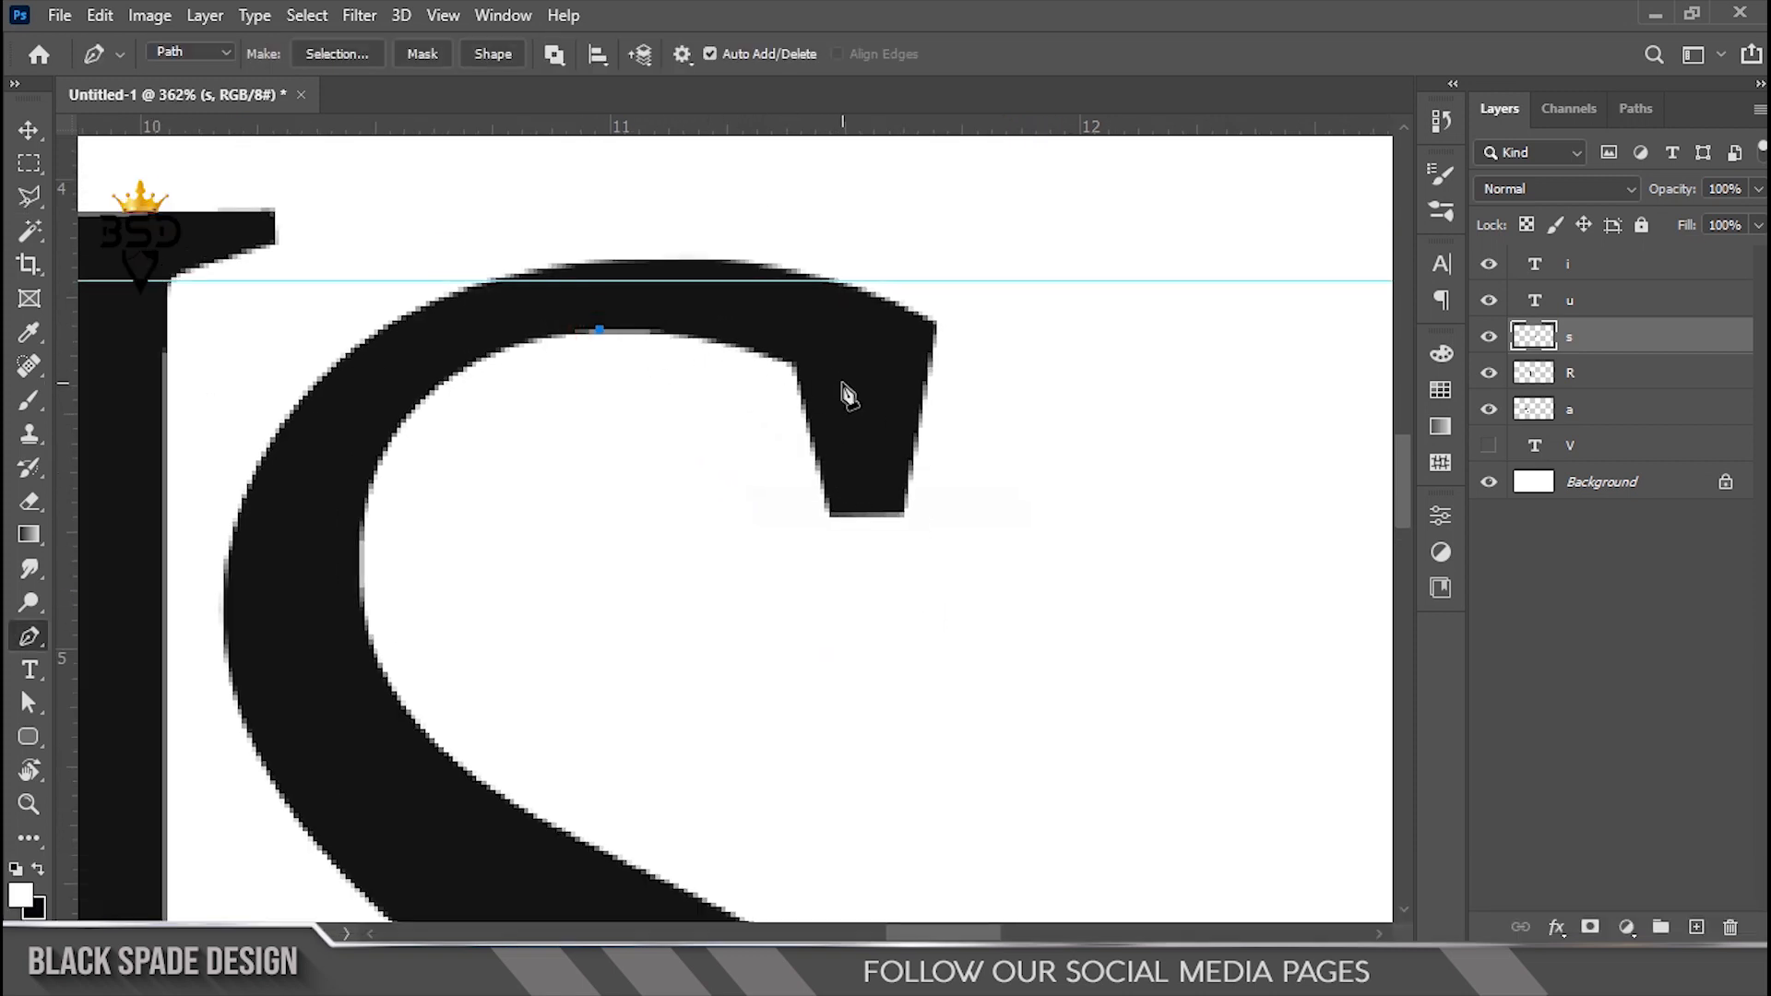
drag(911, 433, 920, 429)
alt+click(860, 388)
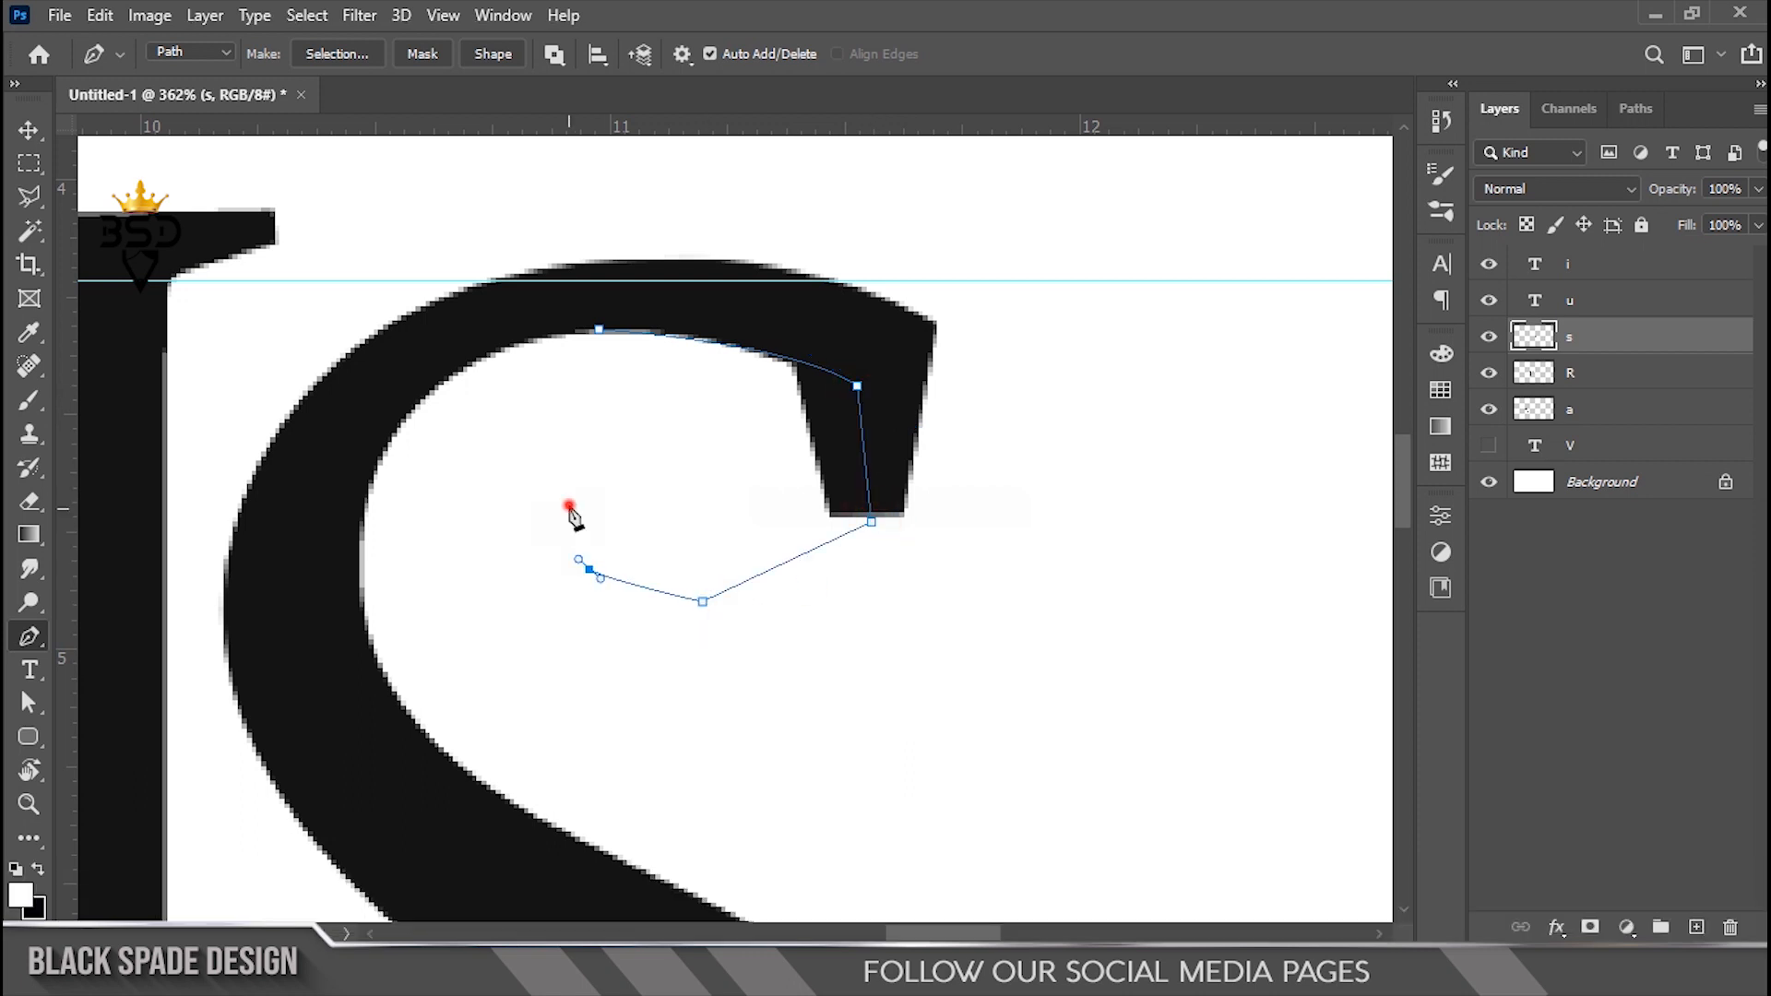
Convert the path to a selection, delete the inner side of the S's upper serif to narrow it, and deselect
right_click(682, 438)
click(752, 477)
click(1023, 235)
key(Delete)
key(ctrl+d)
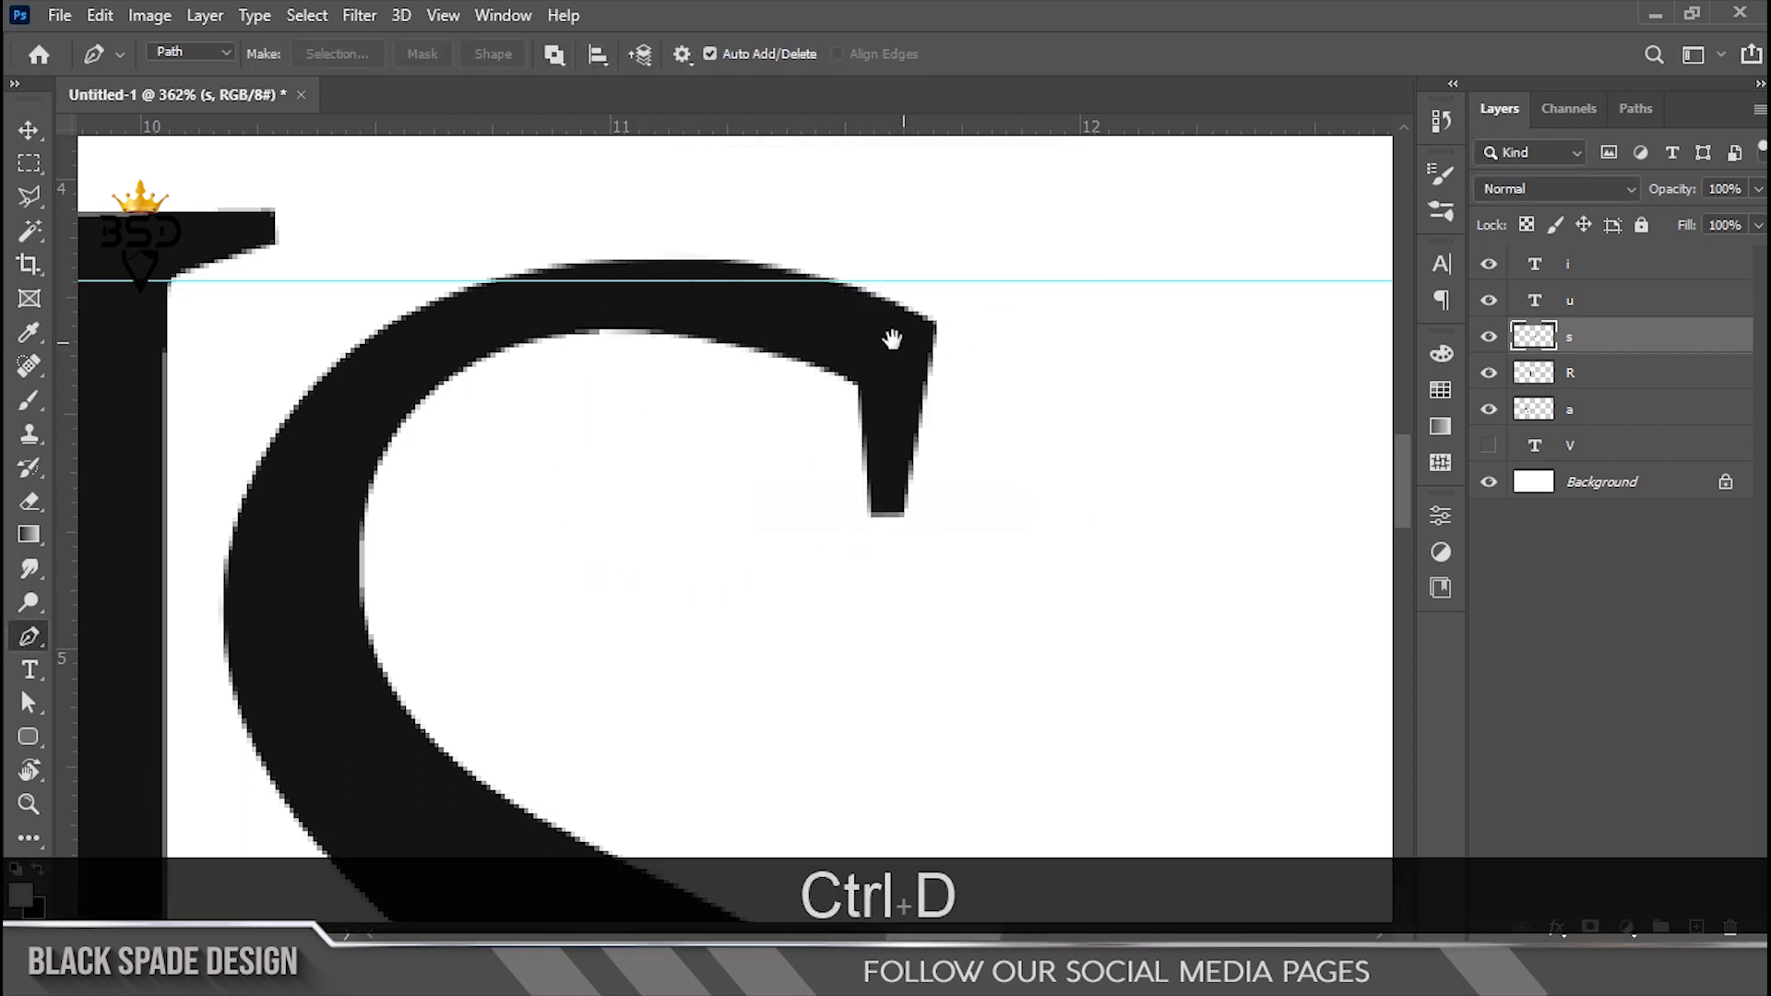
Extend the S's upper serif above the arch by filling a Pen path selection with the black background colour, and deselect
key(space)
drag(891, 380, 886, 478)
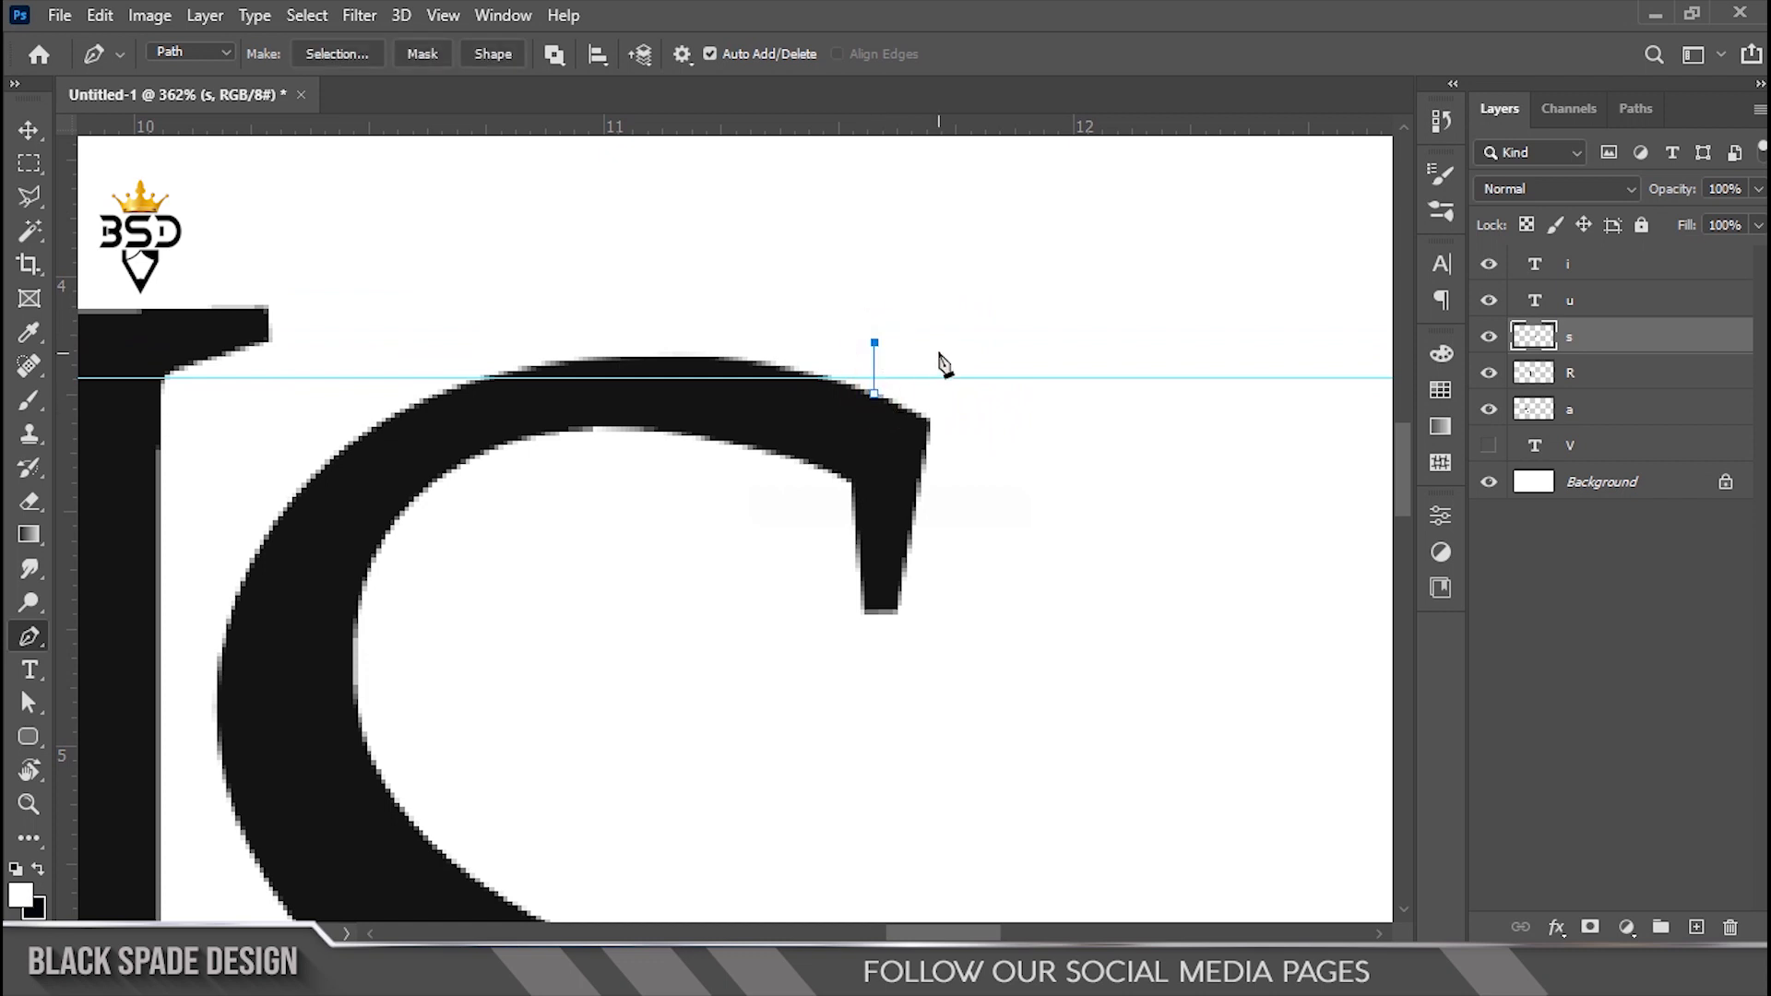
right_click(904, 452)
click(974, 491)
click(1020, 230)
key(ctrl+BackSpace)
key(ctrl+d)
Trim the inner edge of the S's raised serif top with a Polygonal Lasso selection, delete it and deselect
key(space)
drag(847, 581, 848, 559)
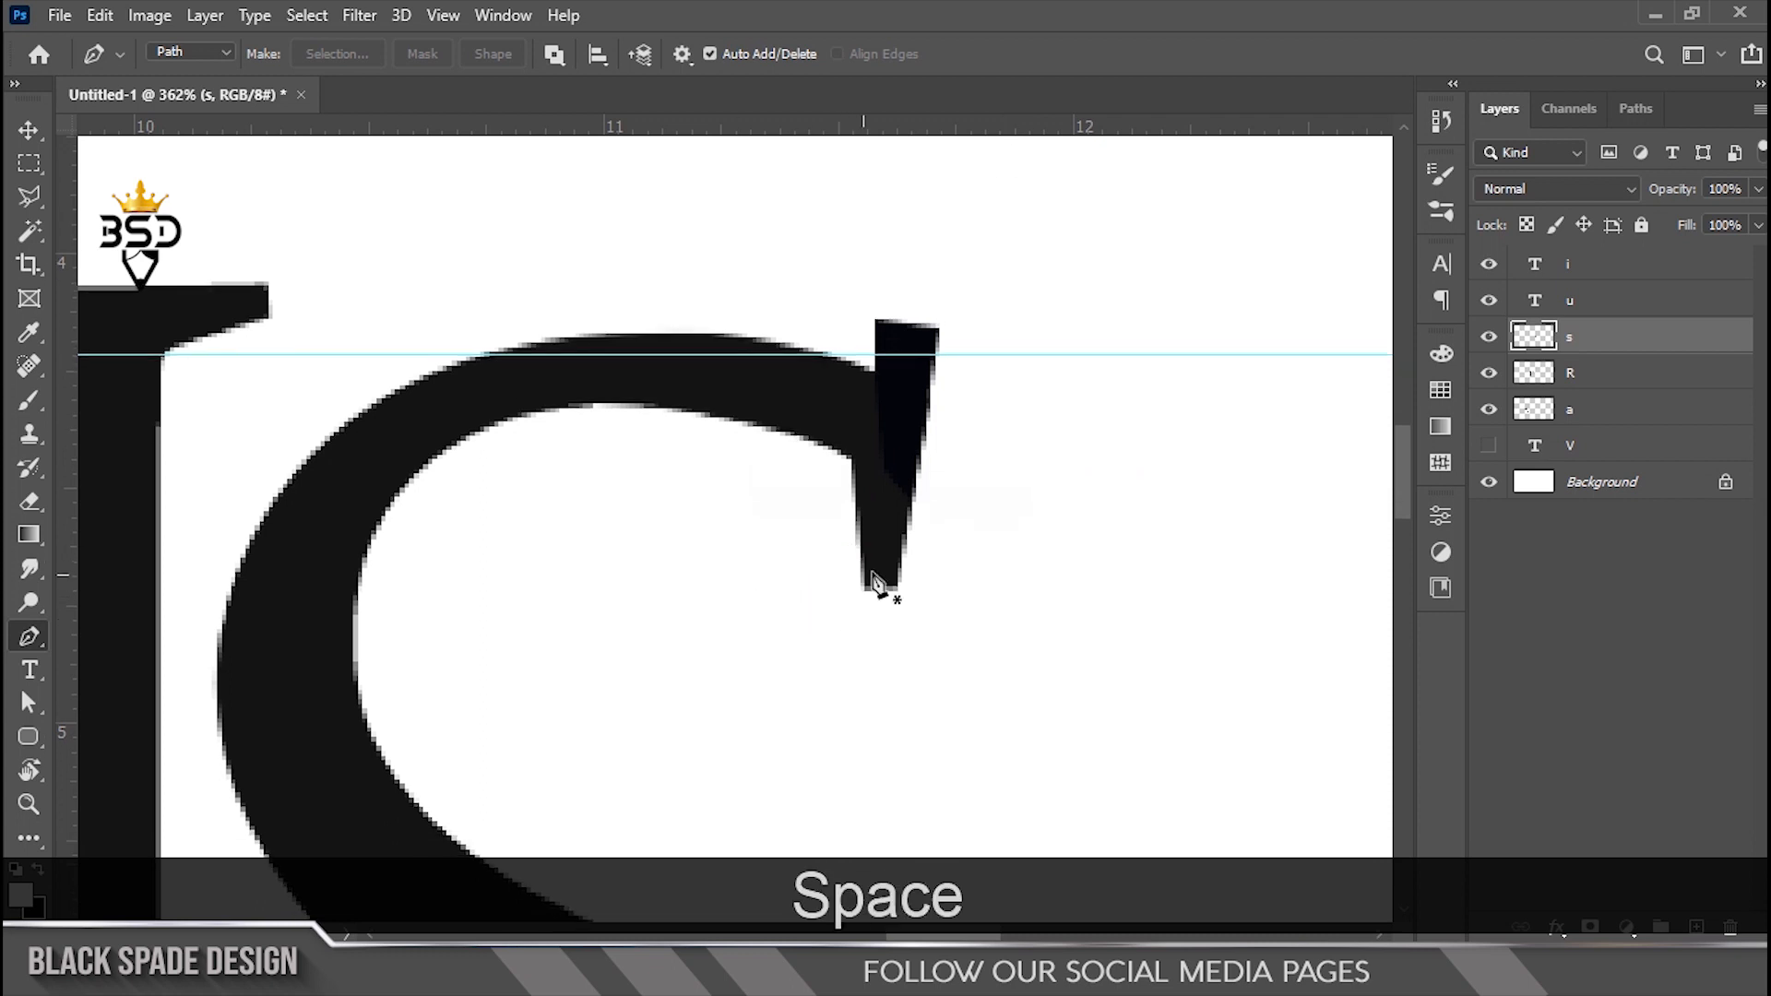
click(29, 196)
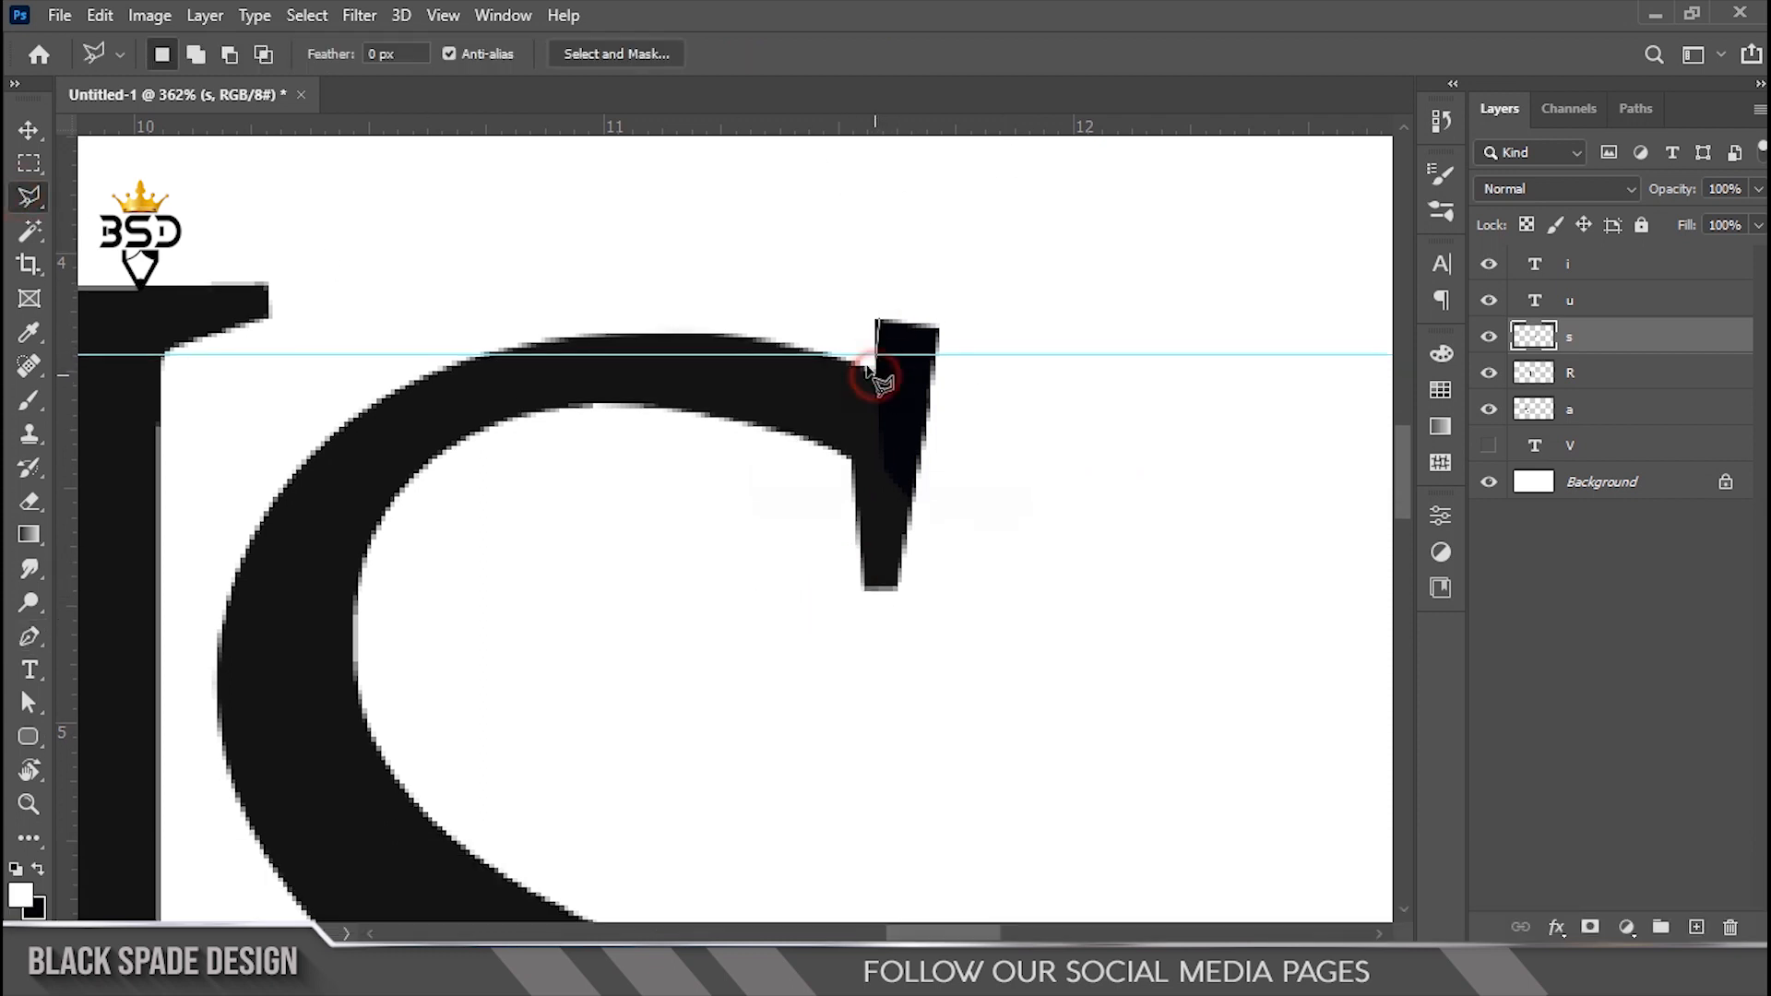
double_click(883, 318)
key(Delete)
key(Delete)
key(ctrl+d)
Shorten the S's upper serif by deleting its lower end with Rectangular Marquee selections, and deselect
scroll(881, 600, down, 1)
key(space)
scroll(884, 585, down, 1)
key(m)
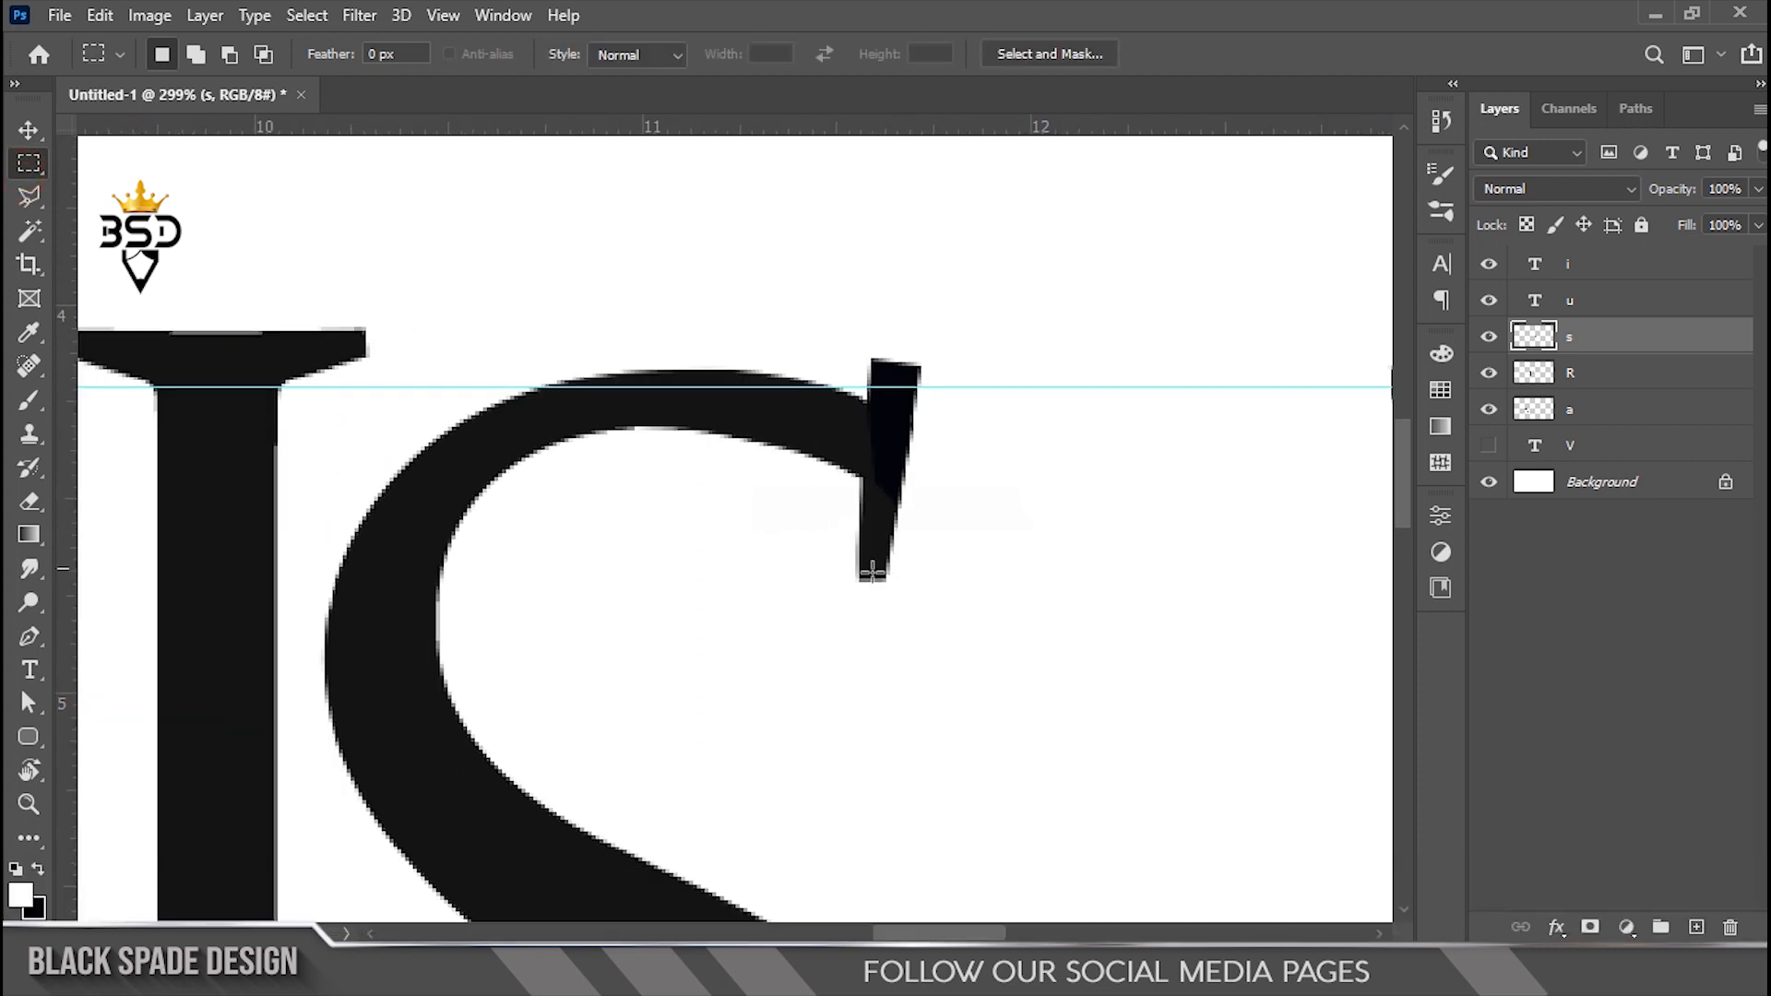
key(Delete)
key(ctrl+d)
scroll(802, 565, down, 10)
key(space)
drag(834, 597, 847, 464)
scroll(877, 447, up, 5)
key(Delete)
key(ctrl+d)
Flatten the slanted top of the S's upper serif by deleting a Rectangular Marquee selection across it
scroll(899, 401, up, 3)
drag(849, 317, 926, 350)
key(Delete)
Cut the outer side of the S's upper serif narrower with a Polygonal Lasso selection, delete it and deselect
scroll(923, 366, up, 3)
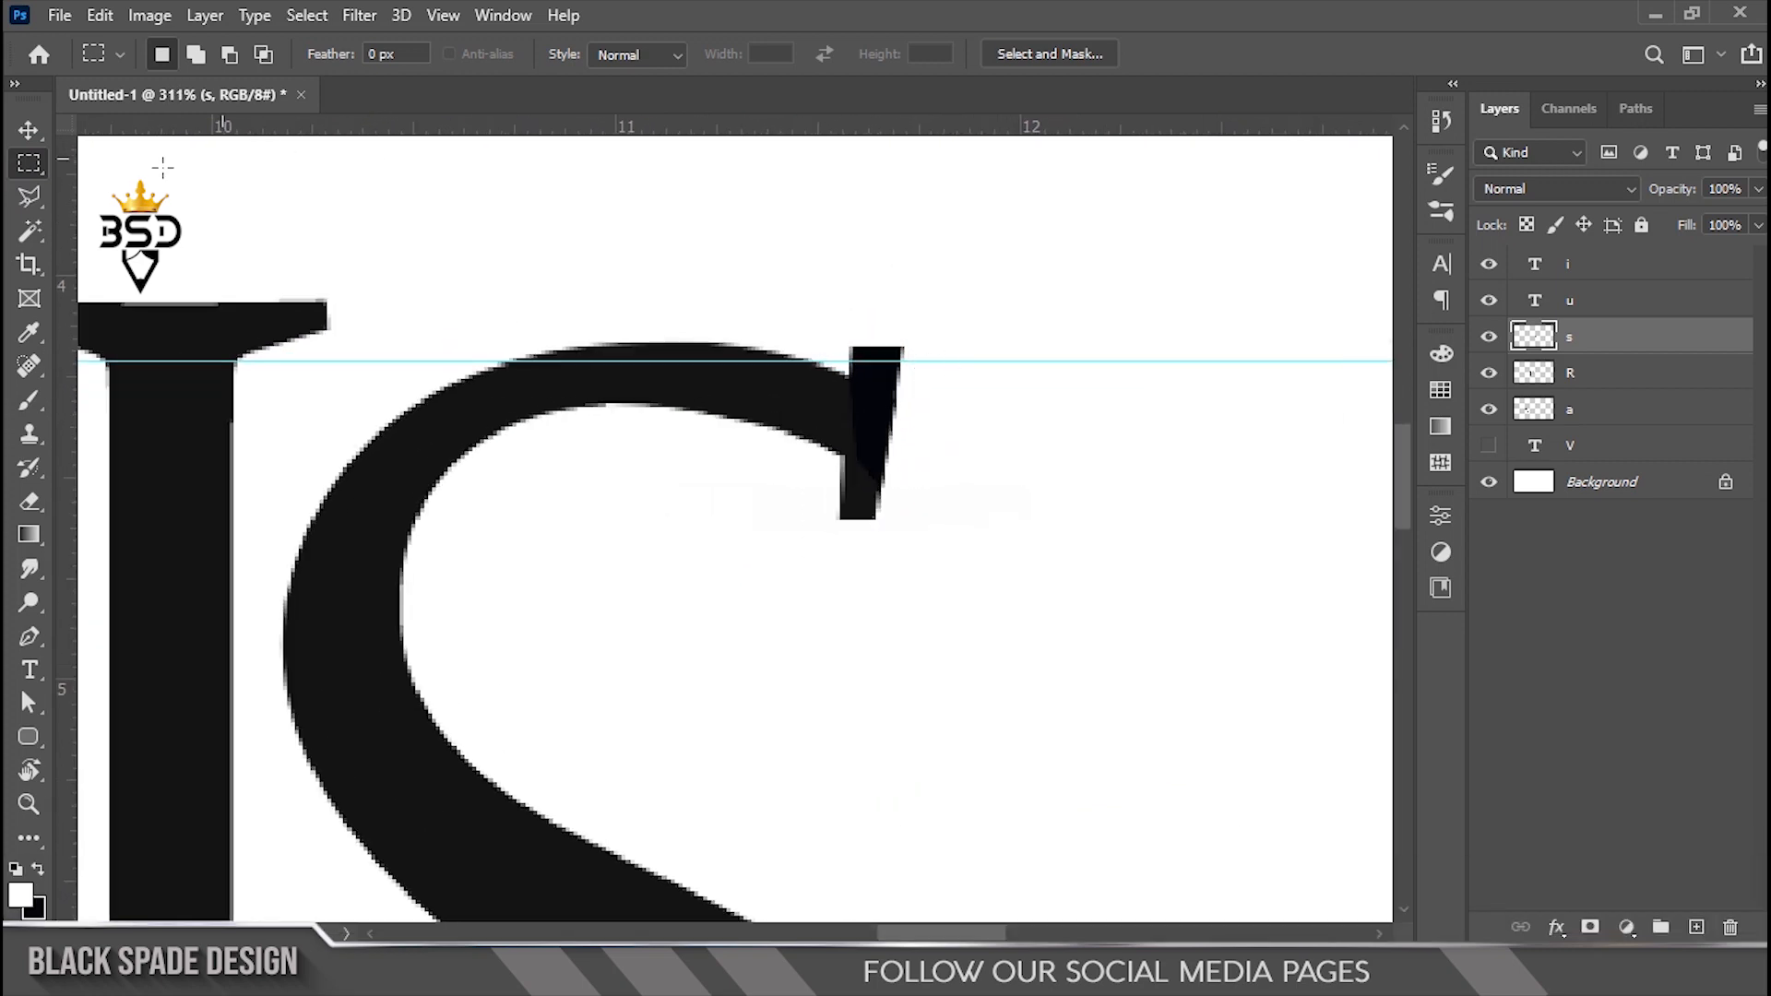
key(l)
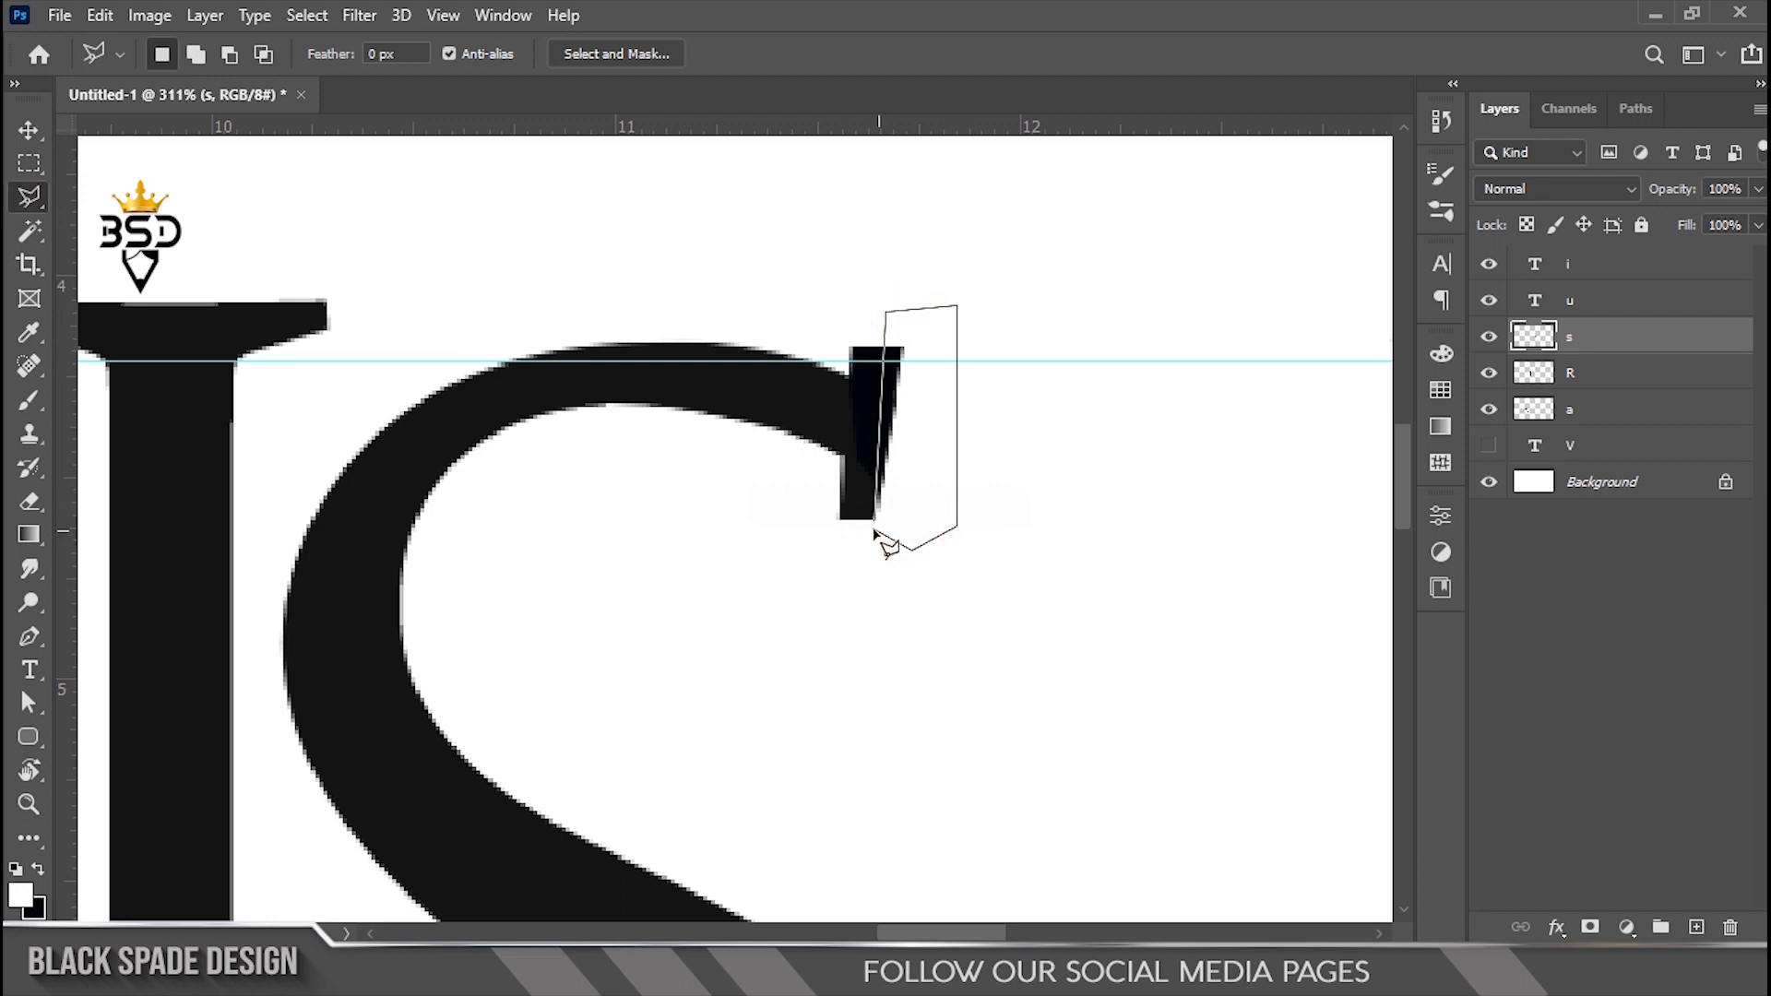
key(Delete)
key(ctrl+d)
Start a Pen path at the lower end of the S's upper serif and curve it inside the upper arch to the spine
key(v)
scroll(877, 523, down, 8)
key(space)
drag(862, 467, 918, 431)
scroll(897, 467, down, 1)
scroll(919, 534, up, 1)
right_click(926, 574)
click(941, 588)
scroll(867, 475, up, 5)
key(p)
key(space)
drag(882, 273, 886, 469)
scroll(932, 438, up, 4)
click(965, 439)
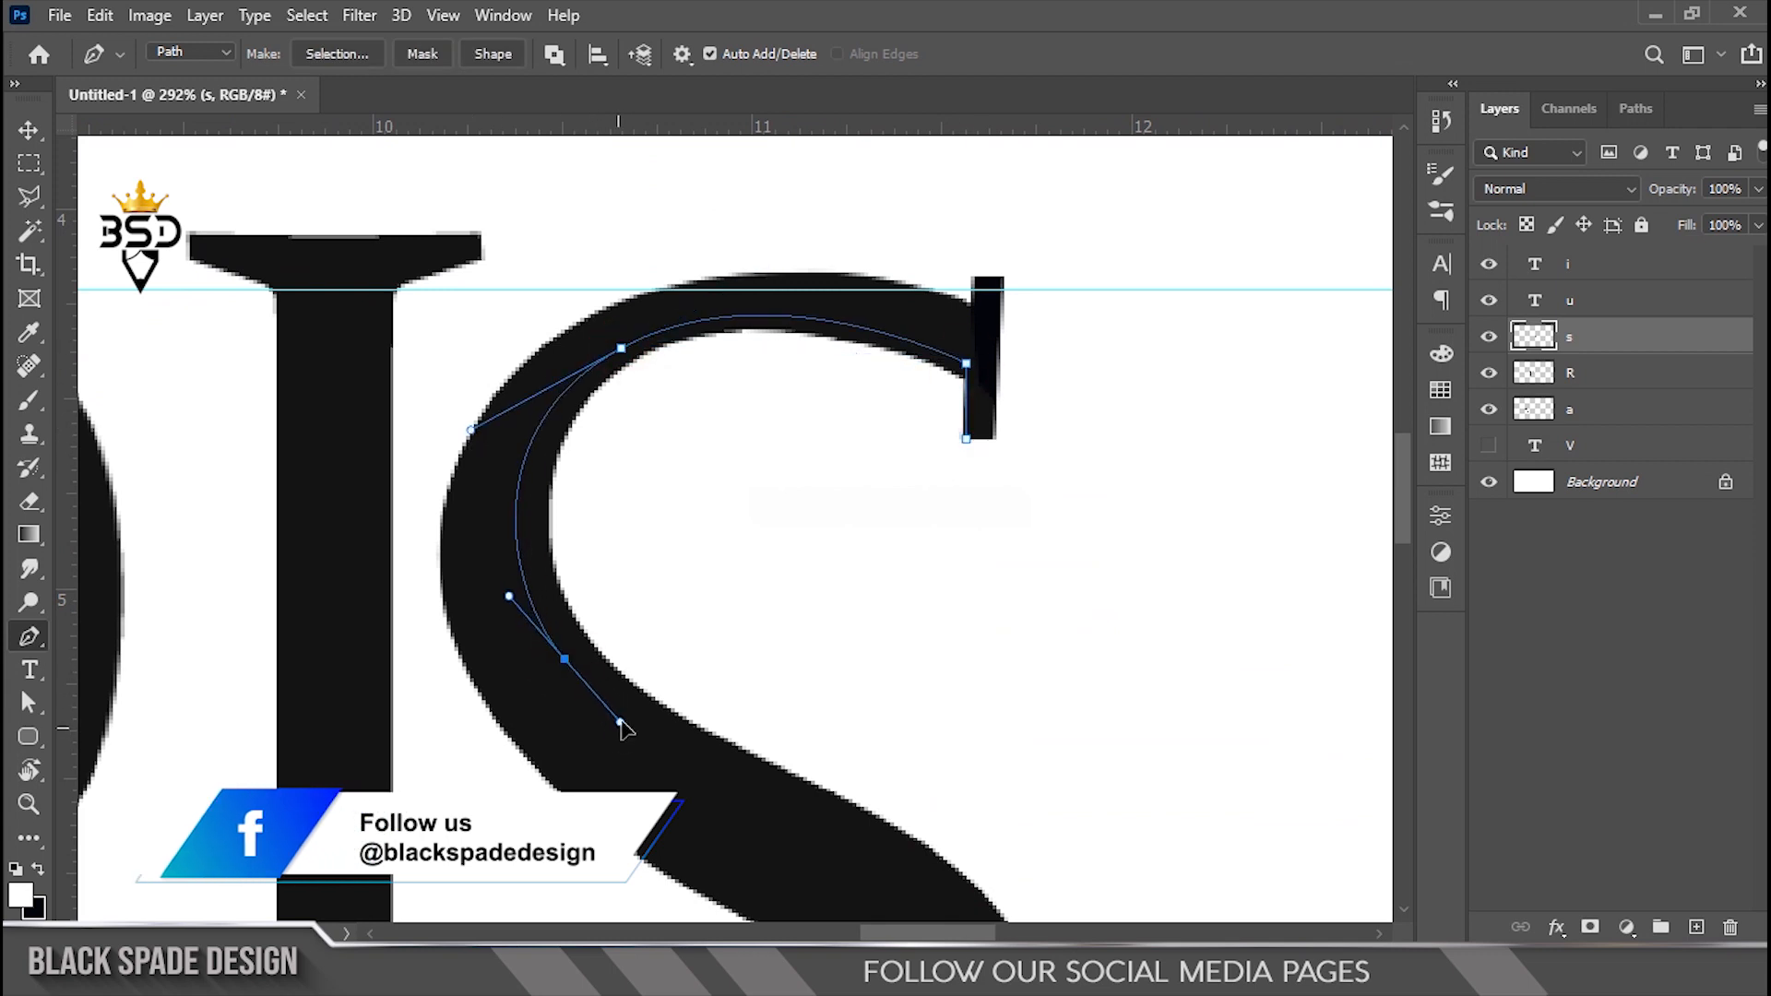
drag(616, 731, 621, 719)
Continue the Pen path down the S's spine and outer lower curve, and close it around the outside of the letter
key(space)
drag(731, 755, 691, 345)
scroll(697, 341, down, 1)
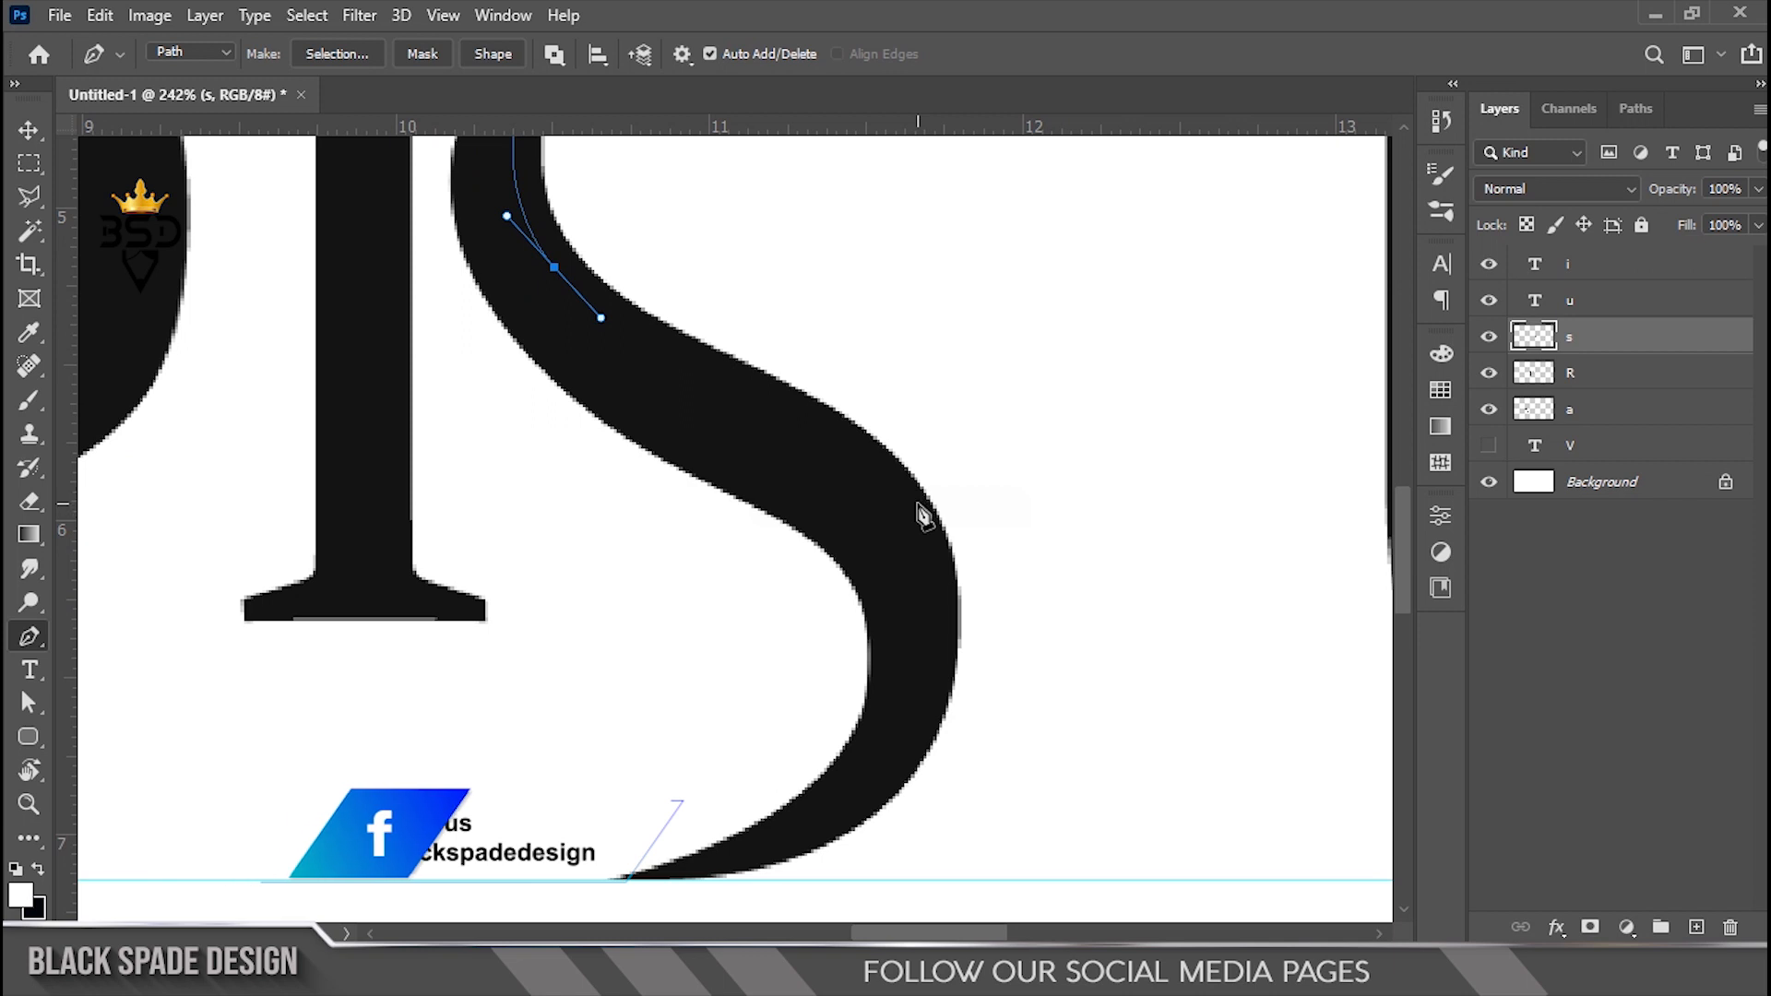
drag(913, 519, 956, 618)
key(space)
drag(858, 644, 940, 537)
scroll(941, 537, down, 2)
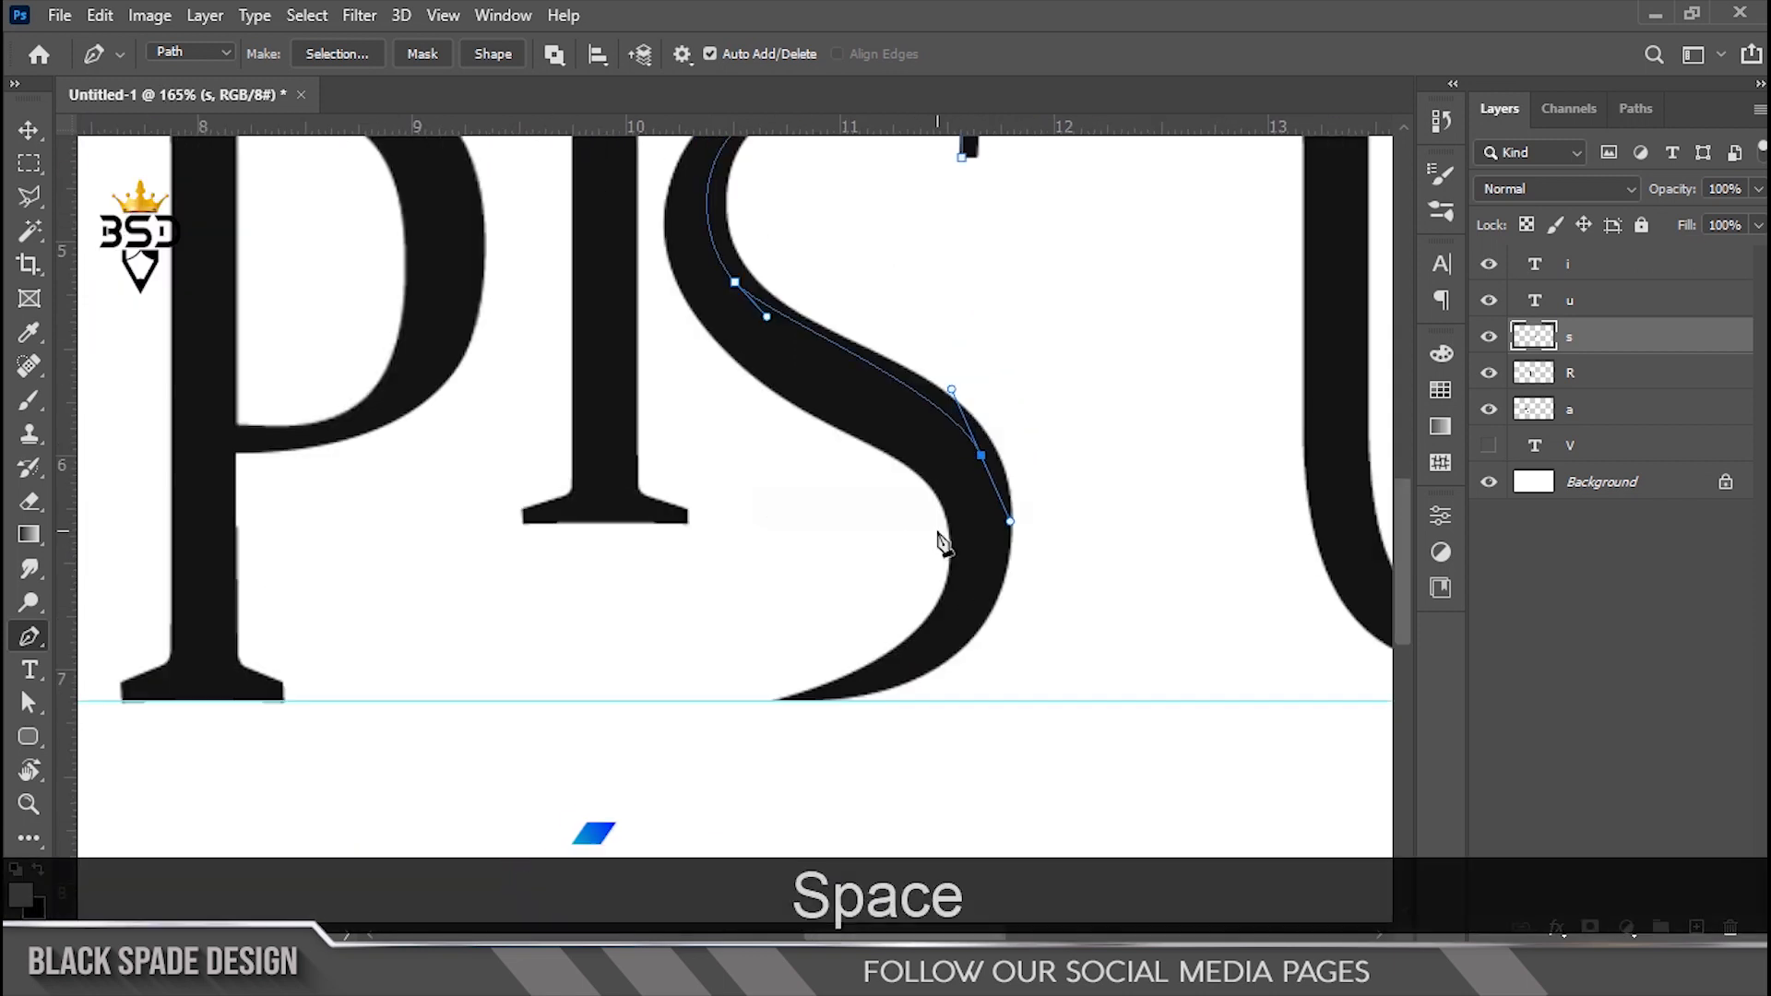
drag(491, 692, 489, 693)
click(964, 811)
click(1144, 805)
drag(1171, 591, 1162, 530)
click(1149, 410)
key(space)
drag(1115, 350, 1061, 624)
click(906, 430)
Convert the path to a selection with 0 px feather, delete that strip of the S to thin its stroke, and deselect
right_click(900, 464)
click(954, 474)
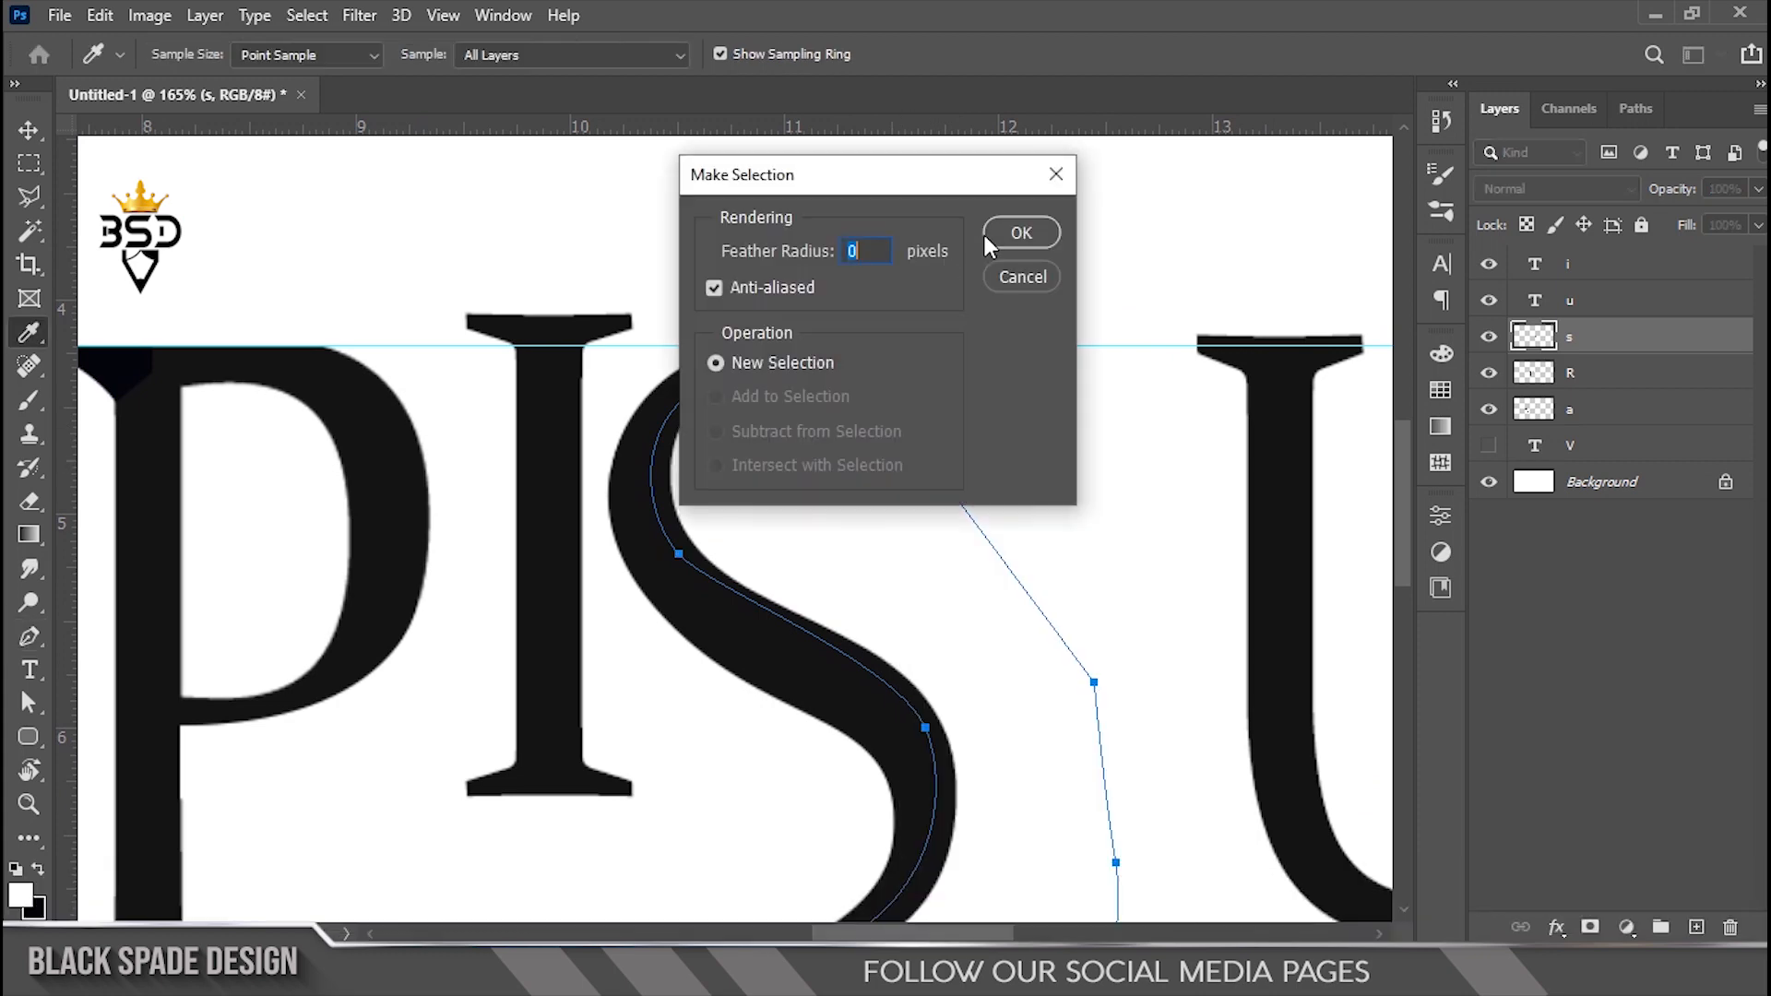
click(983, 235)
key(Delete)
key(ctrl+d)
Draw a closed Pen path along the upper edge of the S's diagonal spine and lower bend, closing it outside the letter
key(space)
scroll(795, 530, up, 2)
mouse_move(813, 695)
mouse_down()
mouse_move(795, 530)
mouse_move(847, 653)
mouse_move(838, 676)
mouse_up()
scroll(857, 589, up, 1)
key(space)
scroll(849, 675, down, 1)
scroll(849, 676, up, 2)
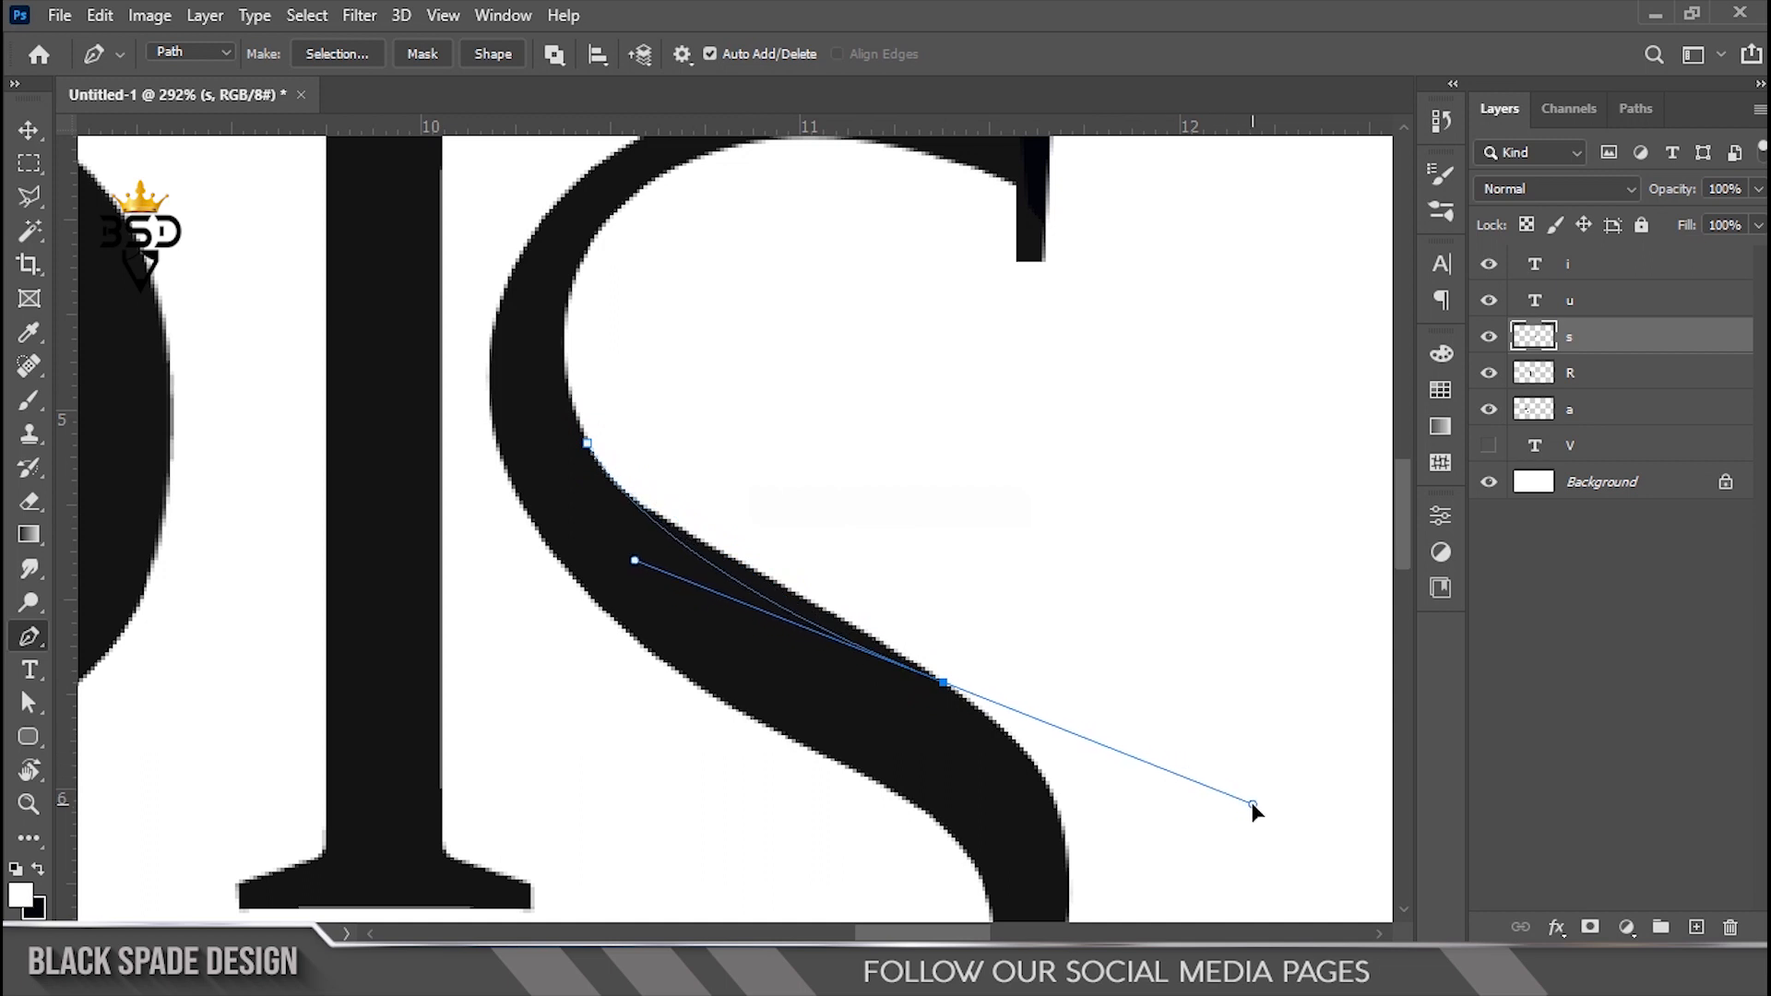
key(space)
drag(949, 715, 1027, 498)
alt+click(1023, 467)
key(space)
drag(1095, 605, 1124, 443)
drag(1173, 551, 1166, 729)
scroll(1164, 729, down, 4)
click(1209, 730)
drag(1235, 389, 1220, 369)
Convert the spine path to a selection, delete the enclosed edge of the S, and deselect
right_click(960, 311)
click(1019, 411)
click(1021, 234)
key(Delete)
key(ctrl+d)
Draw a small closed Pen path across the angular corner where the S's spine meets its lower bend
key(space)
drag(1082, 562, 966, 678)
scroll(962, 634, up, 3)
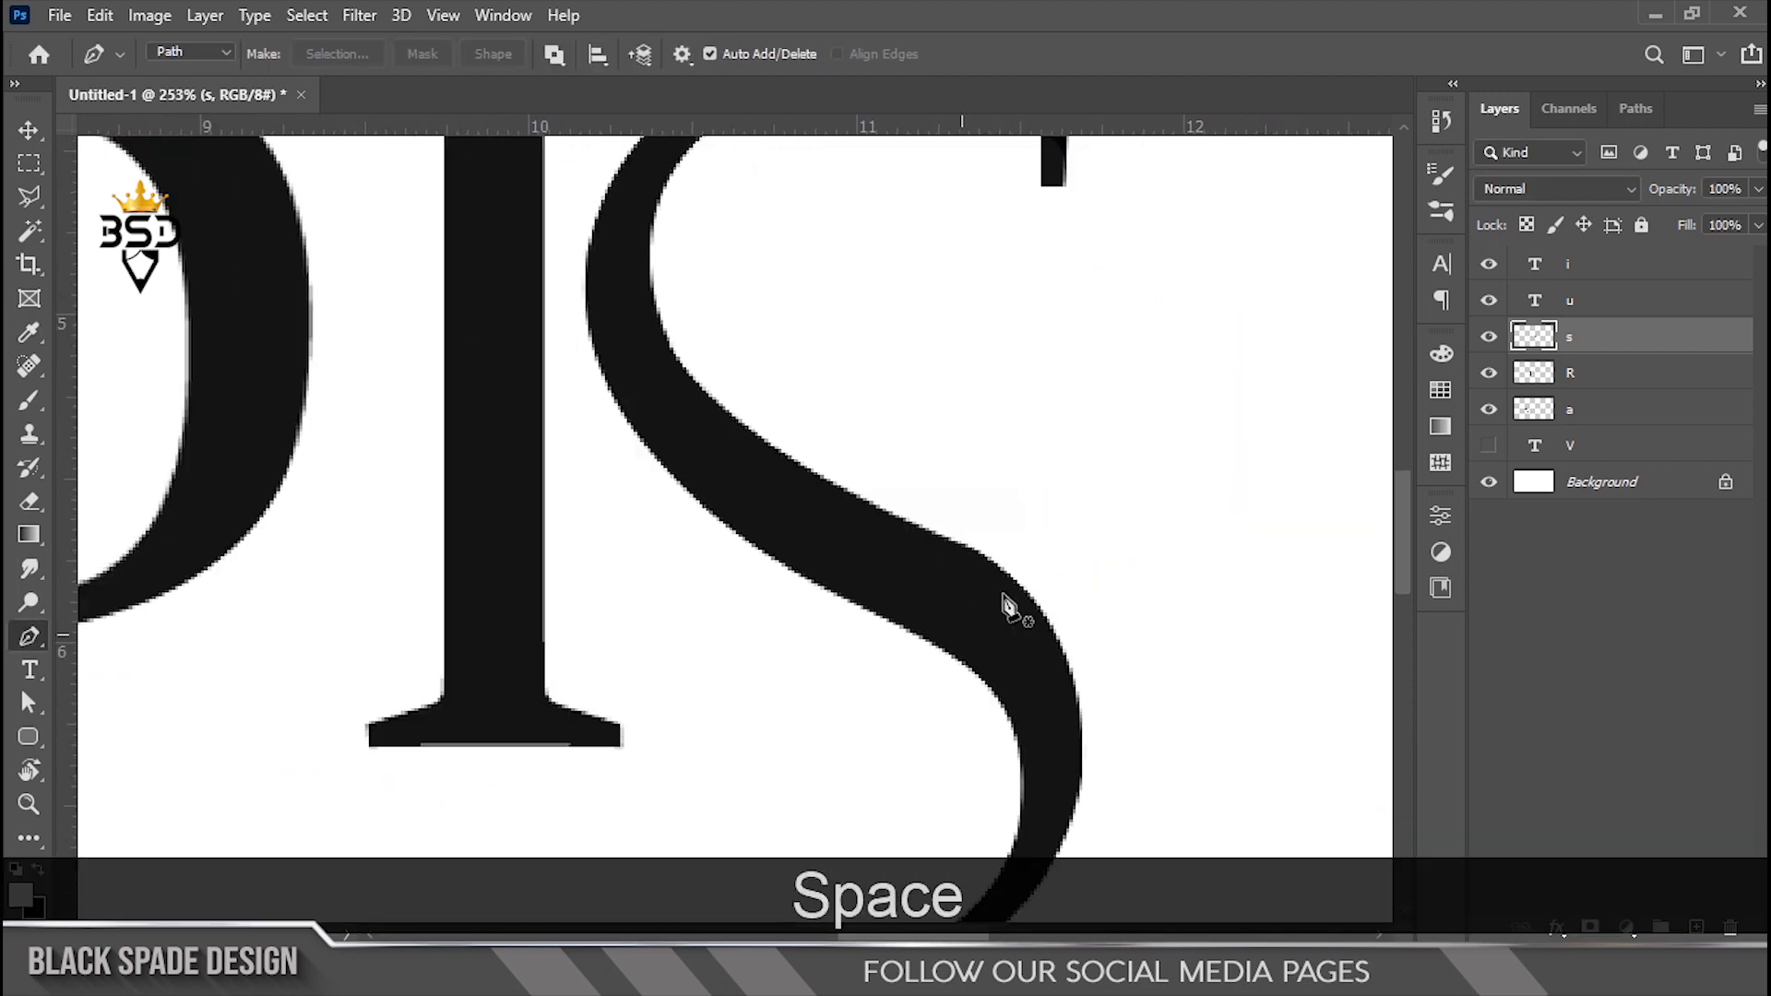
scroll(1008, 606, up, 2)
click(894, 502)
key(space)
drag(1020, 621, 969, 455)
drag(1045, 556, 1090, 722)
click(841, 336)
Convert the corner path to a selection, delete the bump to smooth the S's bend, and deselect
right_click(1039, 336)
click(1126, 443)
click(1045, 245)
key(Delete)
key(ctrl+d)
On the R layer, draw a closed Pen path along the lower edge of the P's bowl up to its stem
scroll(907, 397, down, 9)
drag(905, 544, 1022, 599)
scroll(851, 651, up, 1)
key(space)
drag(683, 649, 731, 679)
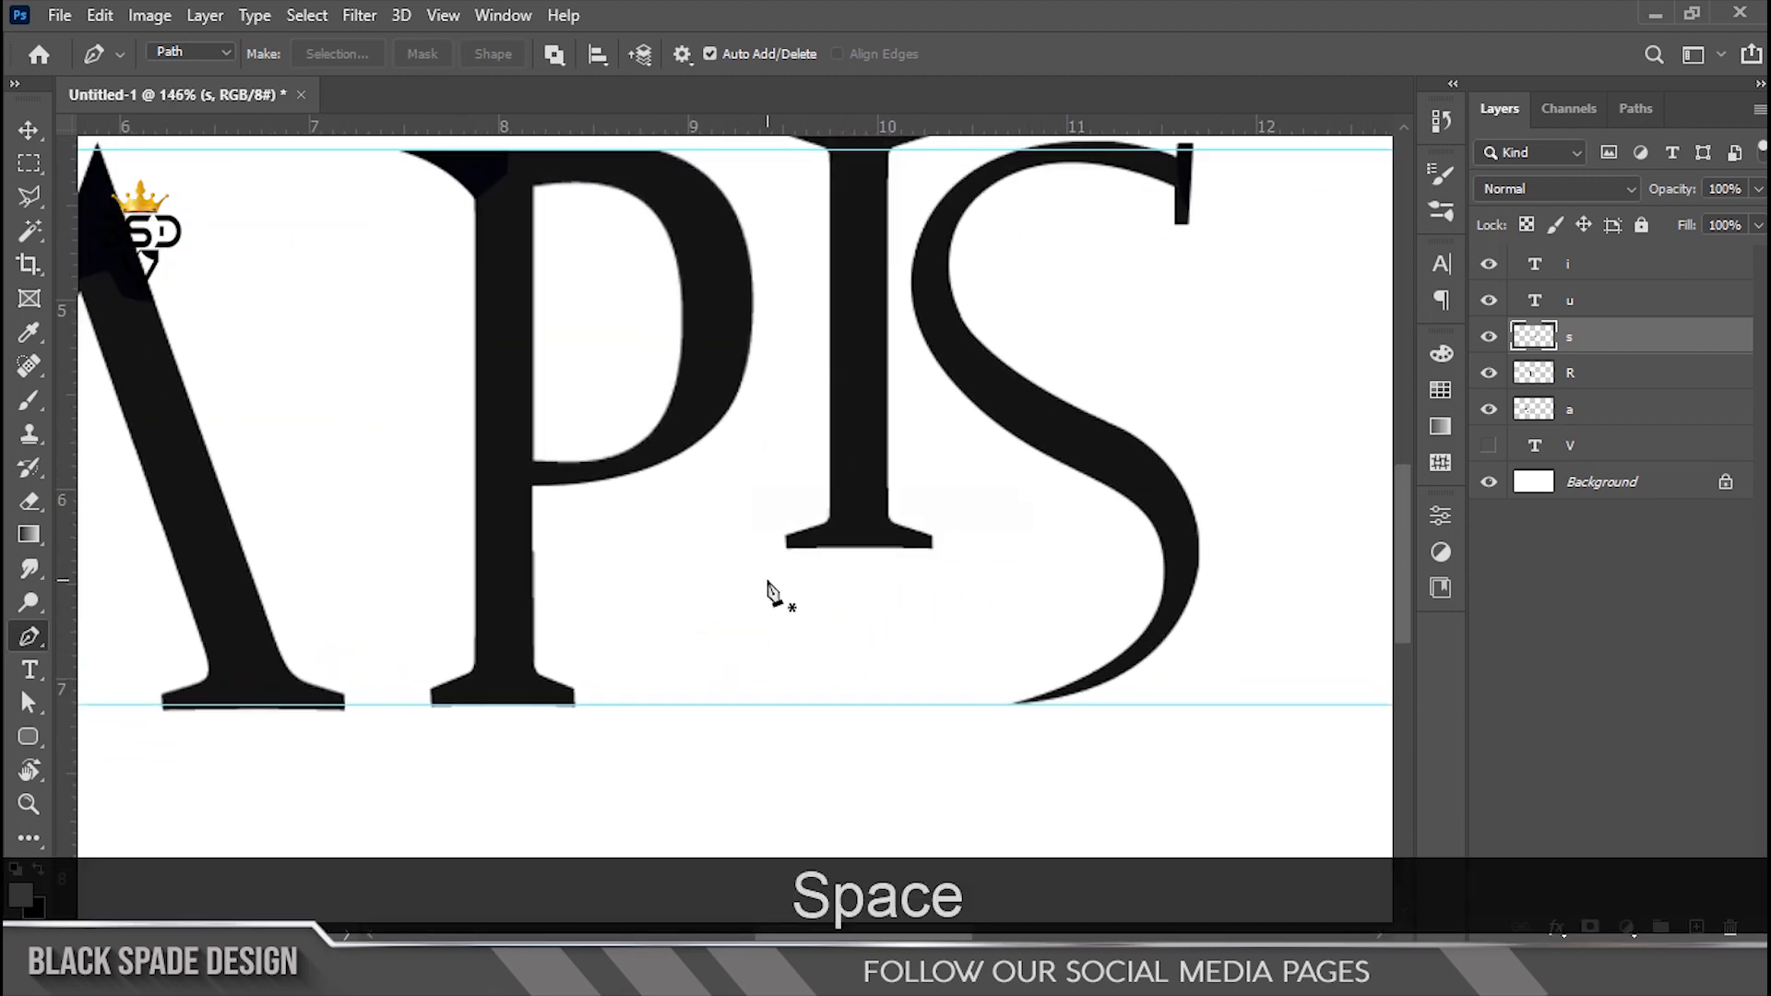
scroll(773, 593, up, 3)
key(space)
drag(711, 553, 715, 572)
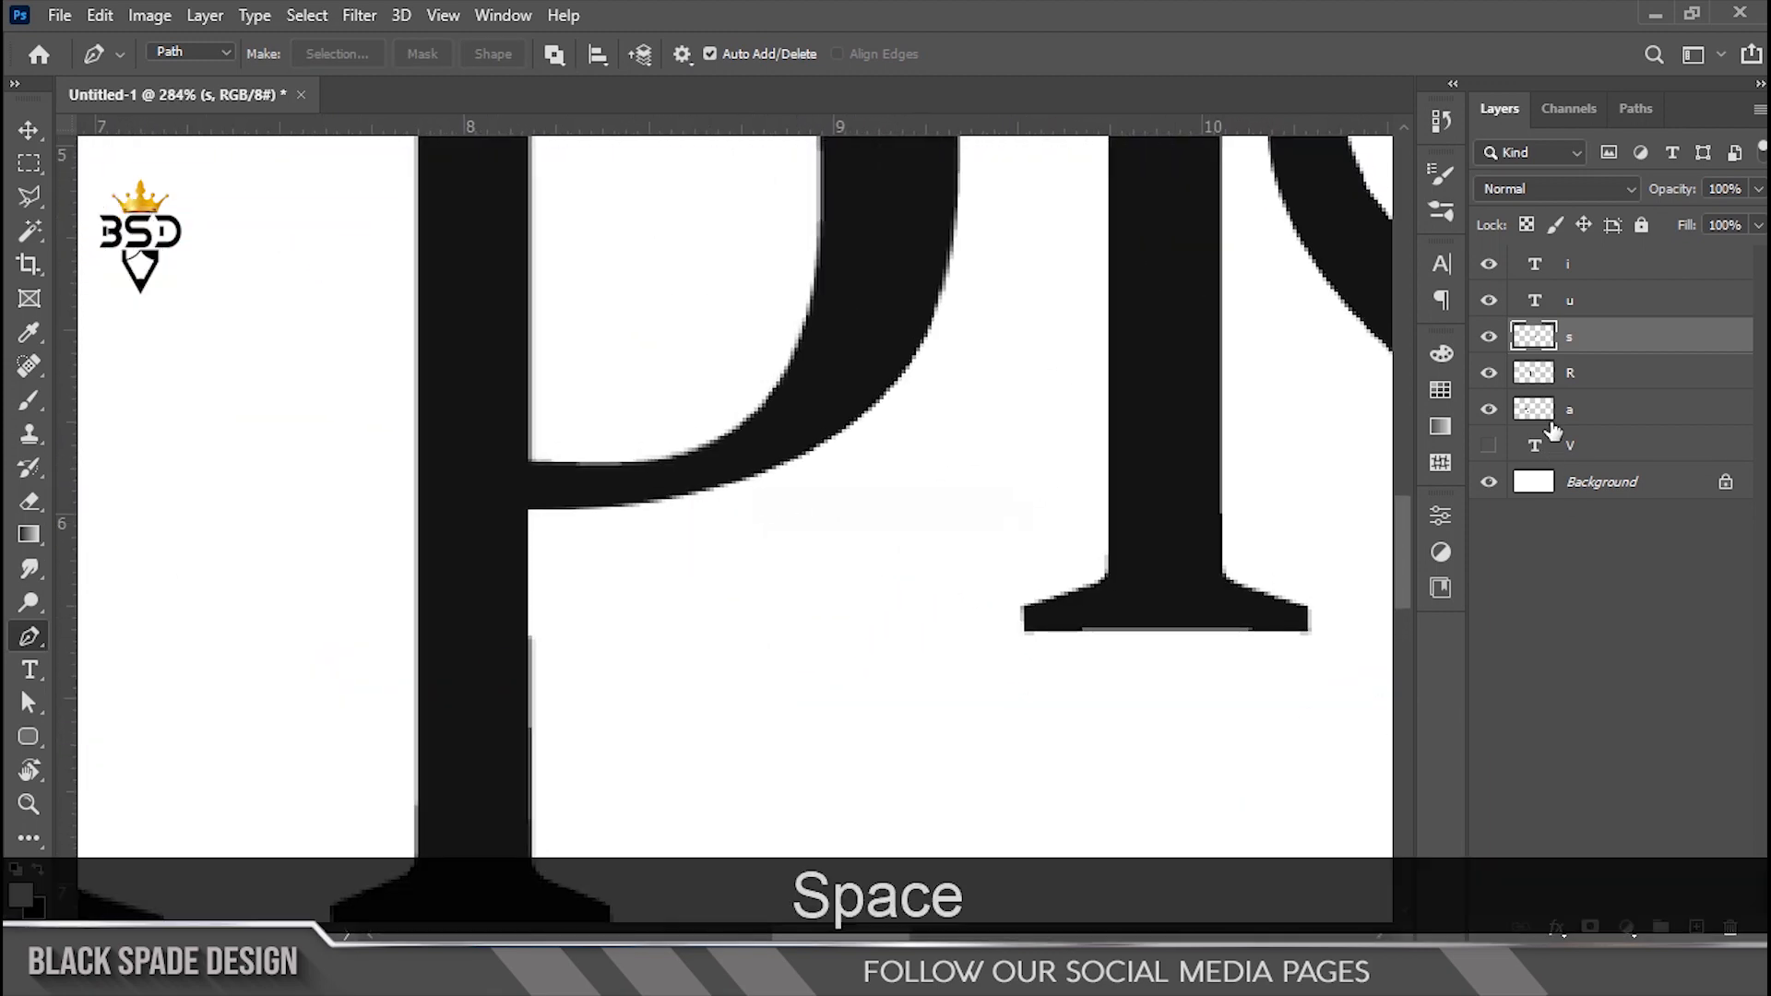
click(1569, 372)
scroll(747, 480, up, 2)
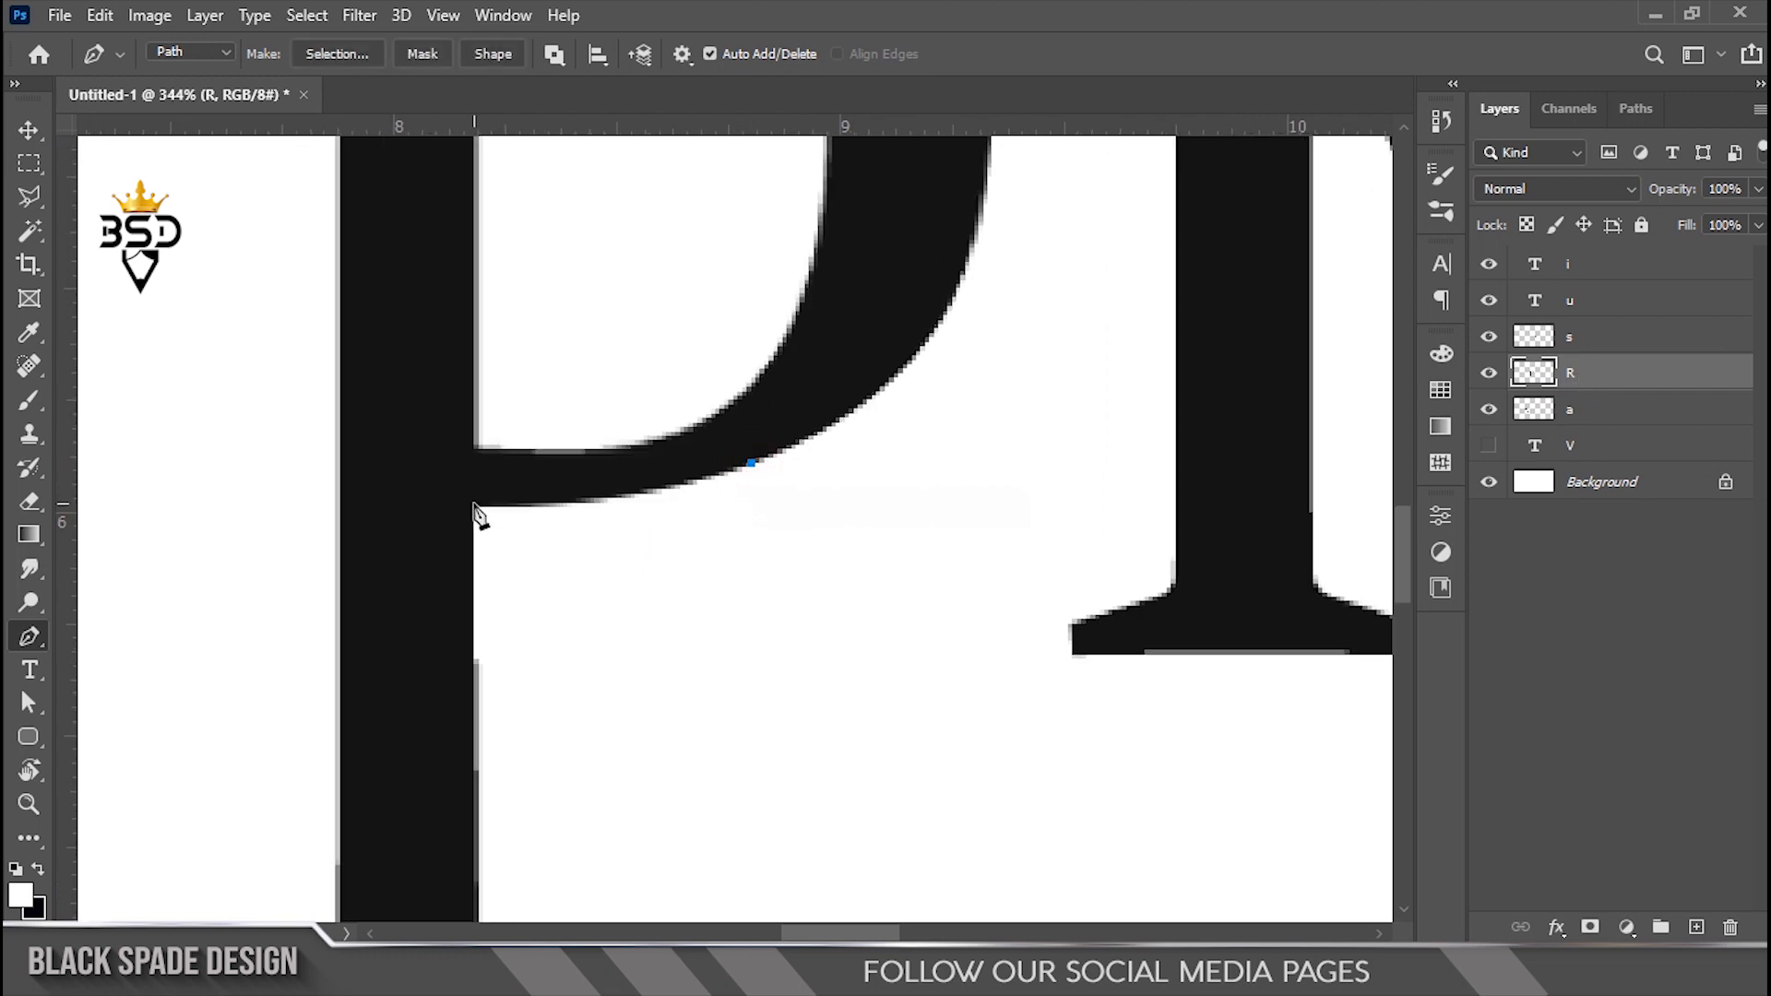
scroll(489, 513, up, 2)
alt+click(466, 498)
click(478, 557)
click(786, 577)
click(843, 530)
click(872, 438)
Convert the path to a selection, delete the lower edge of the P's bowl to thin it, and deselect
right_click(800, 477)
click(852, 478)
click(1014, 238)
key(Delete)
key(ctrl+d)
Add a new empty layer above the R layer
scroll(731, 411, down, 4)
key(space)
drag(704, 605, 634, 561)
scroll(636, 561, down, 2)
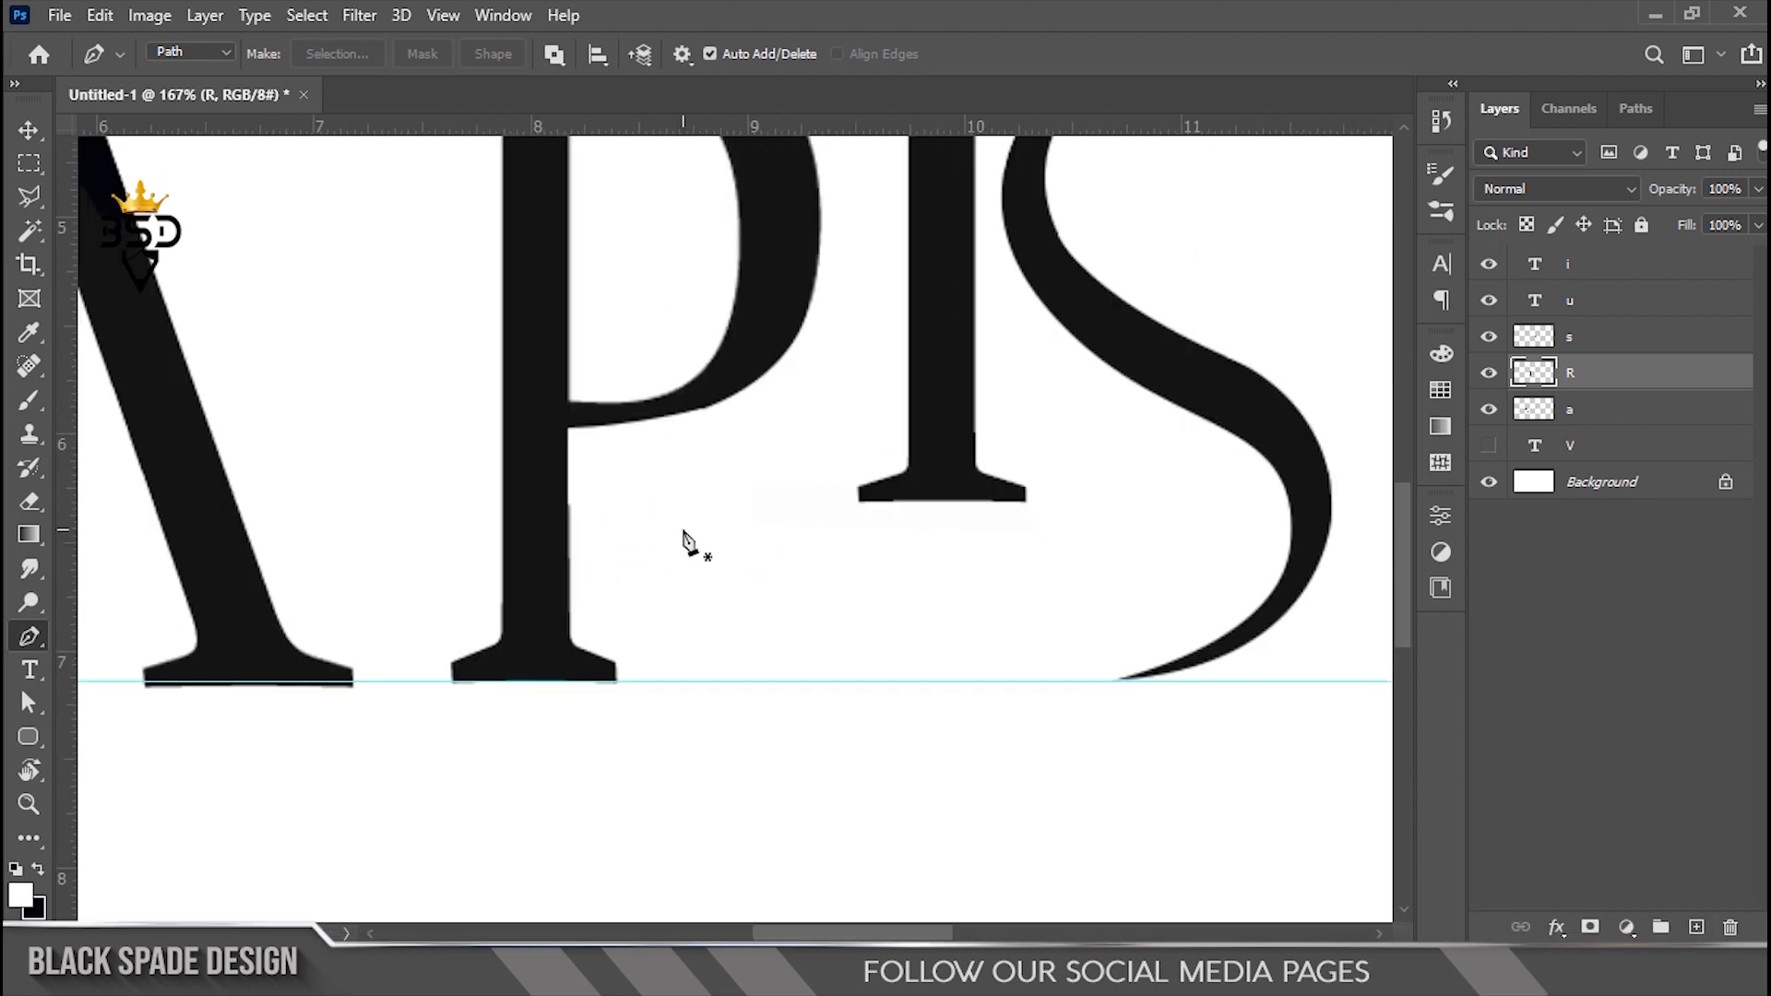
click(1697, 927)
Nudge the S to the right to adjust its gap from the I, and shift the I slightly right
key(space)
drag(1043, 551, 945, 606)
scroll(950, 590, down, 2)
key(v)
key(space)
drag(966, 544, 849, 600)
click(875, 498)
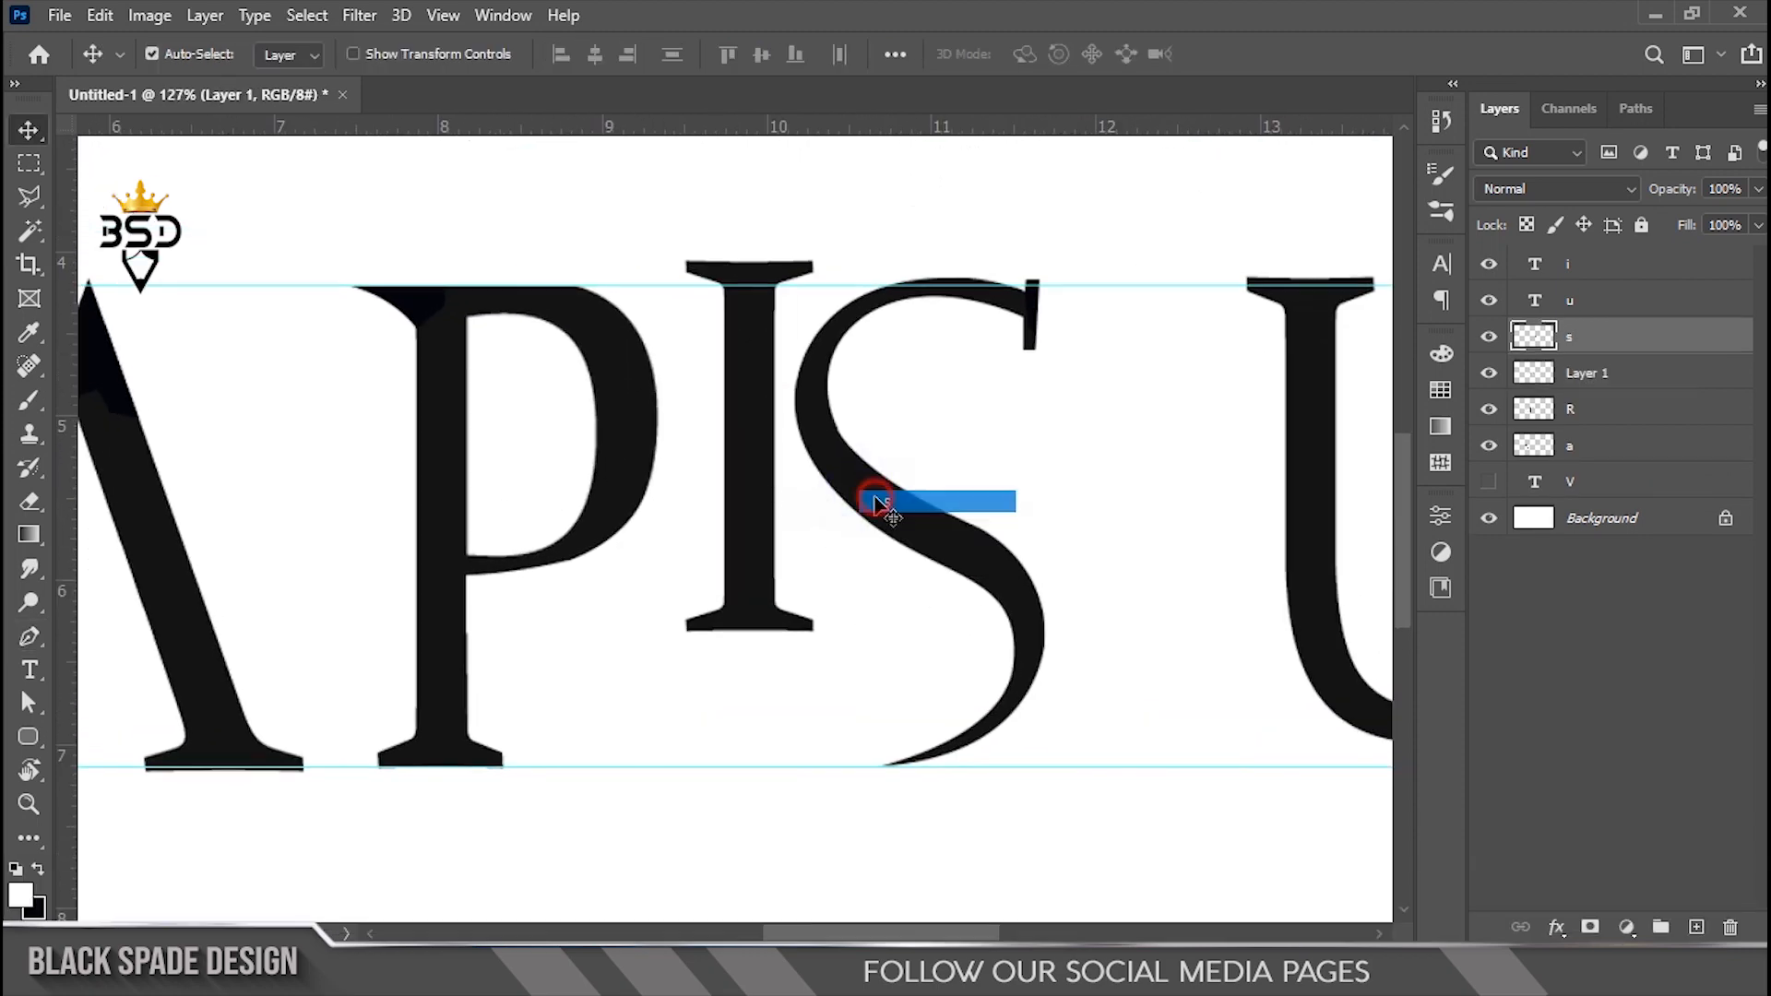
key(Right)
key(Right)
key(Right)
key(Right)
key(Right)
key(Right)
key(Right)
key(Right)
key(Right)
key(Right)
key(Right)
key(Right)
key(Right)
key(Right)
key(Right)
key(Right)
key(Right)
key(Right)
key(Right)
key(Left)
key(Left)
click(767, 486)
key(Right)
On the R layer, draw a curved Pen path around the inside of the P's bowl, from its lower edge to its upper edge
click(641, 437)
scroll(640, 437, up, 3)
drag(627, 435, 783, 468)
scroll(783, 469, up, 1)
key(p)
scroll(587, 652, up, 3)
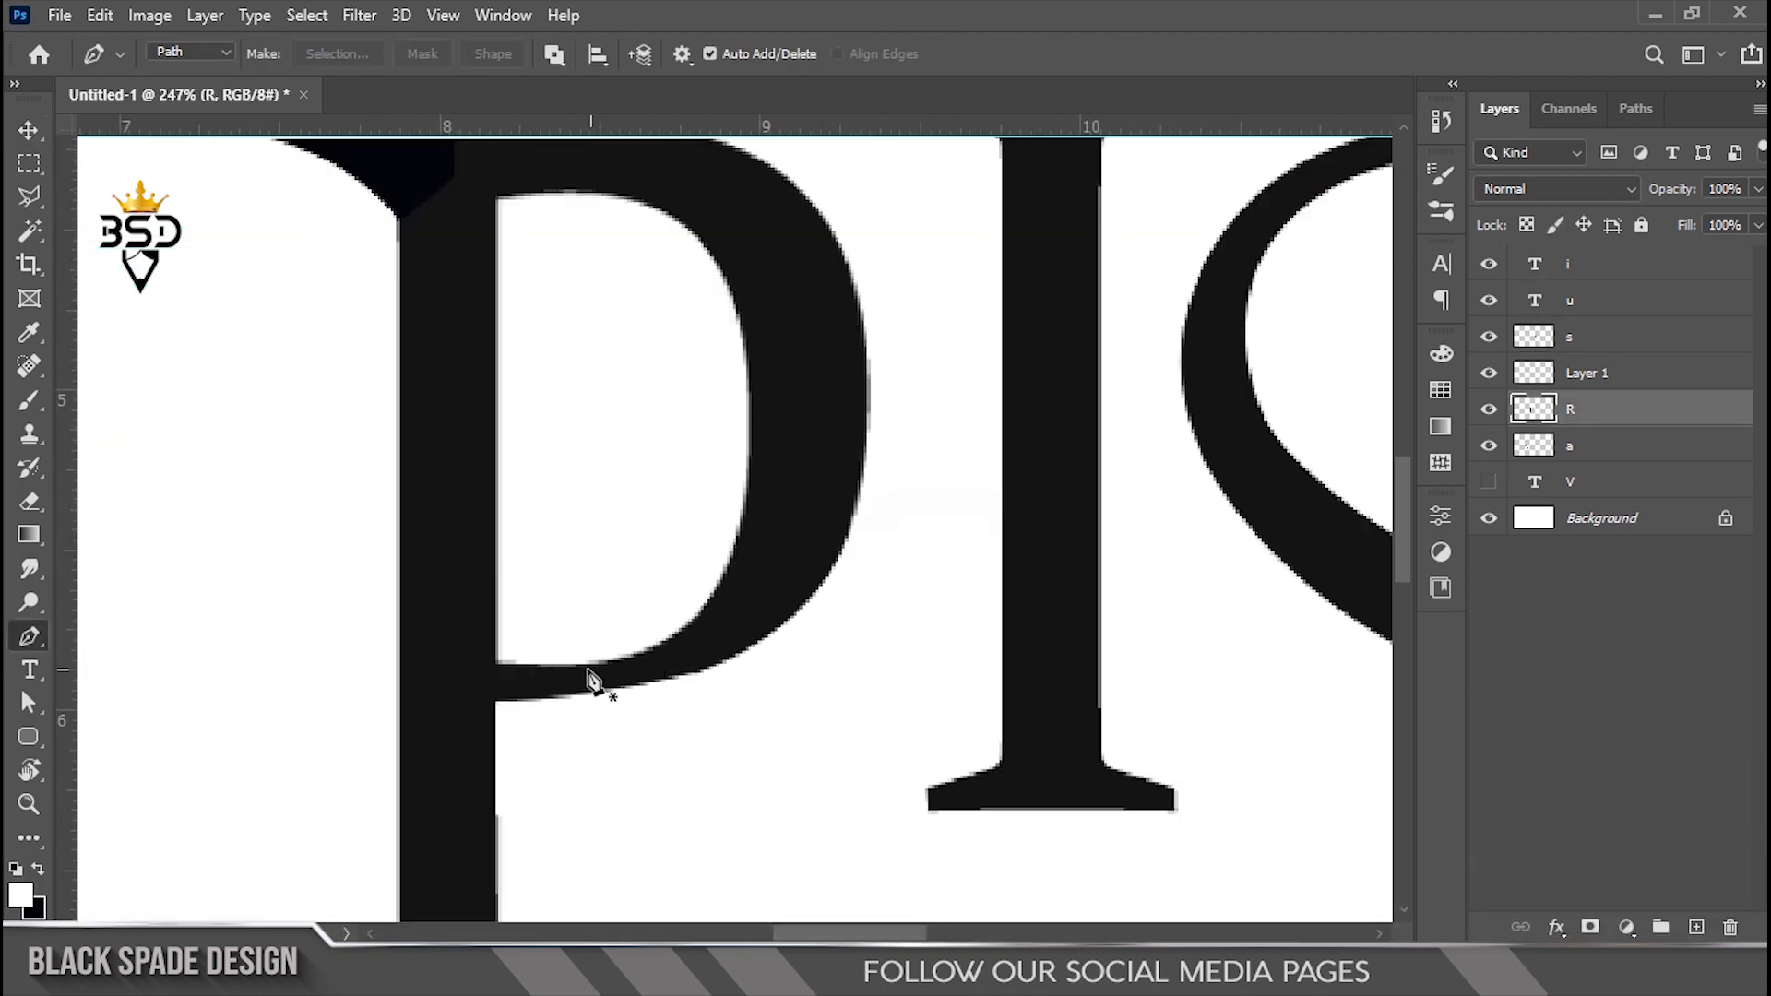
click(588, 662)
scroll(589, 662, down, 1)
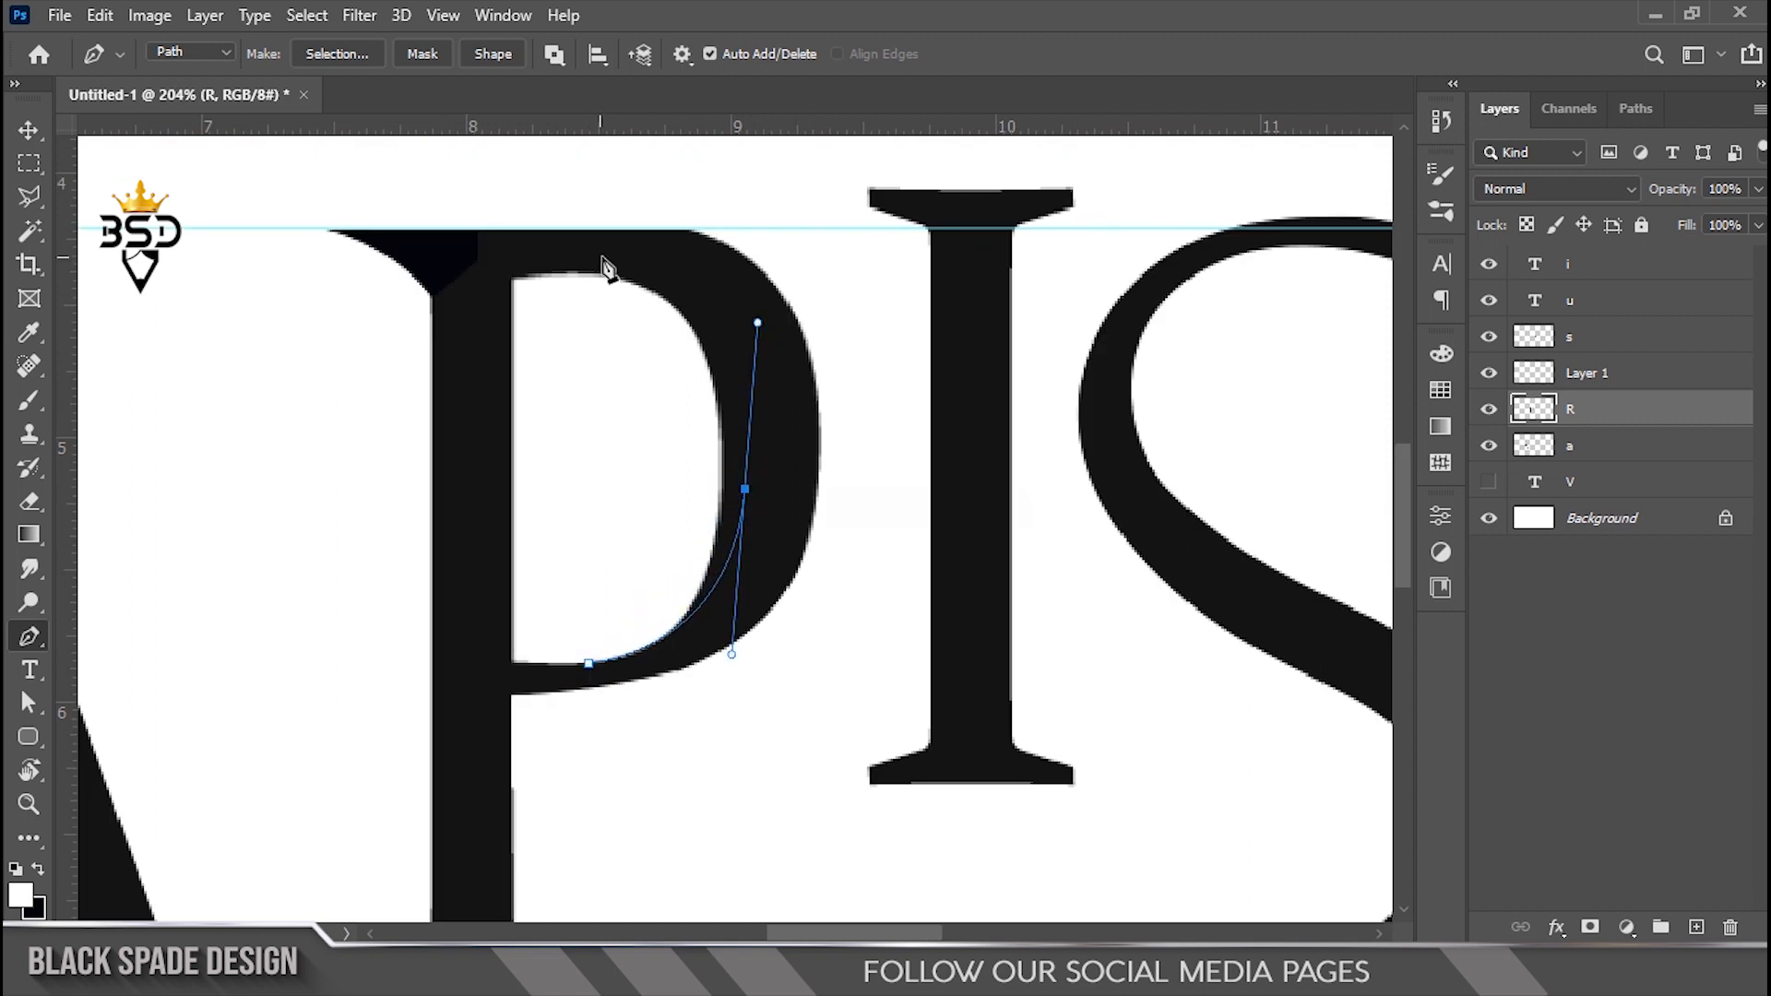
key(ctrl+z)
drag(589, 250, 596, 250)
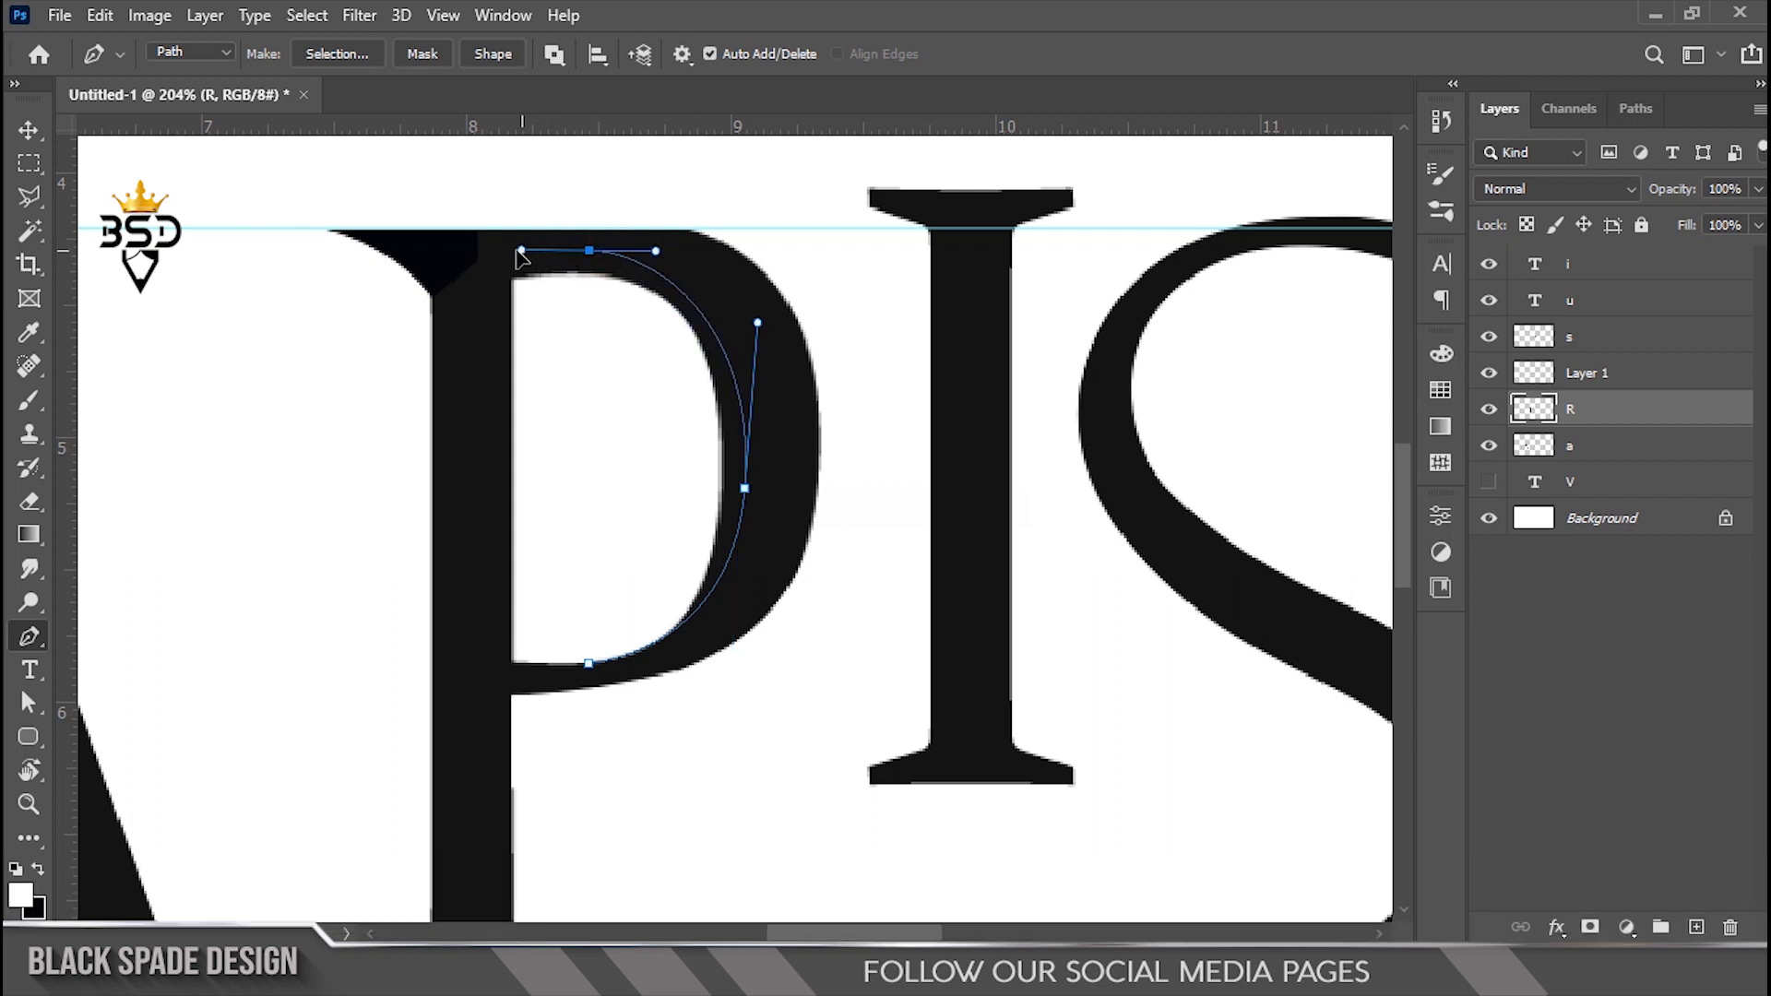
key(alt)
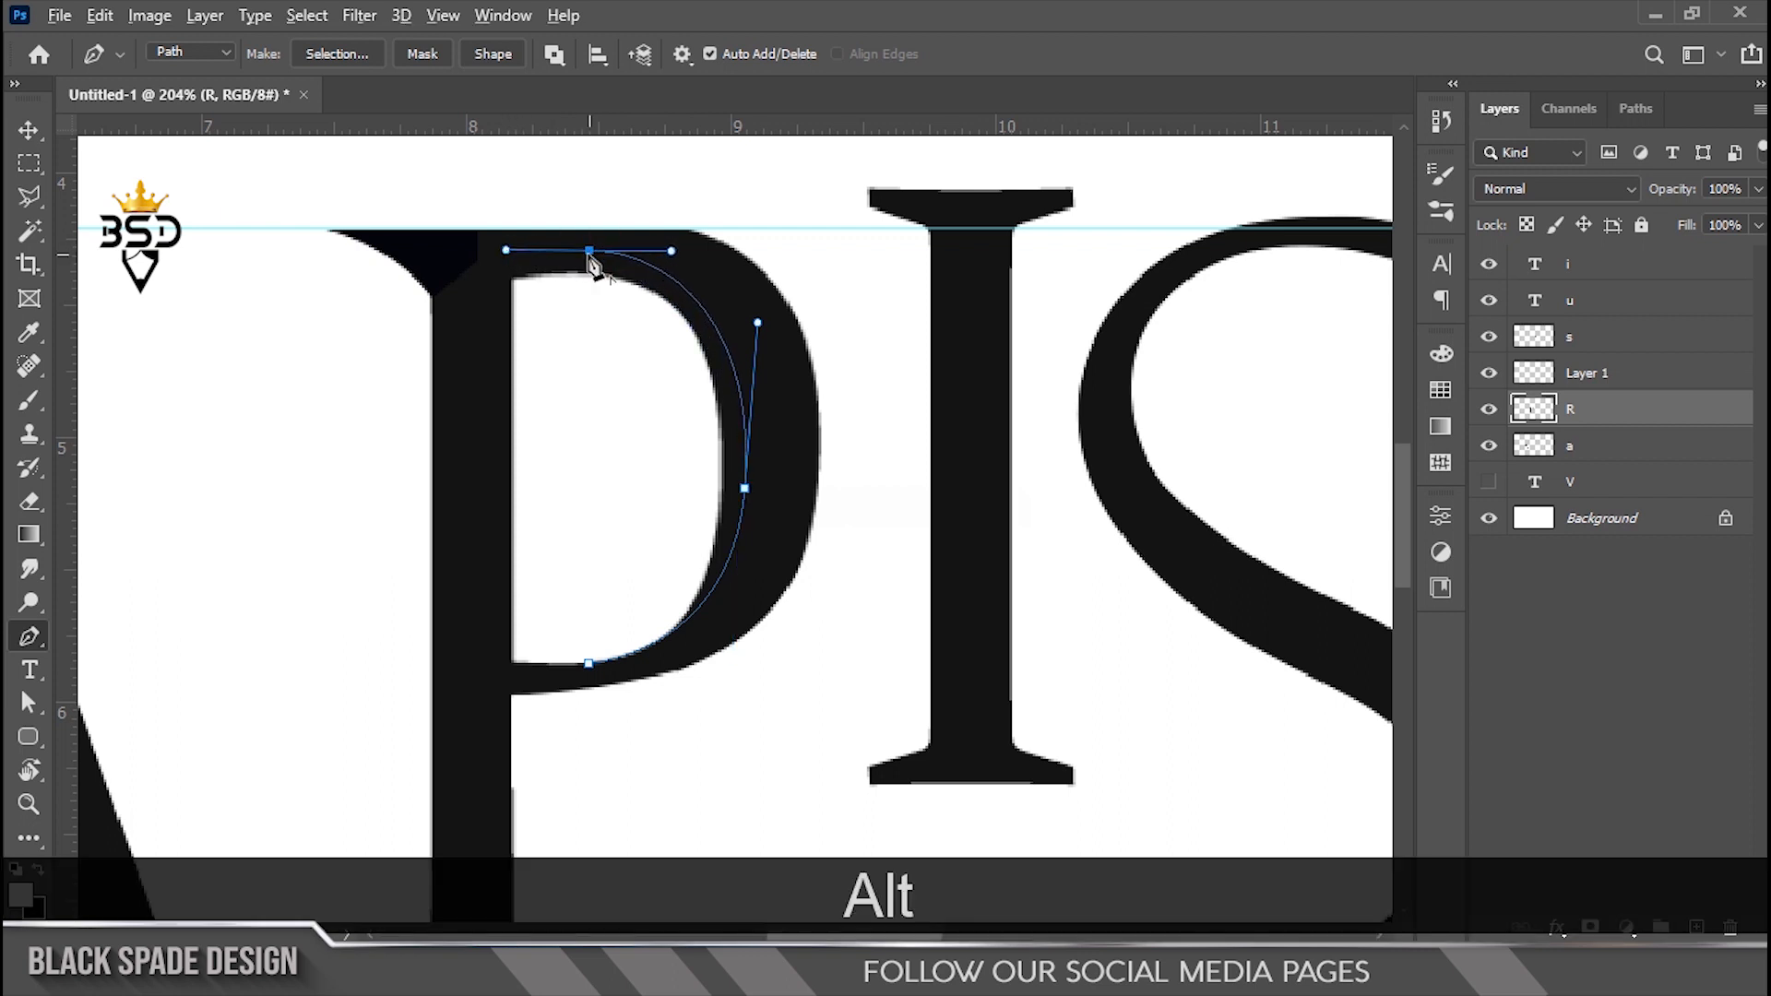
click(514, 254)
Convert the path to a selection, delete the inner edge of the P's bowl to thin it, and deselect
right_click(587, 673)
click(775, 474)
key(Return)
key(Delete)
key(ctrl+d)
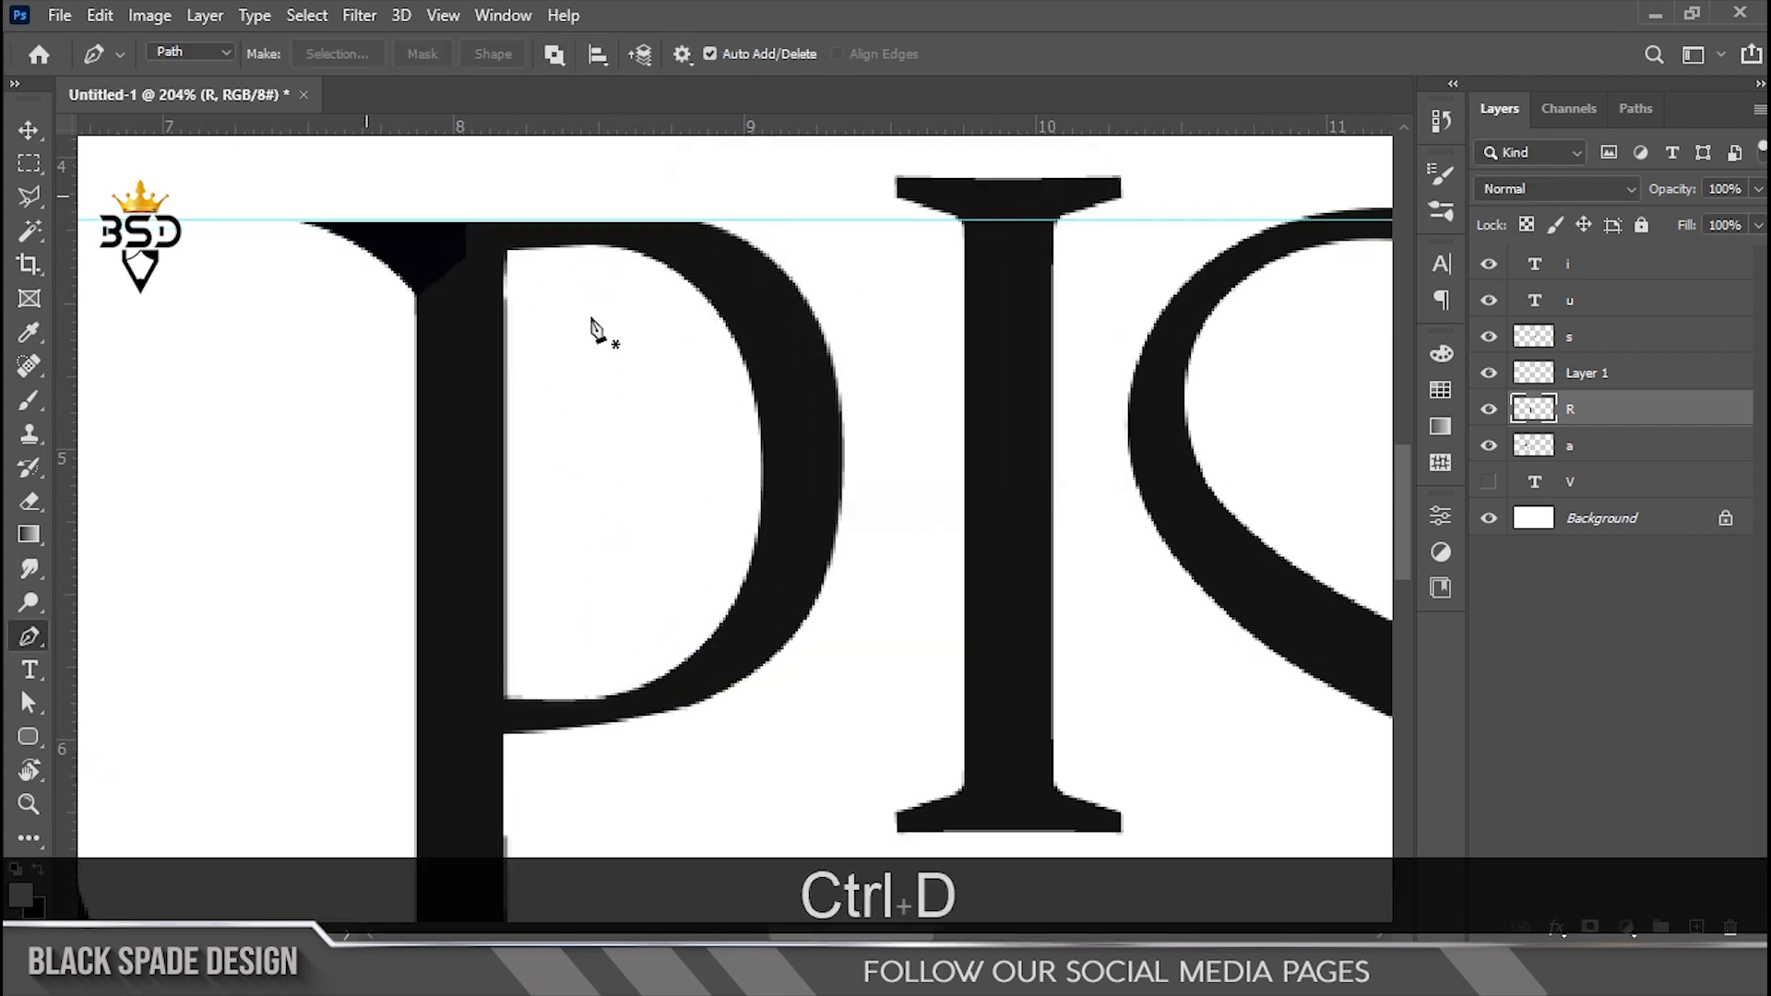
key(space)
drag(555, 353, 553, 397)
scroll(555, 388, down, 7)
key(space)
drag(600, 577, 355, 458)
click(1575, 378)
key(p)
scroll(514, 486, up, 3)
key(space)
click(339, 440)
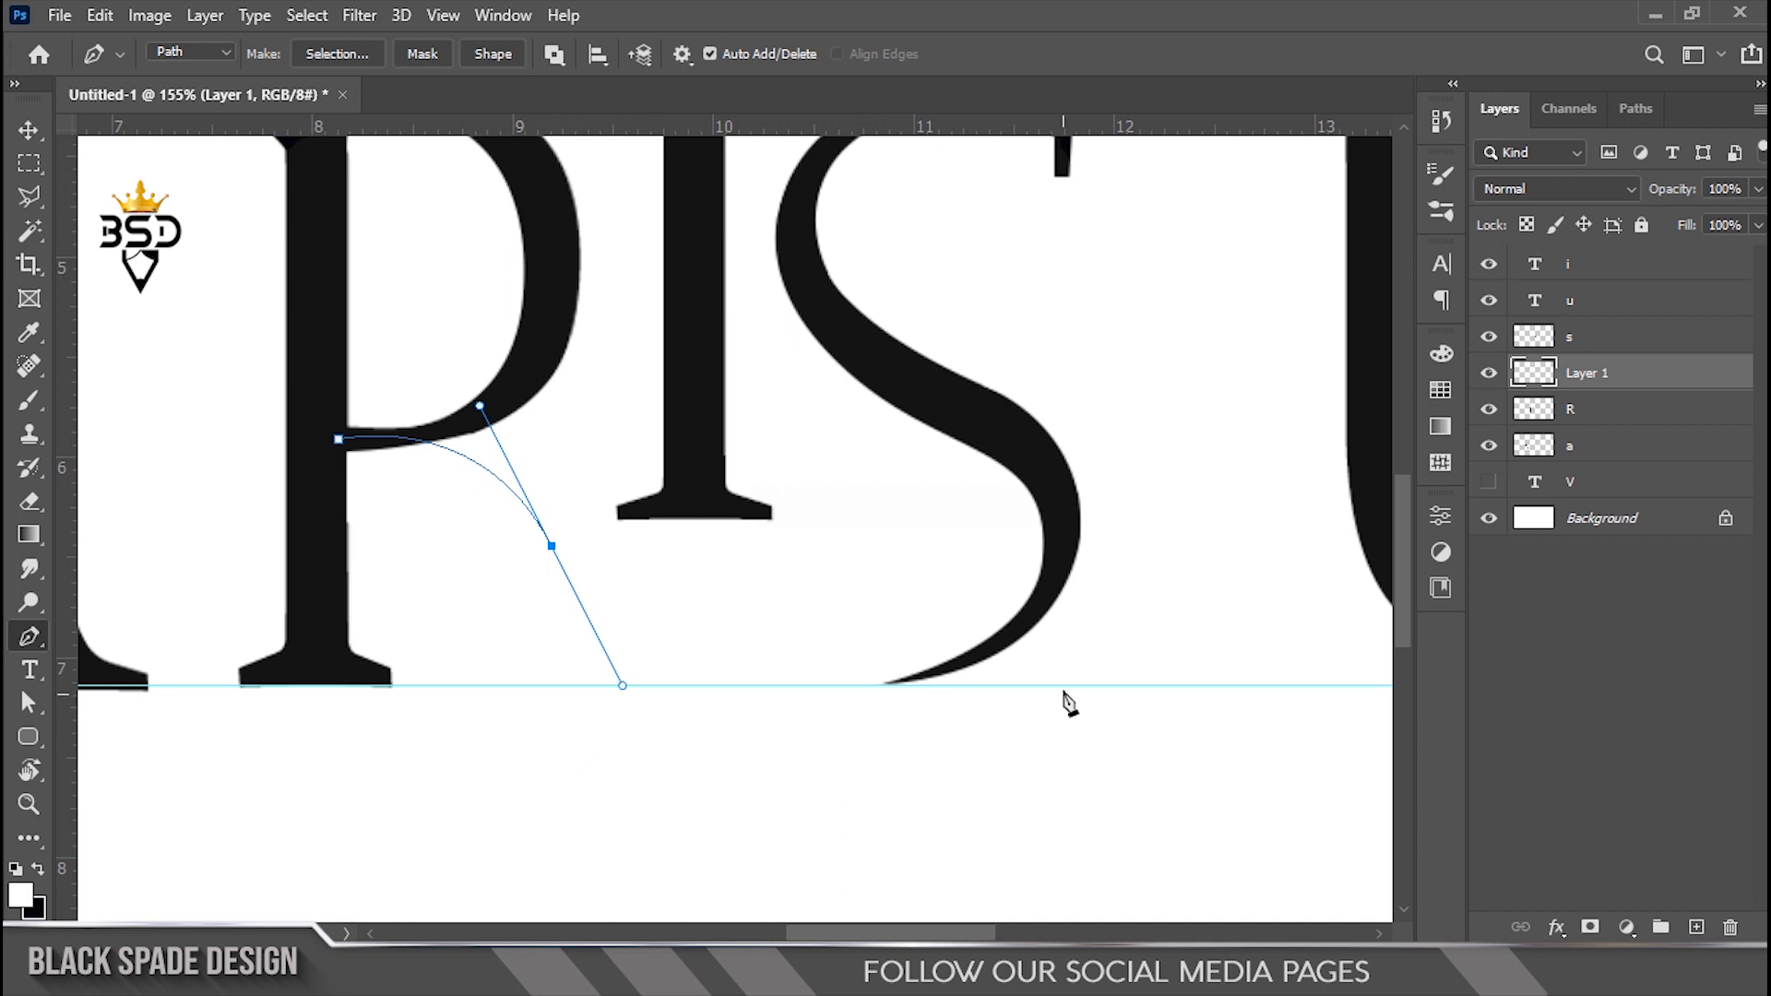
drag(1213, 509, 1224, 505)
scroll(991, 666, down, 1)
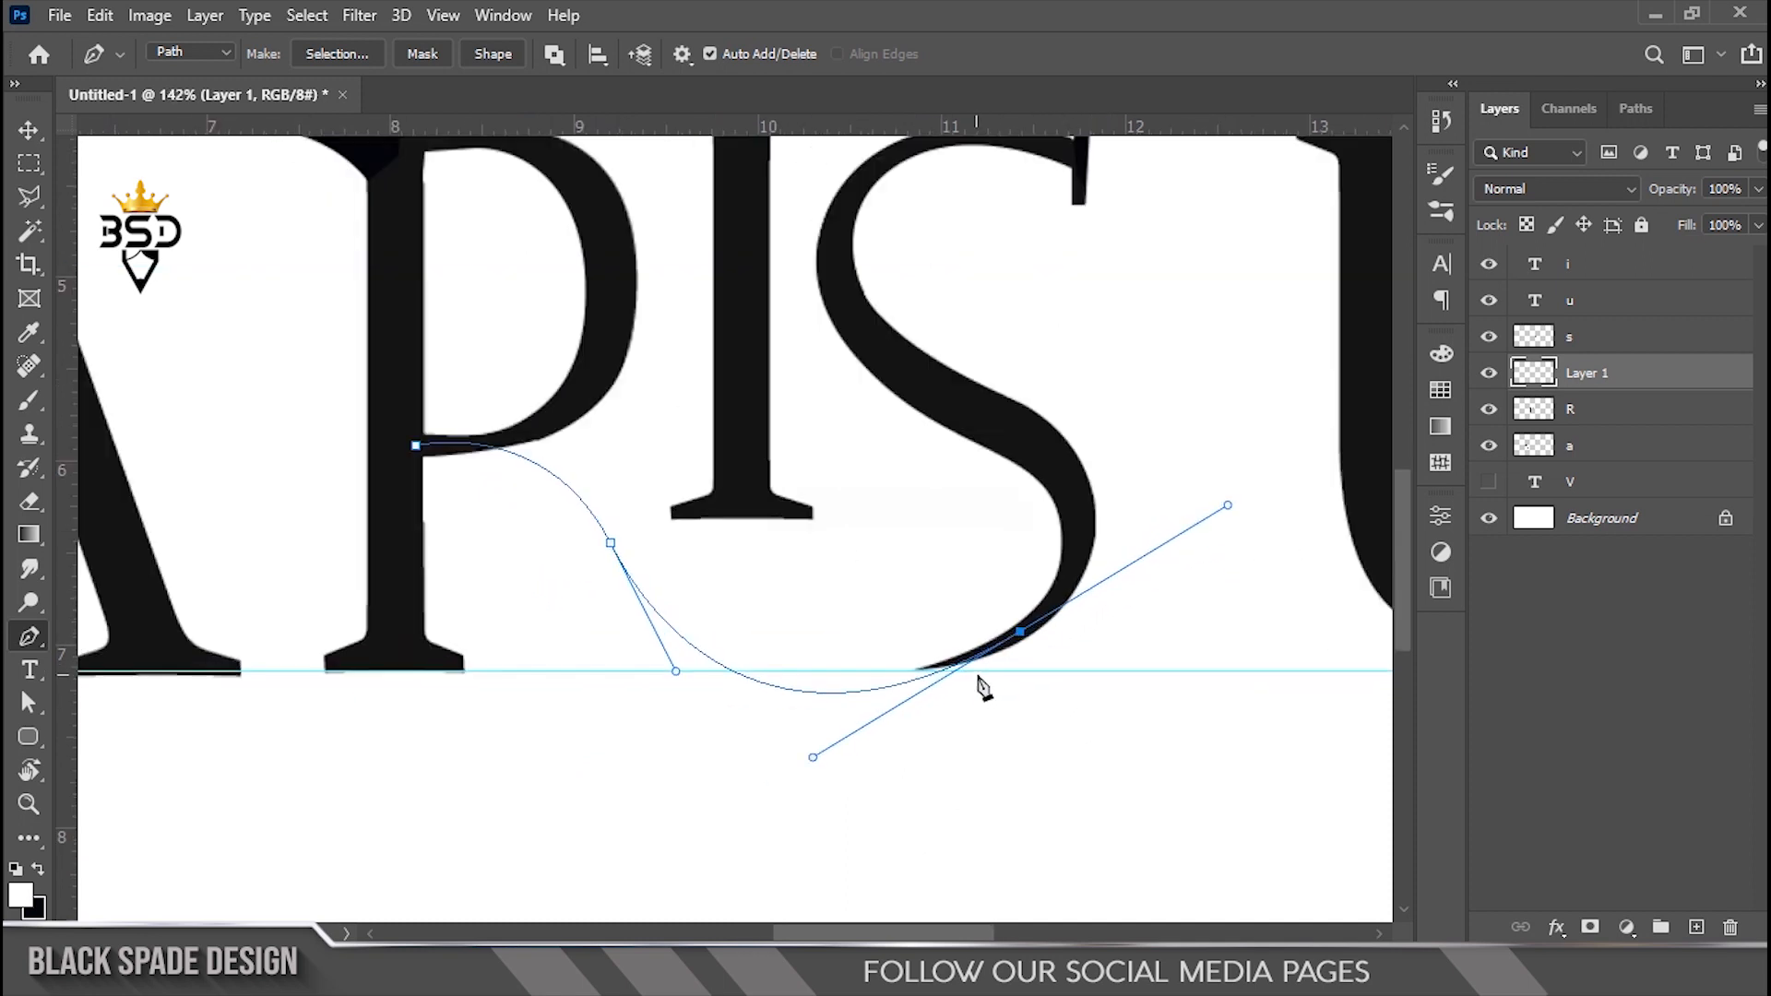
key(ctrl+z)
scroll(972, 680, down, 4)
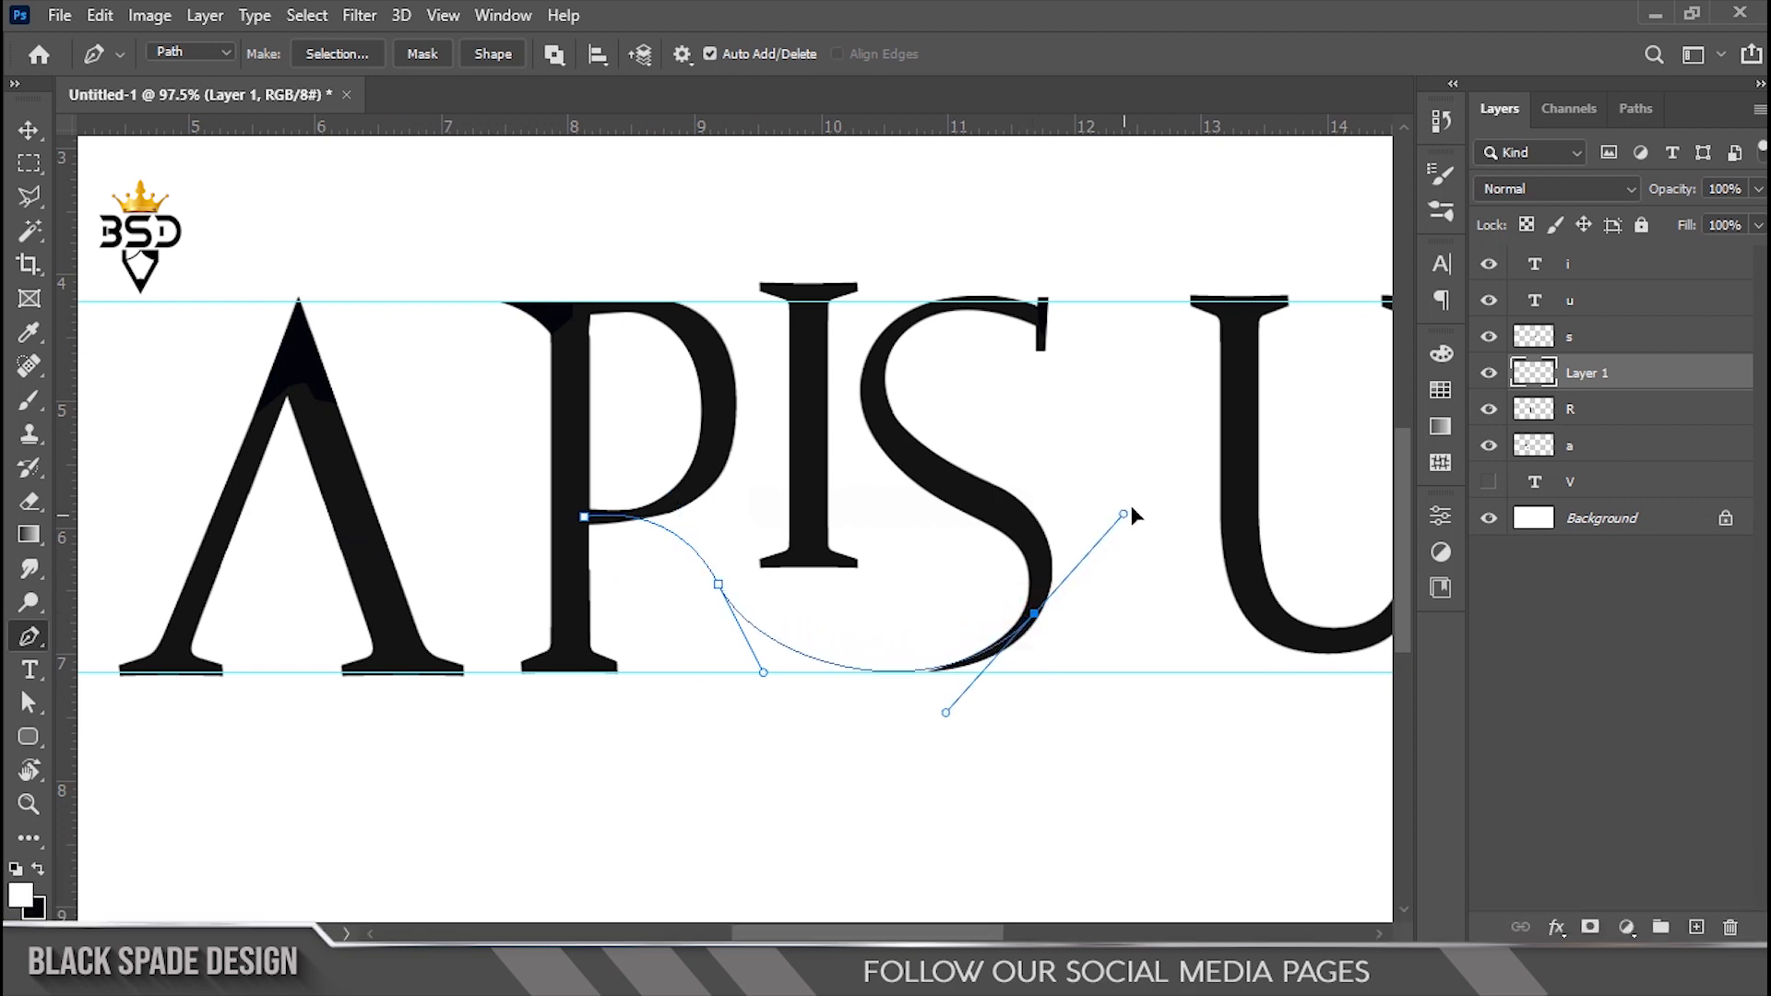
drag(1167, 472, 1171, 474)
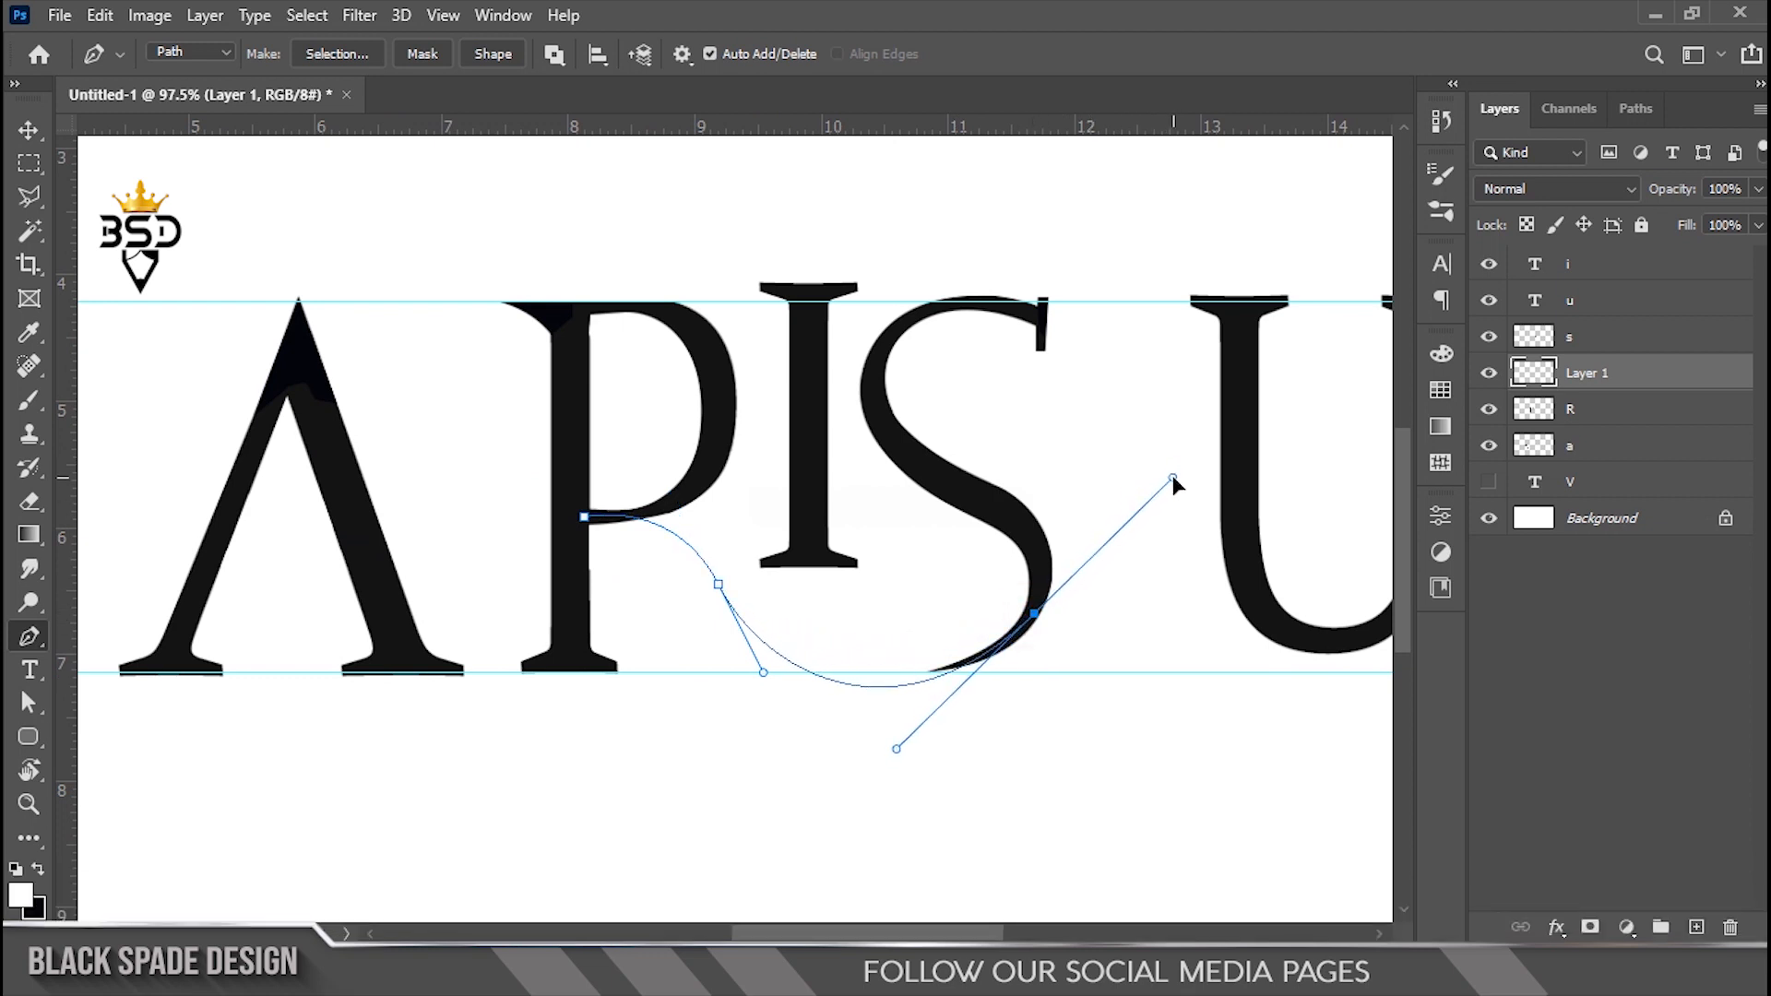
scroll(981, 526, down, 3)
key(ctrl+z)
key(ctrl+z)
key(ctrl+z)
Select the P on the R layer and nudge it horizontally to adjust its spacing between the A and the I
scroll(978, 528, up, 4)
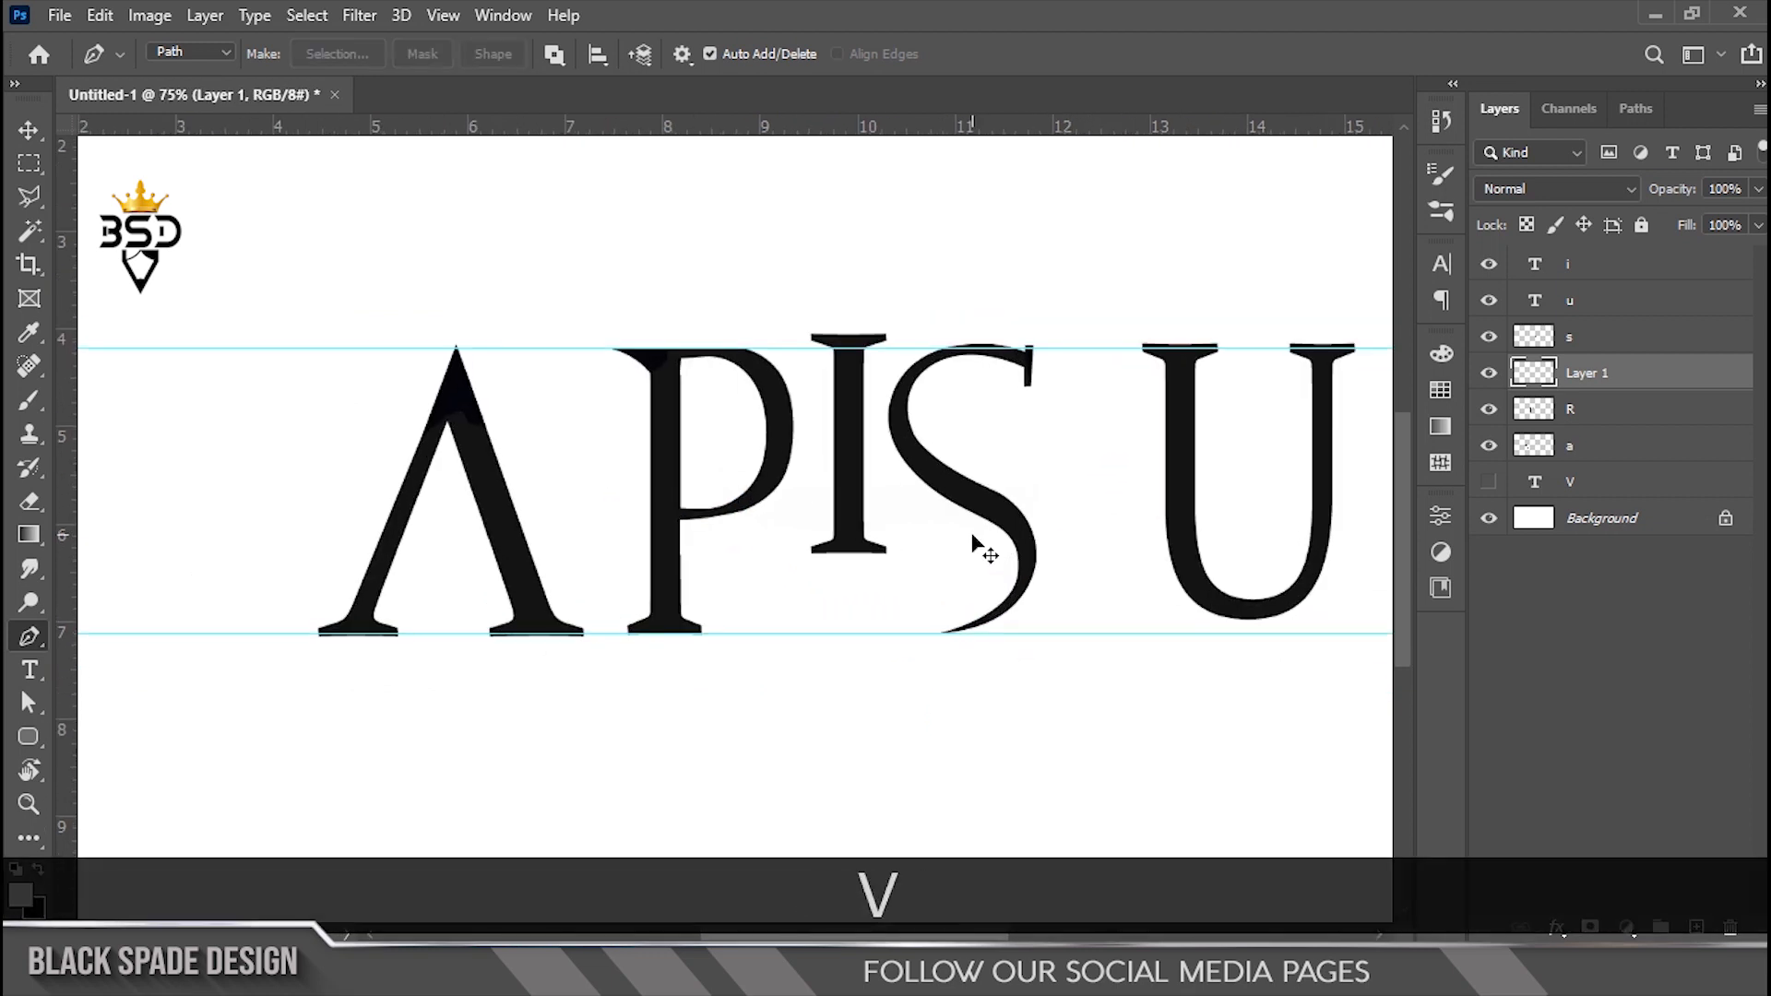
key(v)
drag(994, 518, 786, 541)
right_click(791, 535)
click(809, 551)
right_click(542, 451)
click(553, 462)
key(Left)
key(Left)
key(Left)
key(Left)
key(Left)
key(Left)
key(Left)
key(Left)
key(Left)
key(Left)
key(Left)
key(Left)
key(Left)
key(Left)
key(Left)
key(Left)
key(Left)
key(Left)
key(Left)
key(Left)
key(Right)
key(Right)
key(Right)
key(Right)
key(Right)
key(Right)
key(Right)
key(Right)
key(Right)
key(Right)
key(Right)
key(Right)
key(Right)
key(Right)
key(Right)
key(Right)
key(Right)
key(Right)
key(Right)
key(Right)
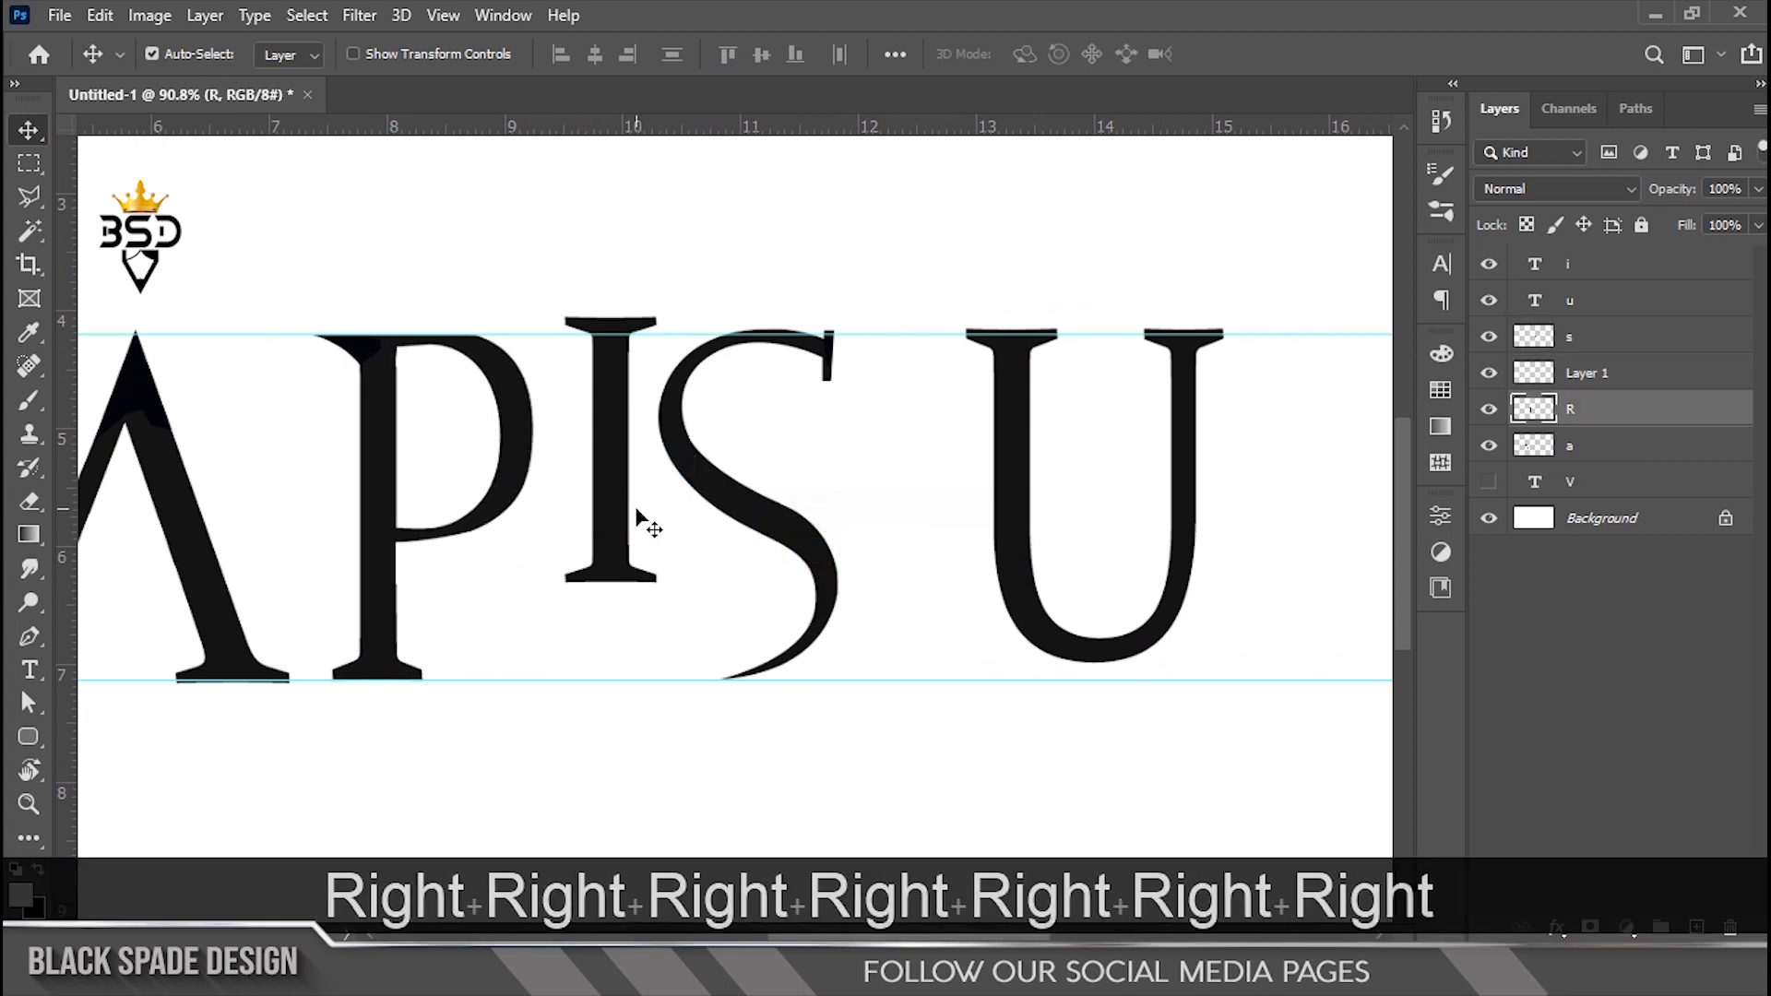
On Layer 1, draw a curved Pen path from the bottom of the P's bowl, sweeping under the I to the S's tail
click(1623, 373)
key(p)
scroll(427, 695, up, 1)
scroll(427, 501, up, 2)
click(412, 505)
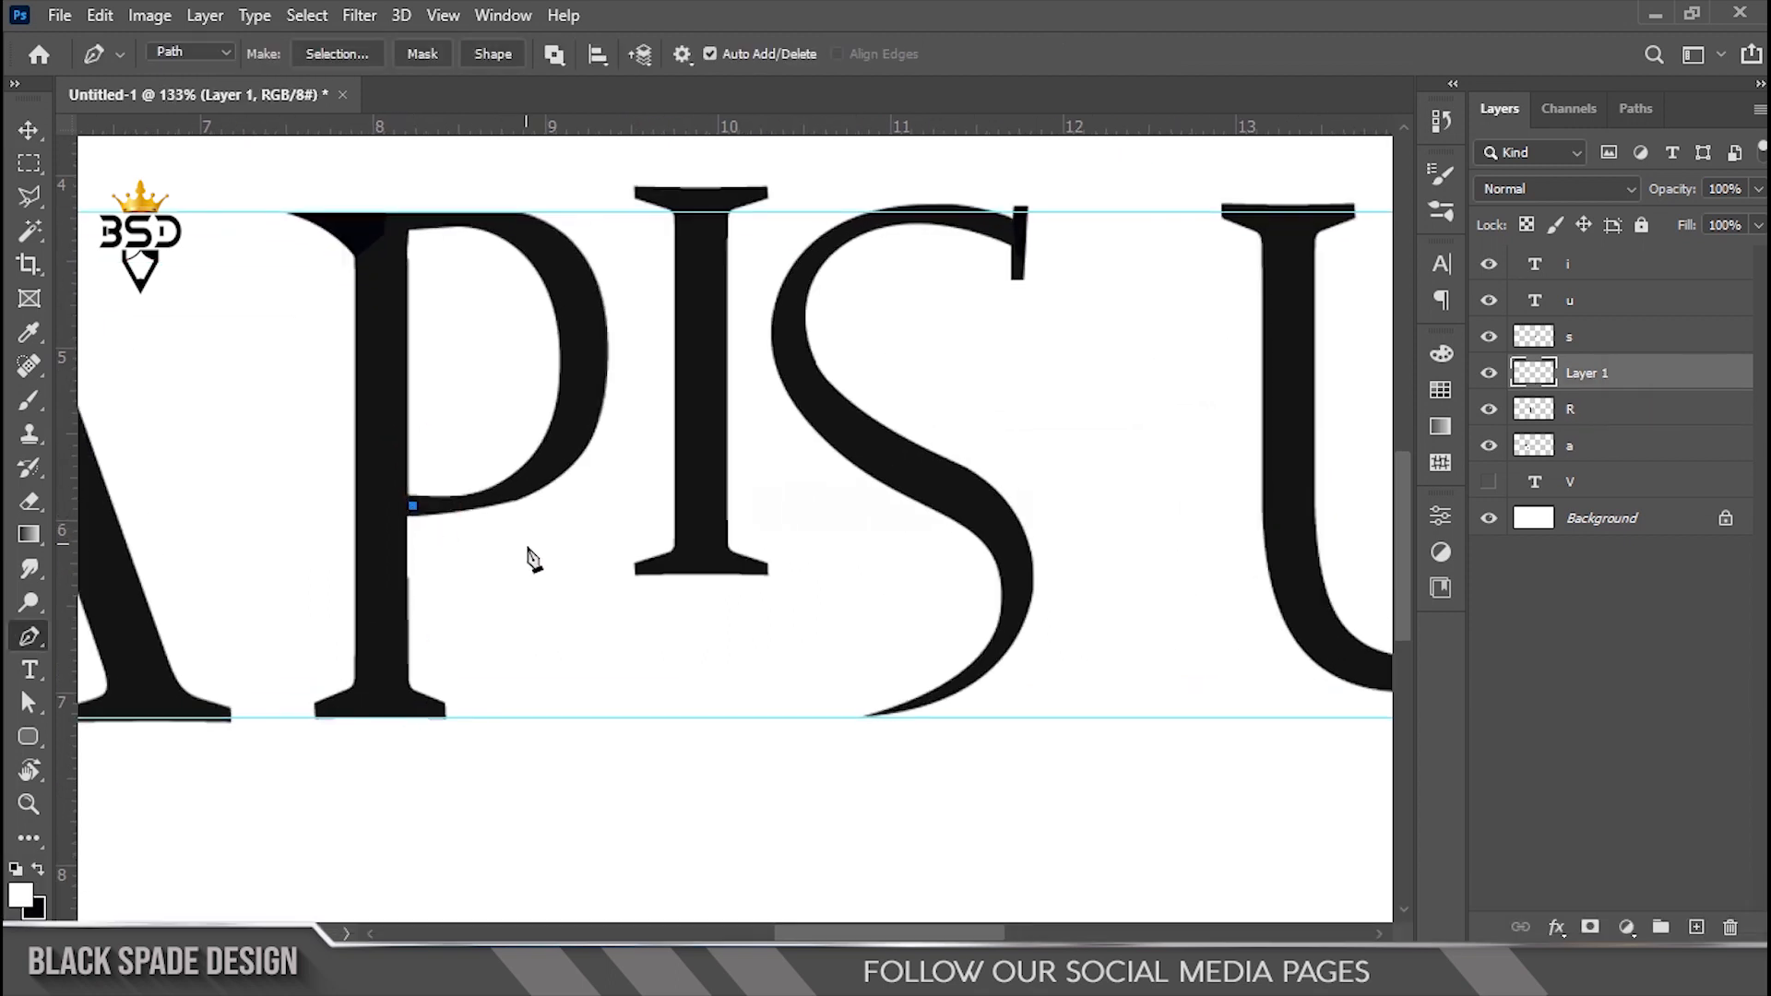
scroll(585, 643, down, 3)
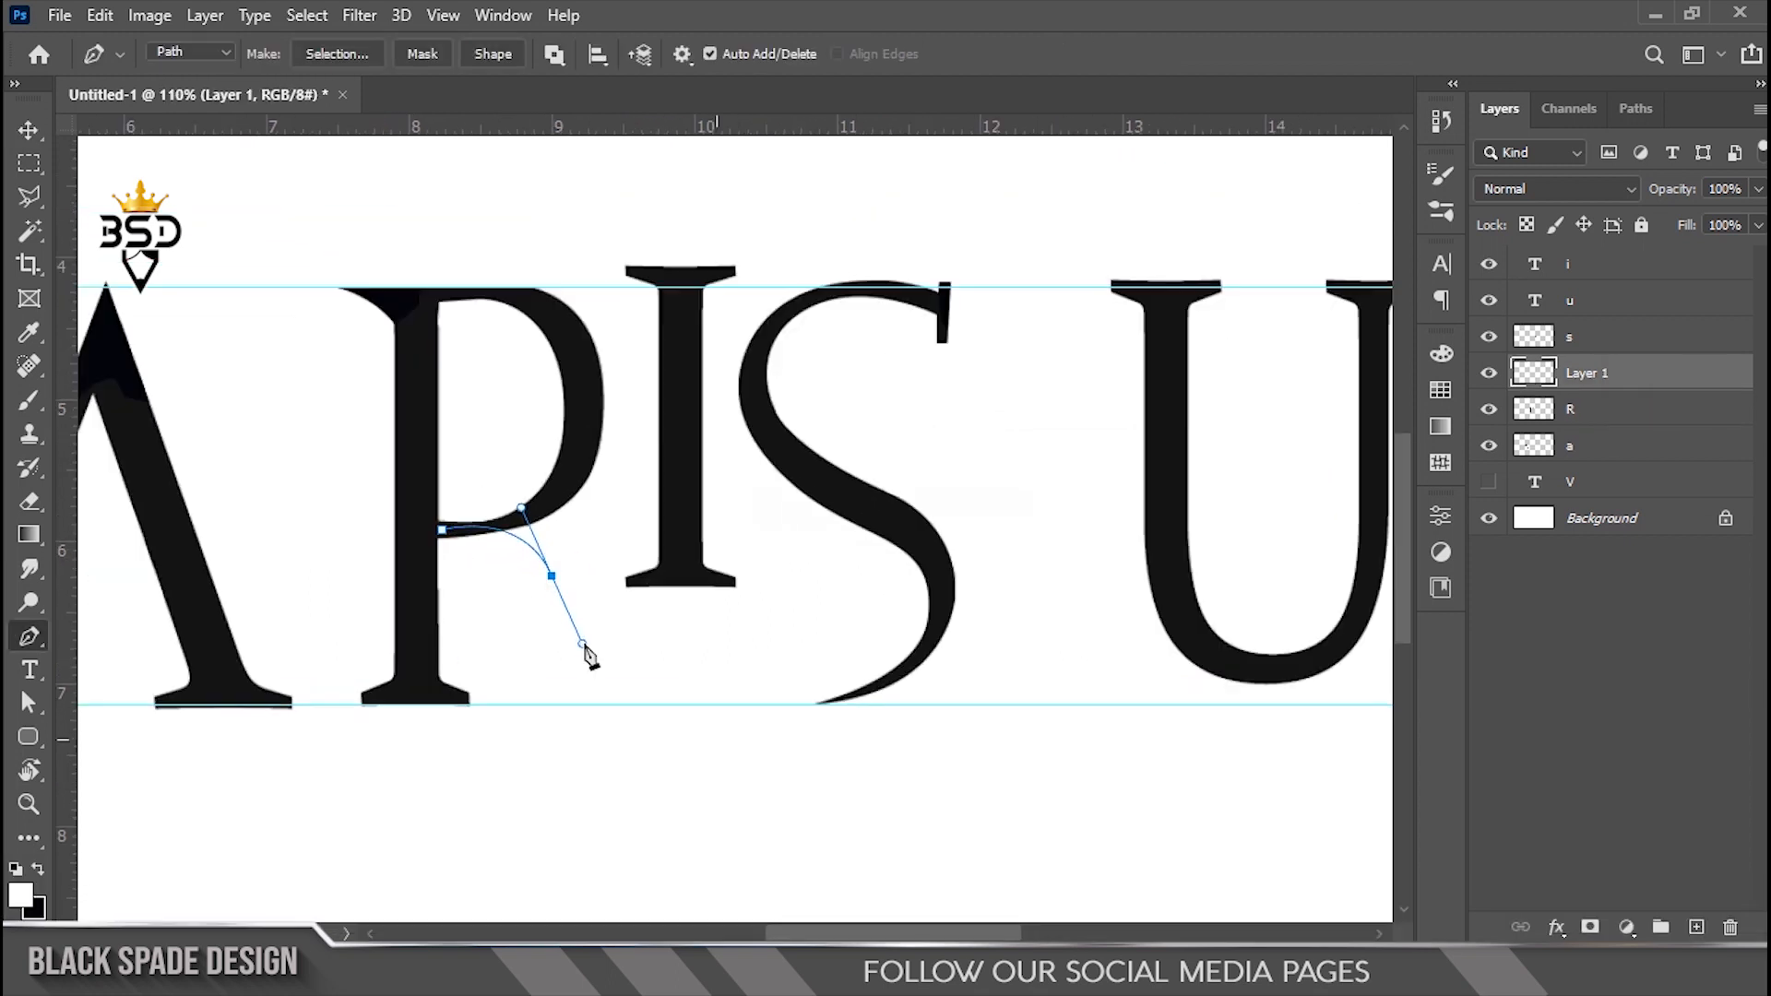
key(ctrl+z)
drag(565, 610, 612, 690)
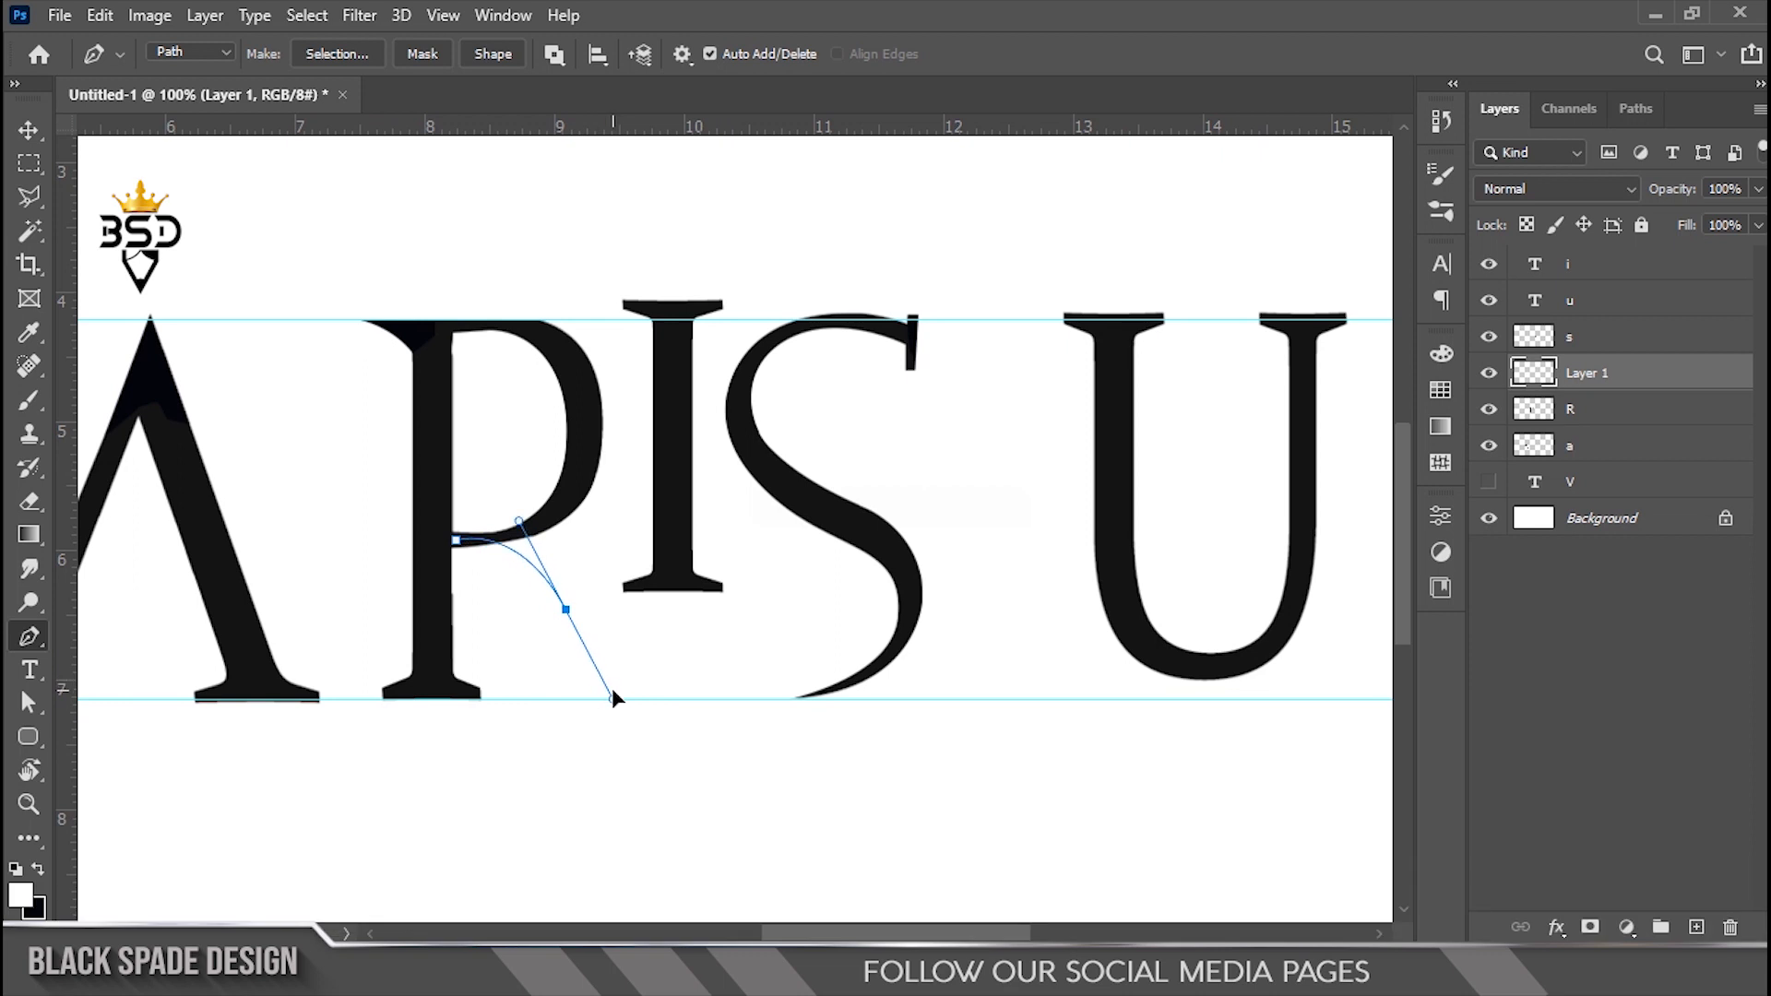
drag(878, 662, 1059, 550)
alt+scroll(902, 666, up, 3)
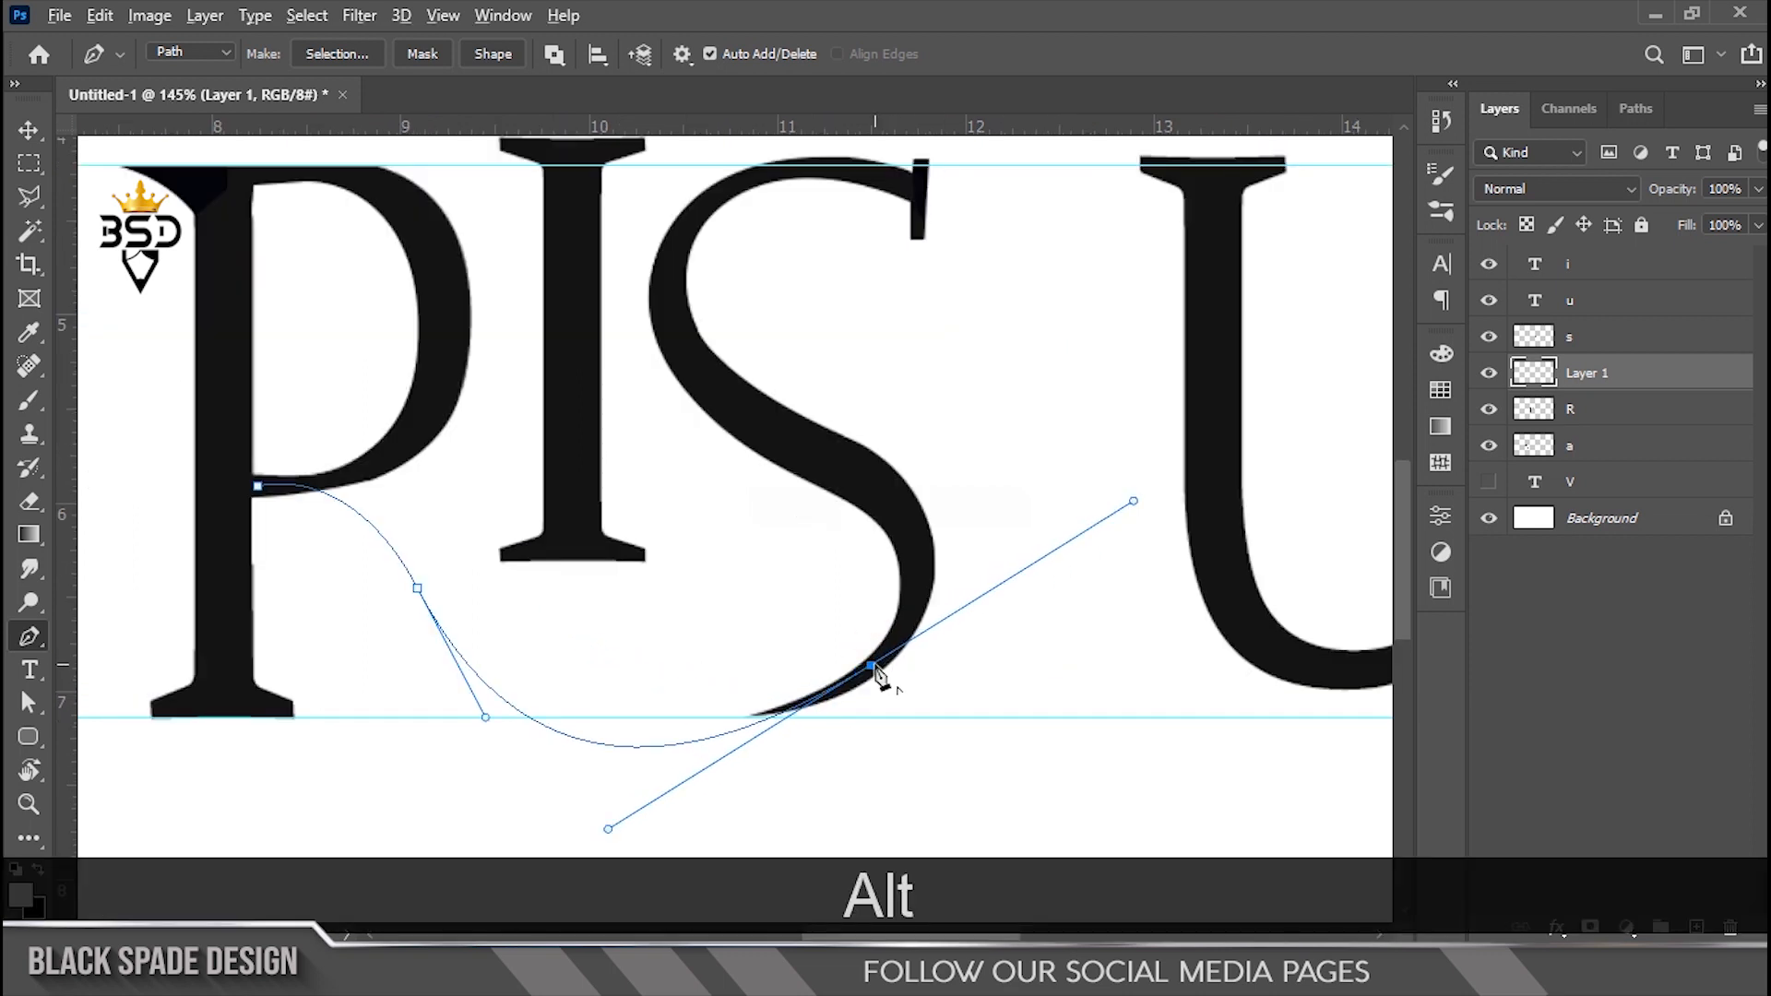
Apply Stroke Path to the curve on Layer 1 to form the R's leg joining the S
right_click(417, 587)
click(495, 548)
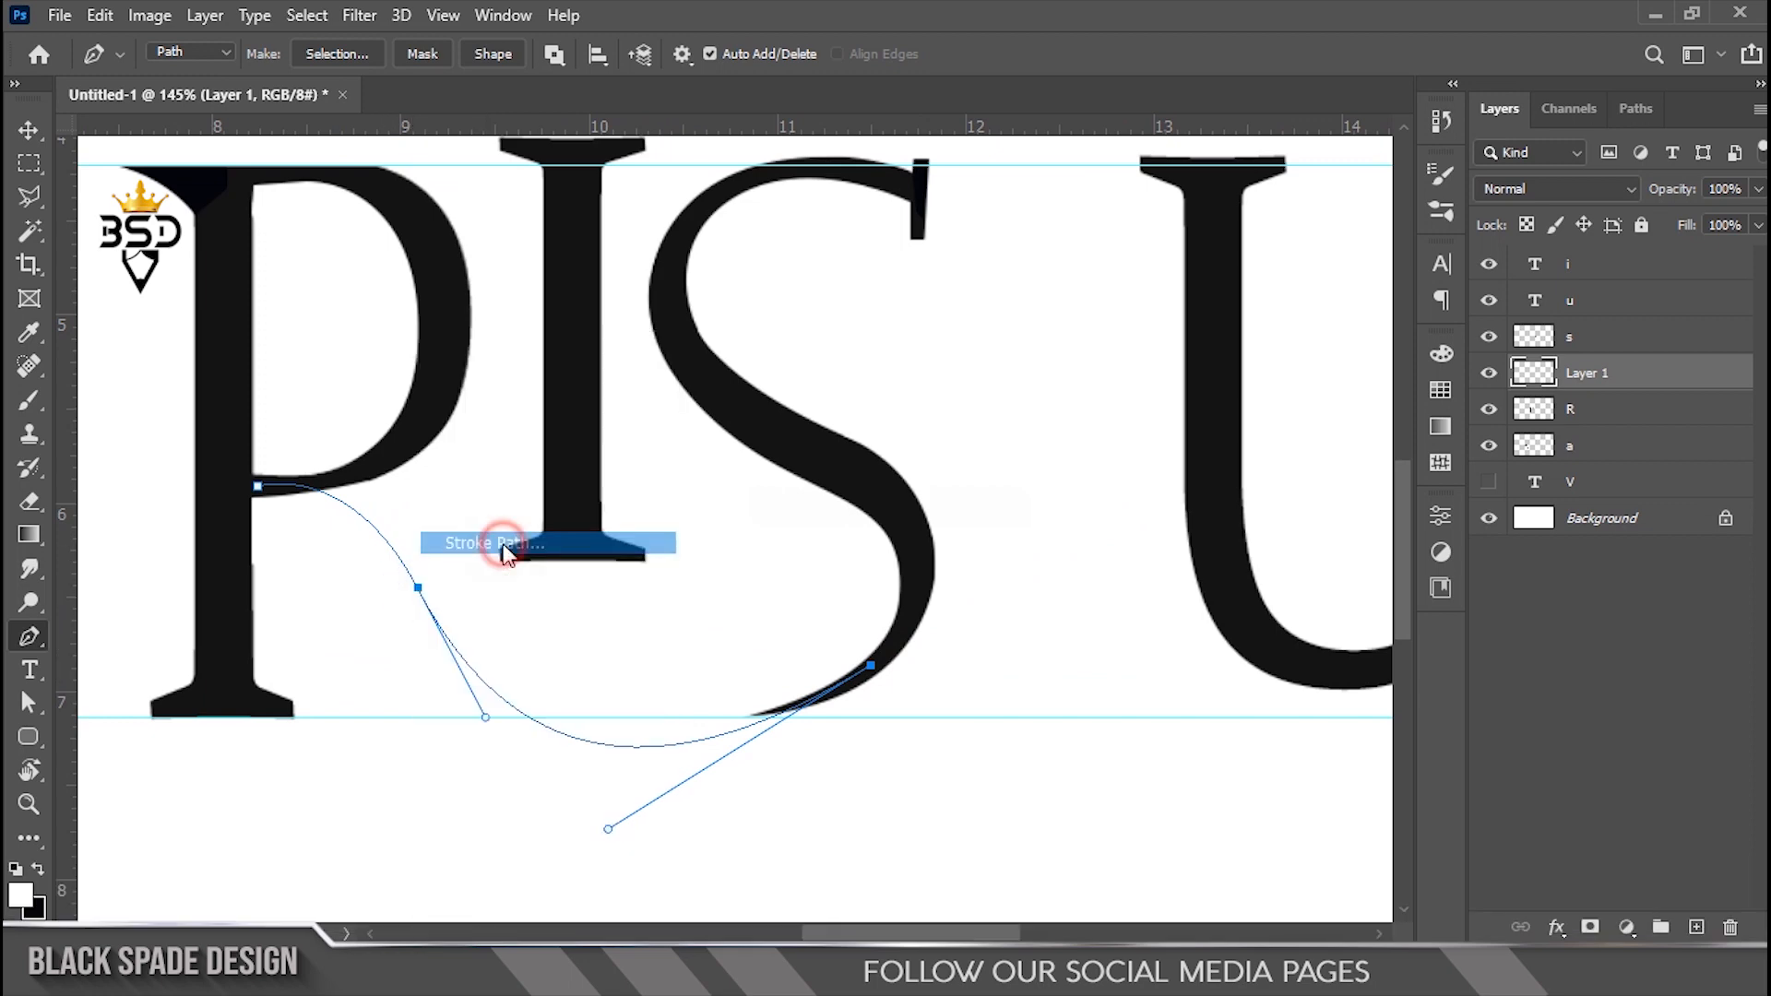
click(1050, 294)
Apply a Color Overlay in black (000000) to Layer 1's stroked curve
alt+scroll(534, 691, up, 2)
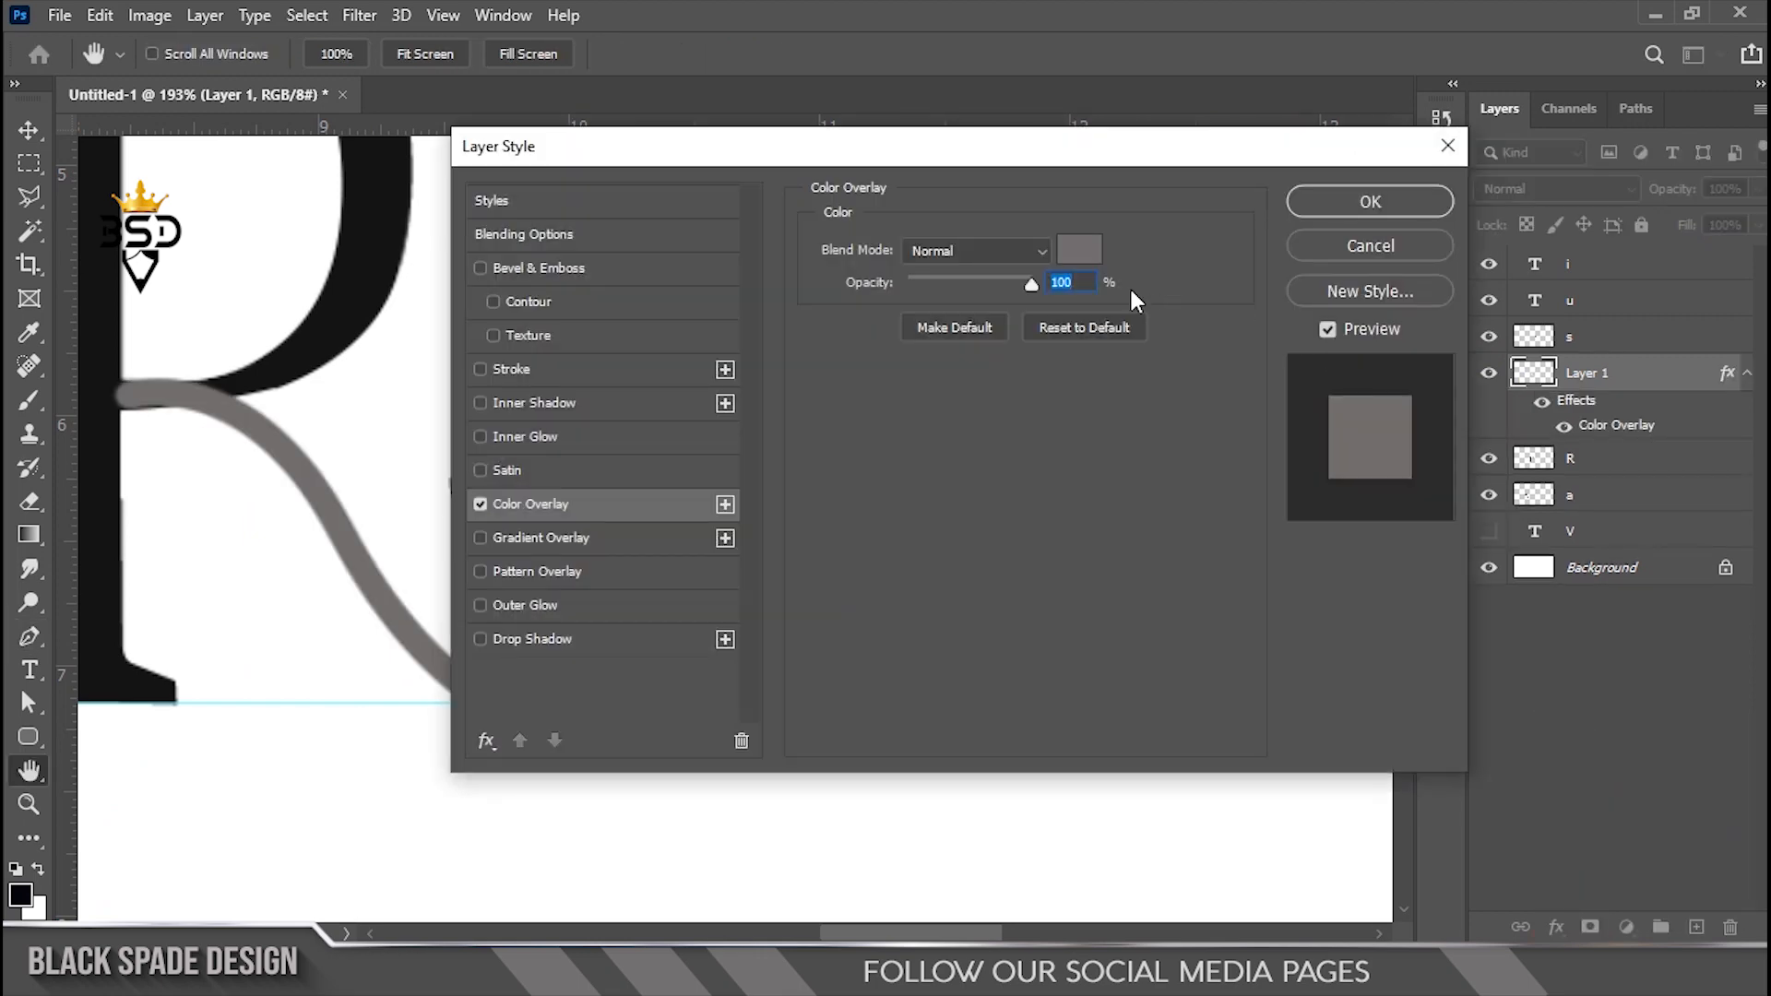
click(1081, 246)
drag(1174, 522, 1085, 710)
click(1668, 365)
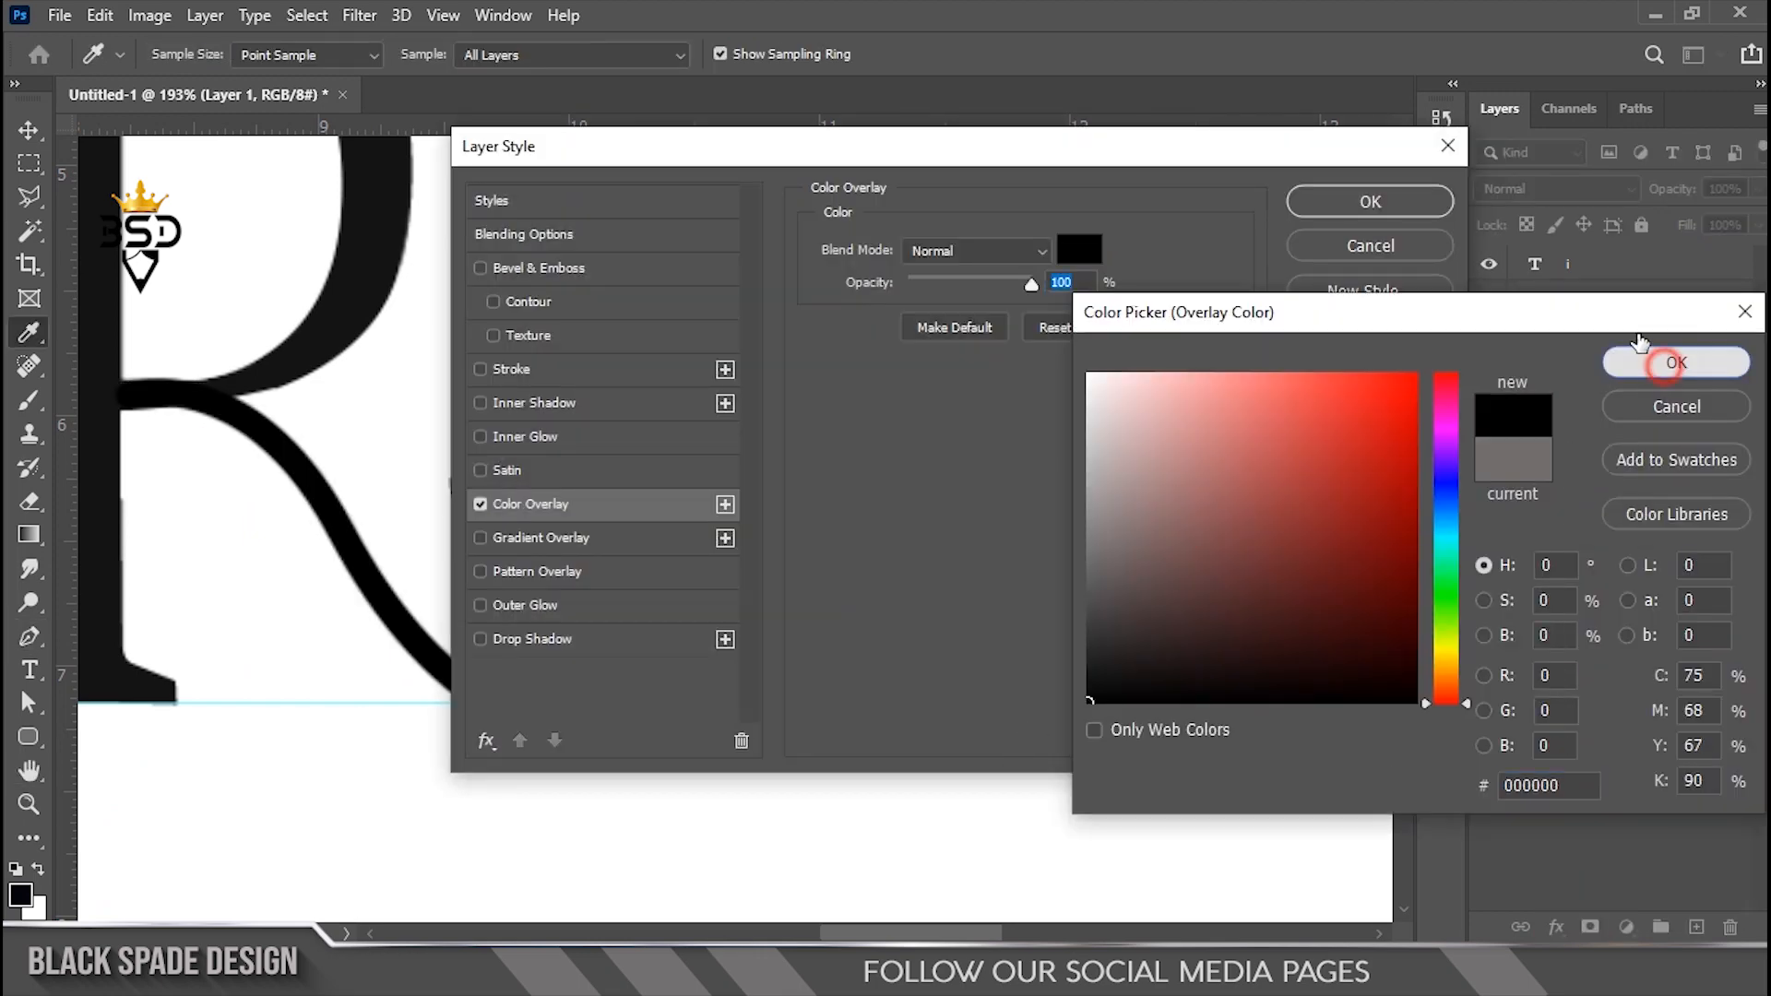
click(1391, 202)
Select the Pen path of the stroked curve with the Path Selection tool and delete it
alt+scroll(731, 680, down, 2)
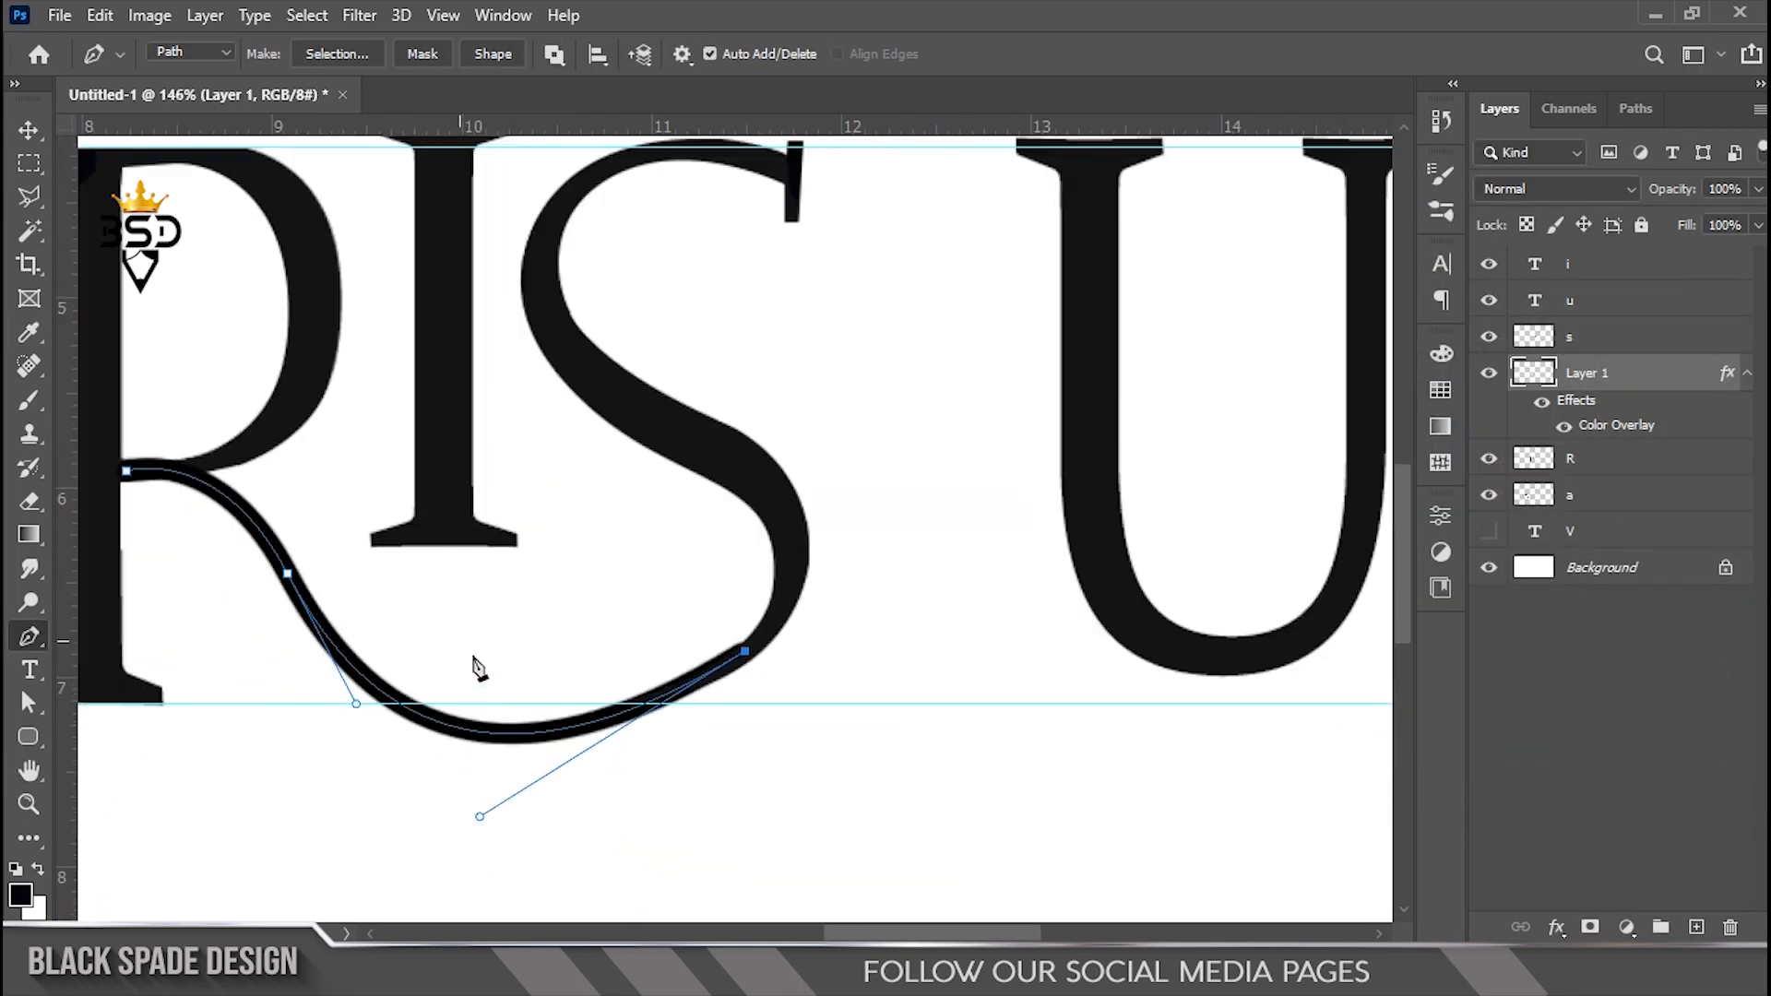
alt+scroll(368, 657, up, 2)
drag(369, 658, 573, 664)
click(28, 706)
drag(476, 564, 476, 706)
key(Delete)
alt+scroll(1021, 671, up, 2)
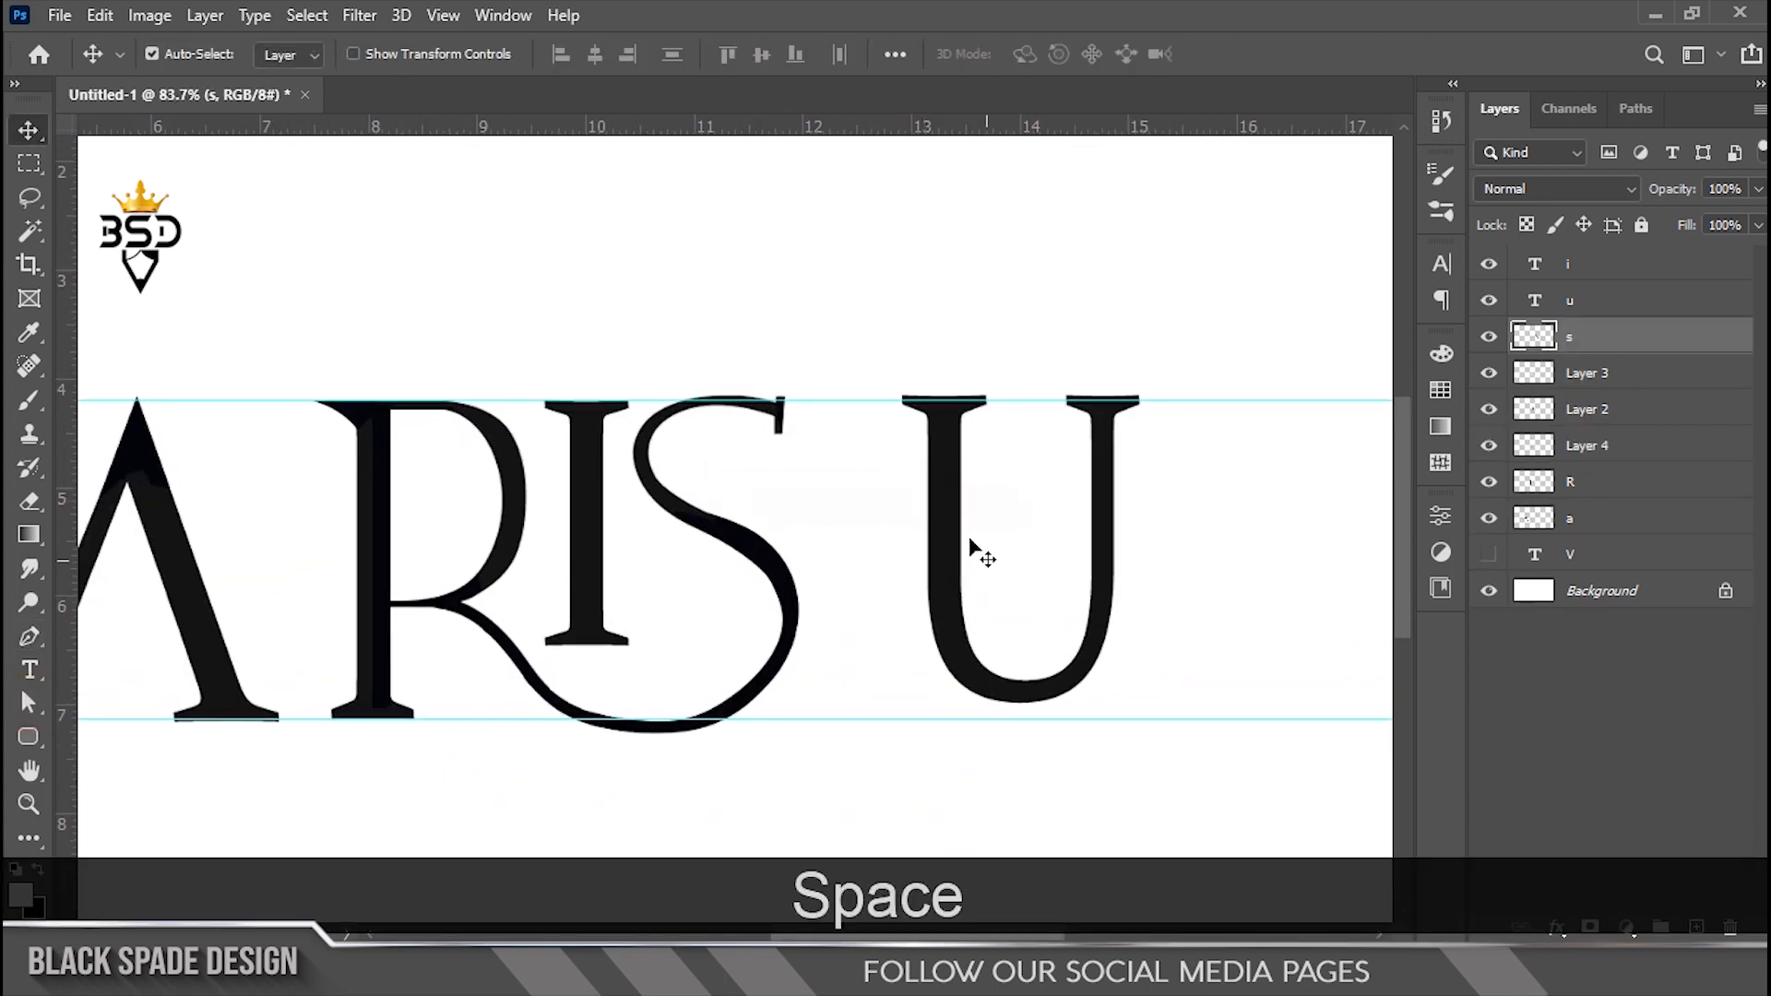
Select the u layer and move the U left toward the S, with its serifs at the upper guide
right_click(945, 527)
click(959, 542)
drag(945, 616, 928, 613)
key(ctrl)
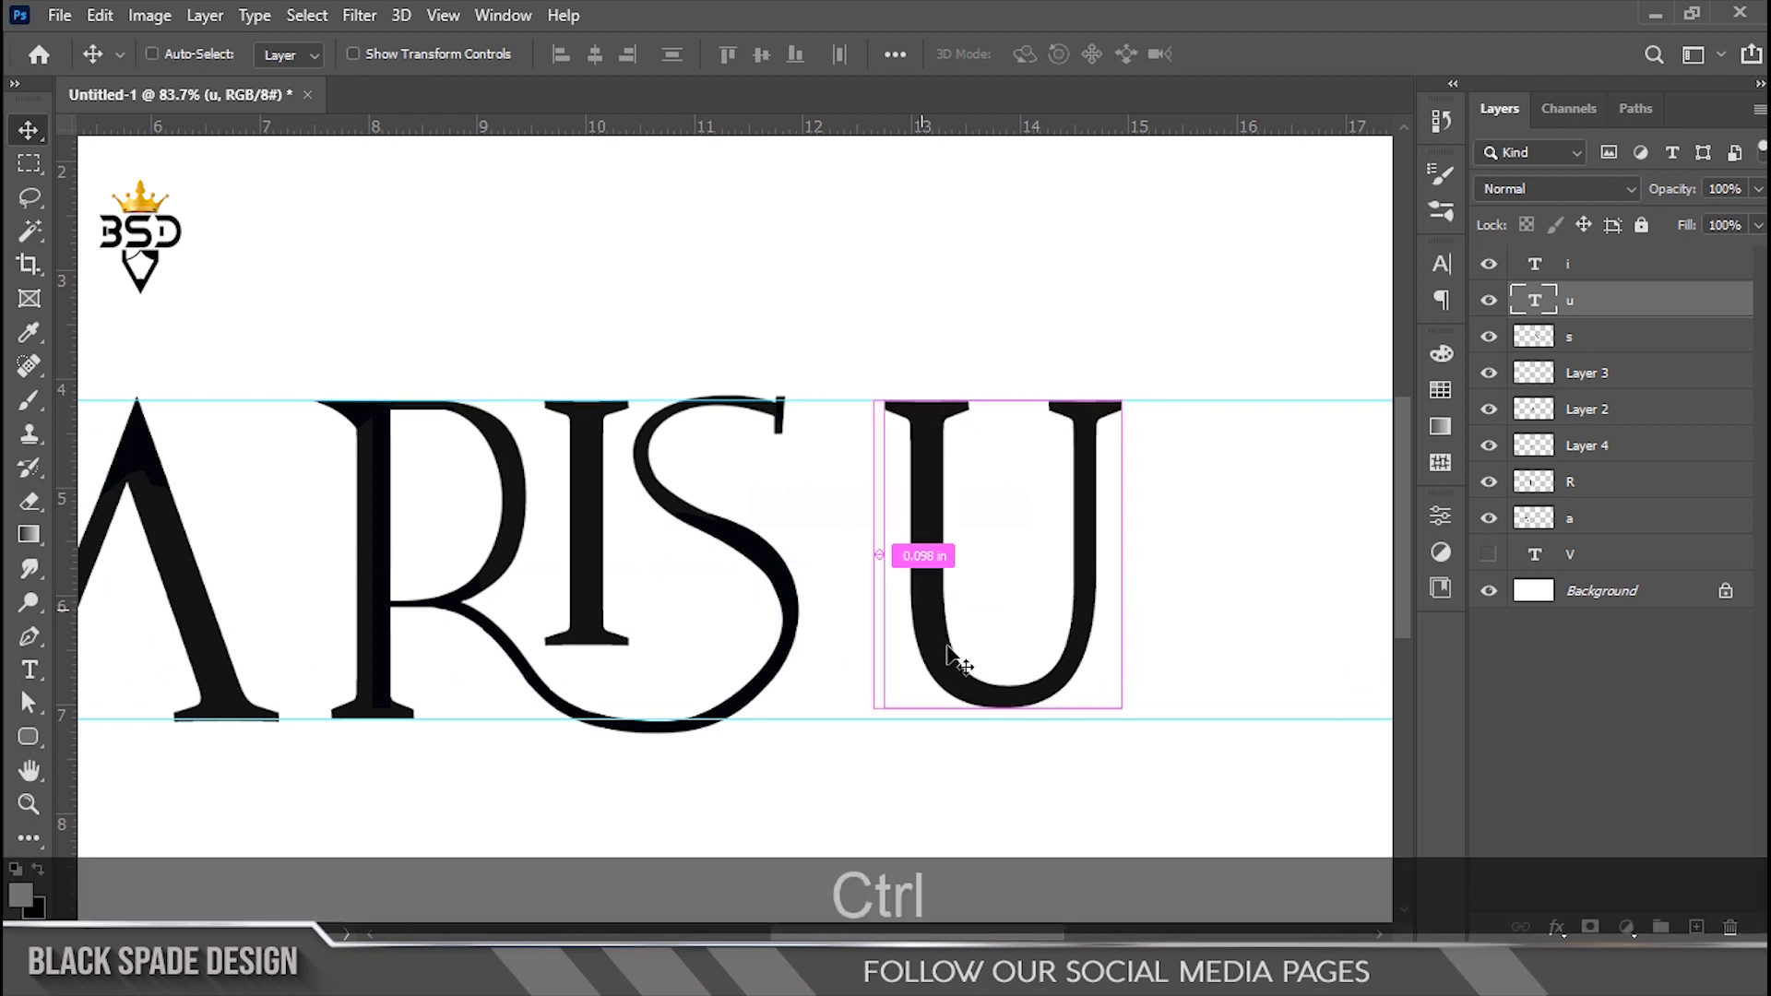
Free Transform the U to 120.56% width and 103.49% height so that it fits between the two guides
key(ctrl+t)
mouse_move(997, 808)
mouse_down()
mouse_move(1003, 830)
mouse_move(980, 830)
mouse_up()
scroll(1025, 826, up, 3)
drag(815, 459, 742, 461)
drag(1163, 465, 1183, 472)
scroll(907, 389, up, 3)
drag(901, 358, 877, 581)
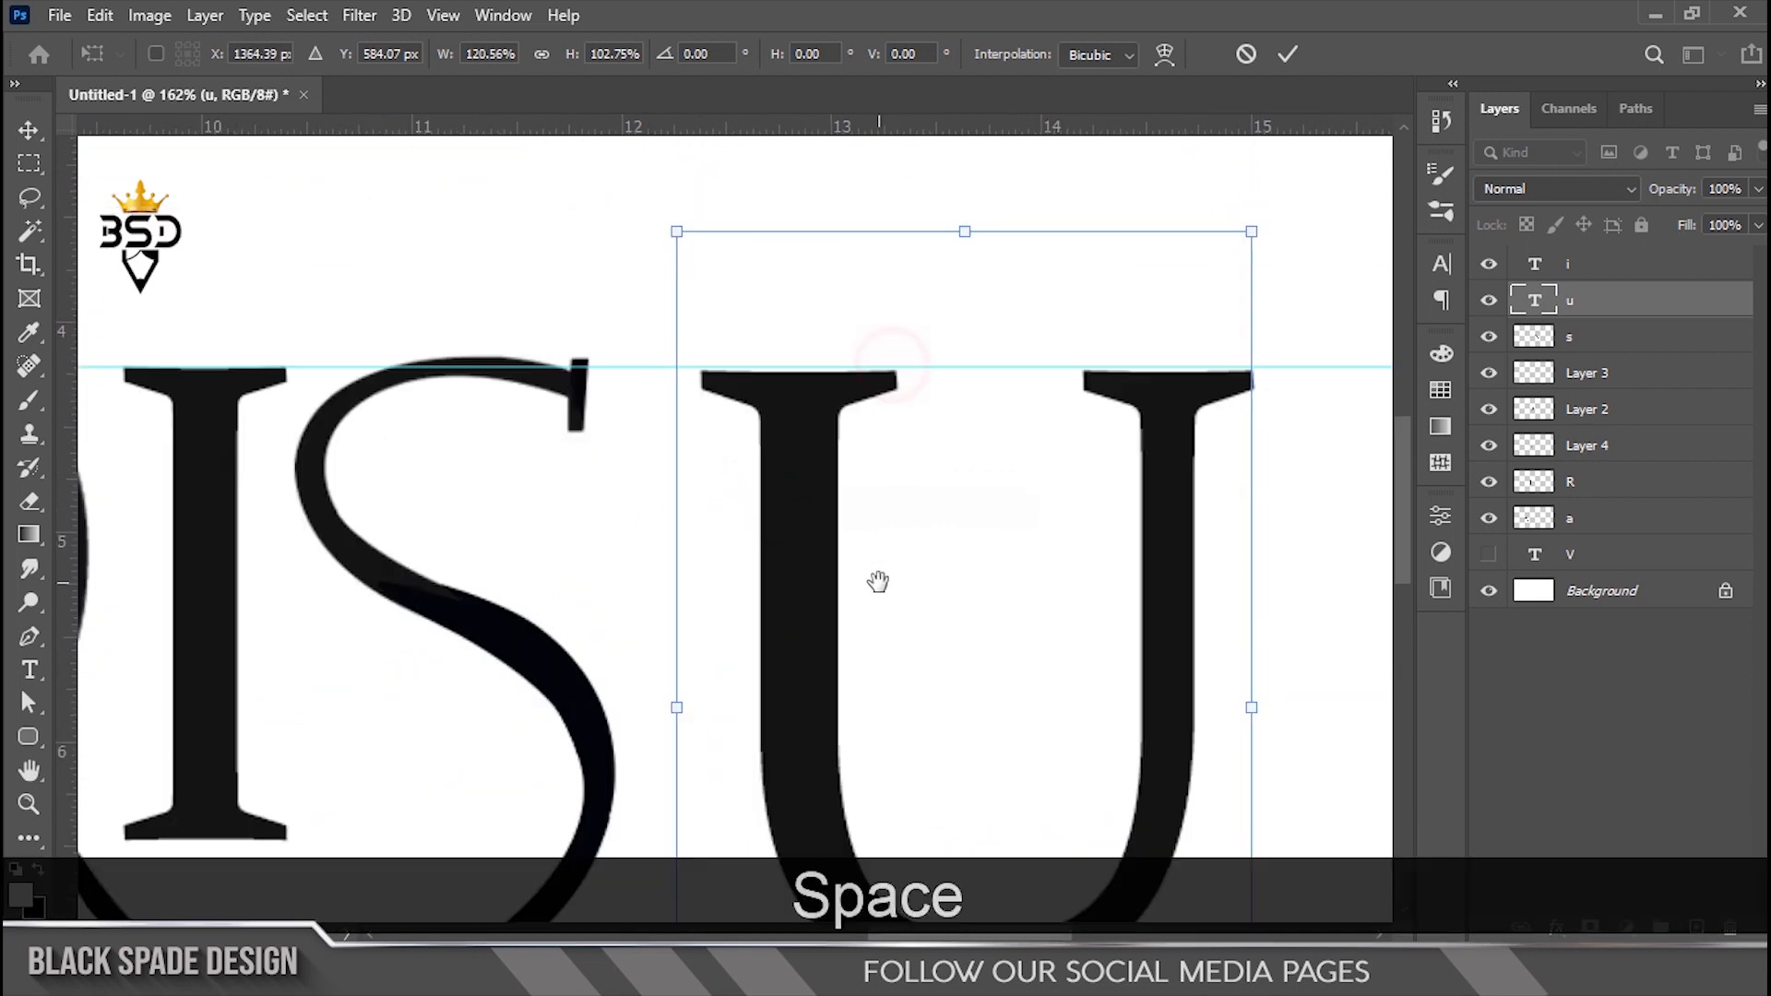
scroll(954, 275, up, 3)
drag(965, 224, 965, 213)
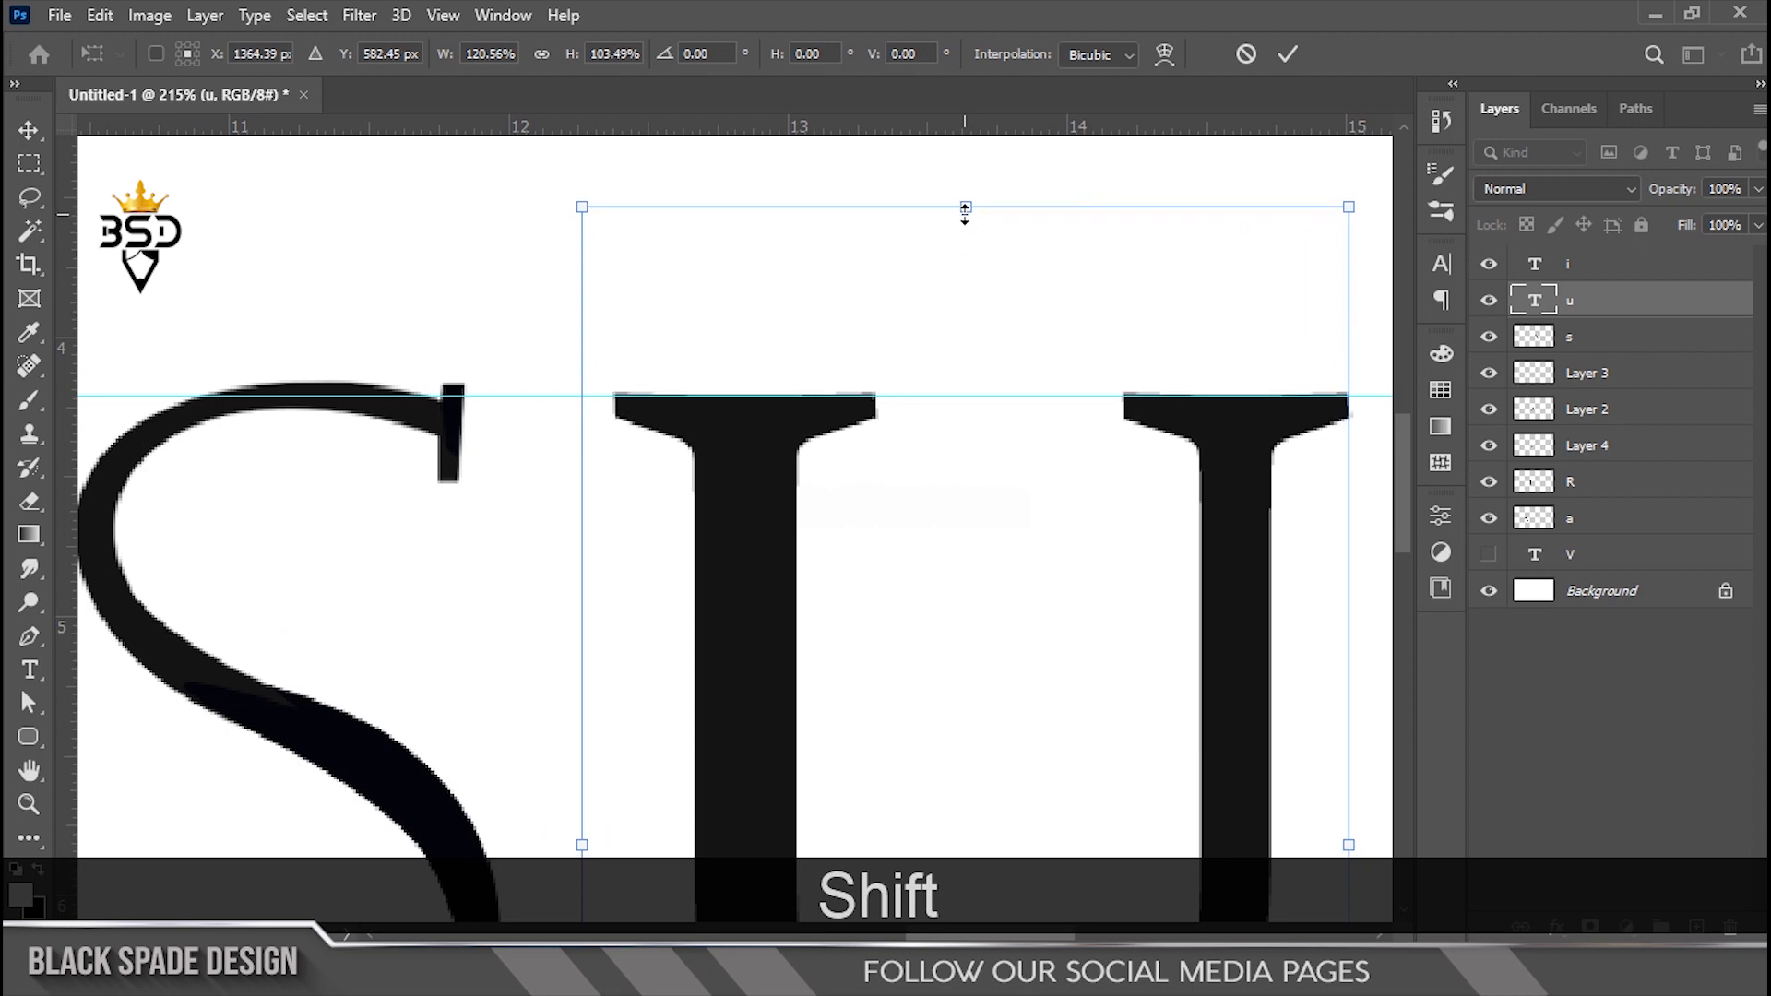
key(Return)
scroll(964, 212, down, 4)
scroll(992, 497, up, 1)
scroll(950, 590, down, 3)
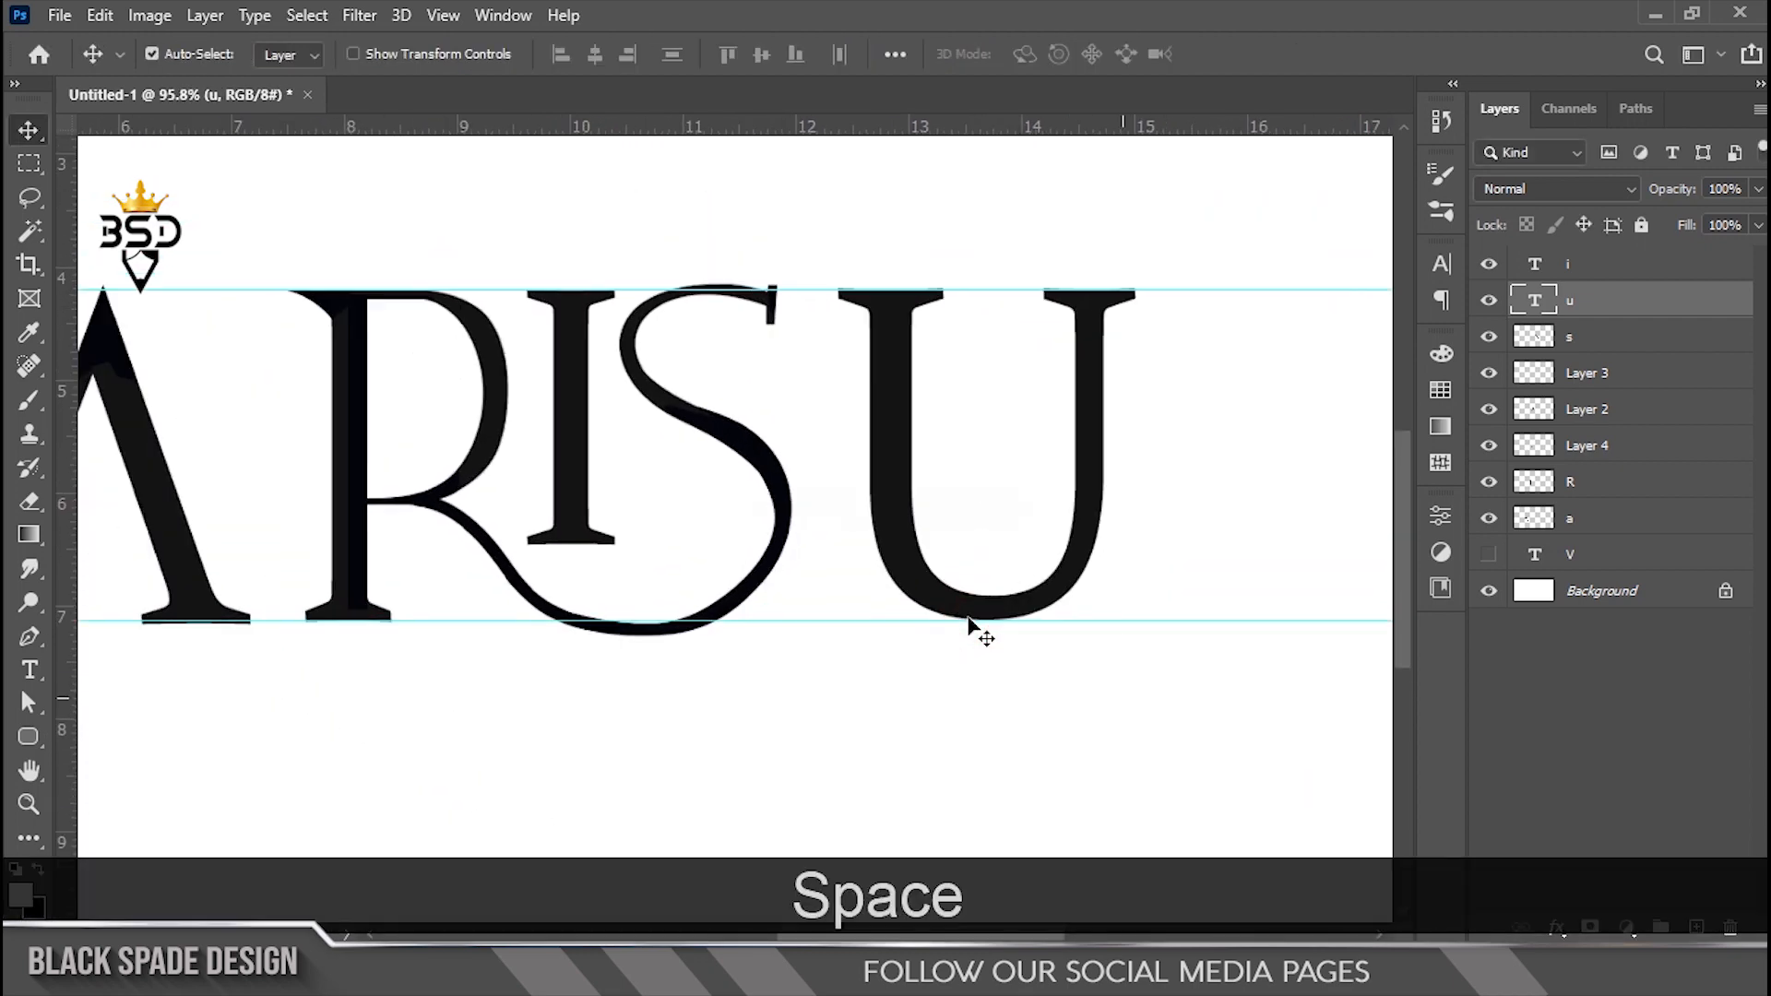
scroll(956, 648, up, 1)
scroll(1007, 616, up, 3)
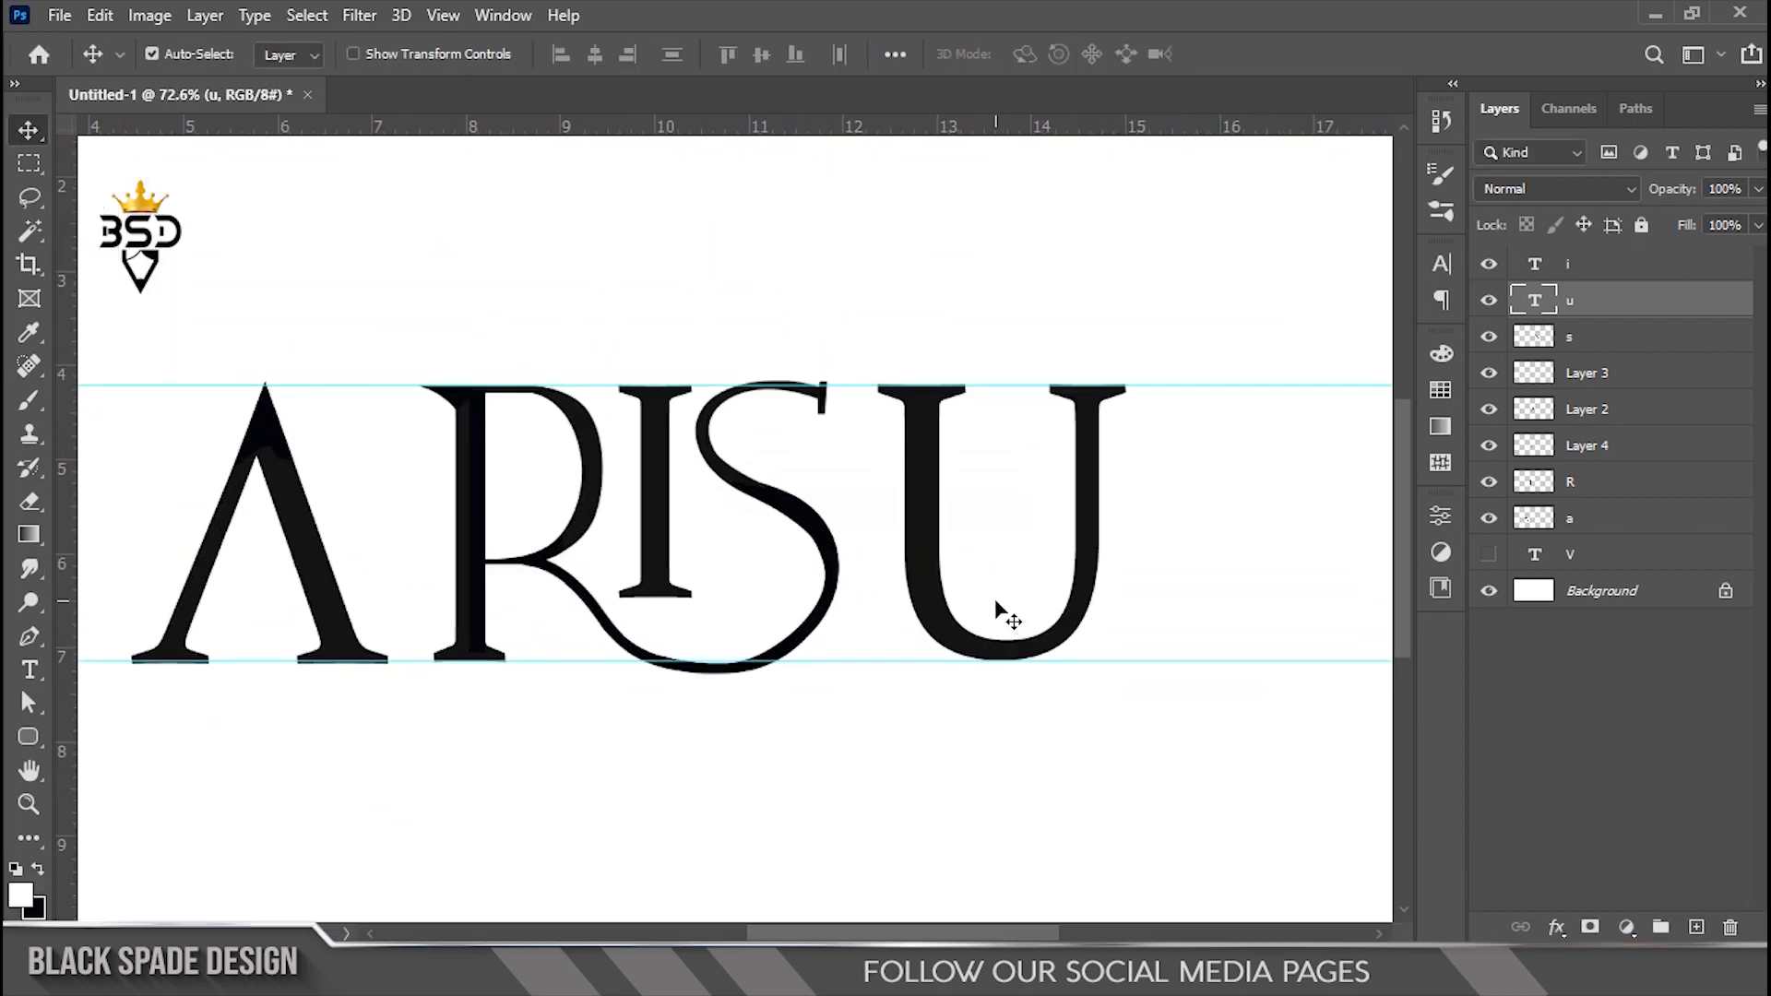
scroll(939, 604, up, 1)
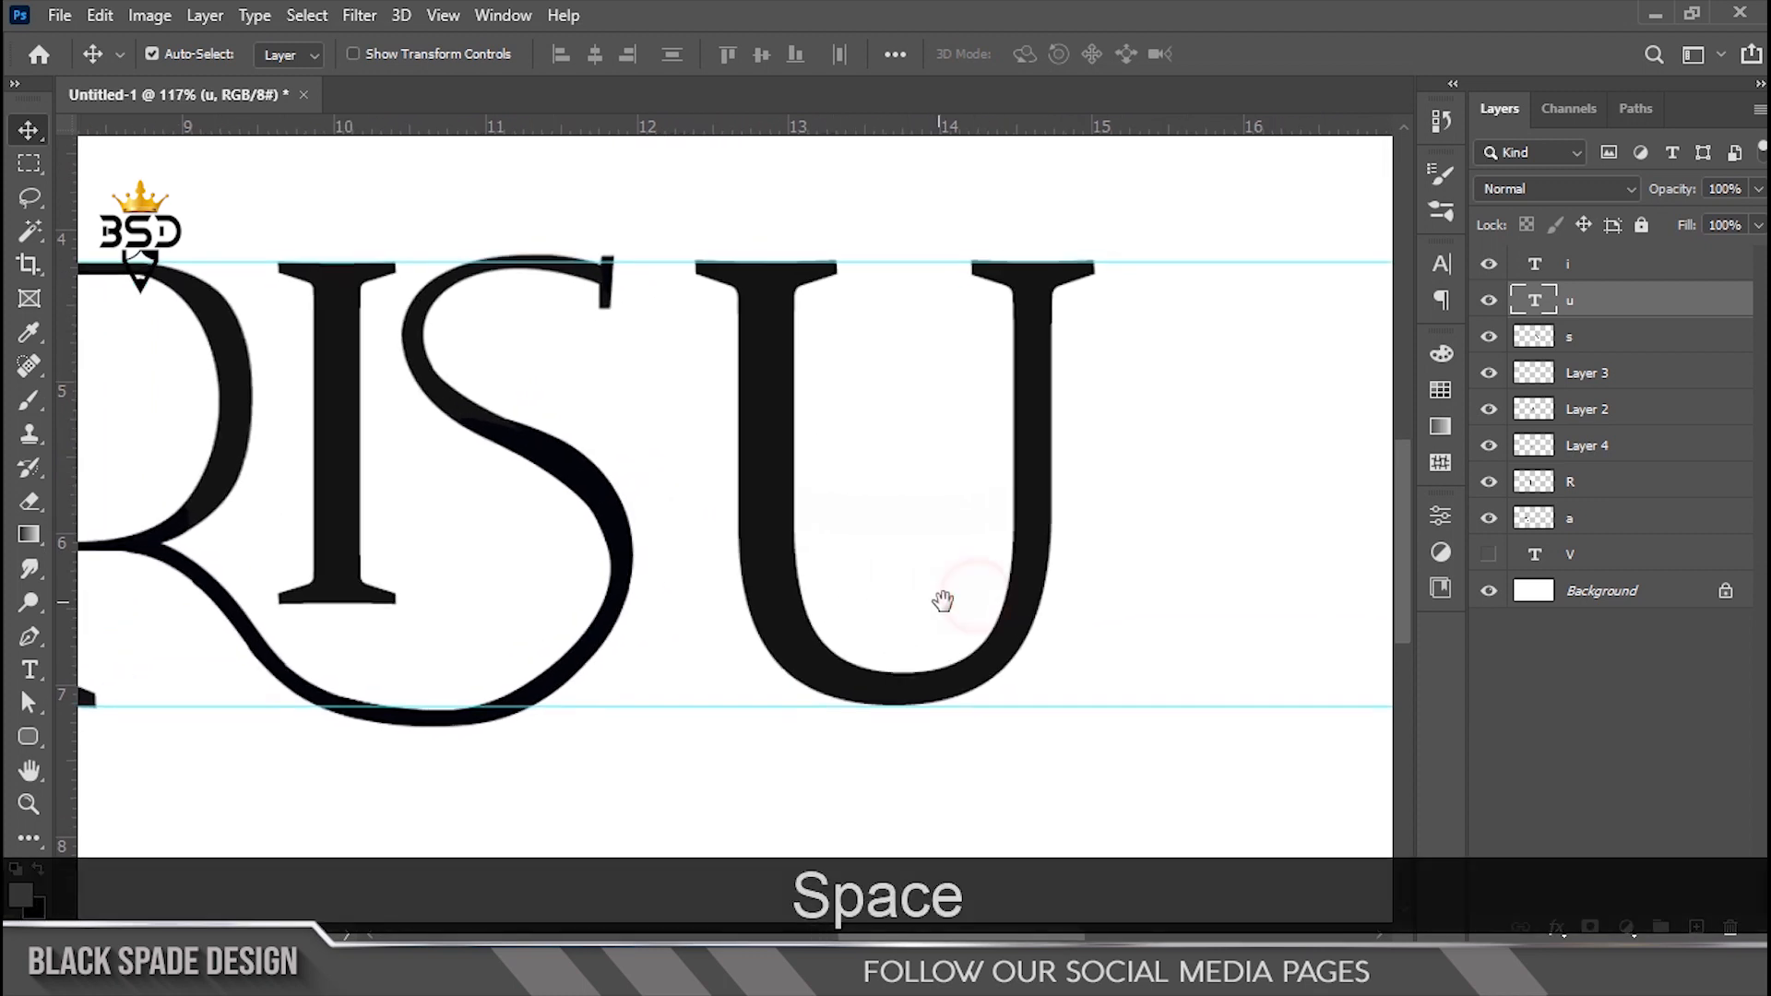
drag(941, 602, 891, 610)
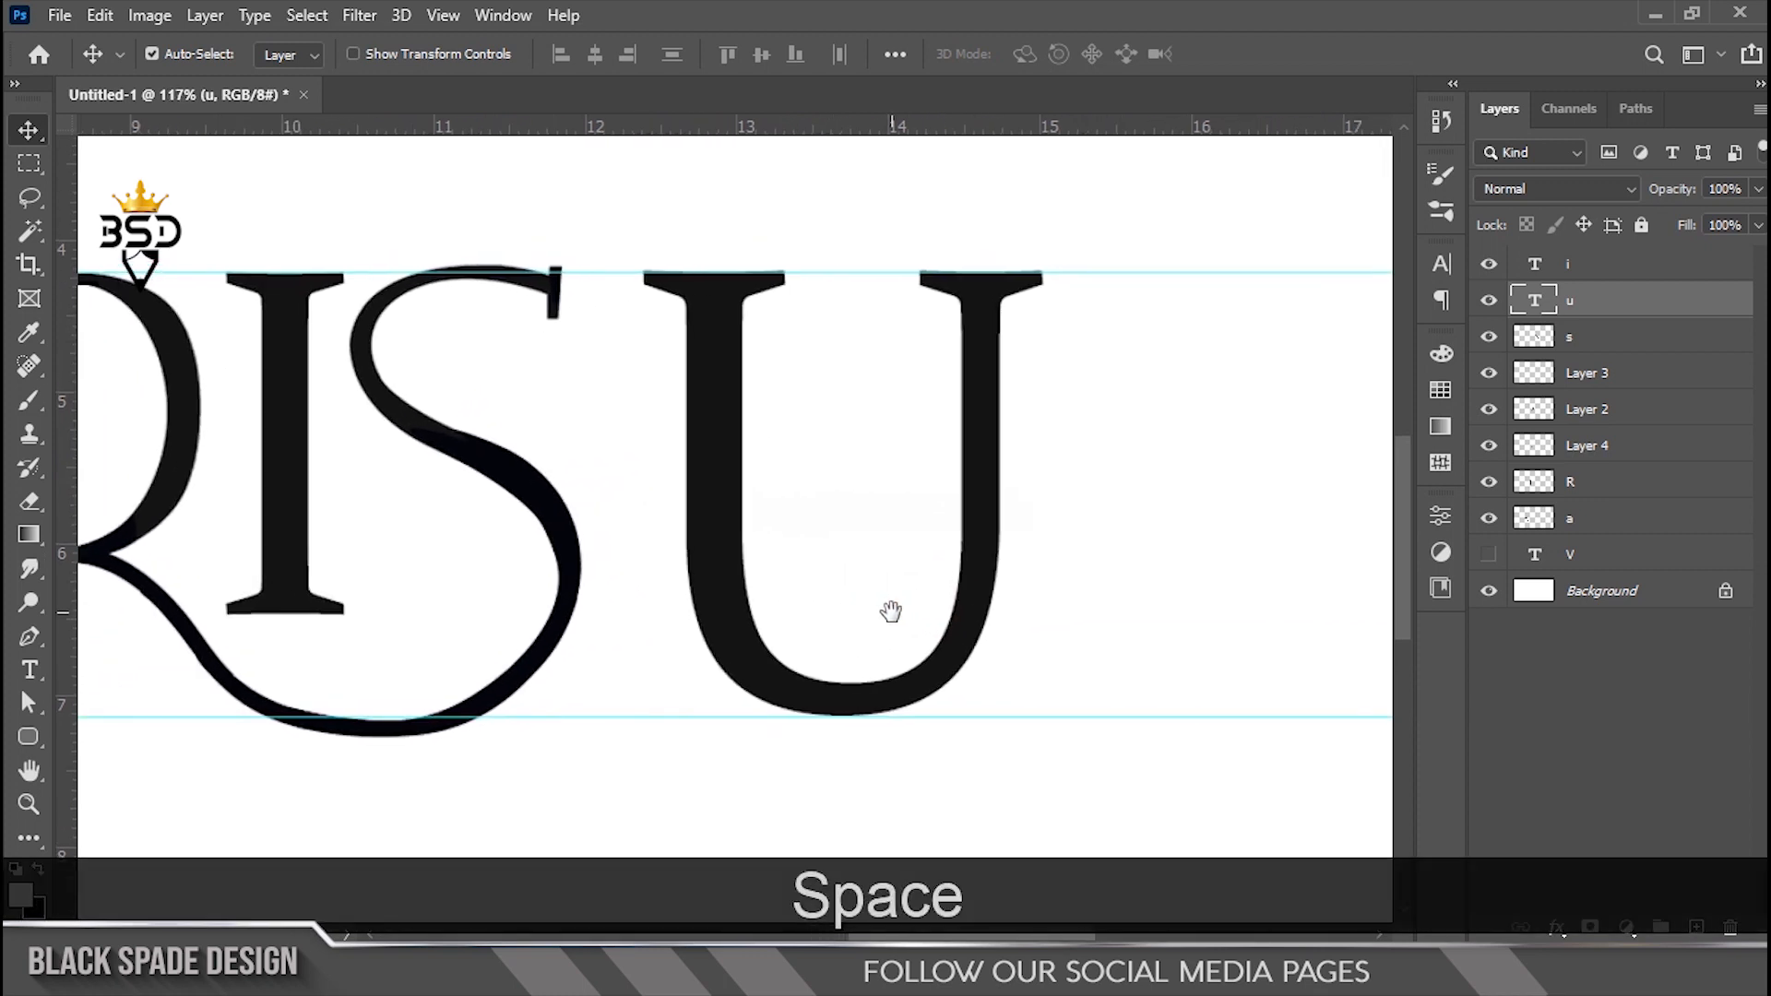
Move the U slightly upward so that its serifs sit just above the upper guide
scroll(895, 614, down, 4)
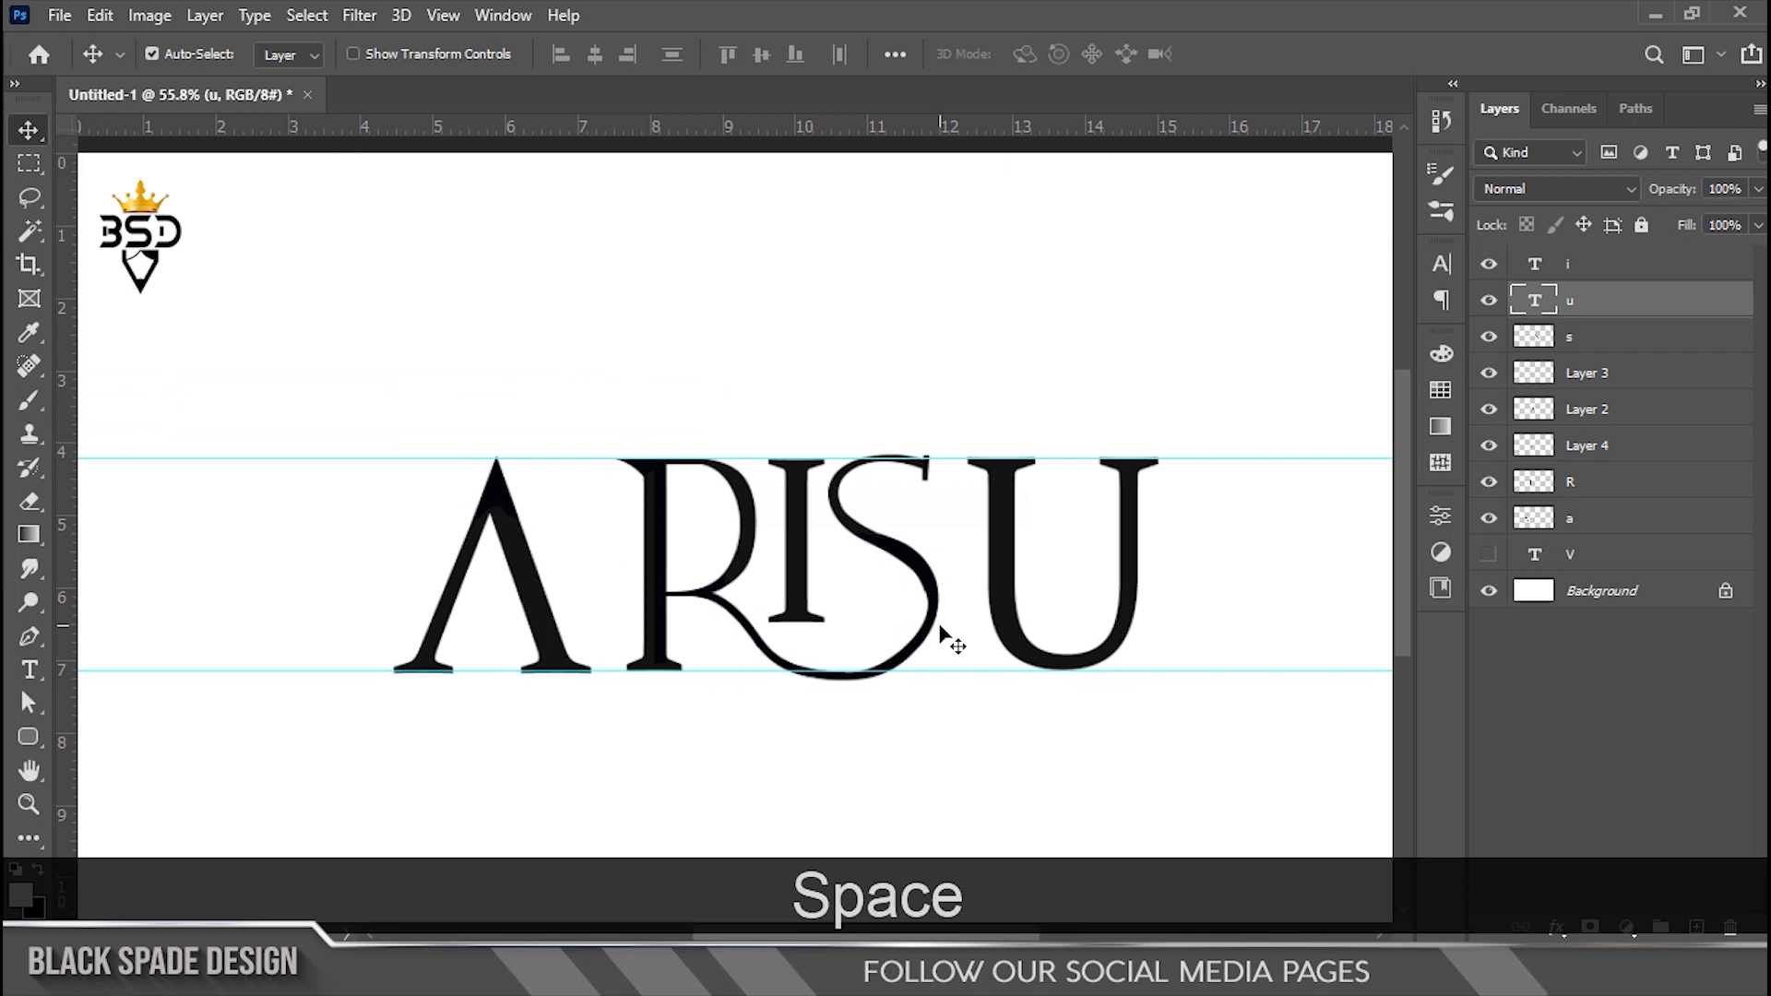
scroll(940, 631, up, 6)
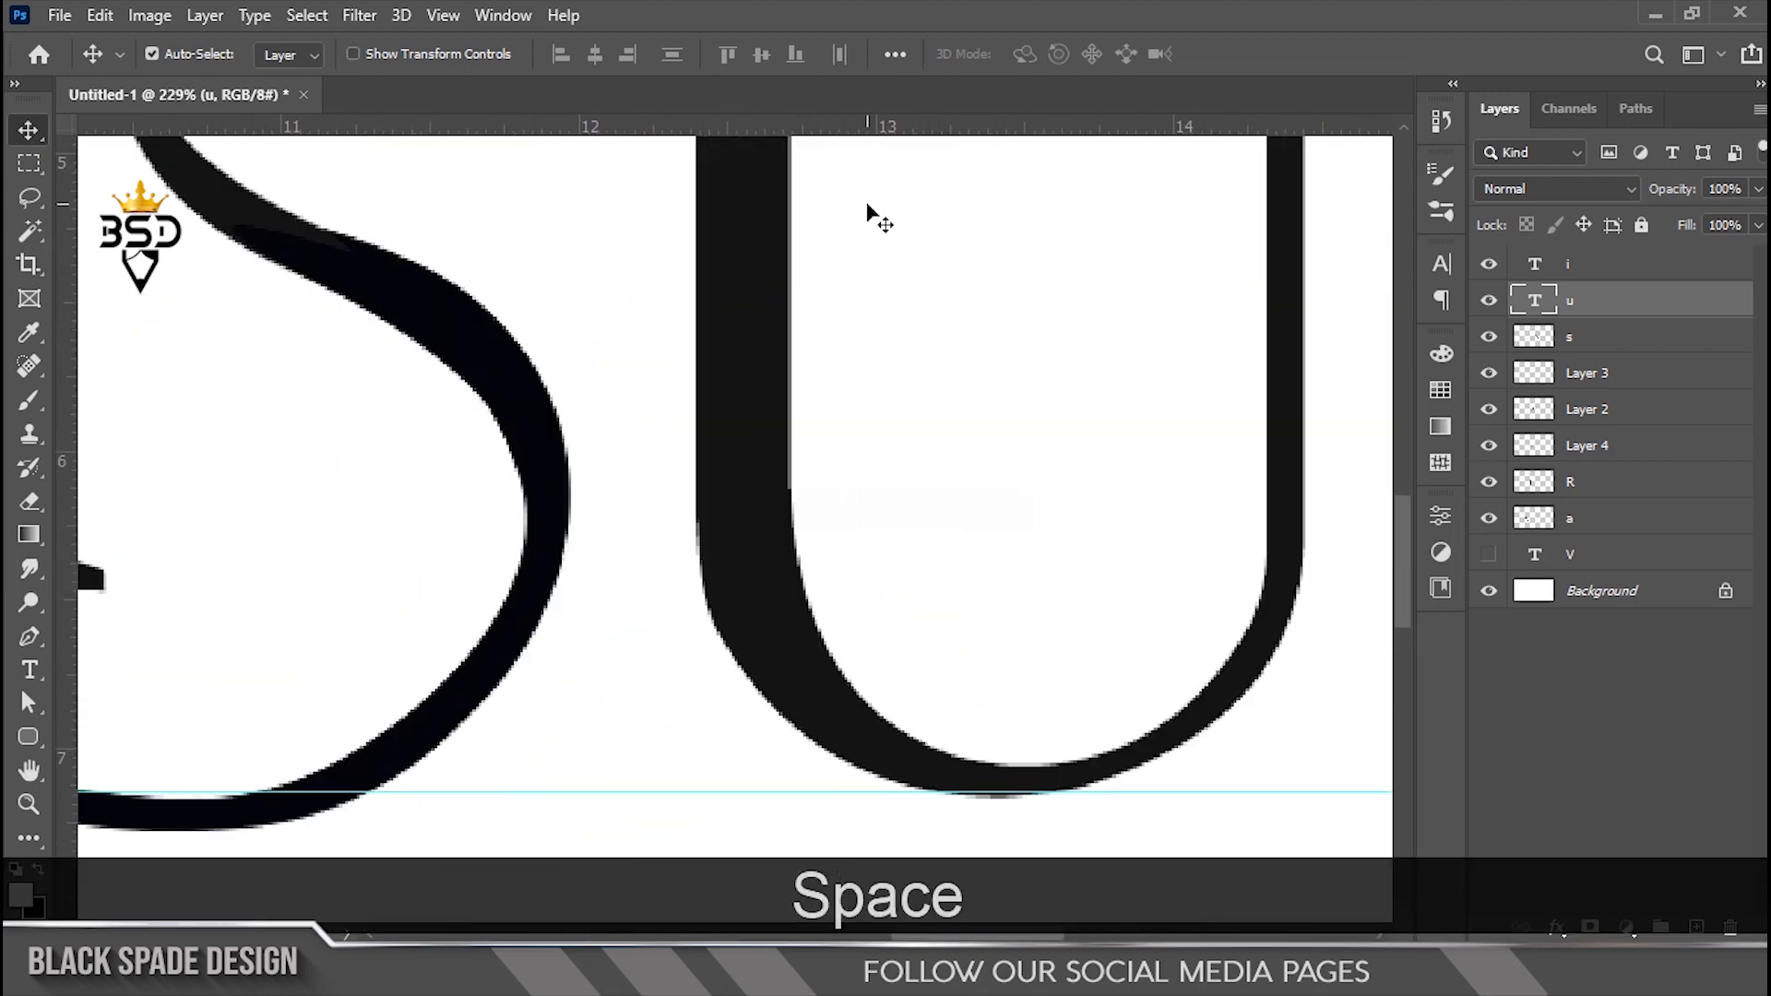
scroll(830, 553, down, 4)
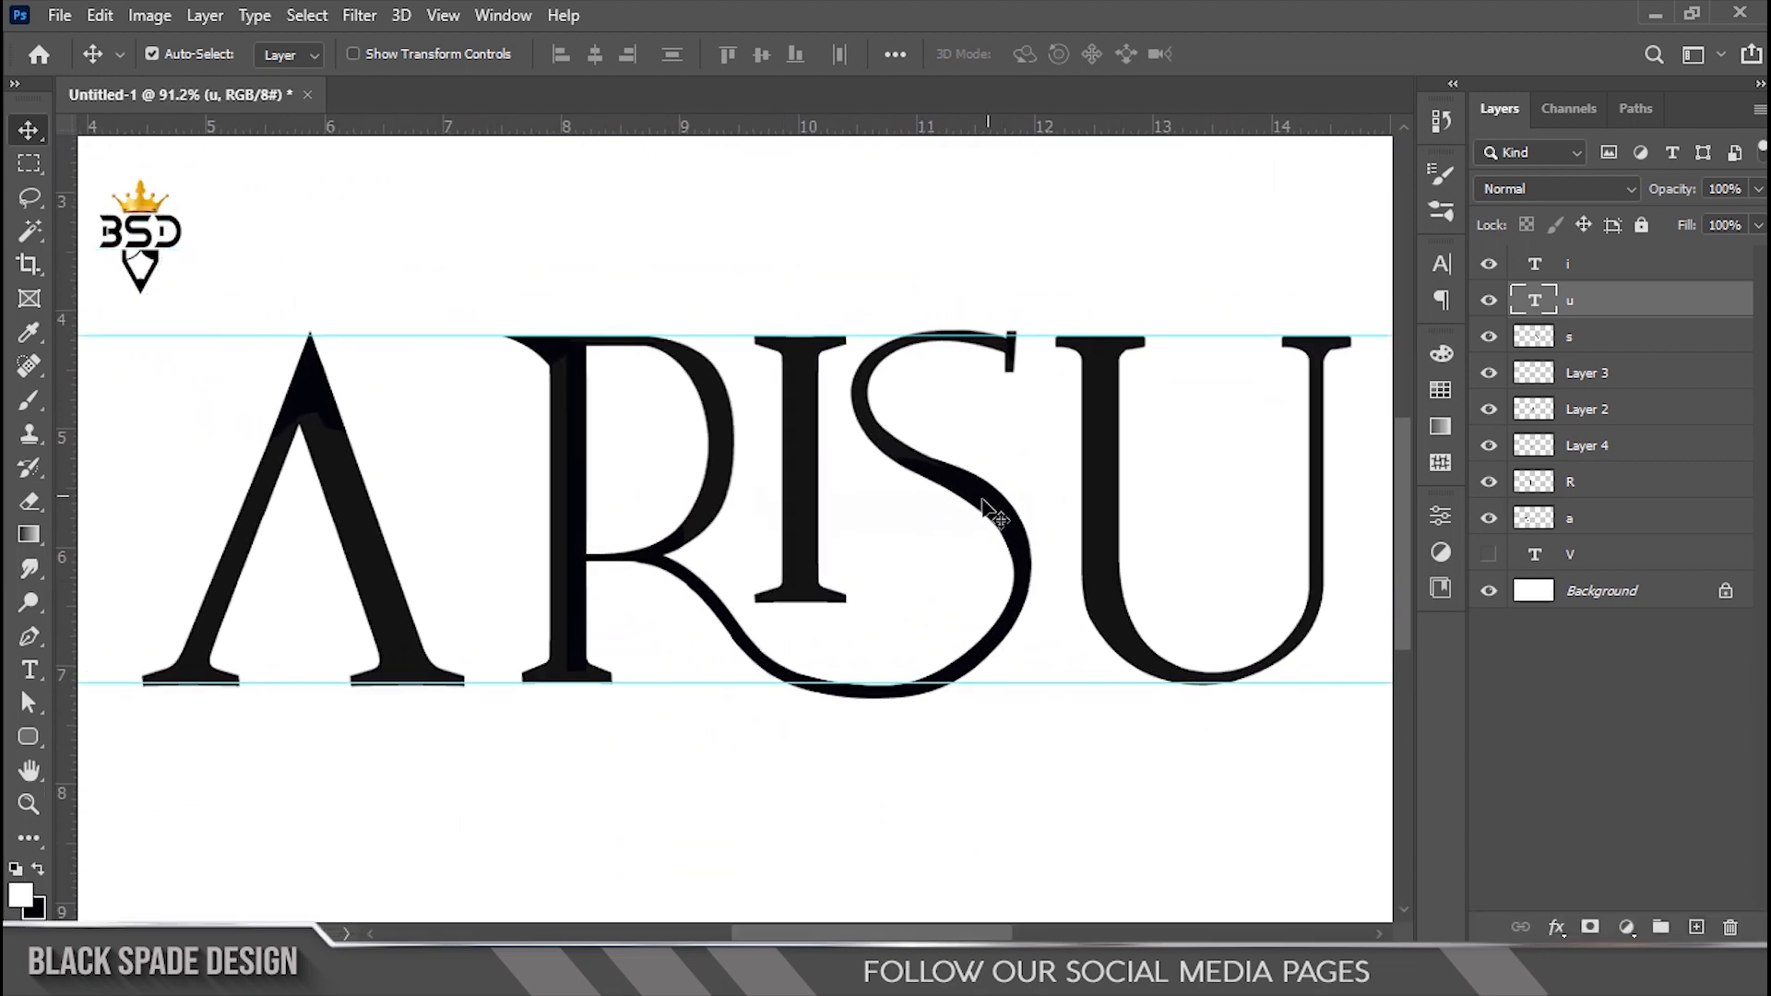
scroll(992, 505, up, 3)
scroll(407, 716, up, 1)
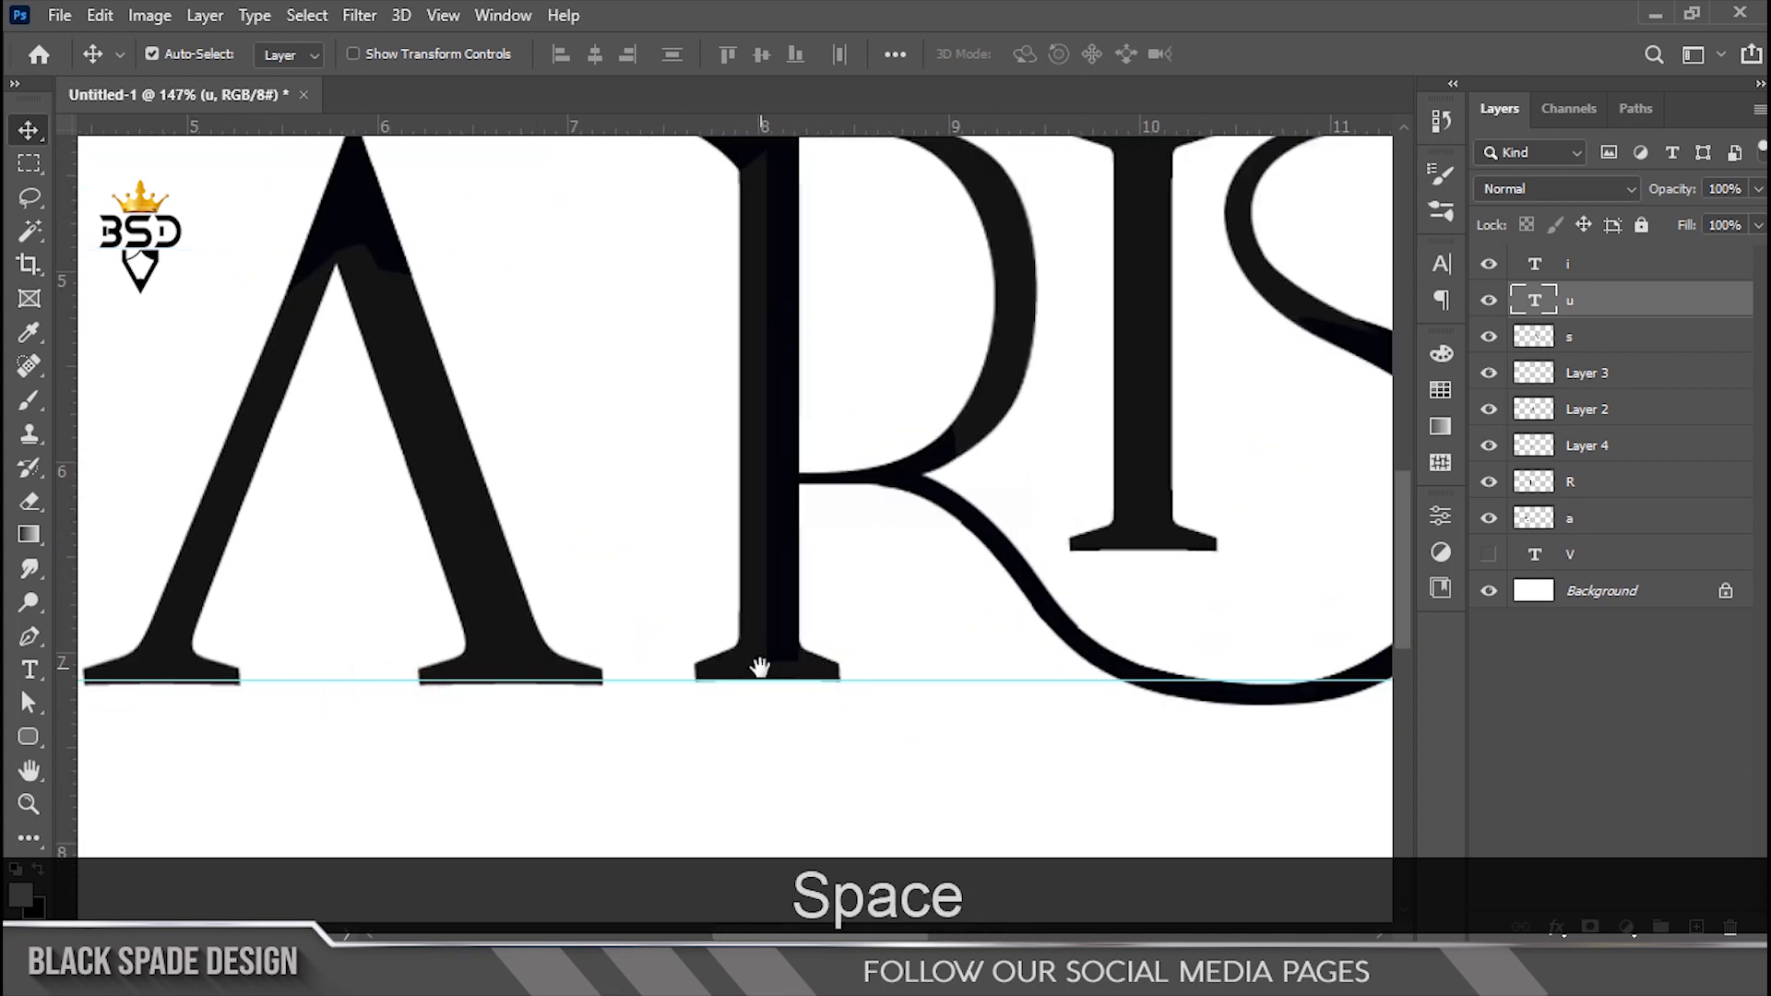
scroll(760, 669, up, 4)
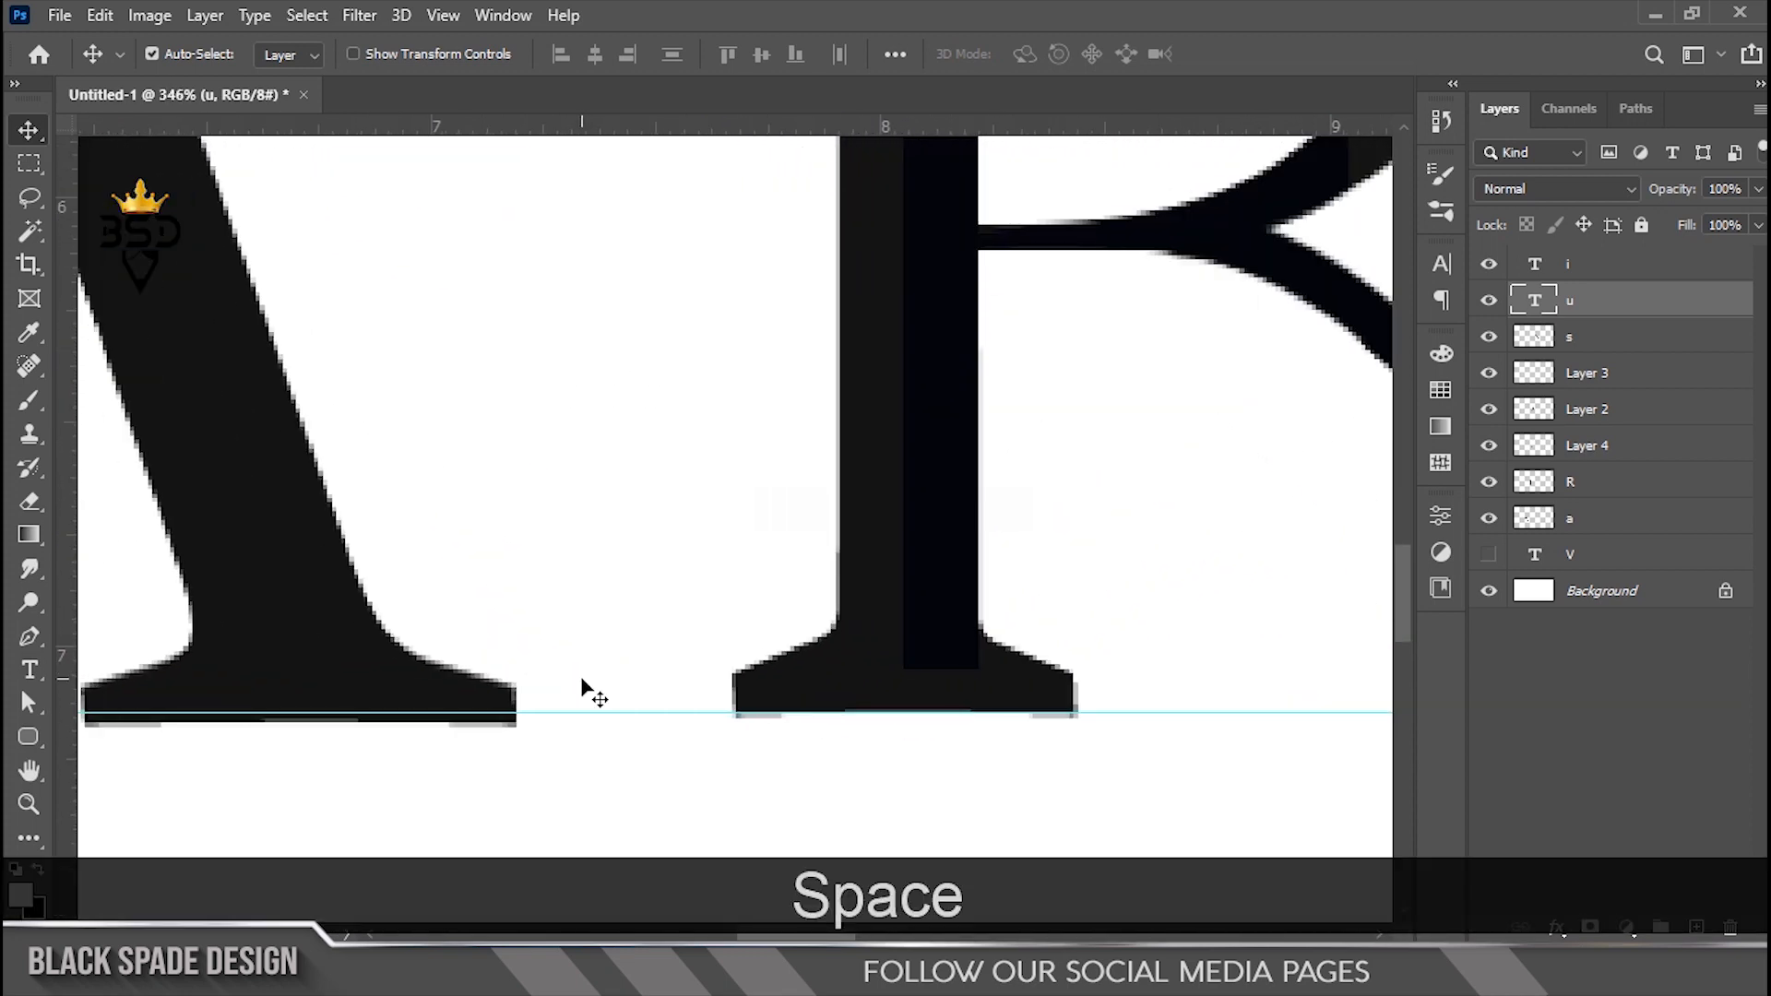
scroll(581, 688, up, 1)
drag(561, 700, 561, 692)
scroll(561, 692, down, 3)
drag(806, 672, 368, 646)
drag(854, 637, 580, 662)
scroll(762, 661, down, 5)
drag(381, 672, 775, 667)
Select the a layer and nudge the A right until its inner foot meets the foot of the R
right_click(448, 581)
click(465, 596)
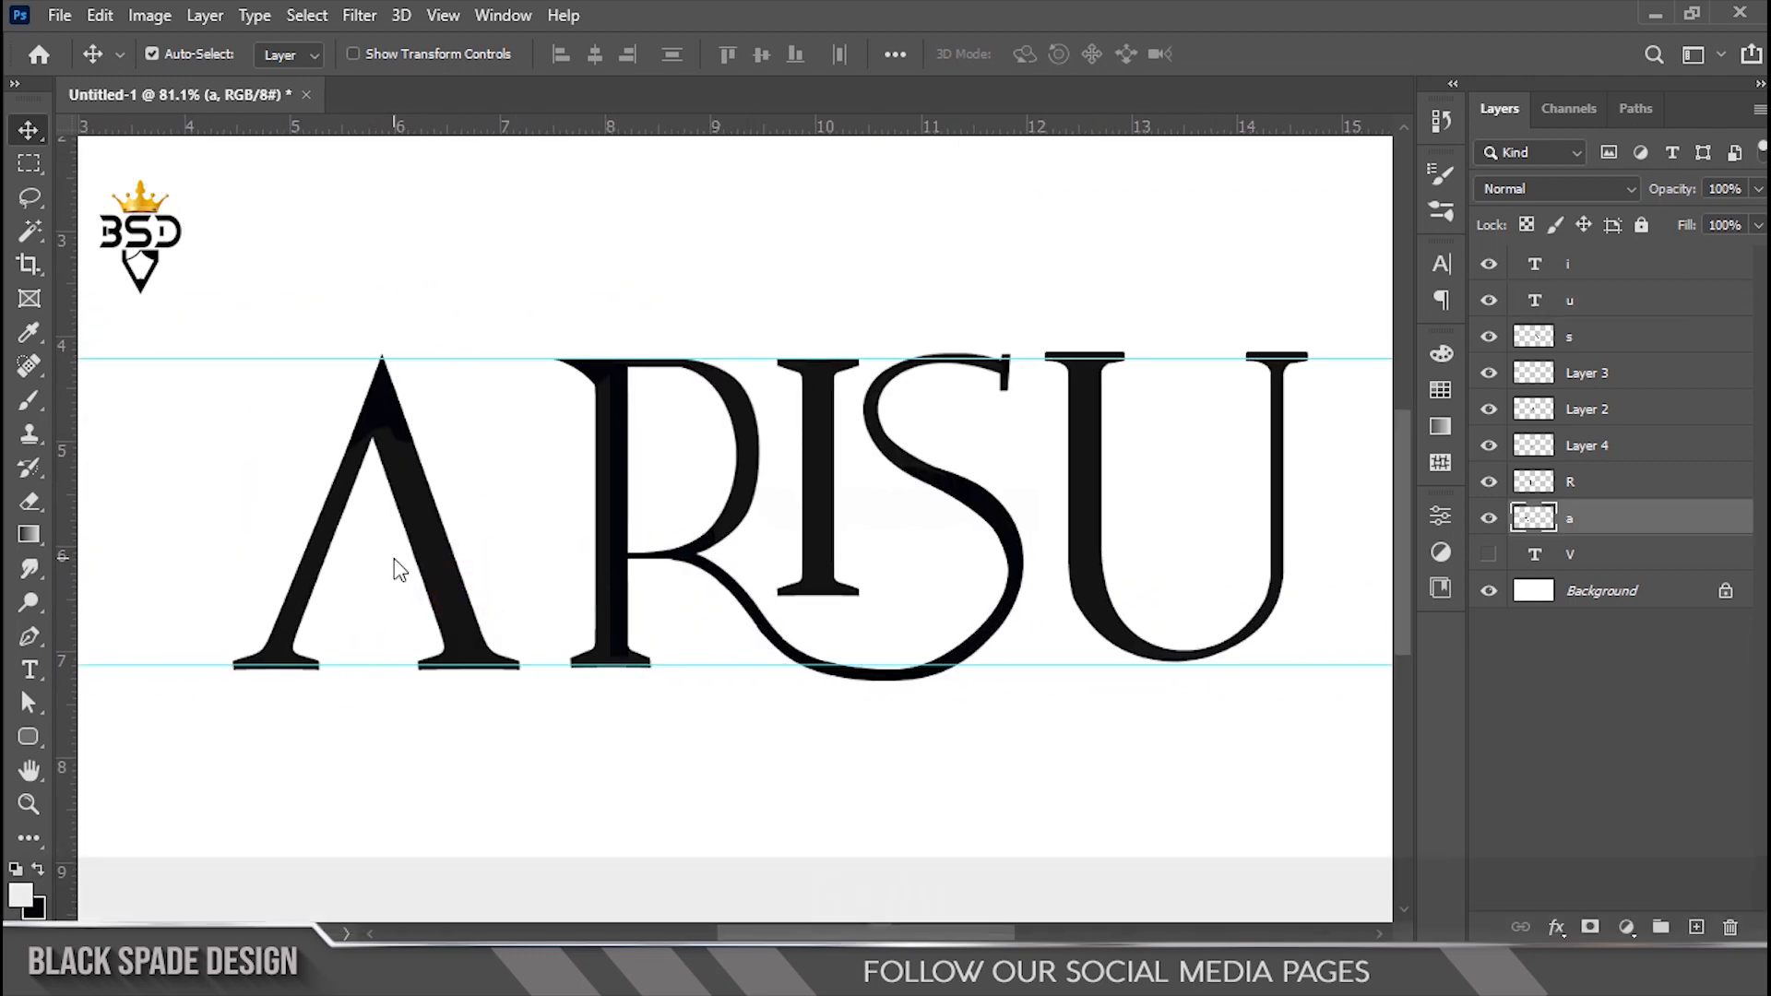
key(Right)
key(Right)
key(Right)
key(Right)
key(Right)
key(Right)
key(Right)
key(Right)
key(Right)
key(Right)
key(Right)
key(Right)
key(Right)
key(Right)
key(Right)
key(Right)
key(Right)
key(Right)
key(Right)
key(Right)
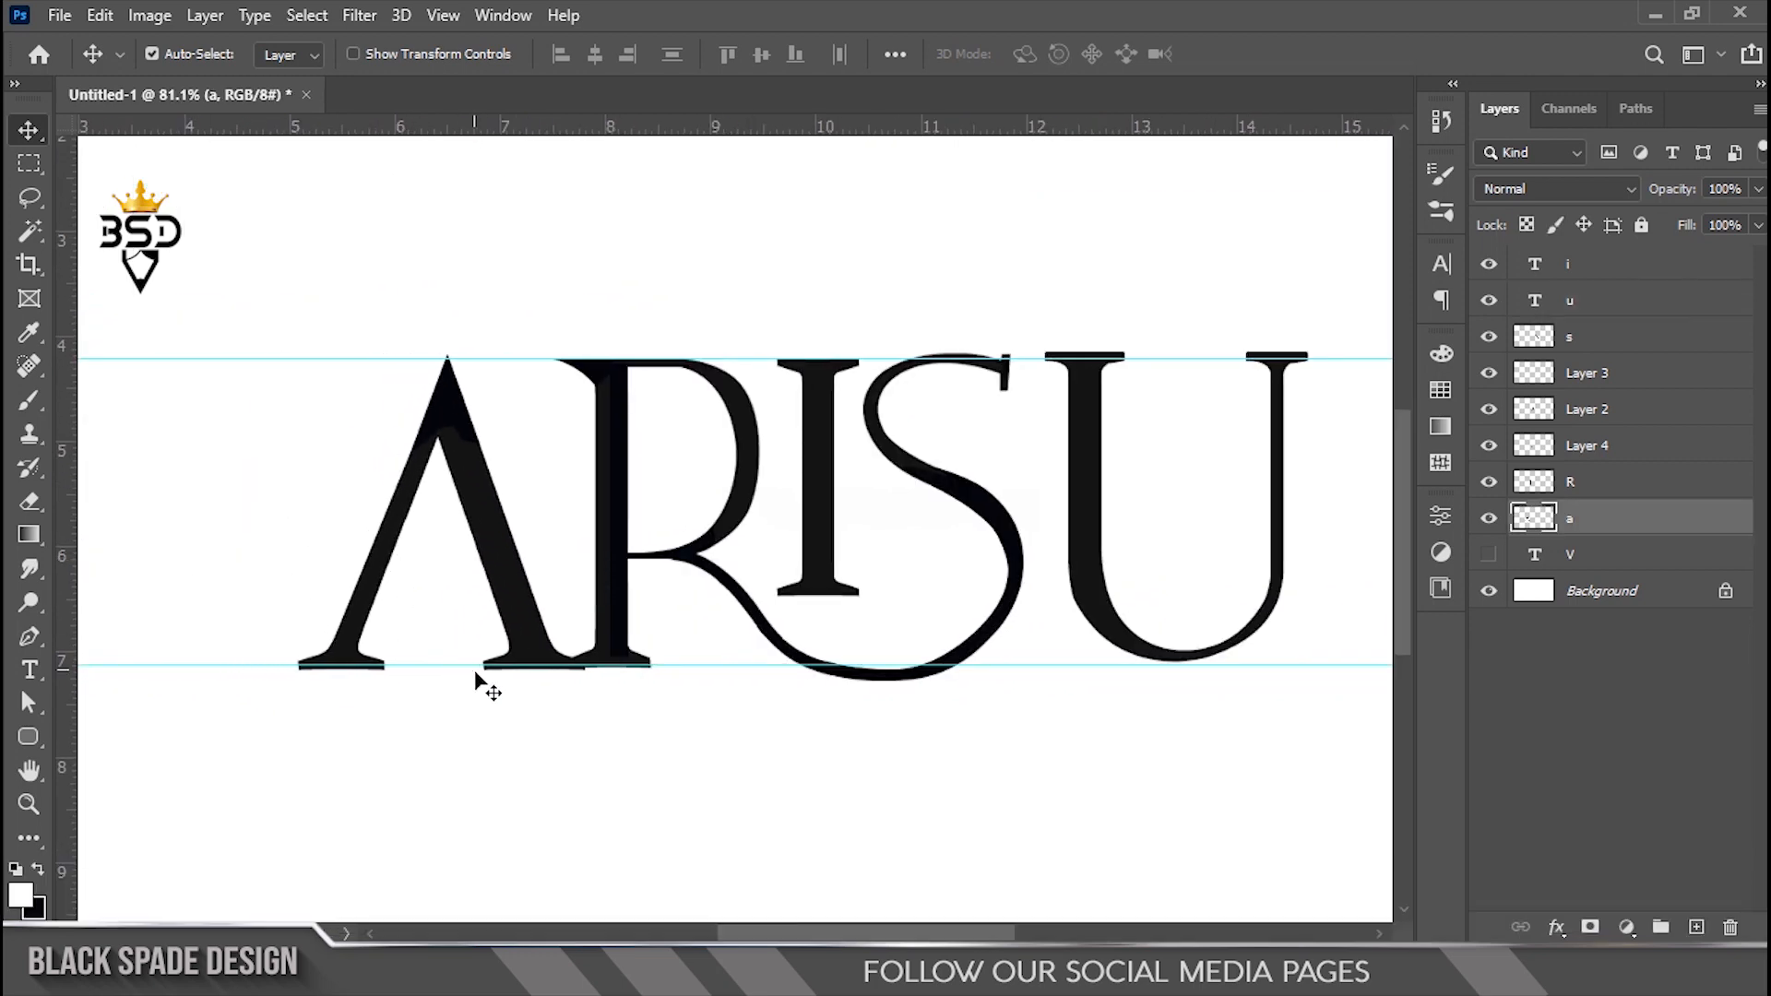
scroll(572, 585, up, 3)
scroll(572, 578, down, 4)
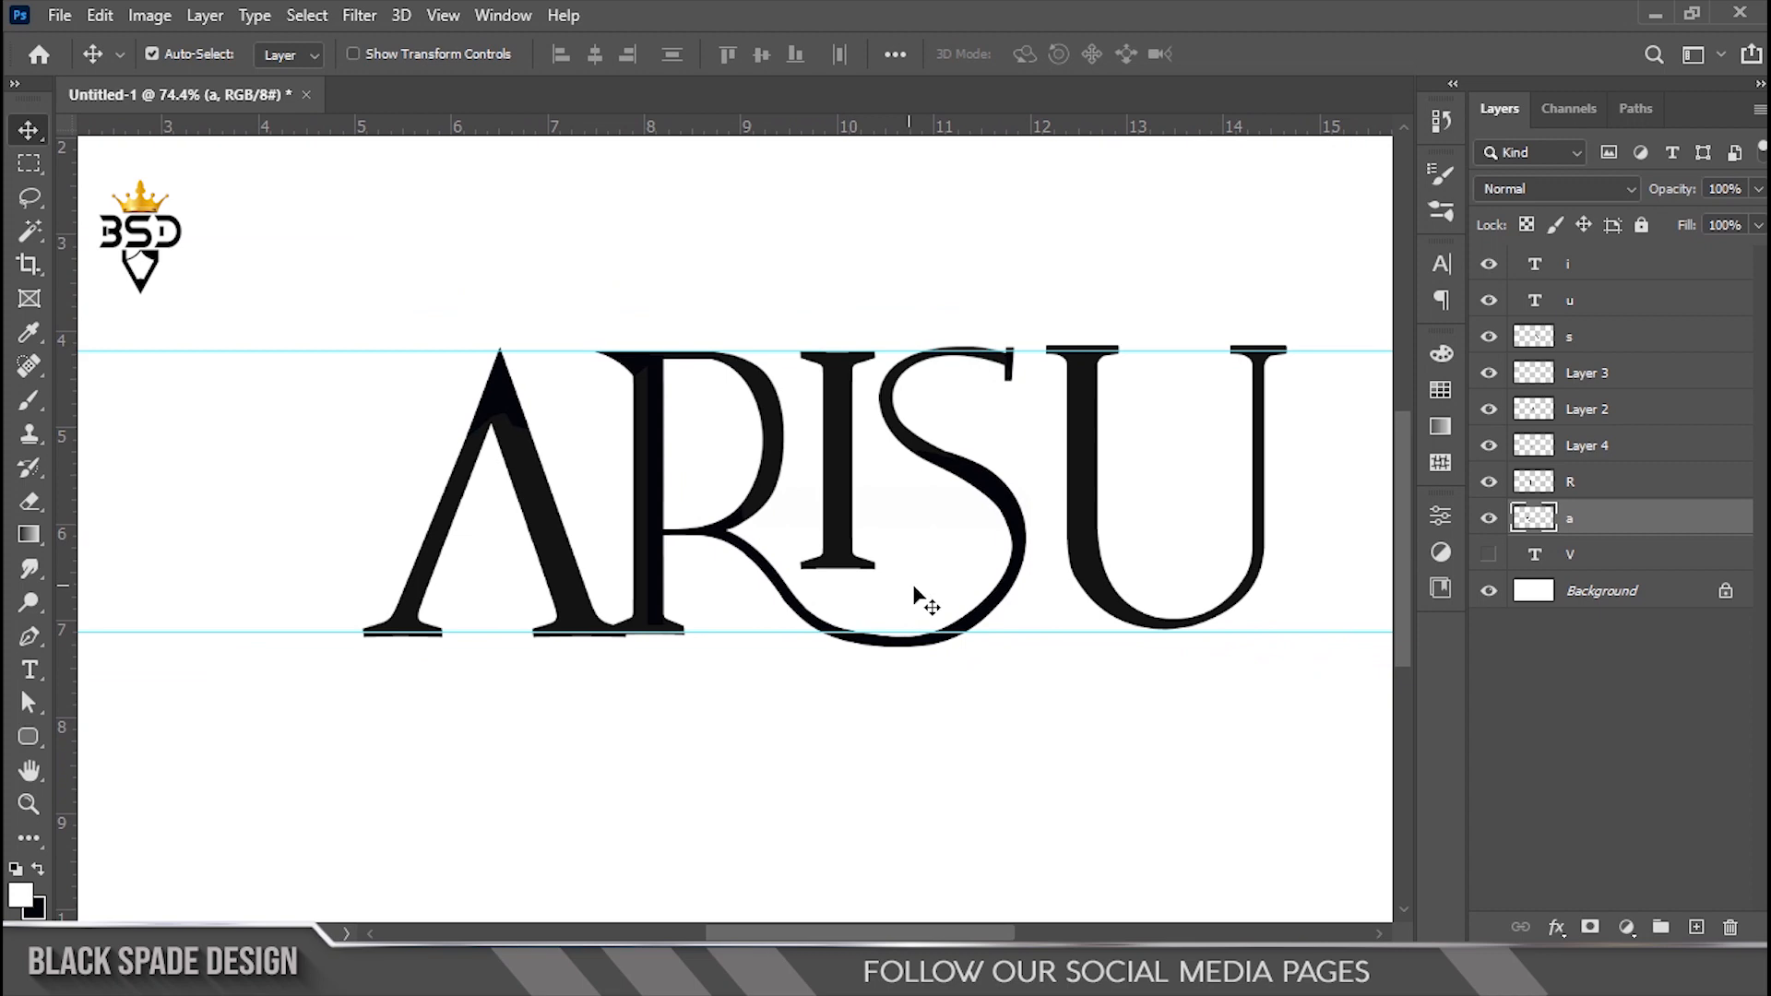
Select the u layer and nudge the U left, closer to the S
scroll(915, 599, up, 3)
right_click(842, 490)
click(886, 486)
key(Left)
key(Left)
key(Left)
key(Left)
key(Left)
scroll(834, 489, down, 3)
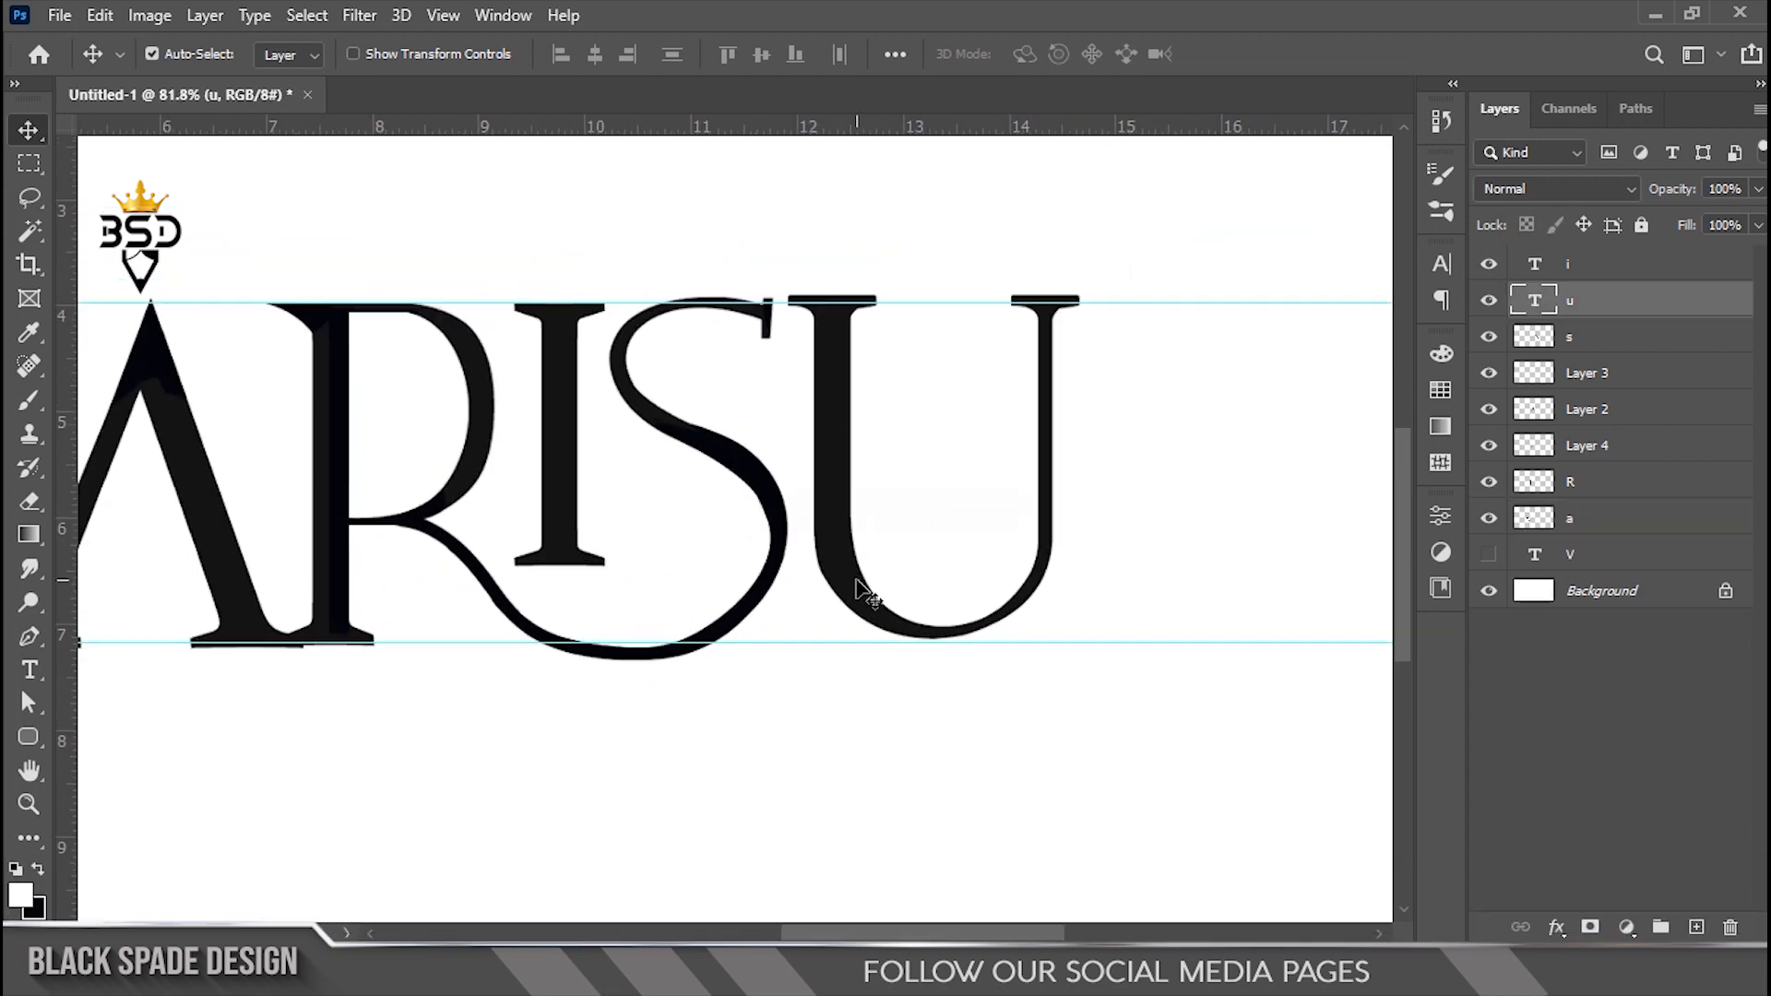
Select the i layer, stretch the I downward to 108.86% height with Free Transform, and nudge it left toward the R
scroll(857, 591, up, 2)
scroll(788, 609, up, 2)
right_click(724, 554)
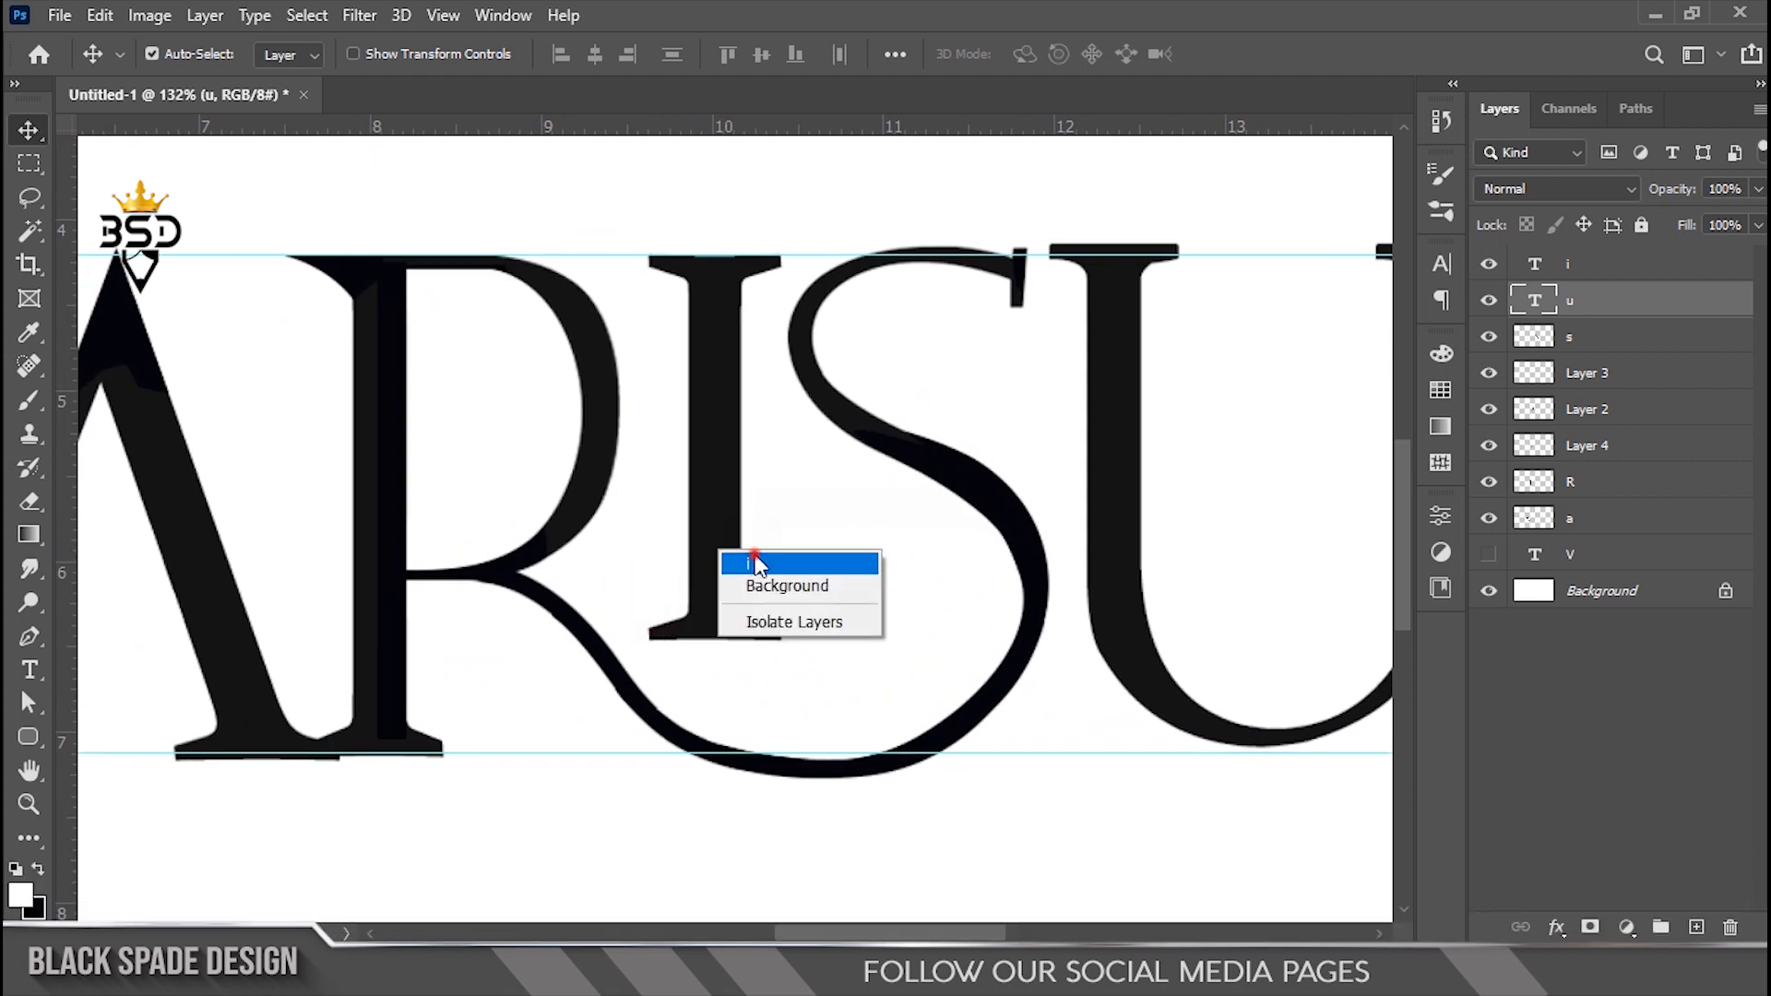
click(754, 561)
key(ctrl+t)
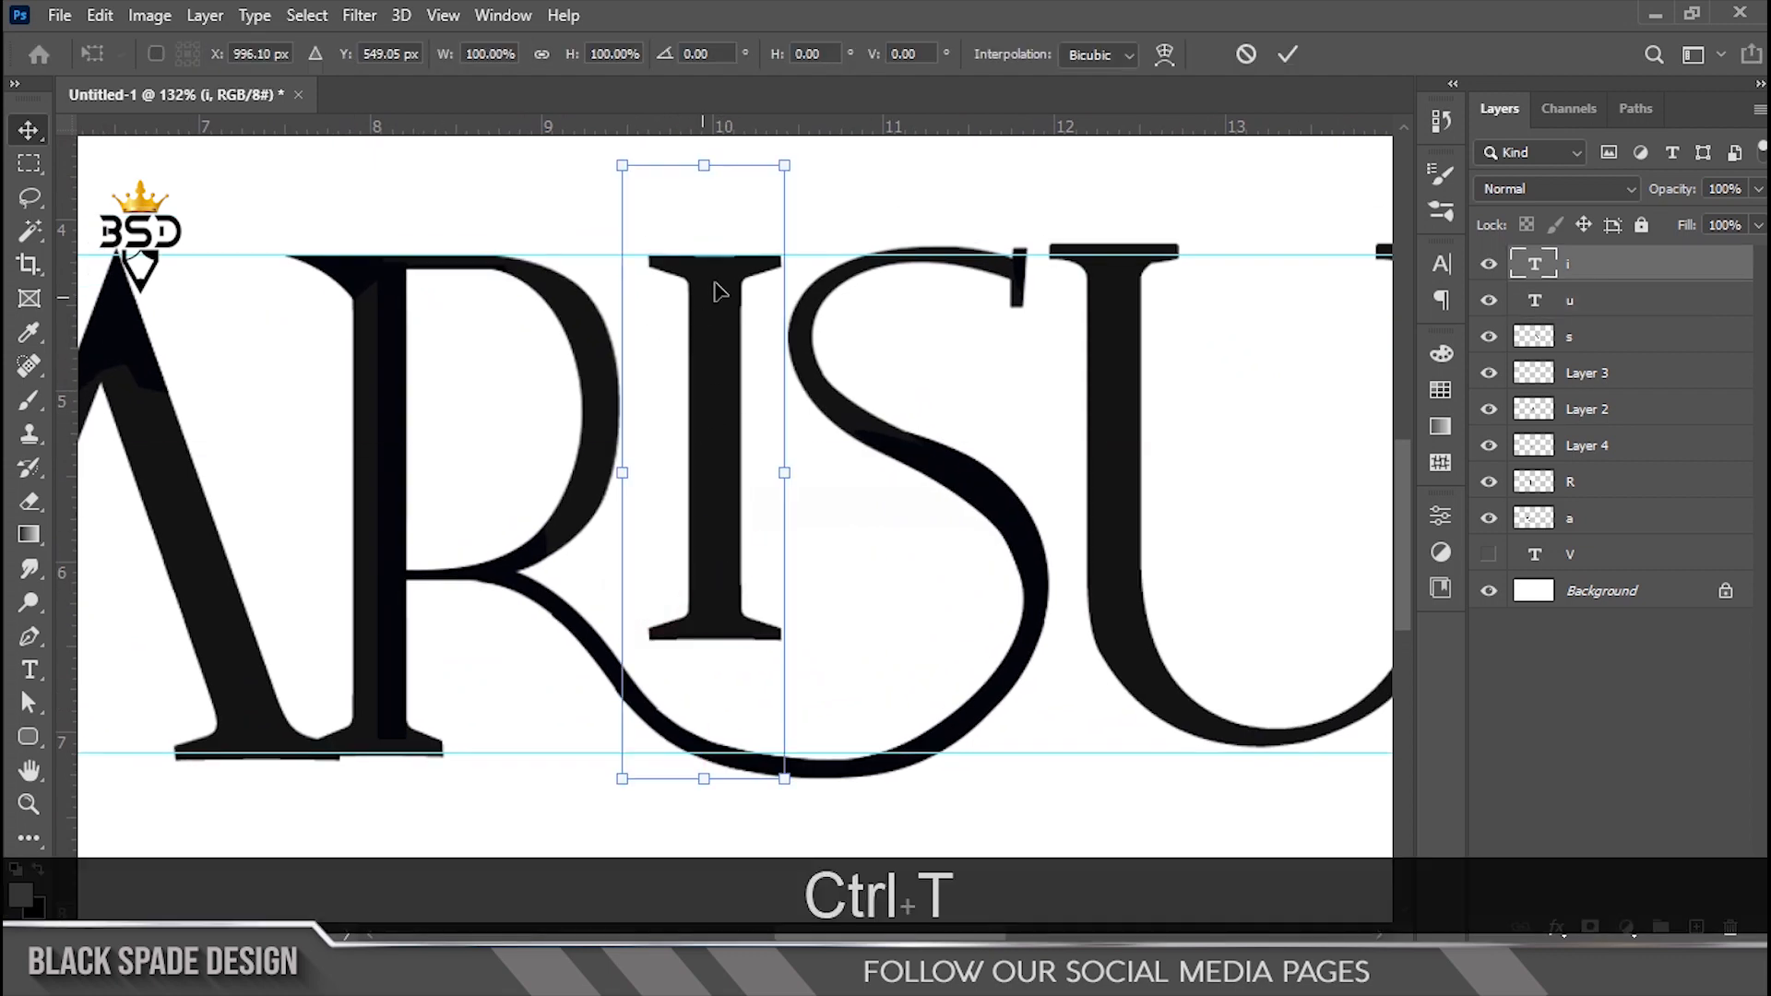
drag(705, 787, 710, 836)
key(Left)
key(Left)
key(Left)
key(Left)
key(Left)
scroll(715, 653, up, 7)
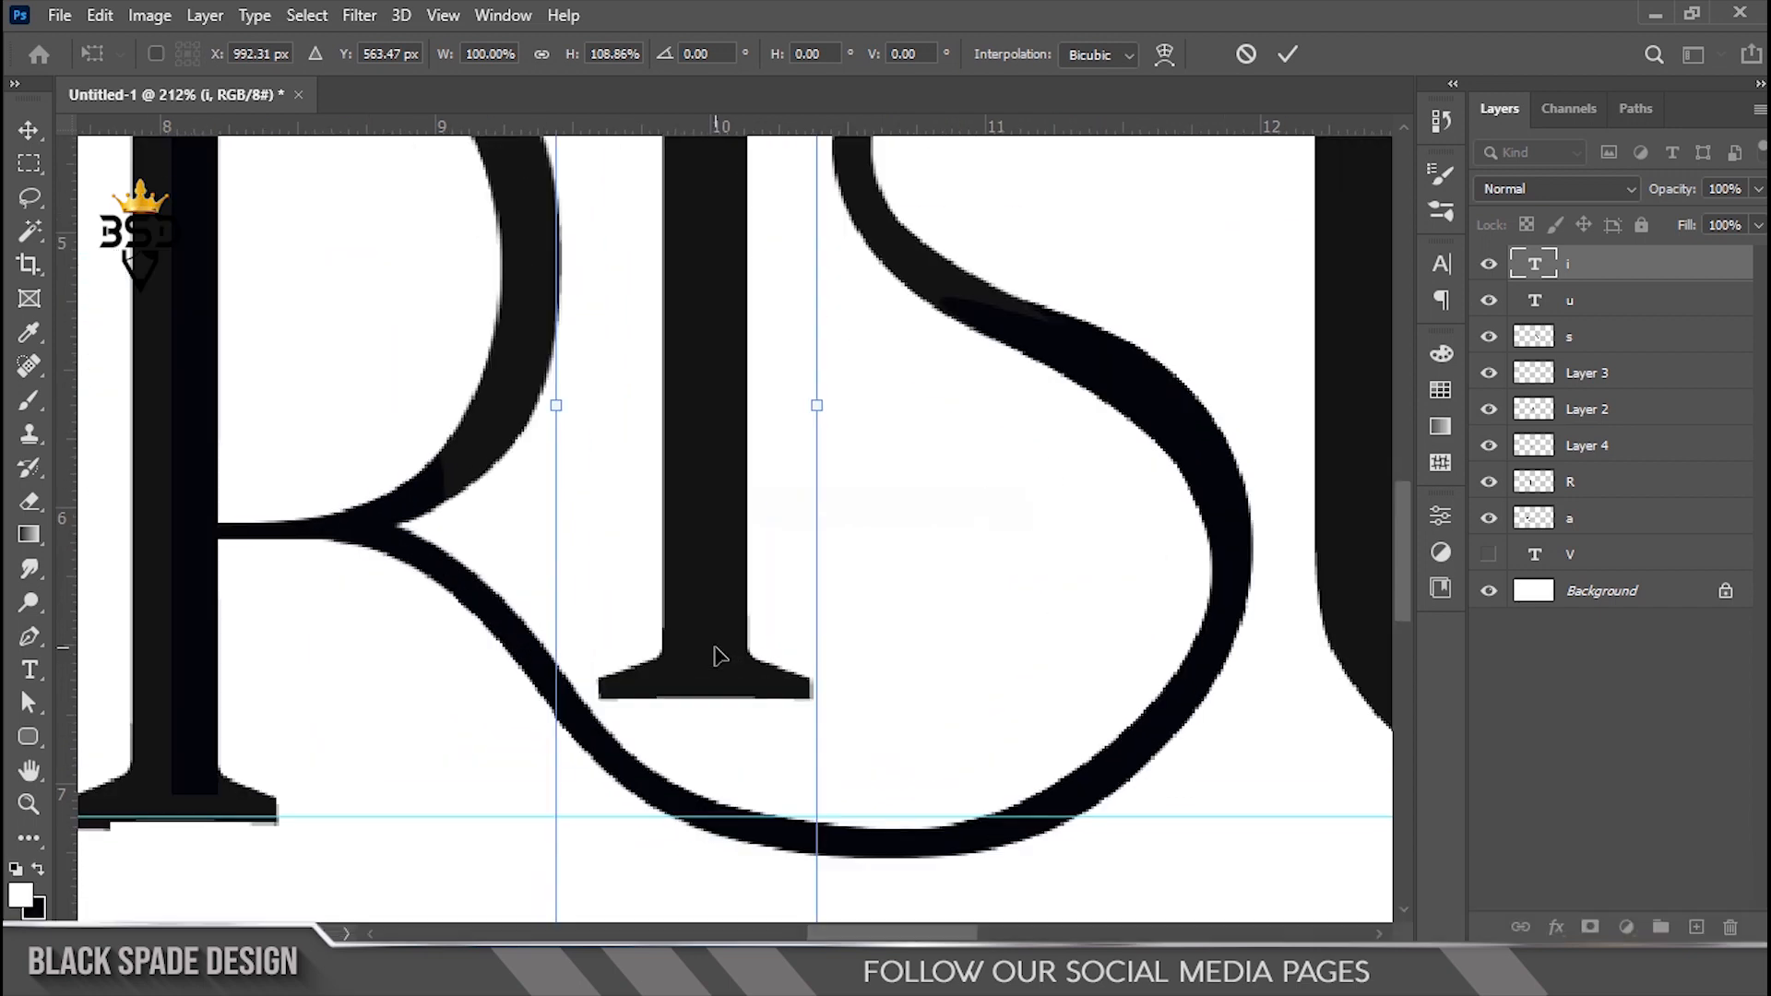
Adjust the I's transform to 110.82% height, shifted slightly further left, and apply it
drag(662, 664, 695, 676)
key(Left)
key(Left)
key(Left)
scroll(695, 676, down, 4)
scroll(699, 680, down, 4)
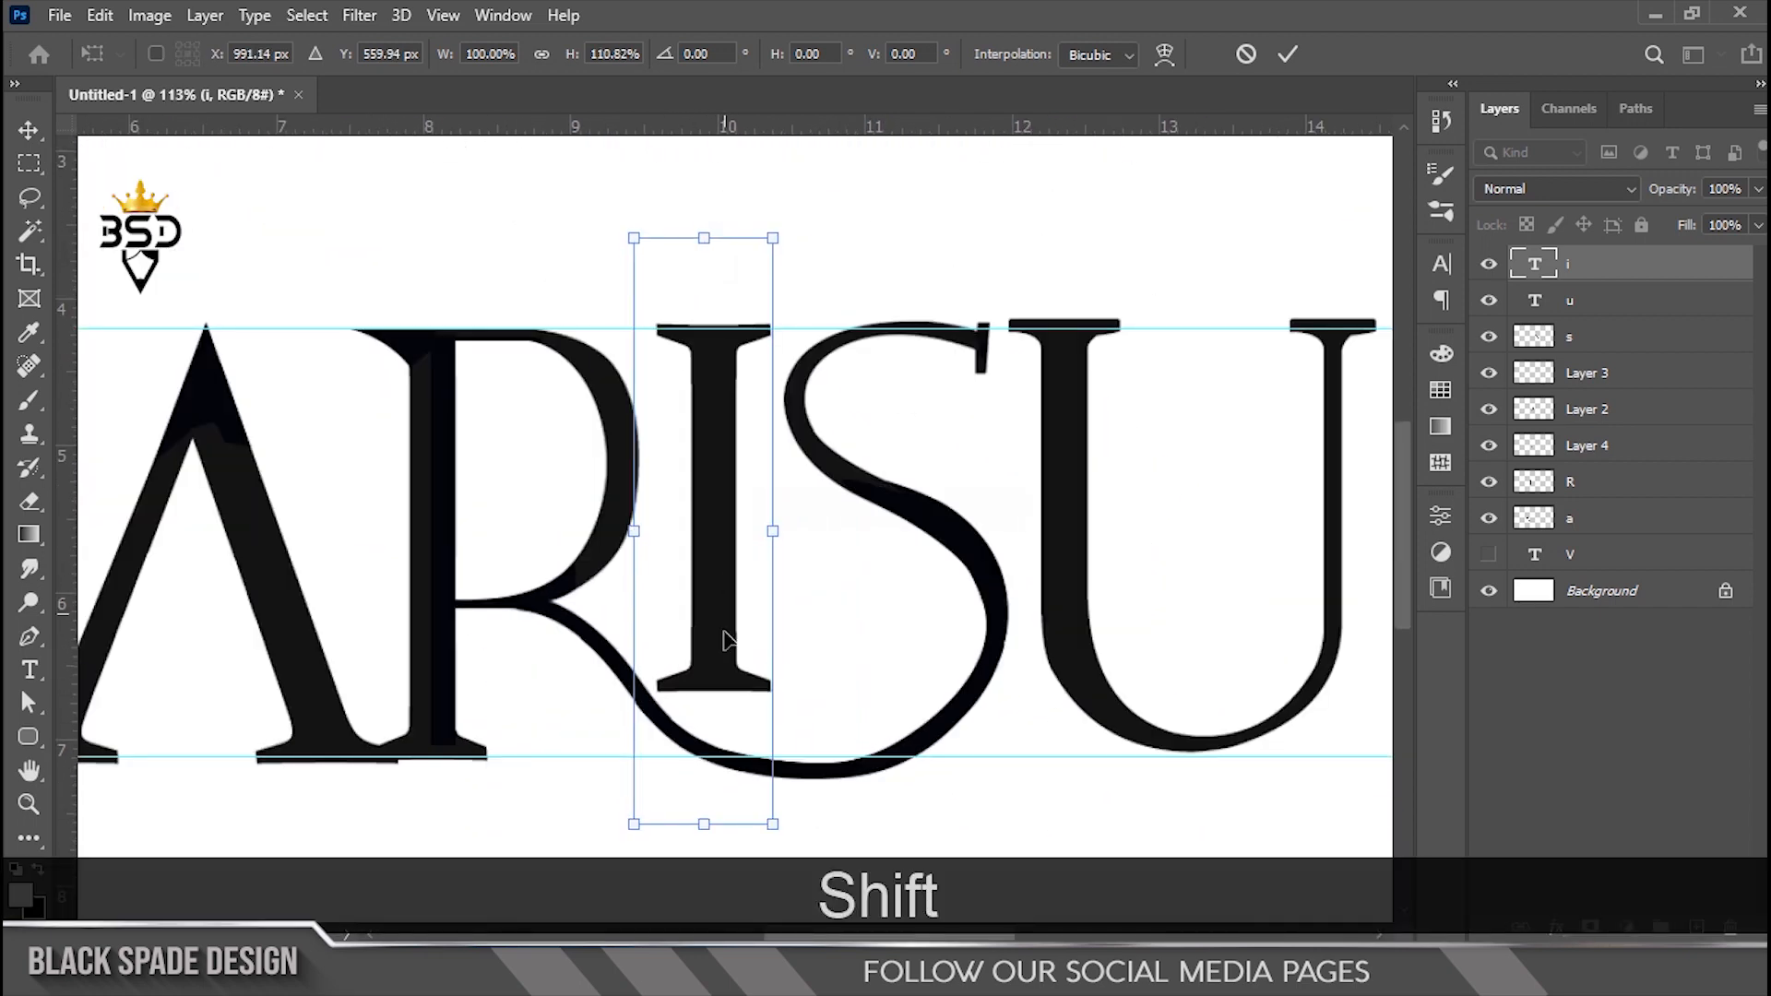
key(Return)
Nudge and stretch the I so that its top serif meets the upper guide and its foot touches the R's leg
scroll(723, 632, up, 2)
key(Down)
key(Down)
scroll(749, 768, down, 3)
drag(709, 273, 707, 258)
key(Down)
key(Down)
key(Return)
scroll(701, 683, down, 2)
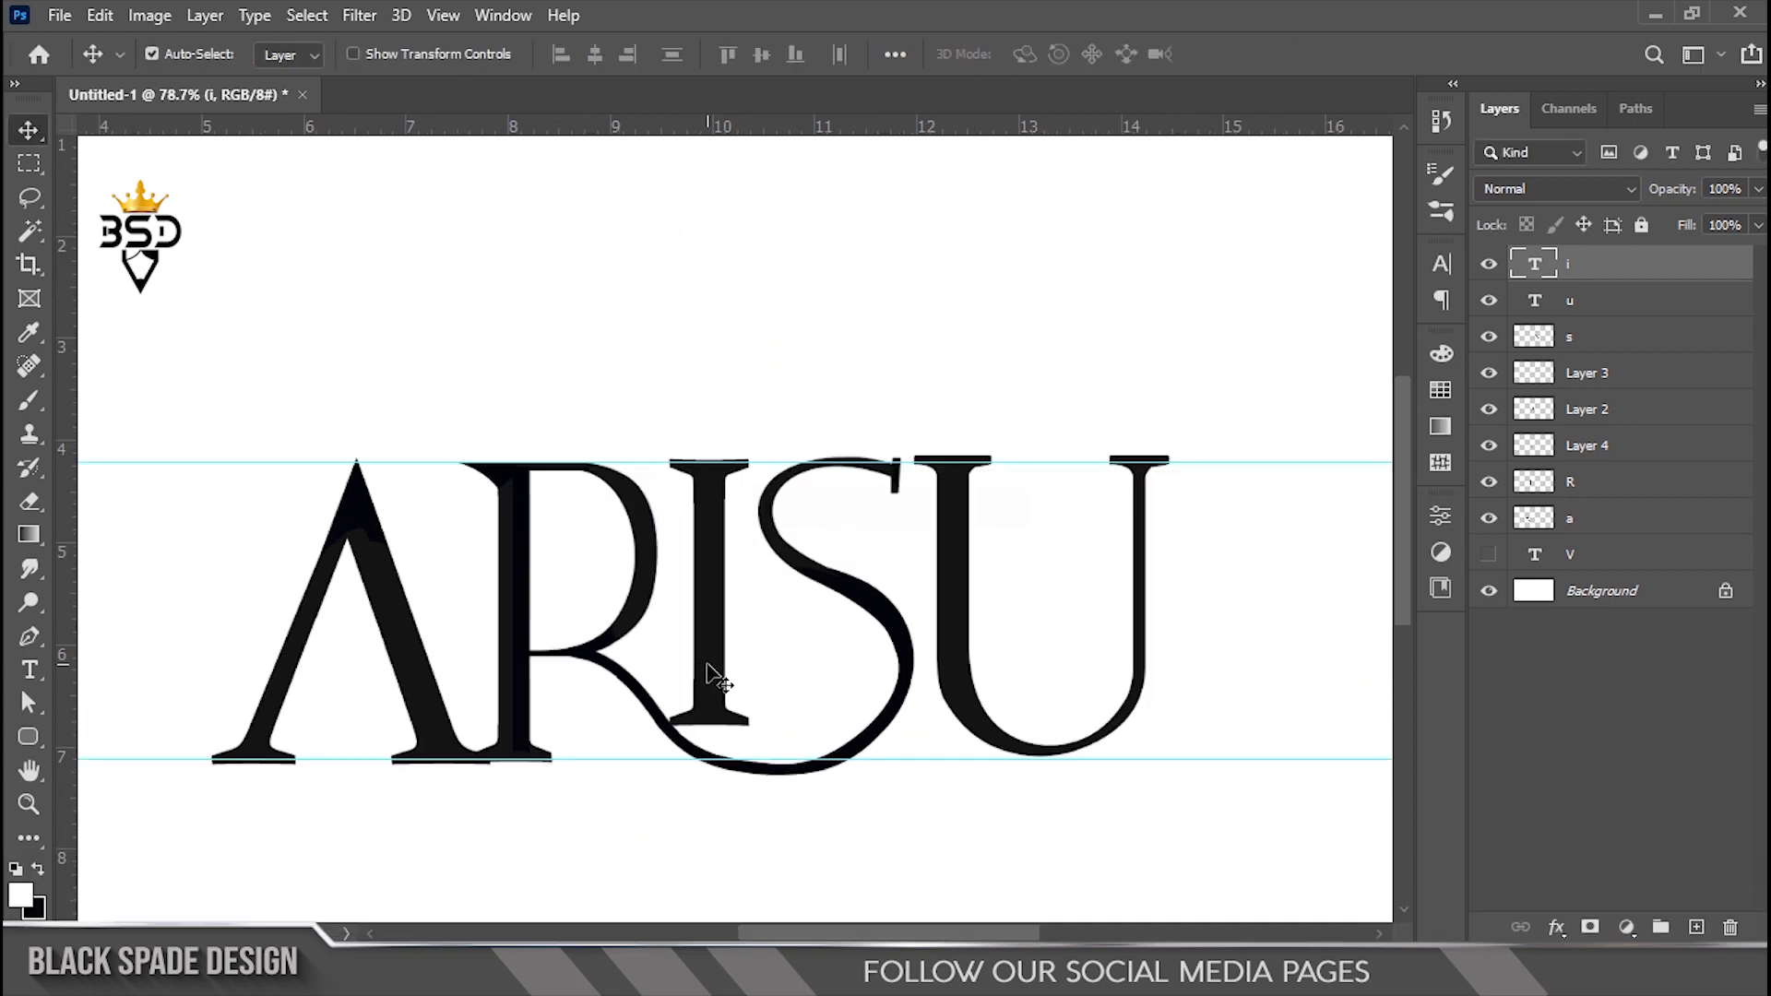
Select the s layer and toggle the visibility of s, Layer 2, Layer 4 and R to examine which parts they hold
key(space)
scroll(717, 683, up, 4)
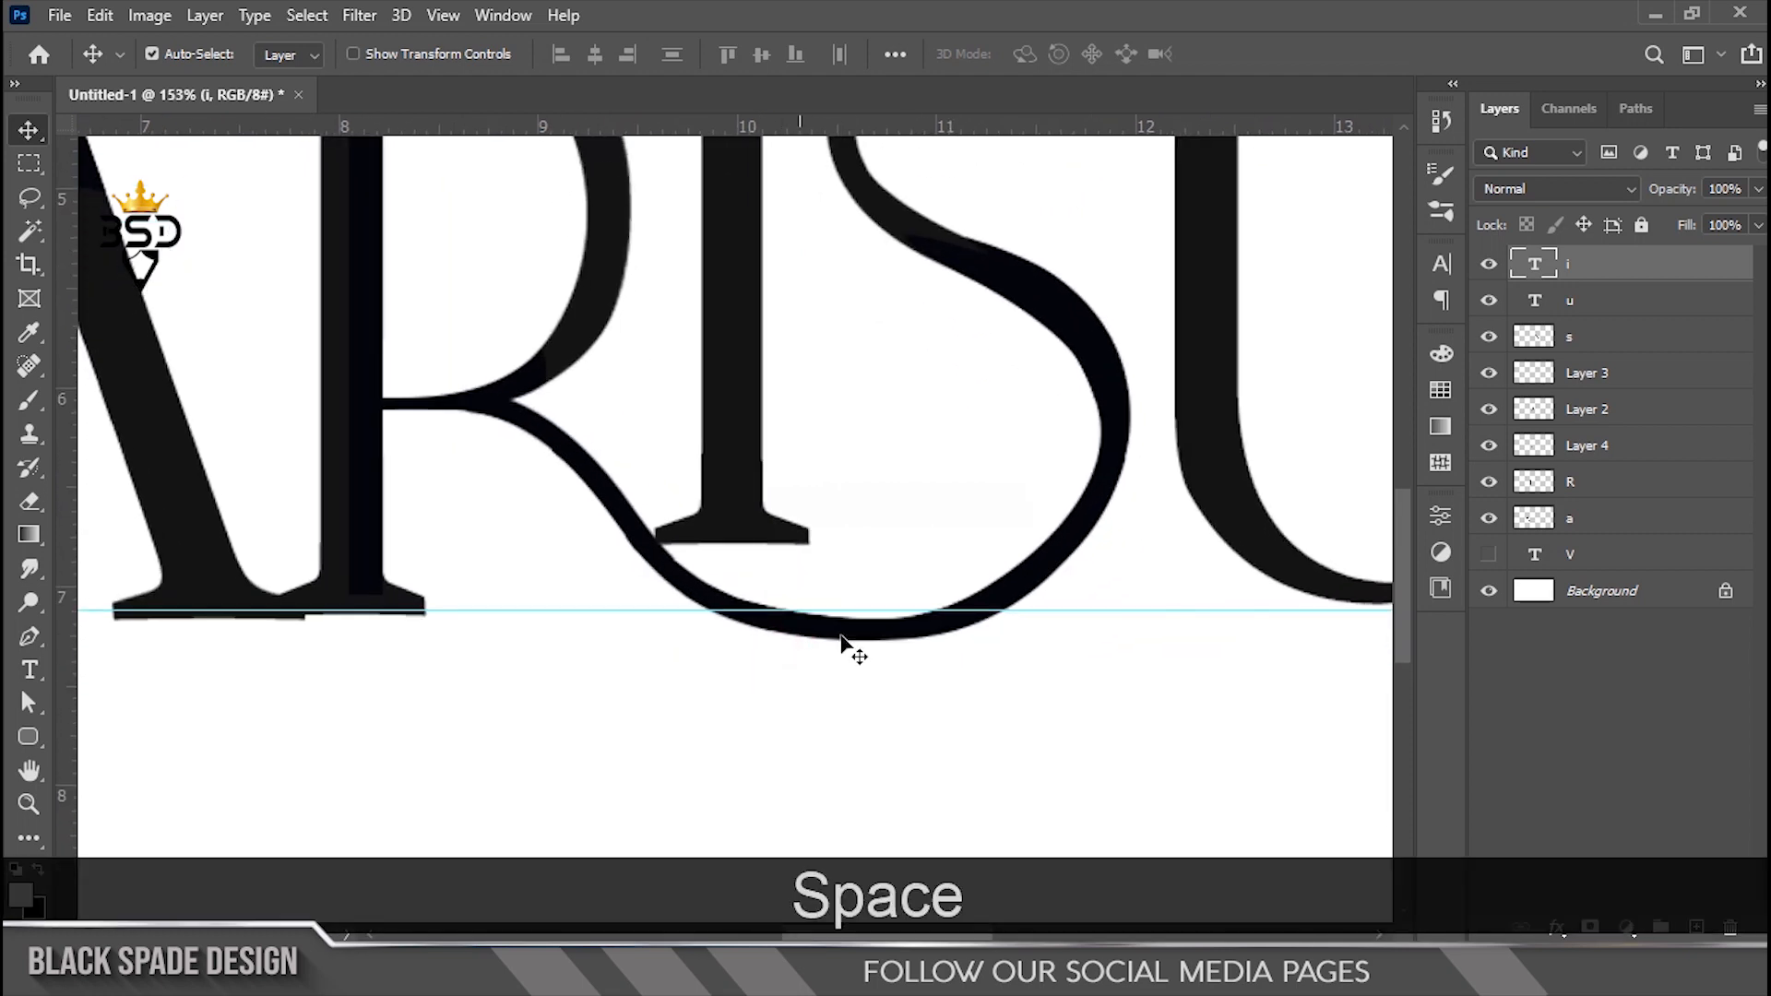
click(876, 637)
click(1489, 337)
click(1489, 337)
click(1489, 408)
click(1489, 408)
click(1489, 445)
click(1489, 482)
click(1489, 482)
click(1489, 446)
click(1490, 446)
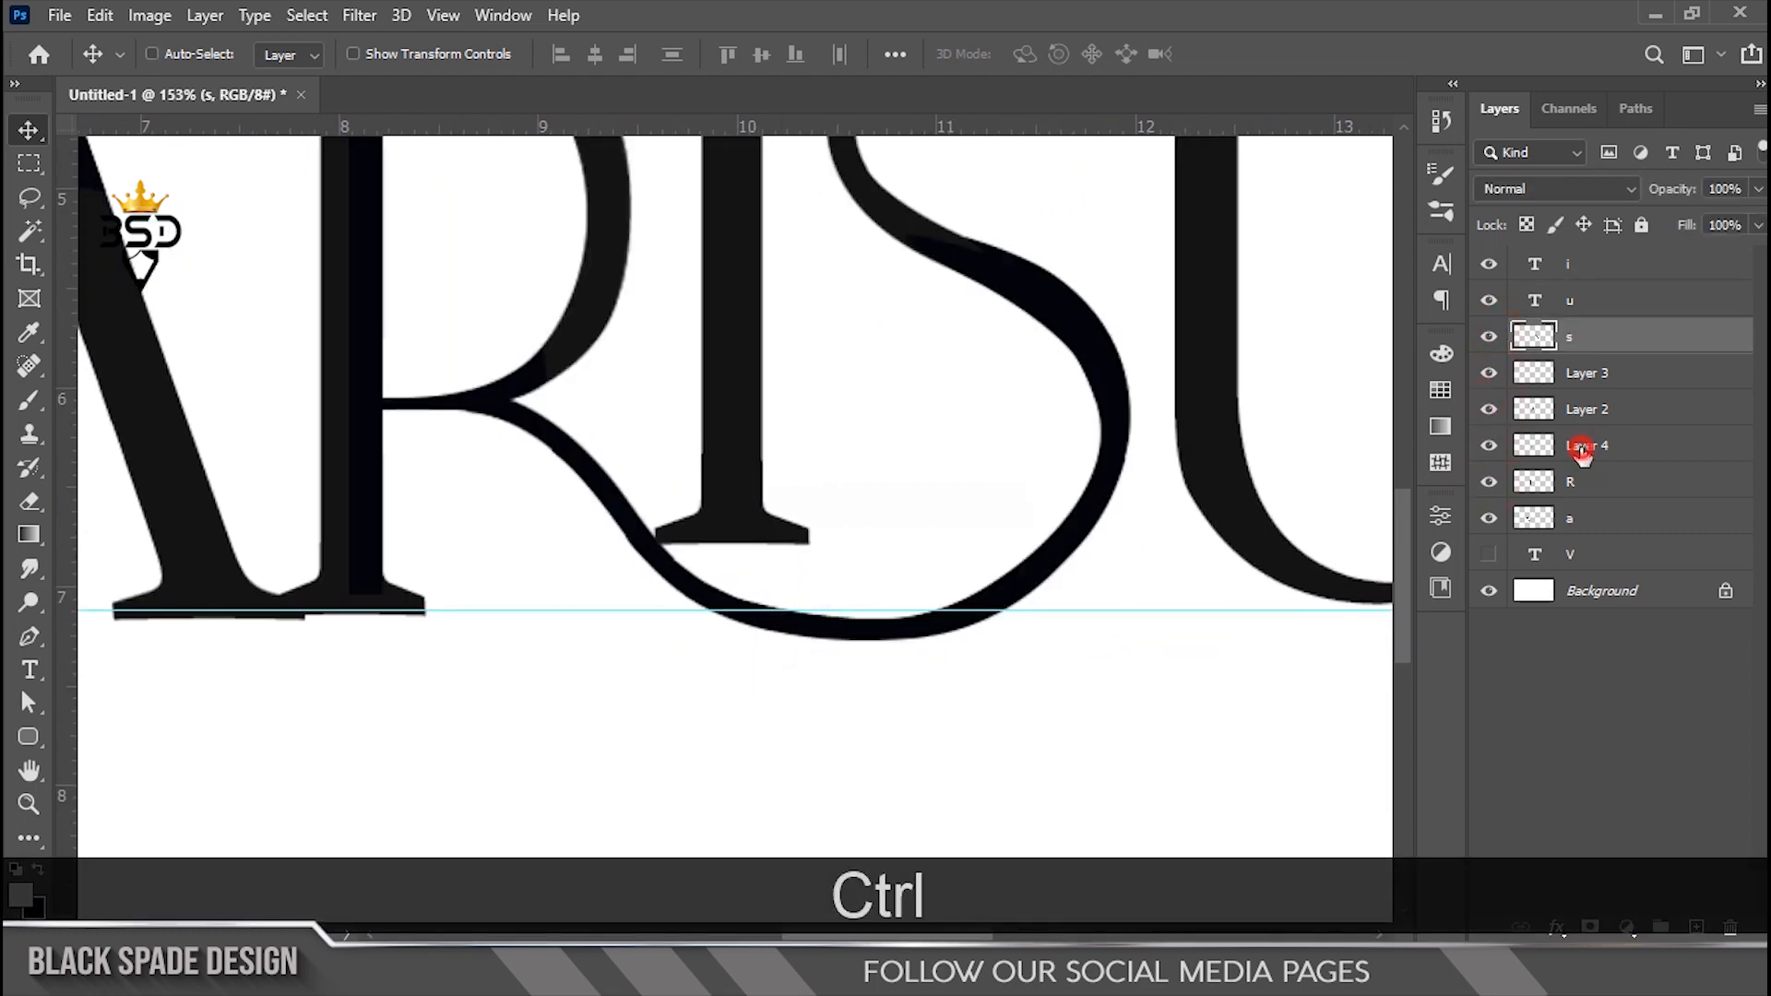
Try merging the s layer with Layer 4 and undo the merge
ctrl+click(1582, 448)
key(ctrl+e)
click(1497, 338)
key(ctrl+z)
key(ctrl+z)
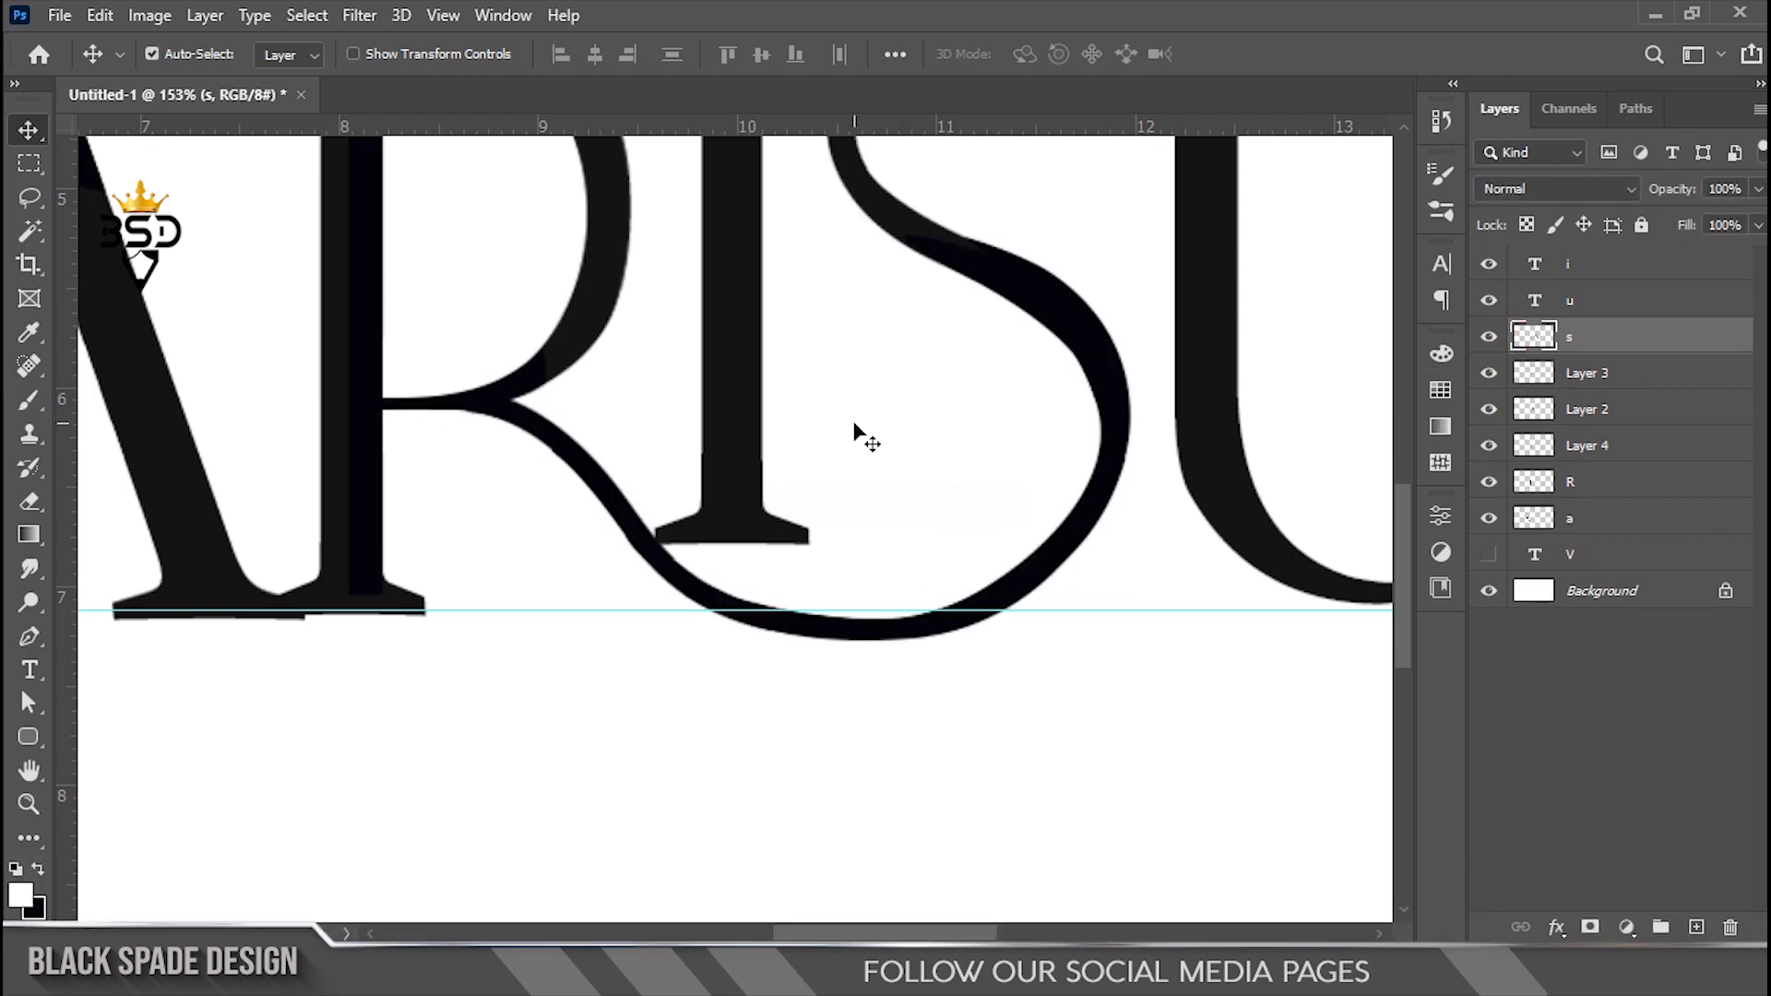
Merge Layer 4 with the s layer and check the merged shape by toggling its visibility
scroll(854, 424, down, 1)
drag(968, 465, 922, 466)
scroll(862, 411, down, 3)
click(1488, 410)
ctrl+click(1576, 445)
key(ctrl+e)
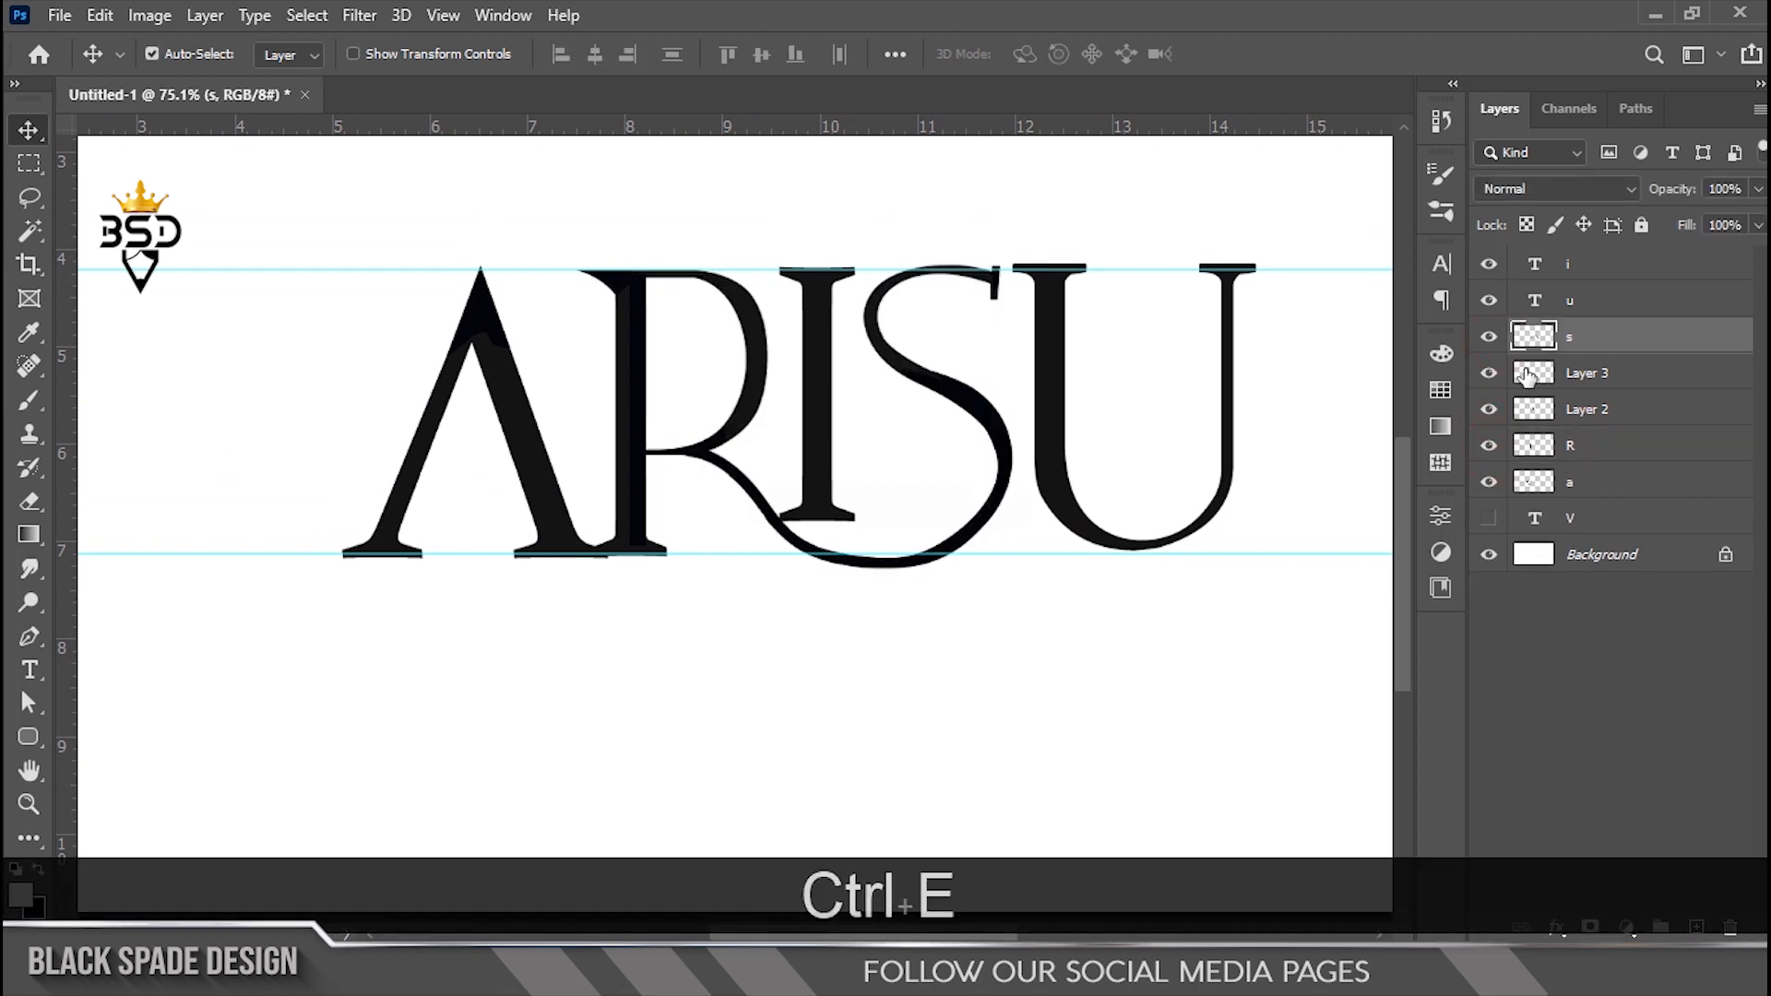
scroll(1039, 488, up, 1)
click(1488, 337)
click(1488, 337)
scroll(1020, 482, up, 1)
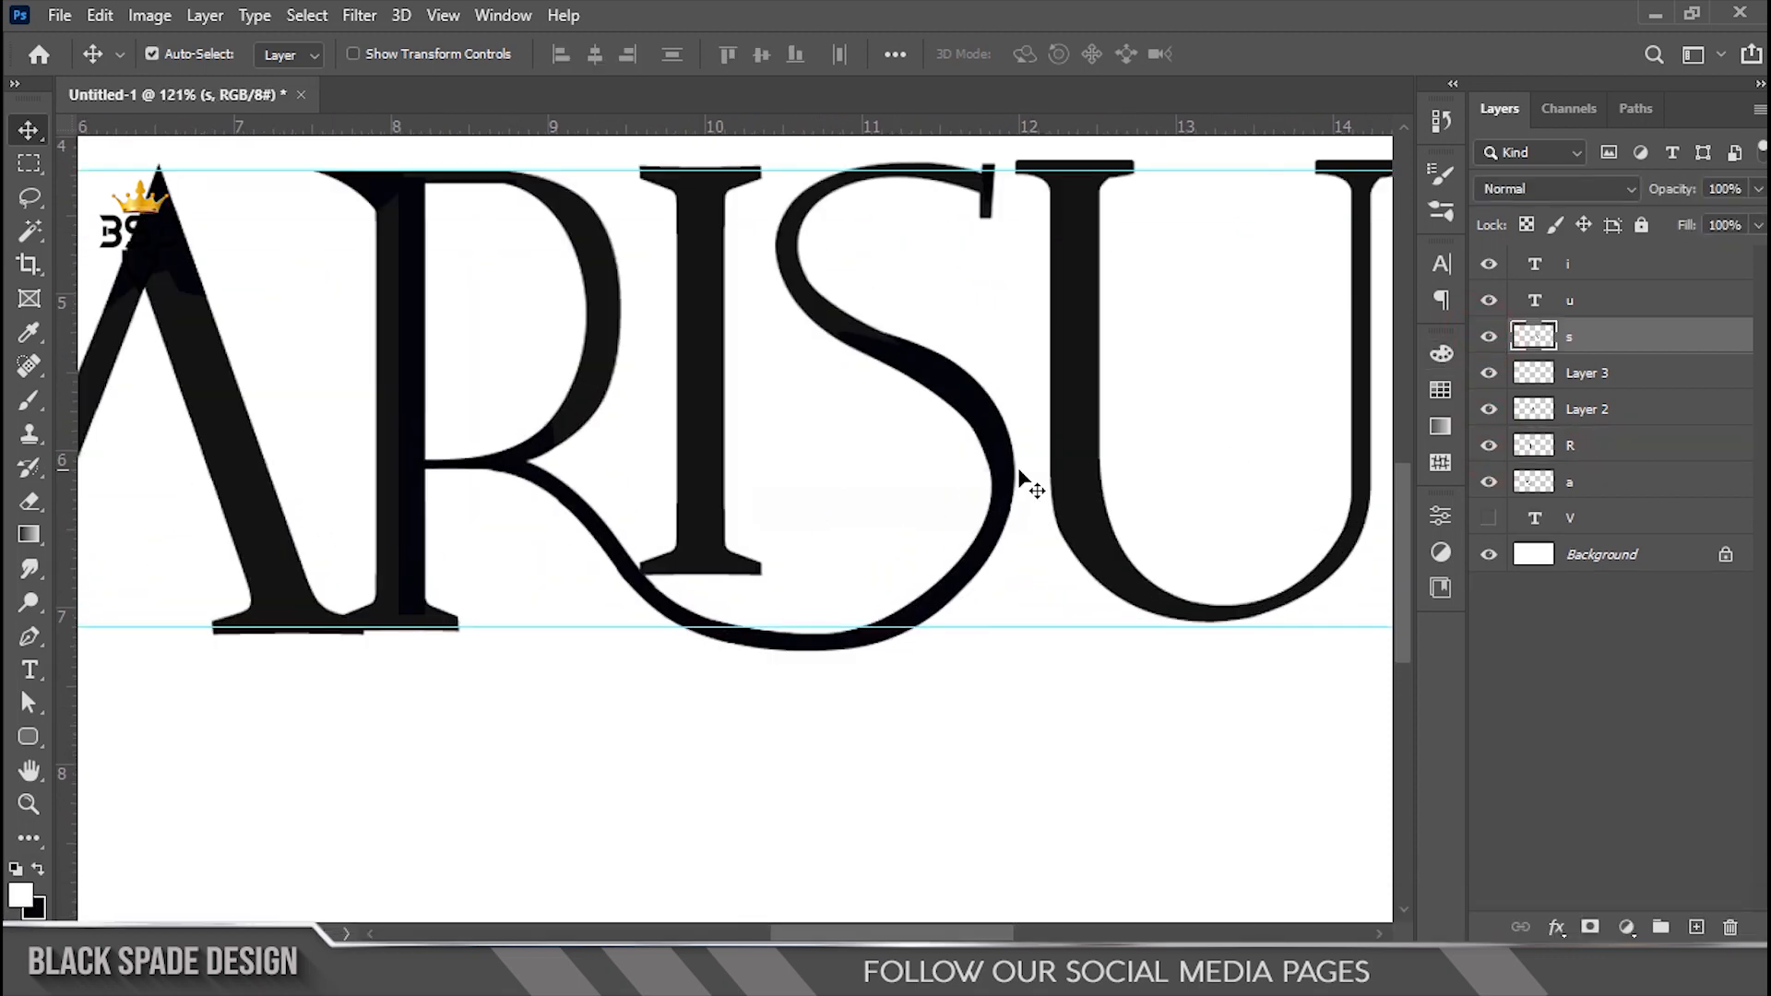
Warp the merged s layer with a 3 x 3 grid and pull the bottom of its curve slightly down
key(ctrl+t)
right_click(870, 513)
click(934, 241)
scroll(703, 673, up, 2)
click(455, 53)
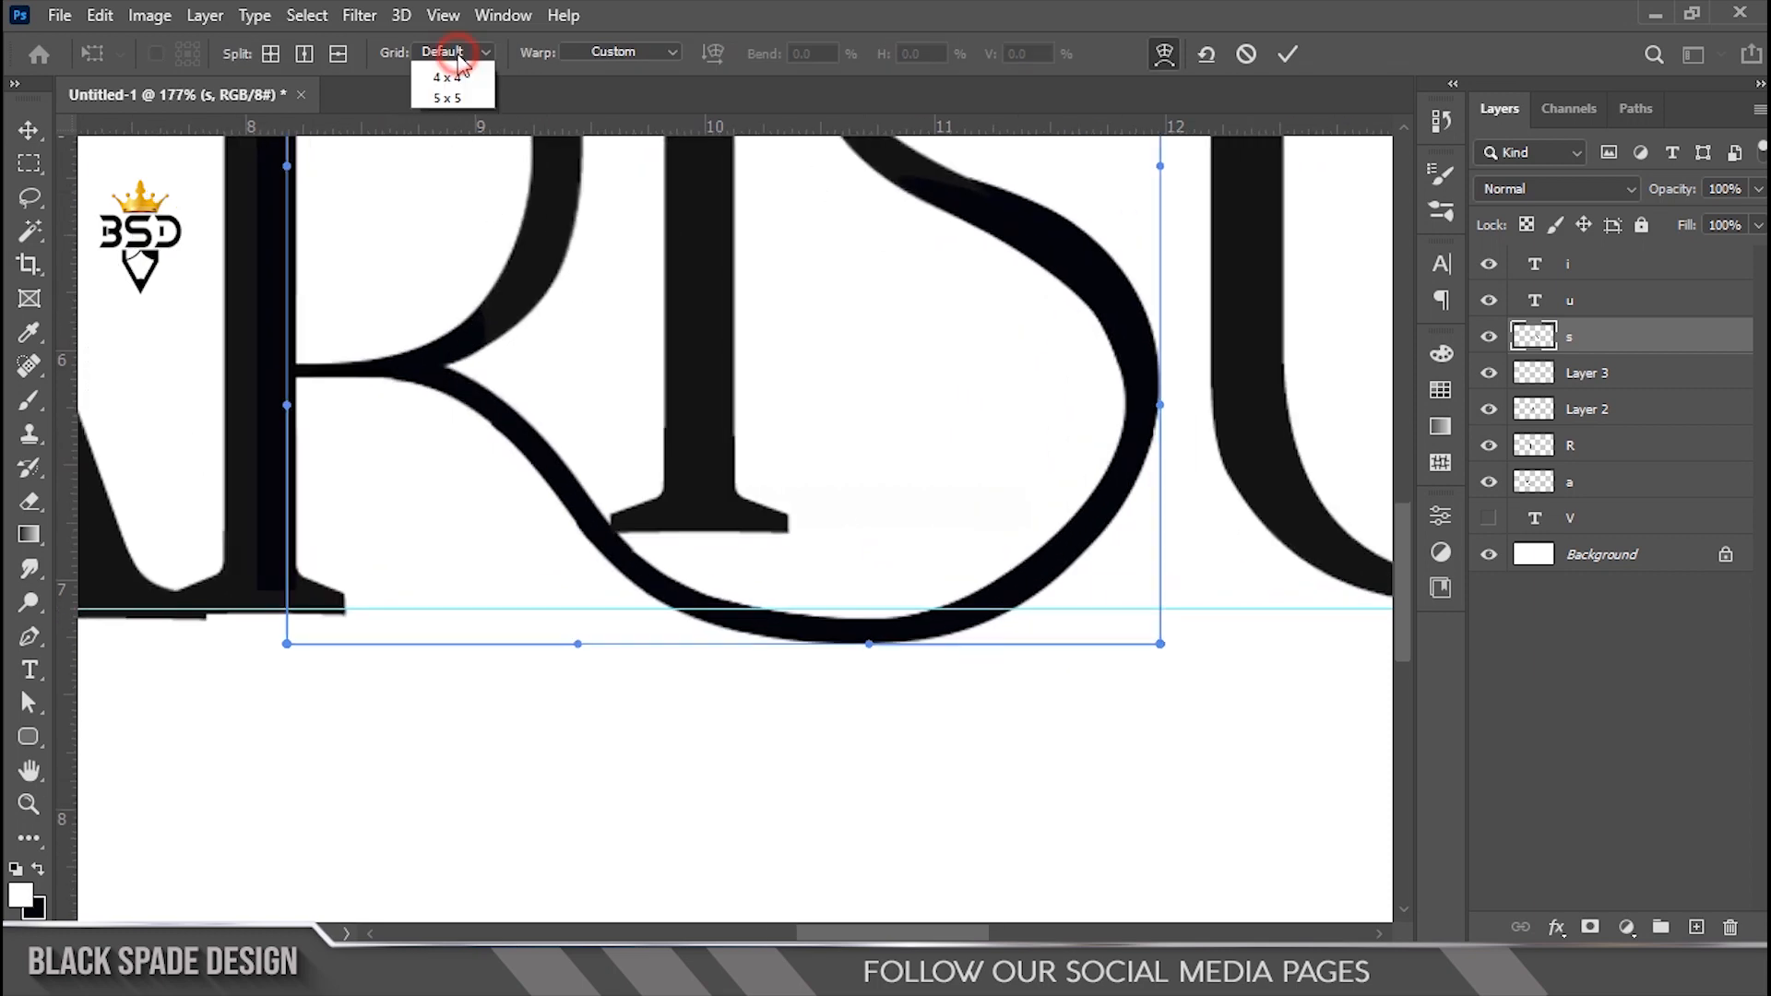
click(448, 136)
drag(869, 654, 869, 661)
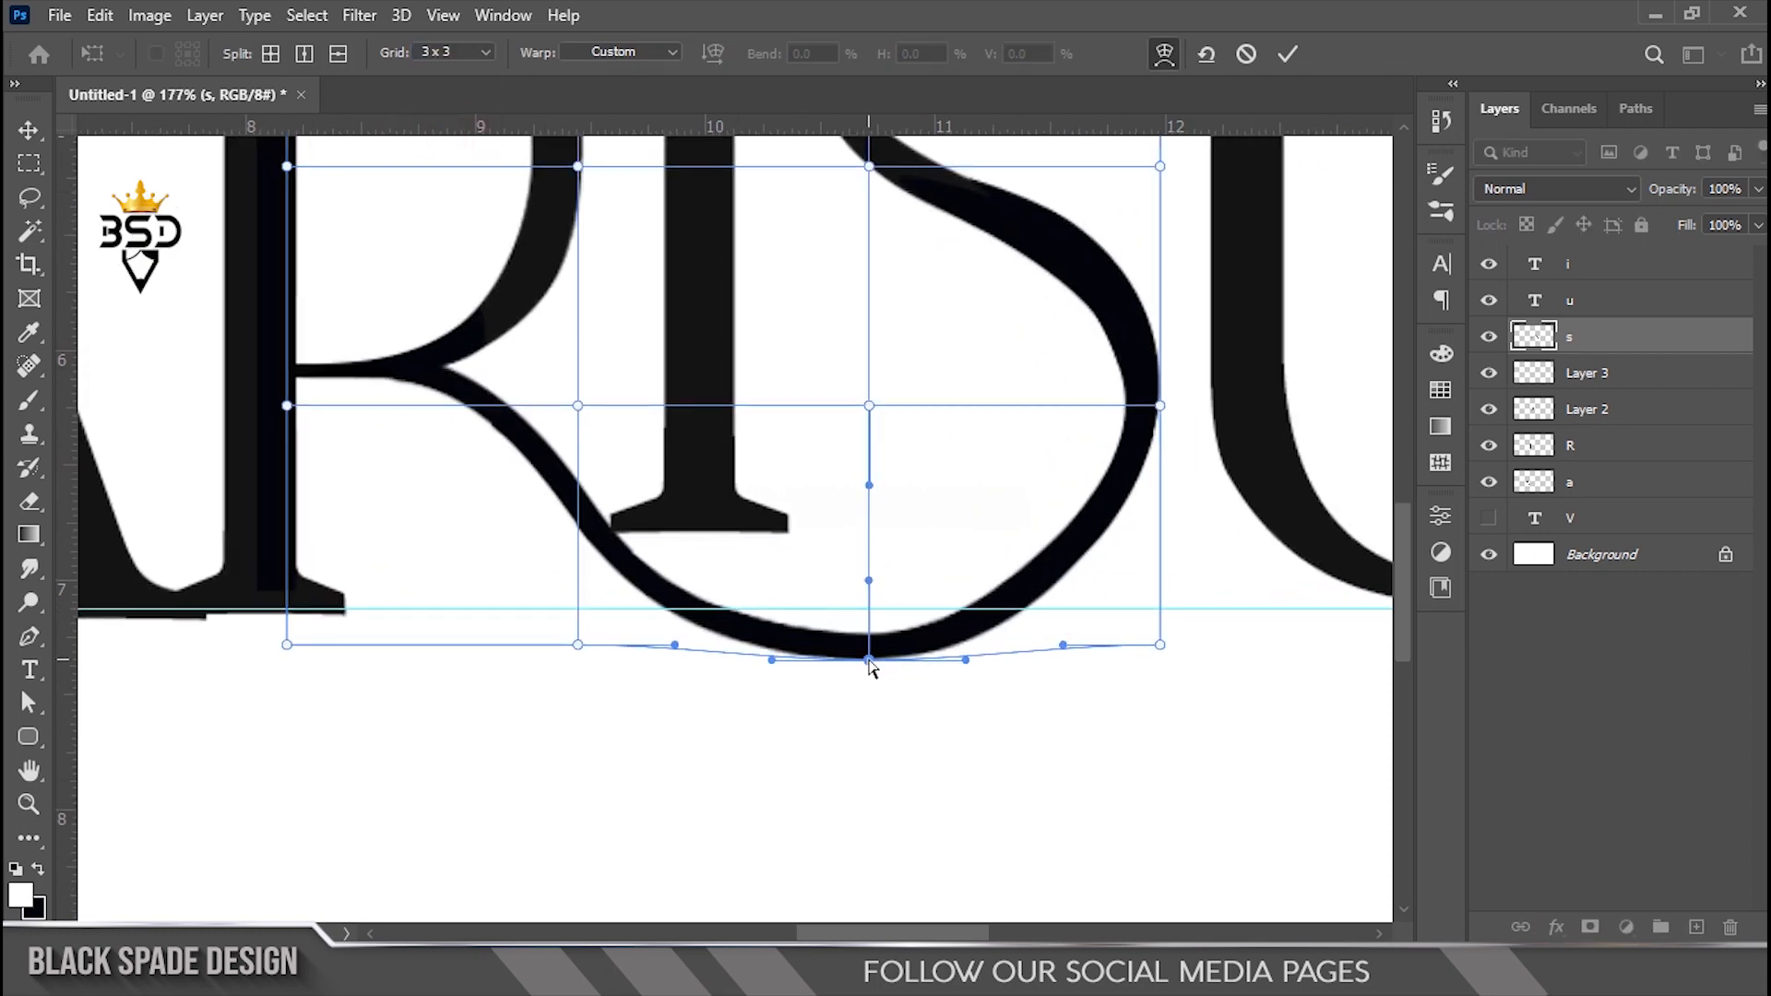
Pull the lower curve between the R's leg and the S further down with the warp grid and apply the warp
drag(577, 645, 567, 668)
click(770, 668)
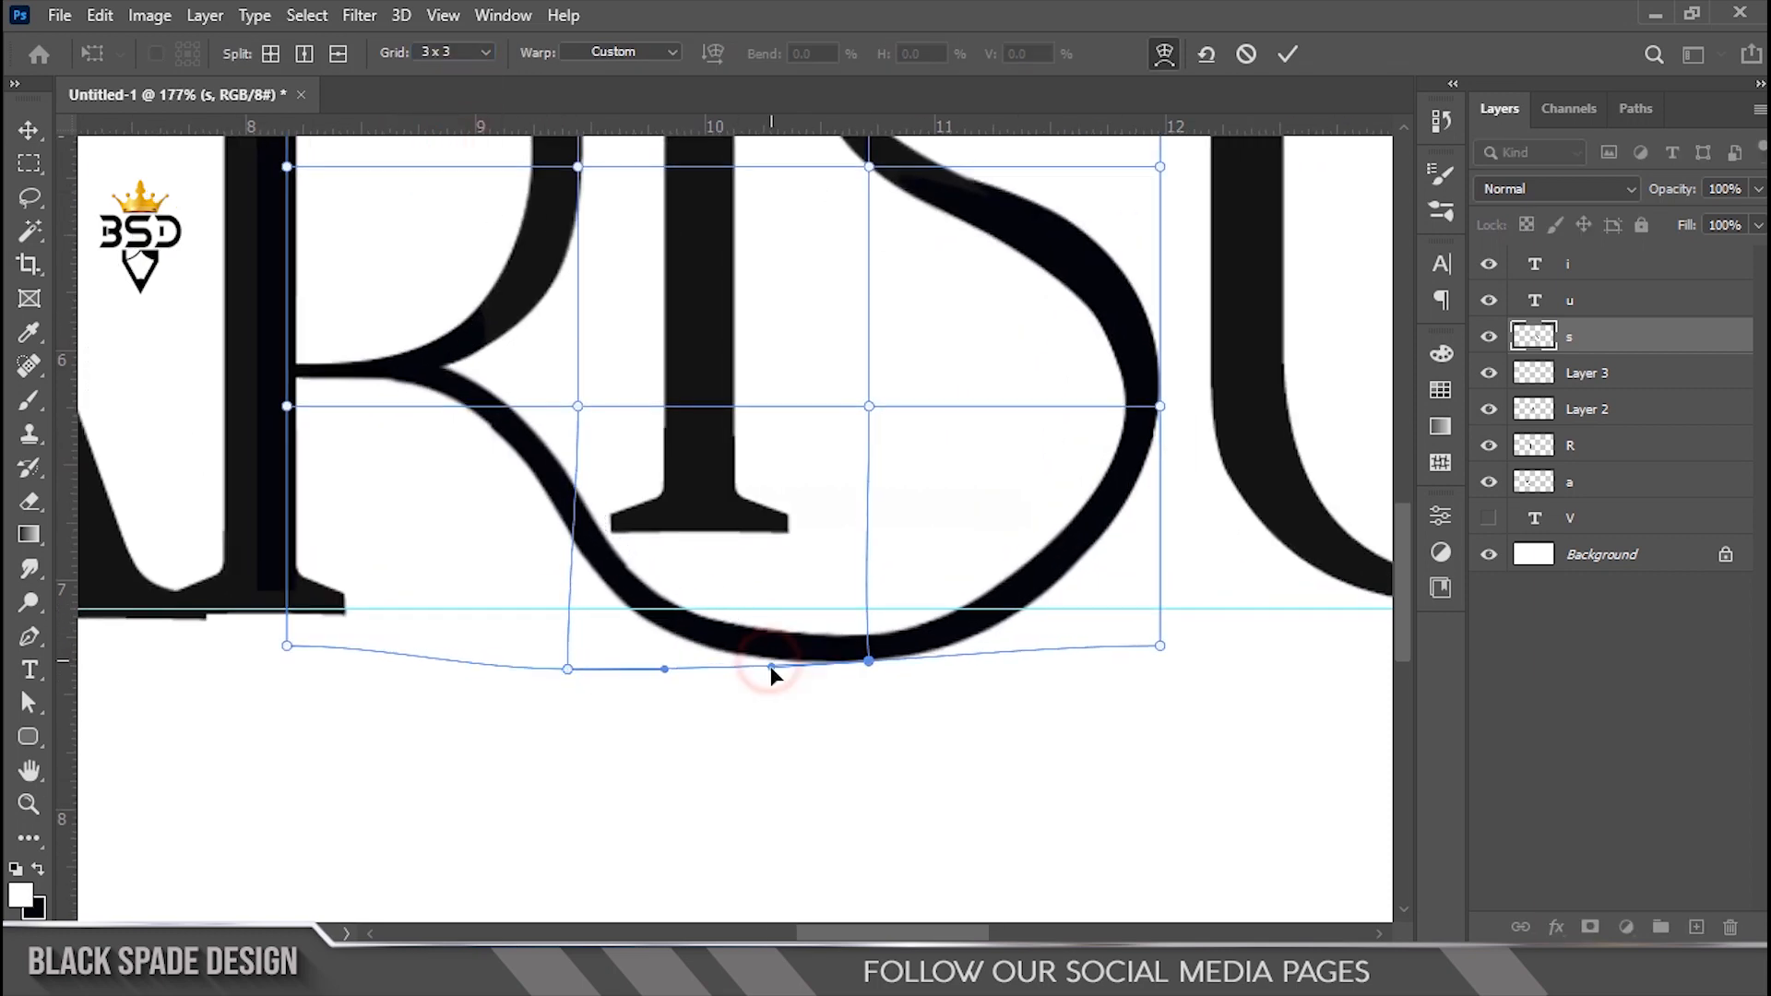
drag(697, 636, 709, 642)
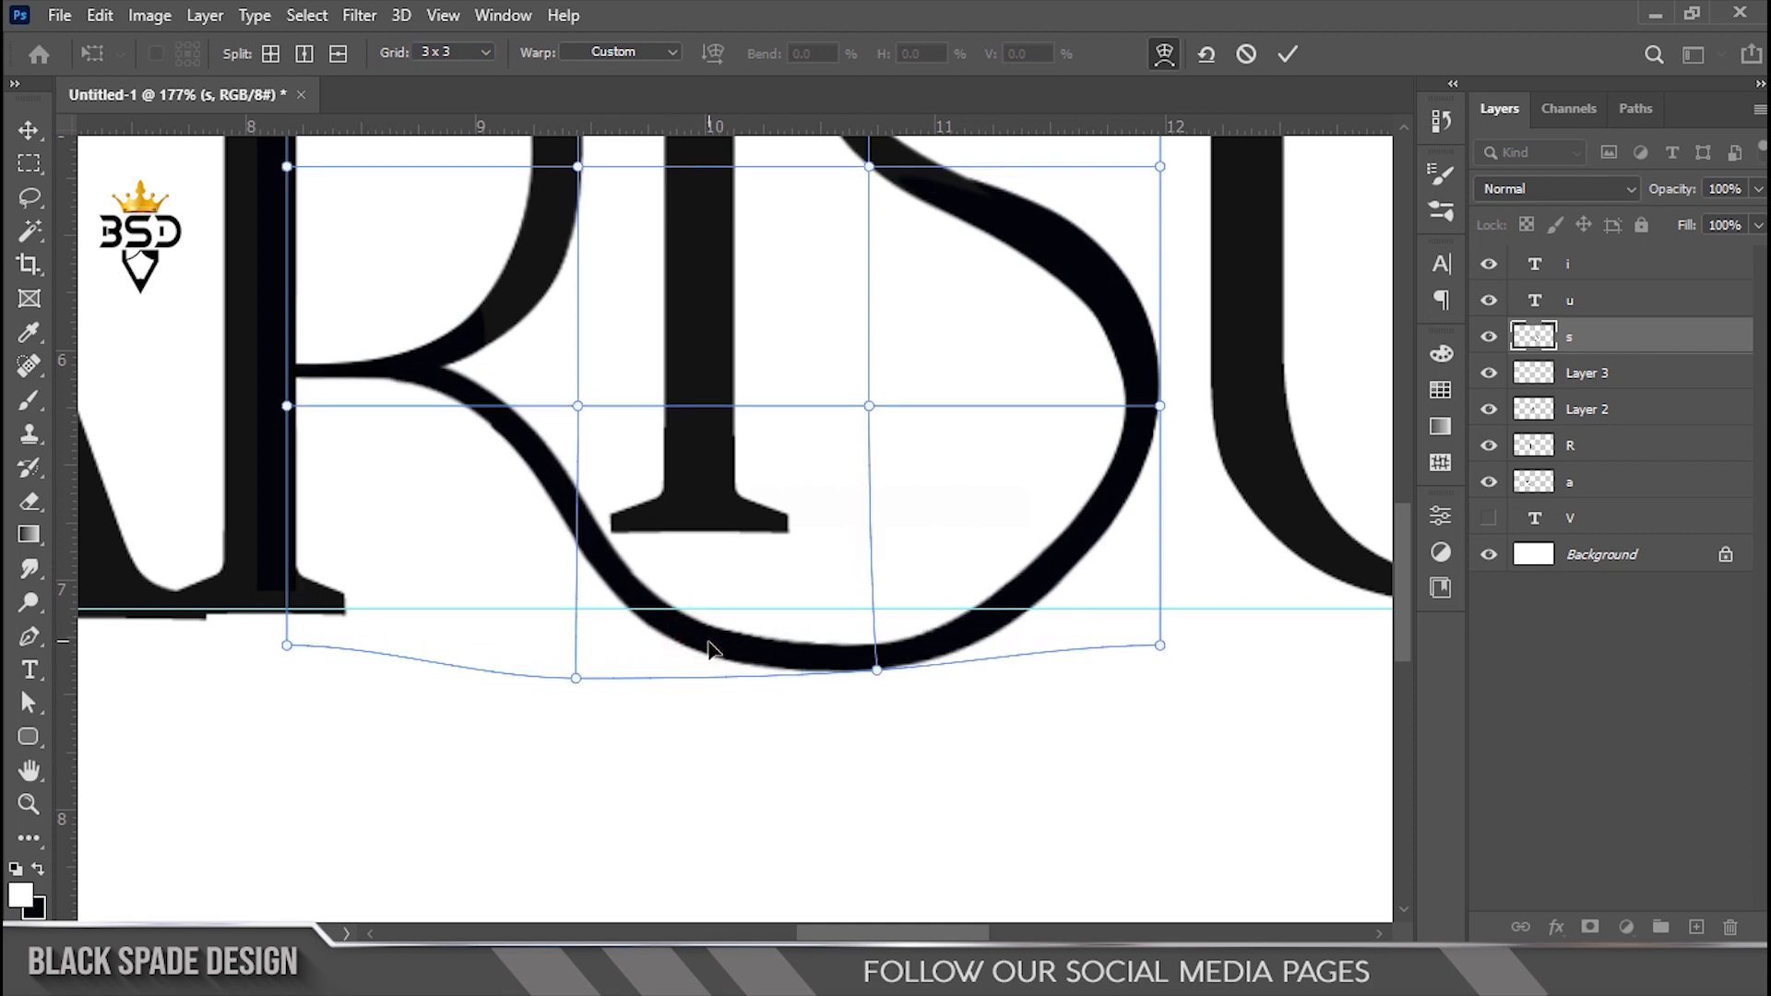
drag(644, 590, 595, 553)
key(ctrl+z)
click(876, 669)
drag(860, 666, 785, 688)
click(1288, 54)
Draw a closed Pen path along the inner edge of the S's lower bowl, from its right side to the bottom of the curve
scroll(830, 655, up, 2)
scroll(830, 644, down, 3)
scroll(899, 651, up, 3)
key(space)
key(p)
scroll(959, 554, up, 1)
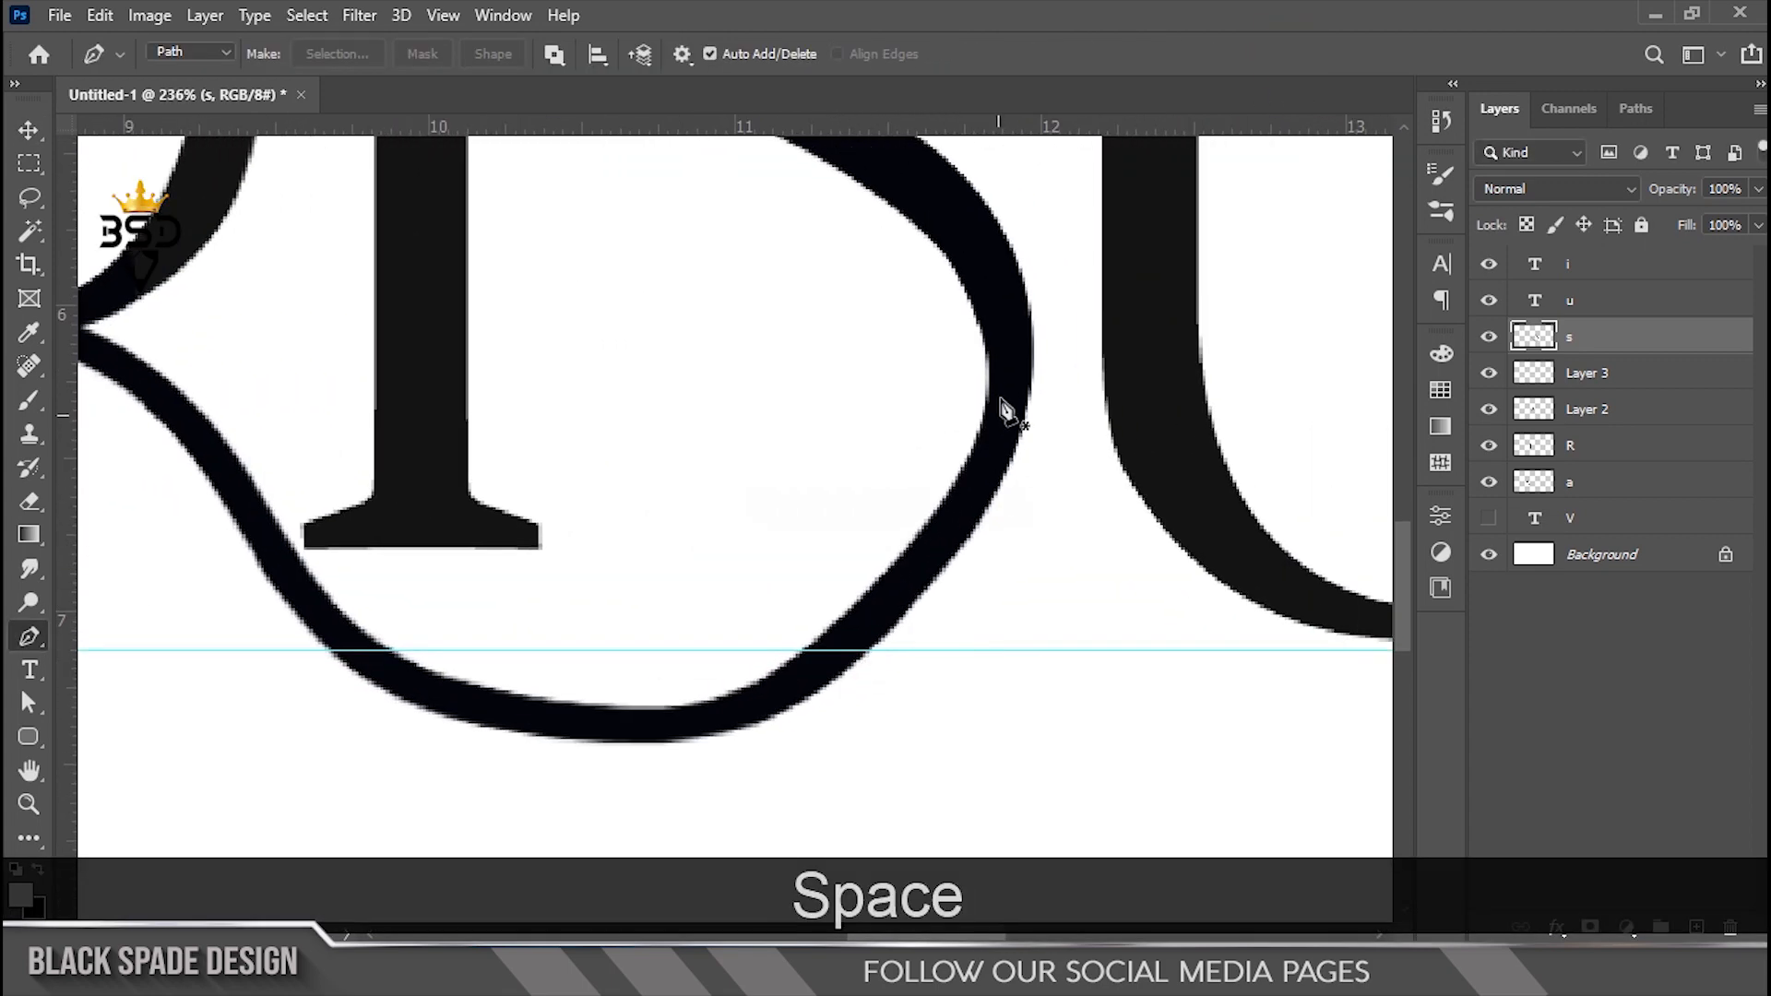
click(988, 370)
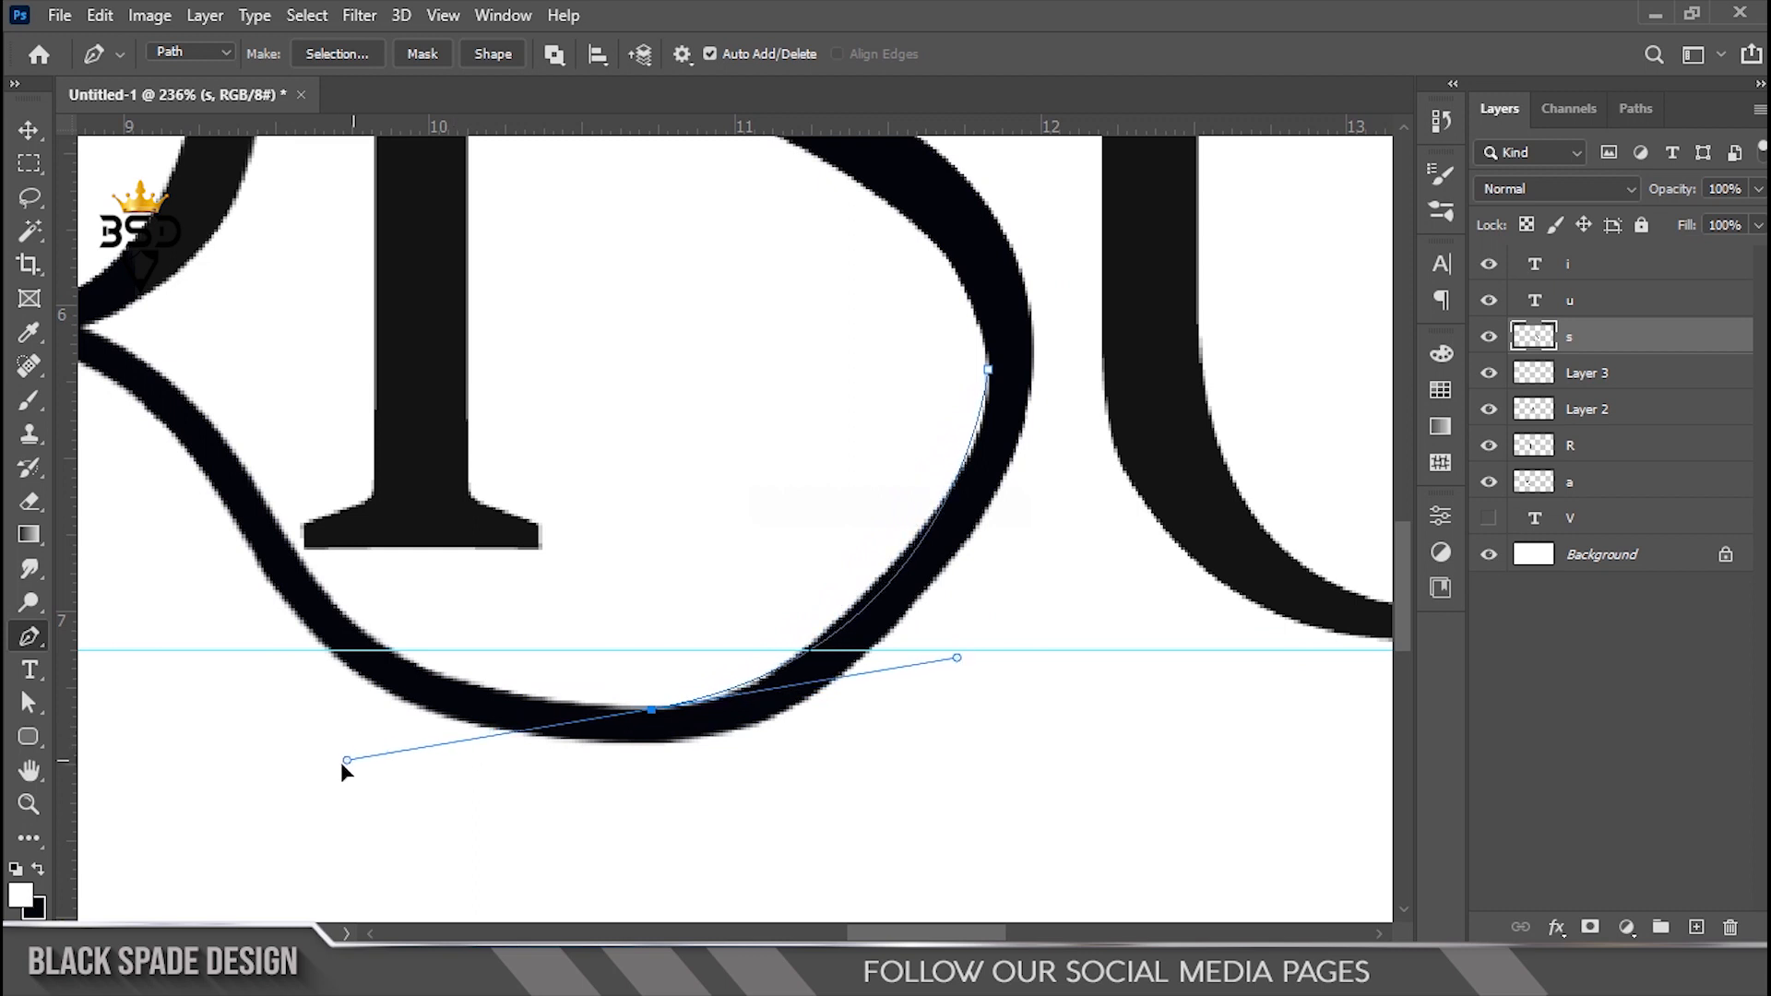
drag(328, 772, 329, 762)
alt+click(653, 709)
click(685, 581)
drag(765, 481, 778, 463)
drag(837, 388, 853, 379)
click(988, 369)
Turn the inner path into a new selection with 0 pixels feather, delete the selected pixels from the s layer, and deselect
right_click(921, 421)
click(963, 476)
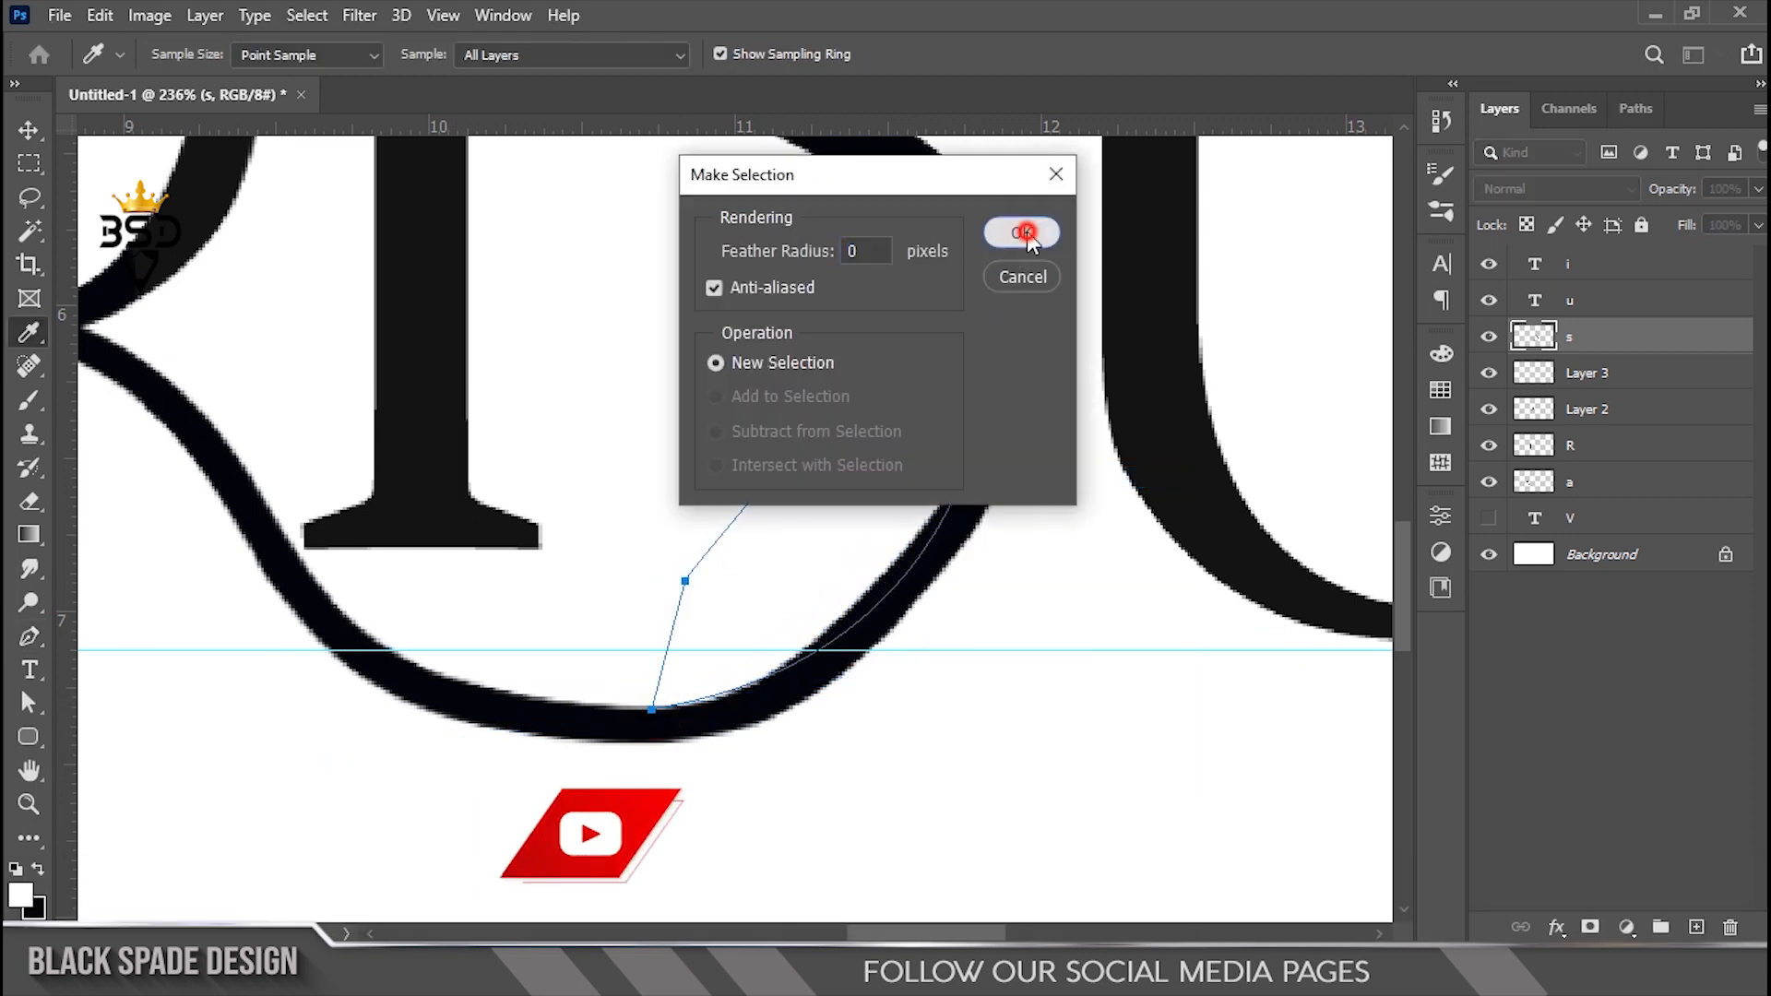
click(1026, 231)
key(Delete)
key(ctrl+d)
Draw a Pen path along the outer edge of the S's lower bowl, enclosing the excess outside the curve
scroll(990, 329, up, 3)
click(987, 309)
drag(118, 740, 101, 743)
click(653, 768)
click(831, 736)
drag(926, 674, 1004, 634)
click(1051, 581)
Make a selection from the outer path, delete the excess from the s layer's curve, and deselect
right_click(933, 478)
click(979, 471)
click(1024, 233)
key(Delete)
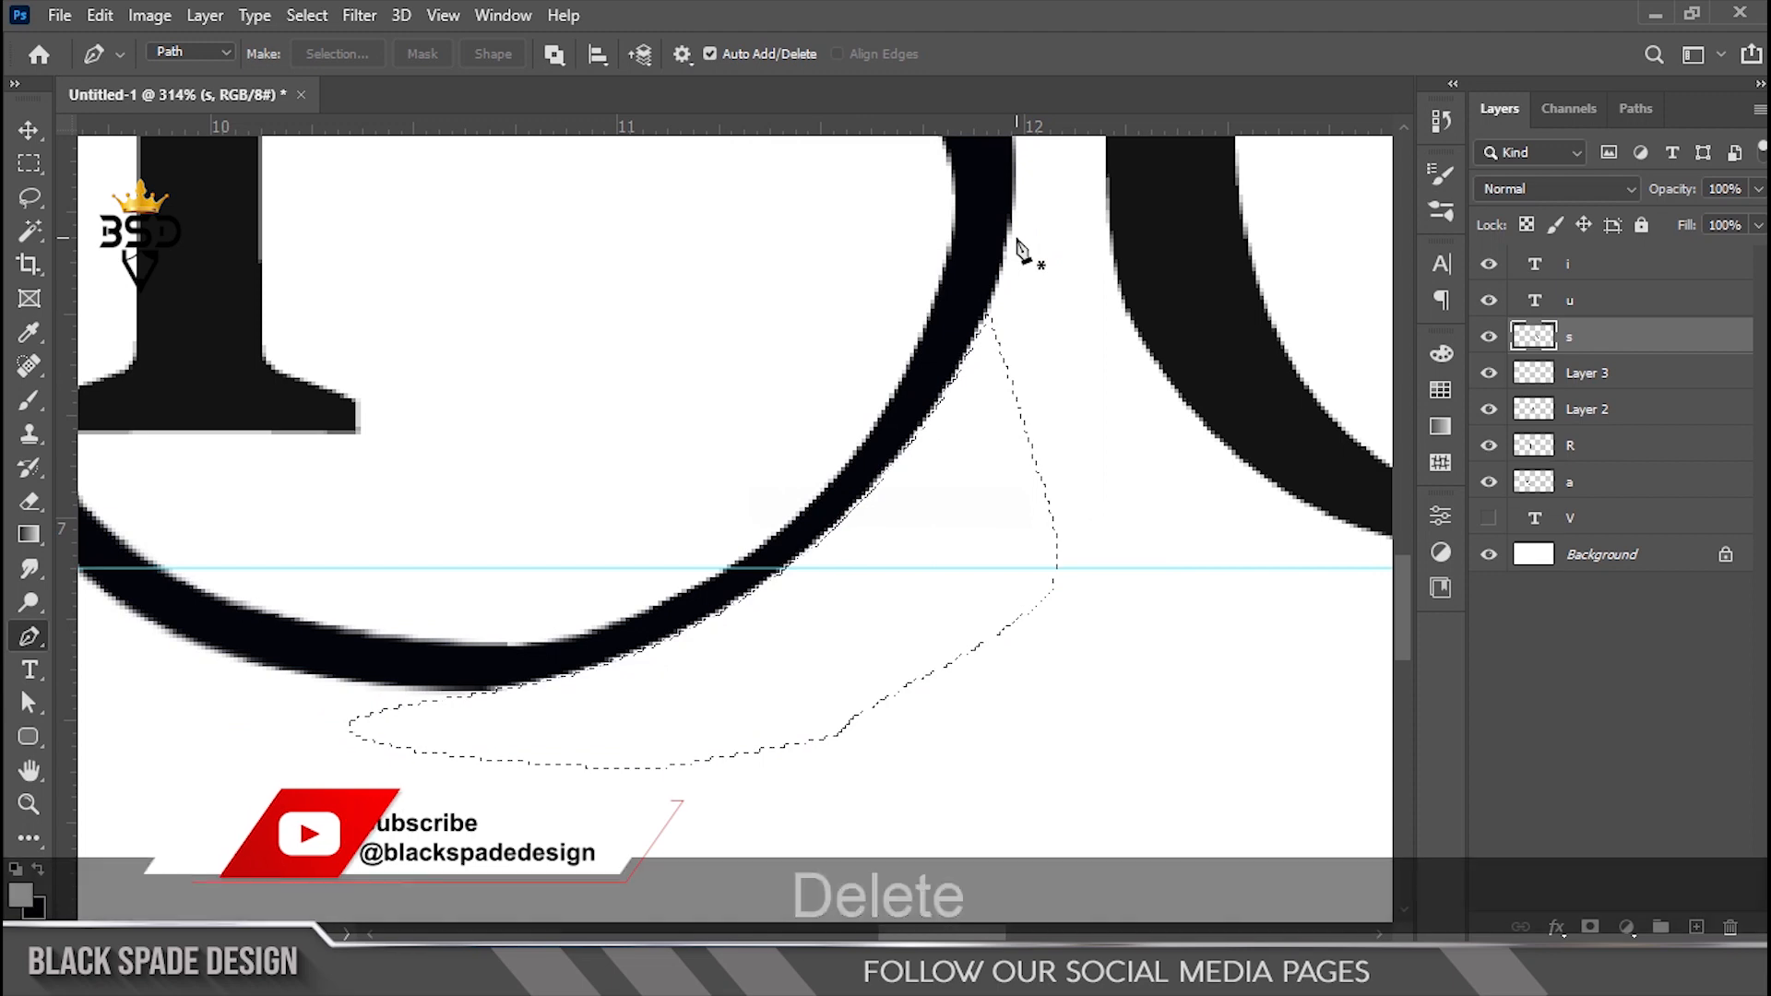
key(ctrl+d)
Draw a closed Pen path along the upper edge of the bottom curve, below the I, to smooth its uneven inner contour
scroll(889, 482, down, 4)
drag(670, 657, 899, 727)
scroll(902, 738, up, 3)
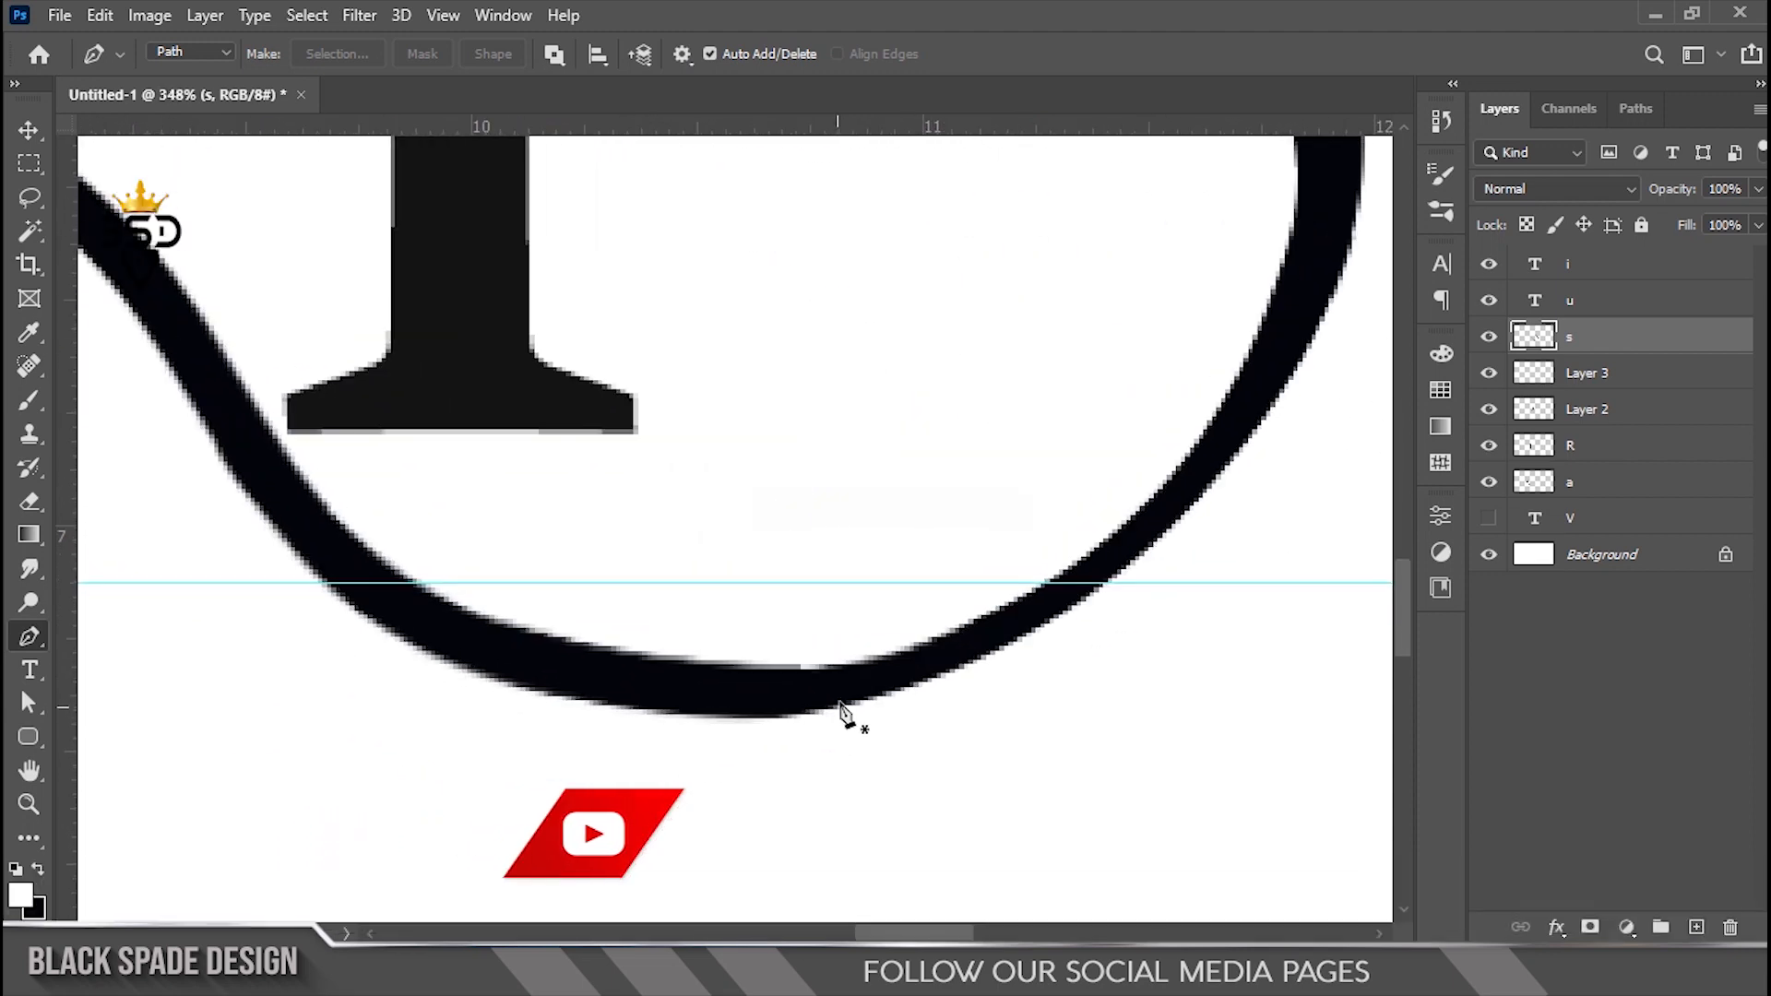
click(969, 620)
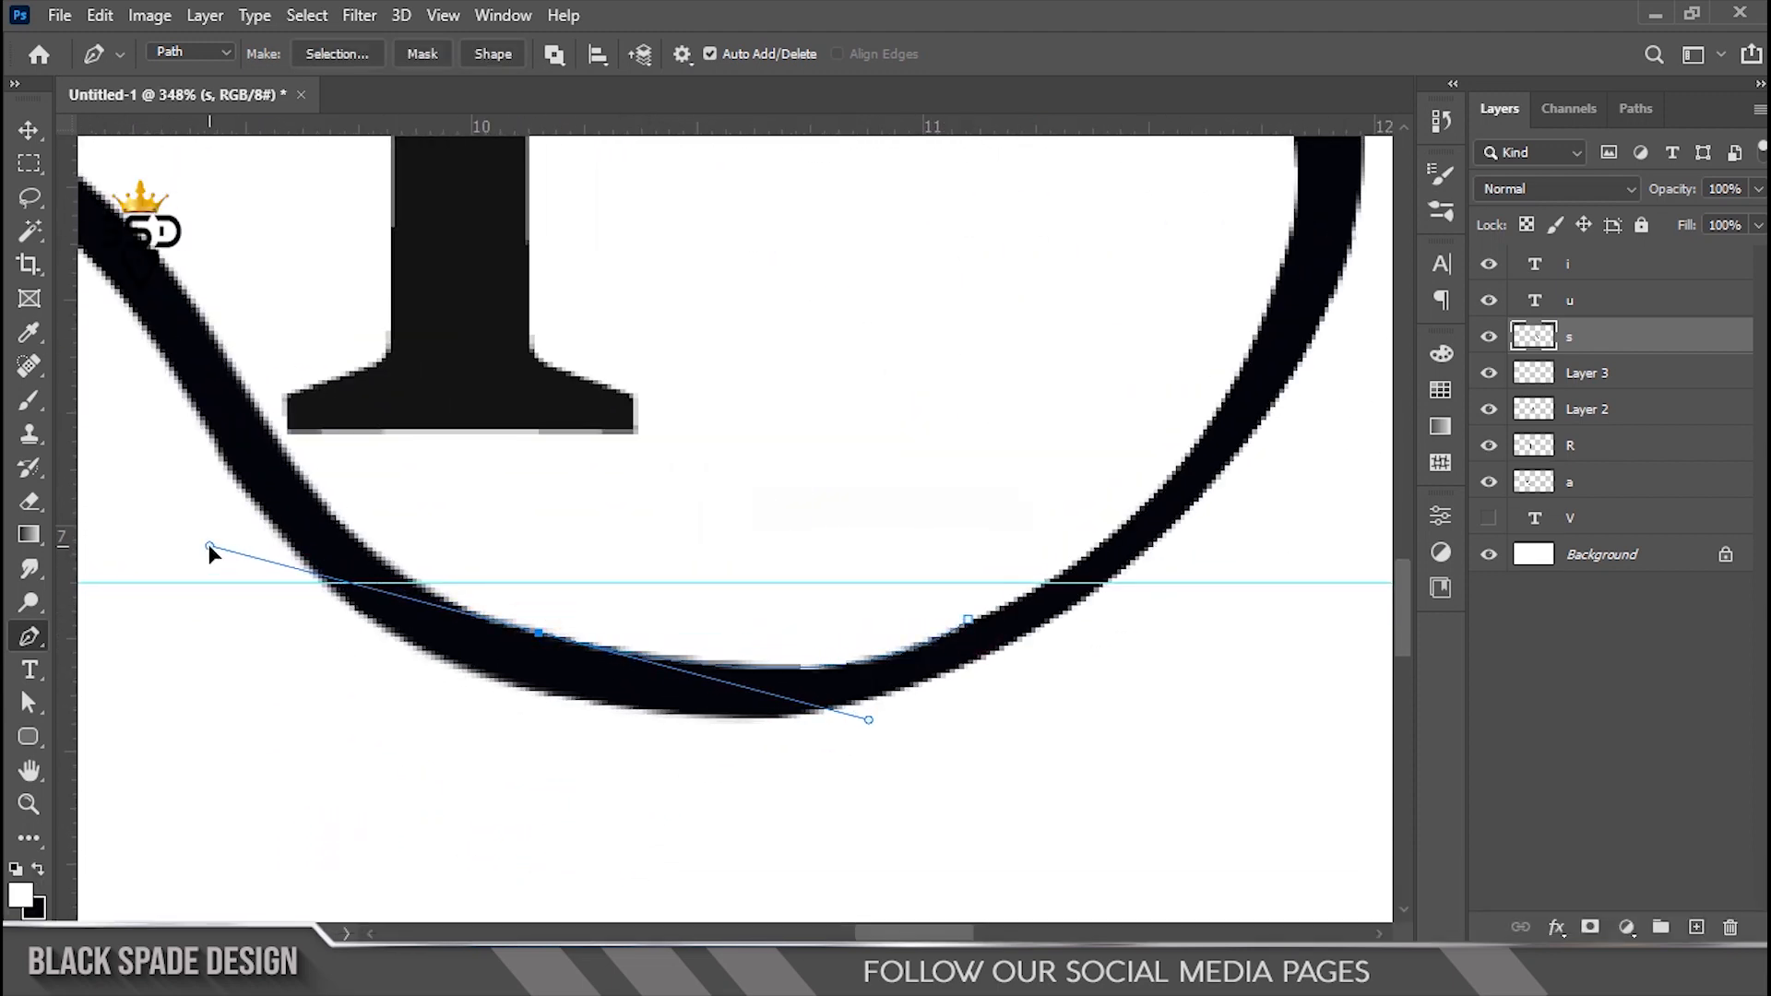
alt+click(539, 633)
drag(534, 555, 580, 540)
click(973, 461)
click(971, 622)
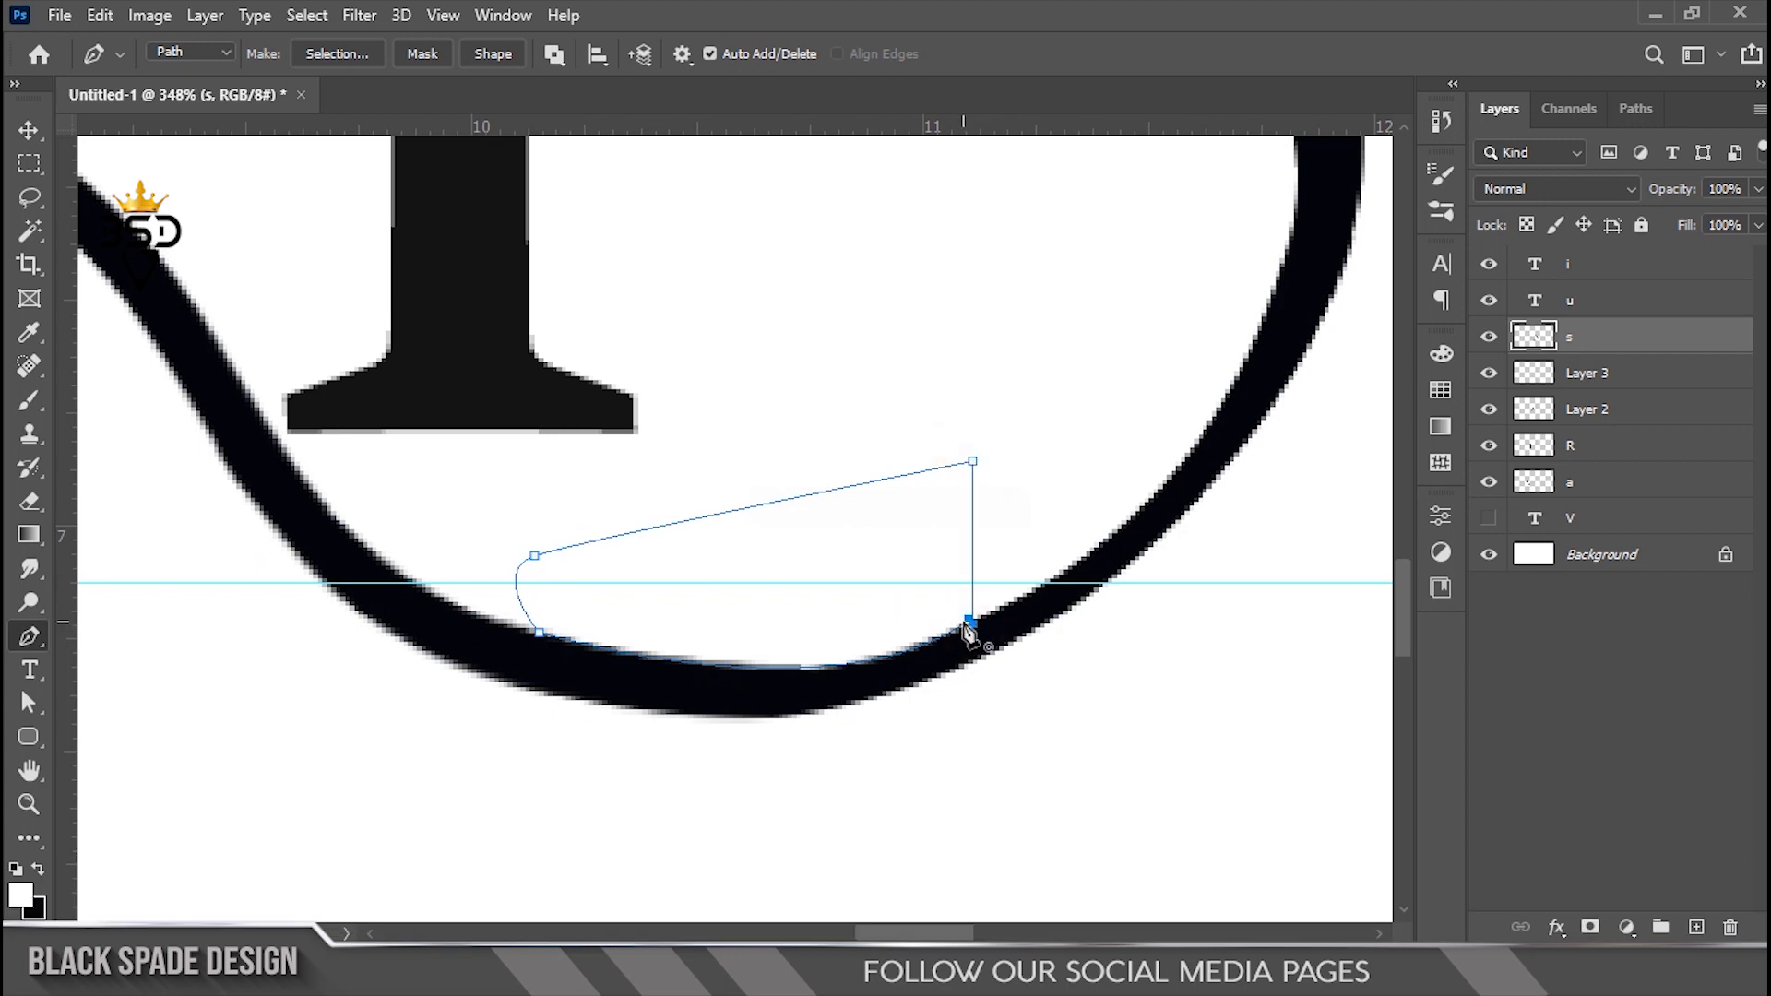
Make a new selection from the path along the bottom curve's upper edge, delete the excess from the s layer, and deselect
scroll(969, 632, up, 2)
right_click(922, 635)
click(982, 152)
right_click(890, 457)
click(962, 476)
click(1011, 235)
scroll(692, 435, down, 2)
key(Delete)
key(ctrl+d)
Draw a closed Pen path along the lower edge of the bottom curve, enclosing the uneven area beneath it
scroll(728, 521, up, 2)
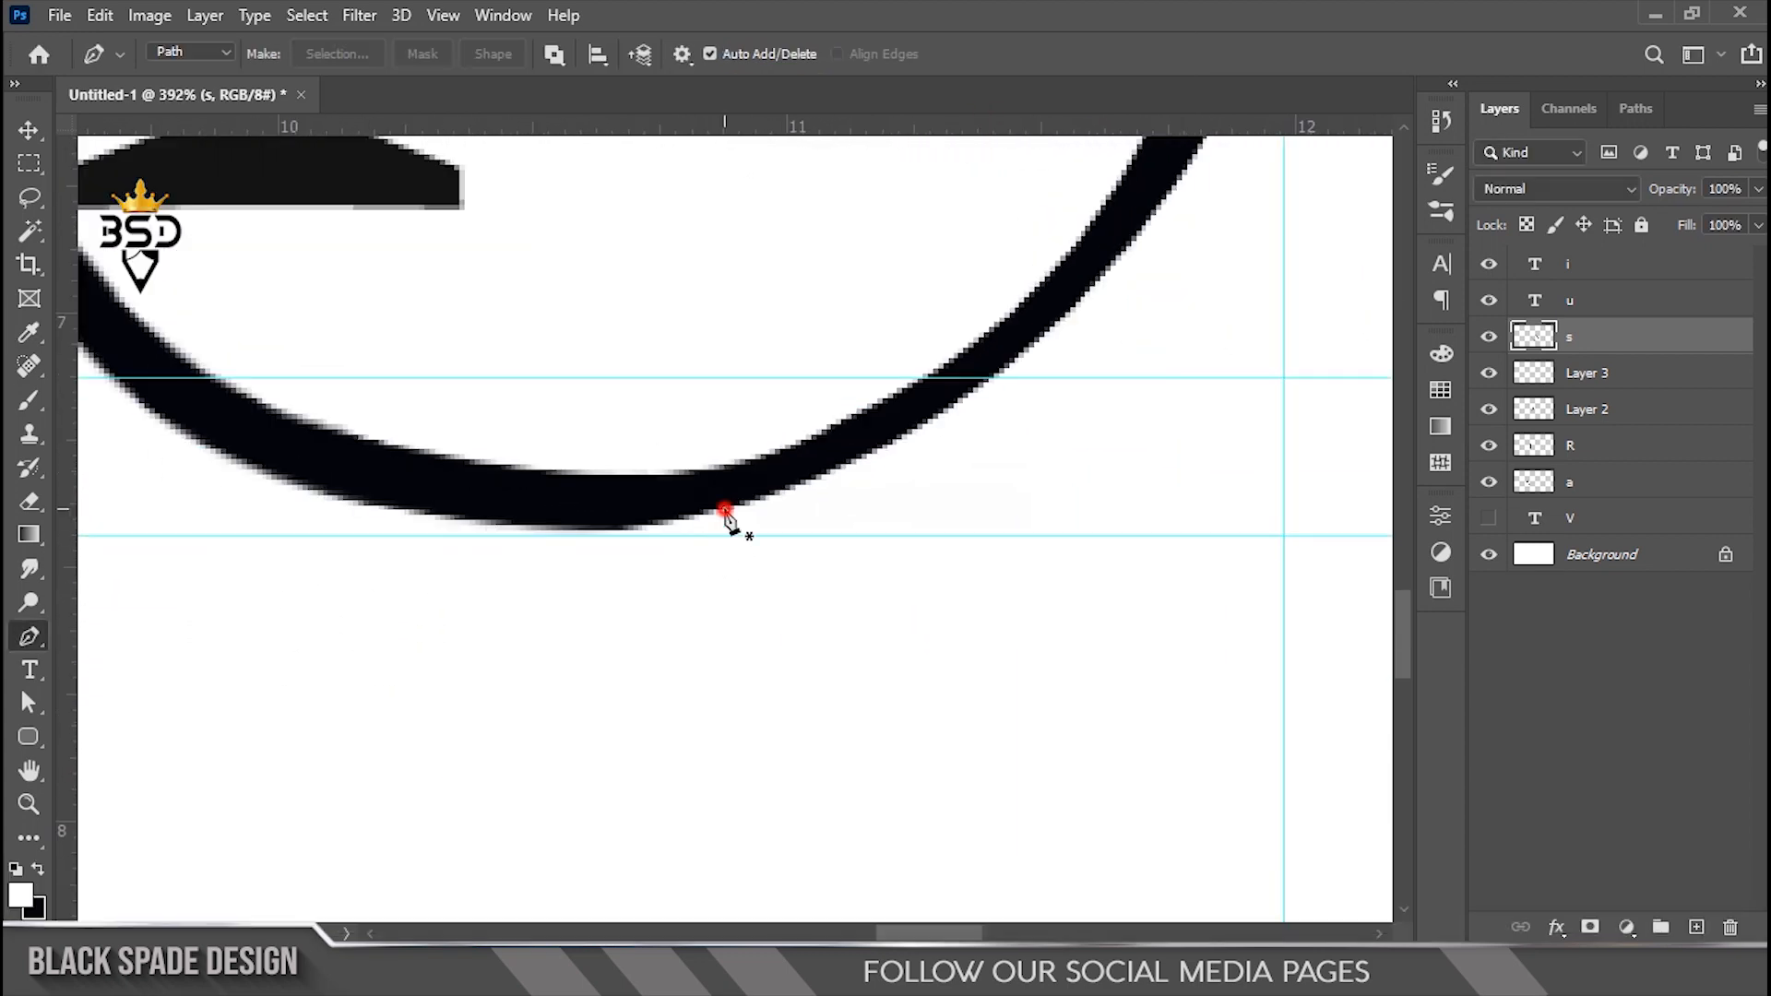
click(724, 509)
scroll(706, 514, down, 3)
drag(705, 515, 837, 570)
drag(605, 567, 253, 443)
key(ctrl+x)
key(ctrl+z)
scroll(509, 541, up, 2)
drag(380, 665, 403, 678)
drag(607, 777, 637, 781)
drag(792, 762, 838, 758)
drag(915, 735, 941, 704)
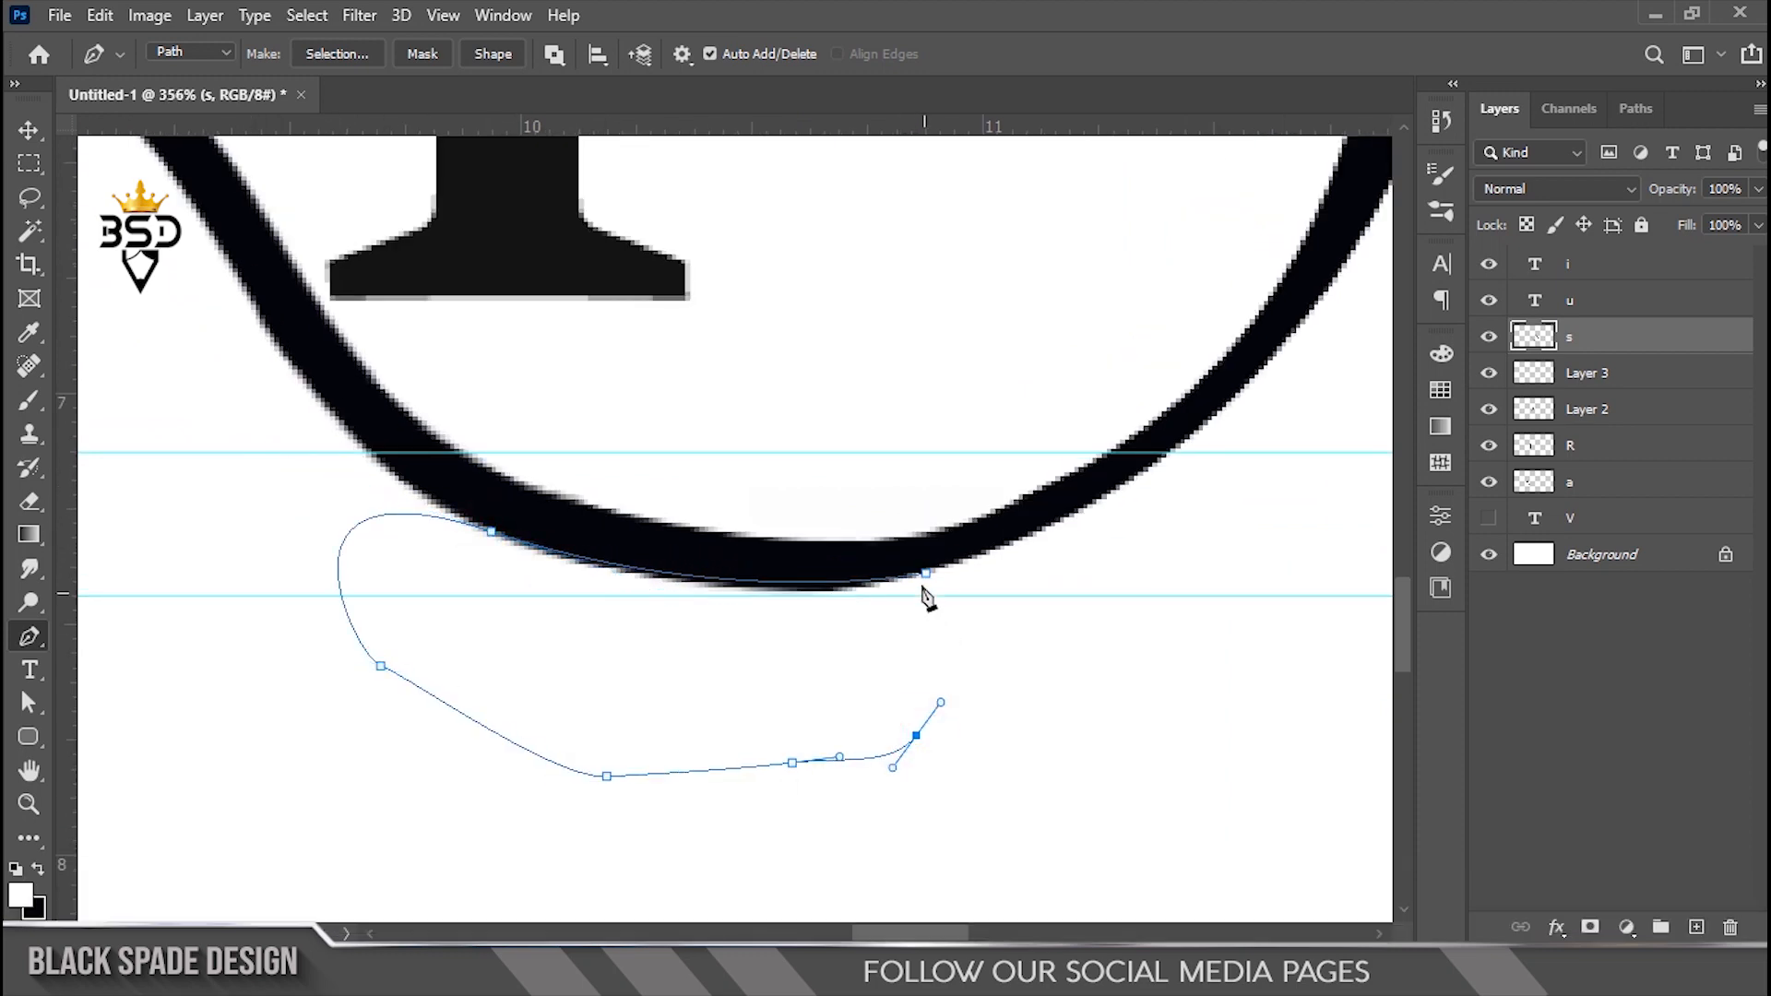
click(926, 572)
Make a selection from the lower path, delete the excess beneath the s layer's bottom curve, and deselect
right_click(799, 659)
click(885, 192)
key(Return)
key(Delete)
key(ctrl+d)
Outline the uneven outer edge of the descending R leg with a Pen path, delete the enclosed pixels as a selection, and deselect
scroll(791, 443, down, 3)
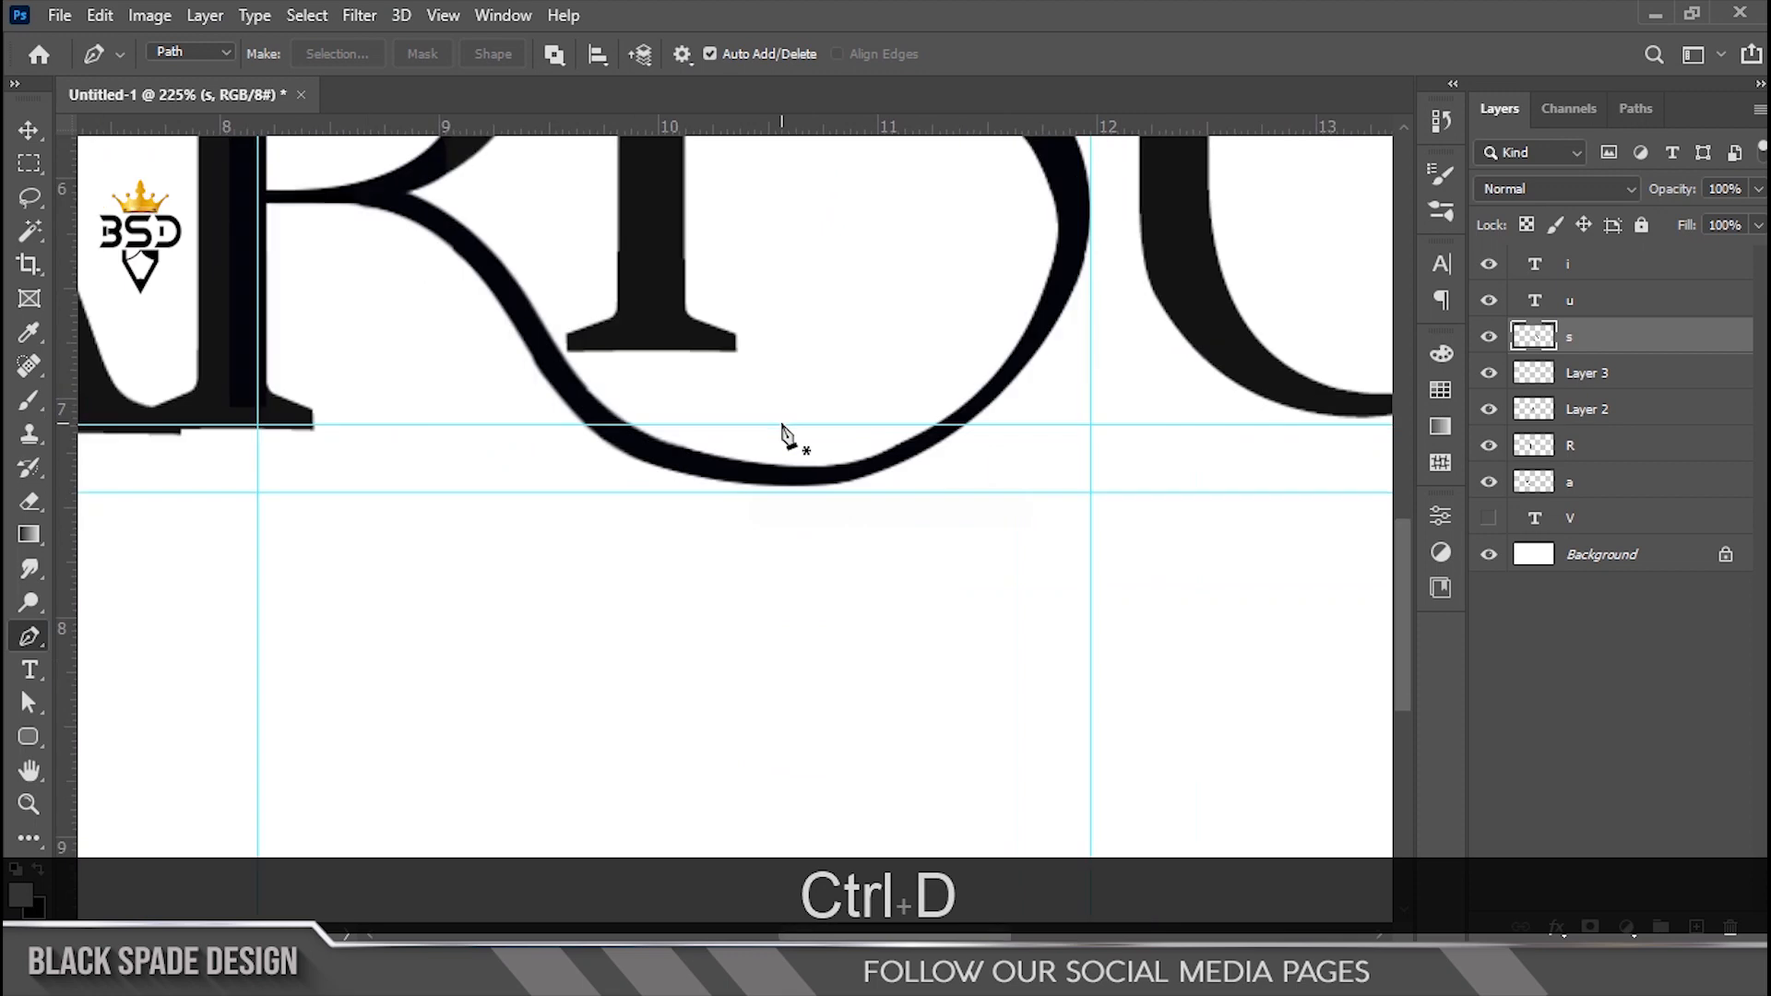
key(space)
scroll(766, 564, up, 4)
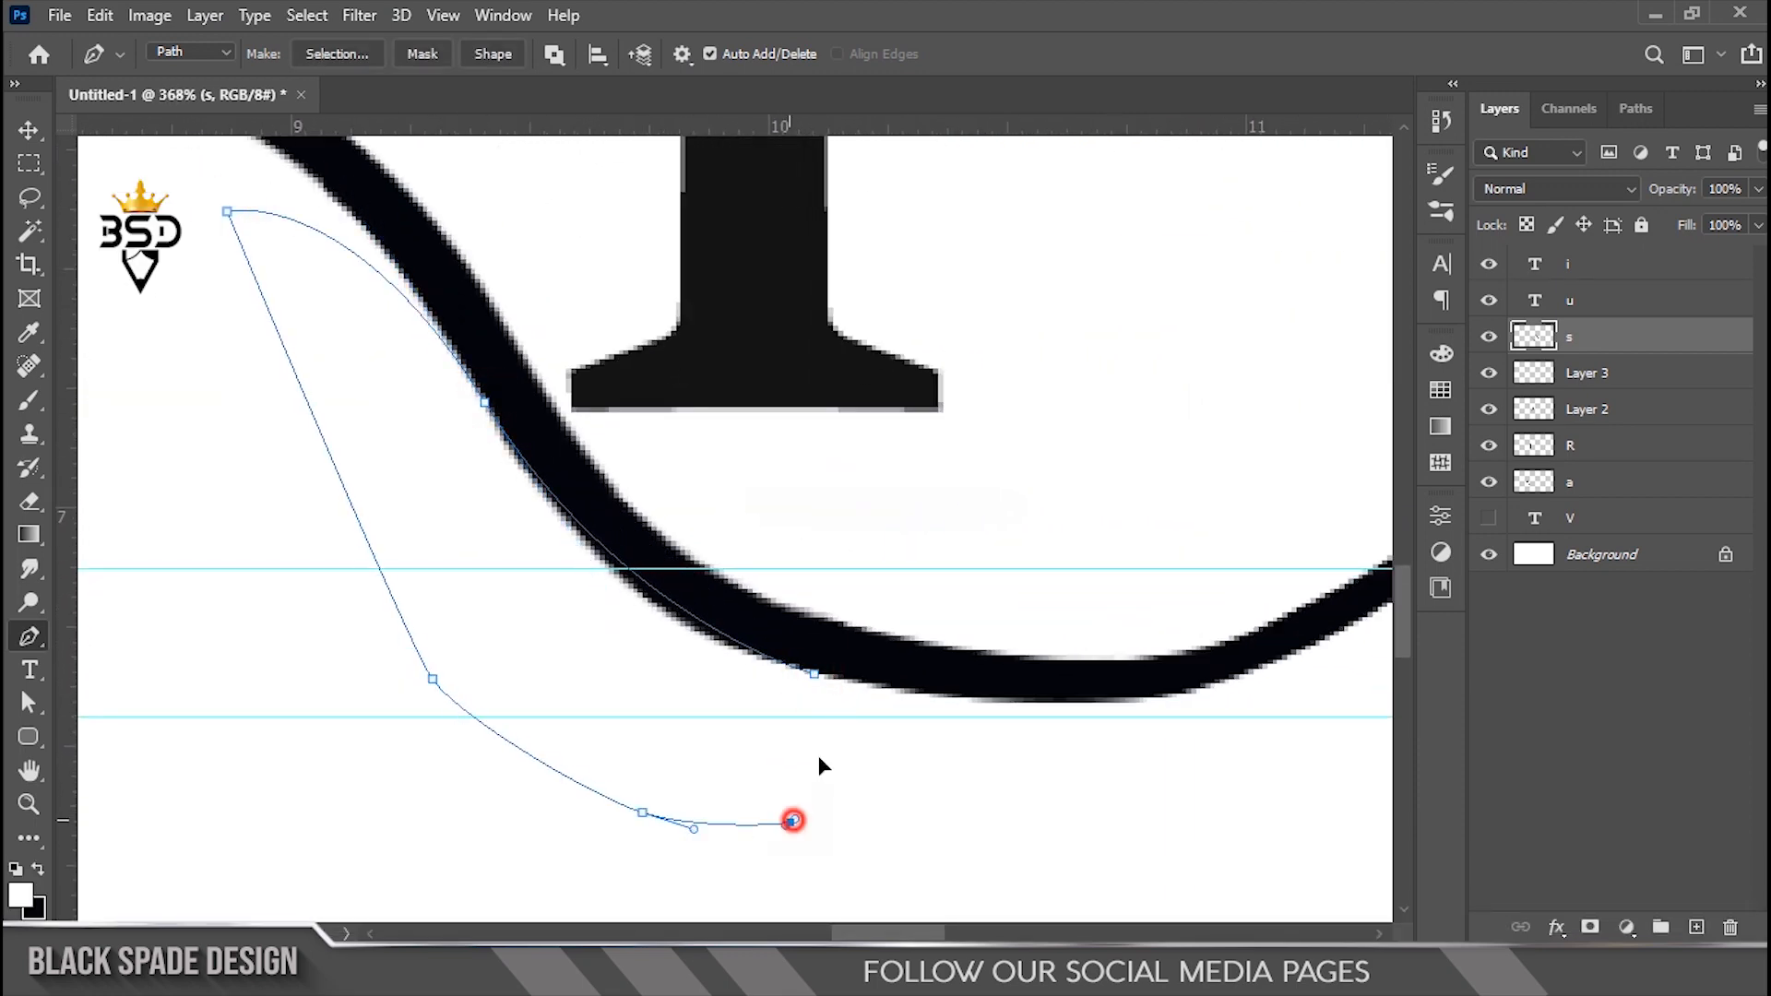
right_click(739, 656)
click(885, 181)
click(1000, 225)
key(Delete)
key(ctrl+d)
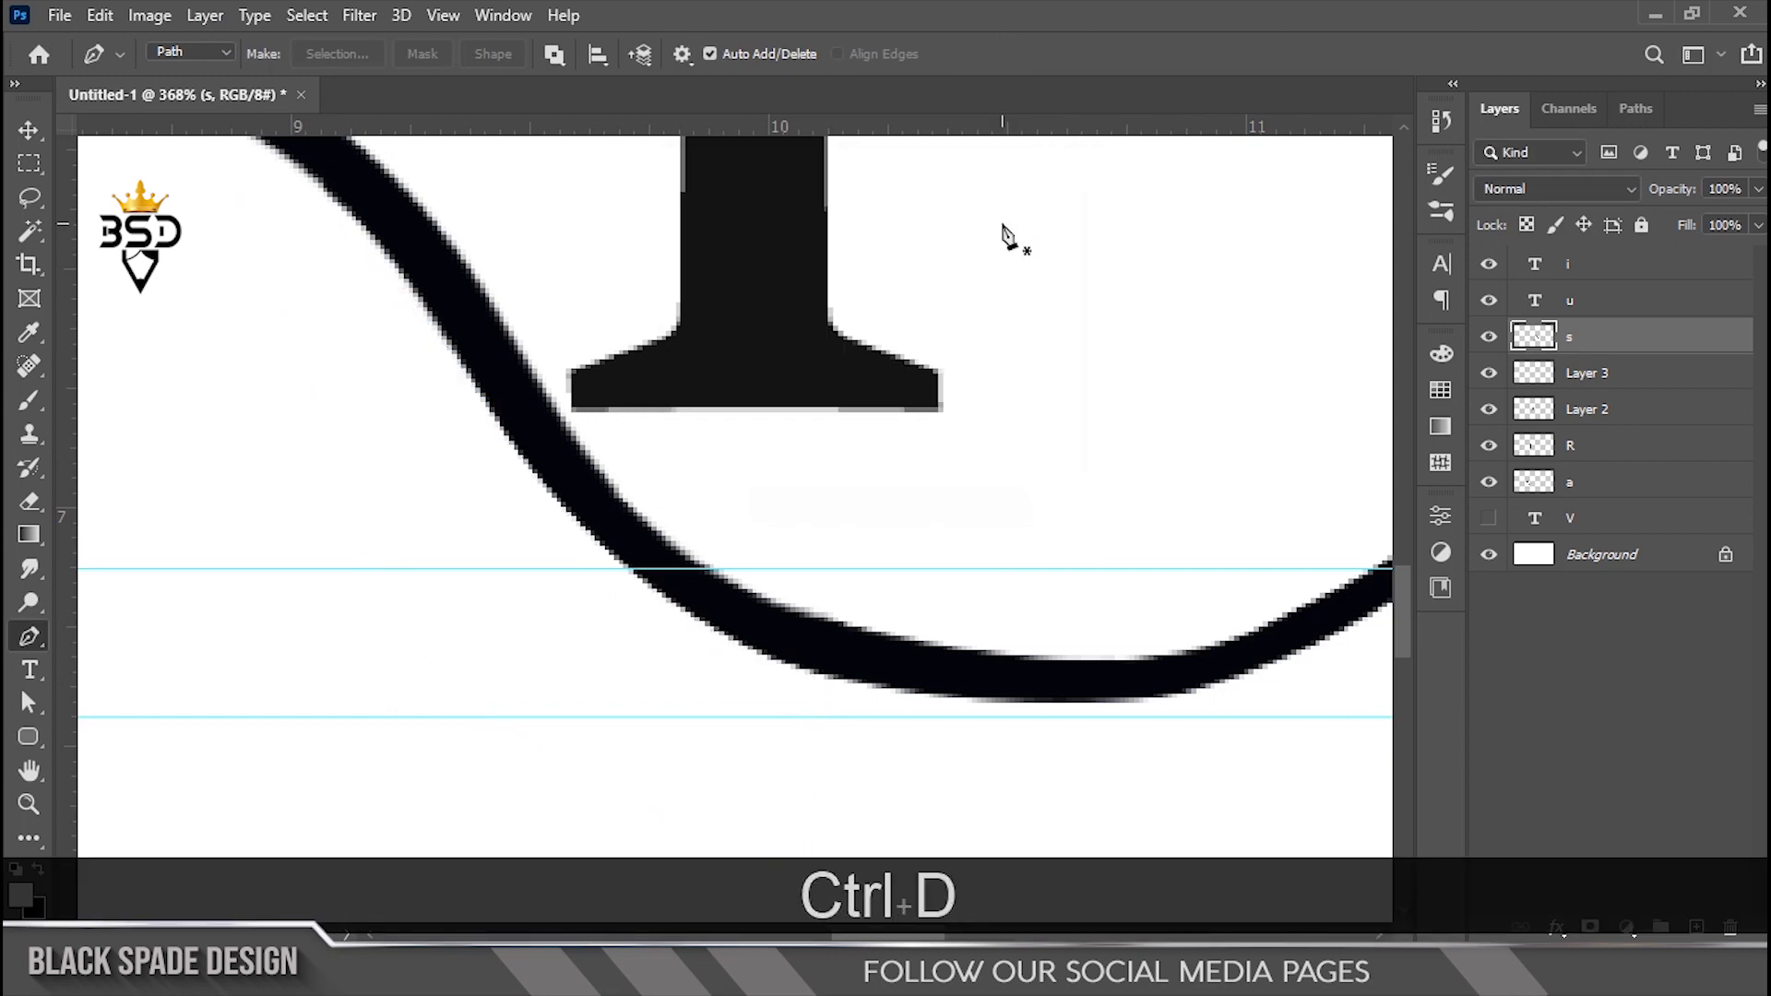
Examine the whole lettering and the curve joining the R's leg to the S for remaining uneven edges
key(v)
scroll(1061, 496, down, 4)
scroll(1089, 496, up, 3)
key(space)
drag(1093, 495, 939, 653)
scroll(939, 653, down, 2)
scroll(687, 581, up, 2)
drag(690, 586, 613, 565)
scroll(664, 567, up, 1)
scroll(461, 611, up, 2)
key(space)
drag(447, 614, 541, 608)
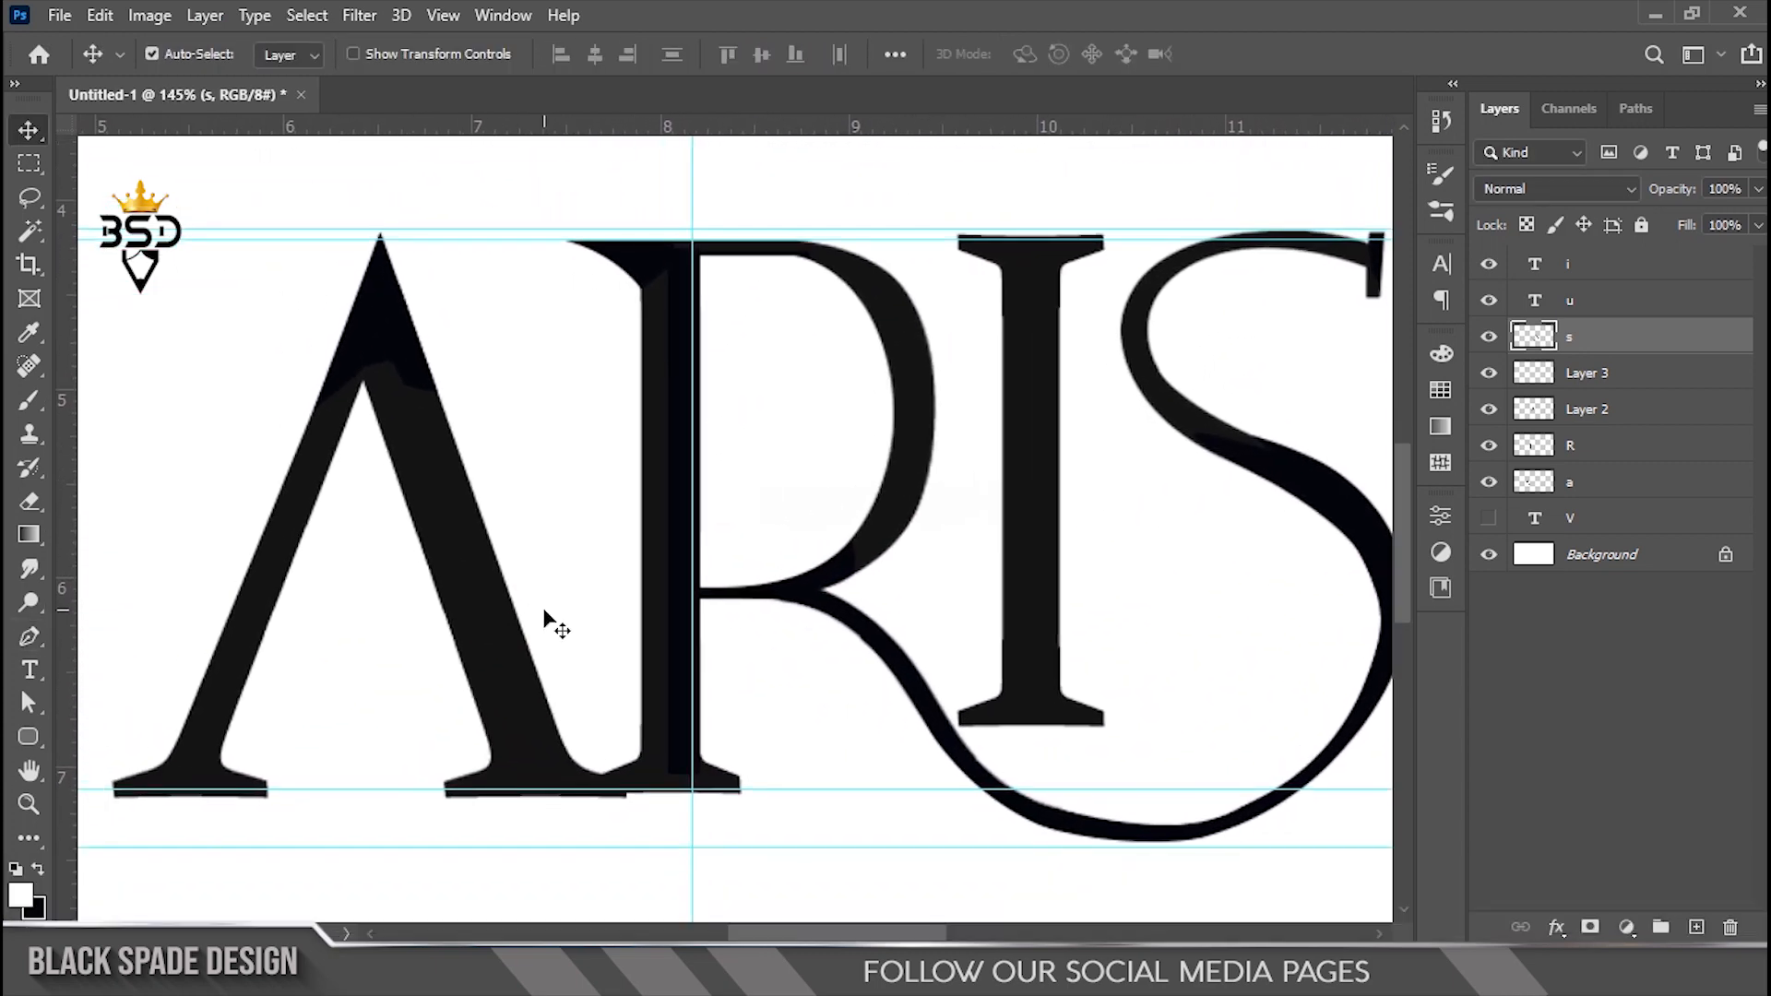
scroll(546, 616, down, 3)
scroll(723, 562, up, 4)
key(space)
drag(727, 576, 676, 495)
scroll(683, 599, up, 9)
Draw a Pen path along the underside of the R's leg, from its thin crossbar down the curve
right_click(793, 514)
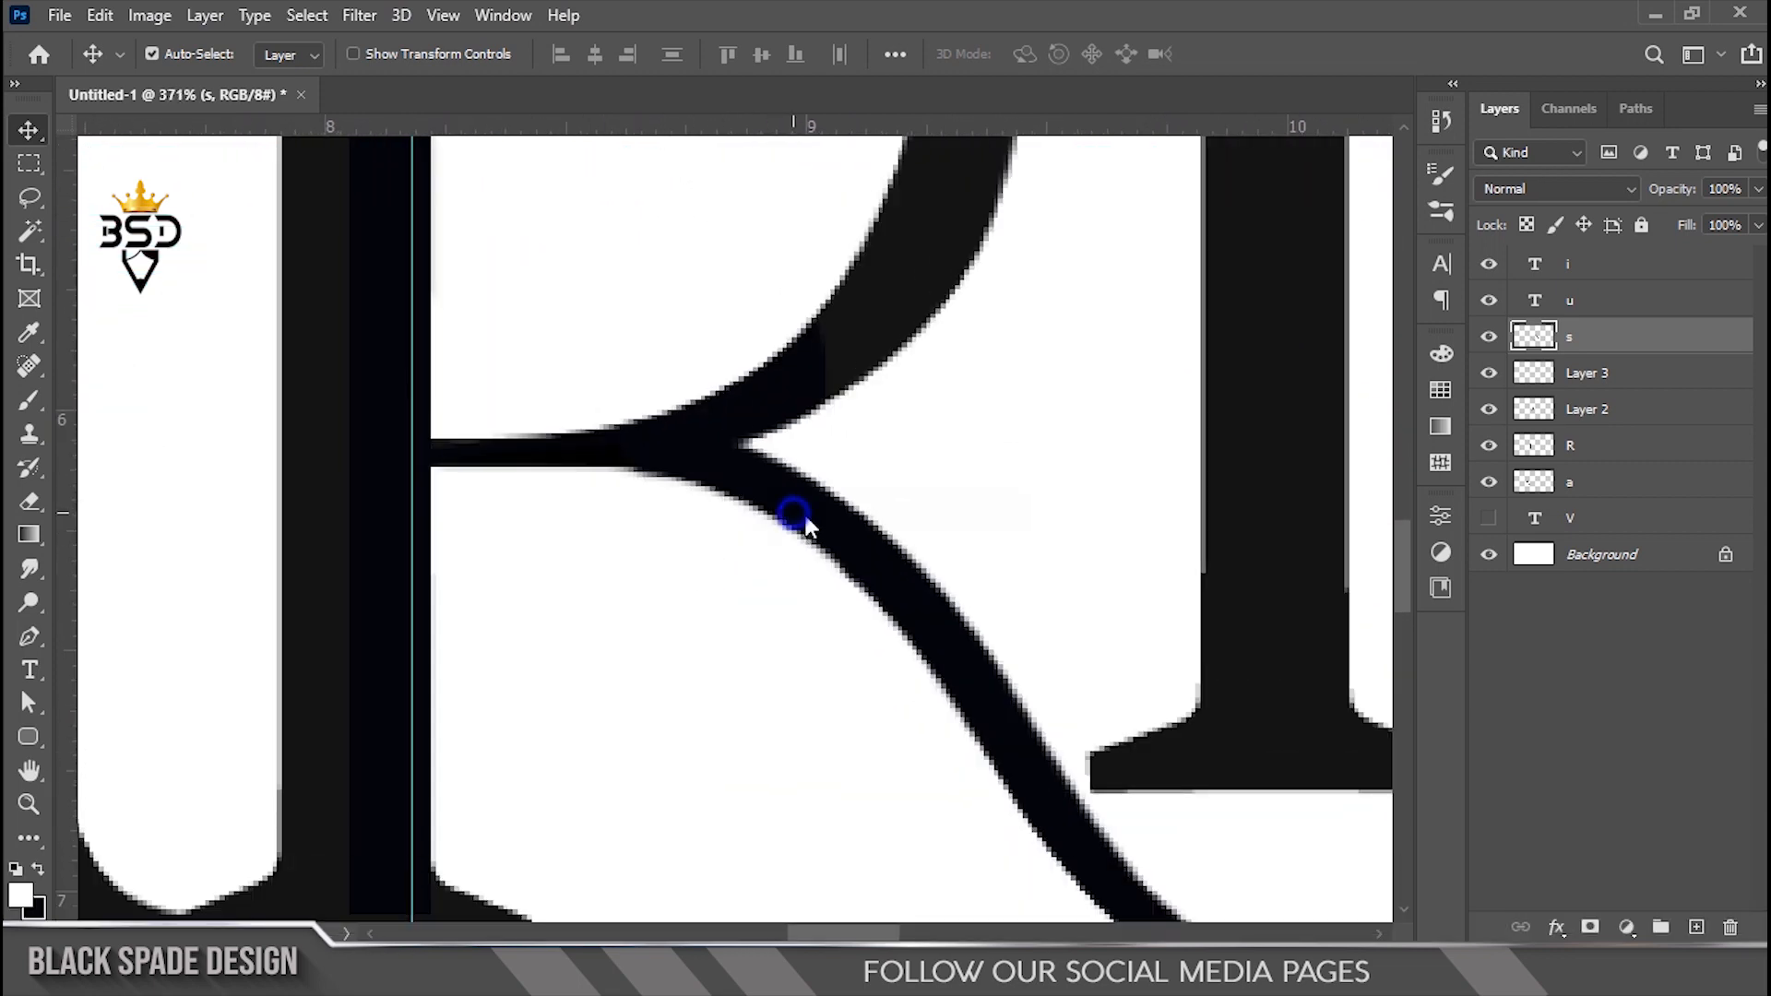
scroll(877, 446, up, 1)
key(p)
click(927, 695)
scroll(830, 646, up, 1)
click(420, 458)
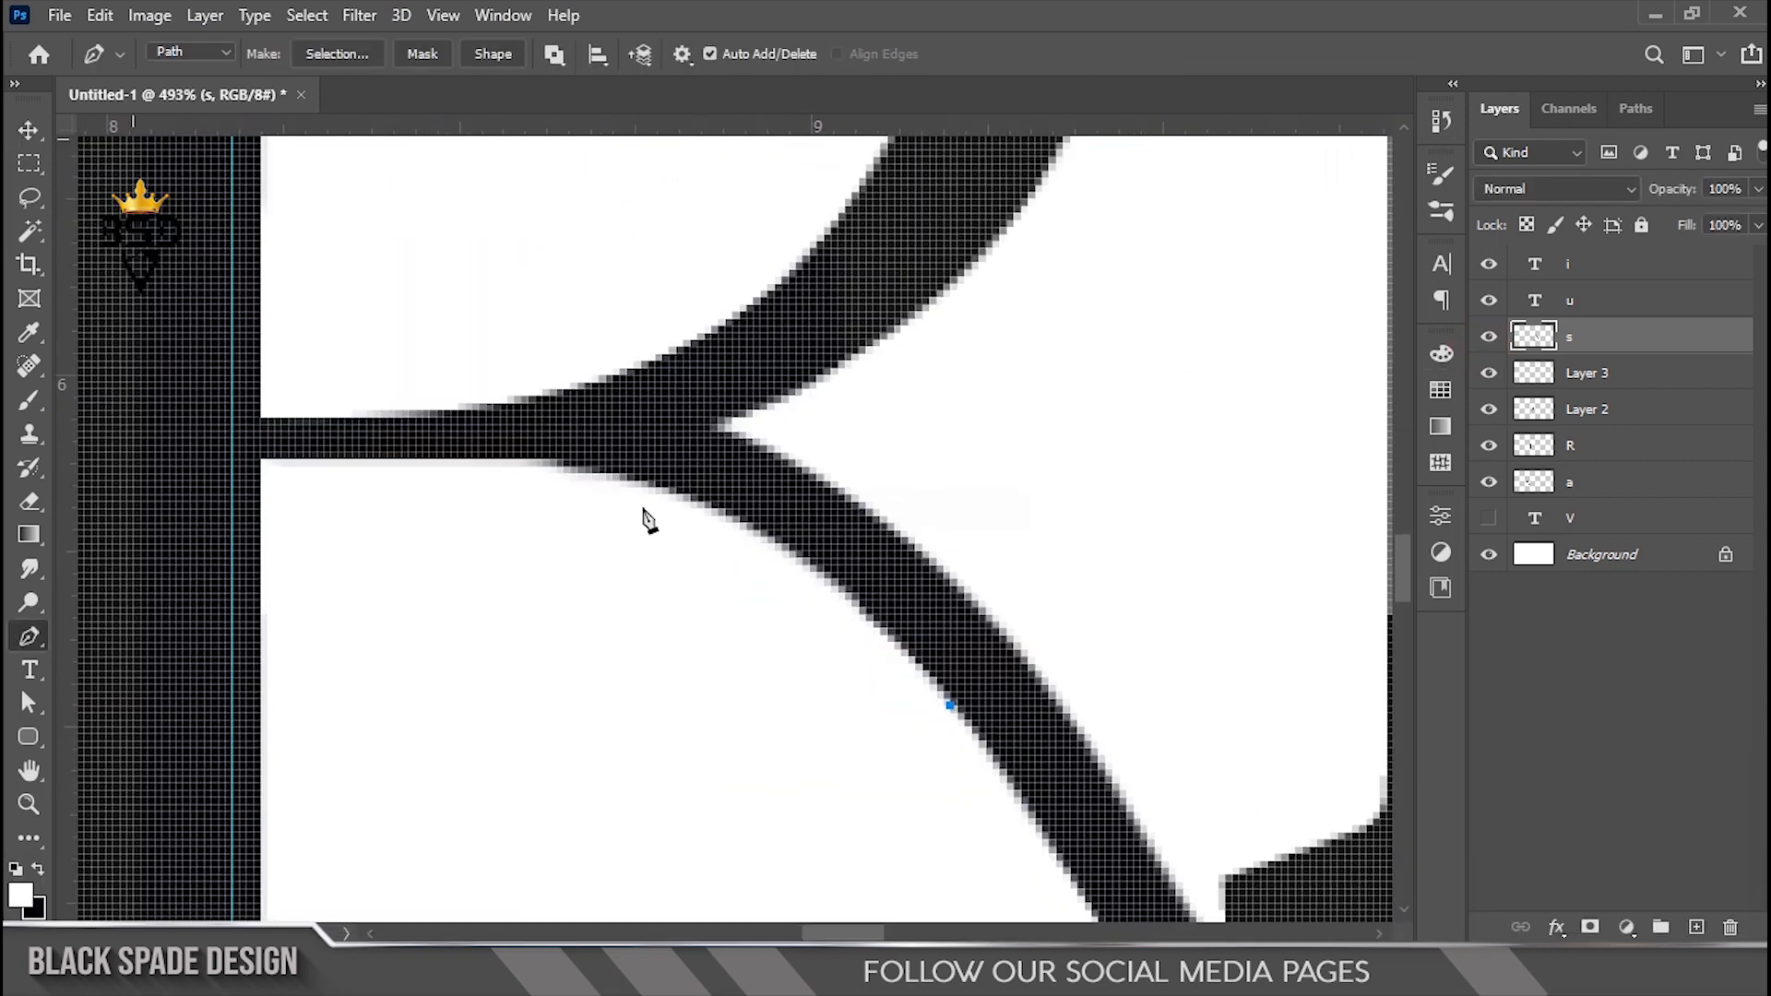
drag(352, 460, 400, 494)
click(966, 685)
drag(1206, 755, 1230, 750)
Make a selection from the path under the R's leg, clear the excess along the edge, and deselect
right_click(1186, 674)
click(1245, 191)
click(1034, 244)
key(ctrl+d)
Duplicate the layers from a through i, merge the copies into one layer, and hide the original letter layers
scroll(834, 420, down, 15)
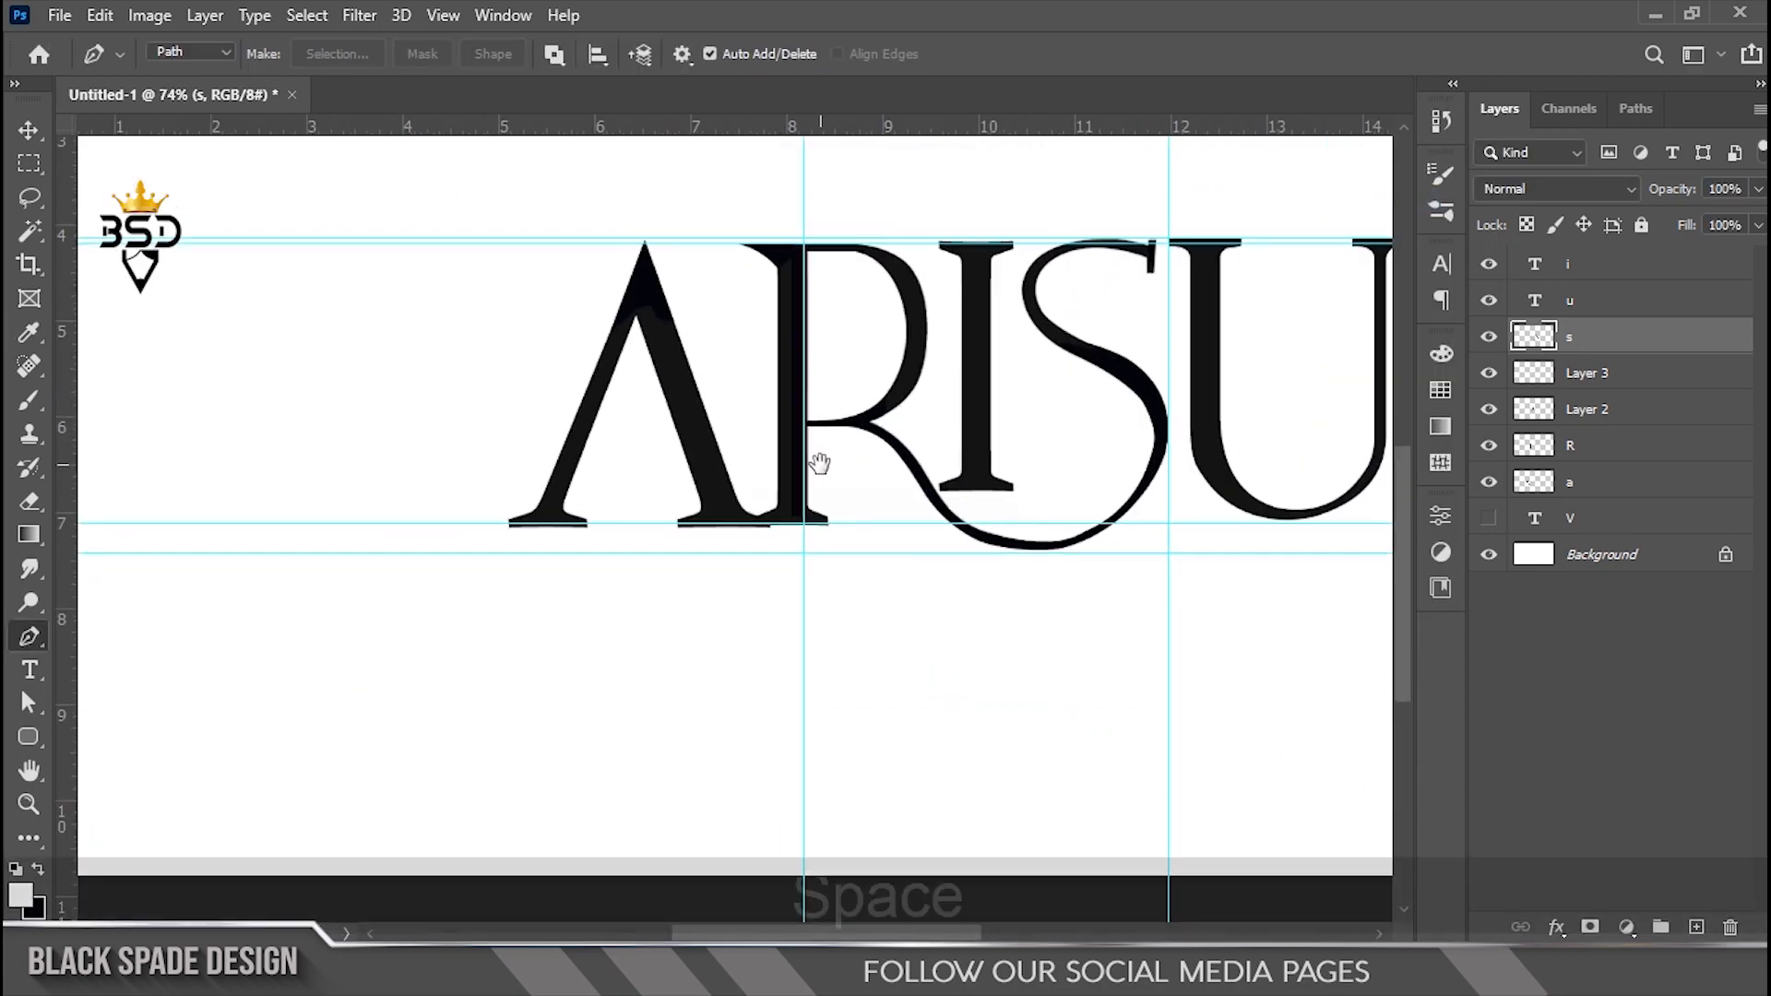
drag(818, 462, 553, 590)
scroll(759, 463, up, 2)
drag(758, 455, 789, 533)
key(v)
click(1536, 479)
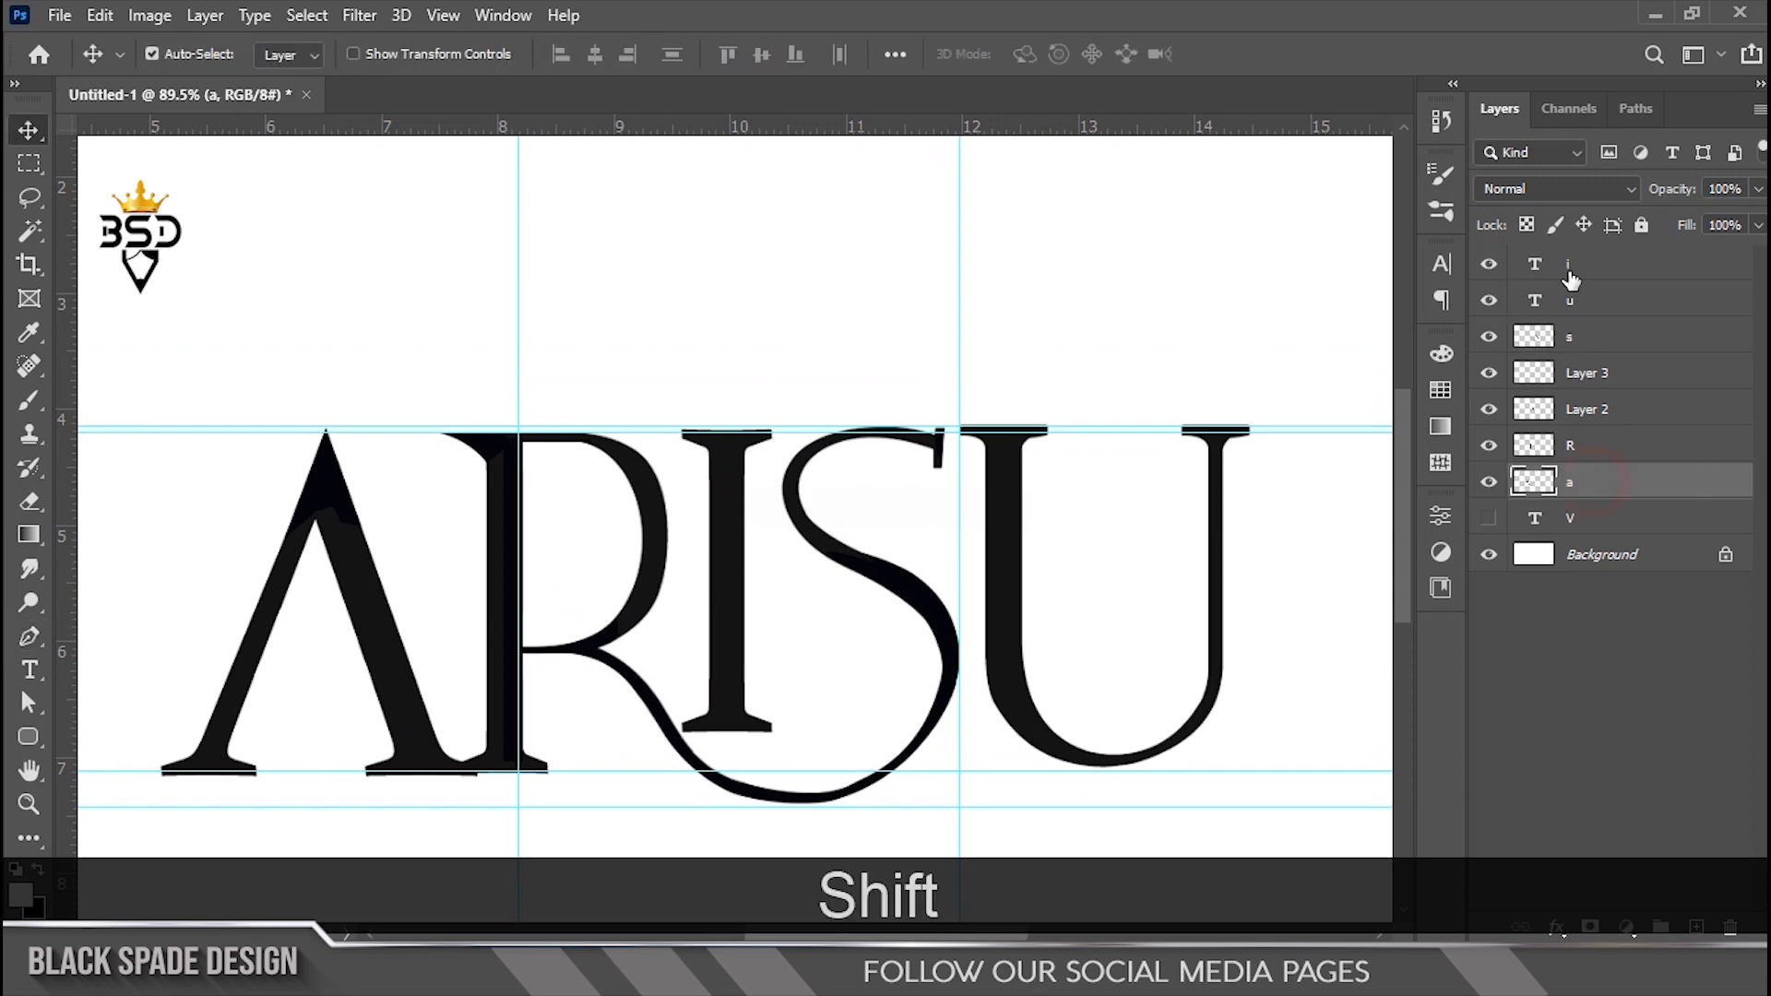
shift+click(1568, 264)
key(ctrl+j)
key(ctrl+e)
drag(1488, 300, 1489, 519)
Trim the tops of the R and I to the lower of the two top guides using a rectangular marquee selection
scroll(546, 489, up, 6)
drag(606, 445, 732, 439)
scroll(631, 440, up, 1)
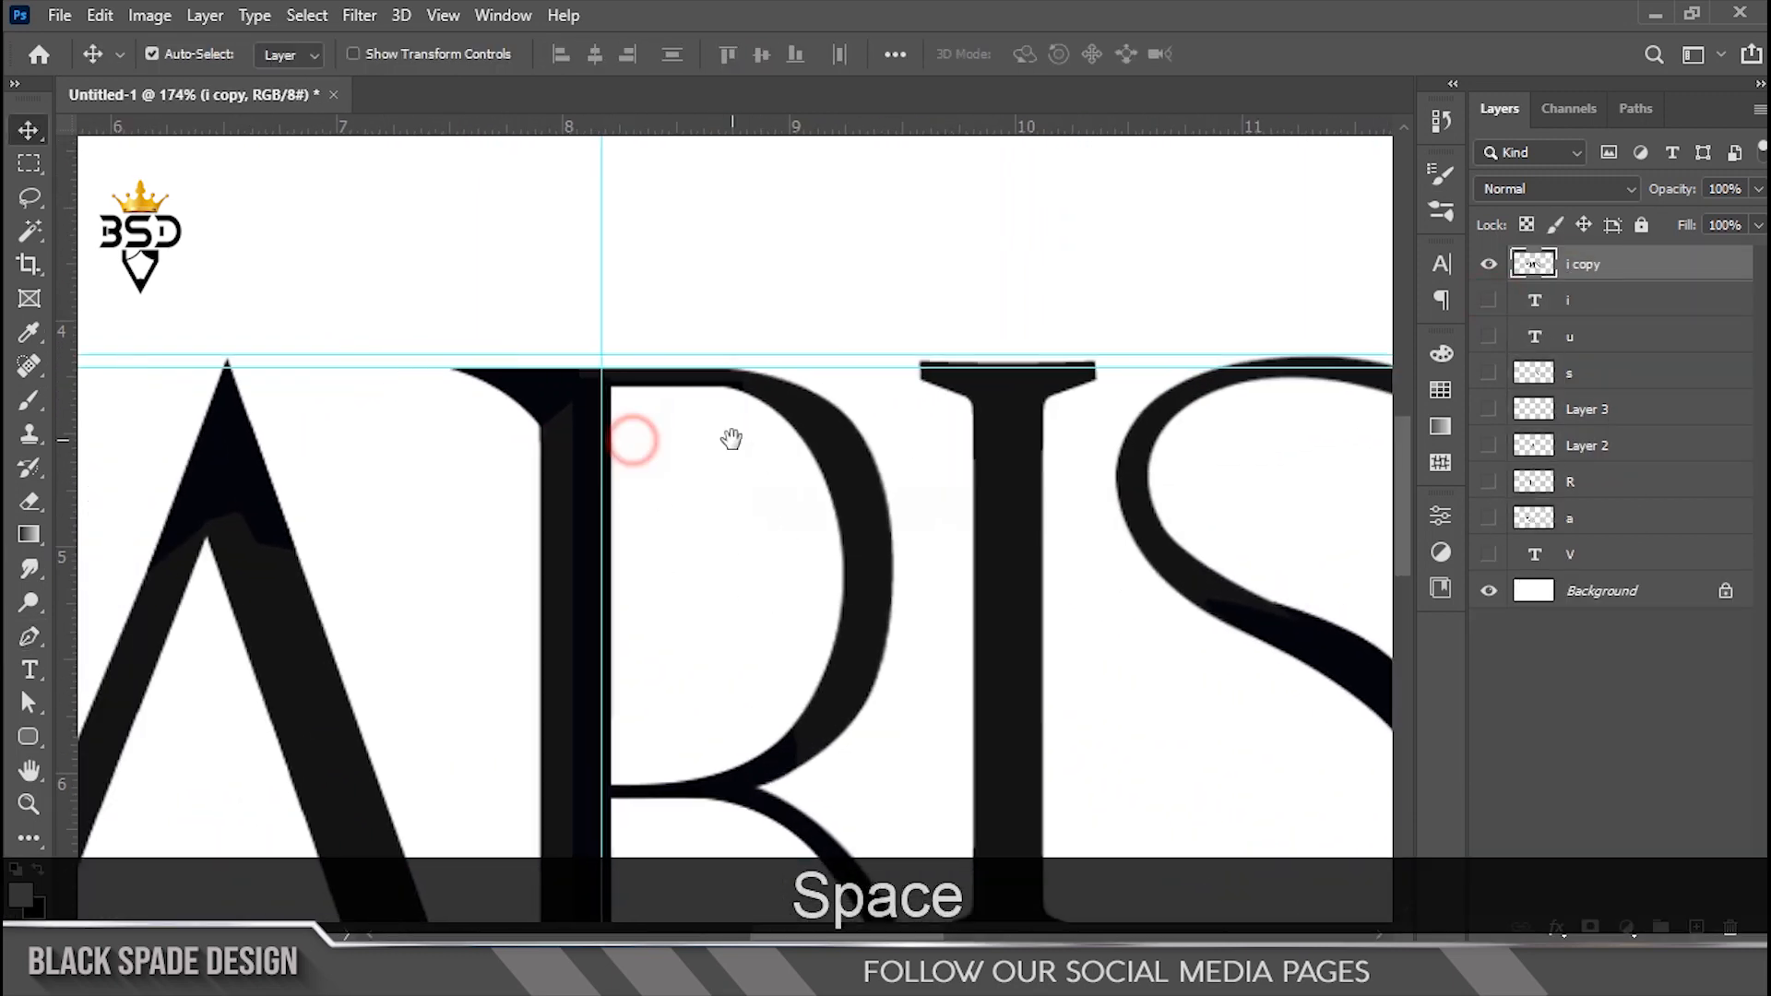
scroll(528, 411, up, 3)
scroll(923, 423, down, 5)
drag(1033, 422, 683, 449)
right_click(710, 443)
click(734, 459)
click(28, 164)
drag(467, 325, 838, 404)
scroll(593, 406, up, 8)
mouse_move(578, 379)
mouse_down()
mouse_move(687, 367)
mouse_move(1087, 407)
mouse_up()
scroll(671, 353, up, 1)
Select a rectangular strip over the U's top serifs down to the guide and delete the excess
scroll(1092, 409, down, 5)
drag(1125, 337, 246, 332)
scroll(751, 348, up, 3)
scroll(548, 348, down, 4)
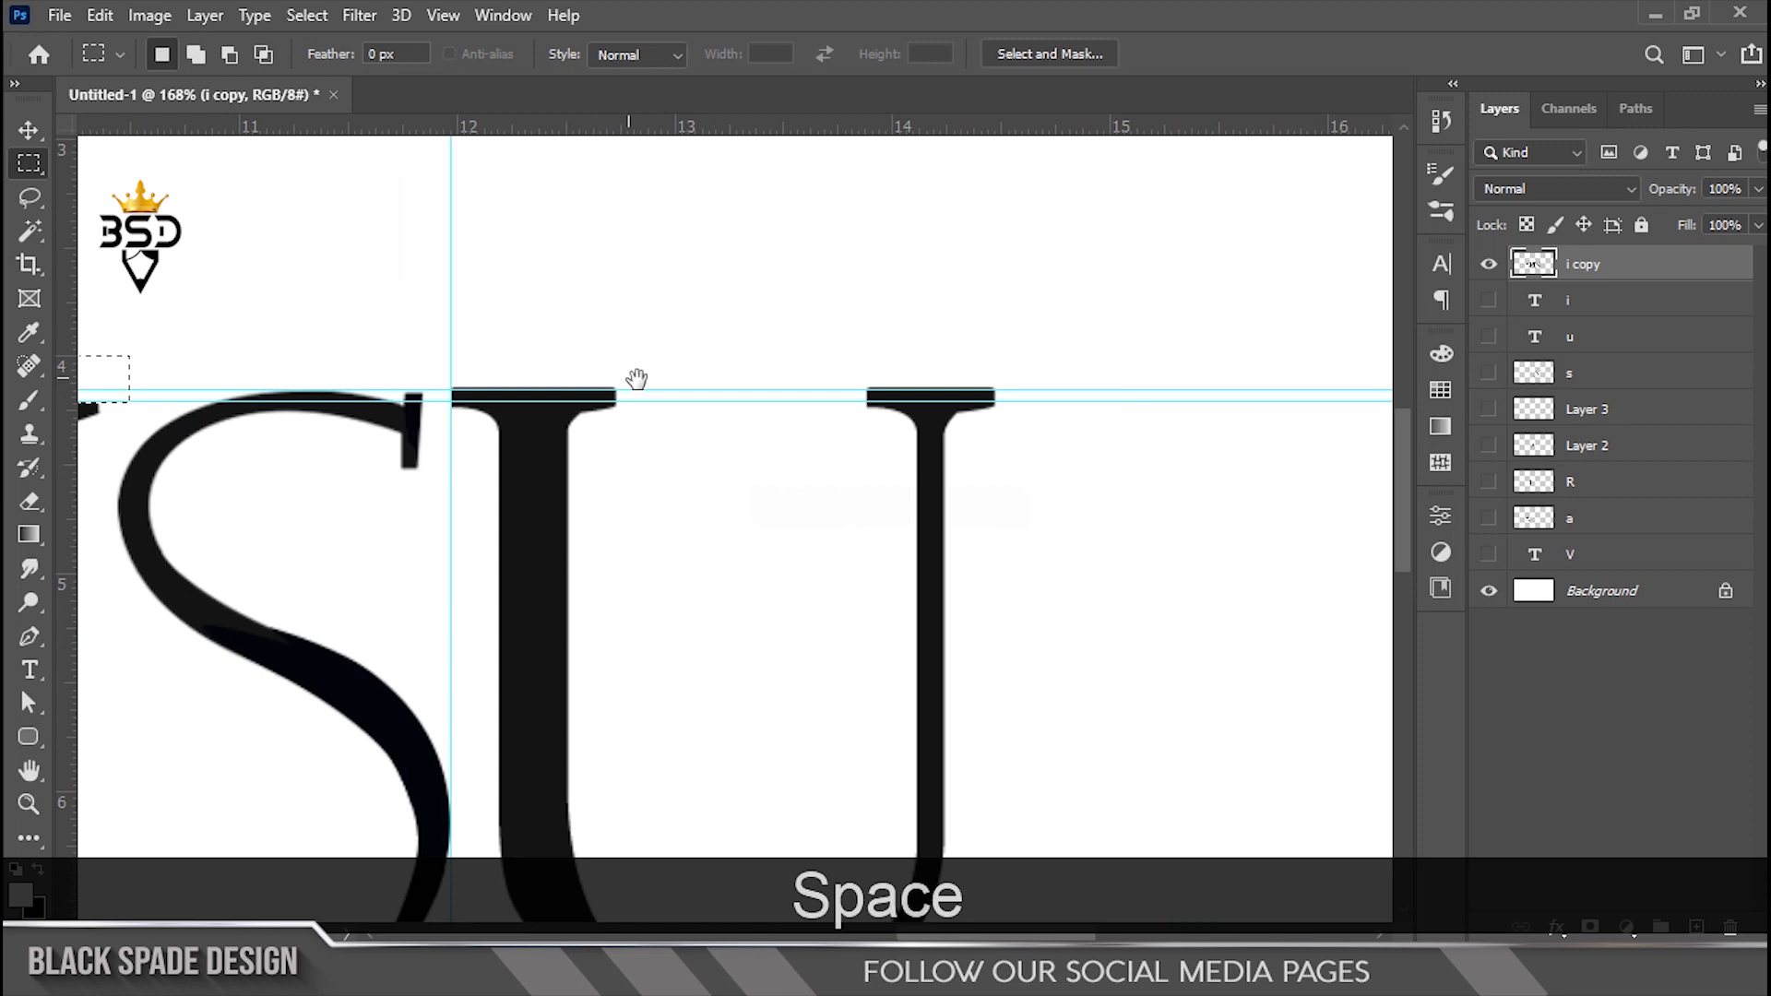
scroll(554, 384, up, 2)
drag(446, 356, 1344, 401)
key(Delete)
Select a rectangular strip below the baseline guide under the A and R, delete the excess, and deselect
scroll(1328, 406, down, 6)
drag(912, 488, 750, 474)
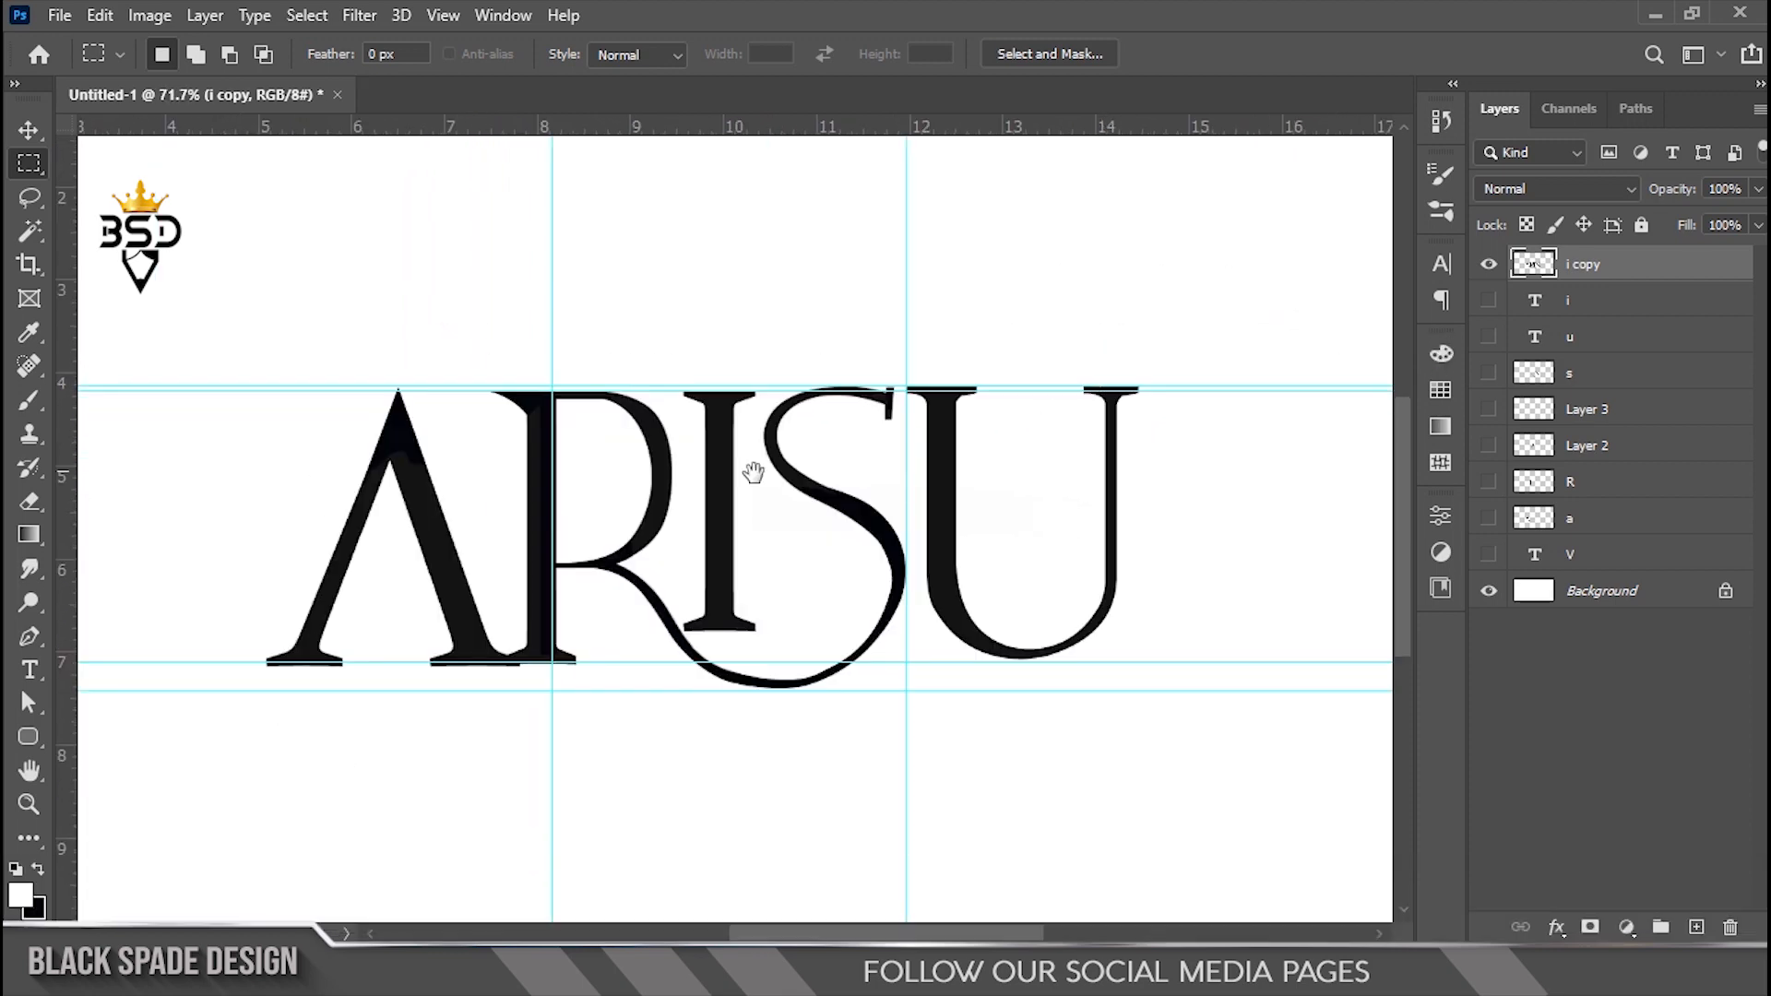
scroll(498, 665, up, 6)
drag(562, 685, 996, 641)
drag(1205, 704, 133, 602)
key(Delete)
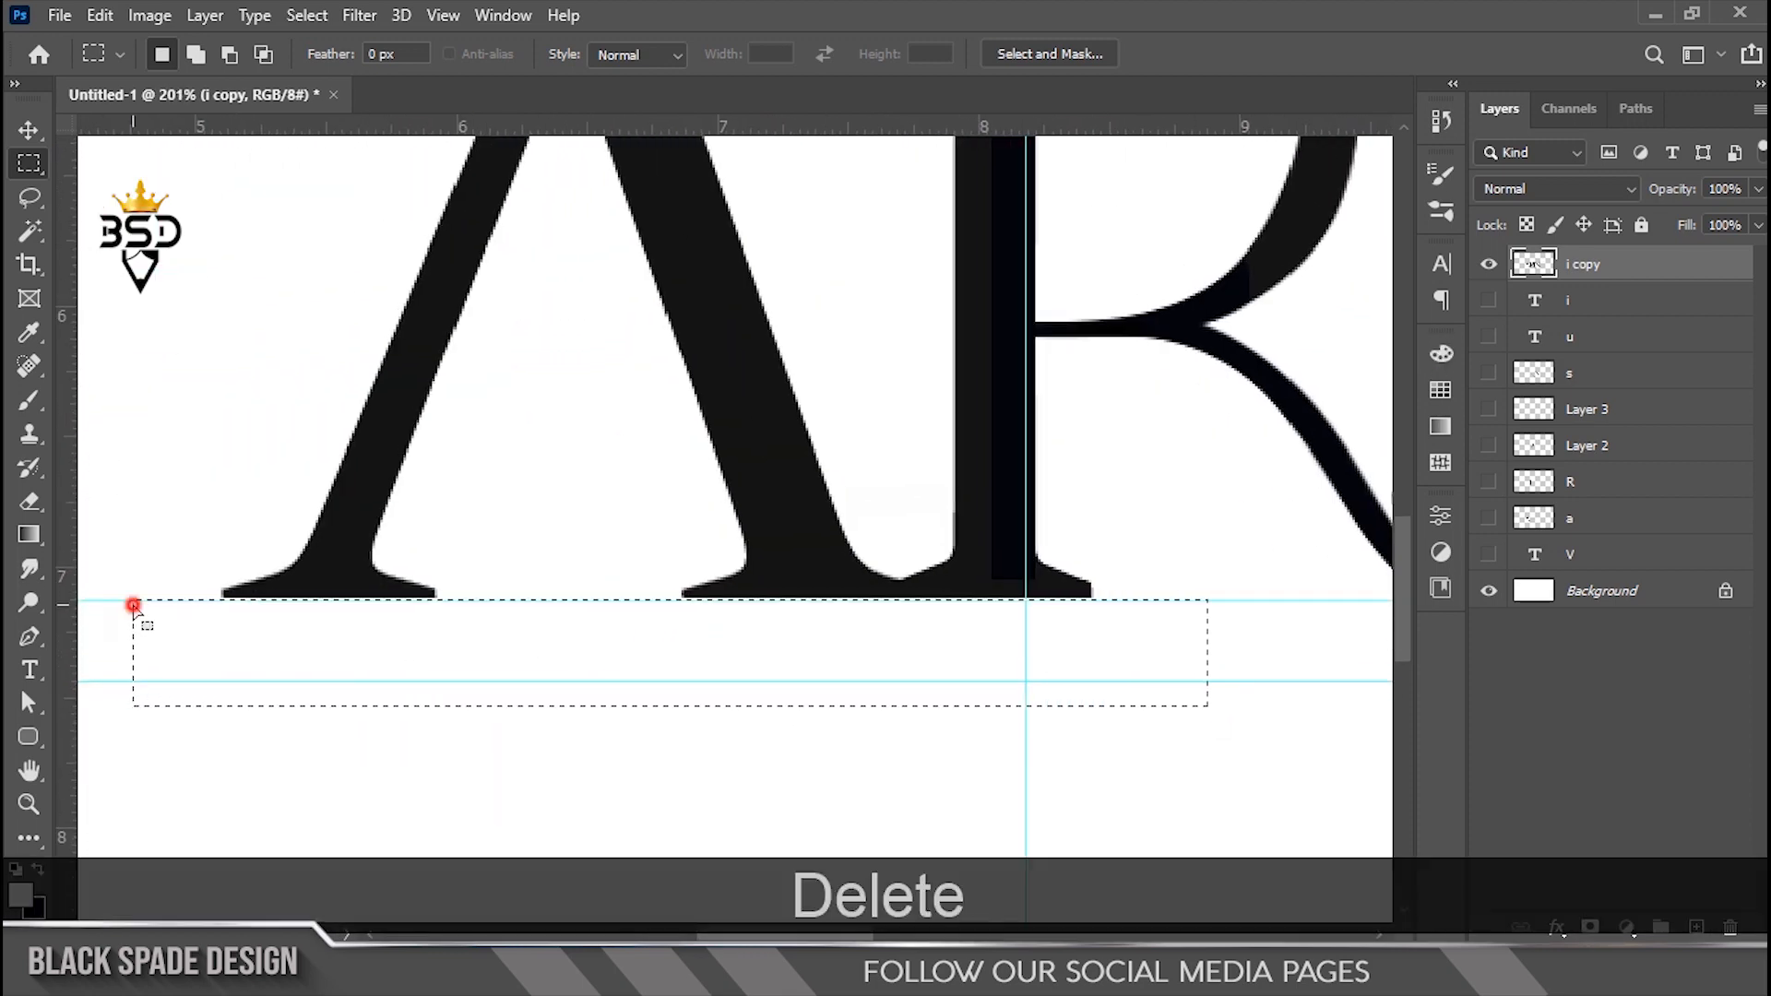
key(ctrl+d)
Draw a closed Pen path around the notch where the A's serif meets the R's serif, rounding its upper edge
scroll(242, 604, down, 3)
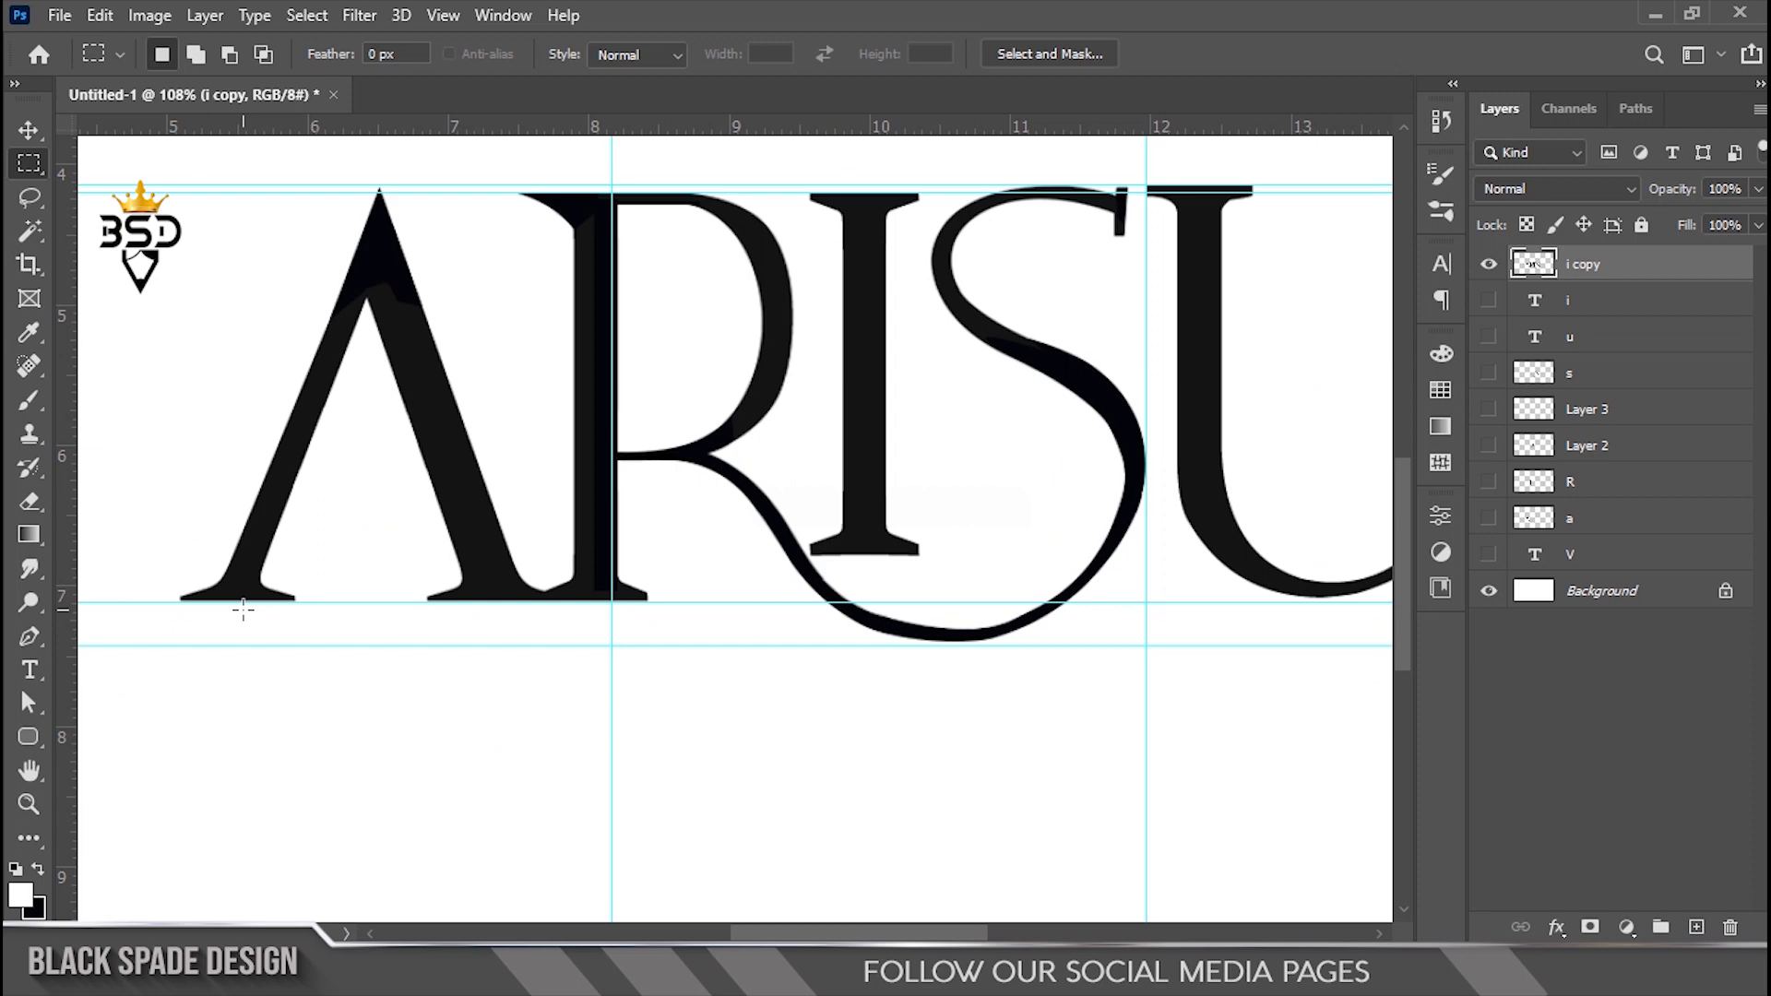
scroll(556, 602, up, 6)
drag(636, 534, 928, 577)
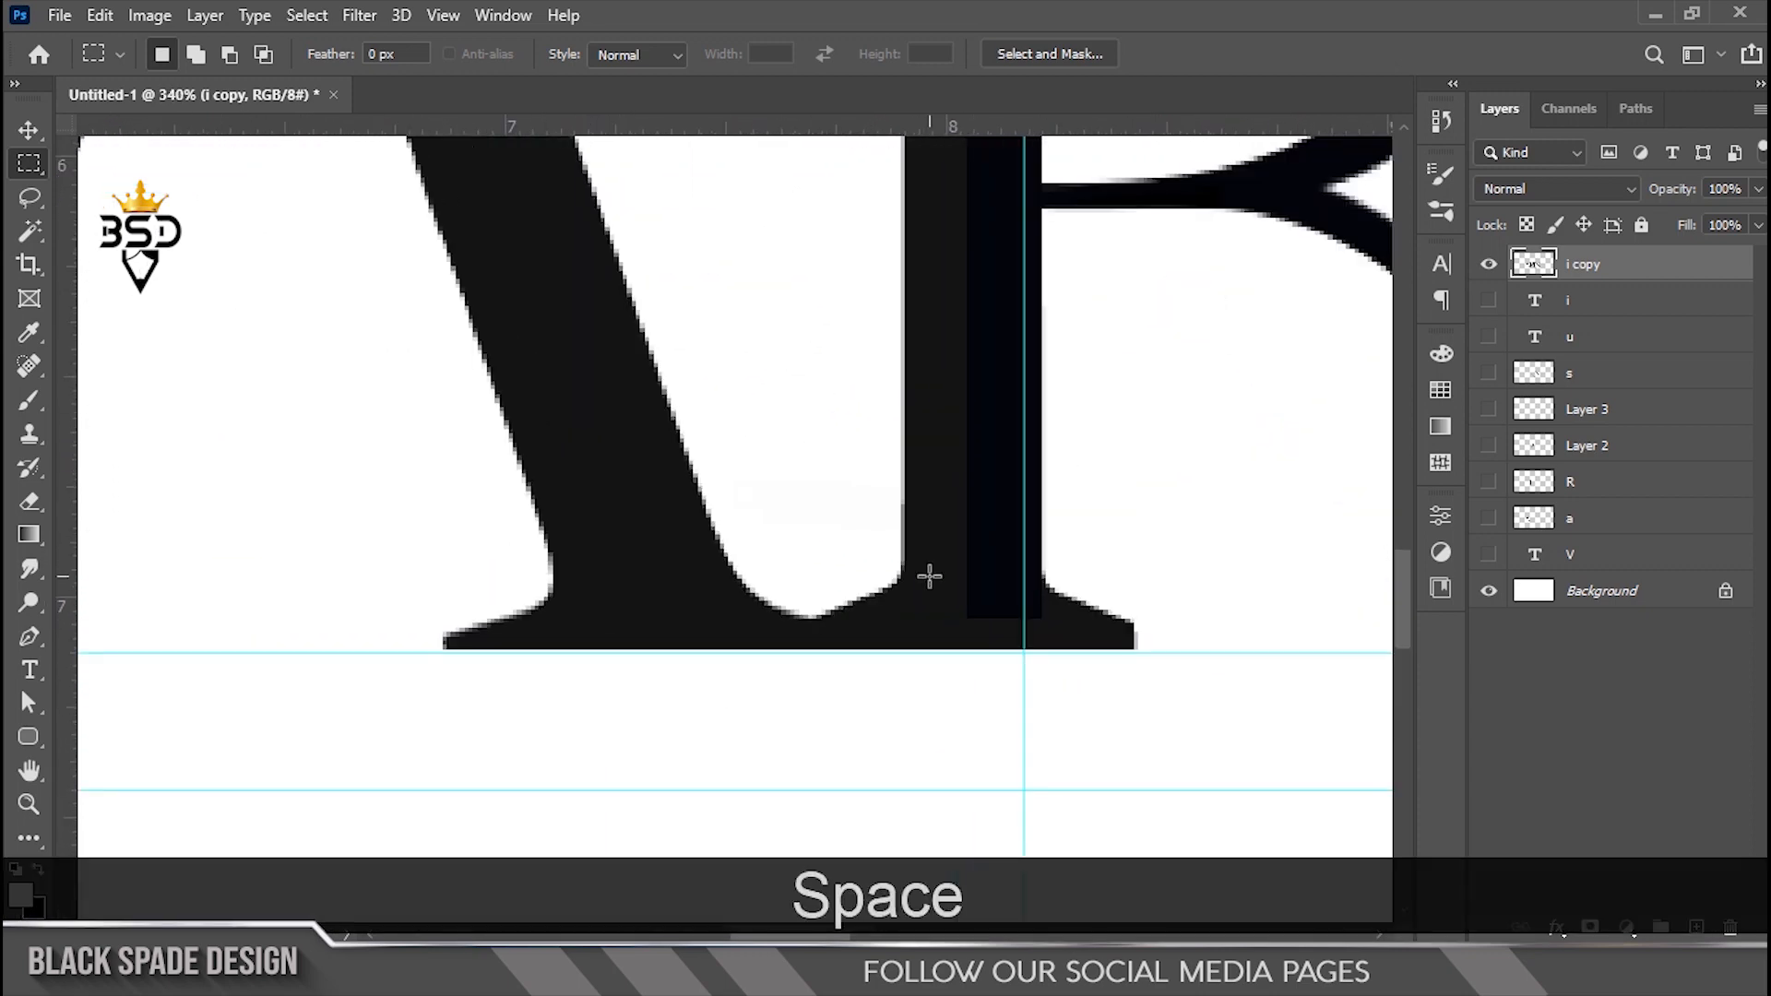
scroll(928, 578, up, 1)
key(p)
click(888, 585)
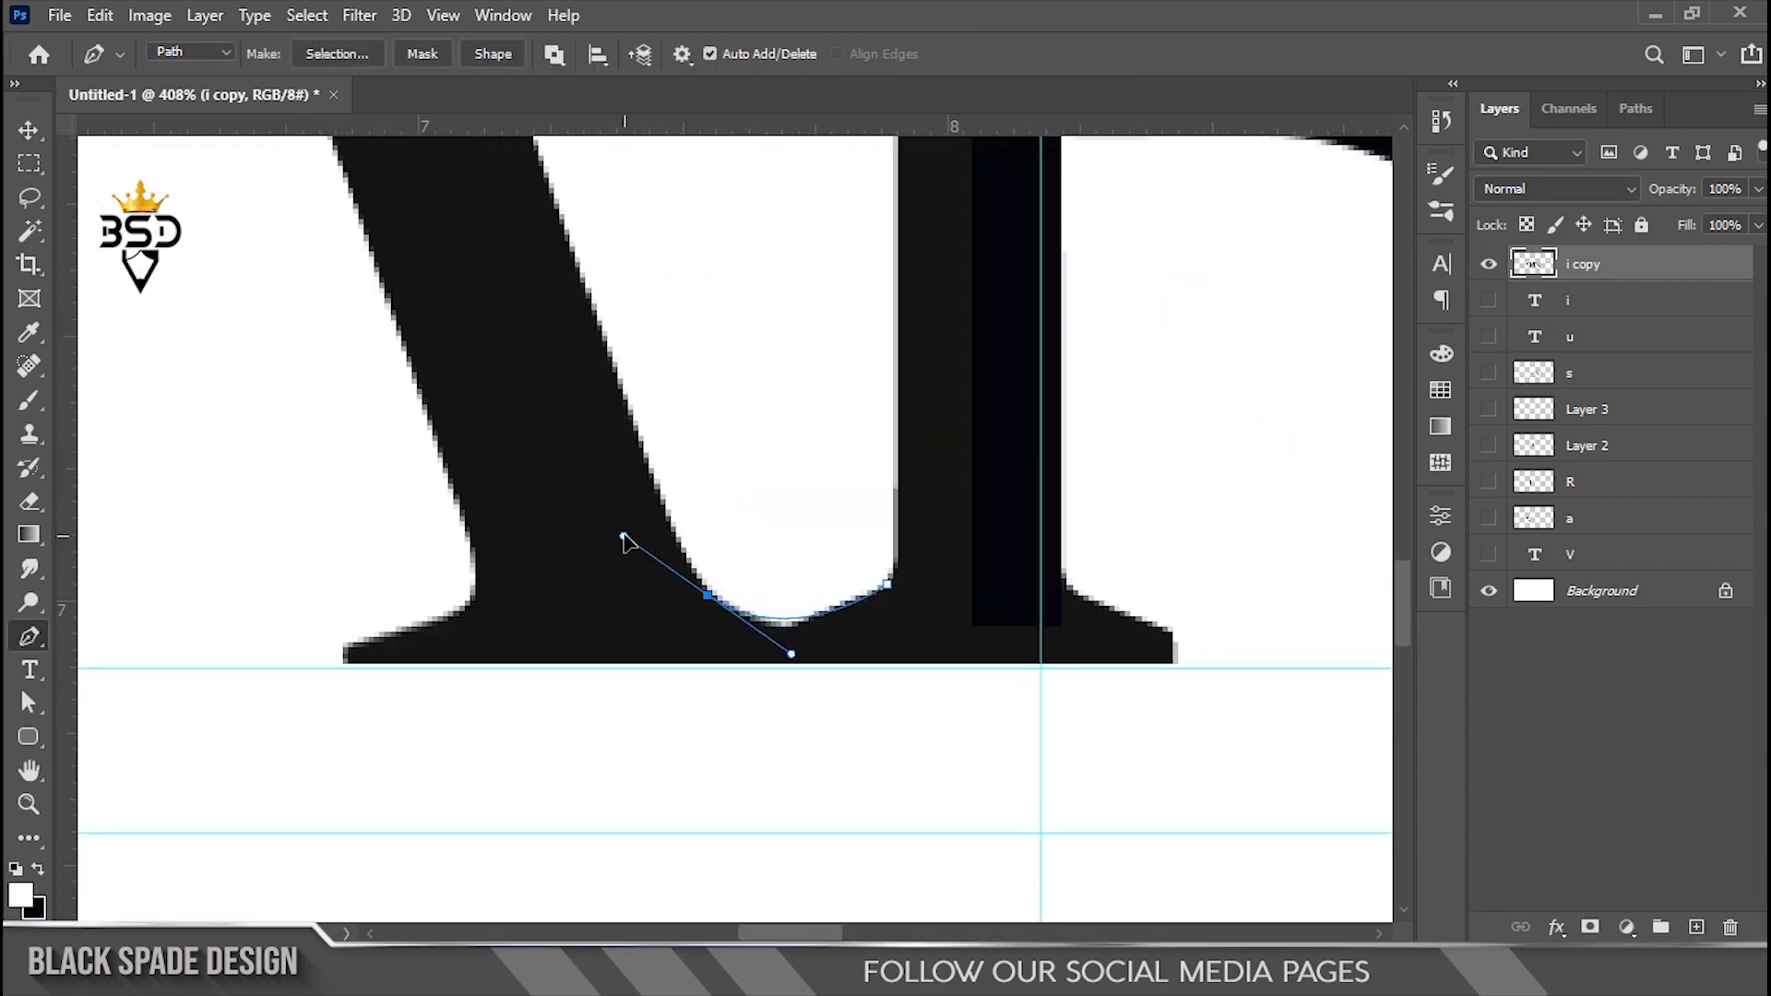
click(888, 585)
Make a selection with 0 pixels feather from the notch path, fill it with the background color, and deselect
right_click(844, 605)
click(963, 222)
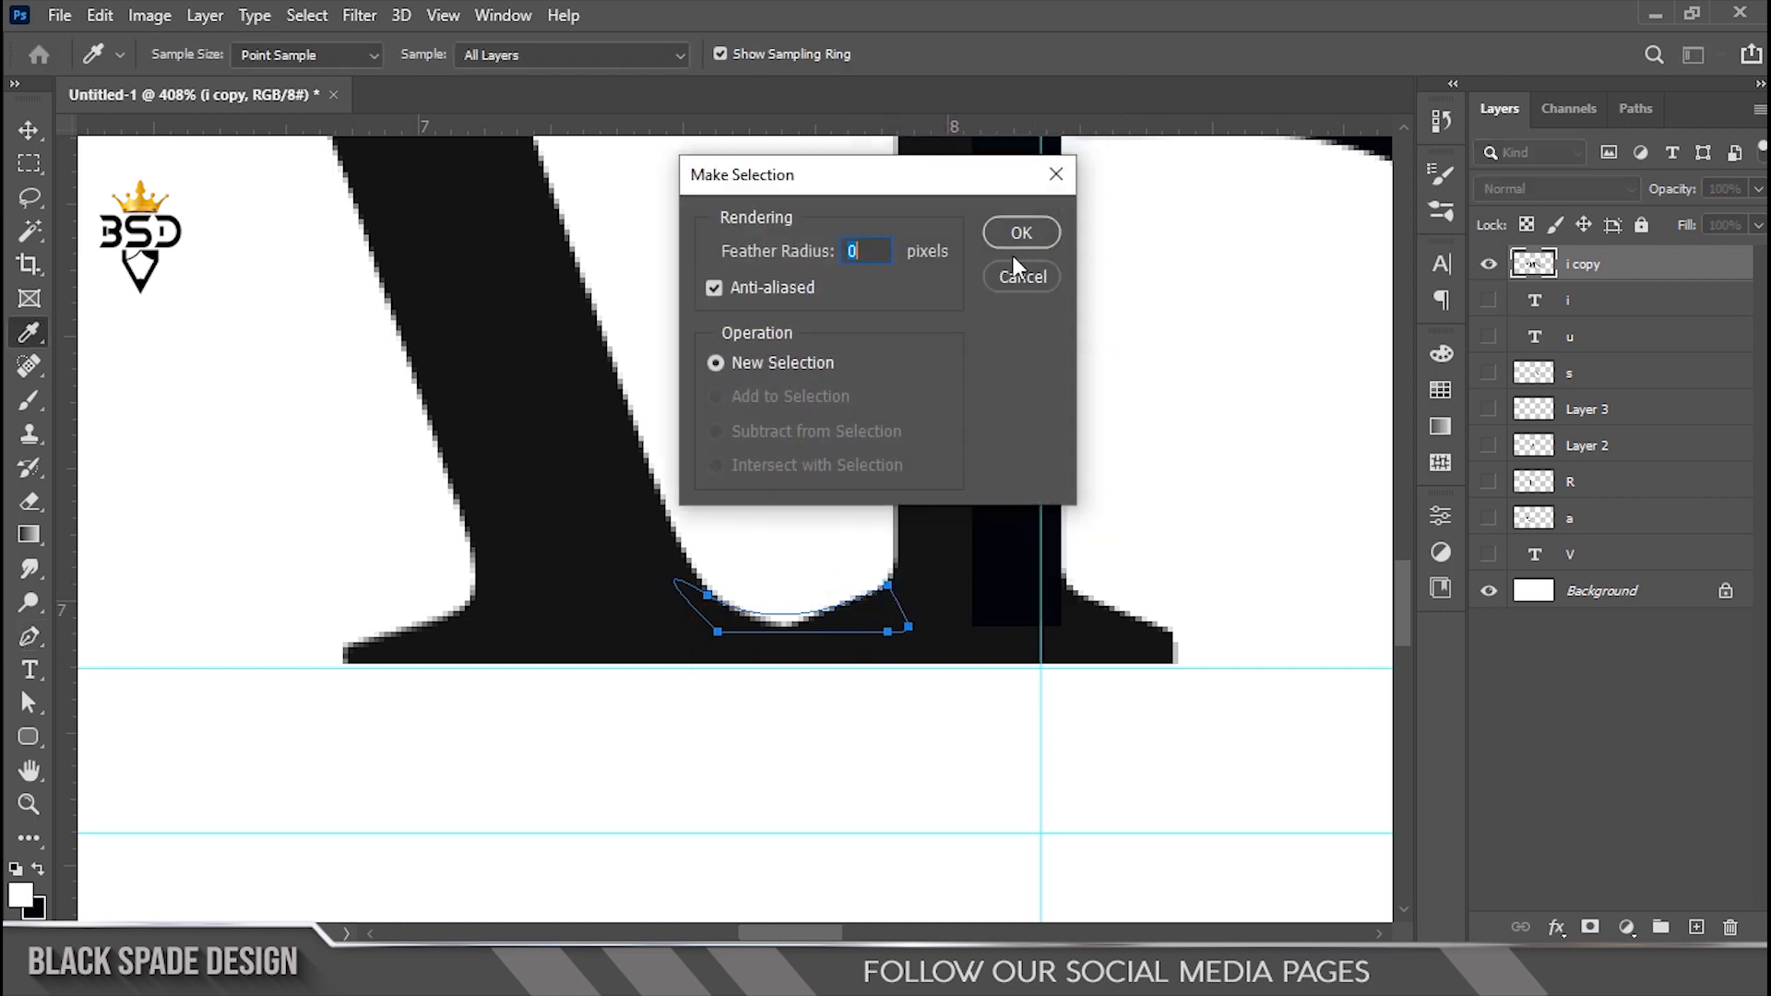
key(Return)
key(ctrl+BackSpace)
key(ctrl+d)
Move the merged ARISU lettering to the right, show the V layer, and place the script V just before the A
scroll(946, 286, down, 3)
scroll(656, 565, down, 8)
key(v)
drag(657, 559, 910, 560)
click(1489, 553)
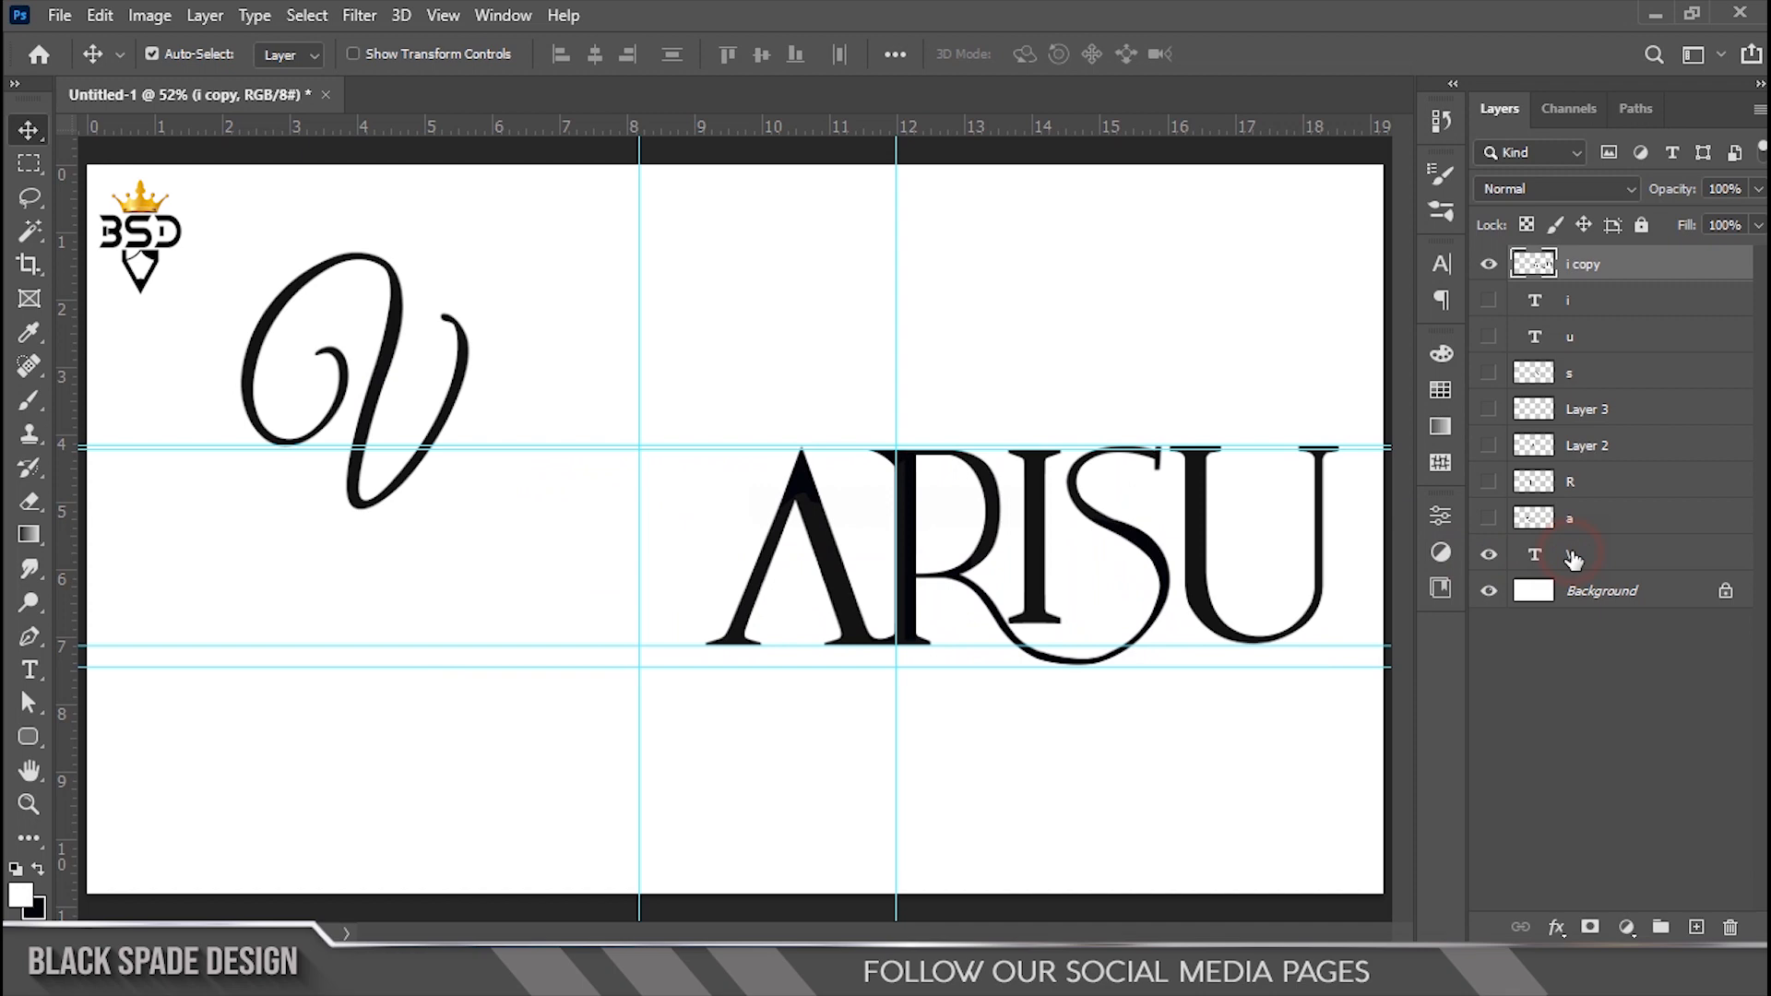
click(1572, 554)
drag(379, 358, 597, 495)
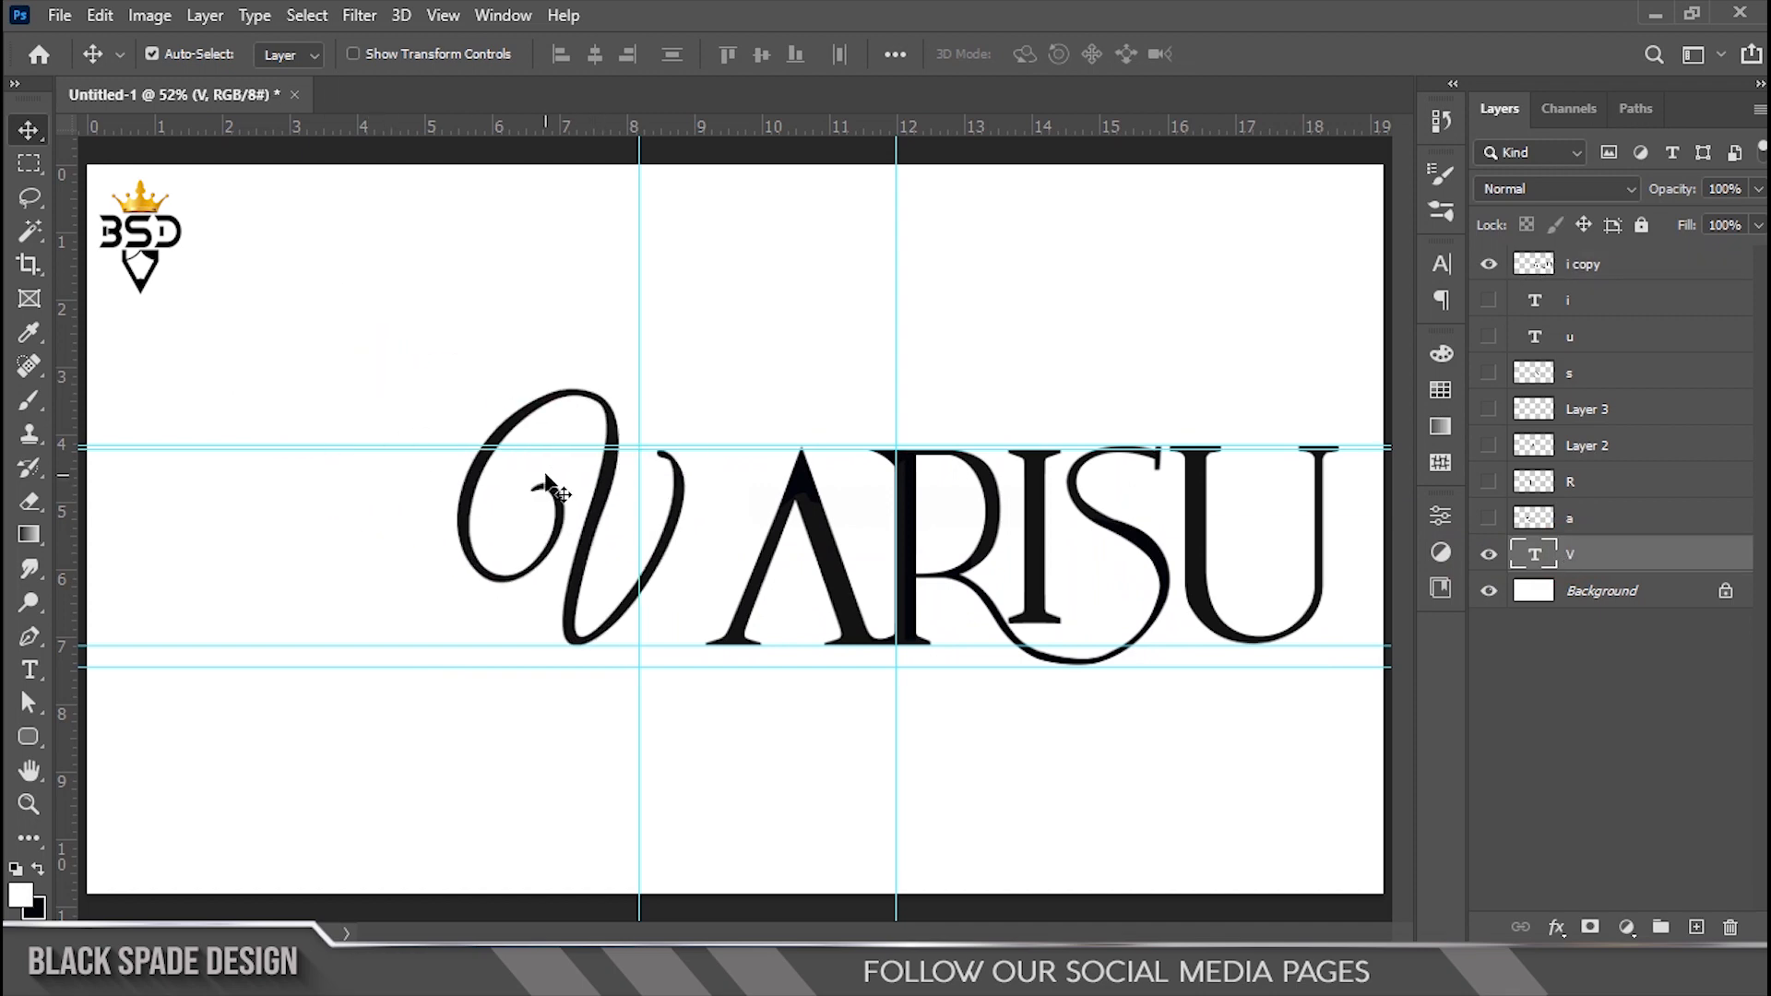
Enlarge the script V with Free Transform and position it with its base on the baseline guide beside the A
scroll(542, 474, down, 2)
key(ctrl+t)
scroll(684, 477, down, 2)
scroll(685, 478, up, 3)
drag(598, 692, 561, 758)
scroll(561, 758, up, 1)
drag(459, 583, 435, 593)
key(Return)
Create a new empty layer directly above the V layer
scroll(581, 691, up, 2)
drag(581, 692, 598, 592)
scroll(597, 592, down, 1)
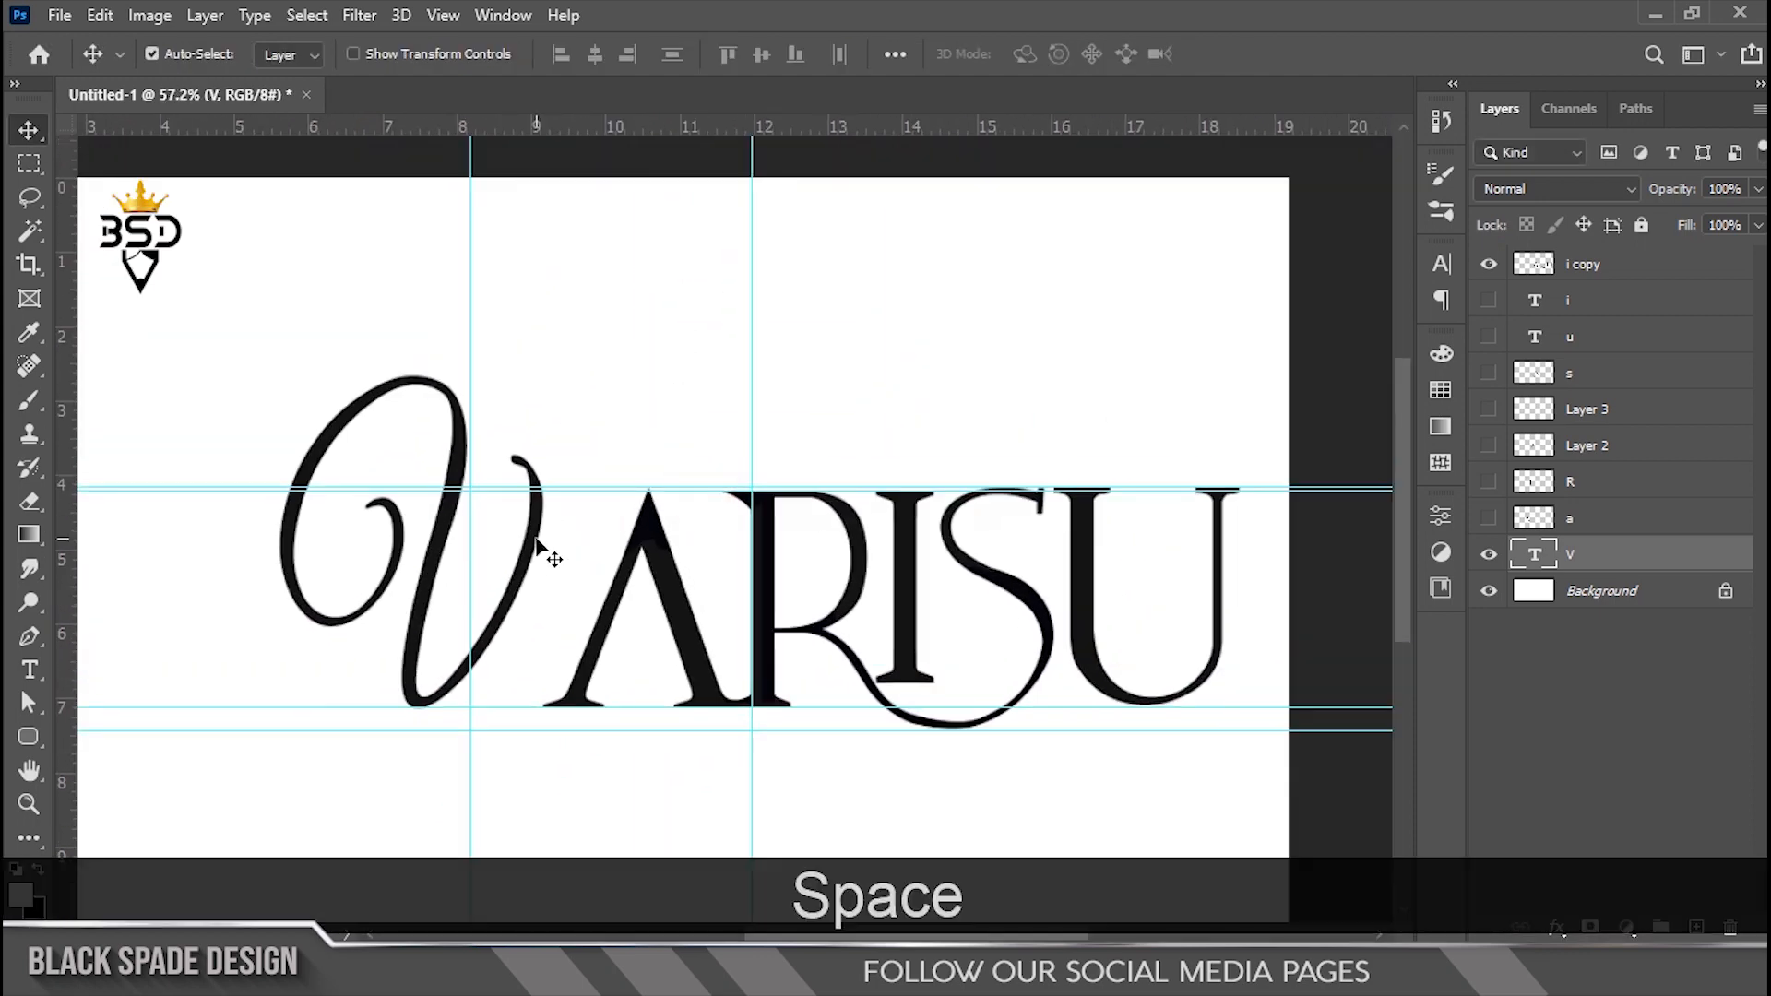
scroll(538, 545, down, 1)
scroll(759, 526, up, 2)
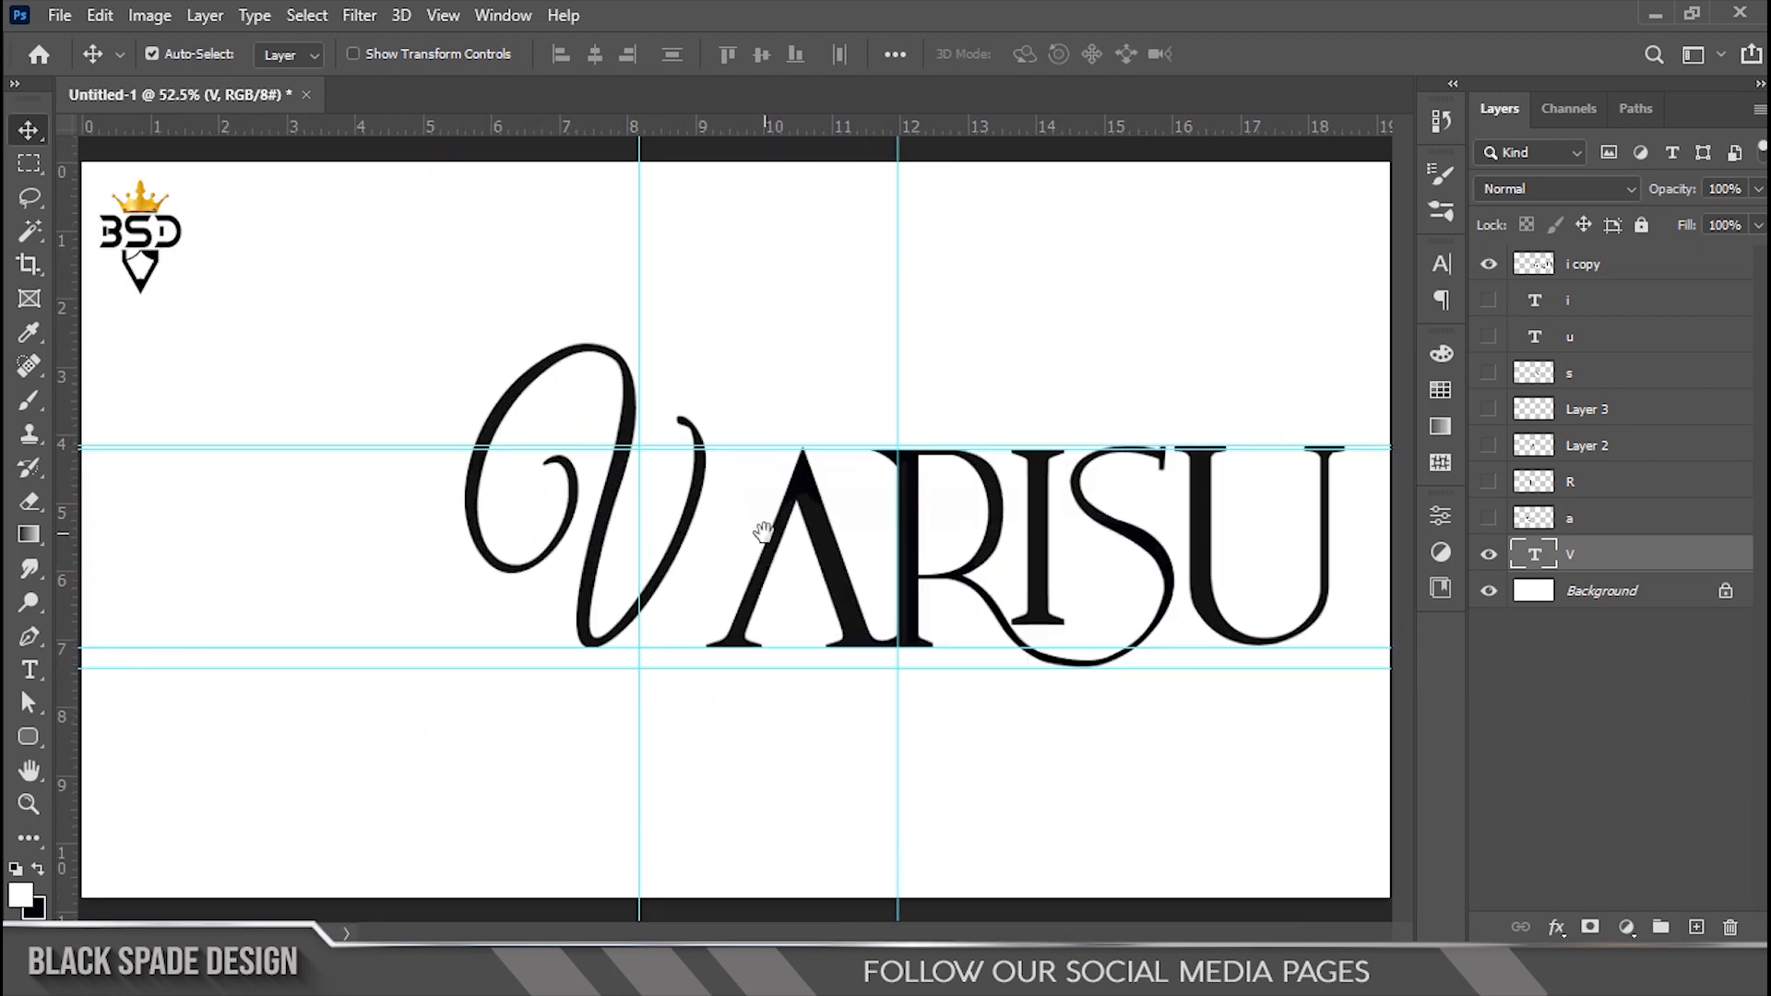
key(space)
click(1693, 927)
scroll(558, 698, up, 1)
Draw an open Pen path from the V's base sweeping up over the A and R and curling down near the I's top
key(p)
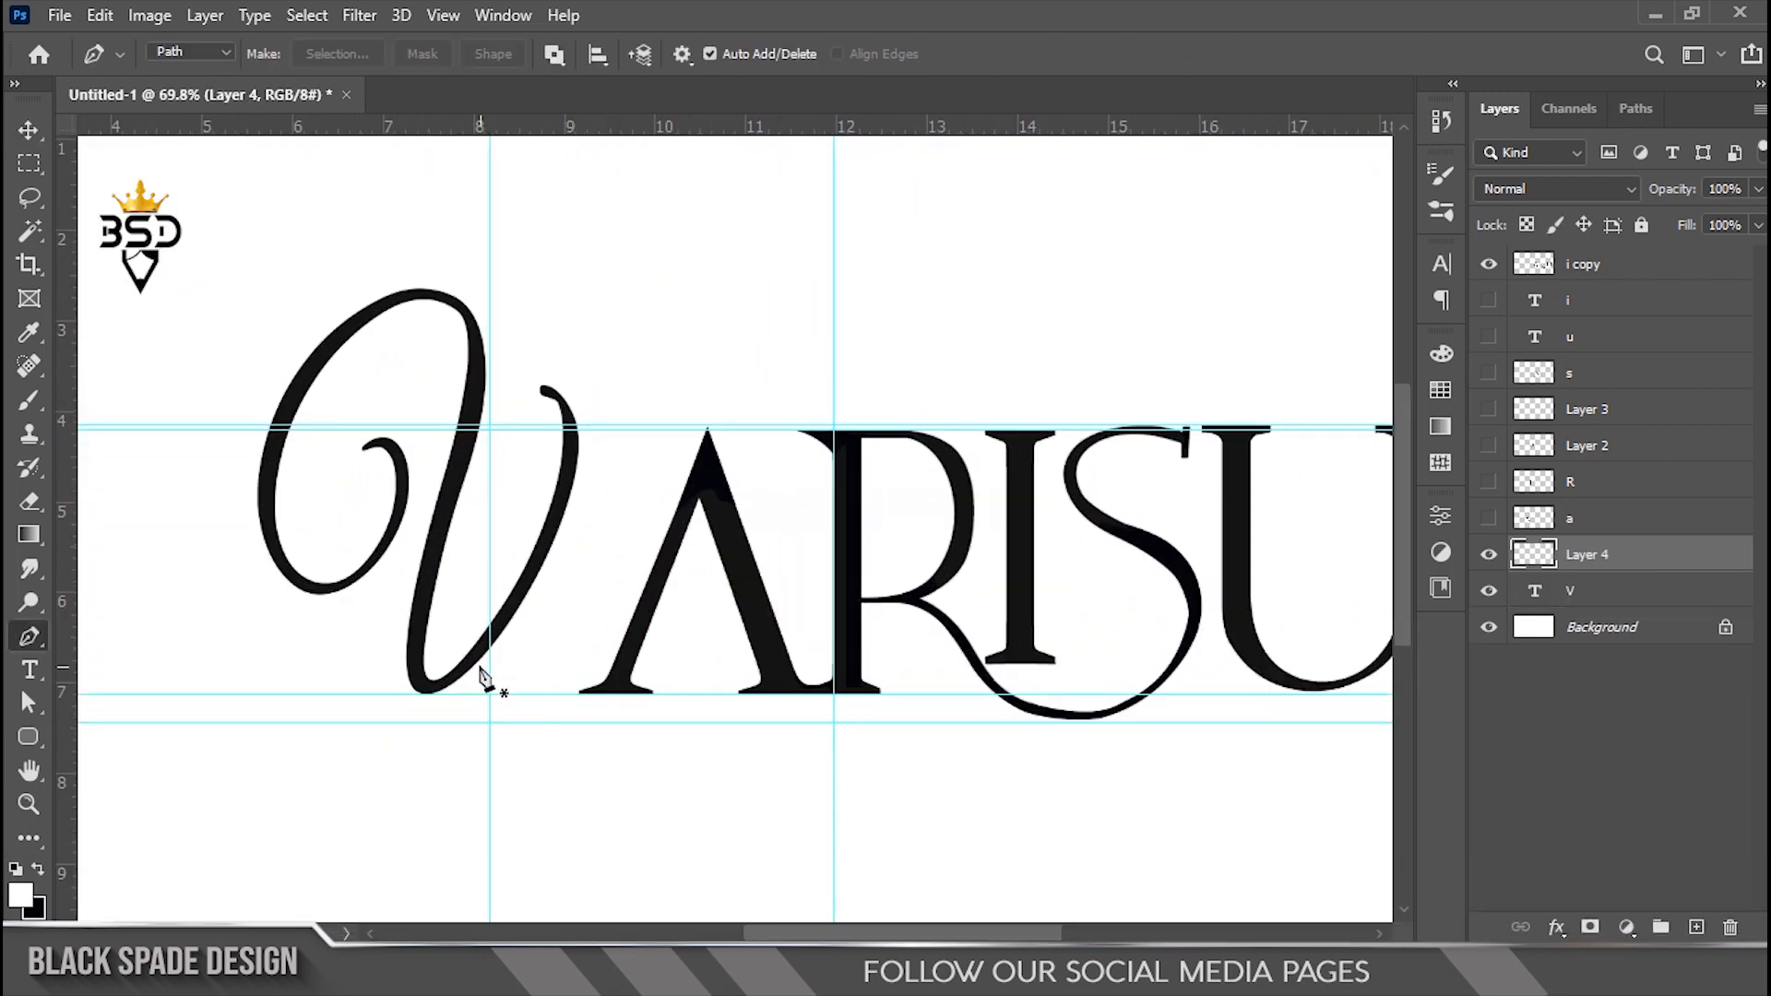
scroll(480, 677, up, 1)
click(425, 696)
scroll(425, 697, down, 1)
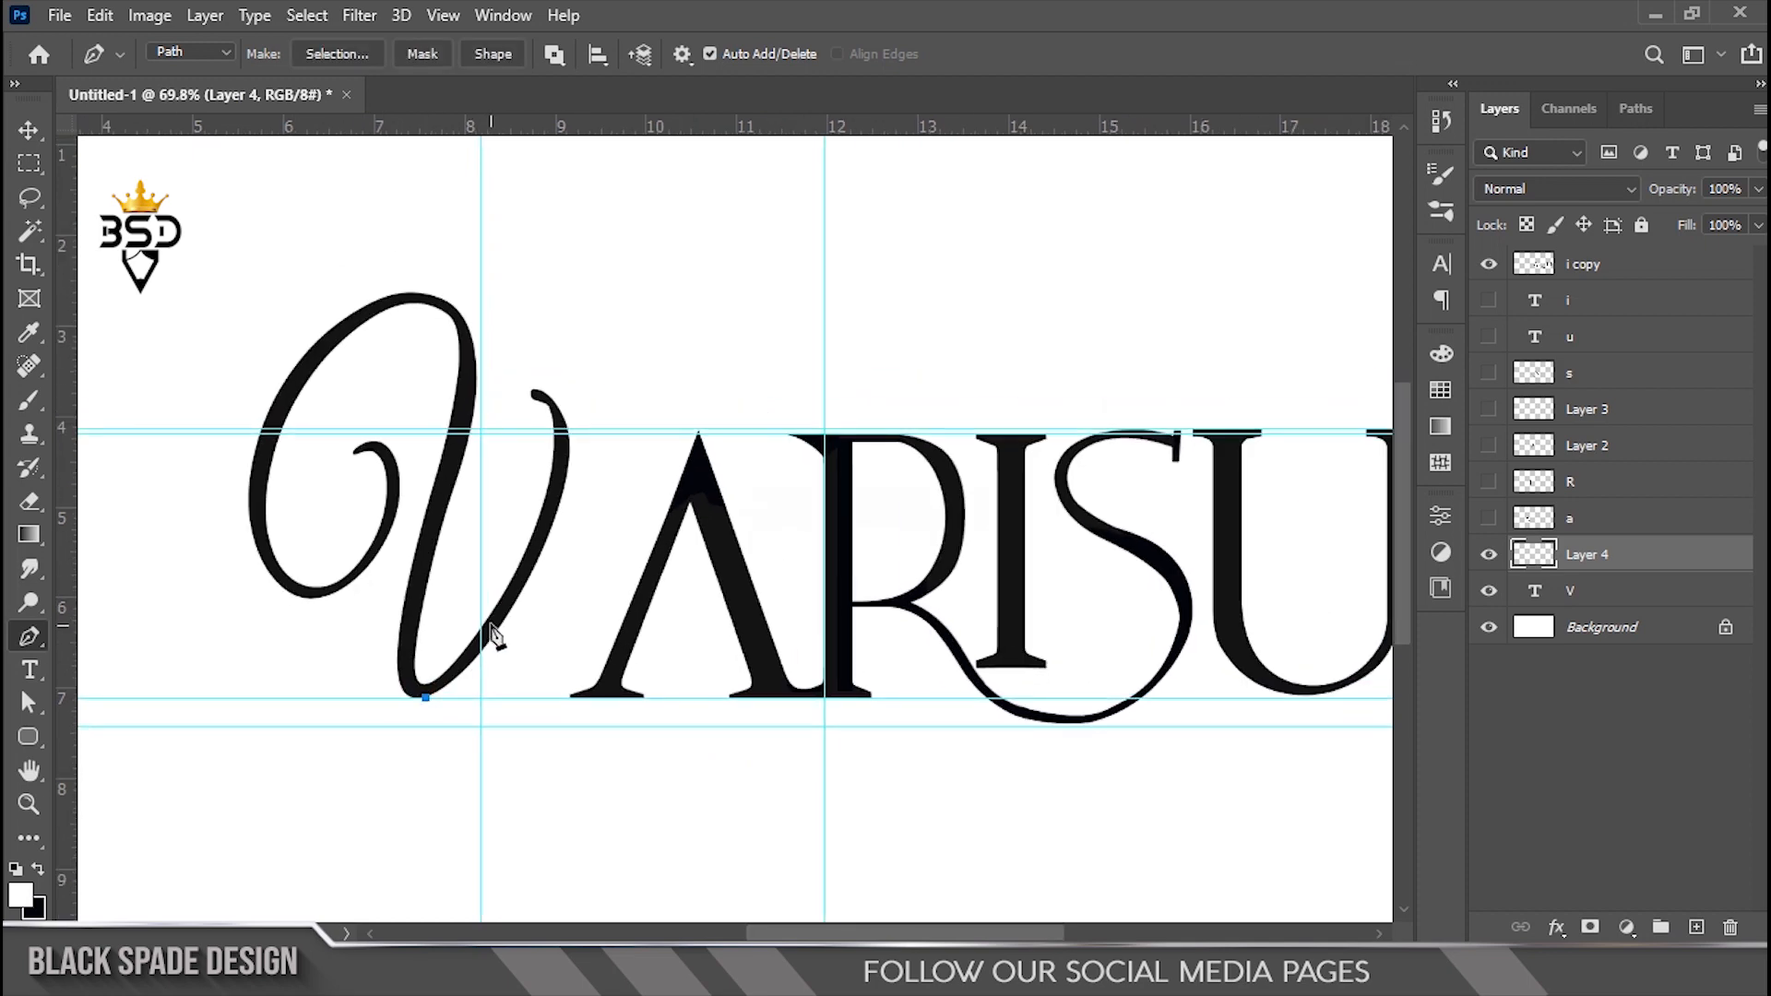
scroll(588, 573, down, 2)
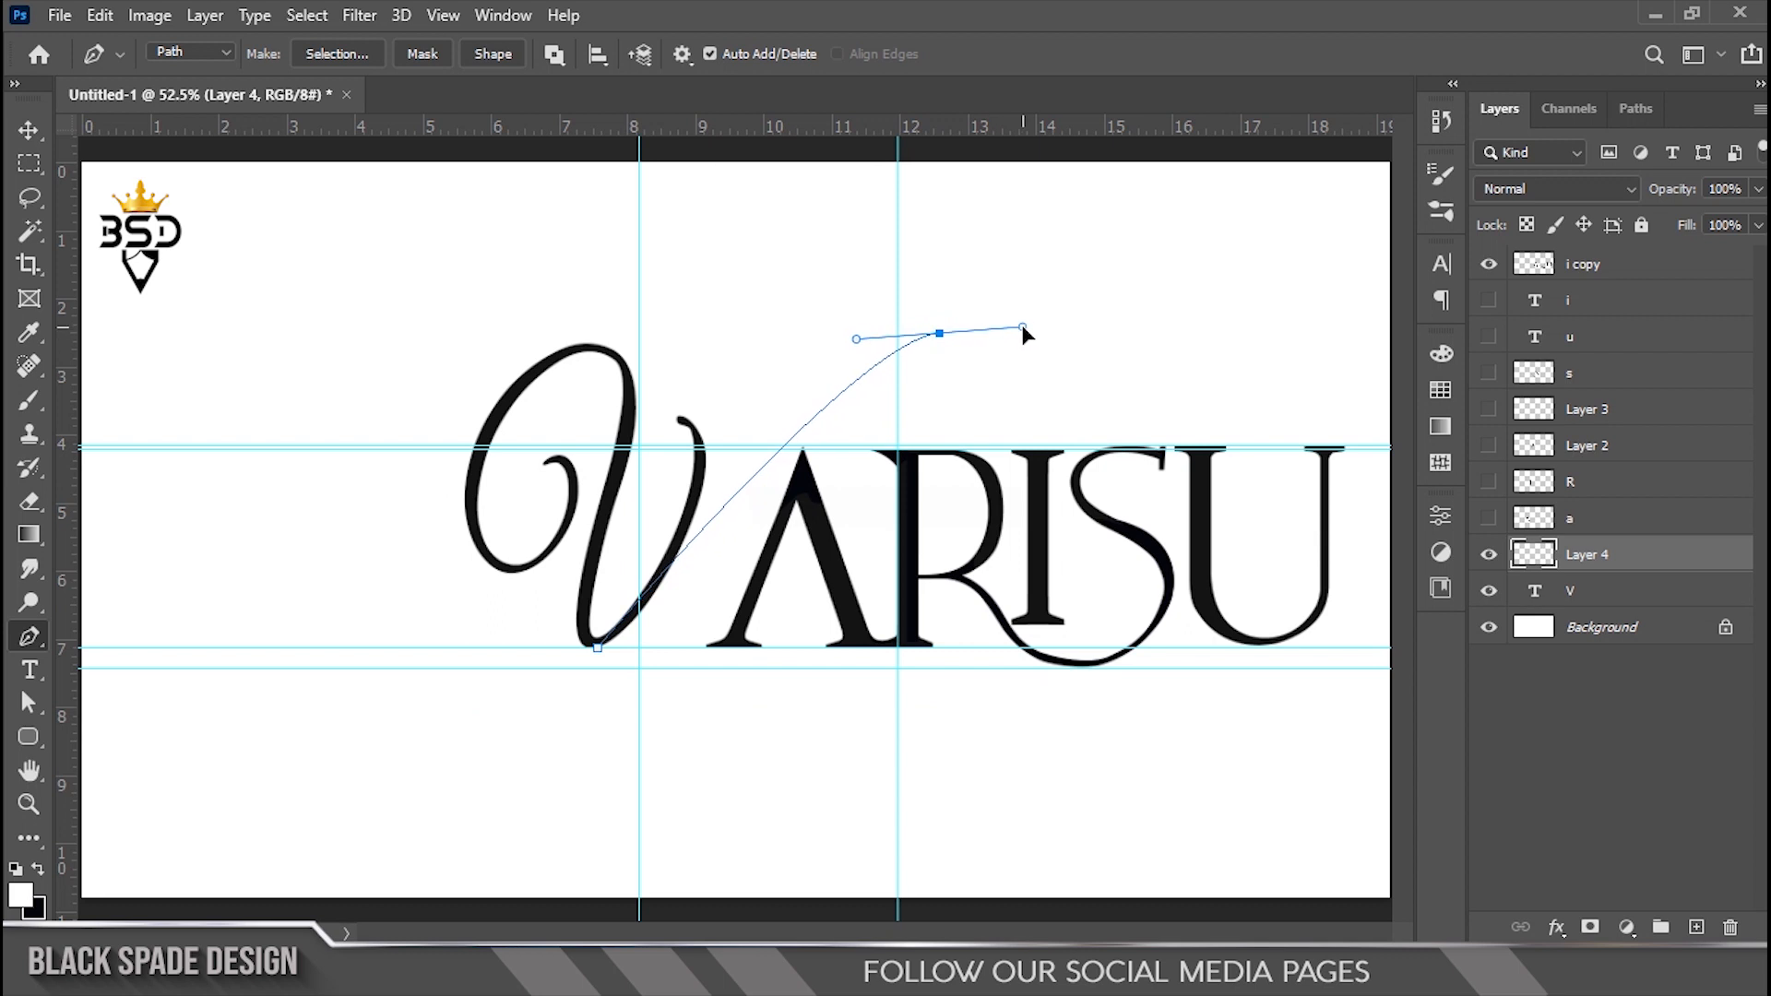
key(ctrl+z)
scroll(973, 449, up, 2)
scroll(950, 369, up, 2)
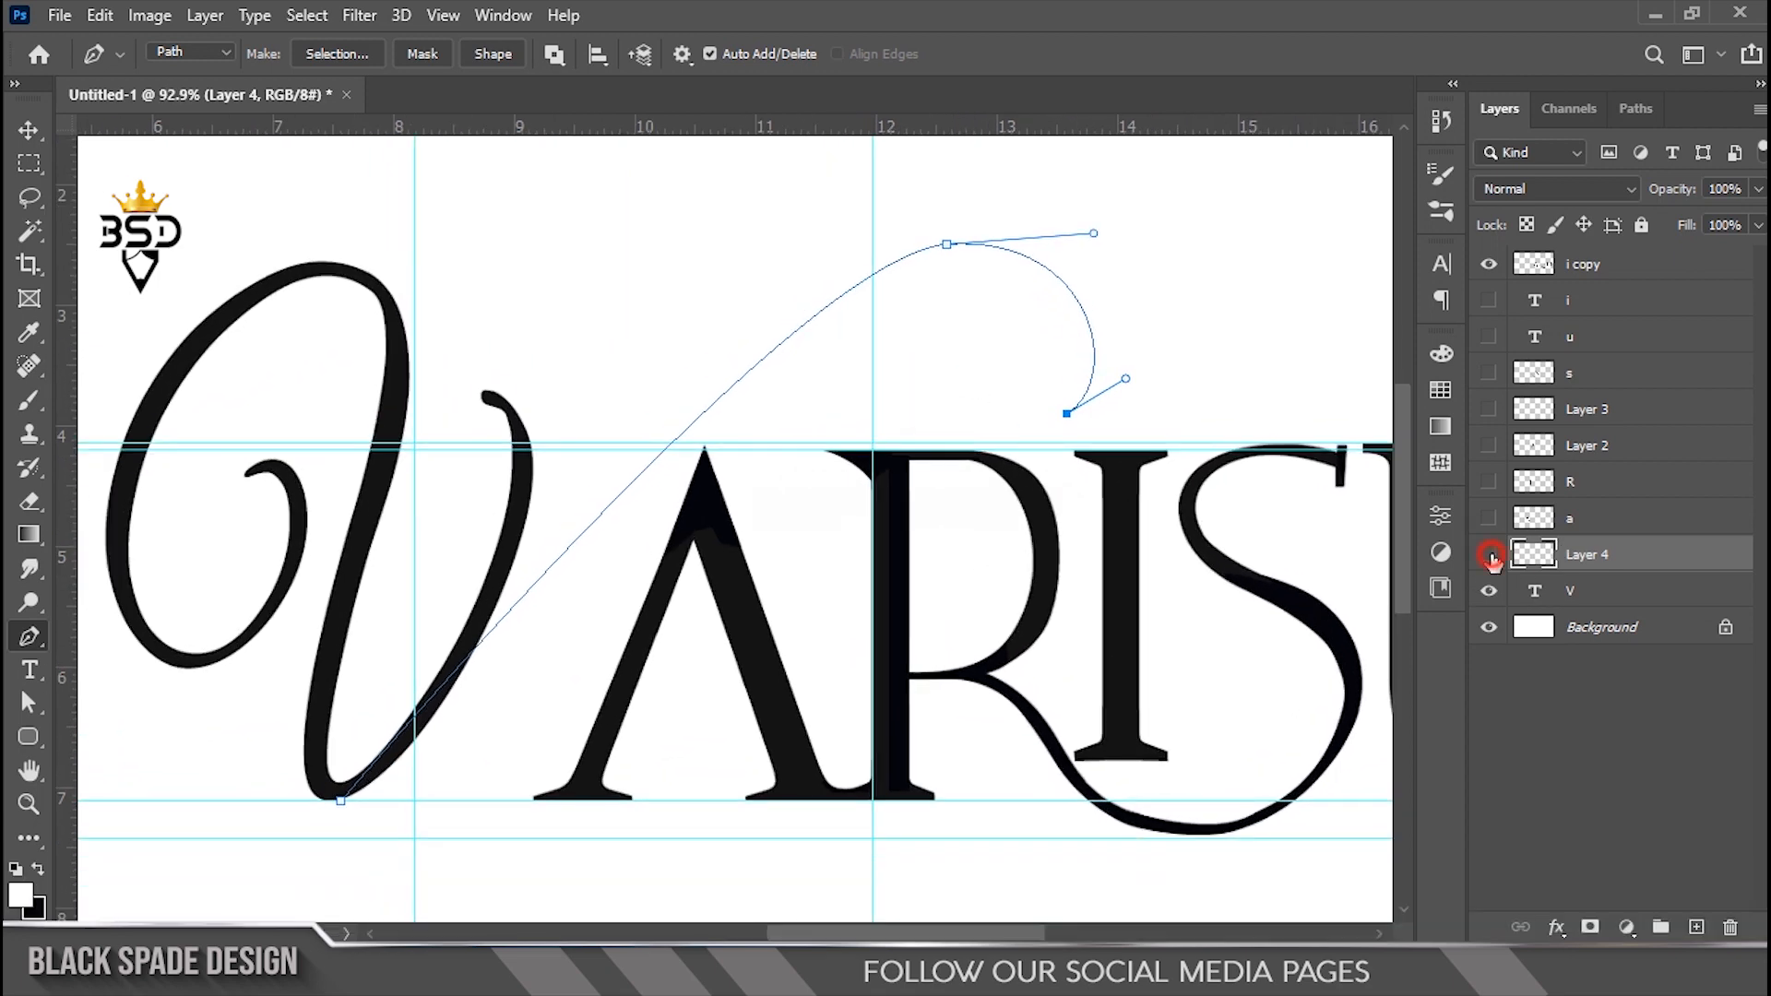
Stroke the swash path on Layer 4
scroll(1120, 442, up, 1)
right_click(913, 207)
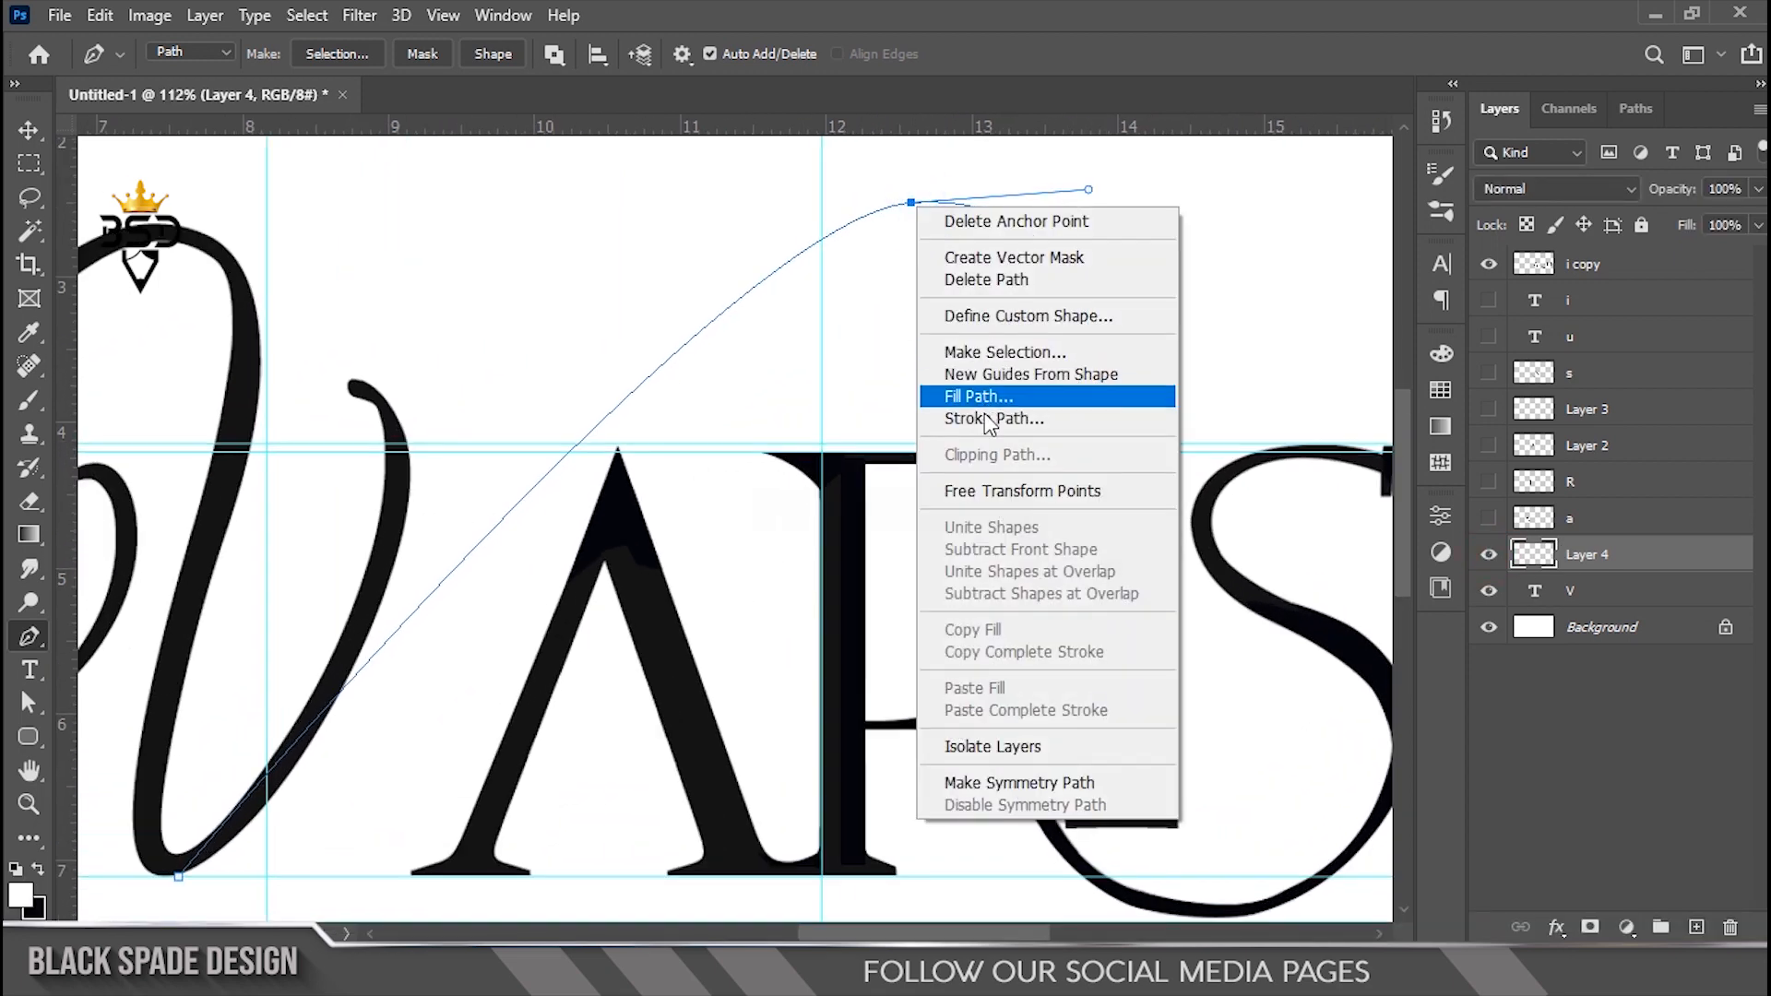
click(985, 391)
click(1035, 294)
Apply a black Color Overlay effect to the swash stroke on Layer 4
click(1556, 927)
click(1581, 715)
click(1368, 201)
Select the whole swash path with the Path Selection tool and delete it, keeping the stroke on Layer 4
key(p)
scroll(546, 478, down, 2)
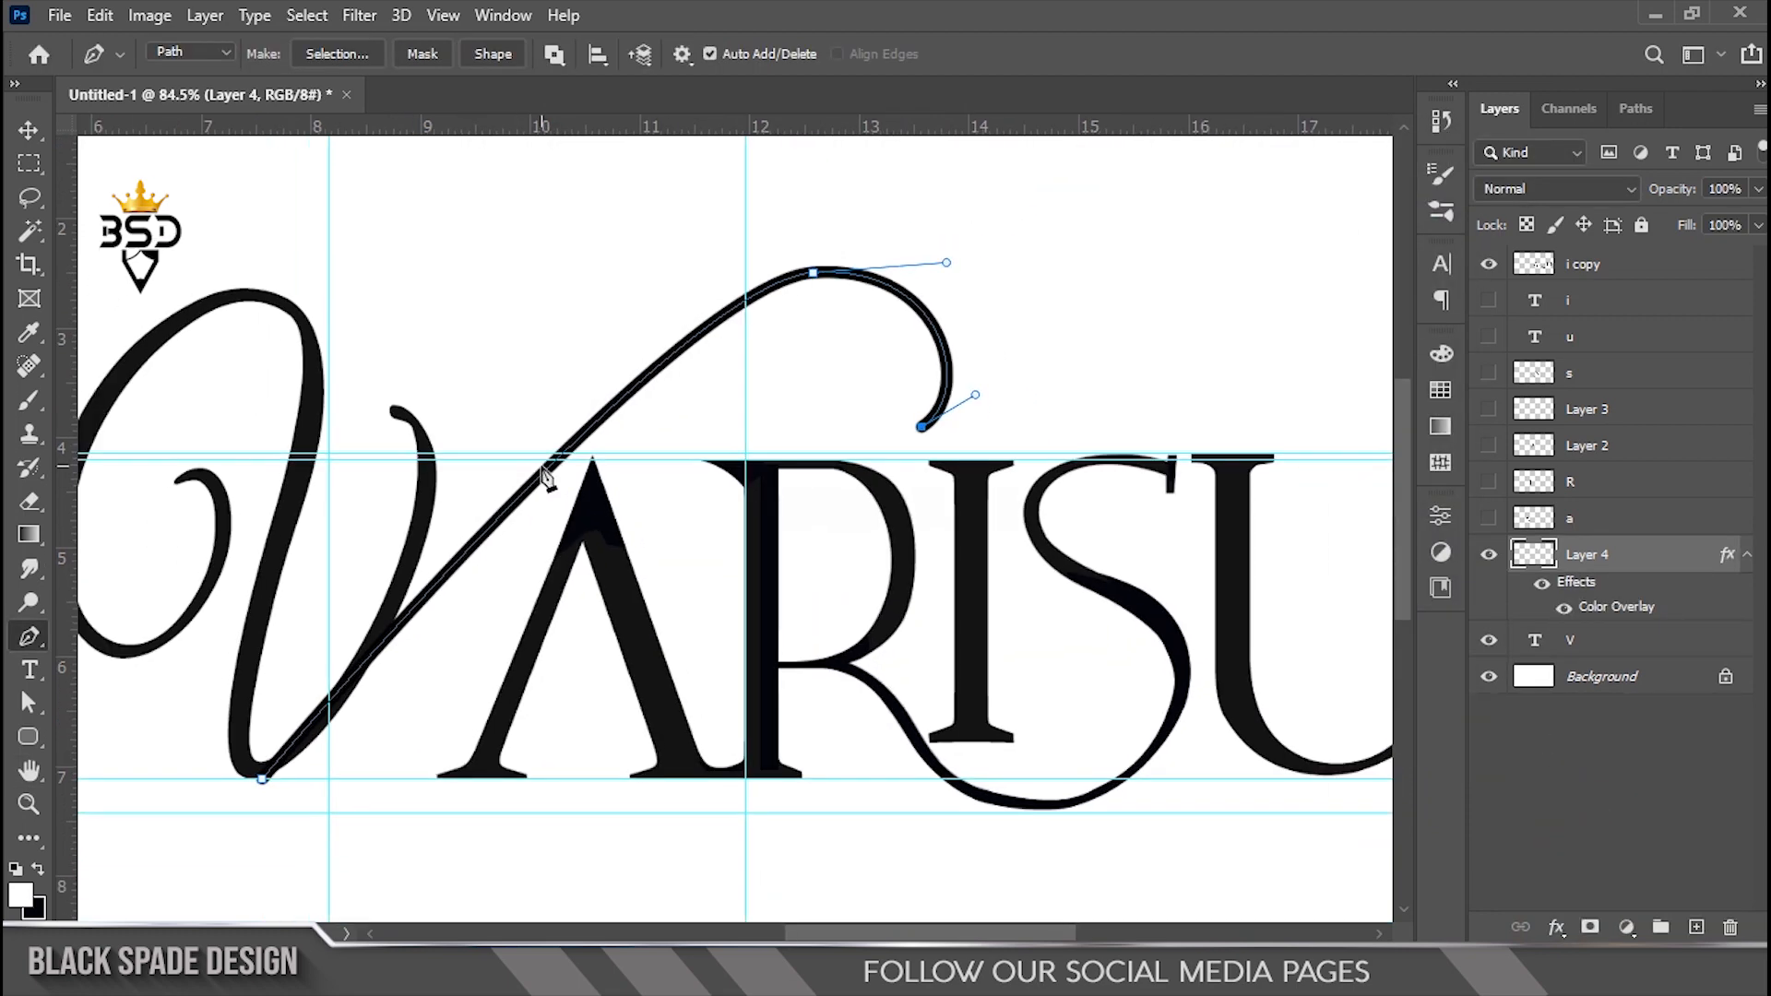
click(31, 704)
drag(1082, 902, 495, 267)
key(Delete)
scroll(369, 844, up, 3)
scroll(175, 785, up, 2)
click(237, 757)
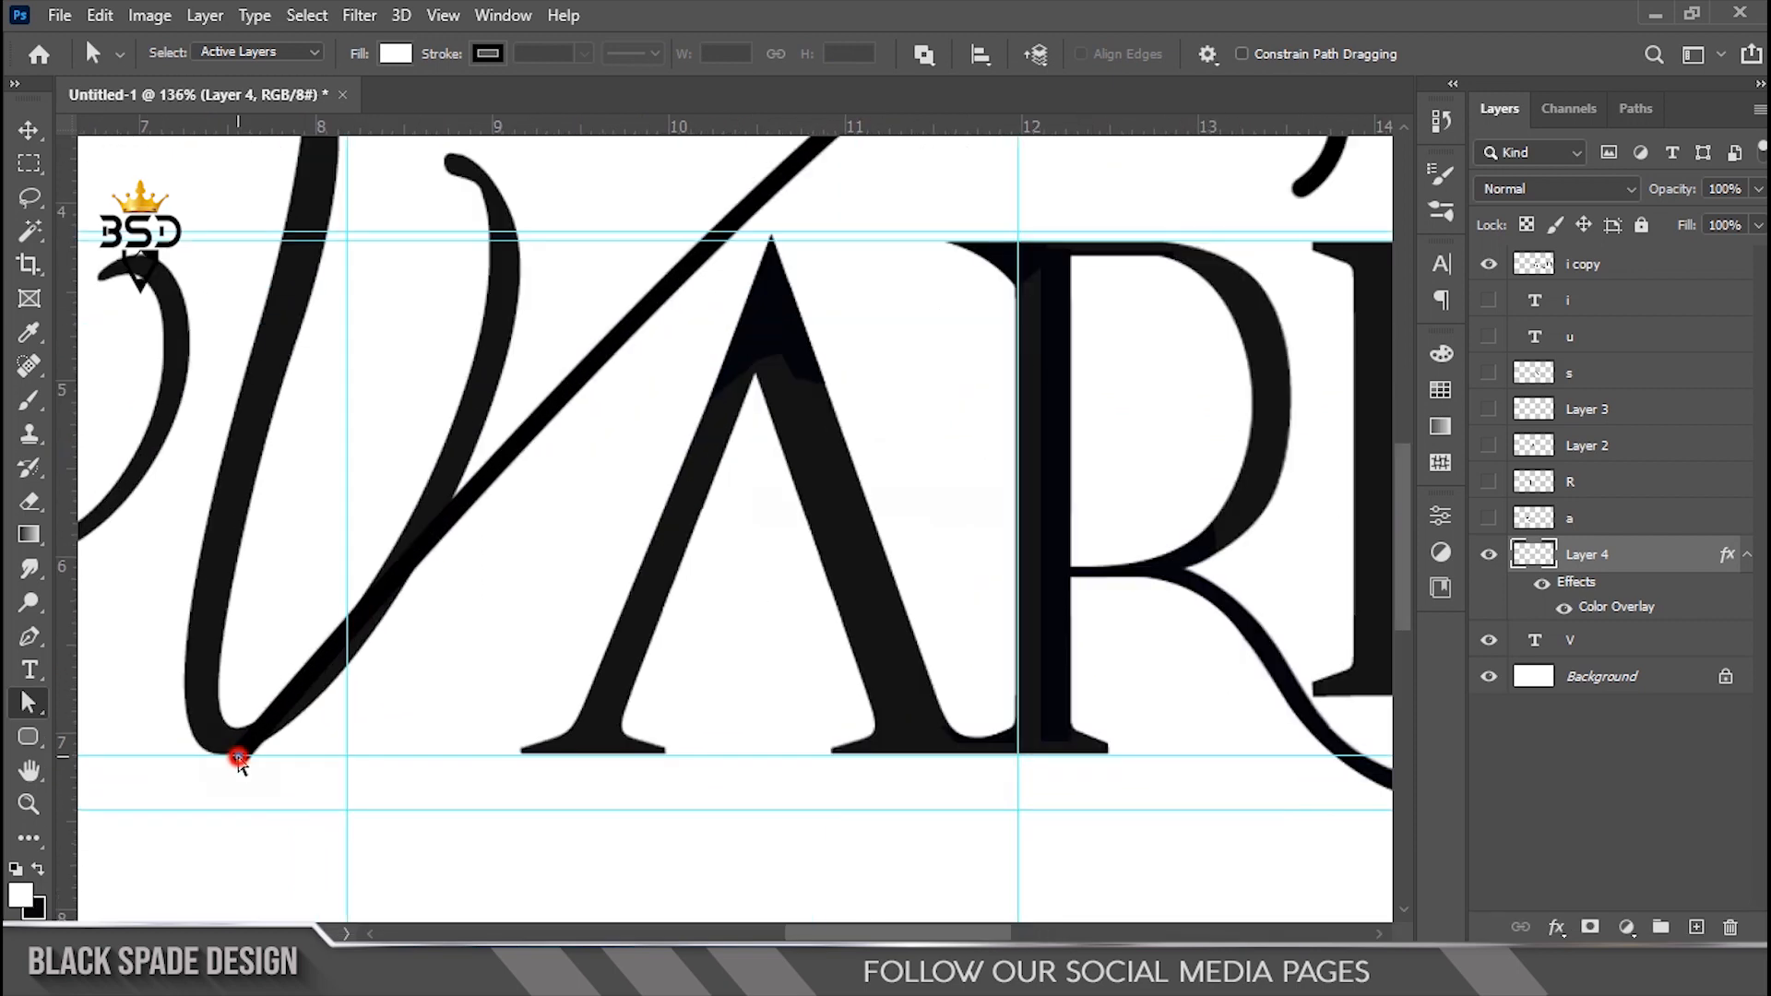
Rasterize the V type layer
key(Delete)
scroll(238, 761, down, 1)
key(space)
drag(451, 472, 505, 529)
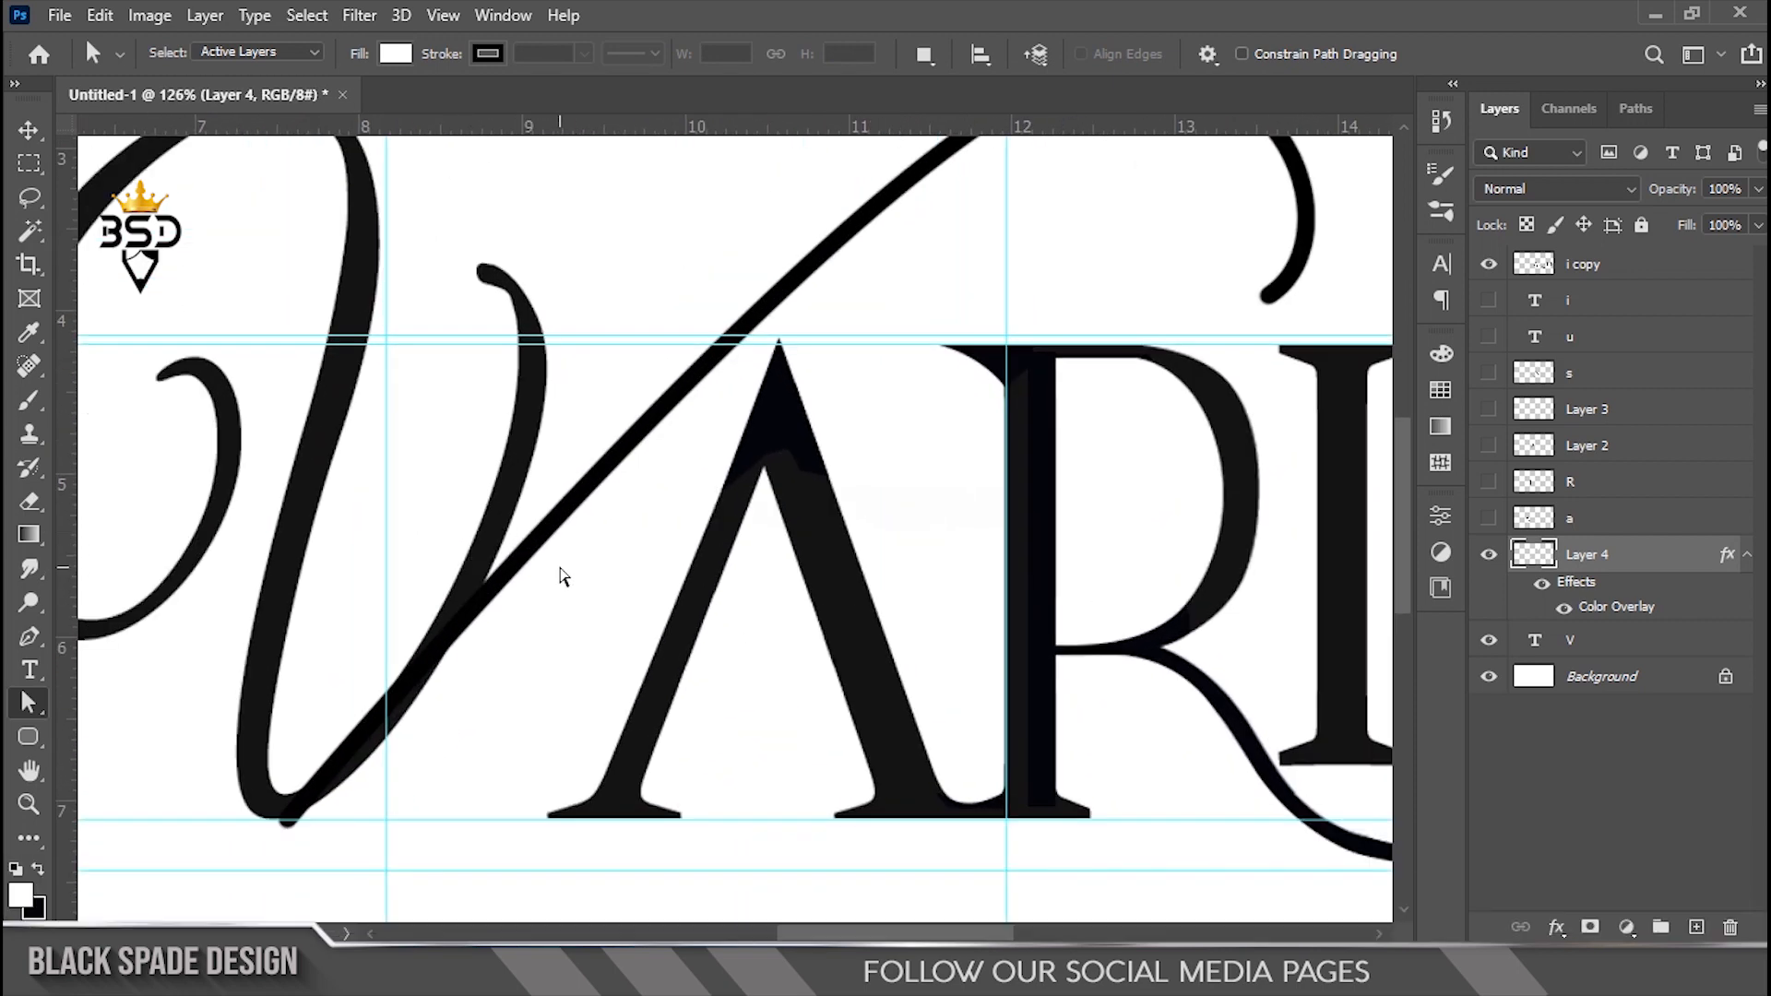
scroll(565, 577, down, 2)
scroll(558, 569, up, 2)
key(space)
mouse_move(558, 569)
mouse_down()
mouse_move(562, 586)
mouse_move(615, 537)
mouse_up()
scroll(560, 585, up, 1)
key(b)
key(v)
scroll(553, 489, up, 2)
key(space)
drag(495, 498, 585, 424)
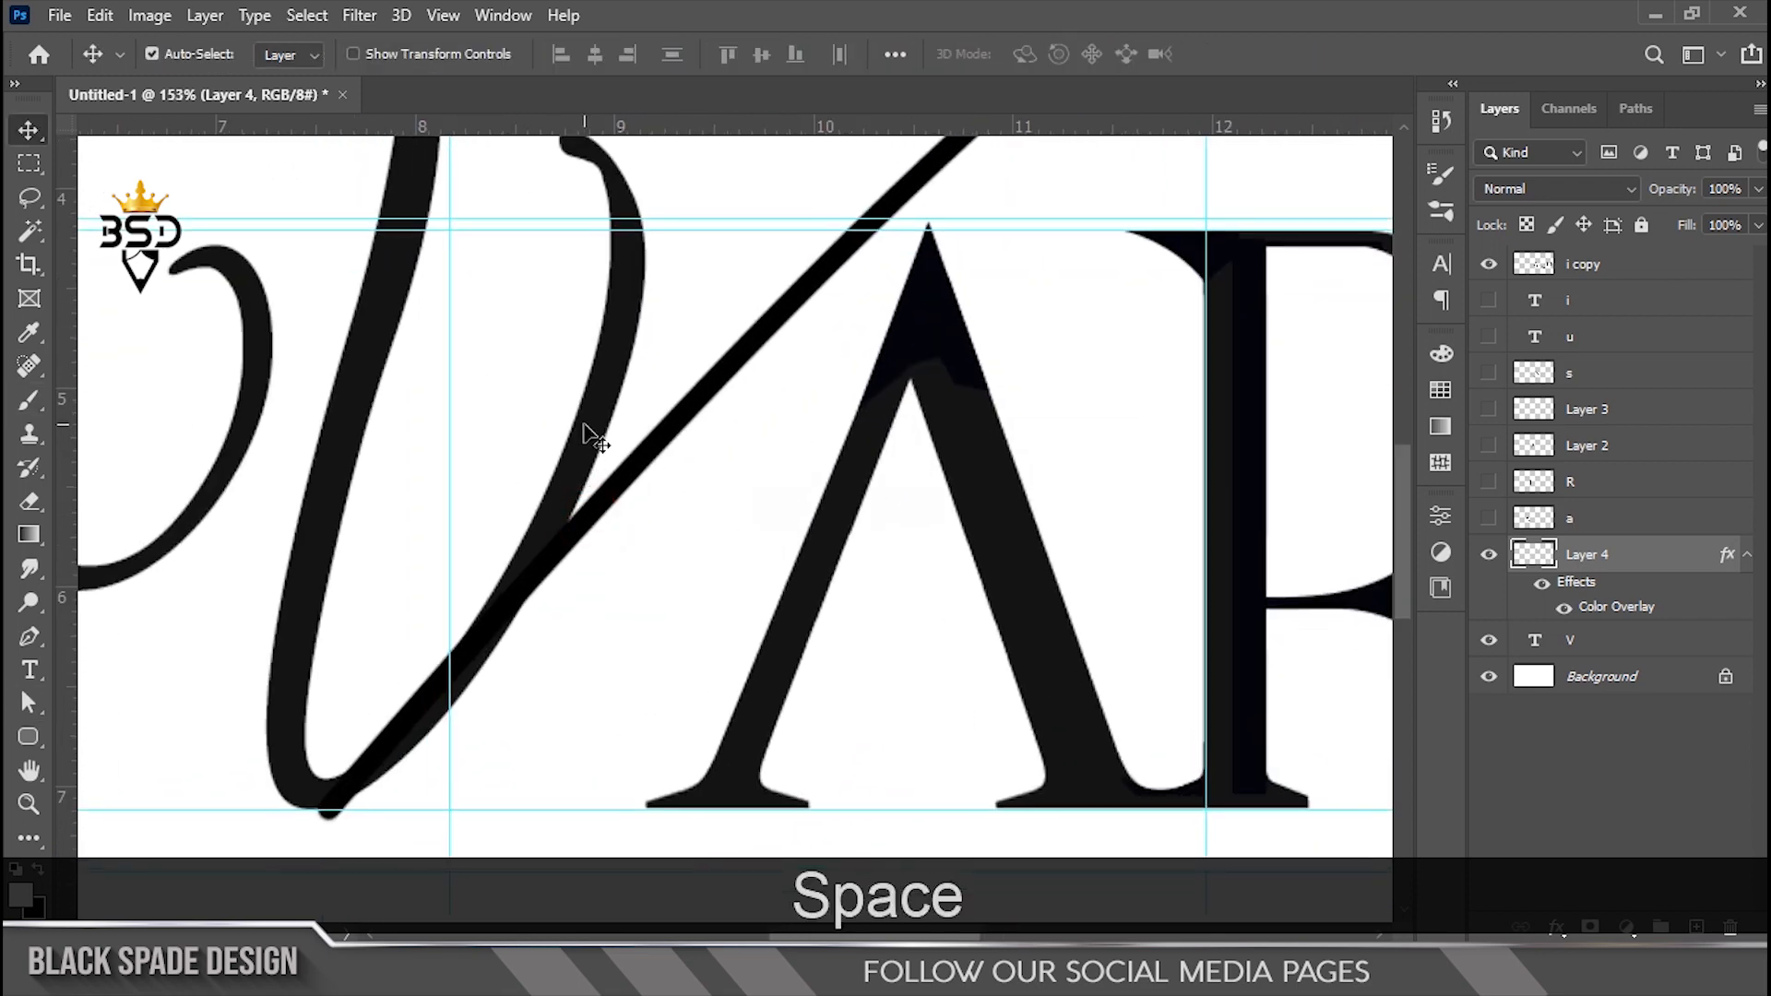
right_click(585, 424)
click(622, 437)
right_click(1610, 643)
click(1383, 424)
Lasso the V's thin right arm above its junction with the swash, delete it and deselect
scroll(479, 426, down, 5)
key(l)
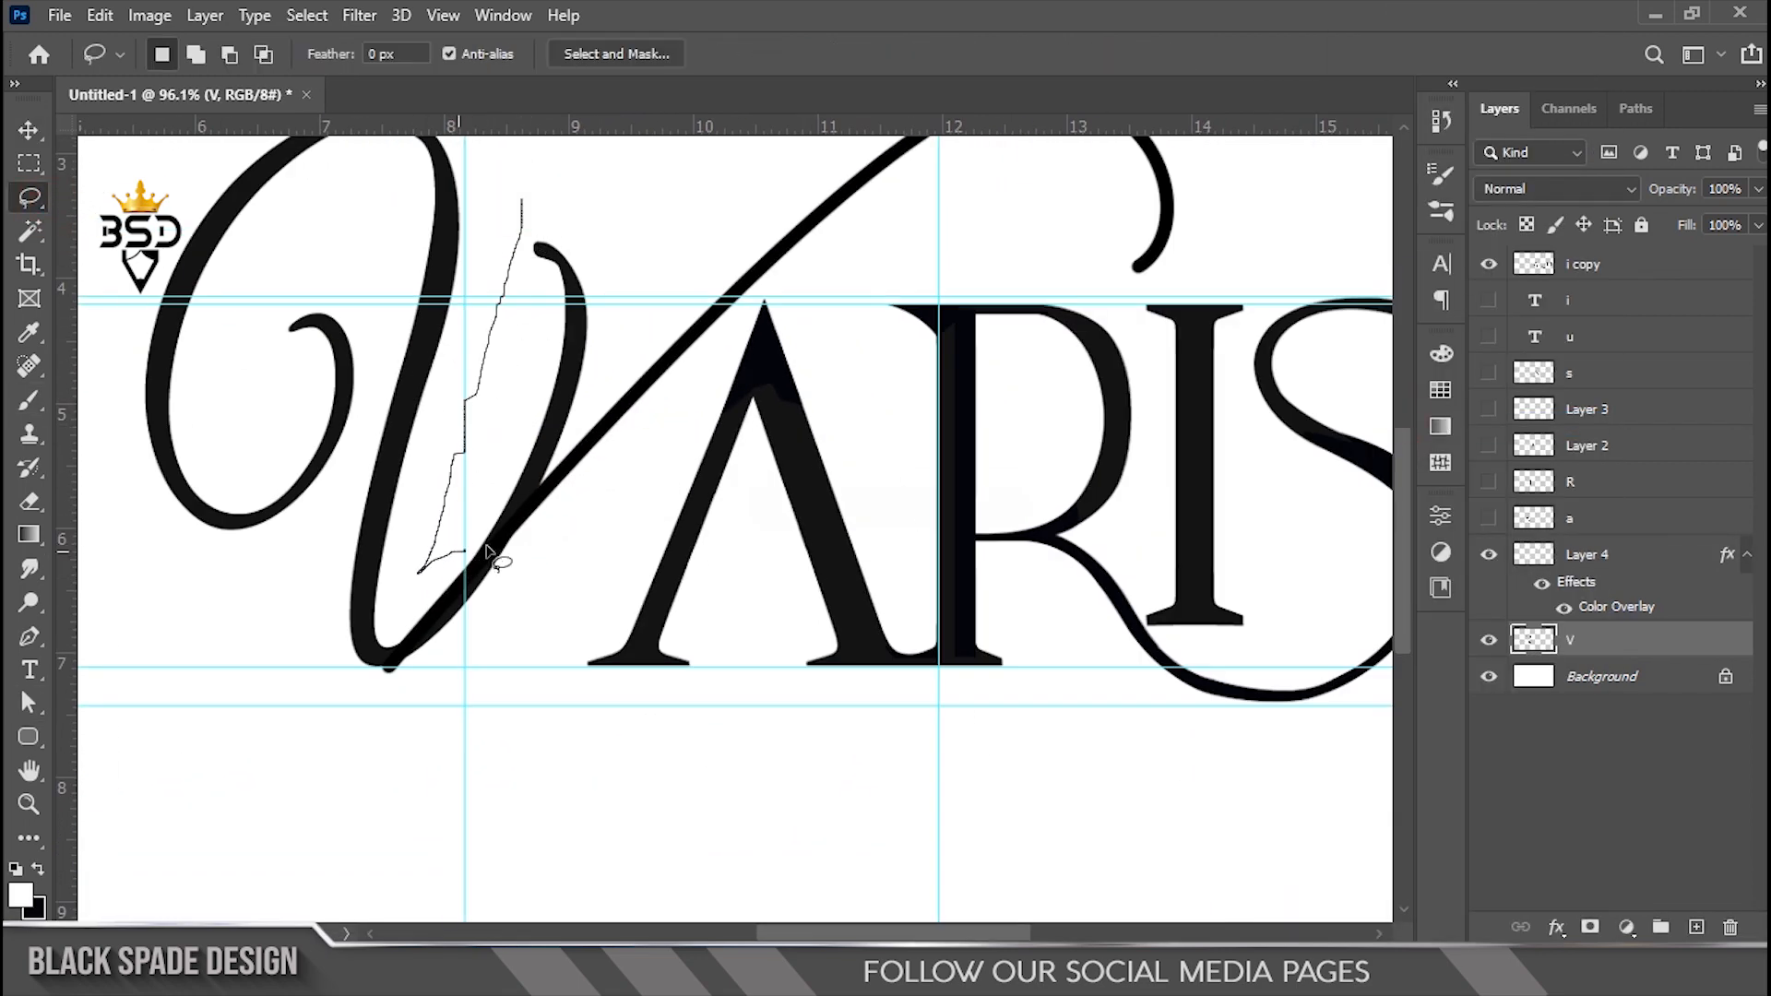
drag(489, 552, 705, 180)
key(Delete)
key(ctrl+d)
Delete the swash's lower end and the leftover fragment overlapping the V's base from Layer 4, using lasso selections
scroll(476, 580, up, 3)
scroll(536, 542, down, 3)
scroll(537, 542, up, 5)
key(space)
drag(433, 619, 482, 585)
scroll(420, 622, up, 3)
key(Delete)
mouse_move(433, 535)
mouse_down()
mouse_move(464, 610)
mouse_move(376, 585)
mouse_up()
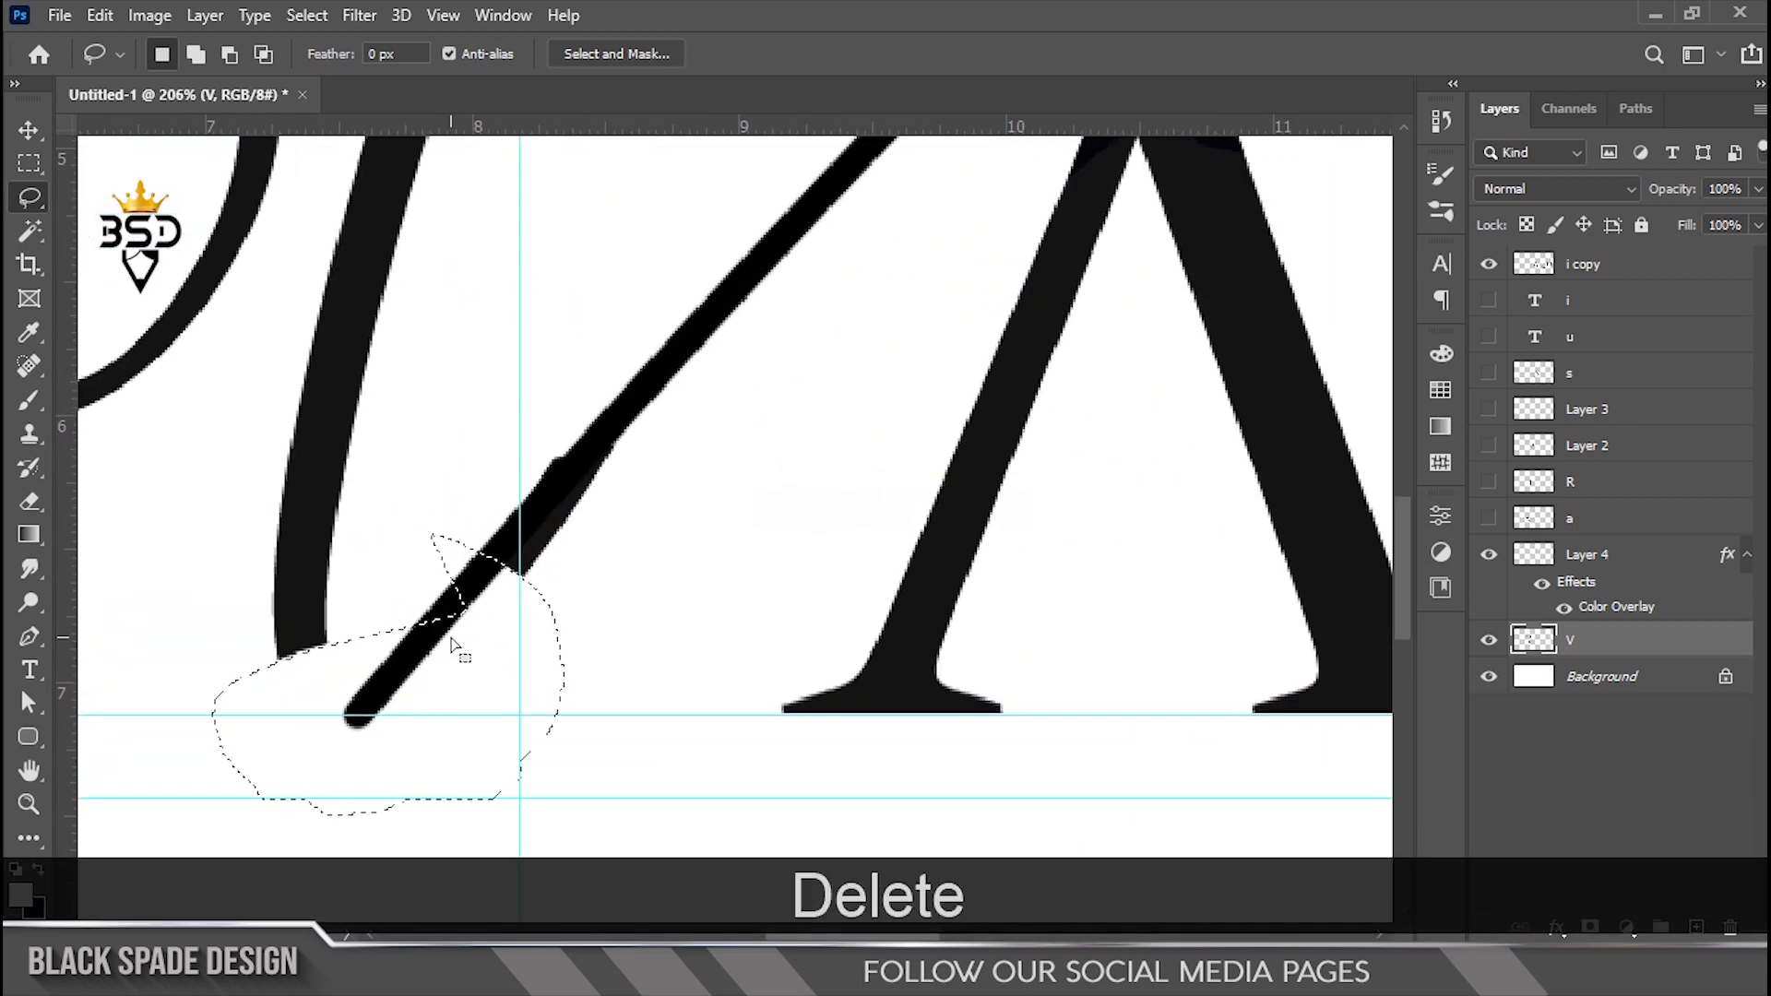
key(ctrl+z)
click(1570, 555)
key(Delete)
key(ctrl+d)
scroll(457, 593, up, 1)
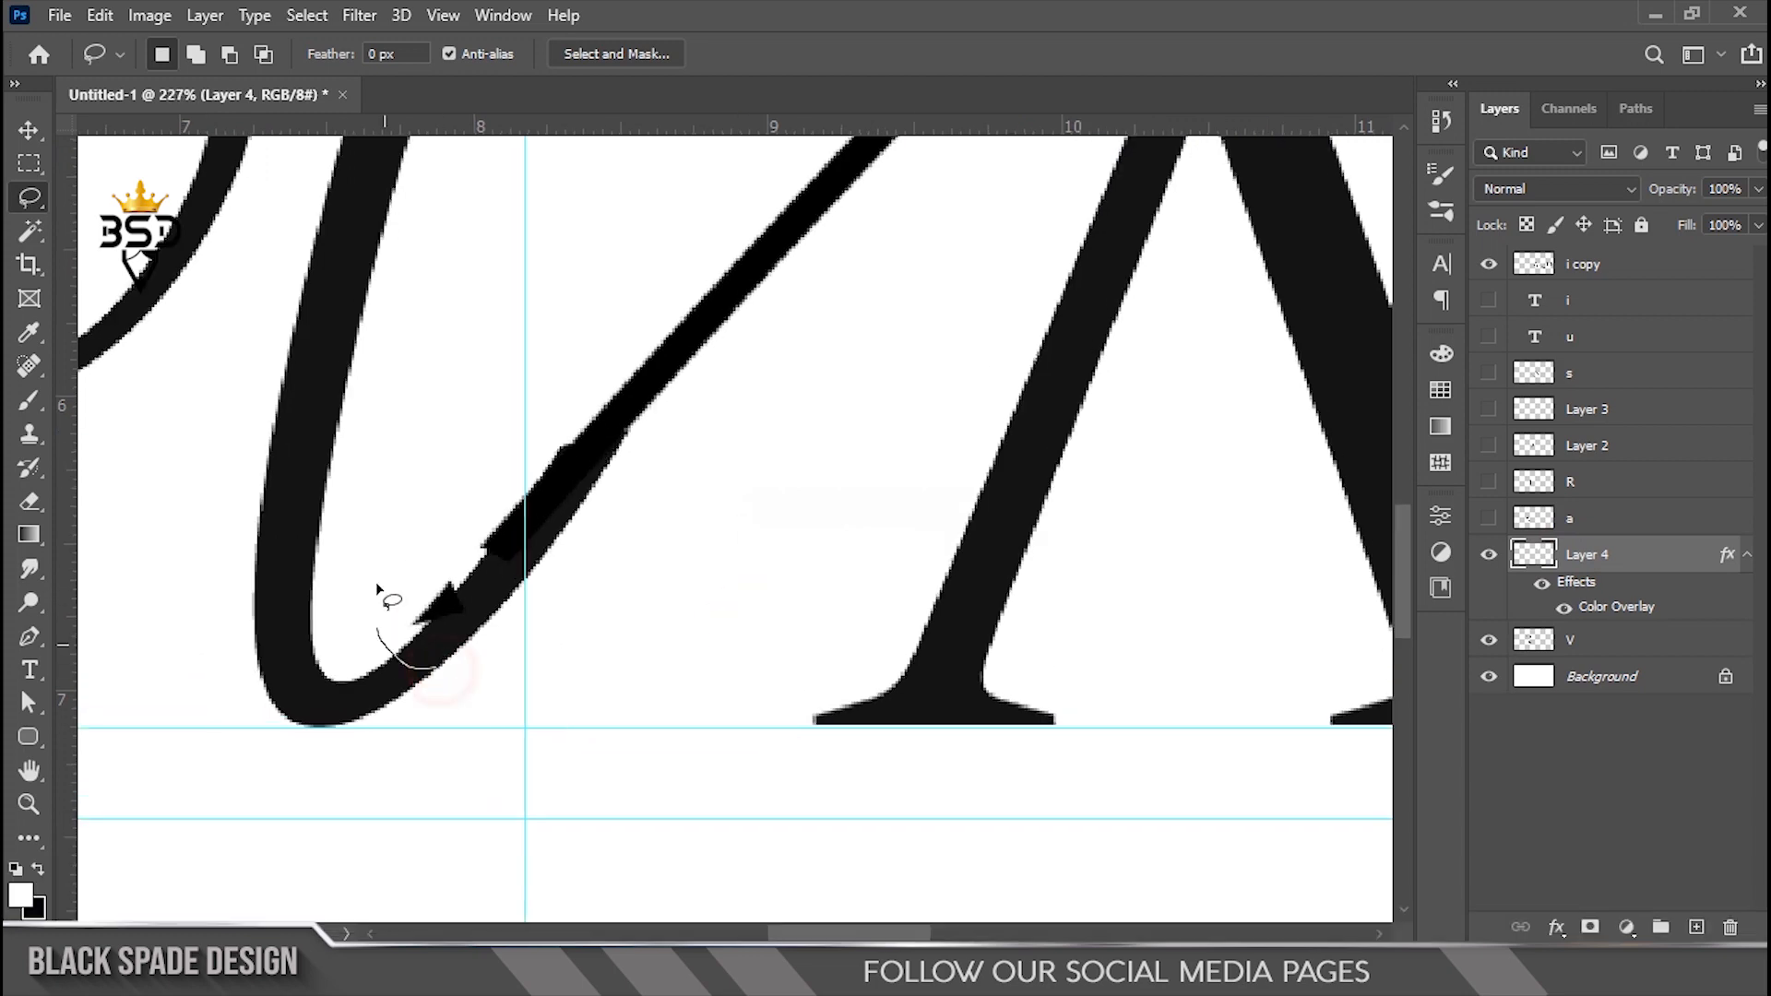
key(space)
scroll(448, 666, down, 6)
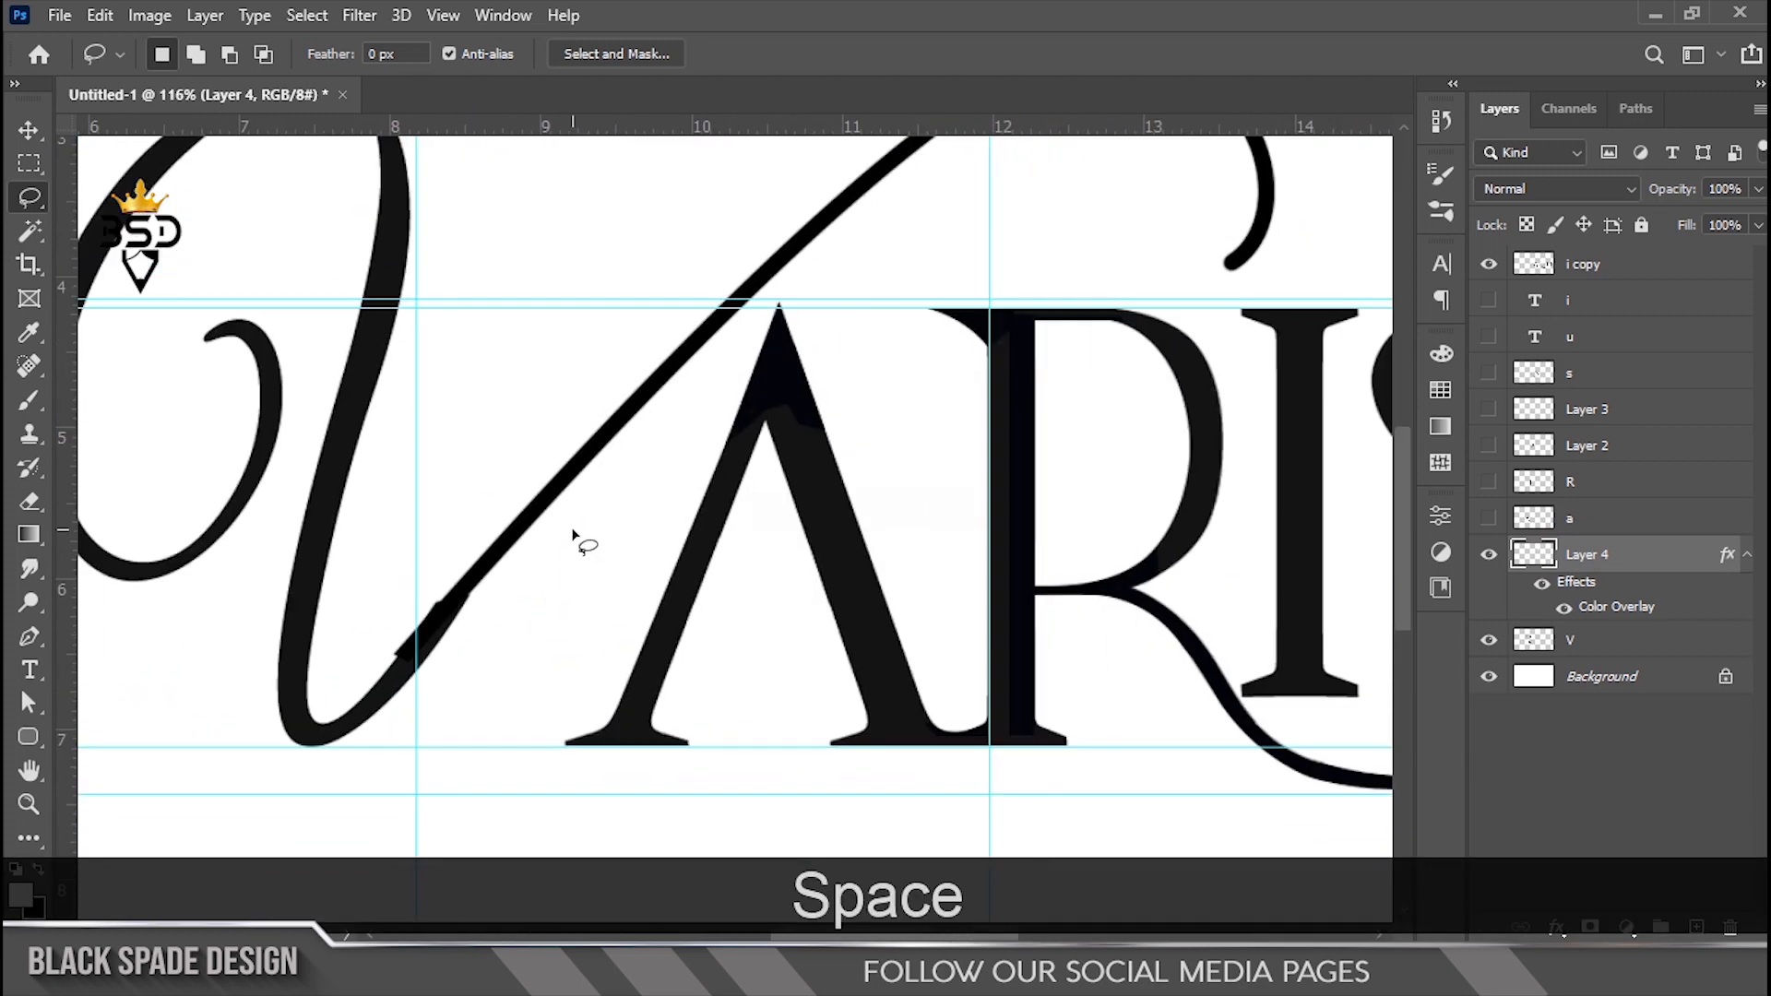
Warp the swash on Layer 4 with a 3 x 3 grid, bending its diagonal slightly upward near the A's apex
key(v)
drag(547, 605, 522, 641)
right_click(557, 565)
click(589, 579)
key(ctrl+t)
right_click(621, 552)
click(680, 255)
click(447, 135)
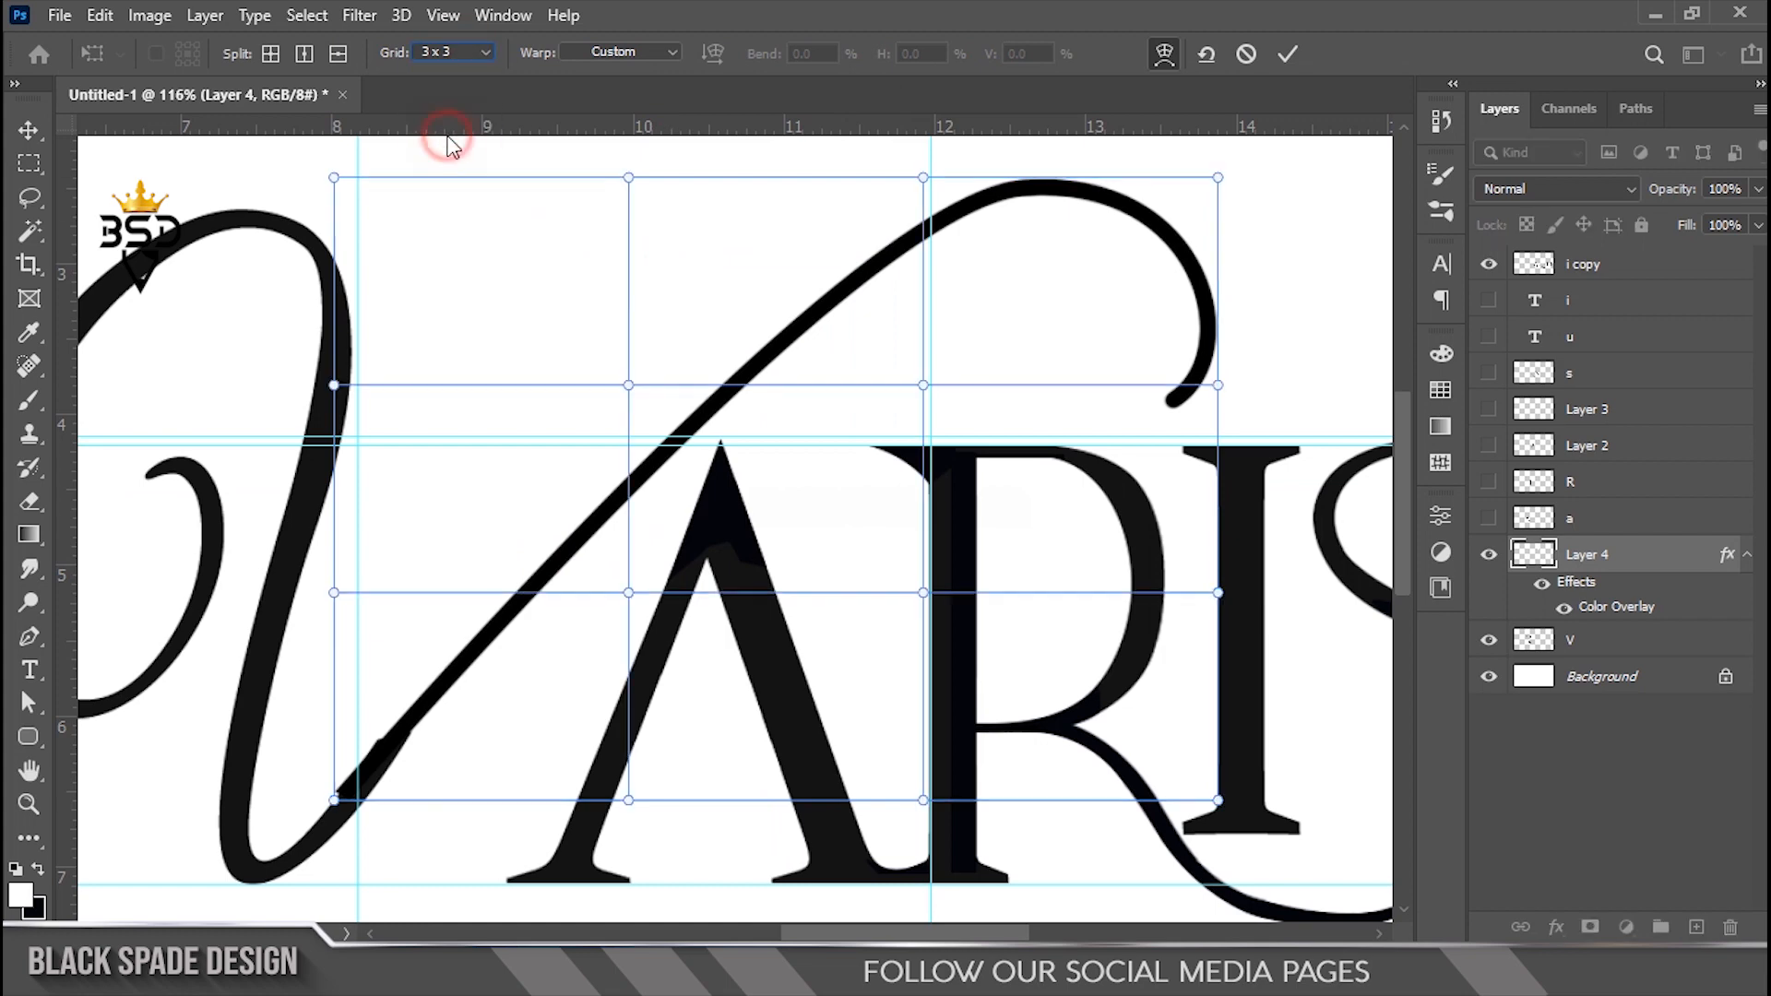
drag(667, 385, 671, 321)
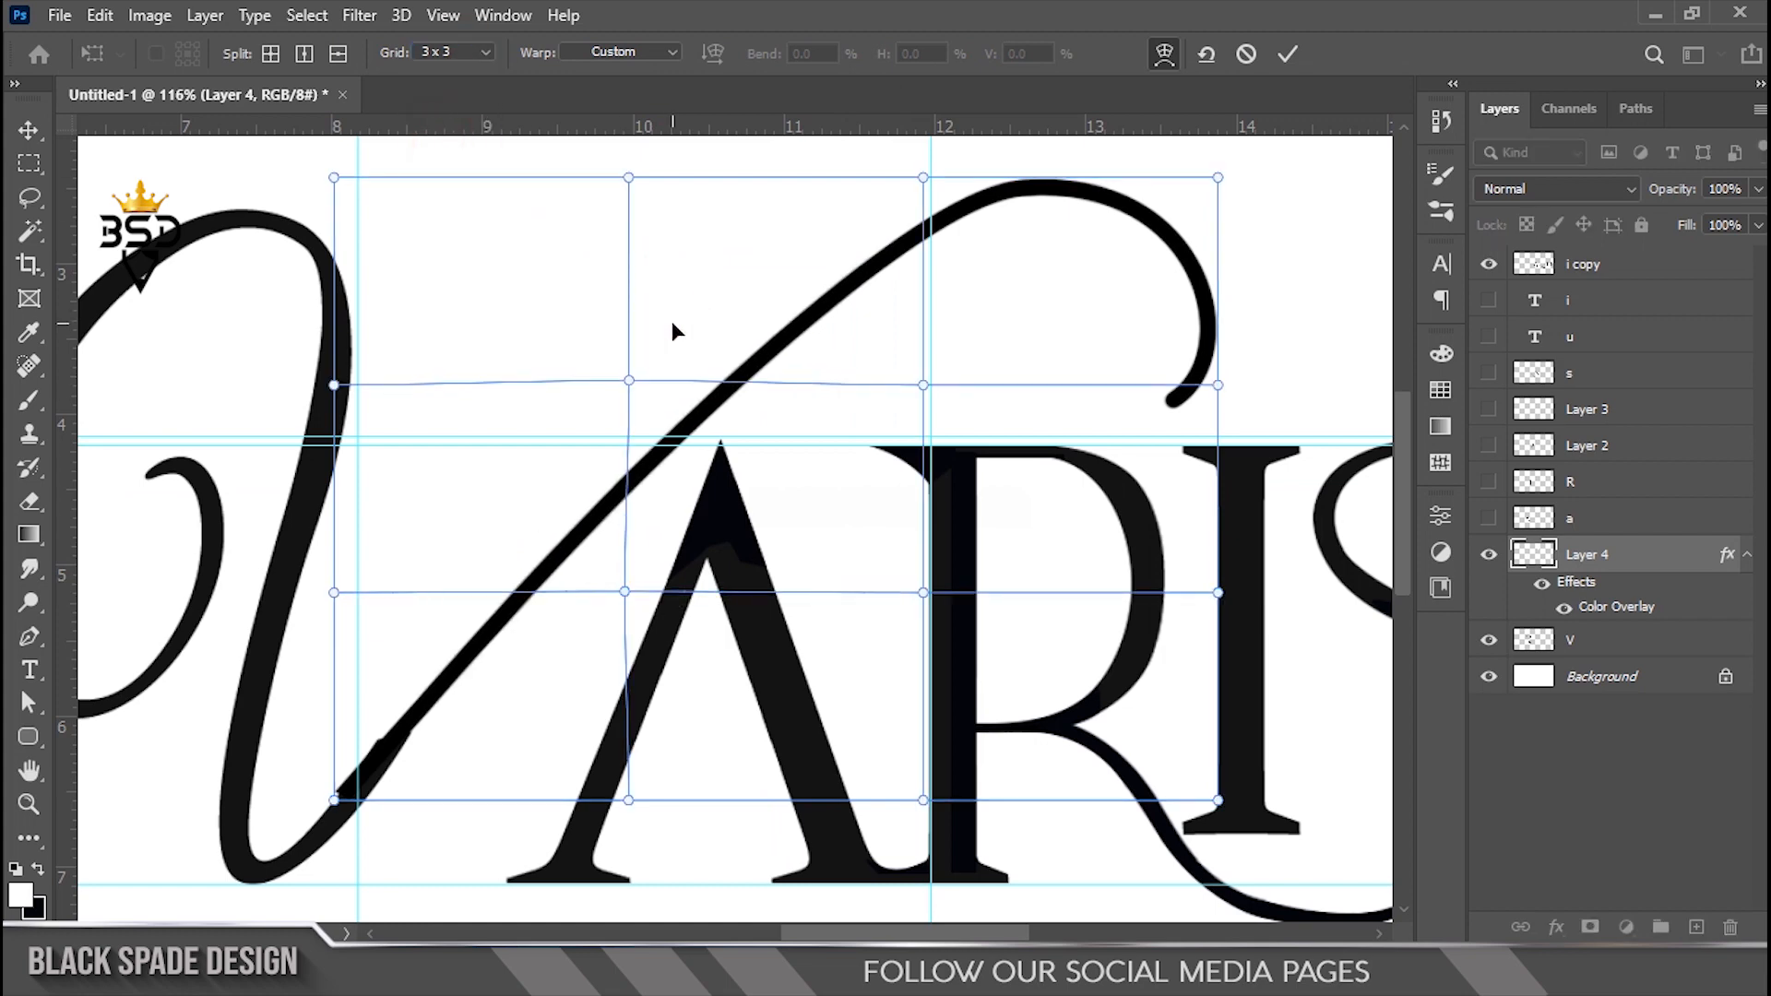
key(space)
key(Return)
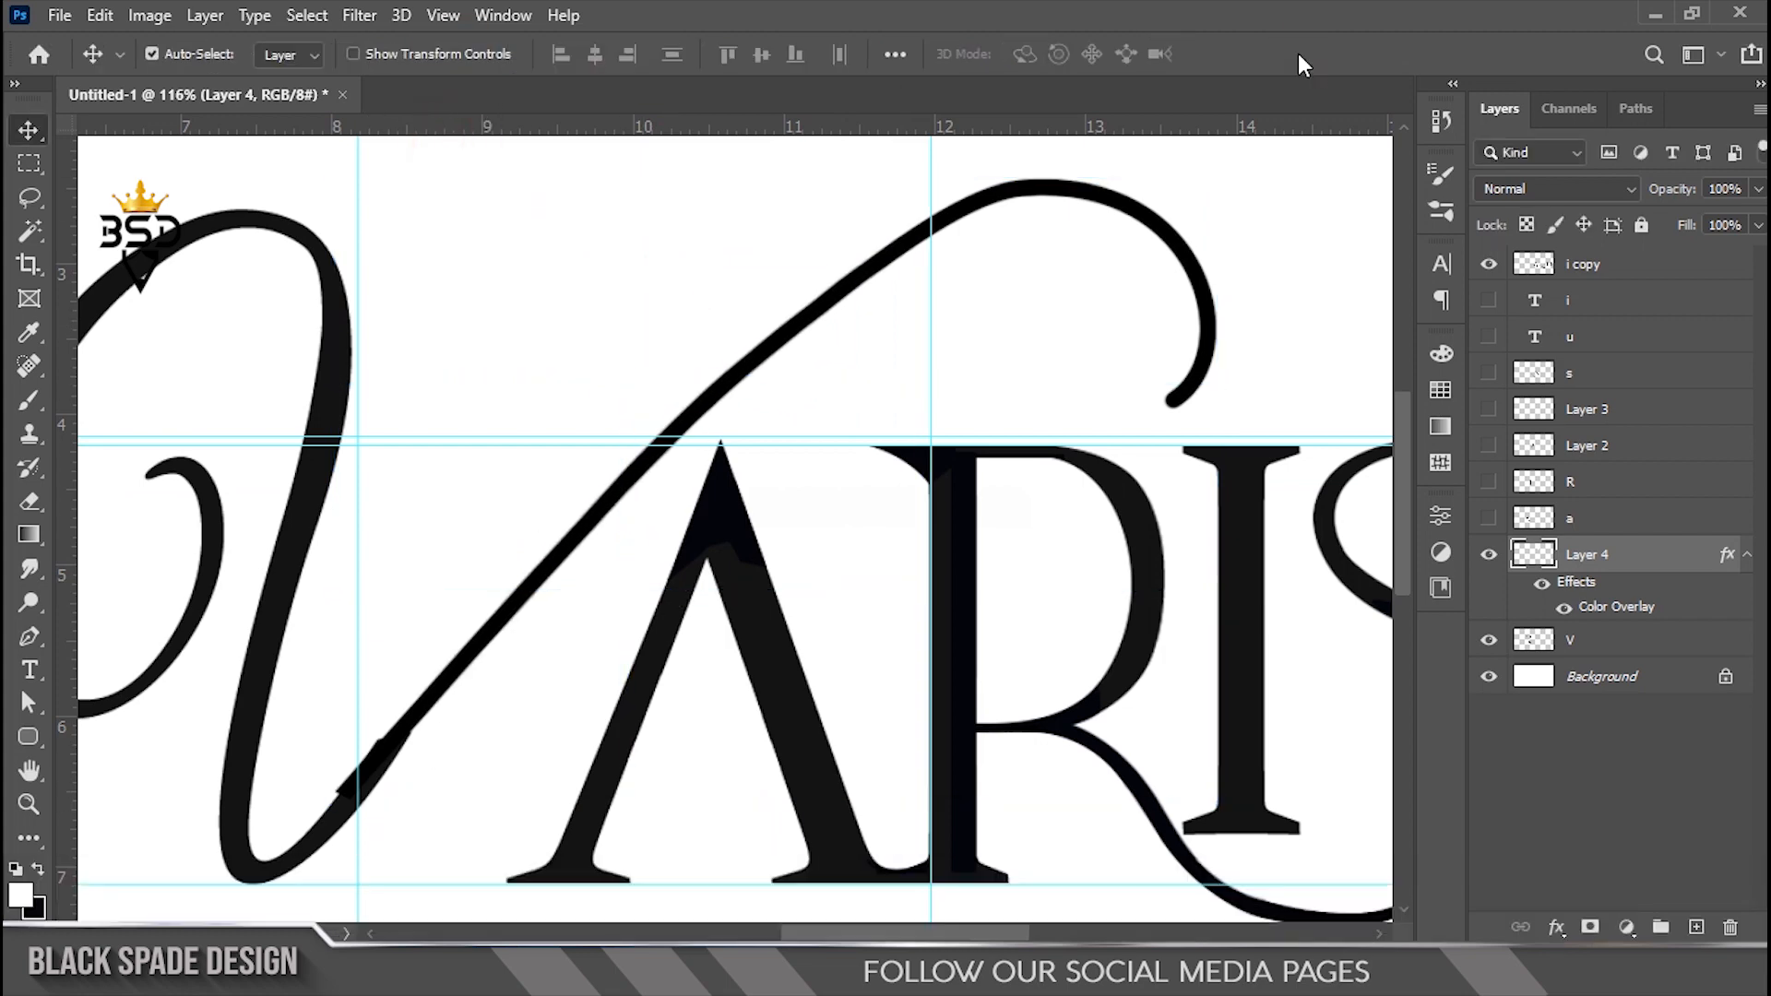
Merge the swash on Layer 4 with the rasterized V layer
scroll(451, 727, up, 5)
key(space)
drag(451, 727, 781, 524)
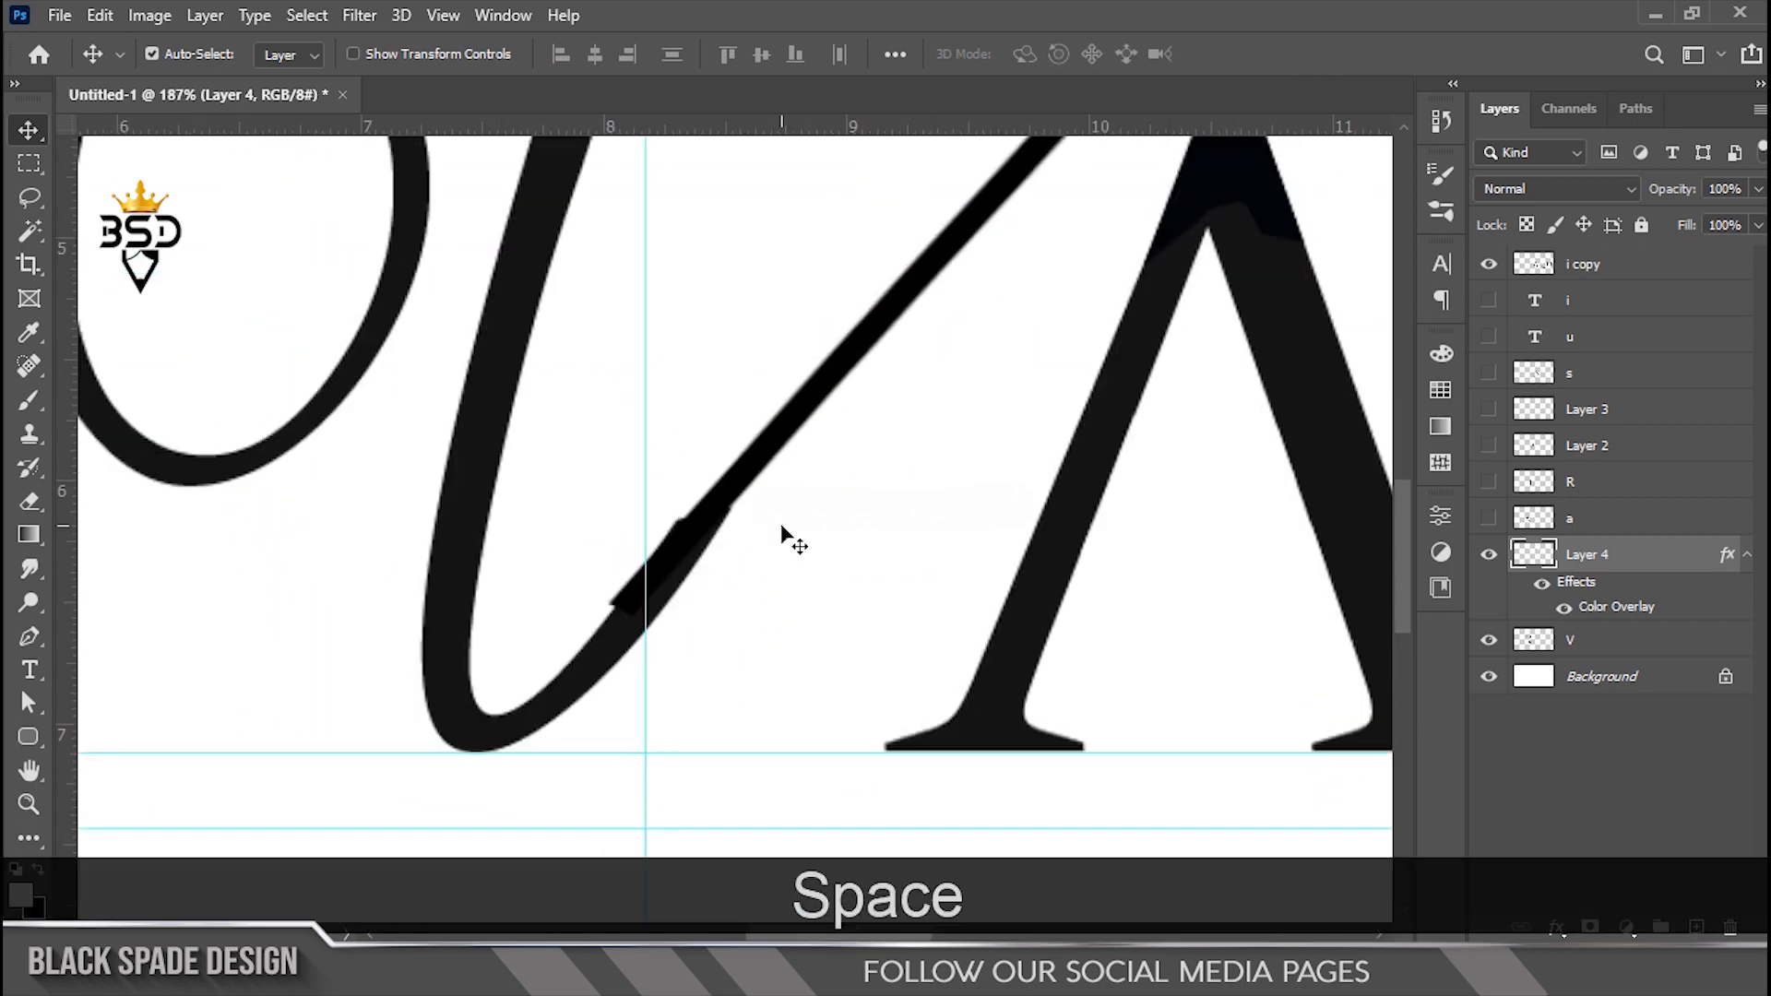
scroll(781, 524, up, 3)
scroll(972, 223, down, 4)
click(1488, 554)
click(1489, 555)
ctrl+click(1593, 647)
key(ctrl+e)
Outline the bump on the inner edge of the V-swash join with a closed Pen path, convert it to a selection and delete it
scroll(844, 425, up, 2)
key(space)
drag(844, 425, 617, 597)
scroll(763, 483, down, 4)
scroll(617, 596, down, 4)
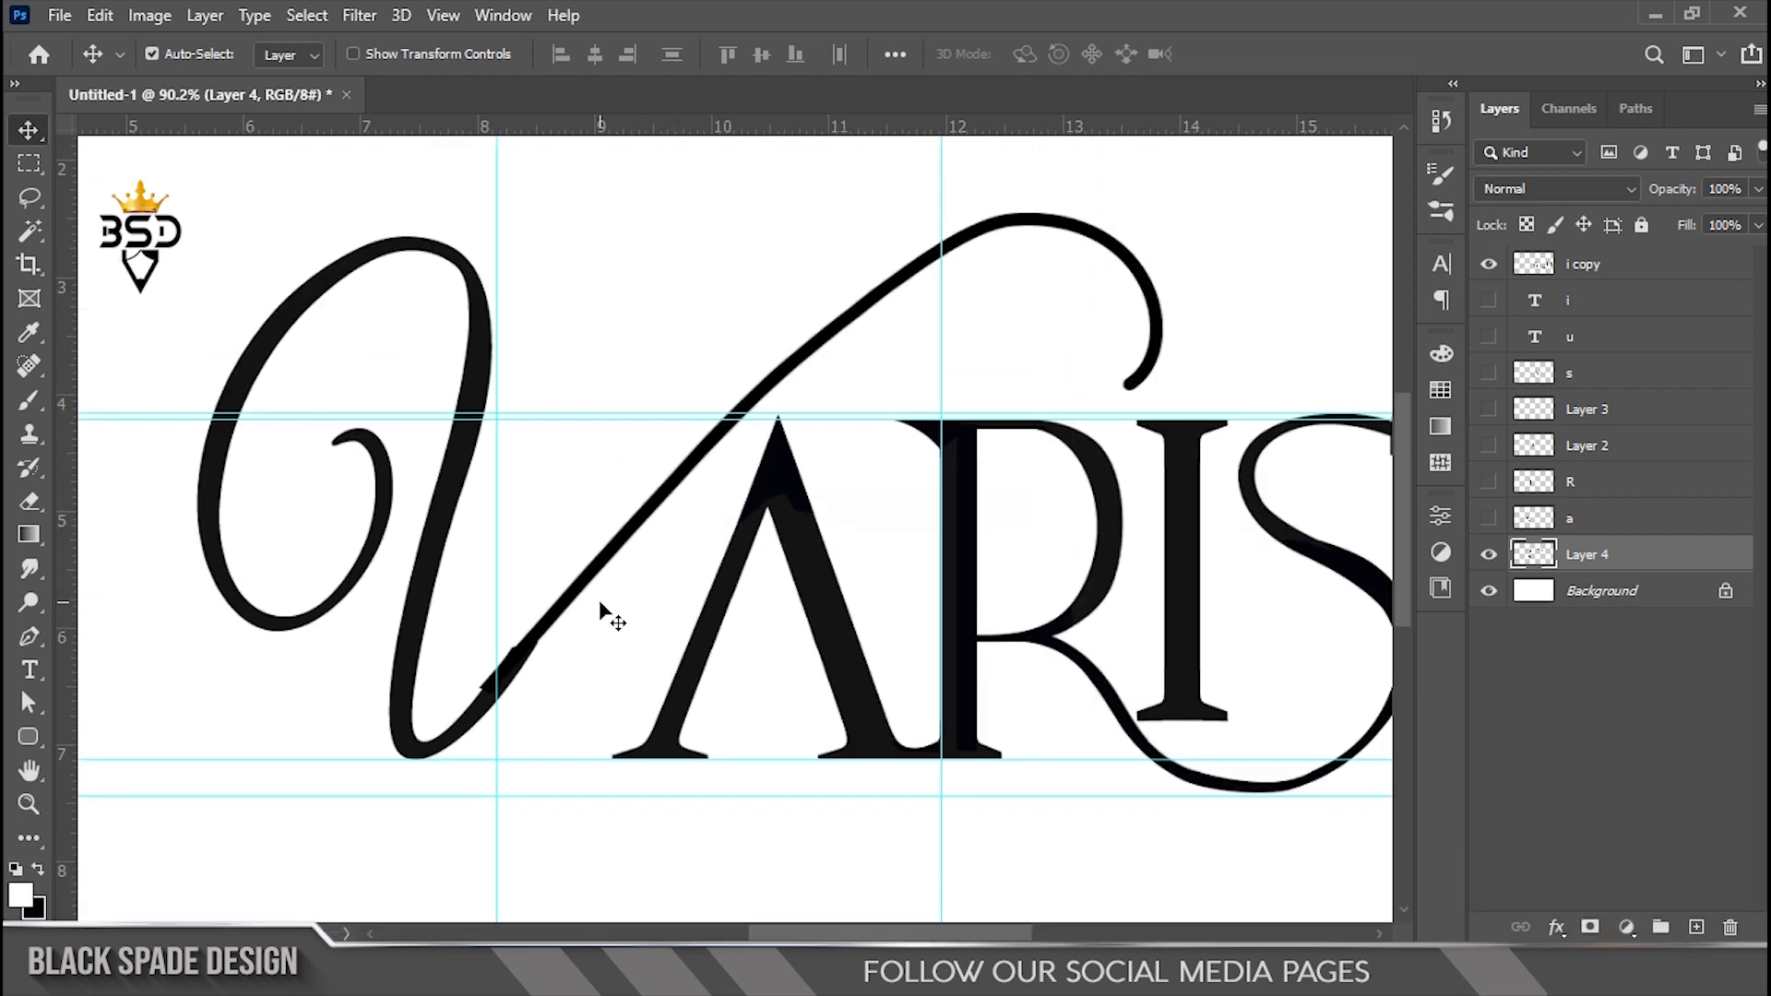
scroll(601, 607, up, 3)
scroll(498, 660, up, 4)
key(p)
key(space)
click(752, 302)
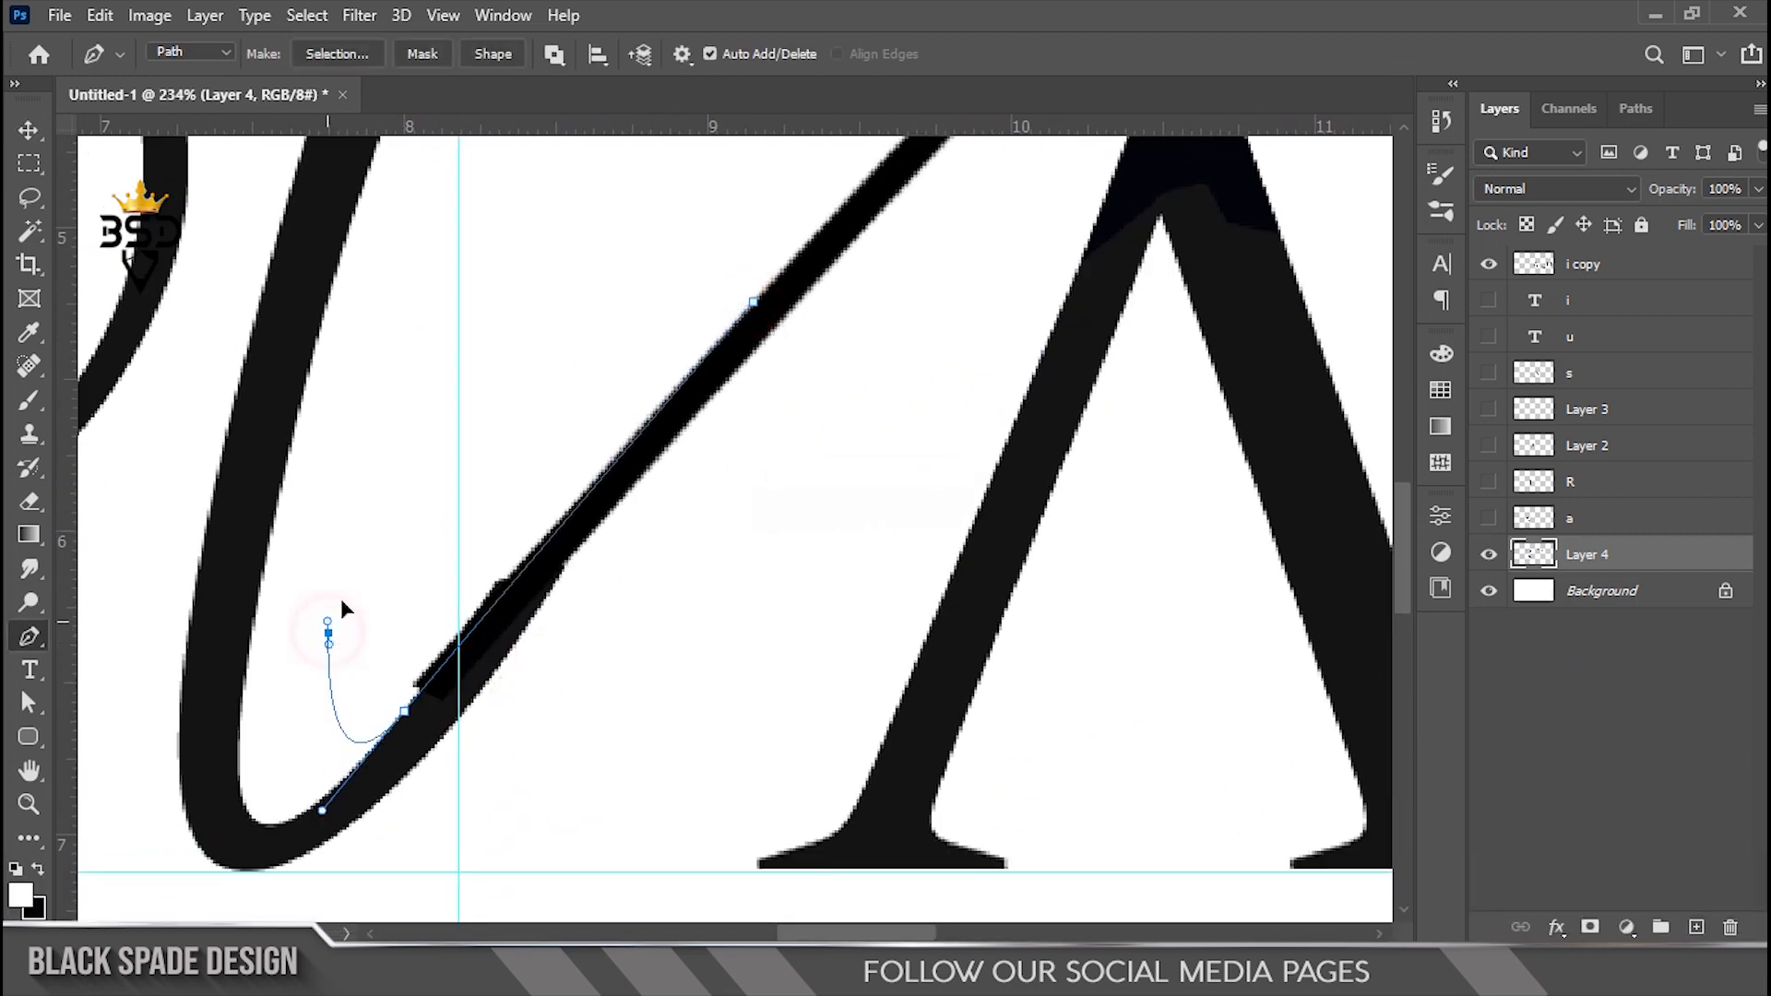
click(641, 477)
click(1031, 237)
key(Delete)
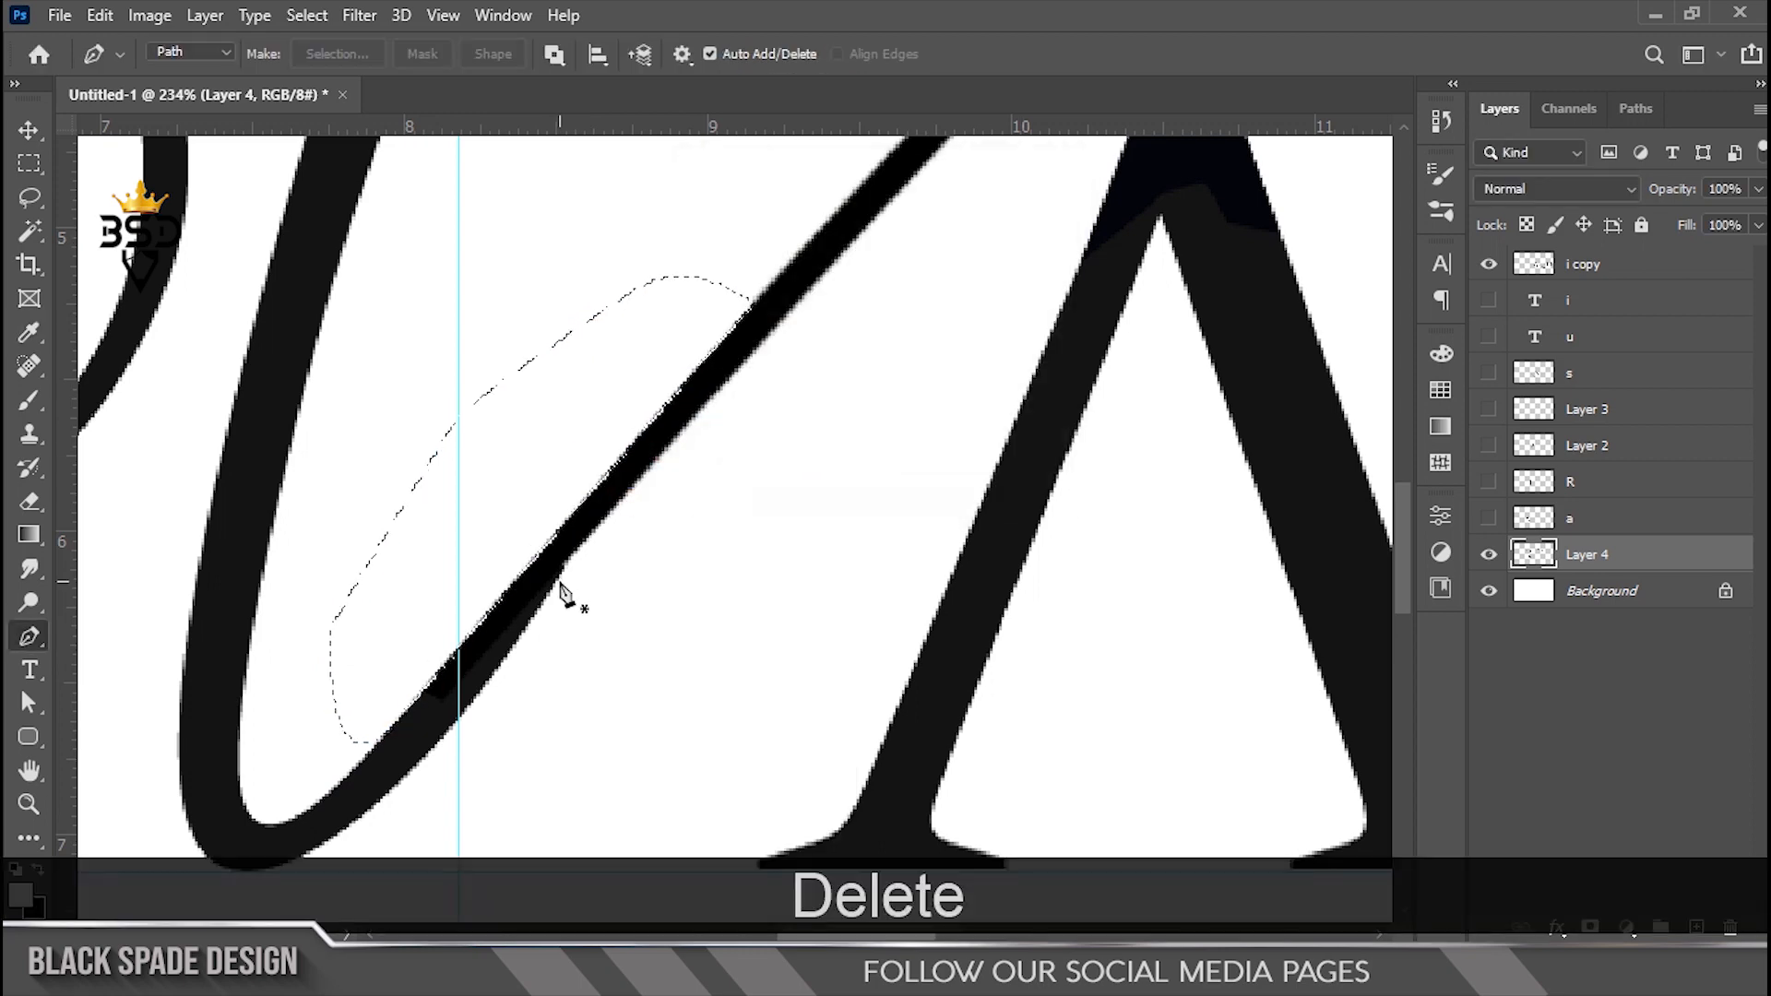
Draw a closed Pen path along the outer edge of the V-swash join, bridging the V's stroke and the thinner swash
scroll(565, 593, up, 2)
key(space)
mouse_move(541, 656)
mouse_down()
mouse_move(500, 577)
mouse_move(475, 596)
mouse_up()
click(765, 194)
scroll(301, 780, down, 2)
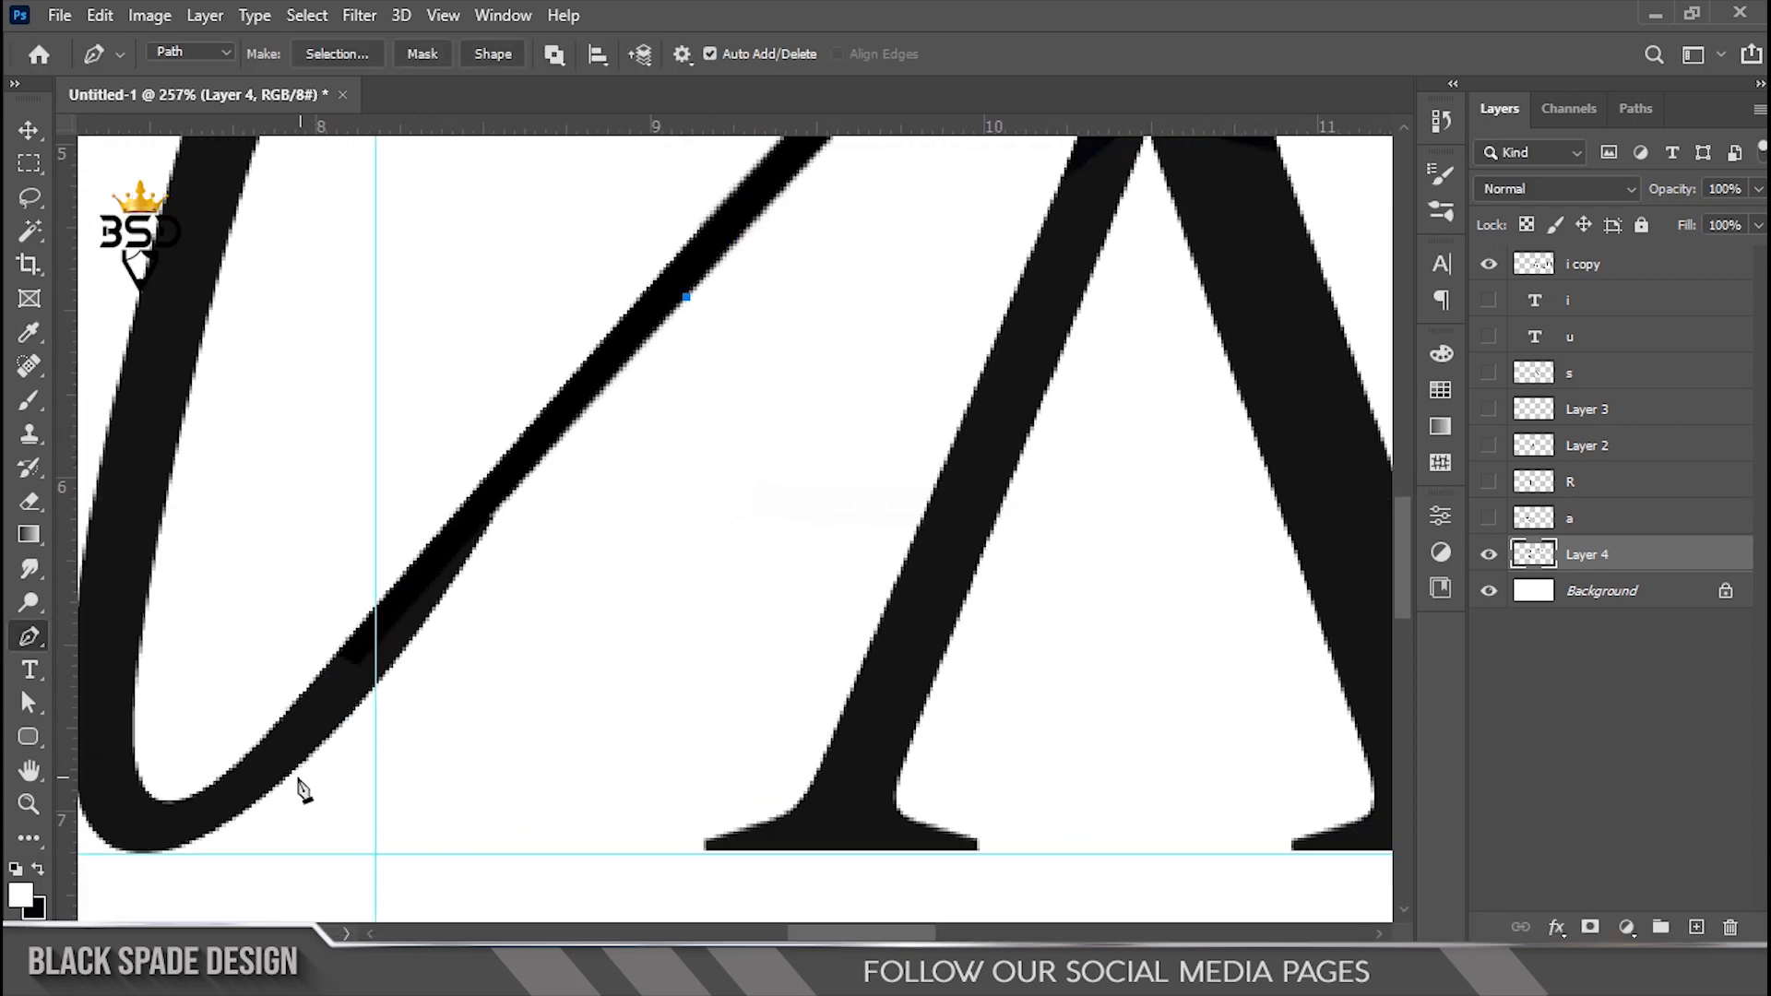
drag(215, 837, 206, 838)
click(272, 755)
scroll(353, 689, up, 3)
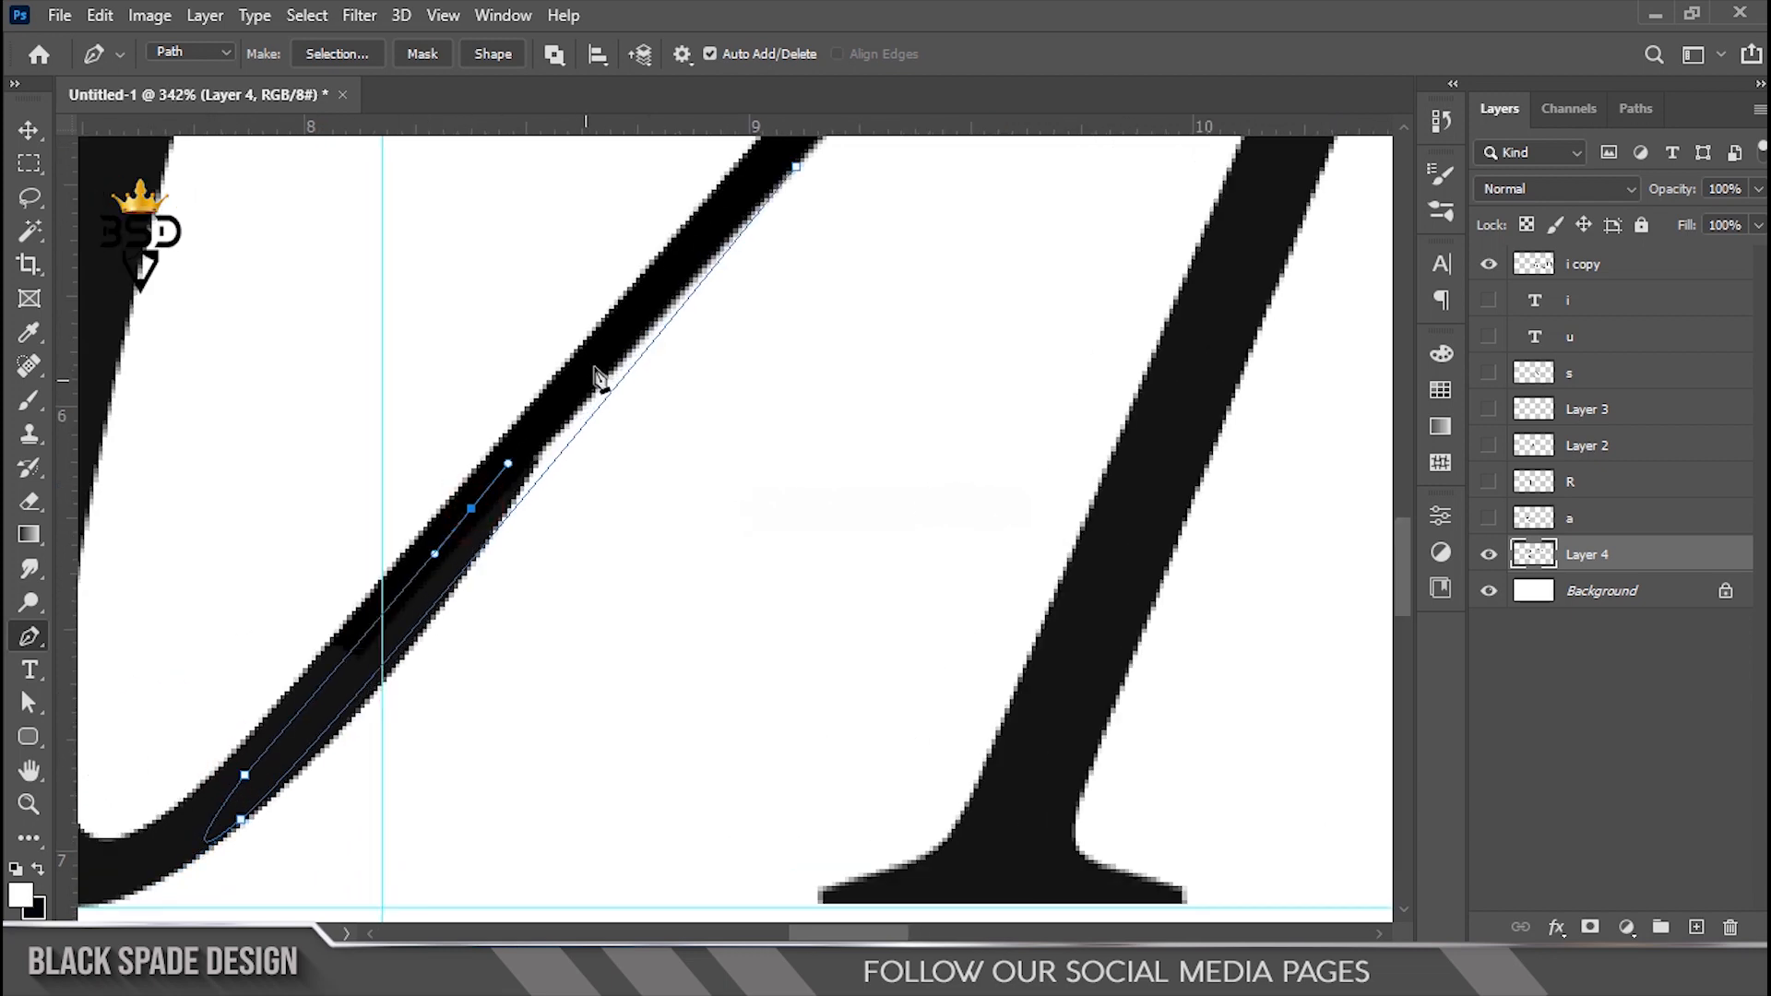
drag(639, 313, 682, 272)
key(space)
drag(737, 219, 529, 498)
click(597, 406)
click(588, 446)
Make a selection from the path with 0 px feather, fill it with black and deselect
right_click(530, 498)
click(584, 476)
click(1002, 227)
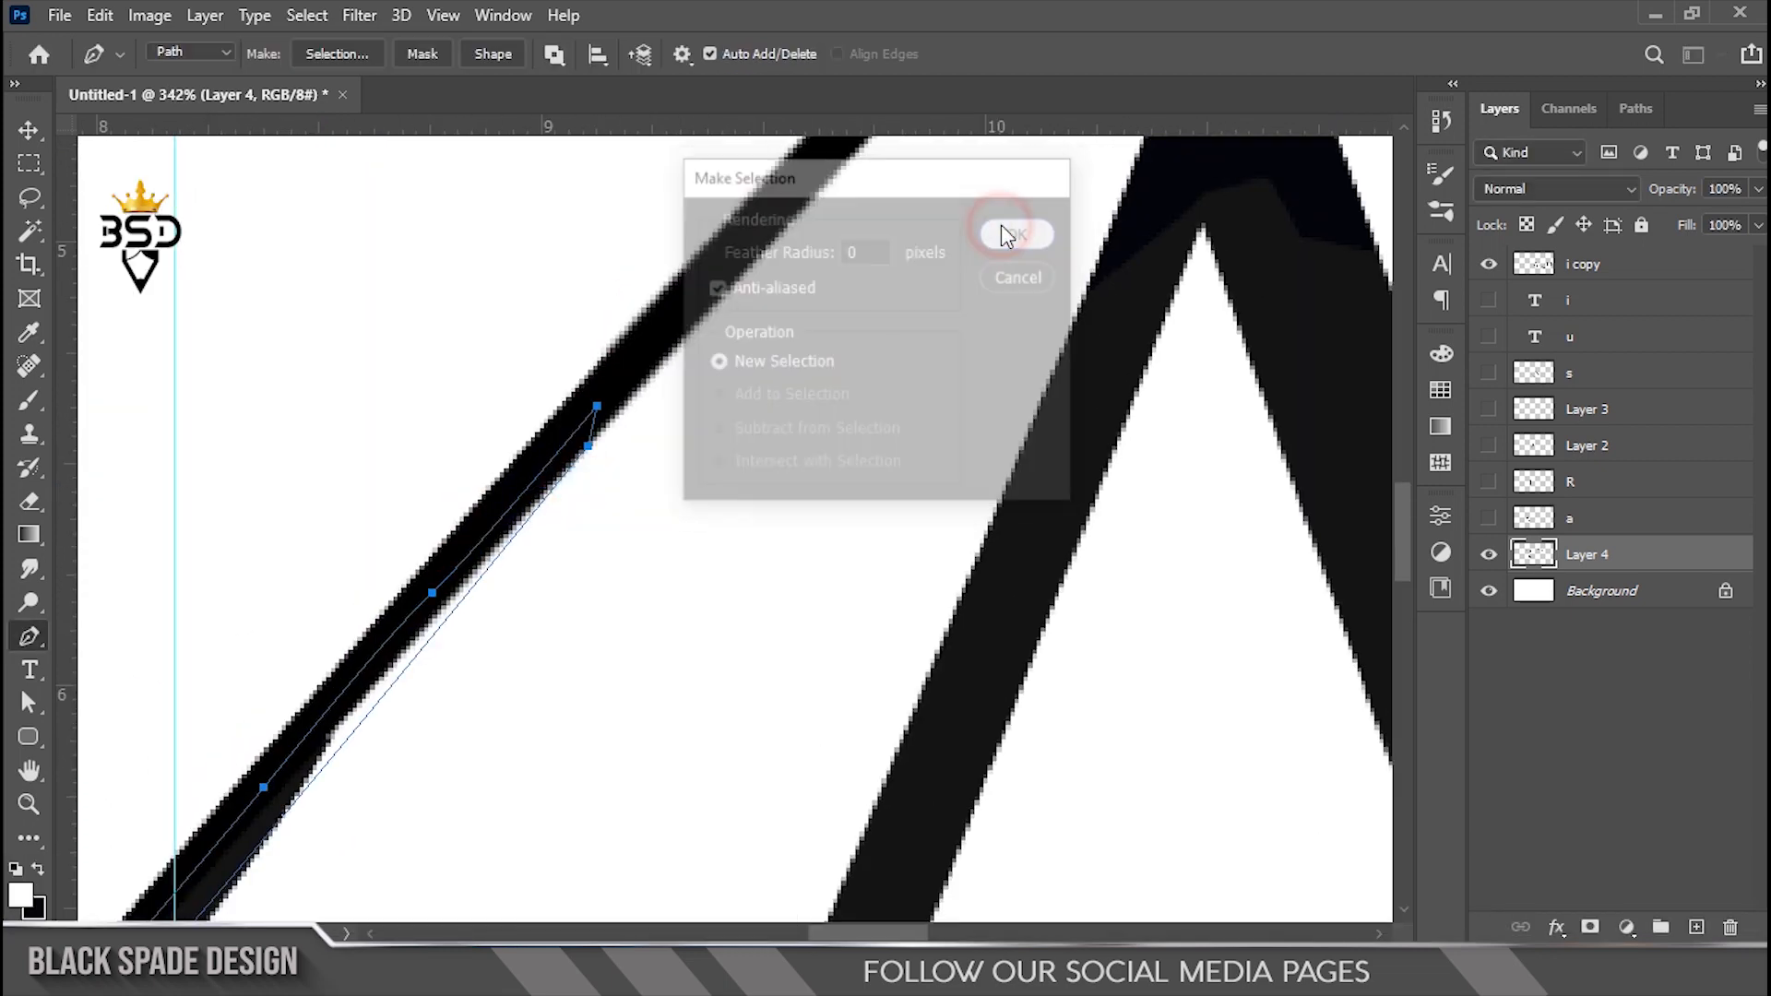
key(ctrl+BackSpace)
key(ctrl+d)
Trim the outer edge of the V-swash join by converting a Pen outline to a 0 px feather selection and deleting the excess
scroll(737, 277, down, 5)
scroll(474, 612, up, 6)
key(space)
drag(402, 699, 557, 612)
click(775, 240)
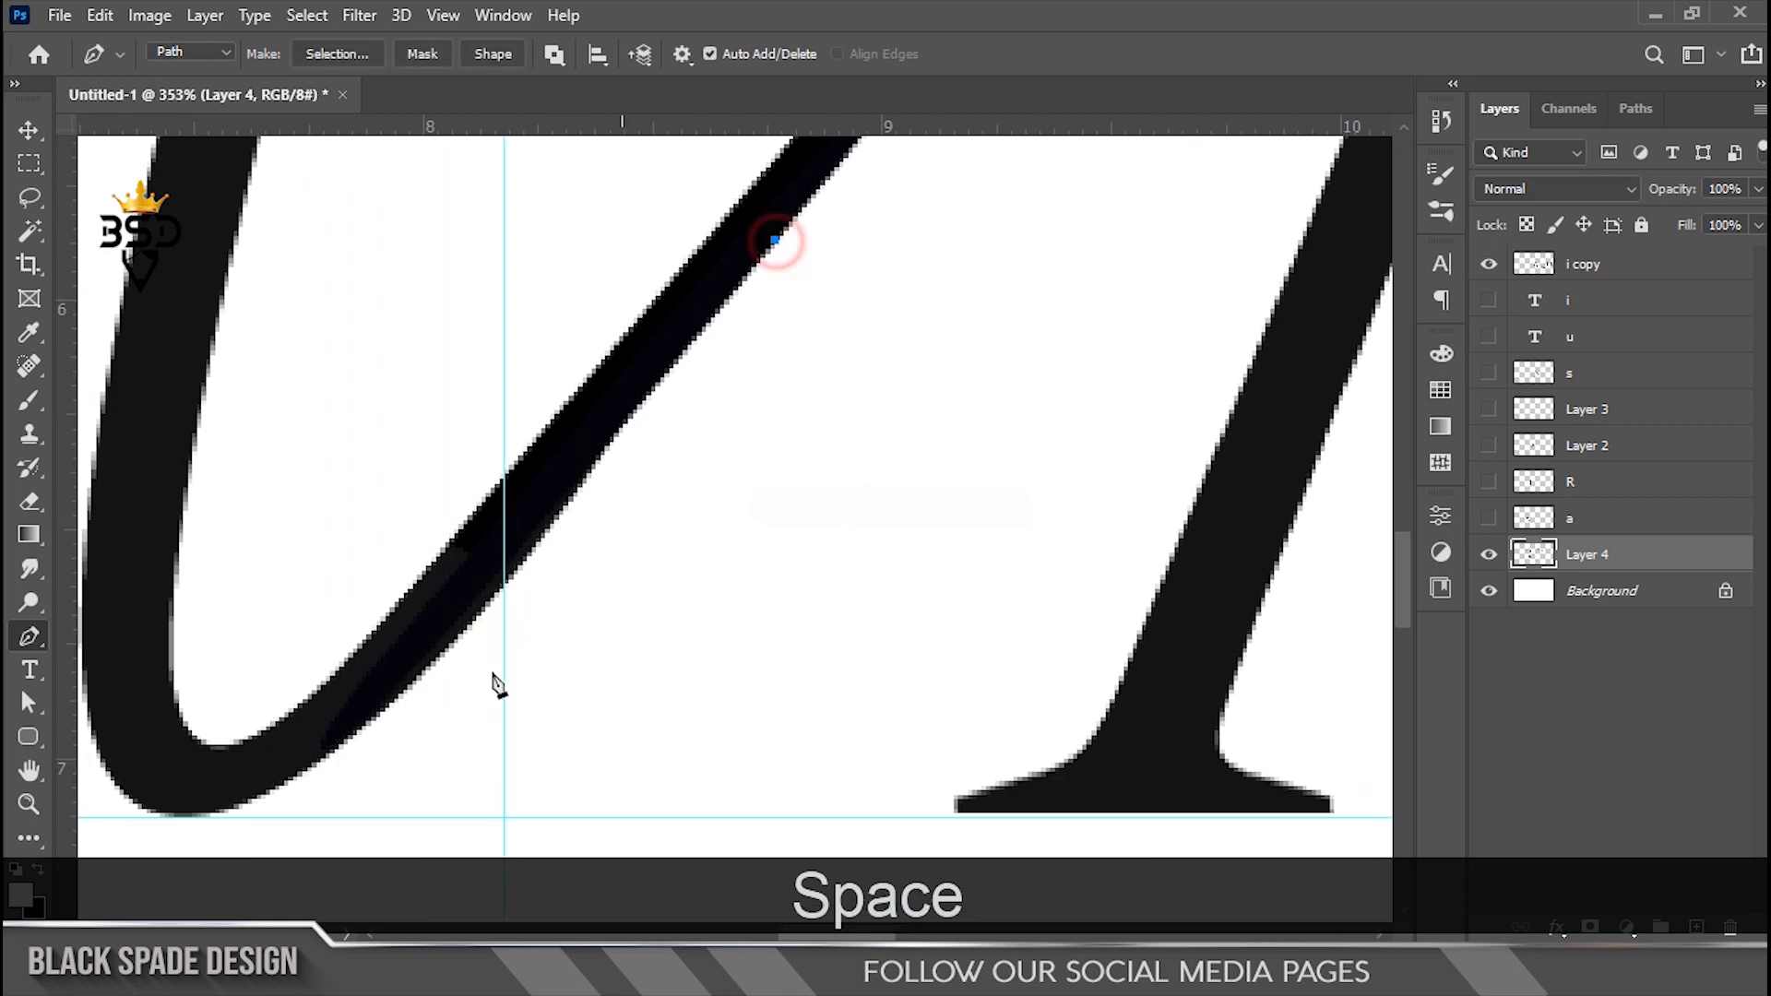
drag(356, 725, 292, 784)
key(ctrl+z)
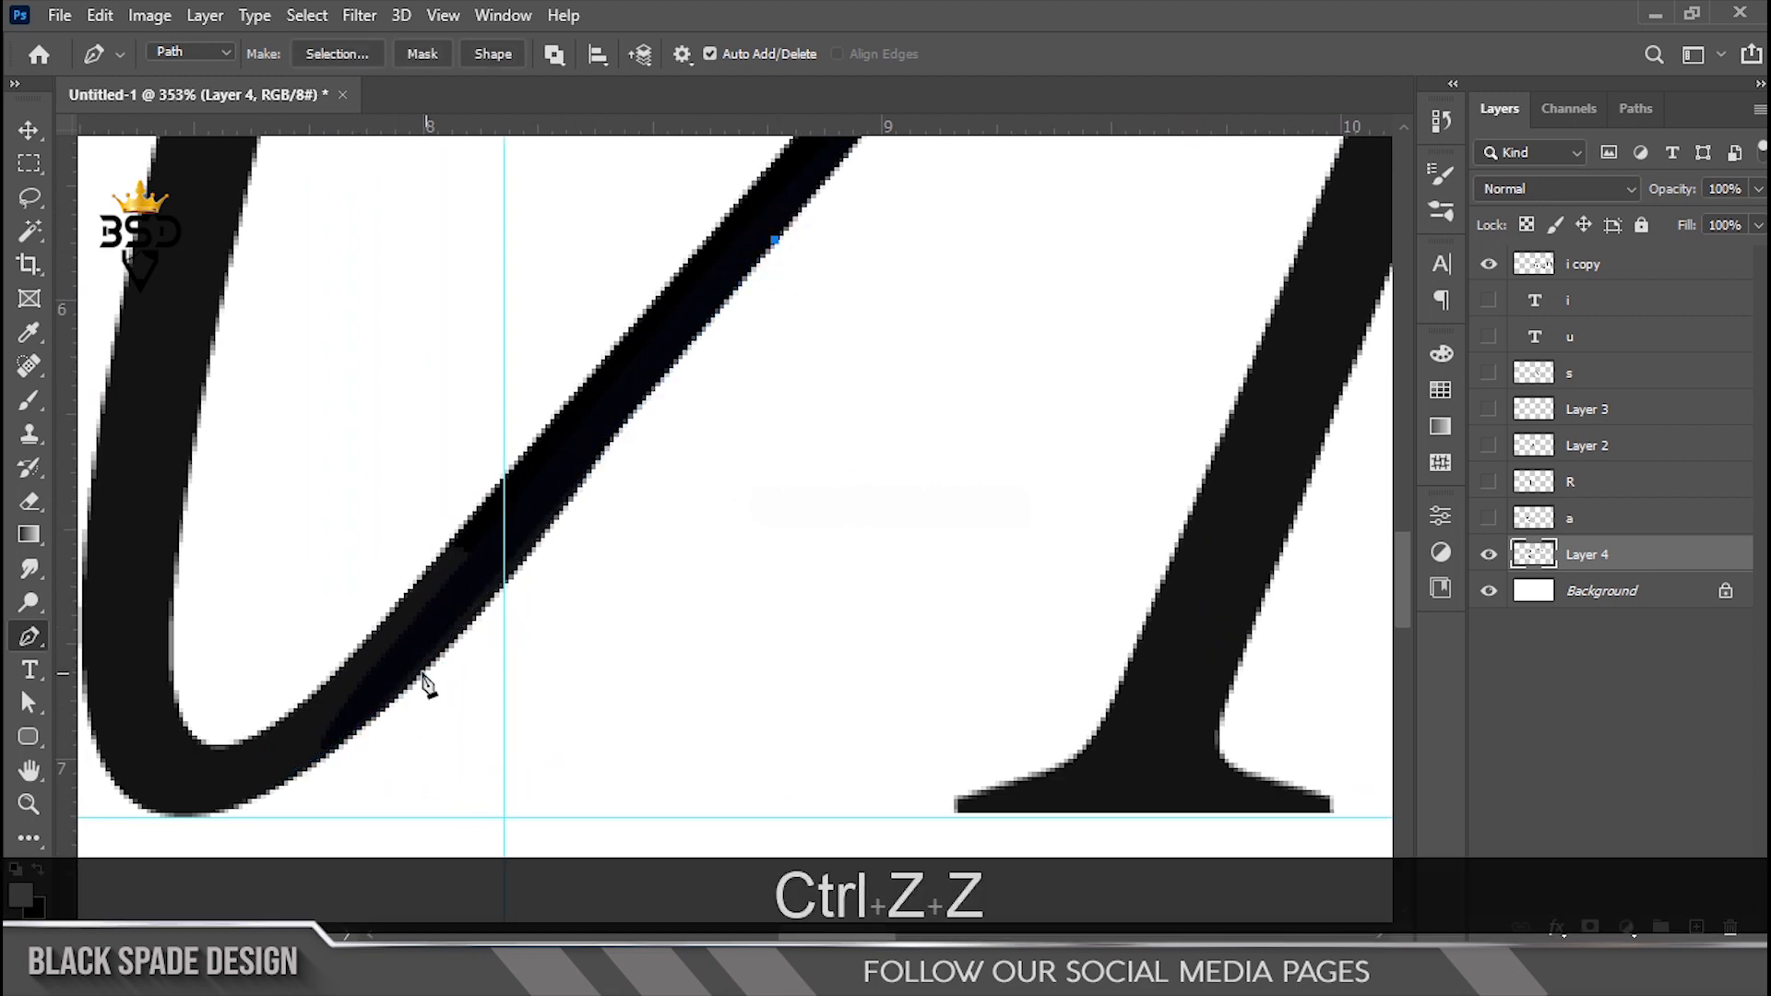
right_click(666, 368)
click(711, 472)
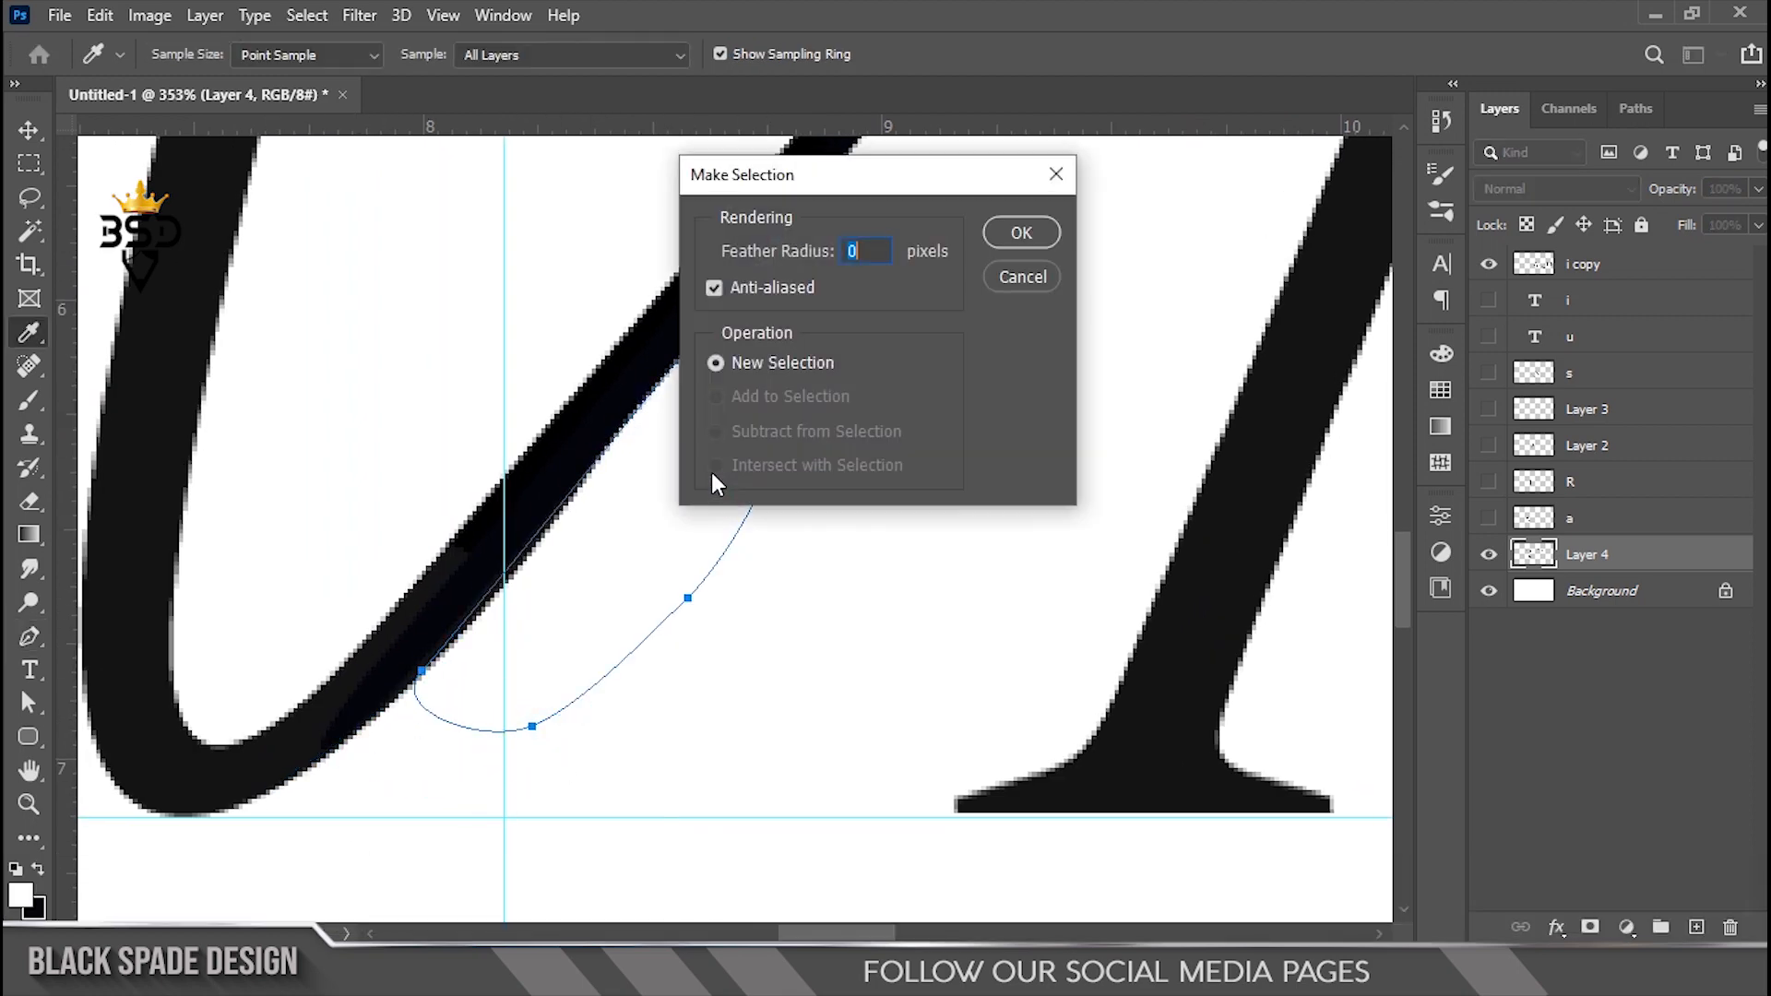
key(Return)
key(Delete)
key(ctrl+d)
Draw a circle about 0.17 in across at the curled tip of the swash with the Ellipse tool
scroll(570, 496, down, 8)
drag(587, 514, 569, 642)
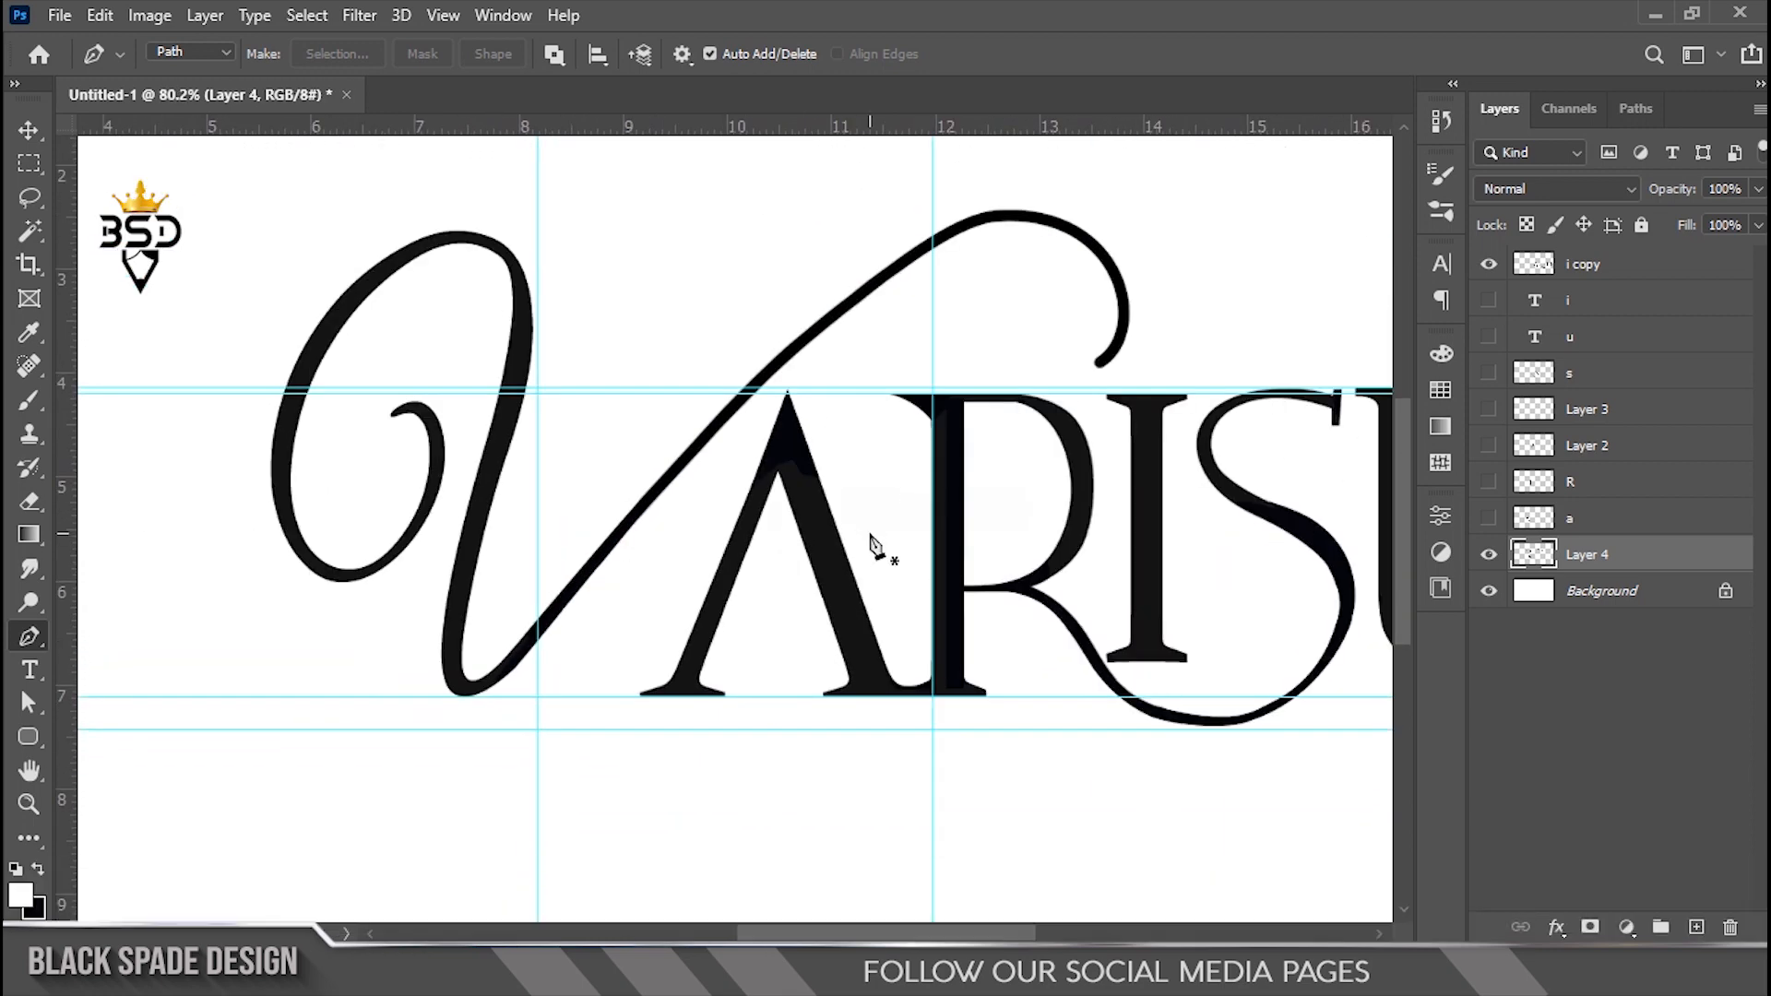
scroll(950, 428, up, 3)
drag(971, 406, 818, 511)
scroll(820, 498, up, 5)
drag(1127, 448, 793, 539)
key(u)
right_click(28, 736)
click(101, 788)
scroll(739, 513, up, 2)
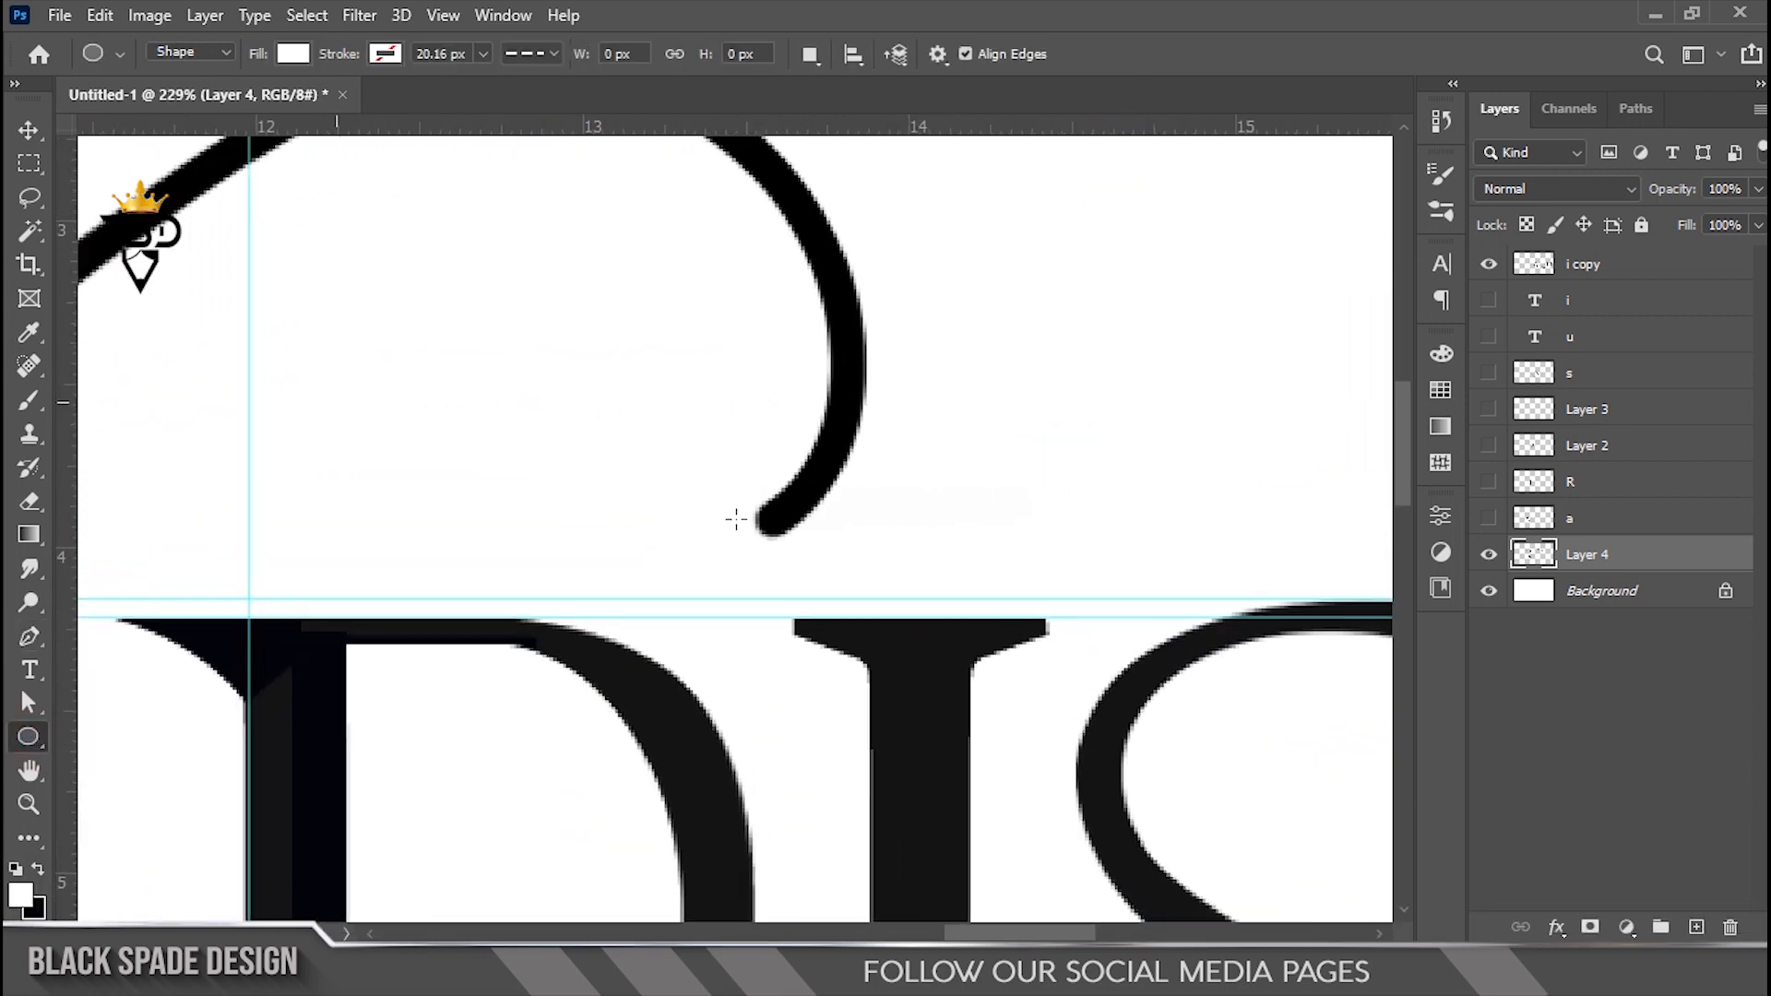
drag(782, 536, 782, 537)
Fill the circle with black and nudge it right and down to fit the swash's tip
scroll(781, 540, up, 1)
click(1142, 736)
click(1109, 641)
key(v)
key(Right)
key(Right)
key(Down)
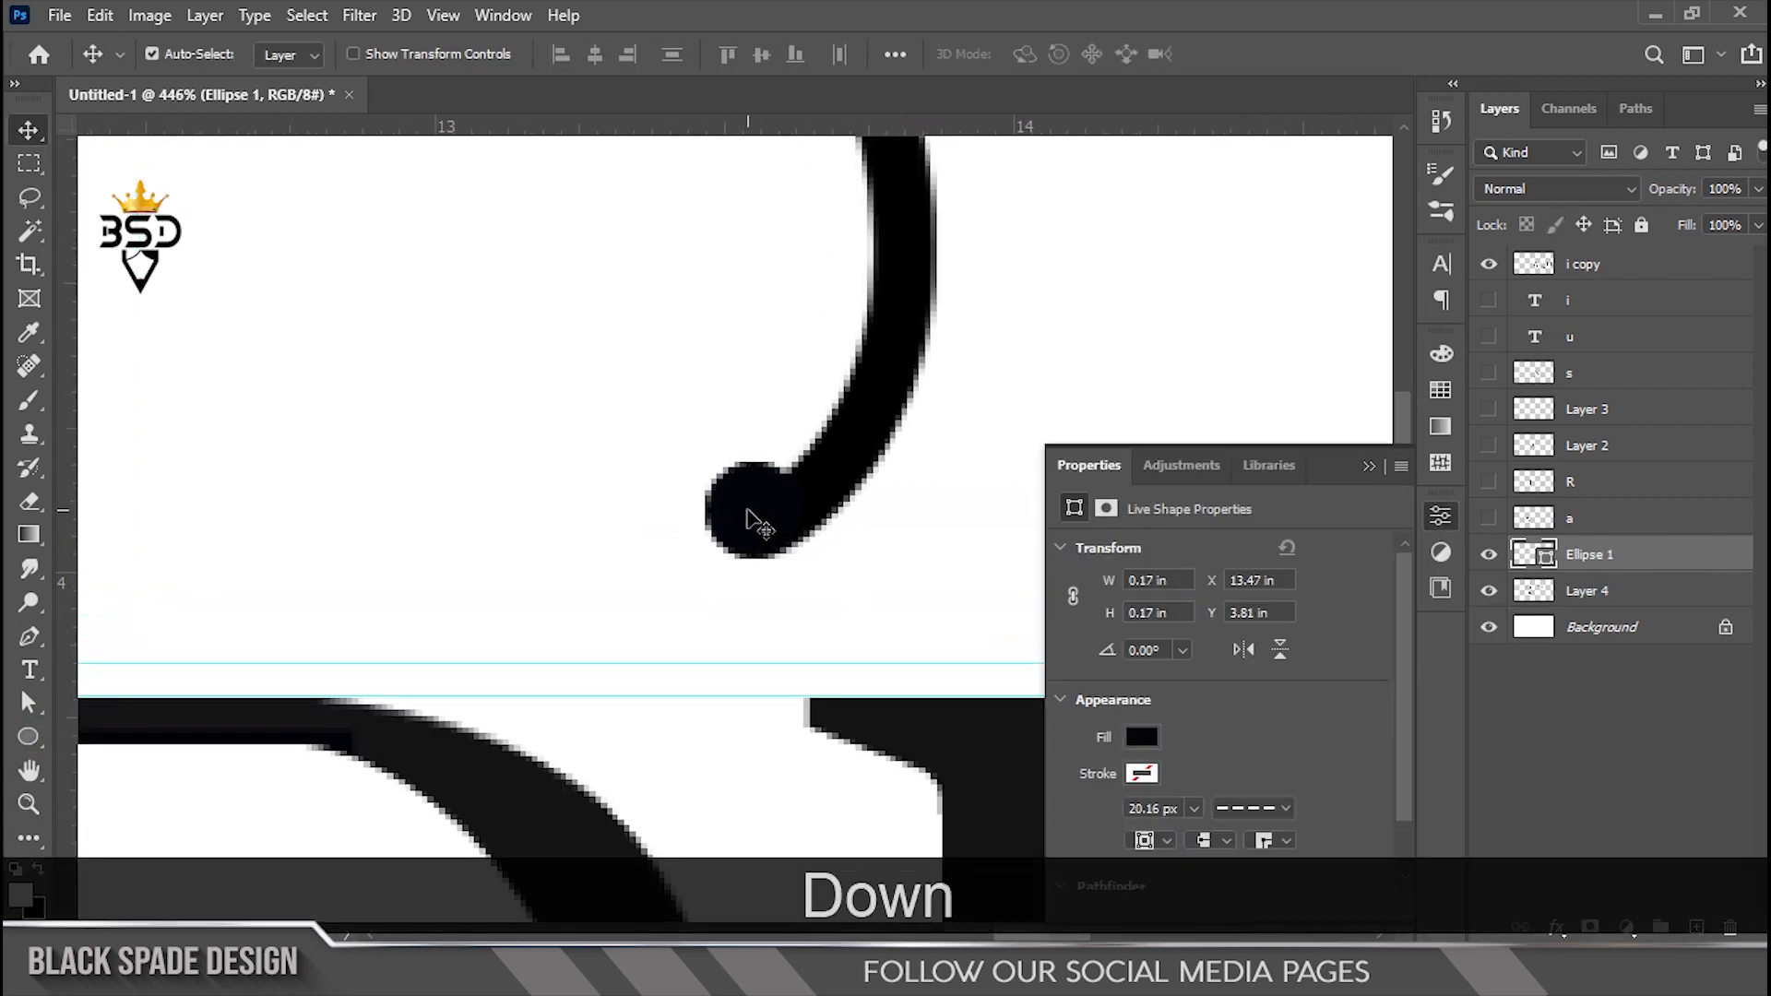
Duplicate the black circle onto the end of the V's inner curl
scroll(749, 507, down, 3)
scroll(748, 510, down, 3)
key(space)
drag(645, 535, 858, 484)
drag(482, 542, 569, 545)
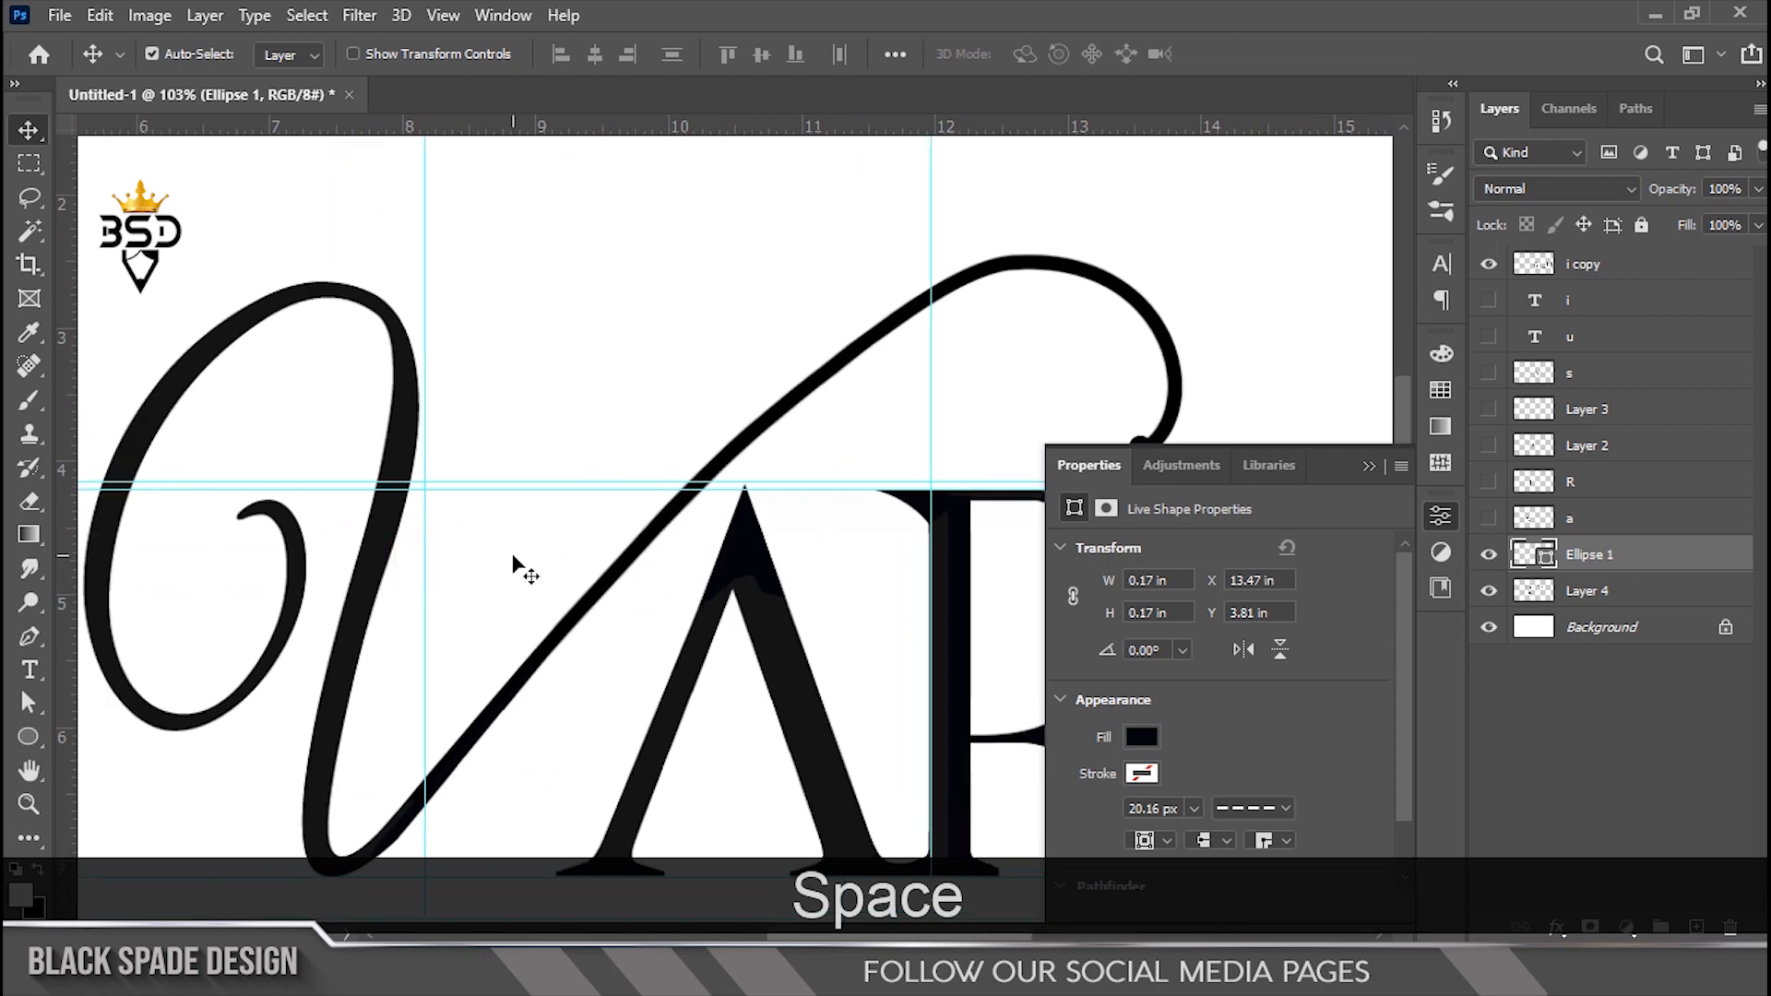
click(1370, 467)
scroll(1109, 447, up, 2)
drag(1109, 447, 166, 415)
key(space)
drag(166, 415, 514, 640)
scroll(802, 470, up, 4)
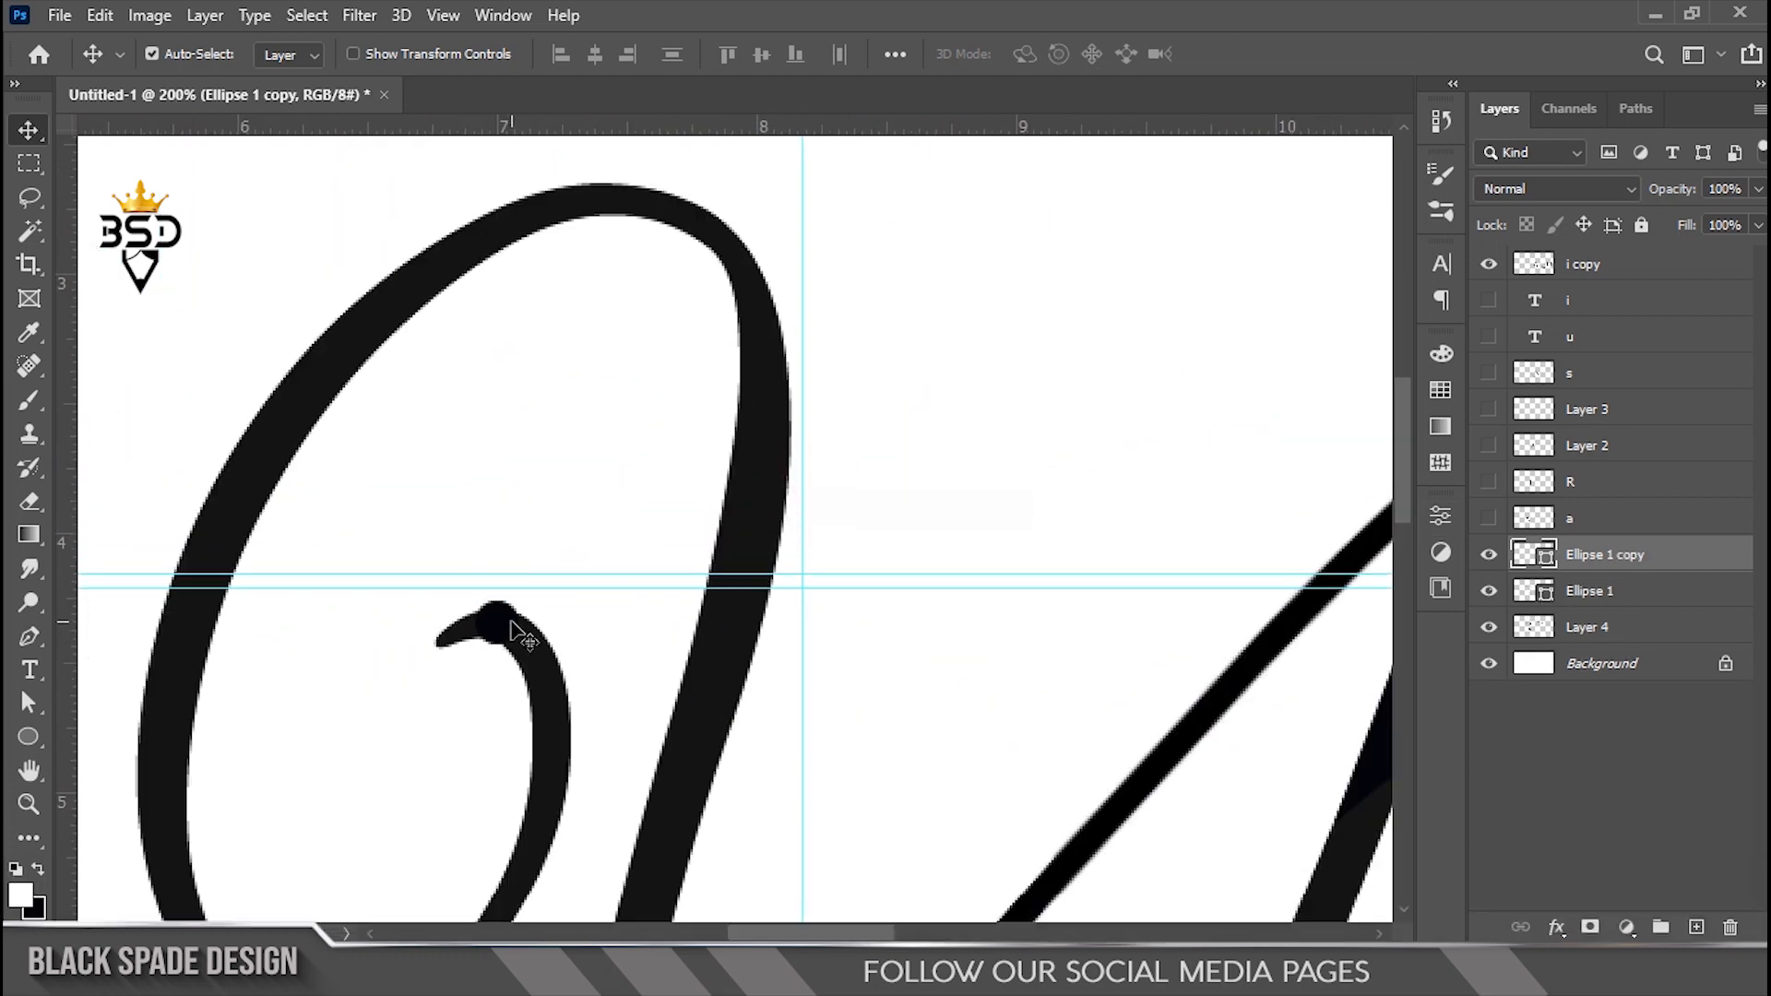
Stretch the copied circle slightly wider with Free Transform to fit the end of the V's inner curl
scroll(514, 632, up, 2)
key(ctrl+t)
drag(495, 632, 516, 638)
key(Return)
Lasso the V's pointed curl tip extending past the copied circle on Layer 4, delete it and deselect
click(1571, 630)
click(30, 198)
scroll(355, 592, up, 1)
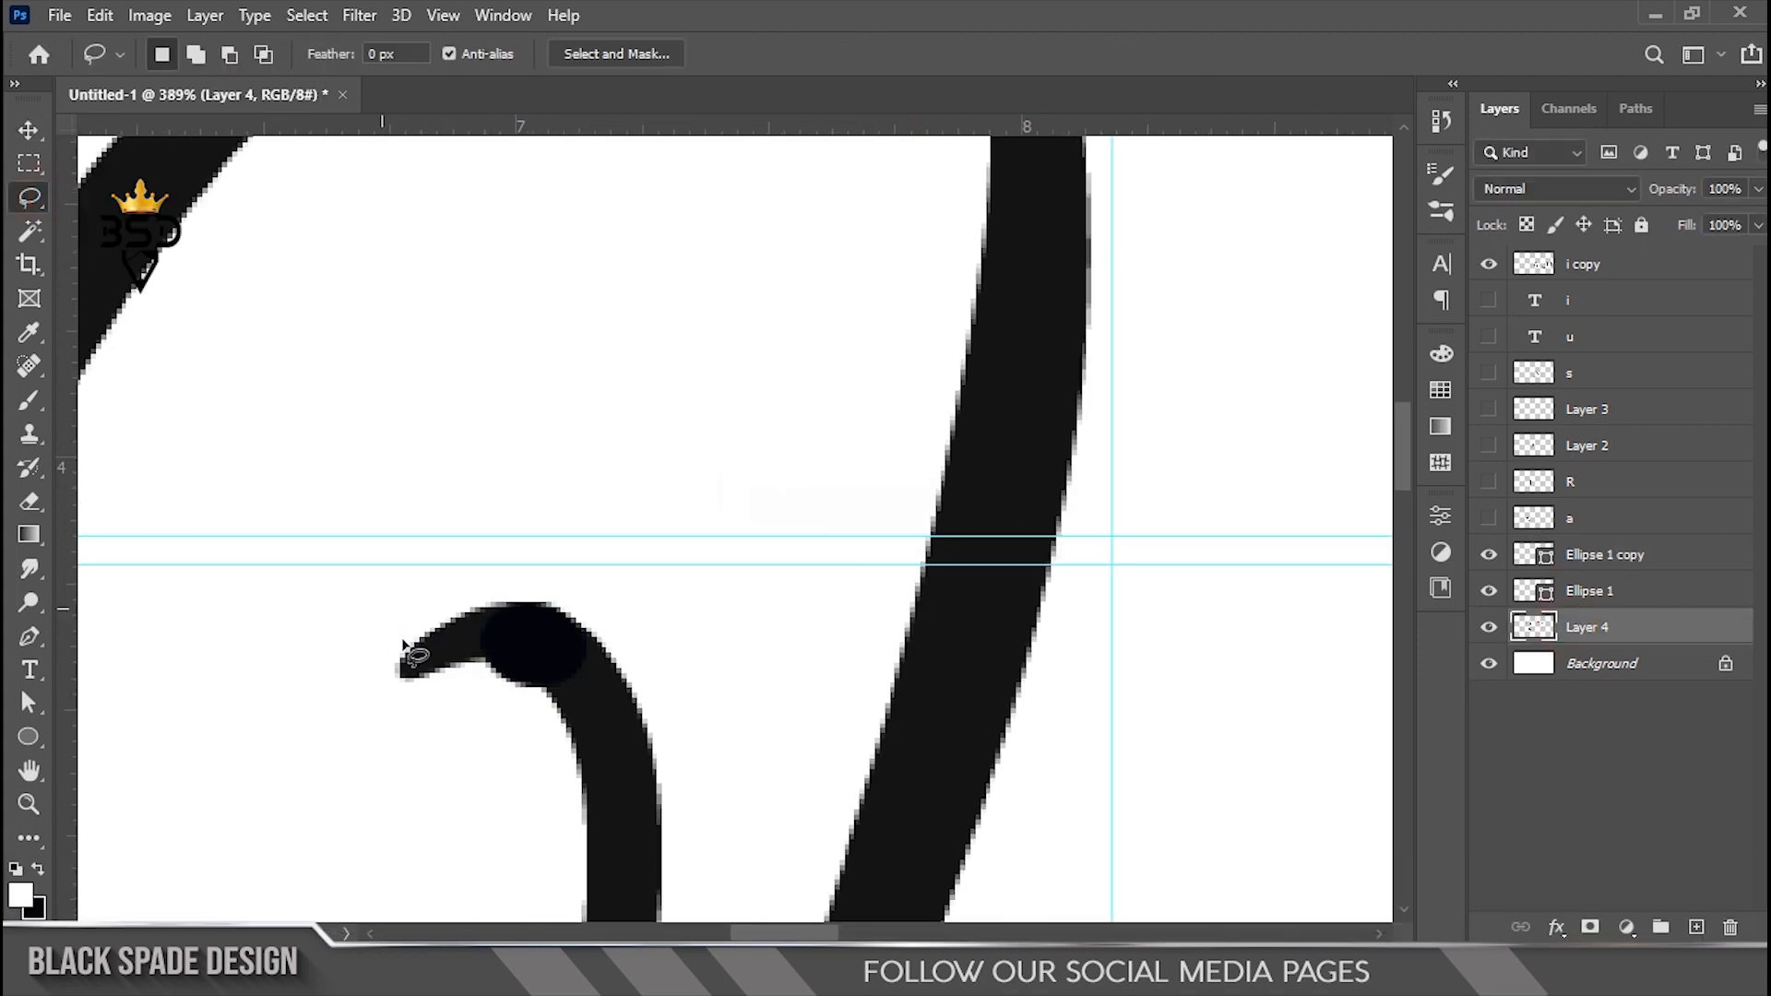
key(Delete)
mouse_move(500, 598)
mouse_down()
mouse_move(383, 592)
mouse_move(388, 678)
mouse_up()
key(Delete)
click(307, 548)
Merge both circle layers with the V and swash layer, checking the merged layer's visibility
scroll(499, 703, up, 1)
key(space)
drag(499, 703, 514, 542)
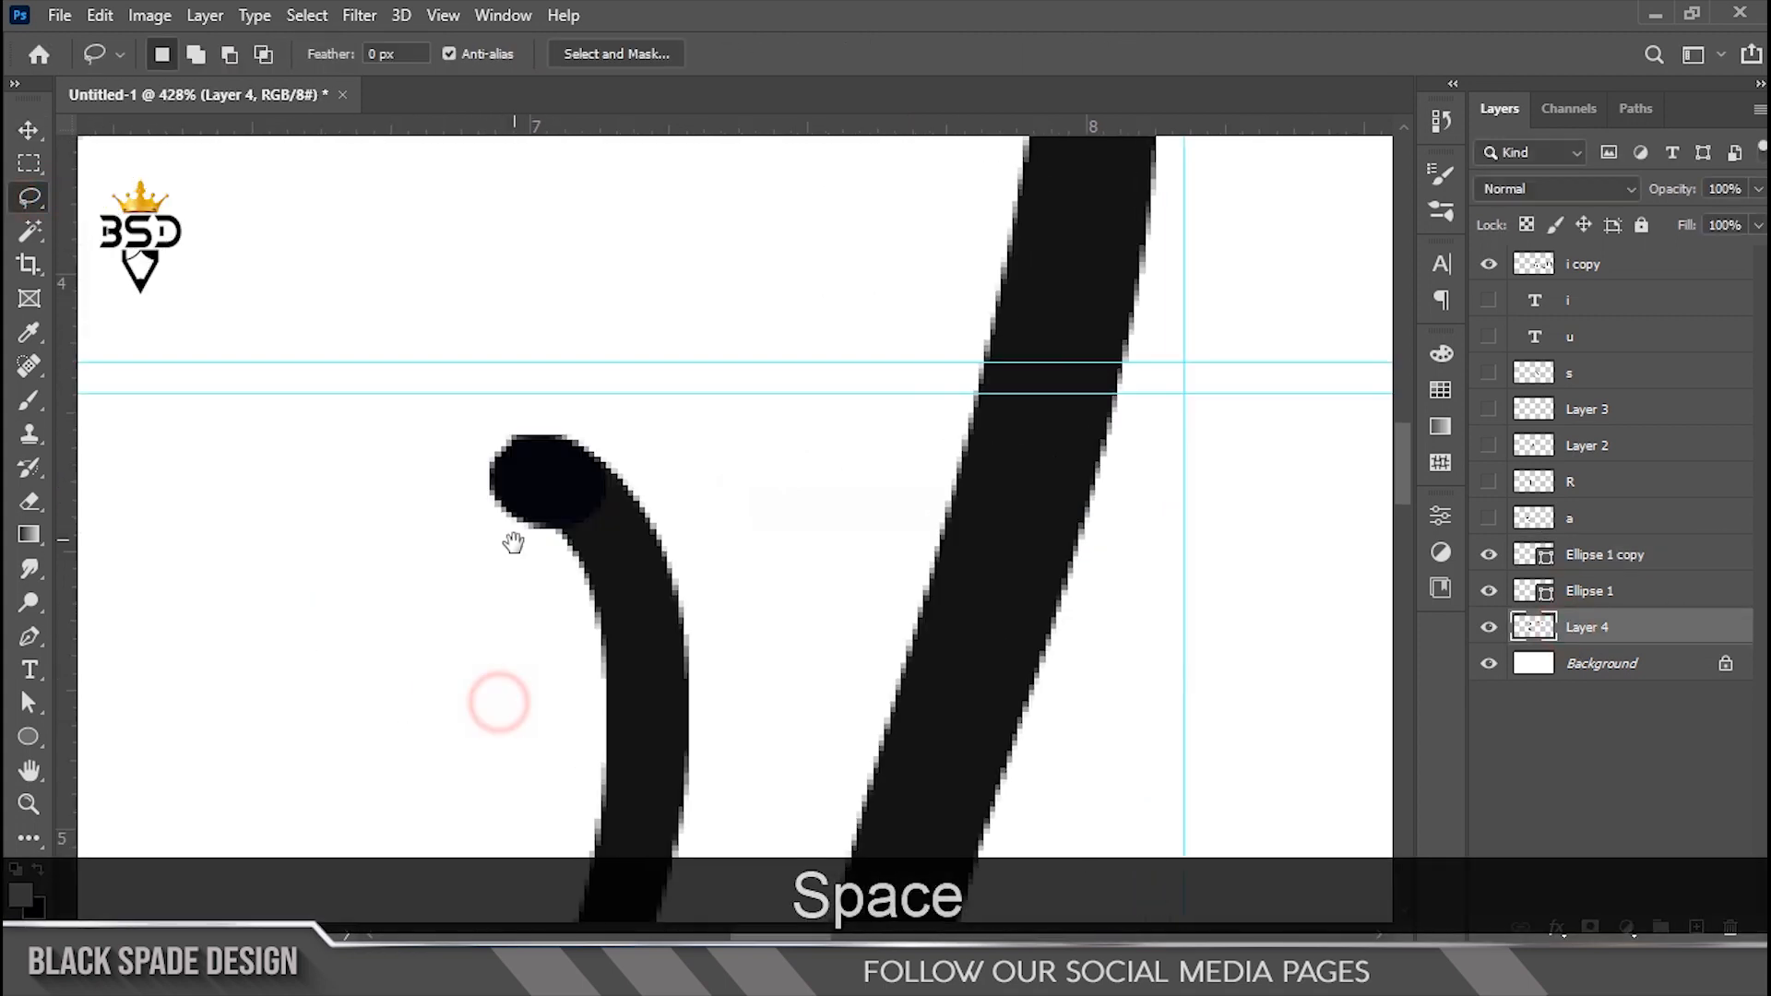
key(v)
ctrl+click(1591, 584)
ctrl+click(1596, 555)
scroll(974, 524, down, 6)
key(ctrl+e)
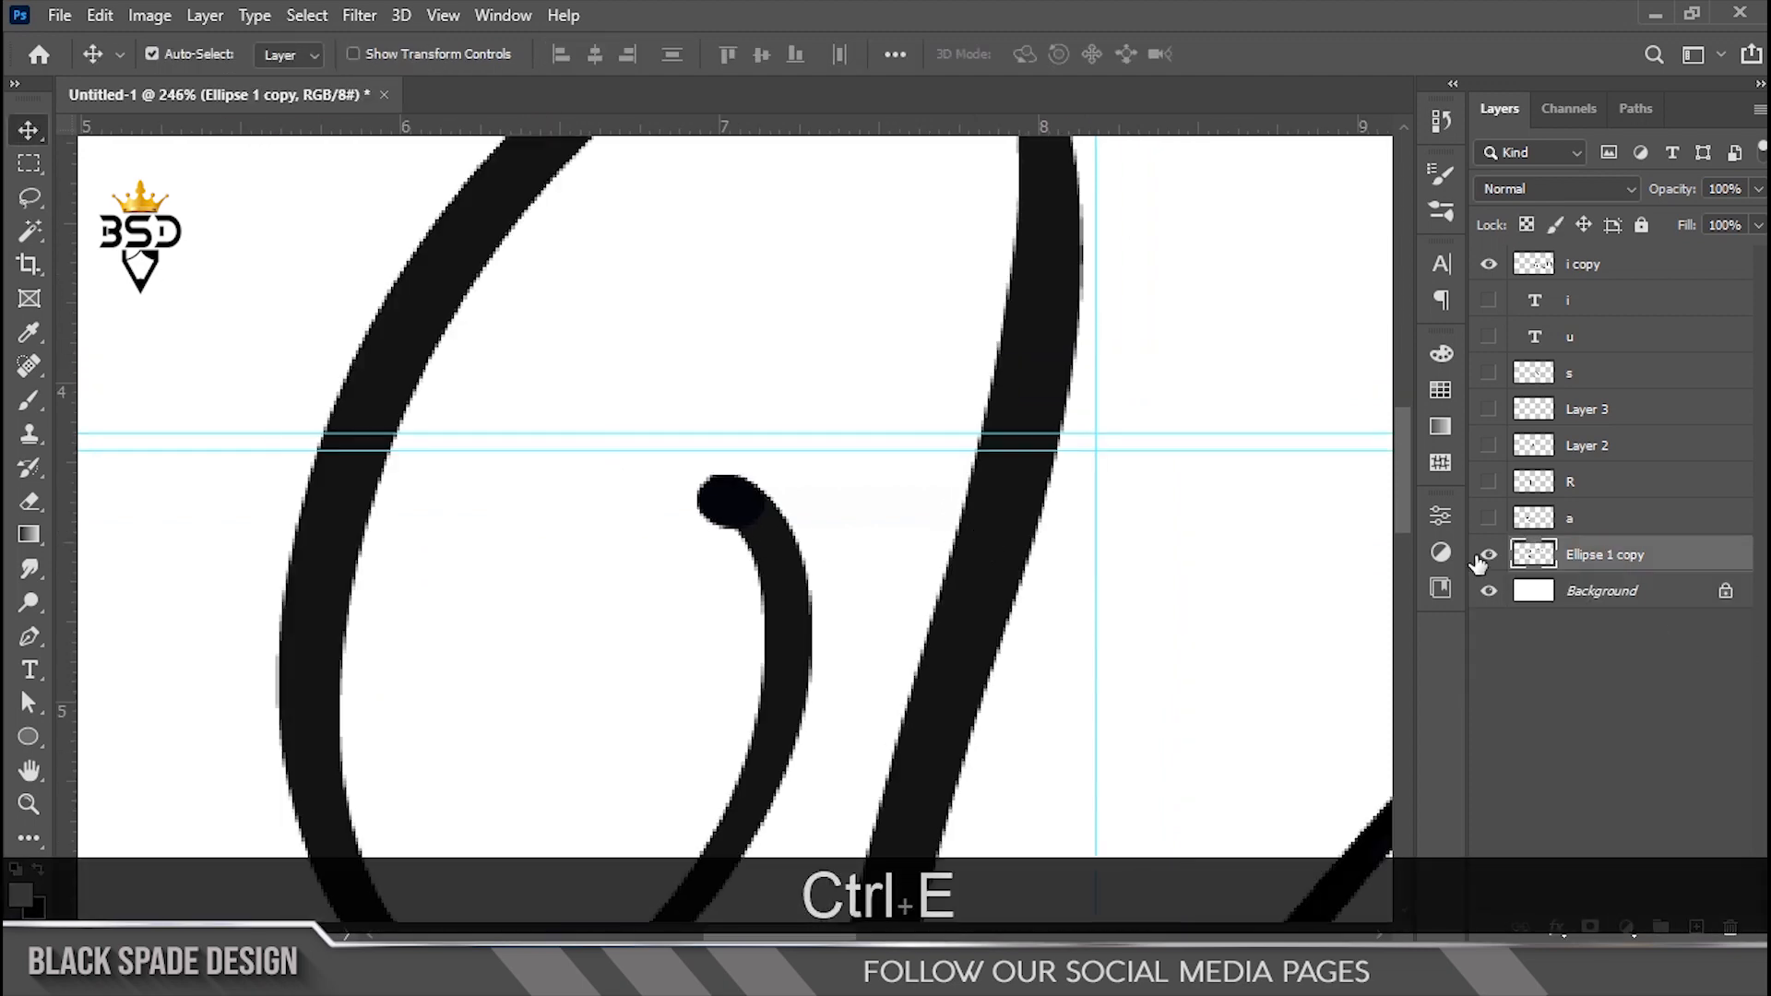
click(1486, 555)
click(1486, 555)
Trim the bulge beneath the ball tip of the V's inner curl by deleting a Pen path selection, and deselect
scroll(767, 517, up, 3)
key(p)
scroll(767, 520, up, 3)
click(748, 611)
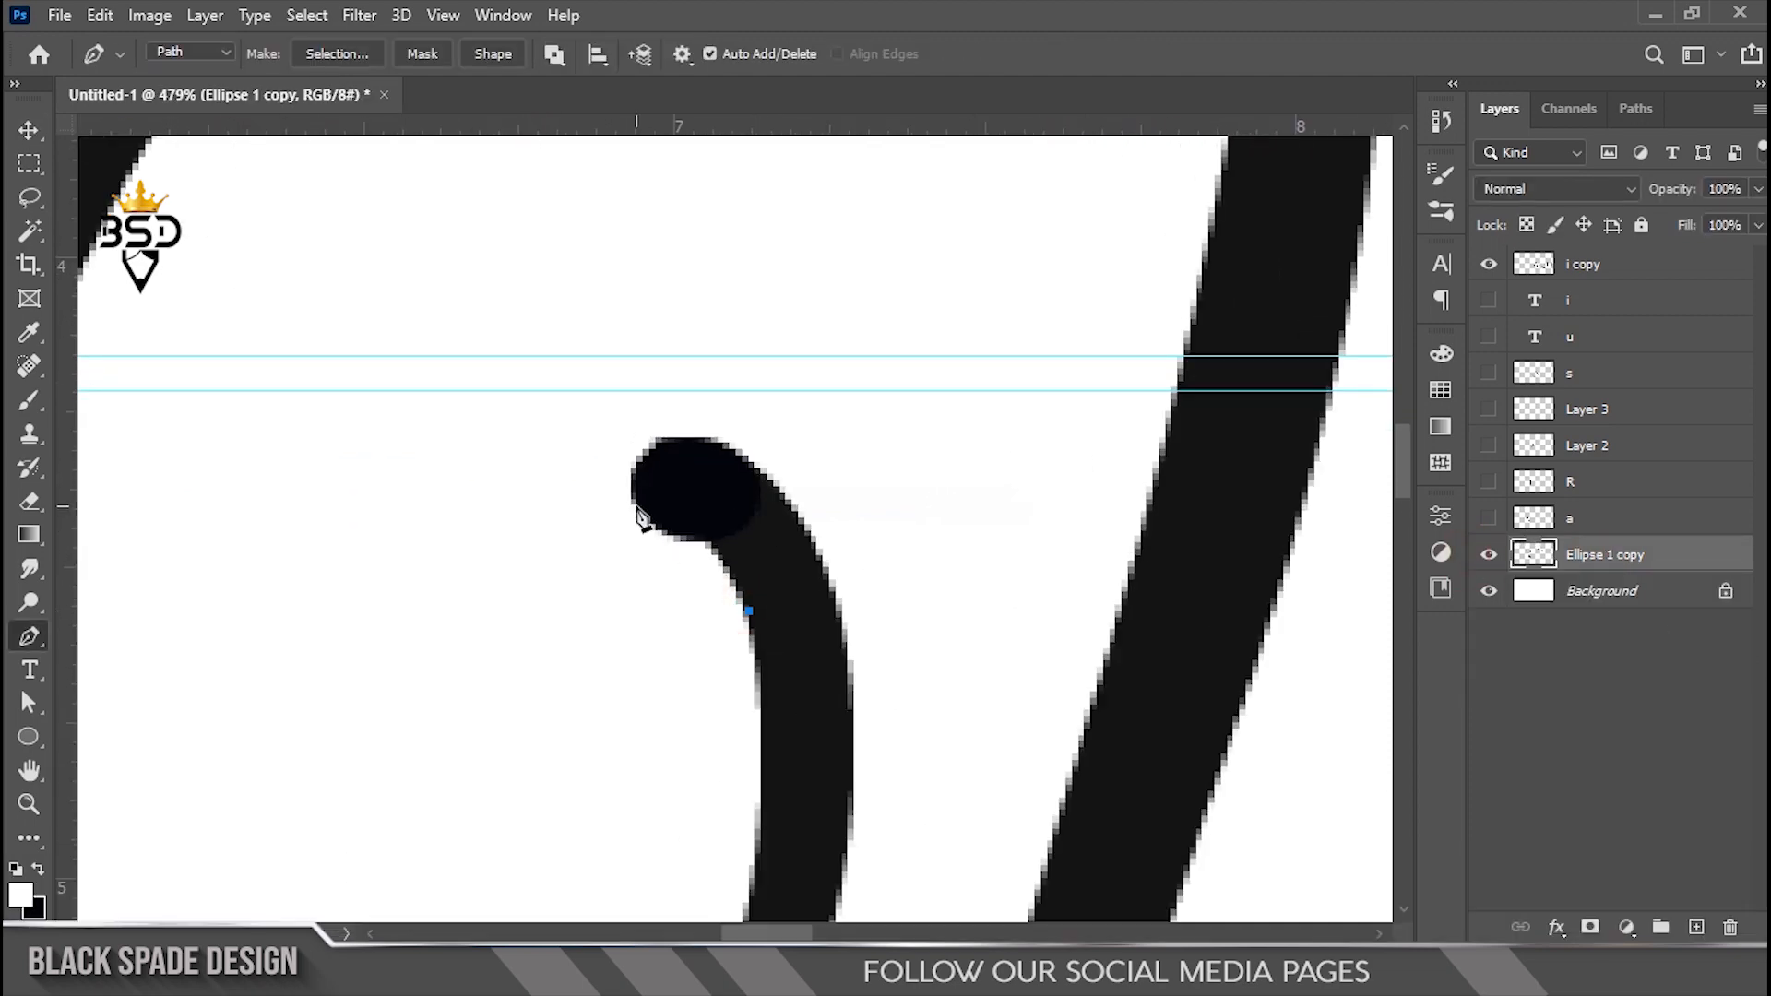
click(617, 591)
click(711, 653)
click(748, 610)
right_click(667, 632)
click(762, 138)
key(Return)
key(Delete)
key(ctrl+d)
Round off the outer end of the inner curl's tip by deleting a curved Pen path selection, and deselect
scroll(663, 485, up, 3)
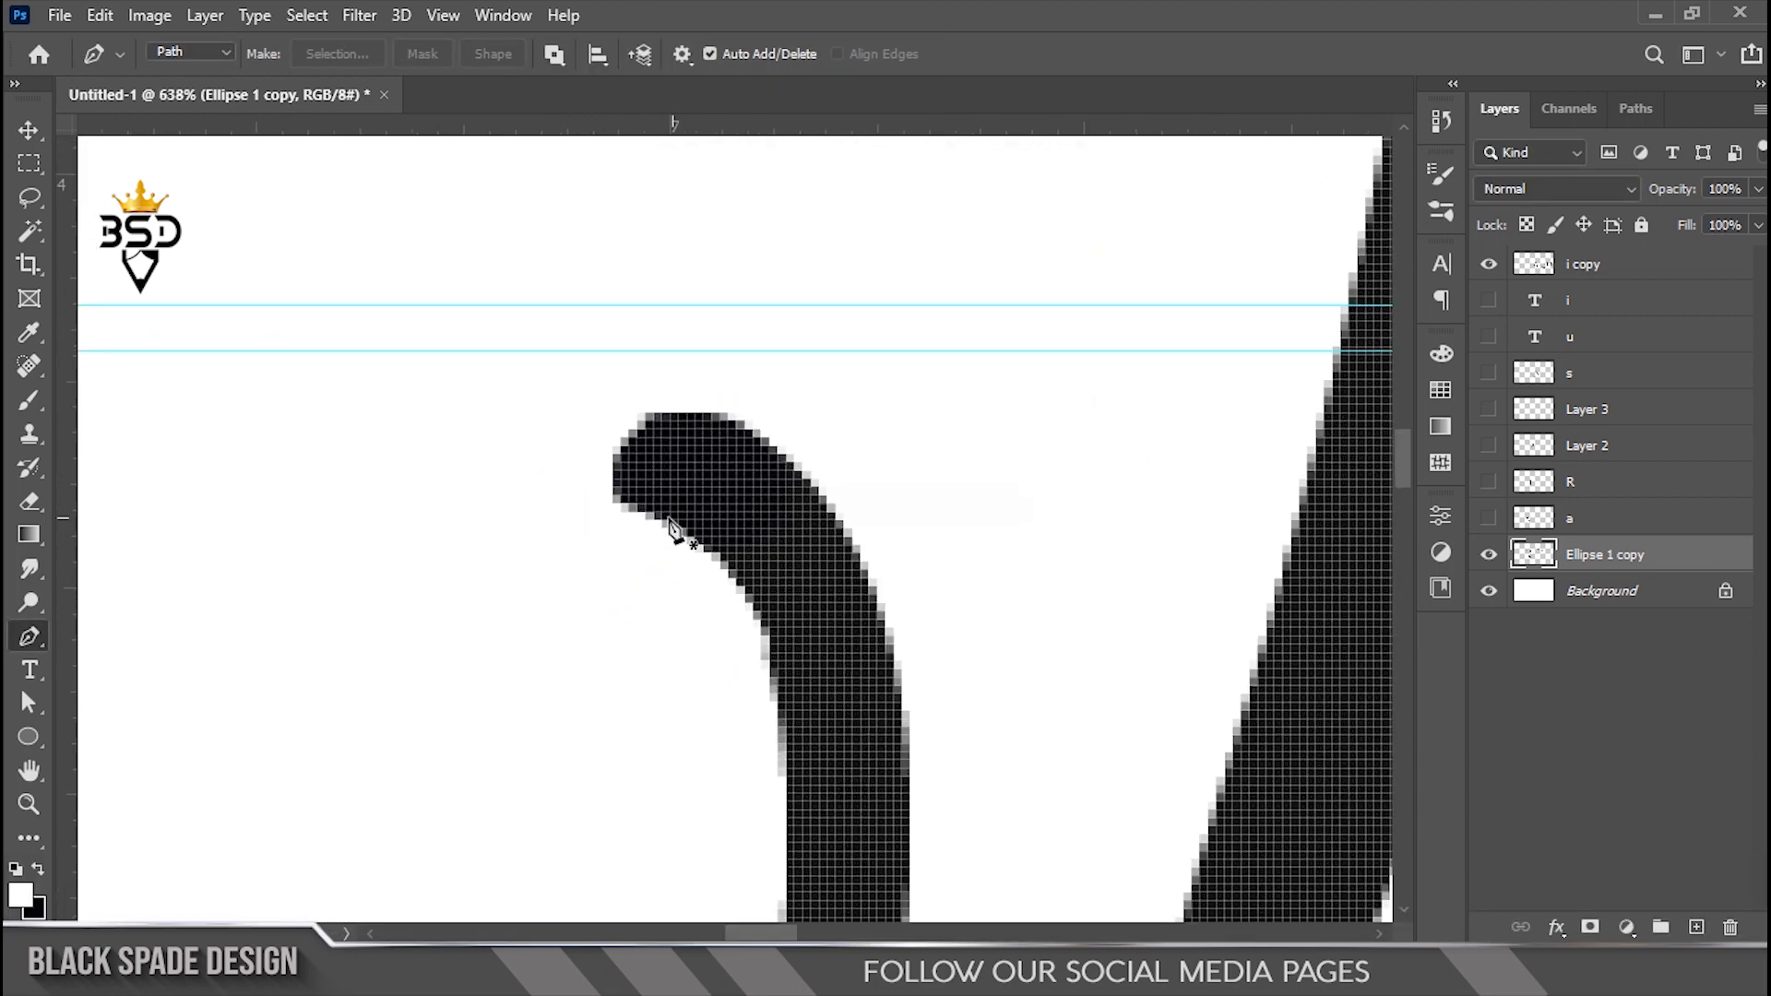
drag(678, 549, 542, 620)
click(537, 608)
drag(496, 508, 523, 415)
drag(386, 458, 377, 476)
drag(367, 608, 388, 644)
drag(446, 707, 466, 711)
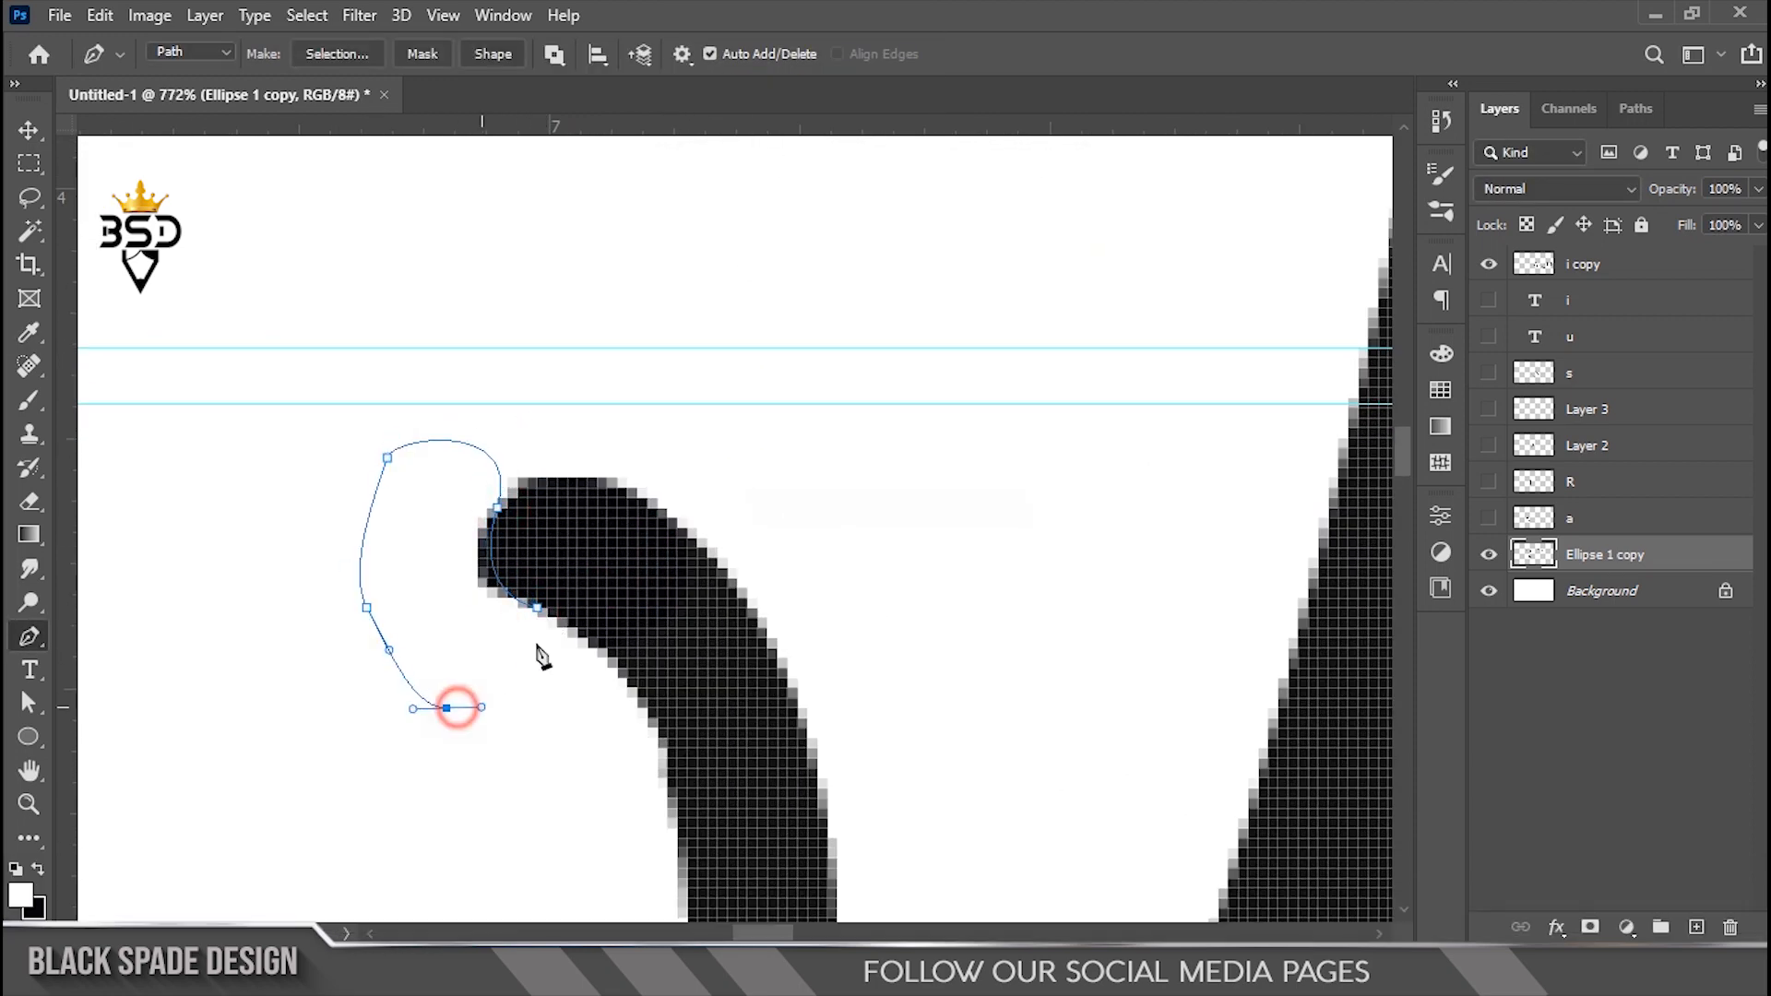
click(537, 609)
right_click(497, 607)
click(585, 137)
key(Return)
key(Delete)
key(ctrl+d)
Examine the trimmed inner curl of the V and the overall VARISU lettering
scroll(451, 332, down, 5)
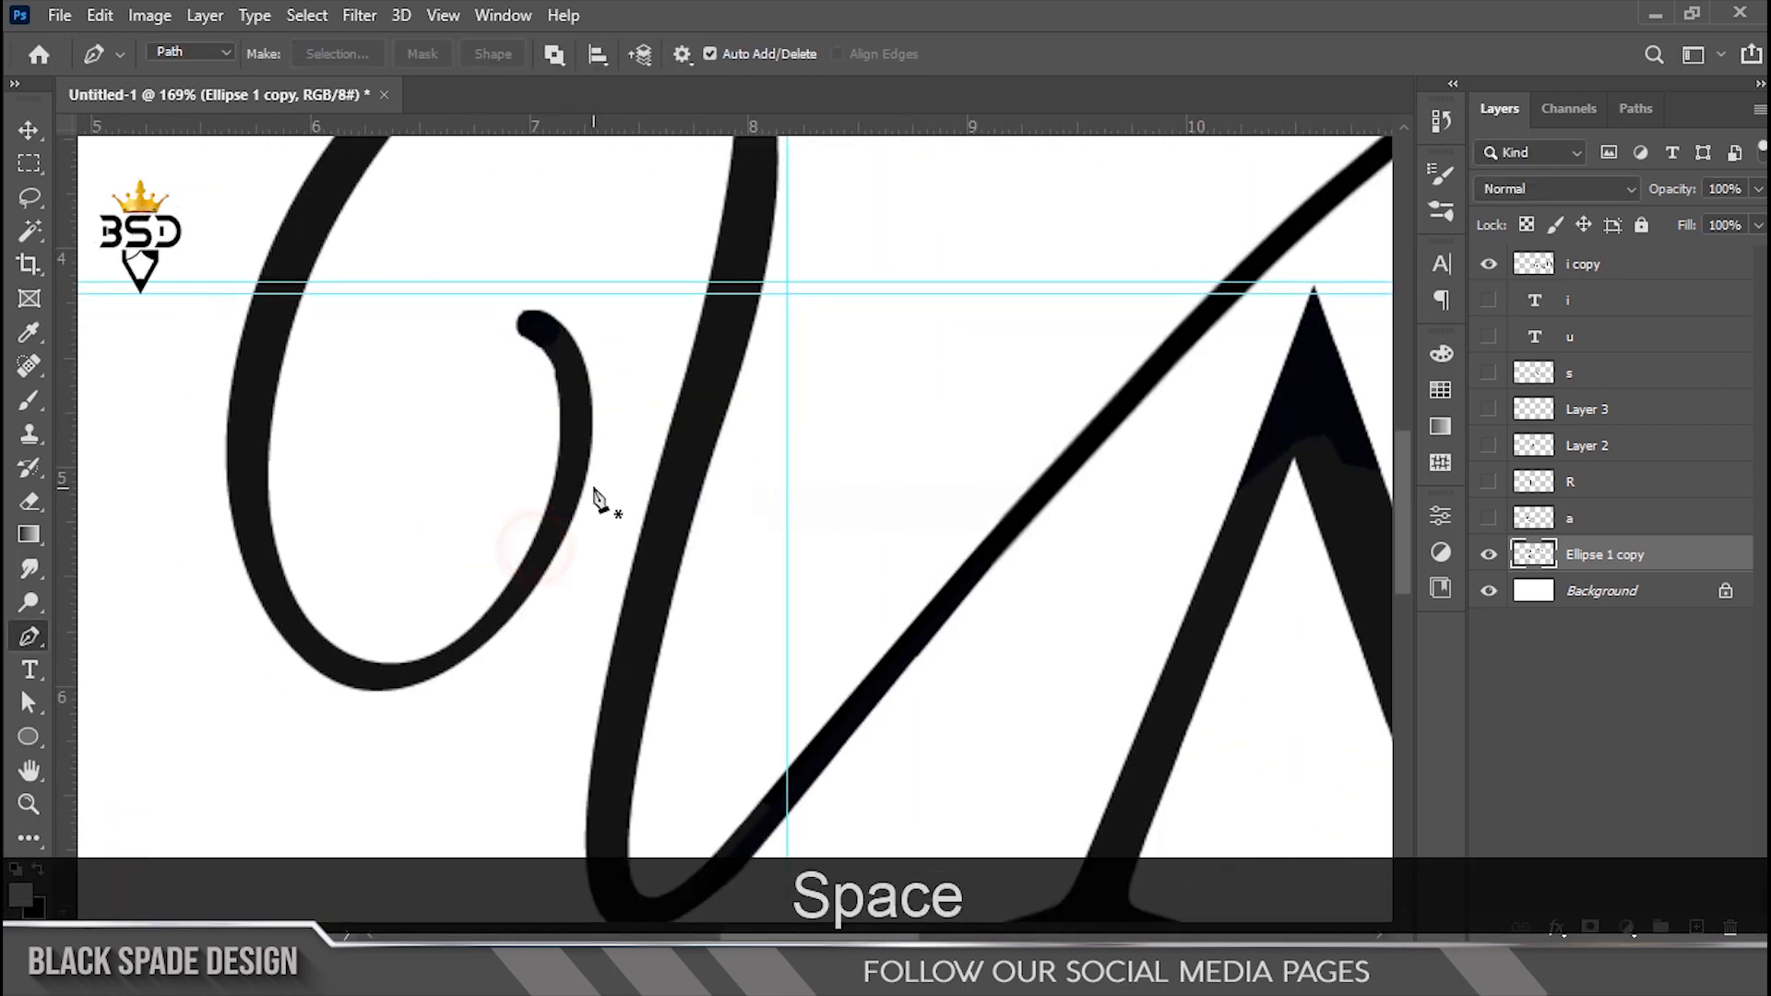
drag(589, 486, 647, 477)
scroll(554, 474, up, 4)
scroll(537, 506, down, 2)
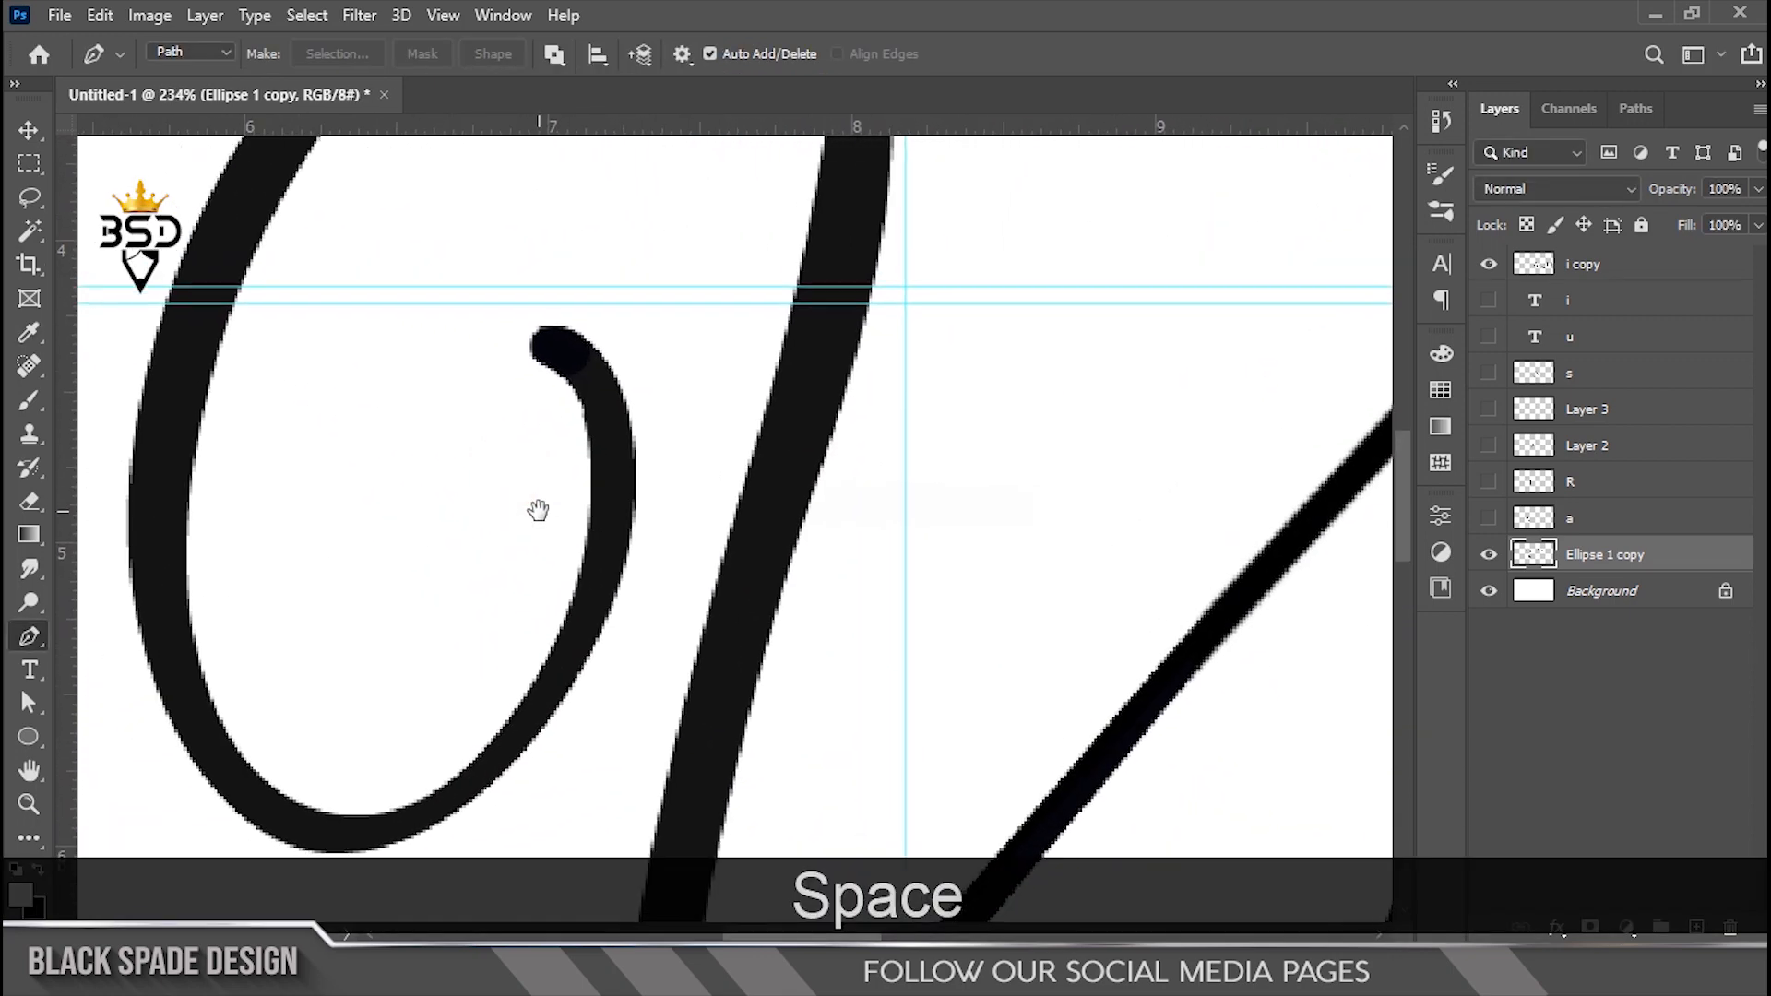
scroll(624, 483, down, 5)
key(v)
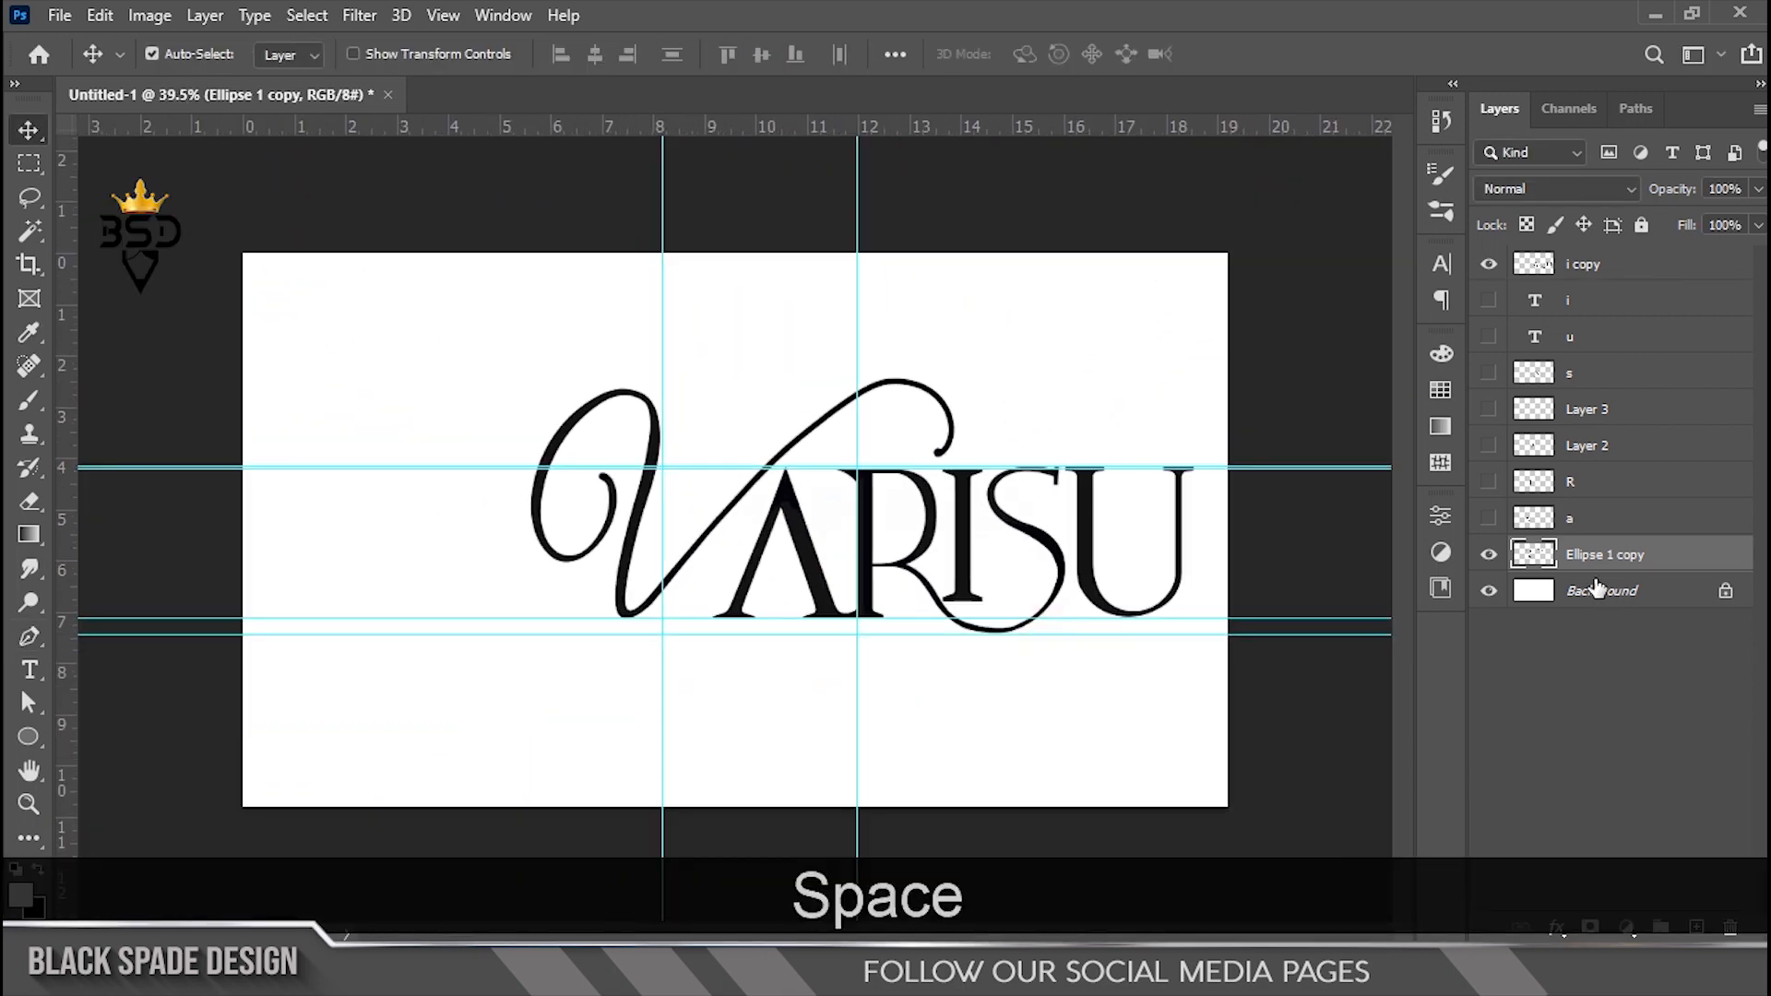
scroll(1118, 526, up, 5)
key(space)
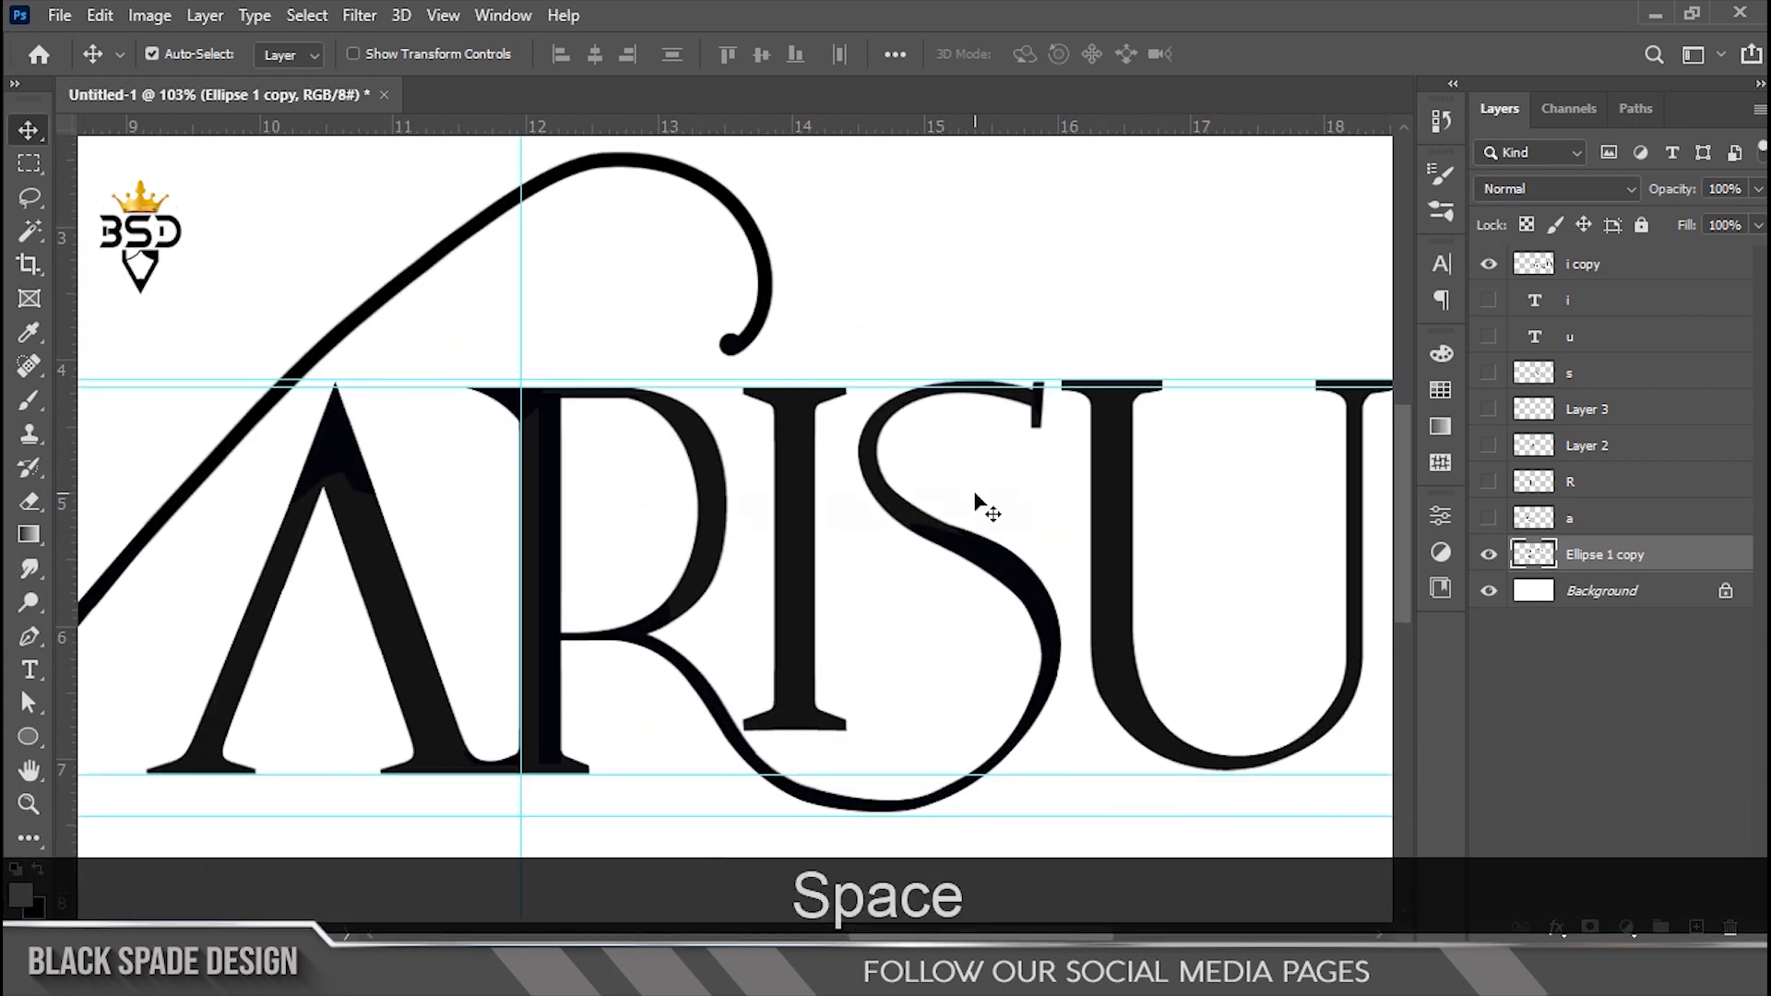
Lasso the letter U on the i copy layer and cut it onto its own layer
click(1126, 565)
key(Down)
key(Down)
key(space)
drag(1126, 565, 876, 537)
click(27, 159)
drag(1191, 817, 811, 300)
click(811, 300)
scroll(873, 416, up, 3)
key(space)
drag(991, 490, 747, 451)
click(28, 198)
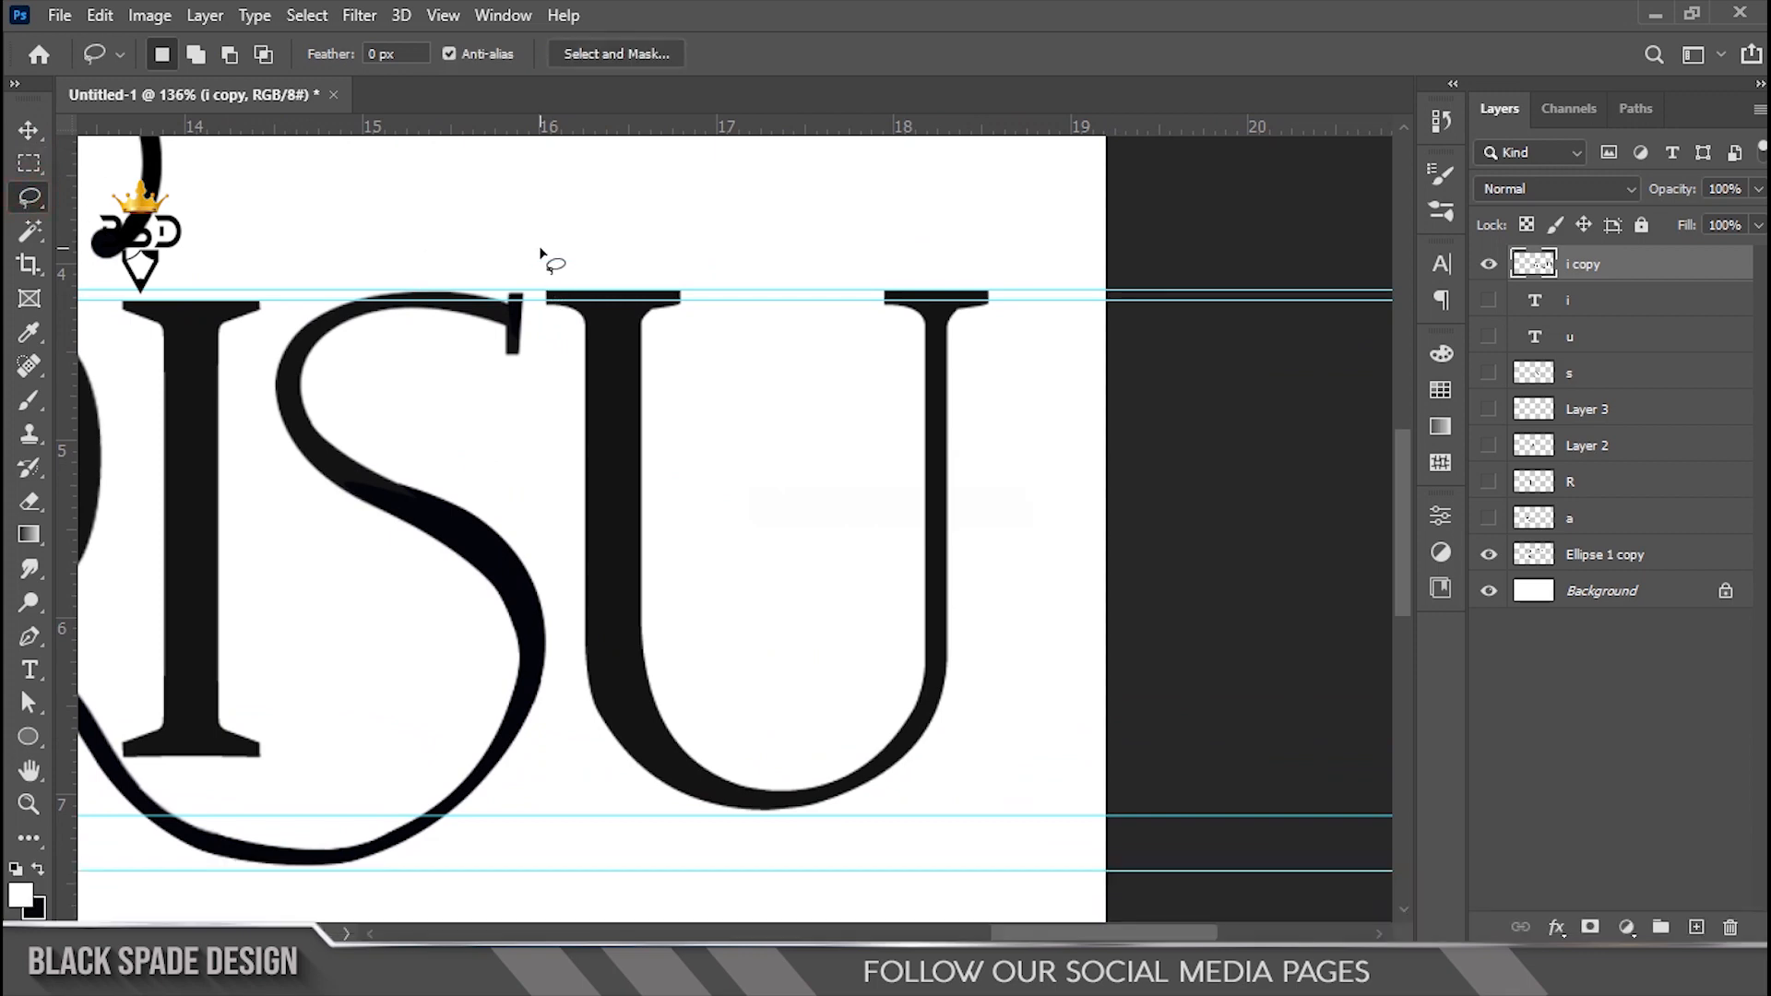
right_click(913, 184)
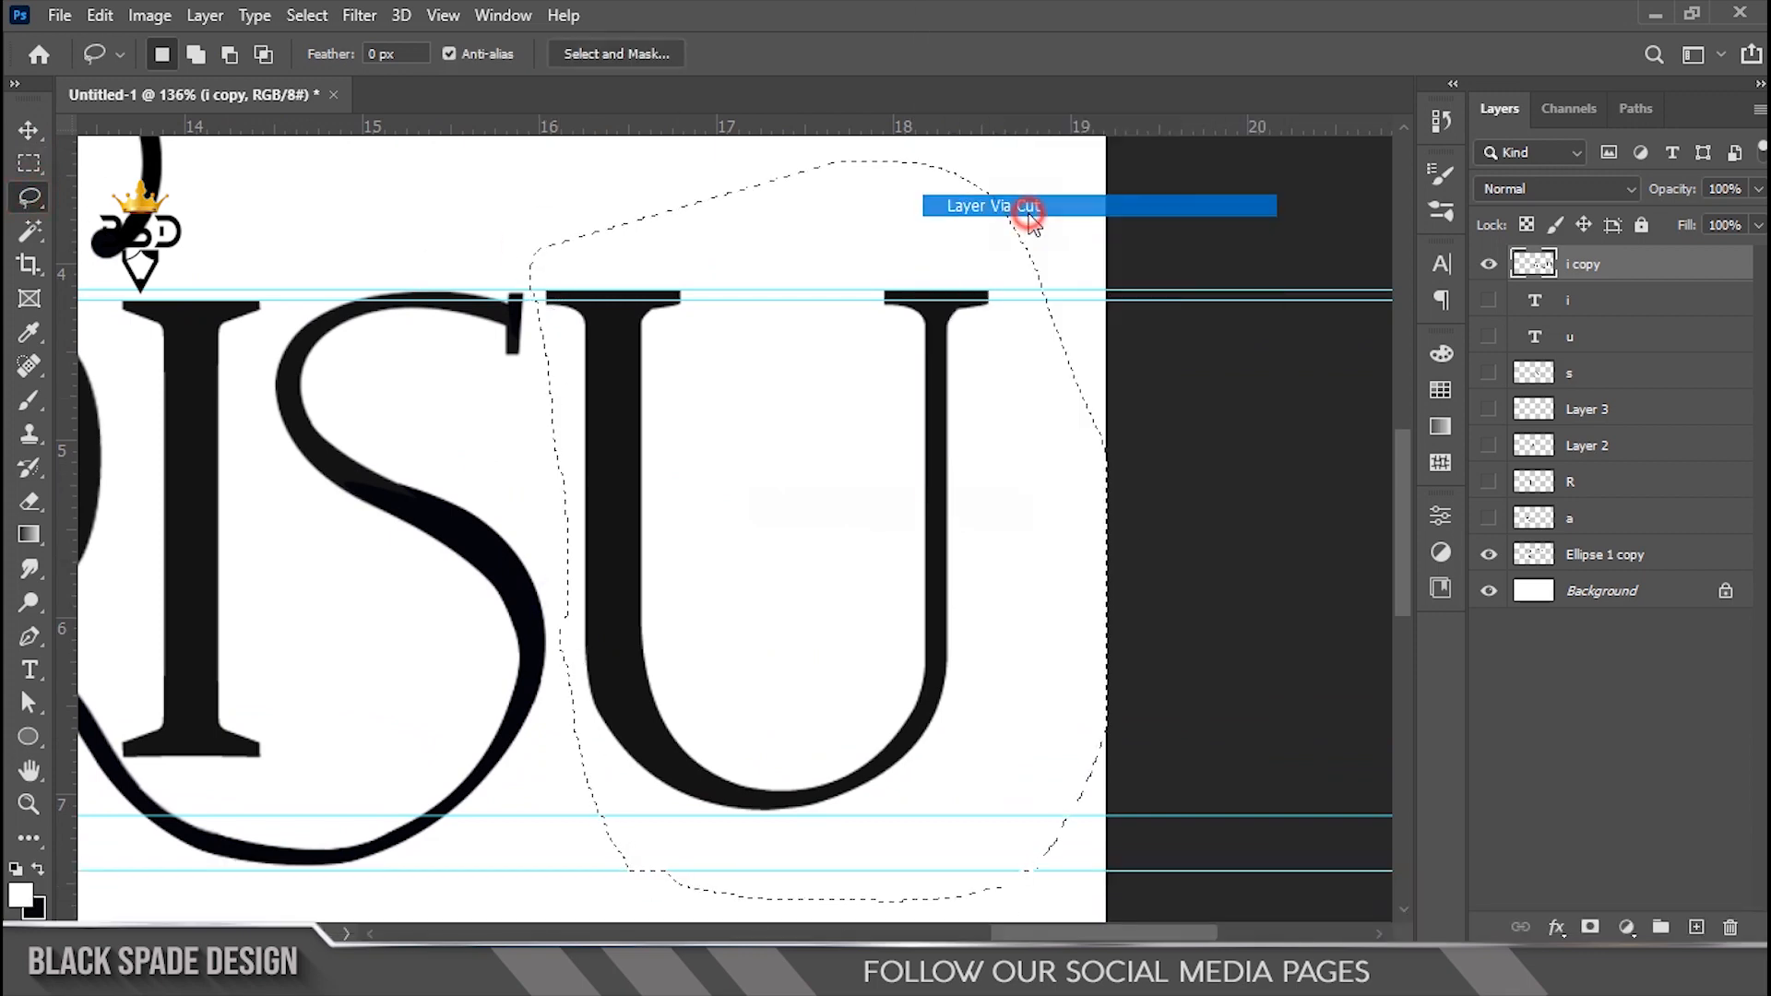
click(1027, 210)
Nudge the U down four steps to align it with the lettering guides
key(v)
key(Down)
key(Down)
key(Down)
key(Down)
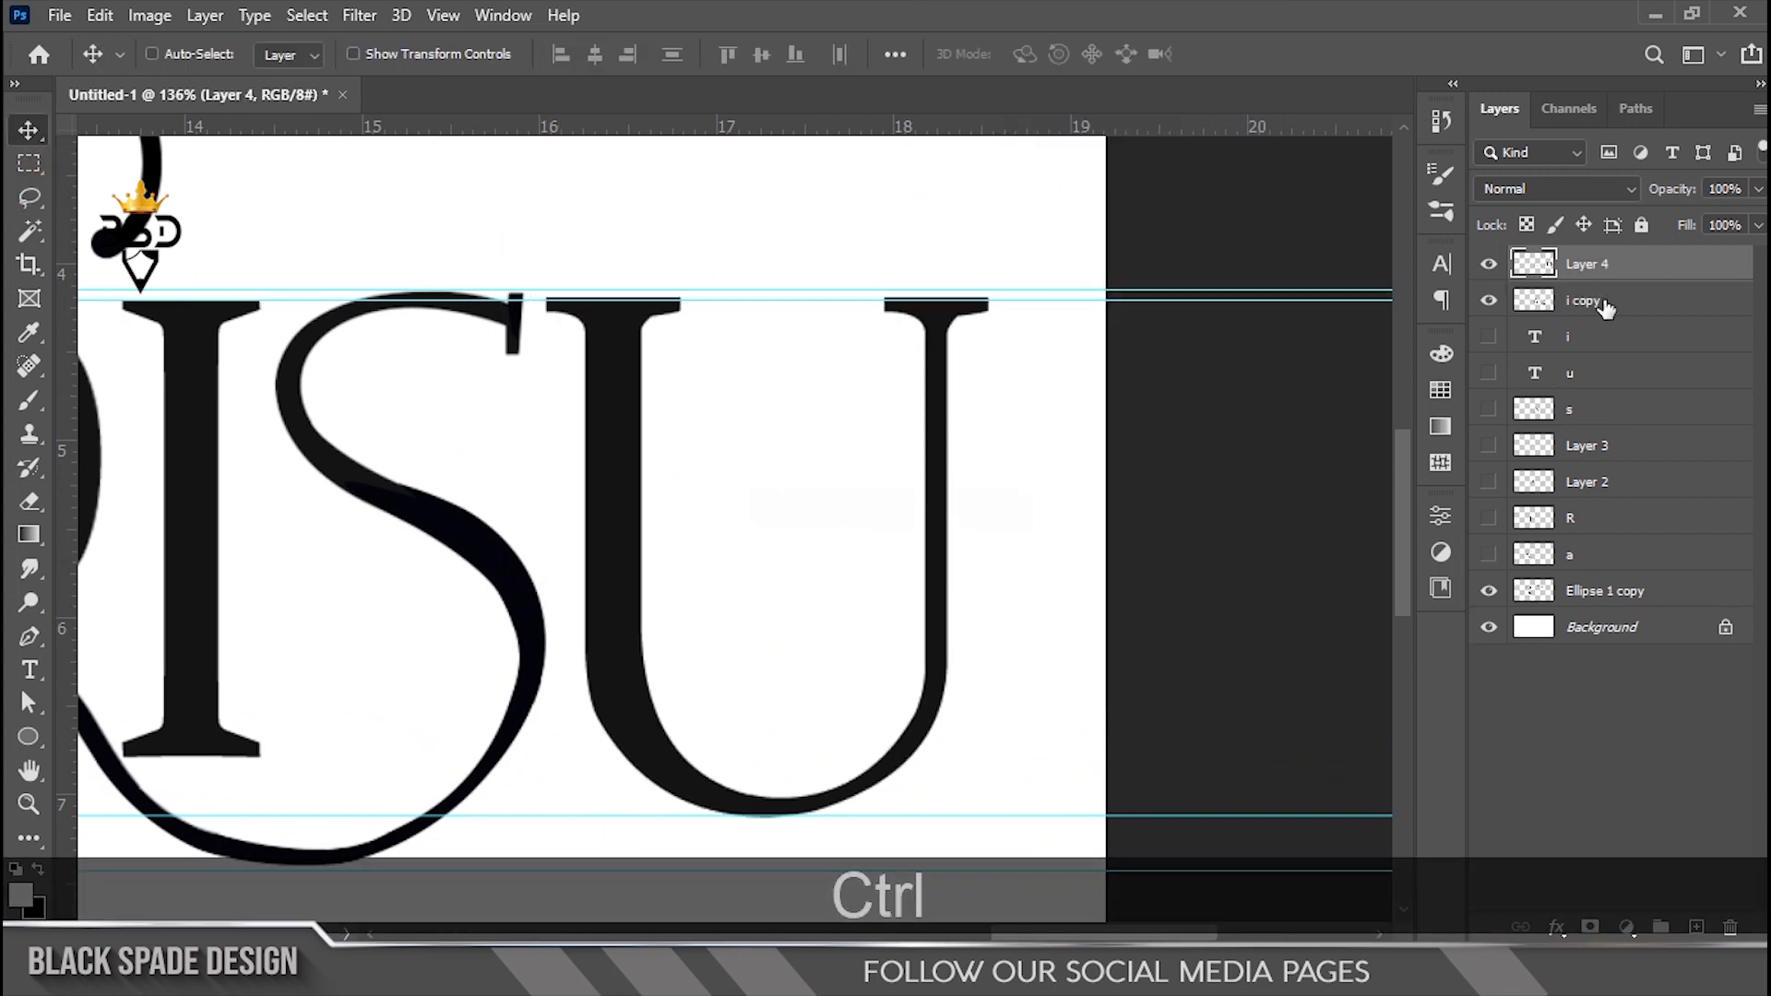
Merge all visible lettering layers into one and move the VARISU lettering to the centre of the canvas
ctrl+click(1604, 304)
scroll(602, 472, down, 4)
key(ctrl+e)
drag(1577, 312, 1575, 282)
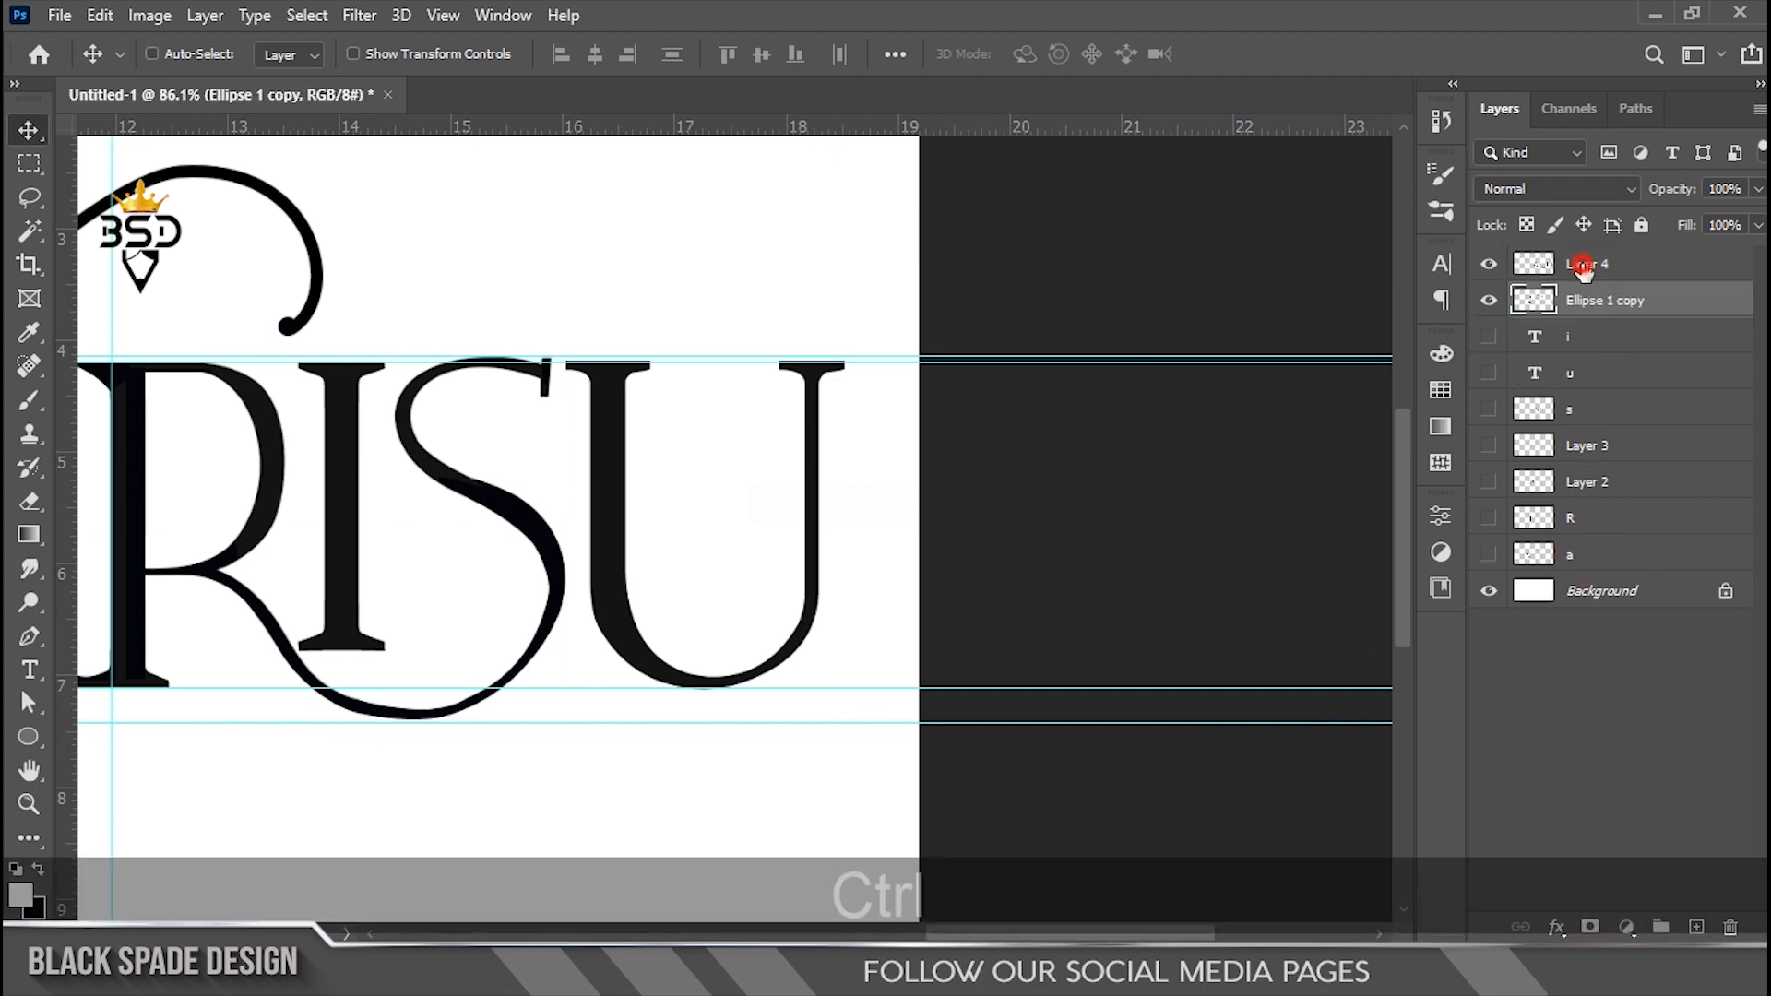
key(ctrl+0)
drag(836, 553, 678, 553)
scroll(737, 522, down, 4)
scroll(736, 522, up, 5)
key(ctrl+e)
click(1488, 271)
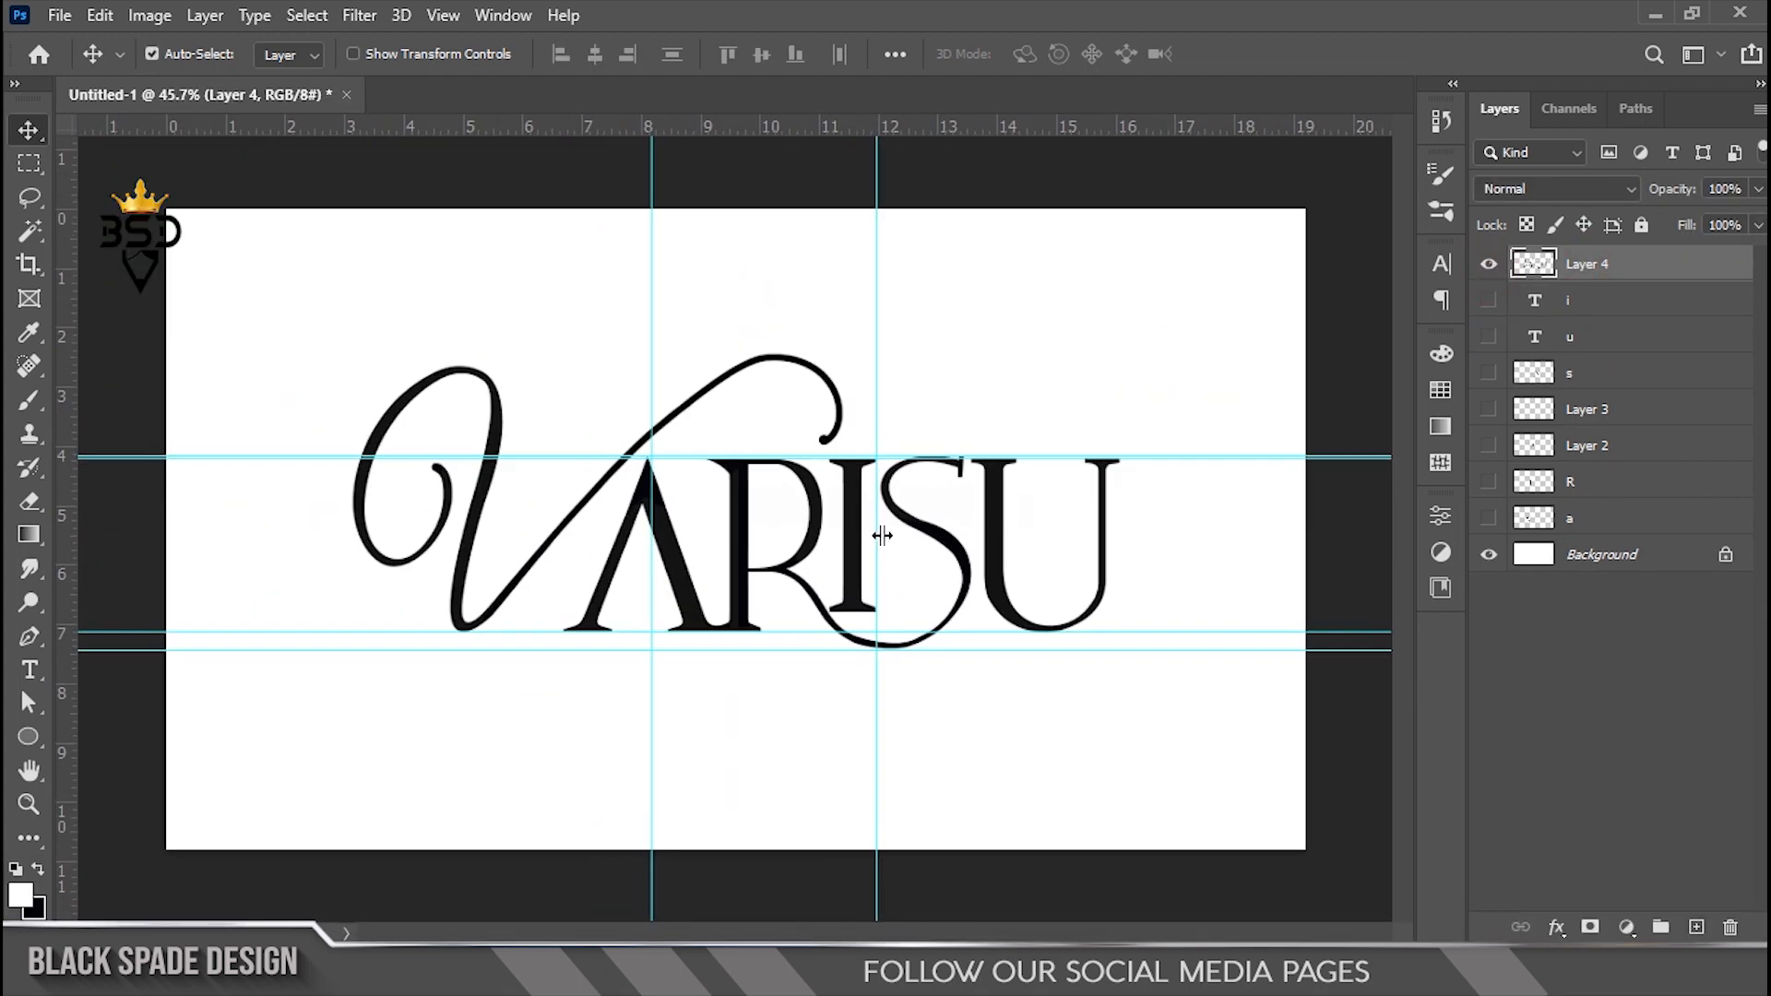
Switch to File Explorer and open the Untitled-1 image from Graphics Tab (D:) as a separate Photoshop document
click(623, 968)
click(150, 633)
drag(1677, 657, 1020, 90)
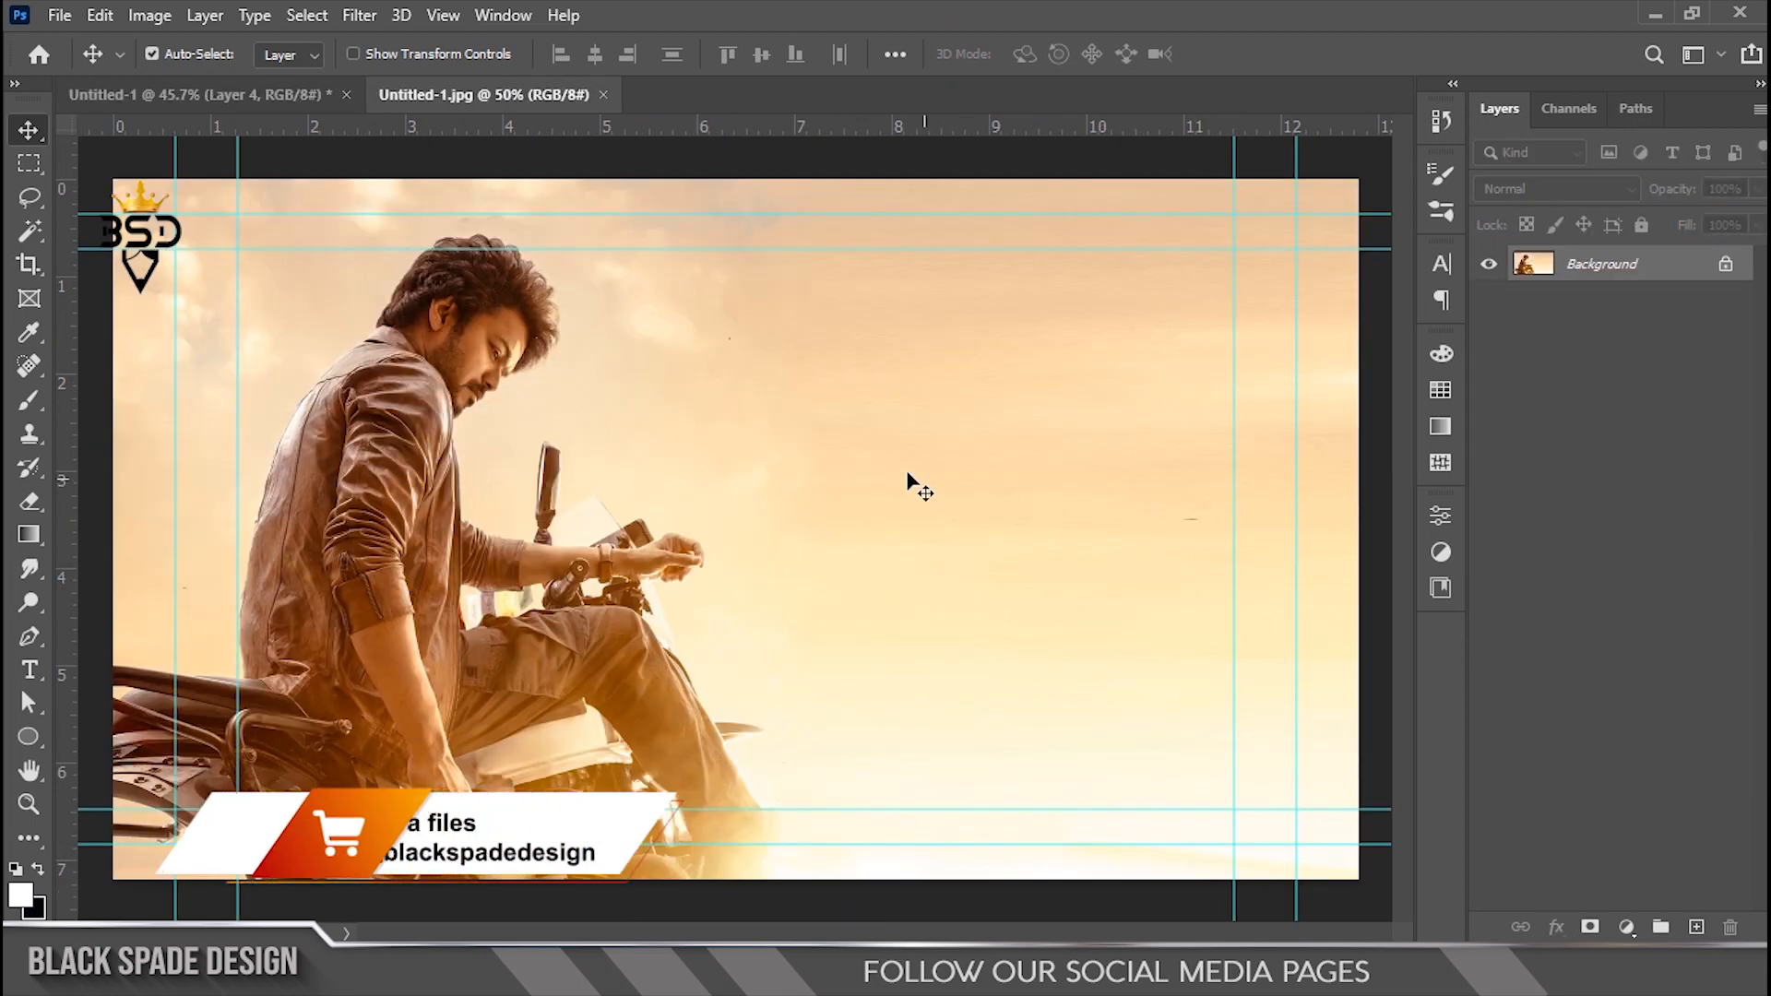
Copy the merged VARISU lettering into the Untitled-1.jpg photo and scale it down to fit beside the seated man
scroll(913, 482, down, 1)
click(267, 95)
drag(680, 595, 1019, 565)
scroll(1019, 565, down, 2)
key(ctrl+t)
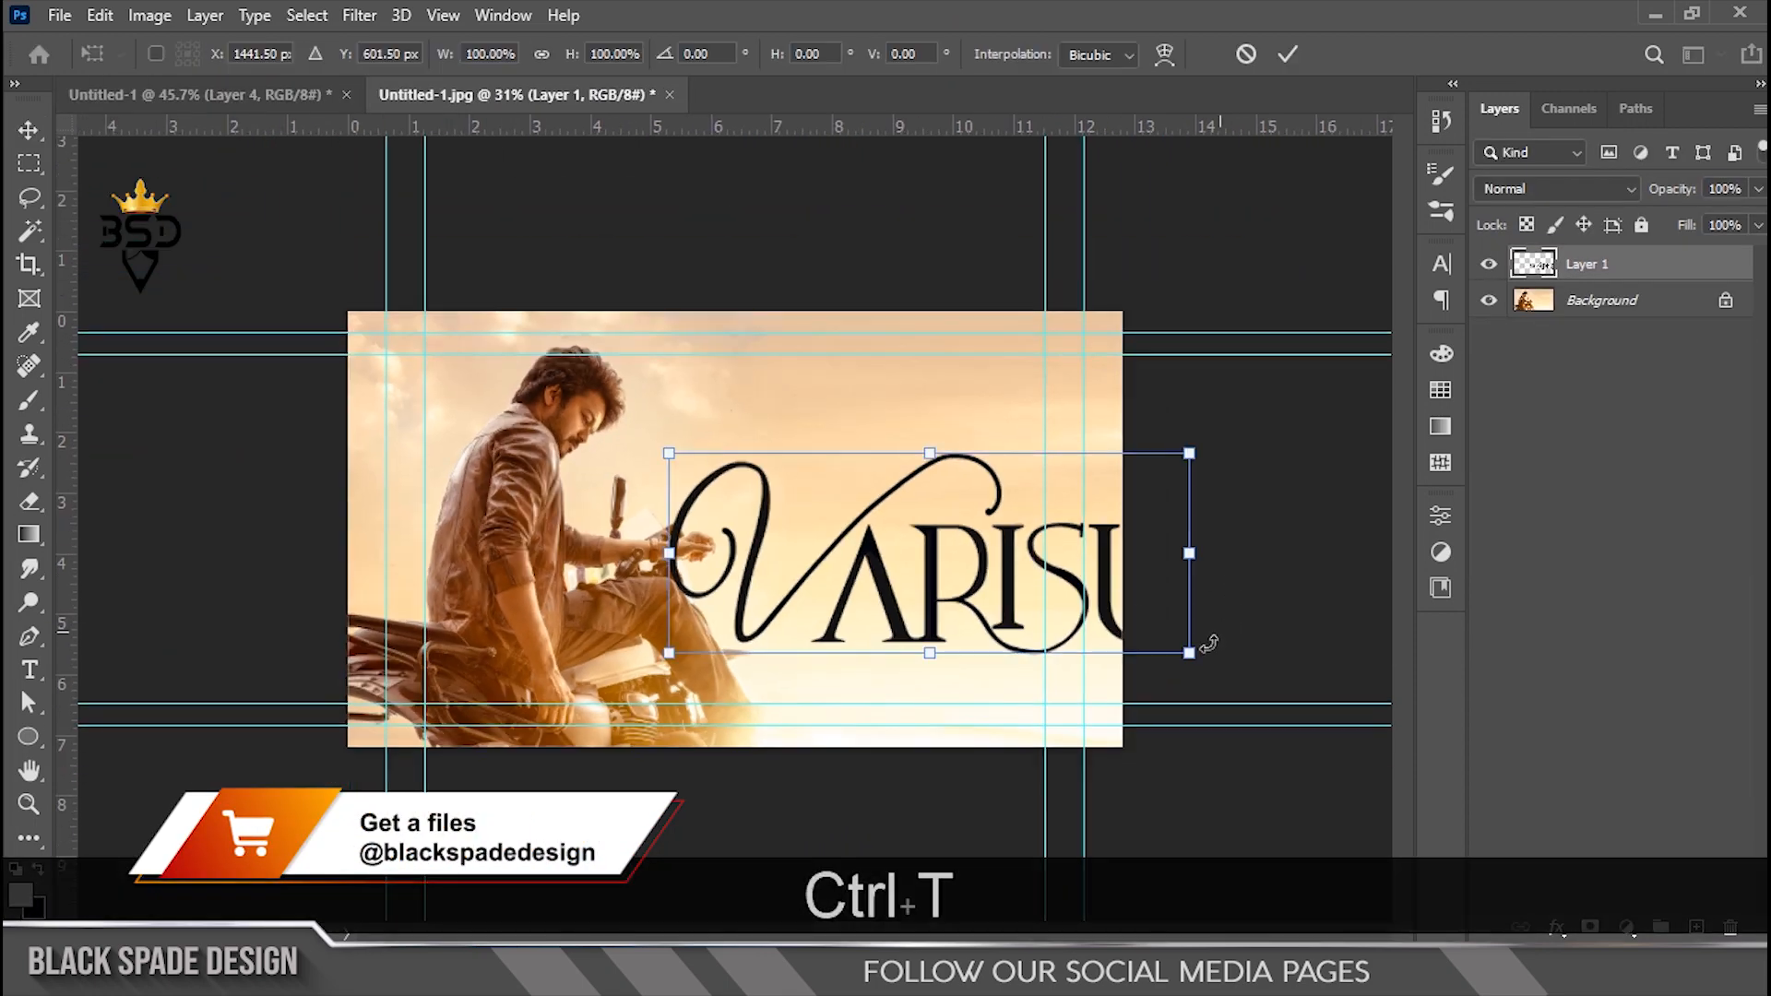
drag(1194, 650, 1098, 604)
scroll(923, 553, up, 2)
key(Return)
scroll(922, 554, down, 1)
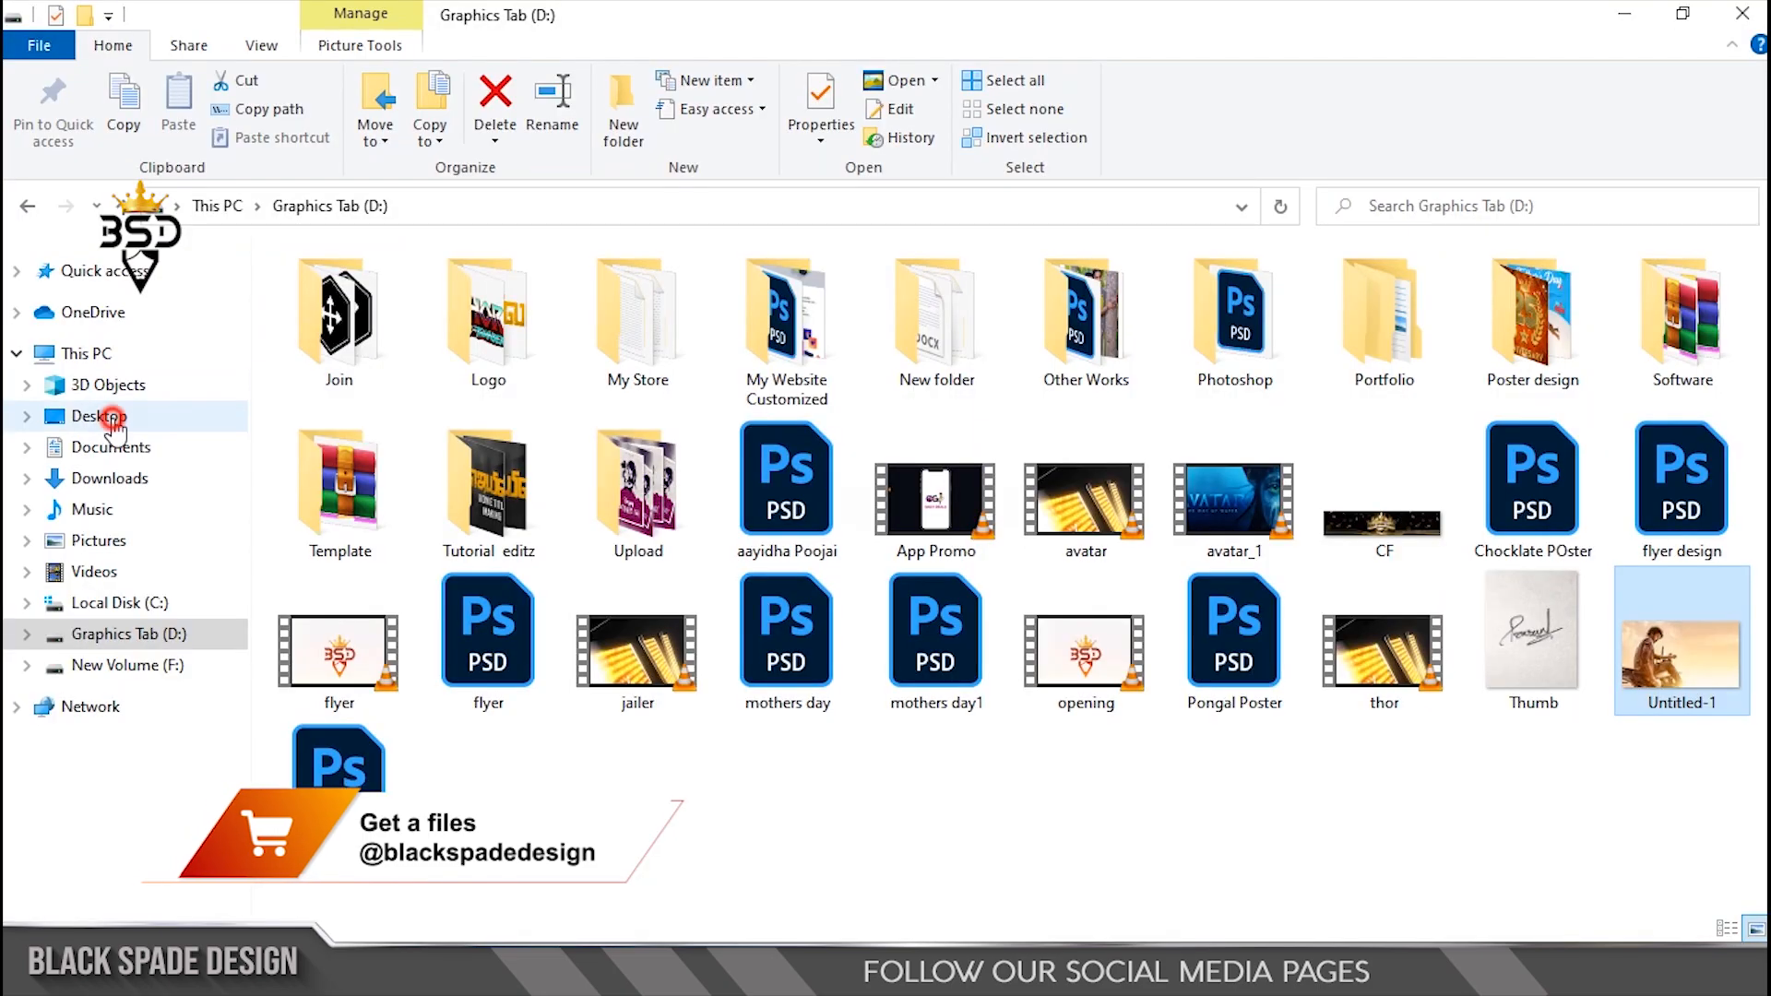
Place the Texture image from the Desktop folder into the photo document
click(100, 416)
click(340, 317)
double_click(340, 316)
drag(339, 321, 922, 581)
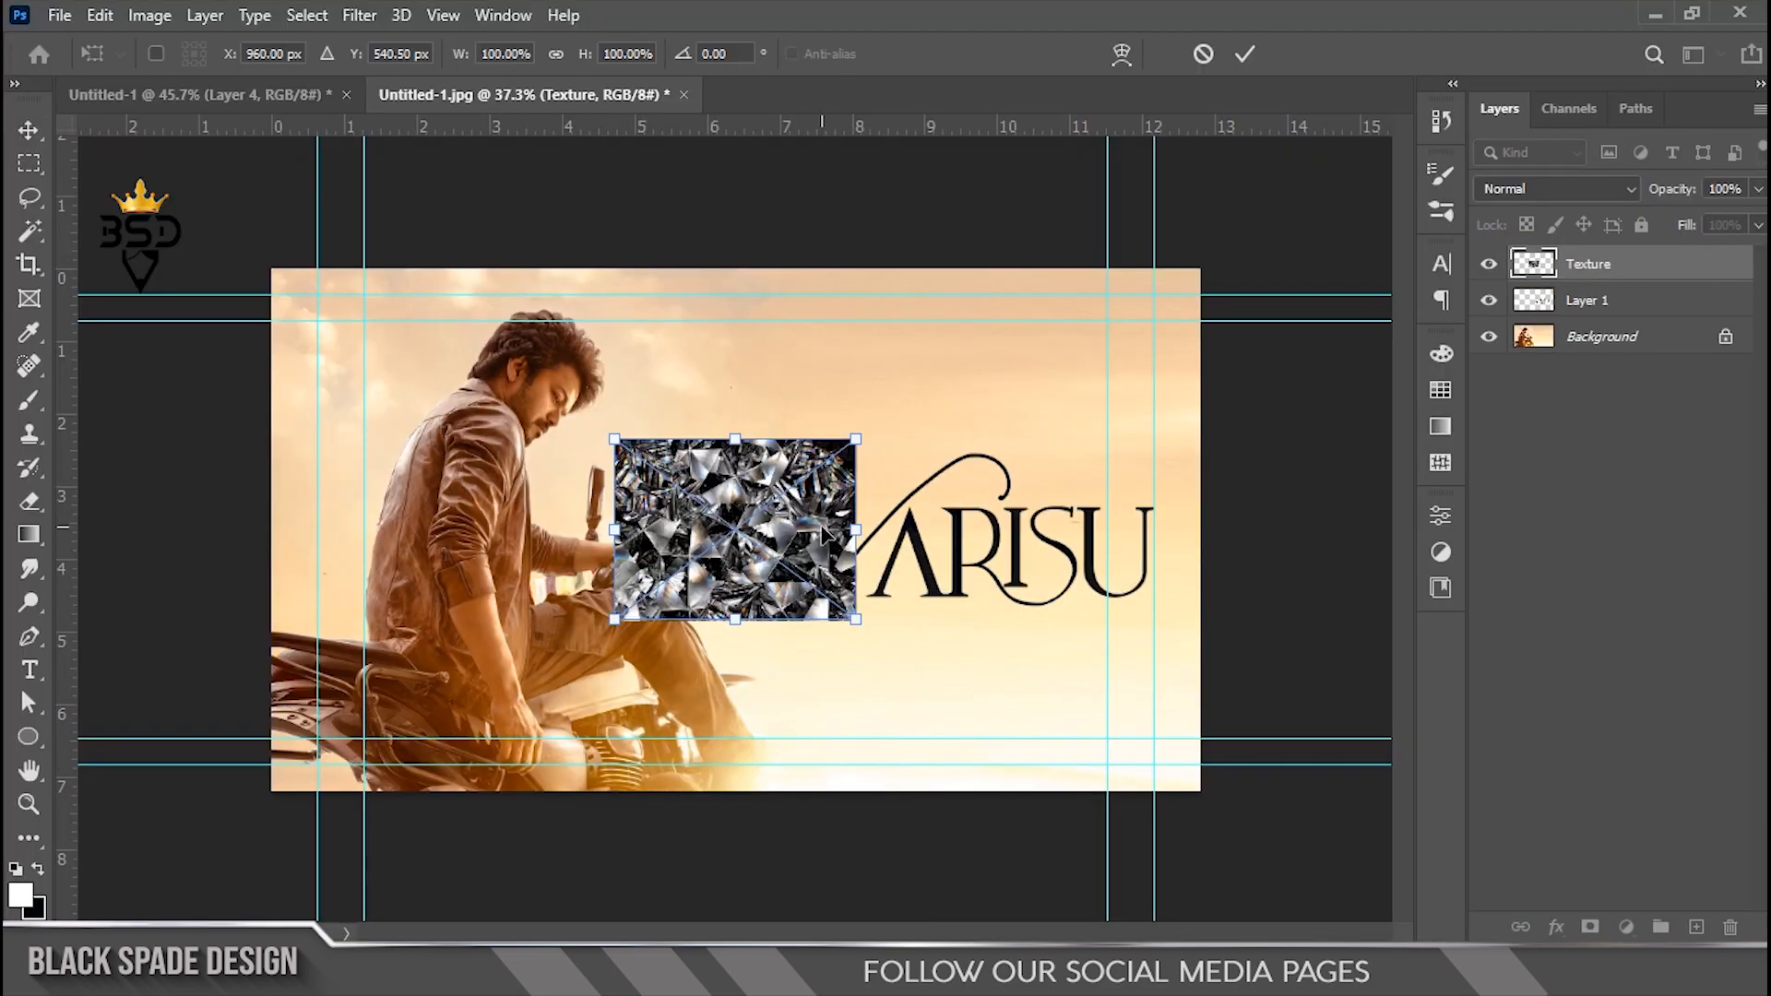
Scale the placed texture to 75.20% and position it over the V
scroll(783, 517, up, 3)
drag(783, 502, 852, 513)
drag(977, 417, 936, 445)
drag(839, 593, 712, 554)
key(Return)
scroll(857, 563, up, 2)
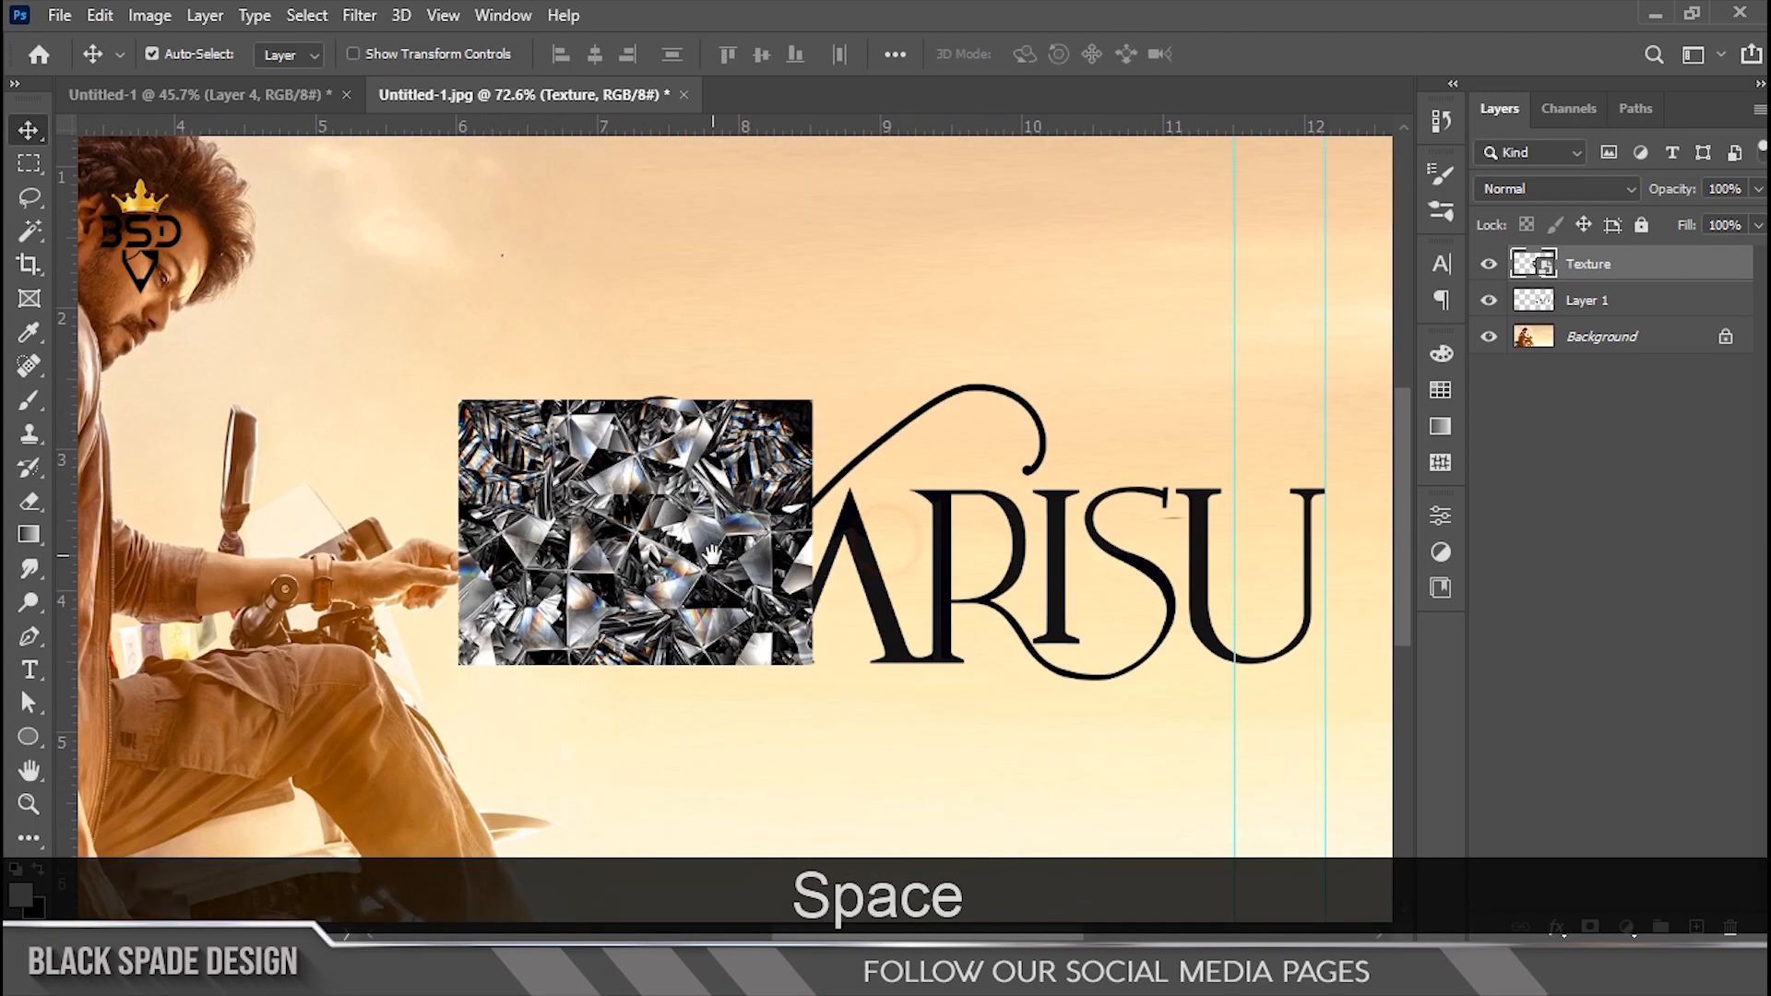
Clip the Texture layer to the VARISU lettering with a clipping mask
right_click(1614, 265)
click(1397, 608)
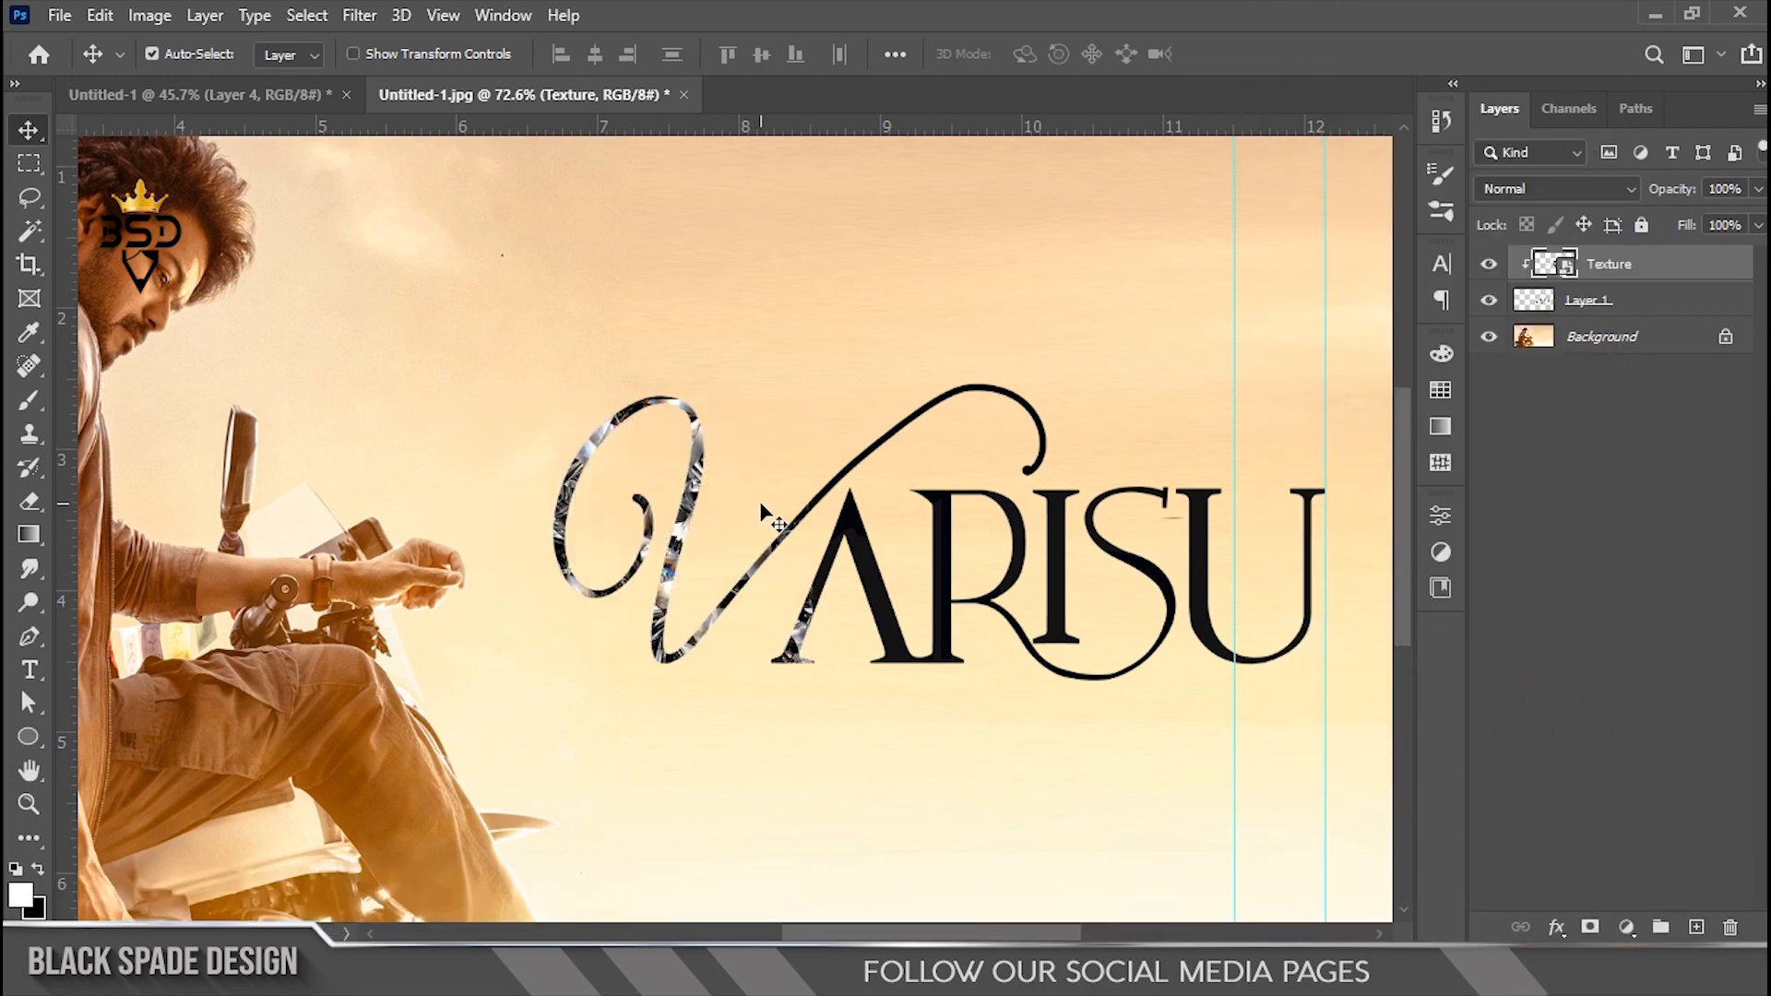
scroll(763, 506, up, 2)
drag(832, 608, 727, 625)
scroll(726, 627, up, 2)
scroll(726, 627, down, 2)
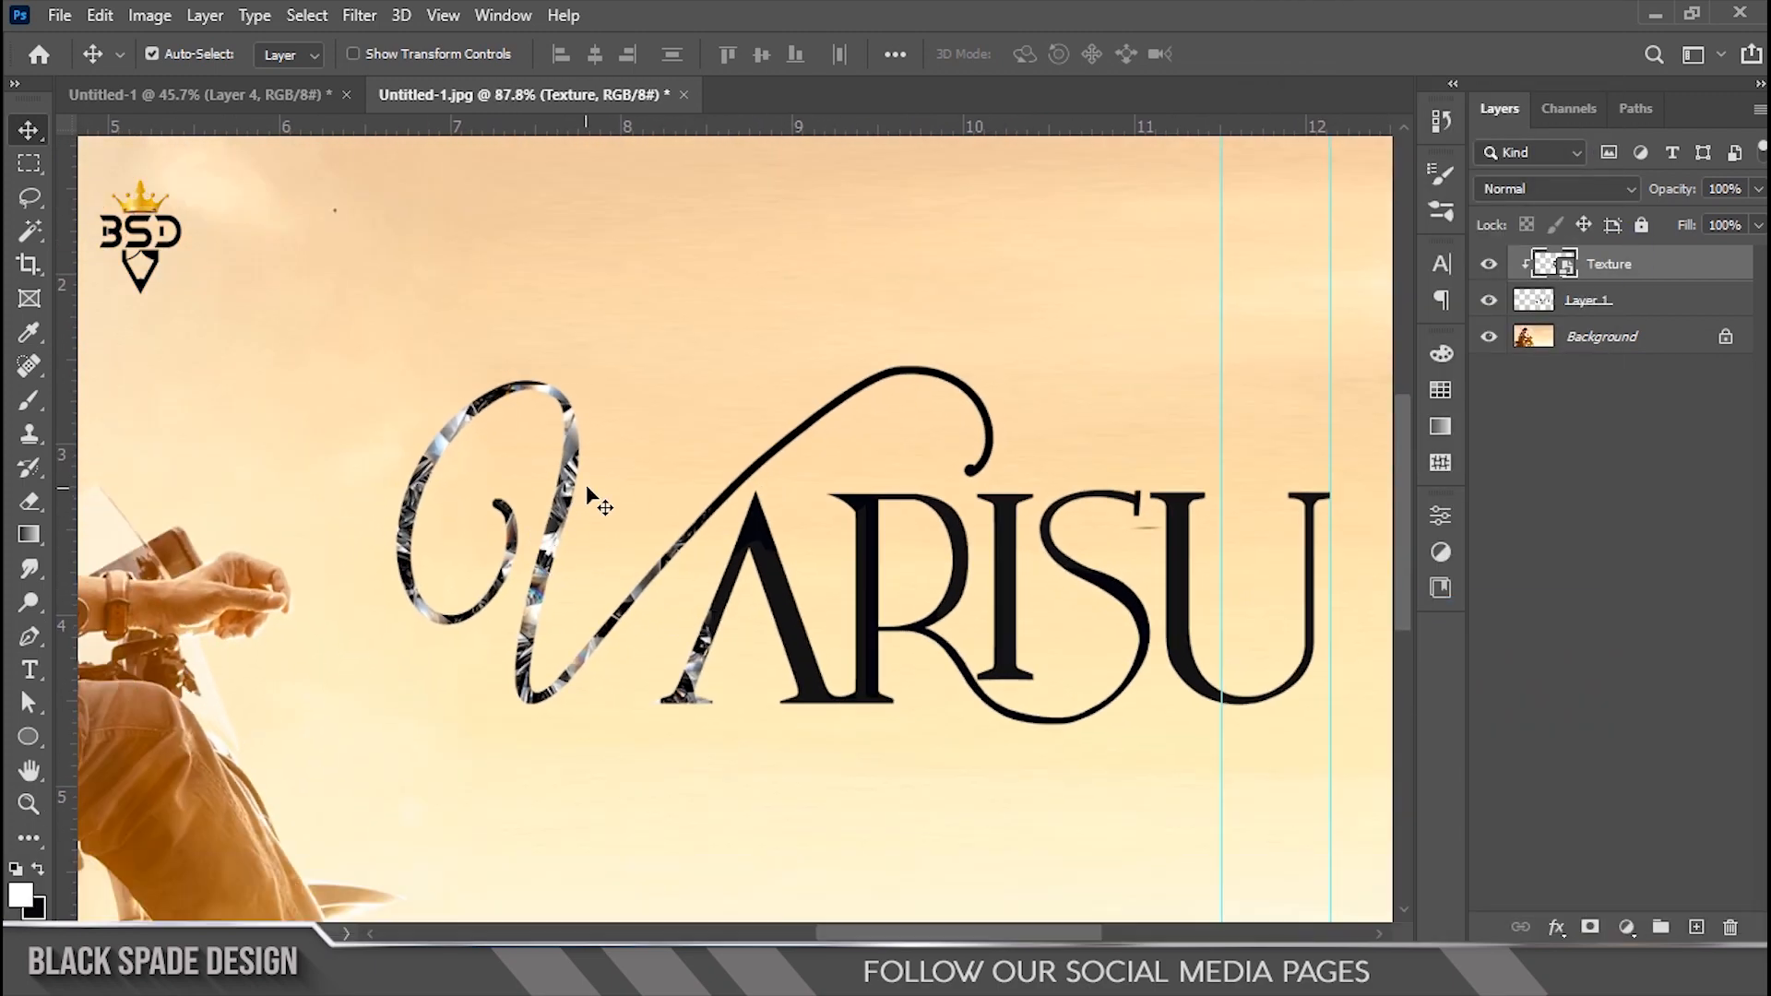
Duplicate the texture, move the copy over the swash, A, R and I, and clip it to the lettering
key(ctrl+j)
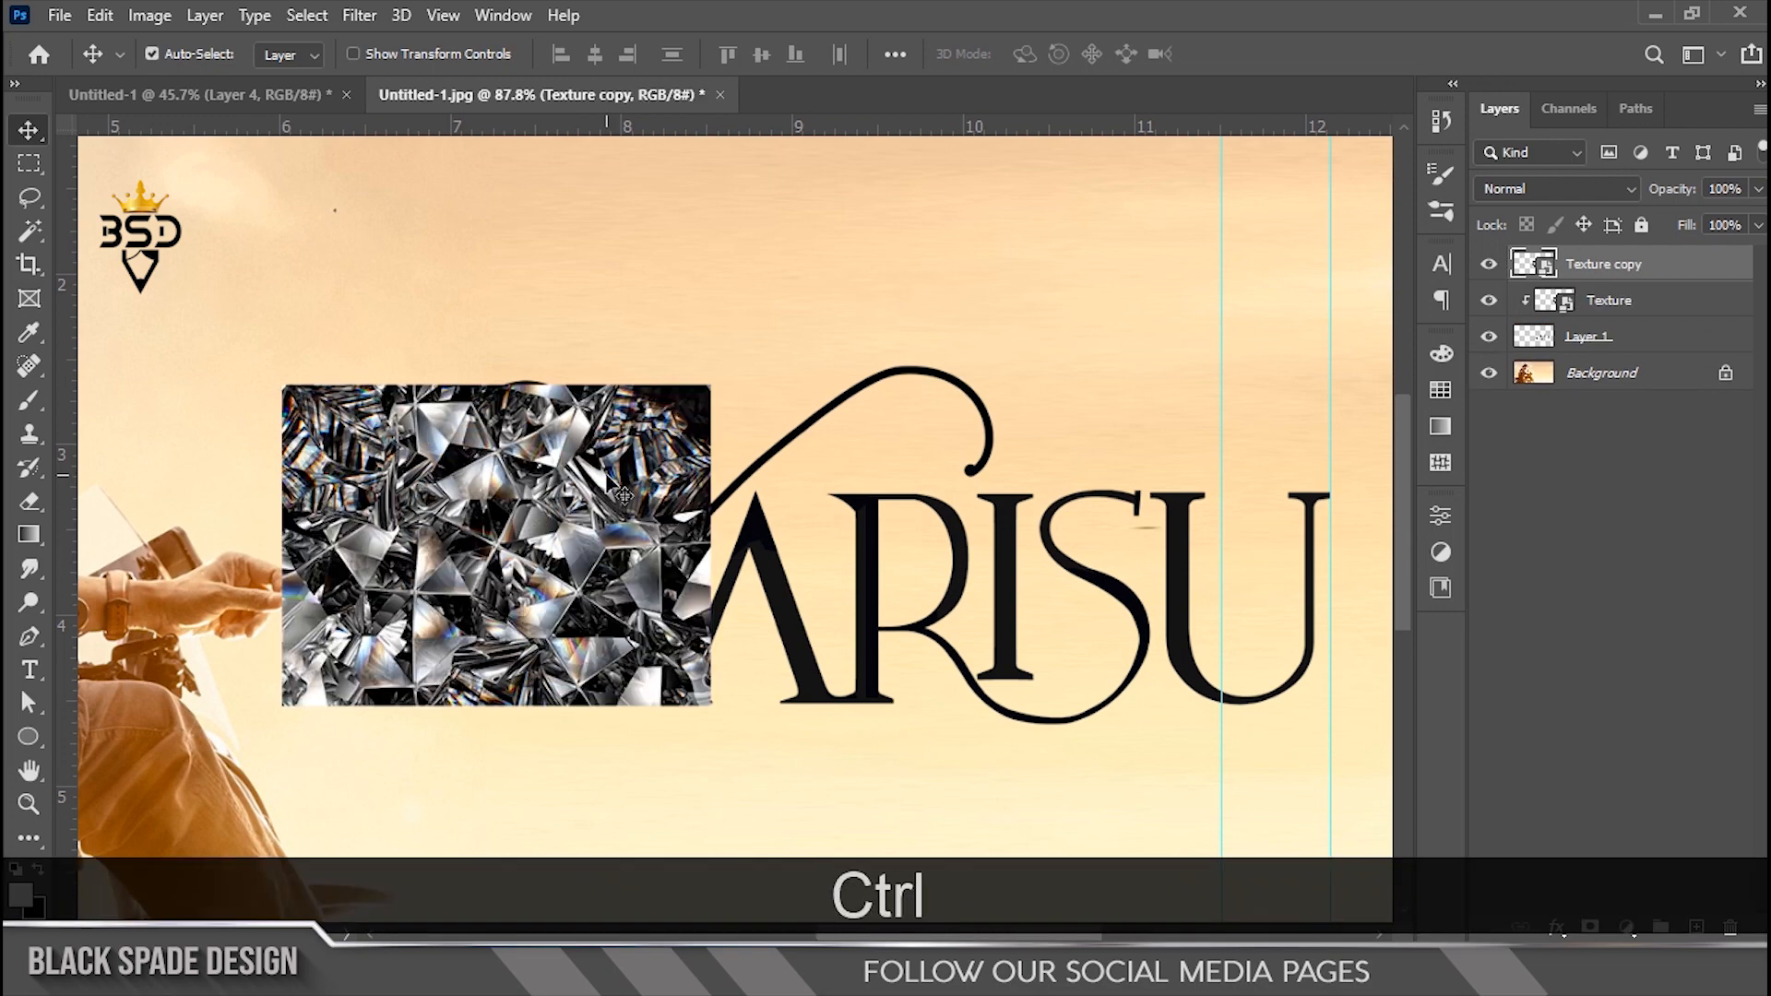
key(ctrl+t)
drag(494, 527, 807, 495)
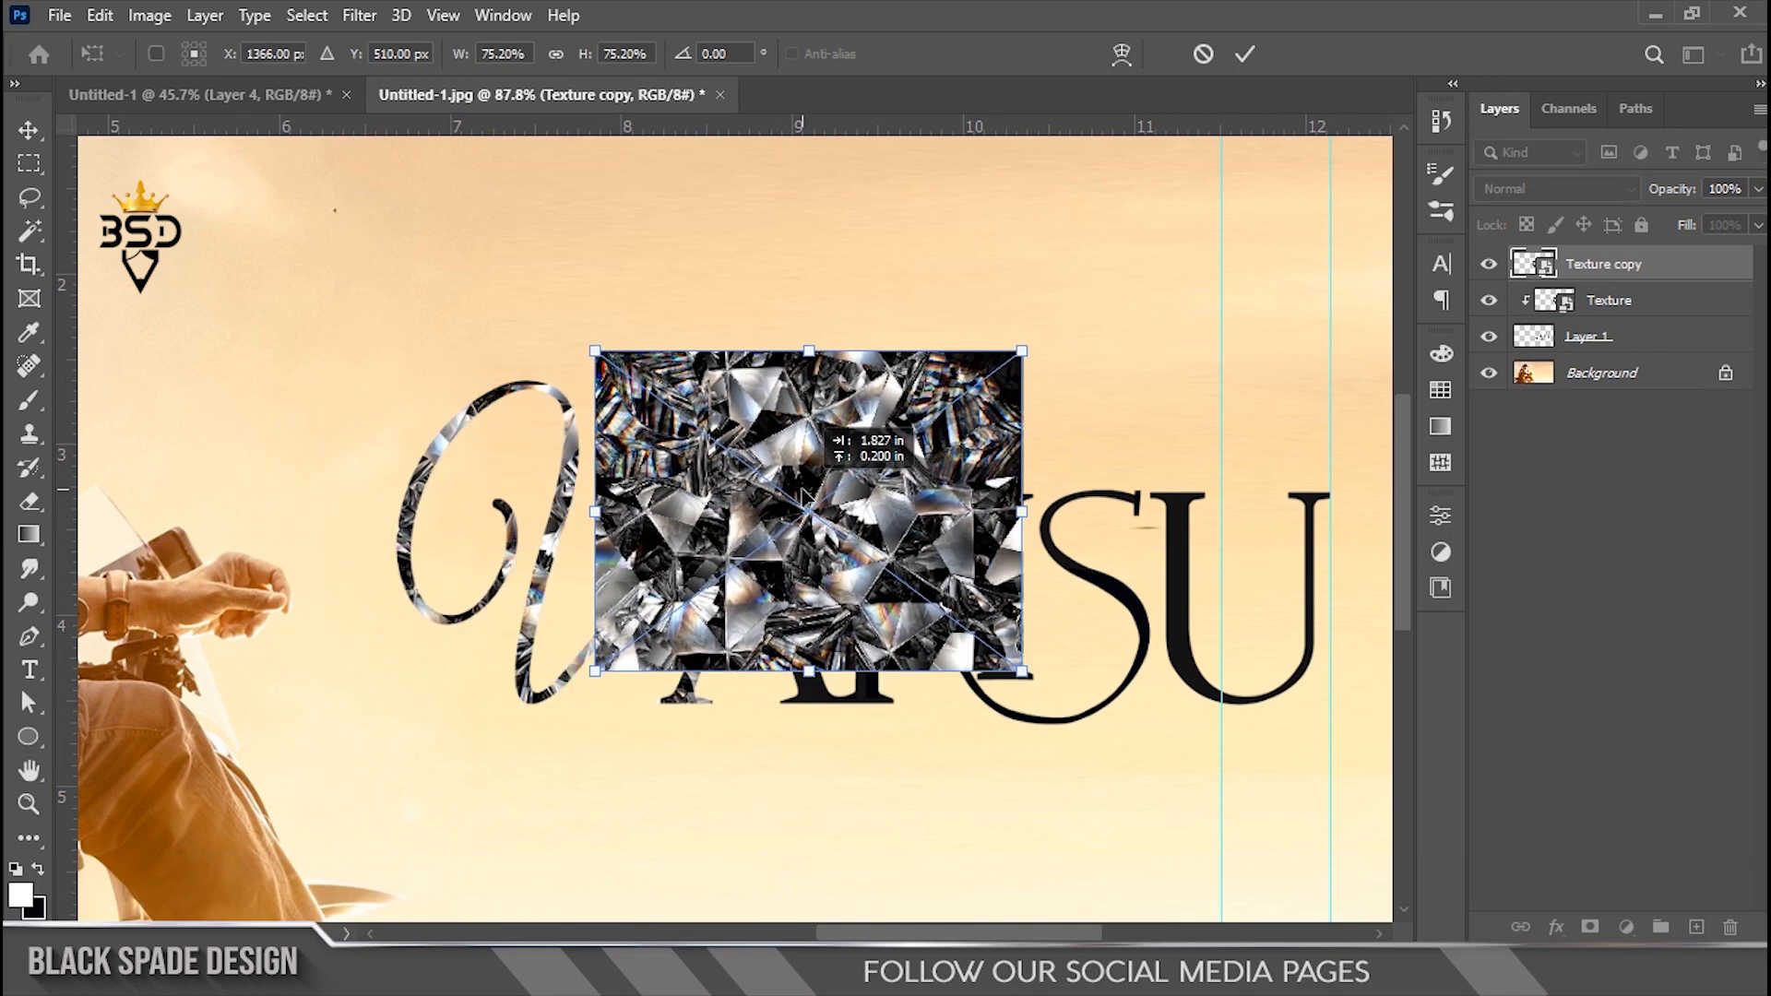
key(Return)
right_click(1625, 266)
click(1342, 608)
Duplicate the original Texture layer, move the copy over the S and U, and clip it to the lettering
click(1614, 304)
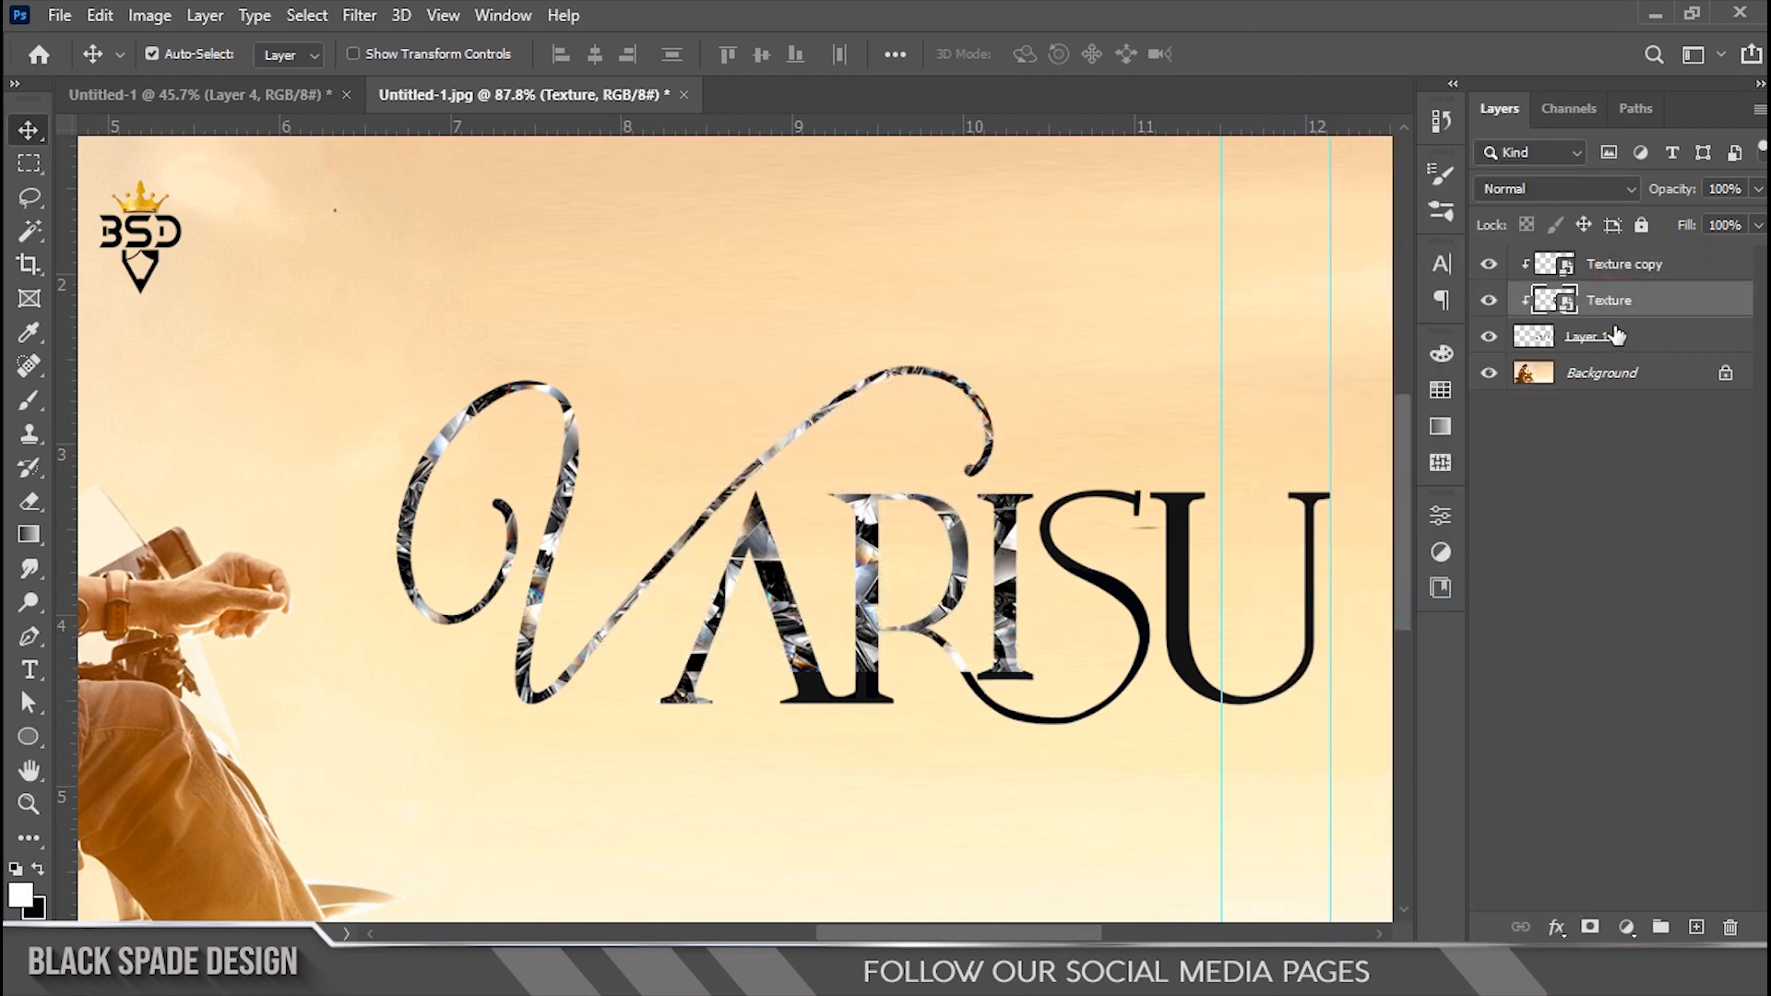
key(ctrl+j)
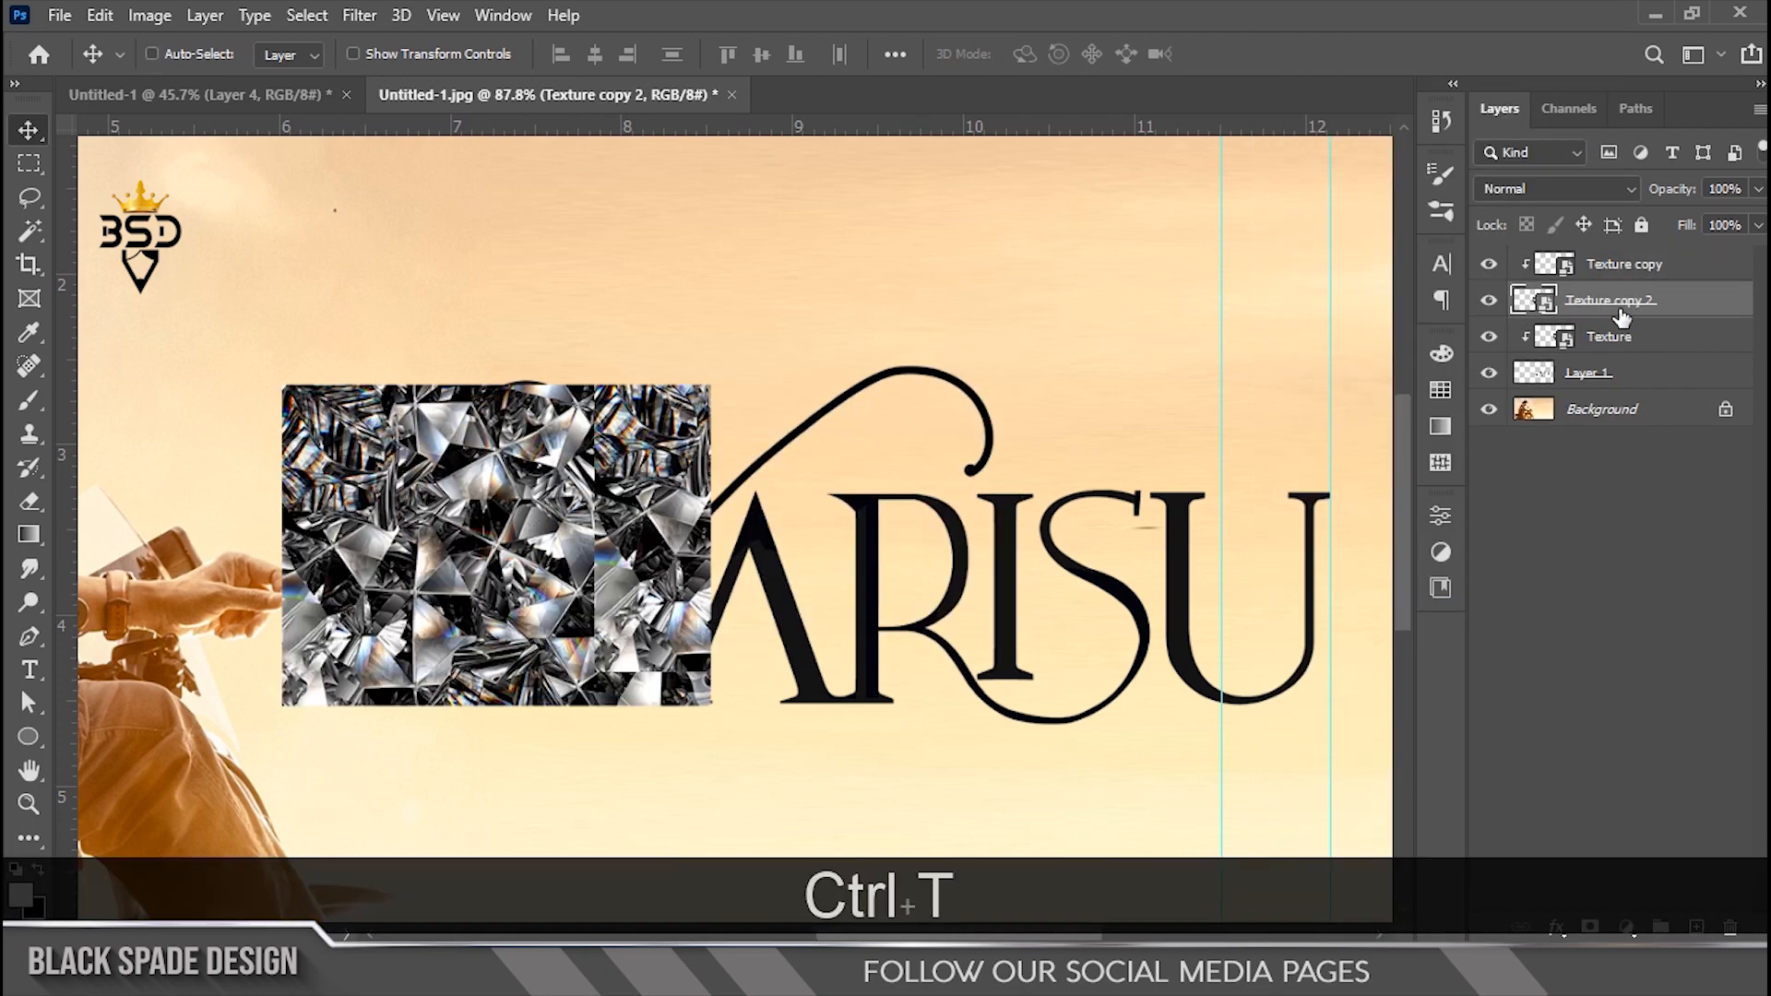
drag(475, 572, 1120, 617)
key(Return)
right_click(1605, 300)
click(1291, 599)
scroll(894, 608, up, 2)
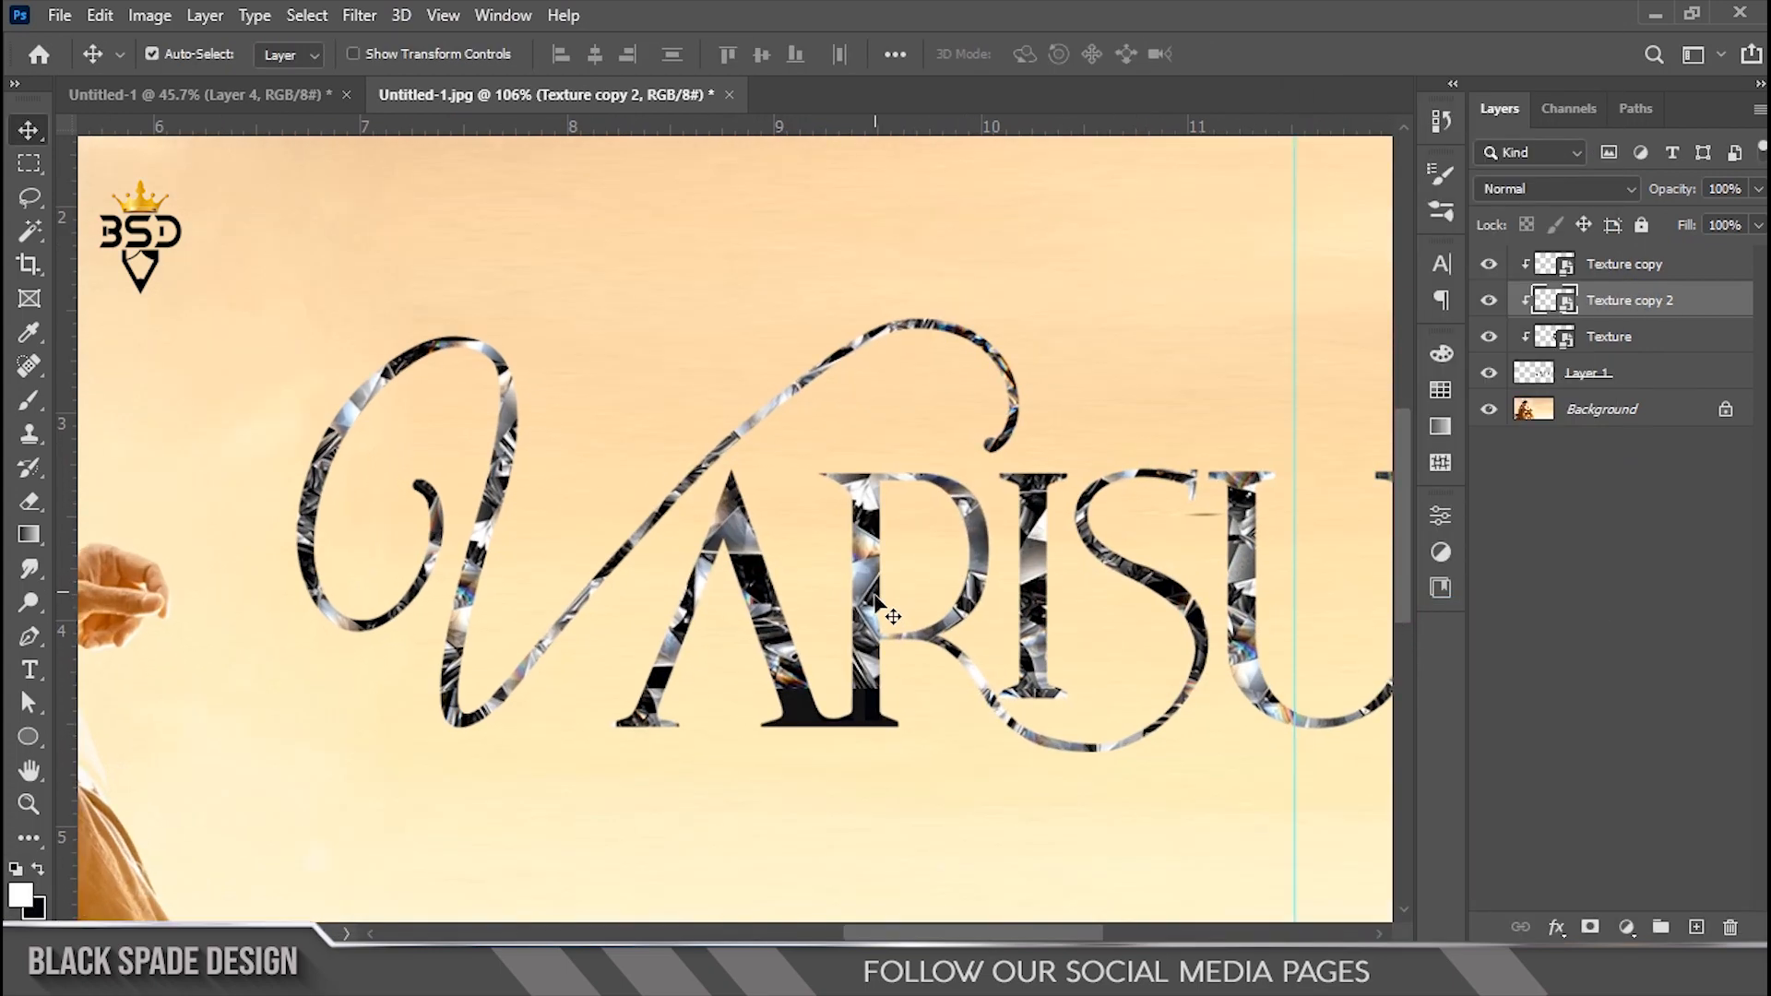
Duplicate Texture copy 2 within the clipping group and move the new copy over the uncovered bases of the A and R
drag(1620, 318, 1606, 263)
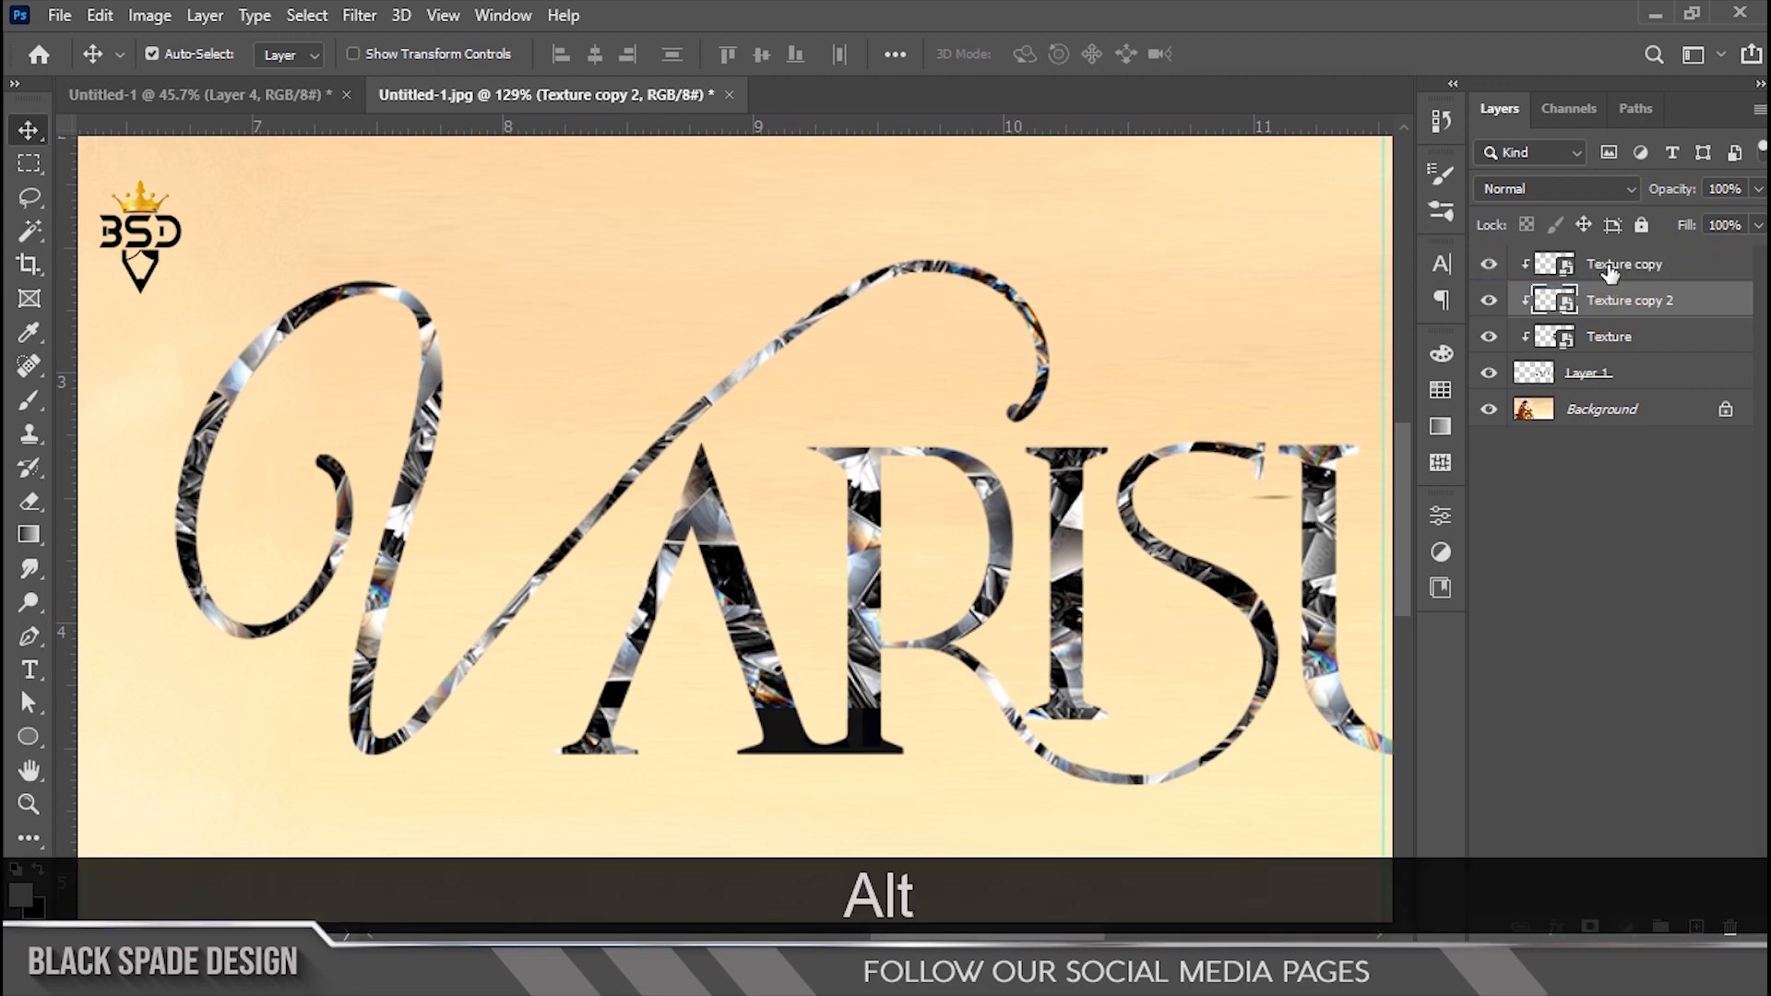
key(ctrl+t)
drag(1068, 524, 581, 584)
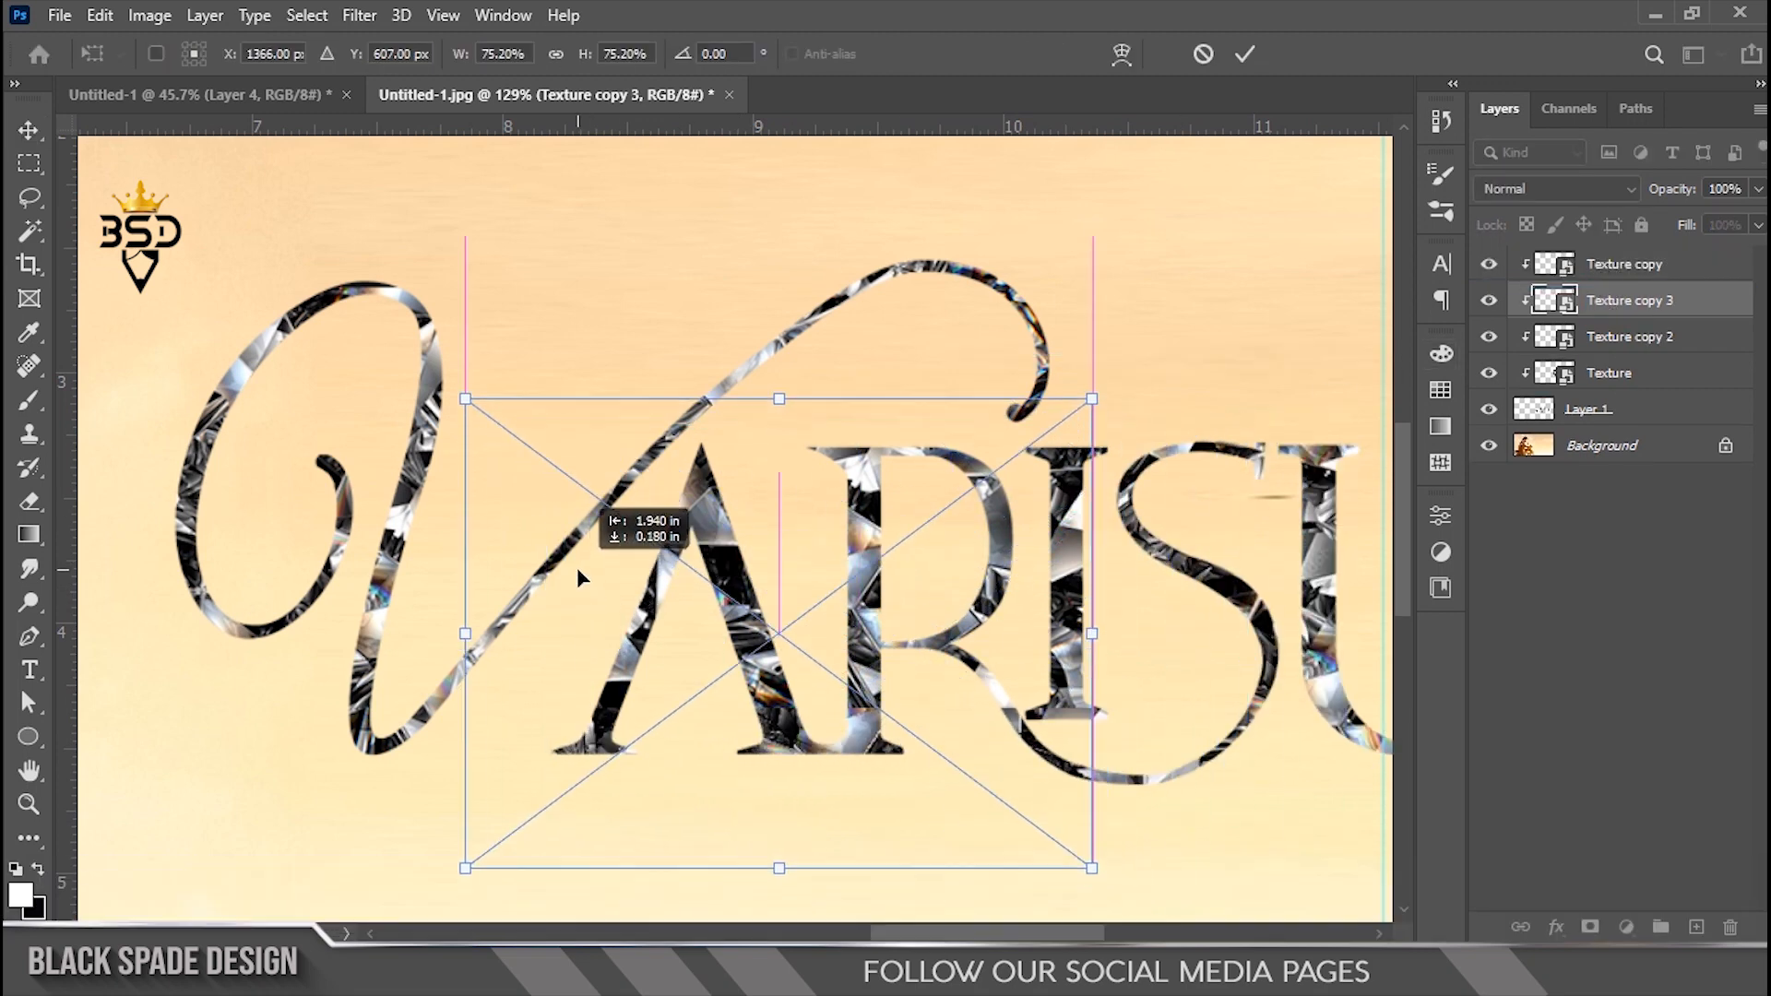
key(Return)
scroll(586, 564, down, 2)
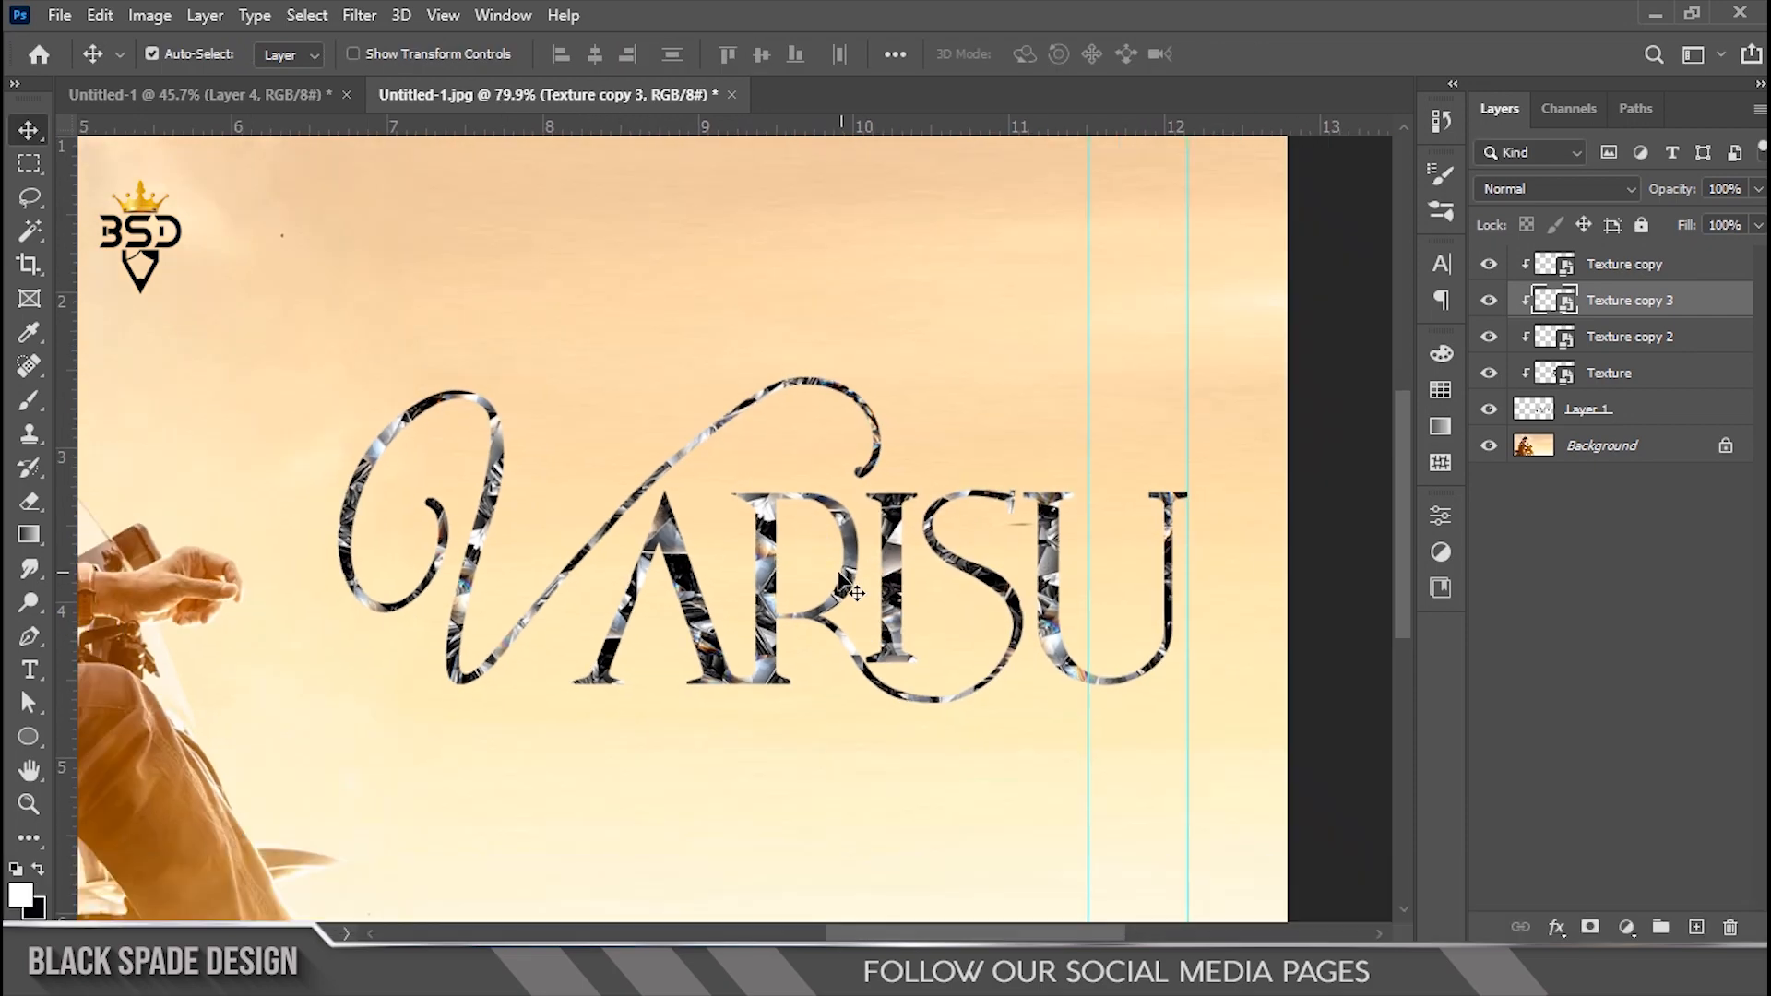
Inspect the texture coverage across all the VARISU letters
scroll(840, 573, down, 2)
scroll(1067, 557, up, 2)
key(space)
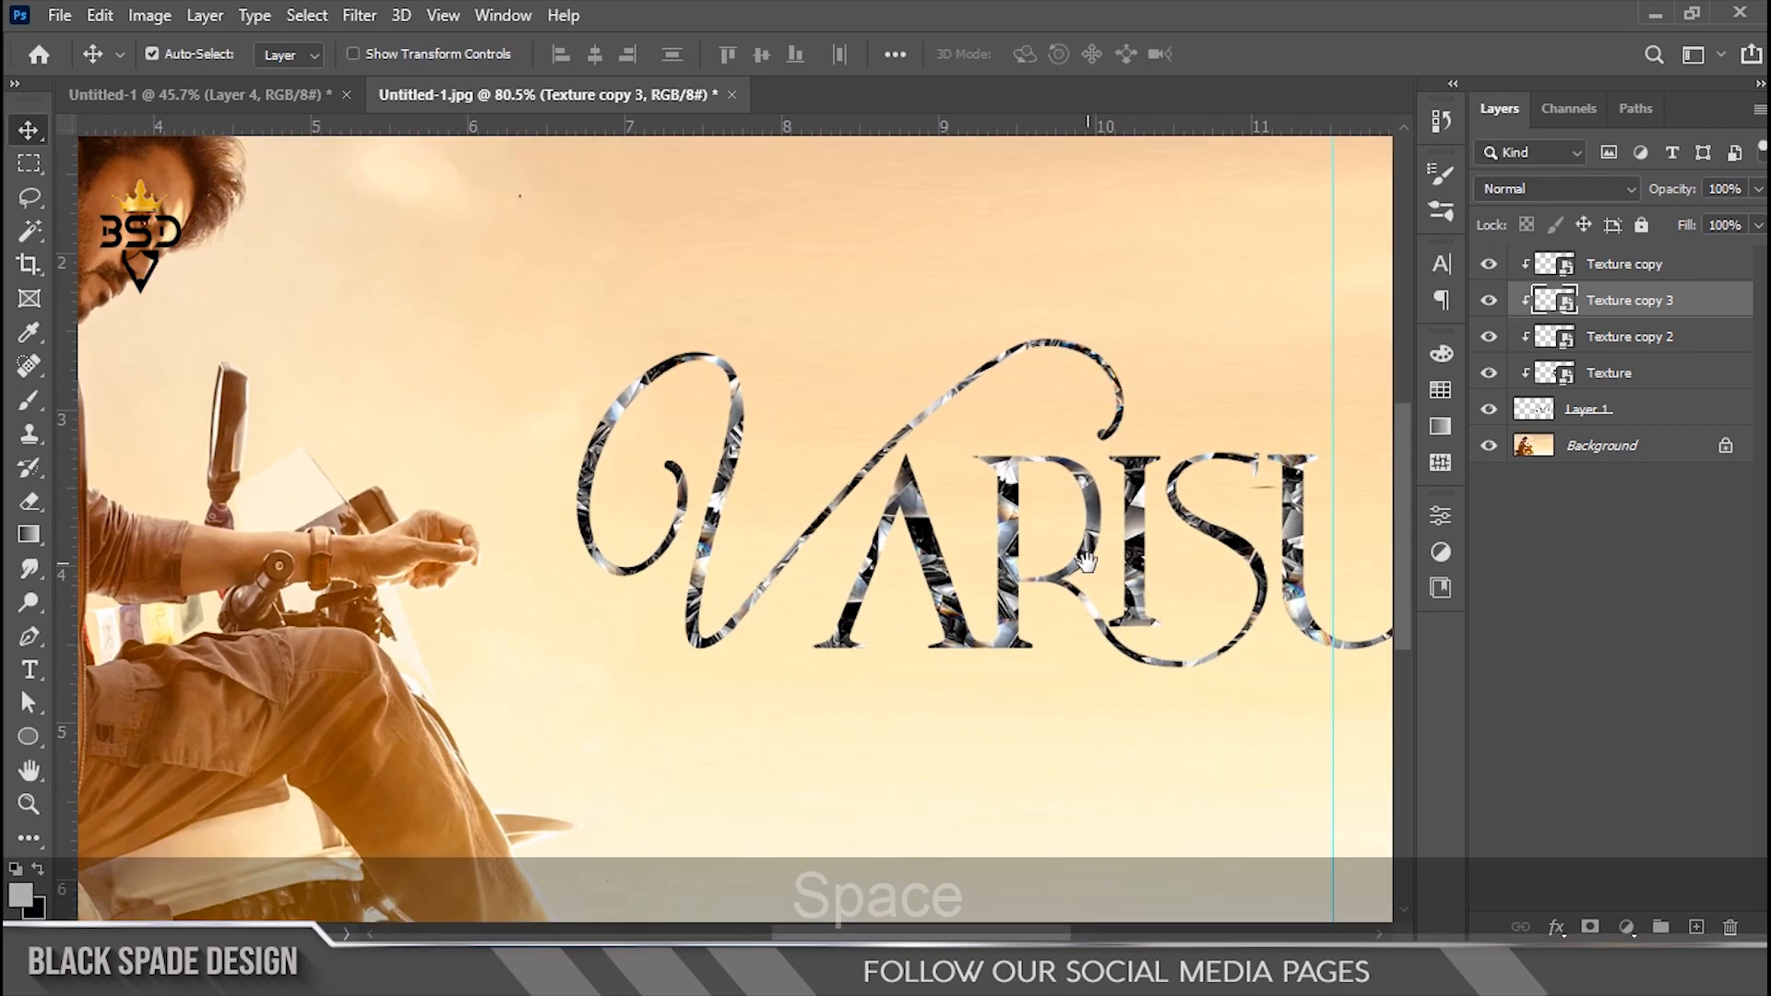
drag(1354, 516, 1196, 517)
scroll(1199, 514, up, 2)
scroll(1086, 526, up, 4)
key(space)
drag(1064, 525, 1043, 616)
scroll(1018, 590, down, 4)
Merge the four clipped texture layers into one layer
click(1582, 415)
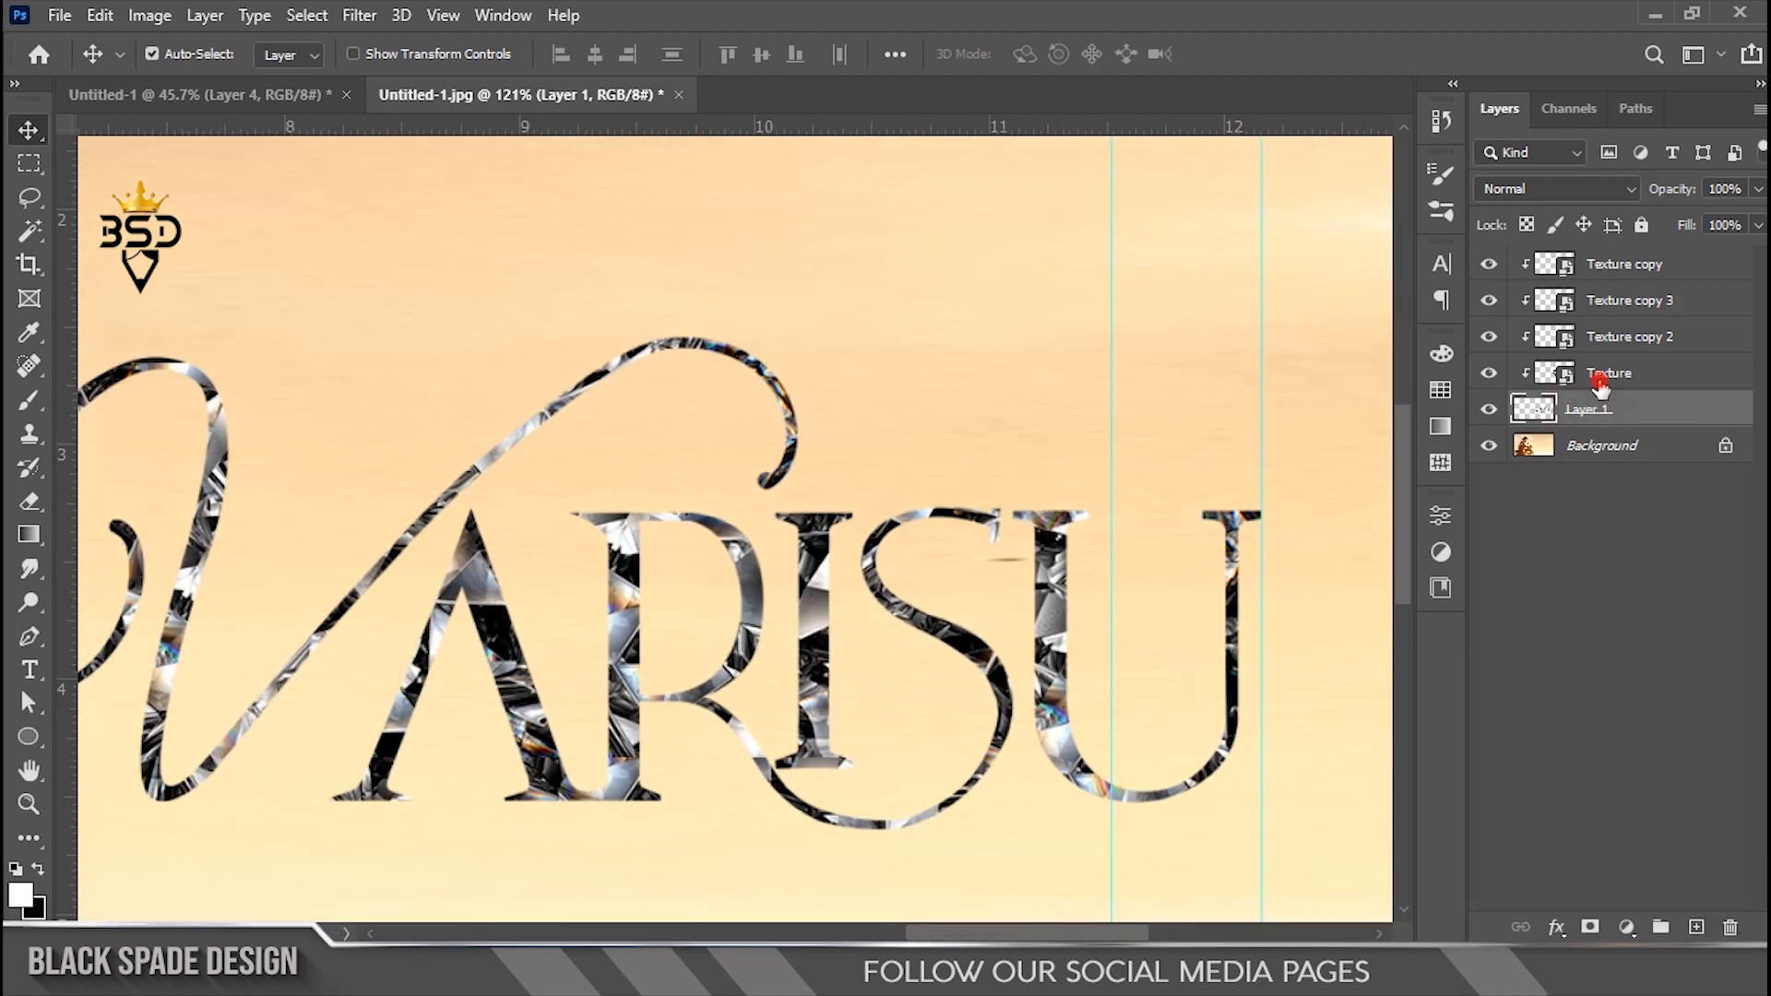
click(1600, 381)
shift+click(1632, 277)
scroll(811, 402, down, 2)
key(ctrl+e)
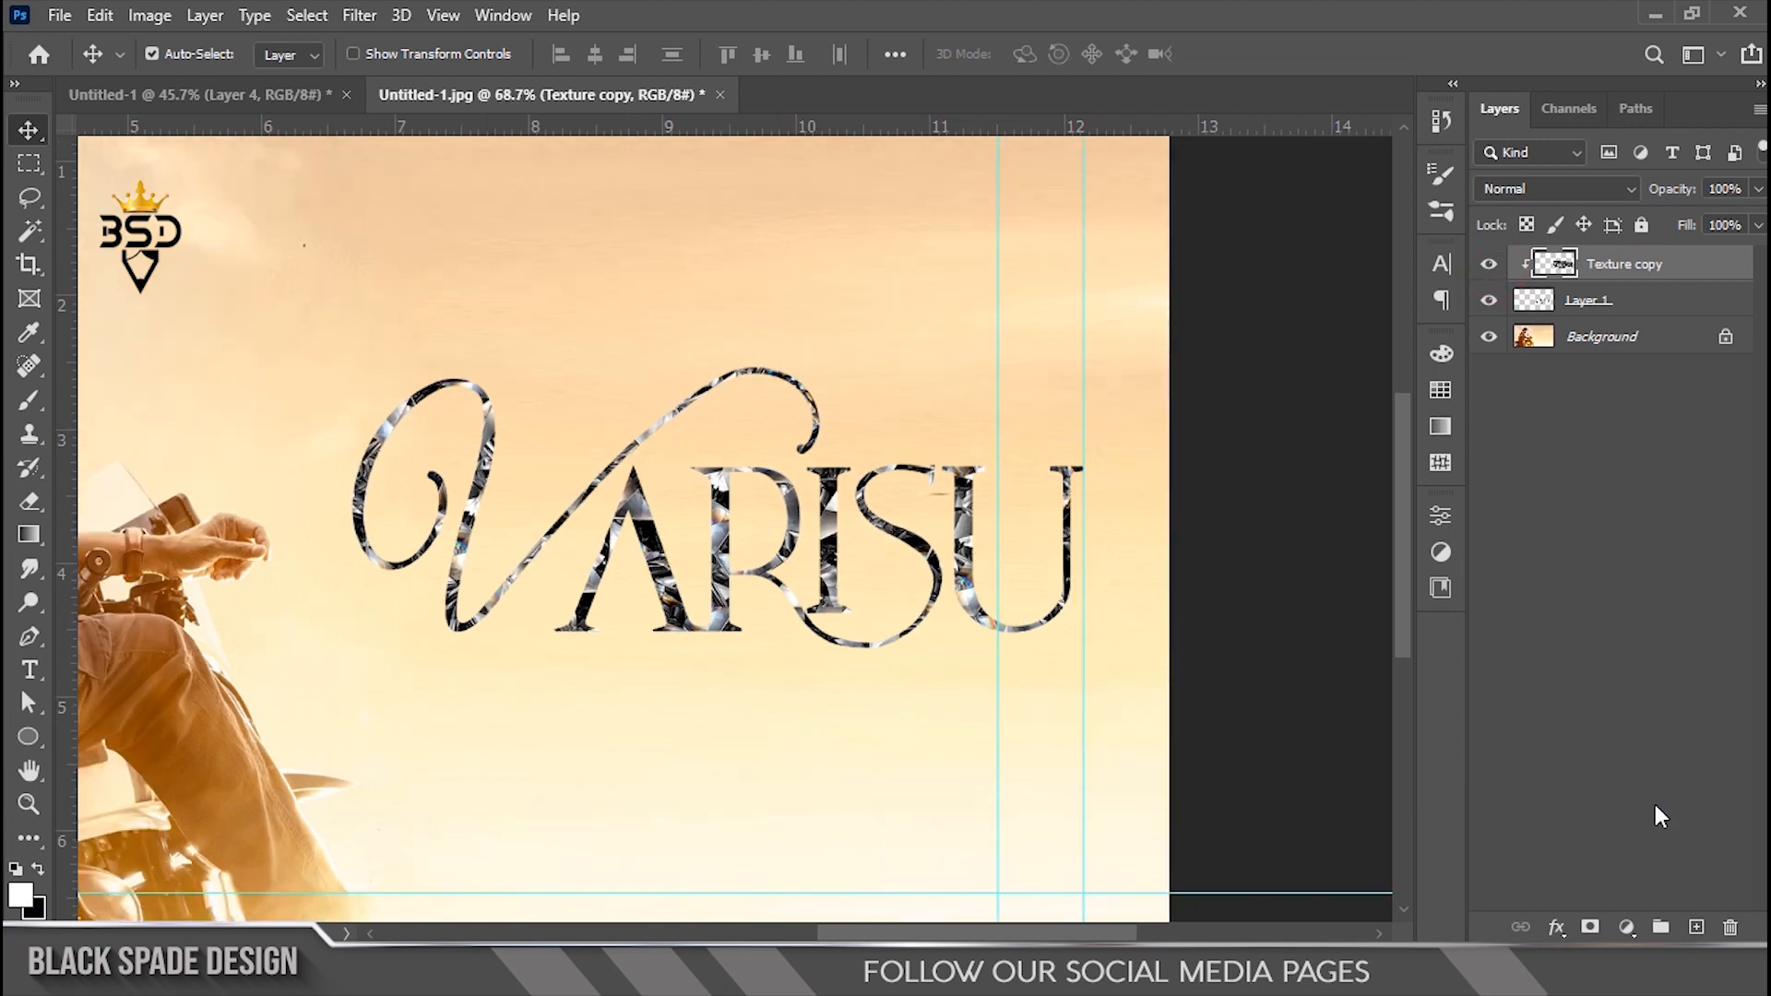
Add a clipped Exposure adjustment above the texture, set Exposure to -0.61 and slightly lower the Offset to darken it
click(1626, 926)
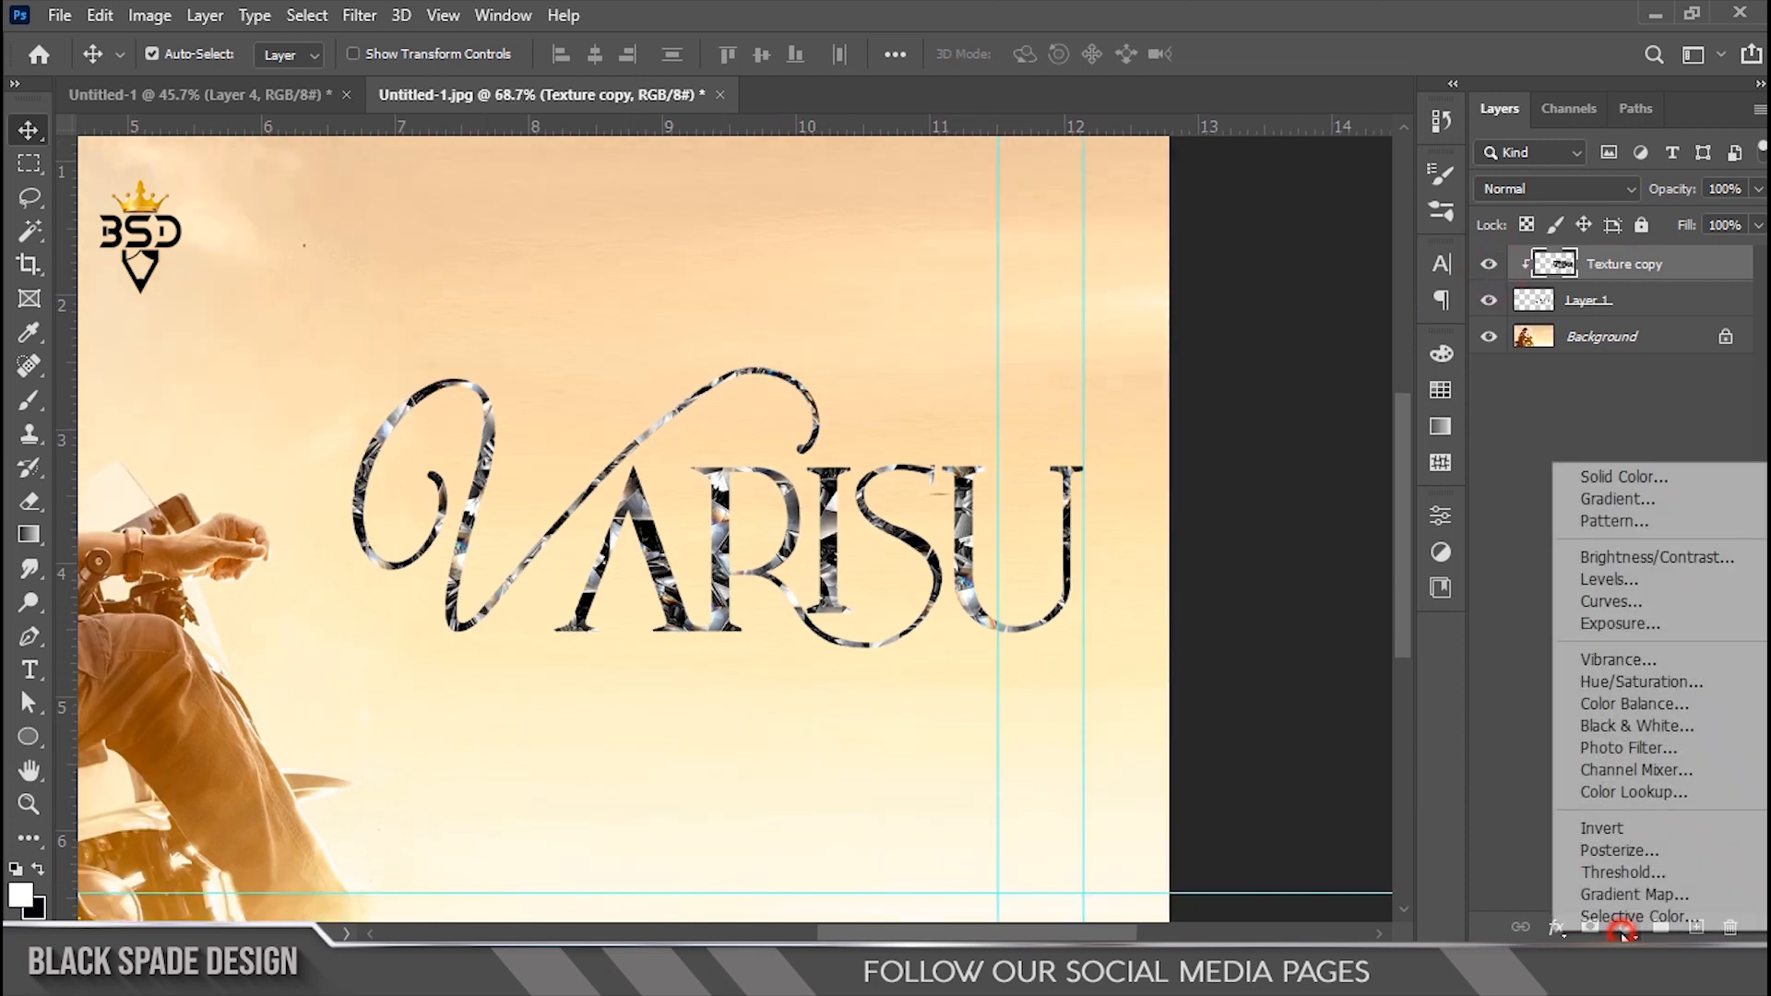
click(1611, 626)
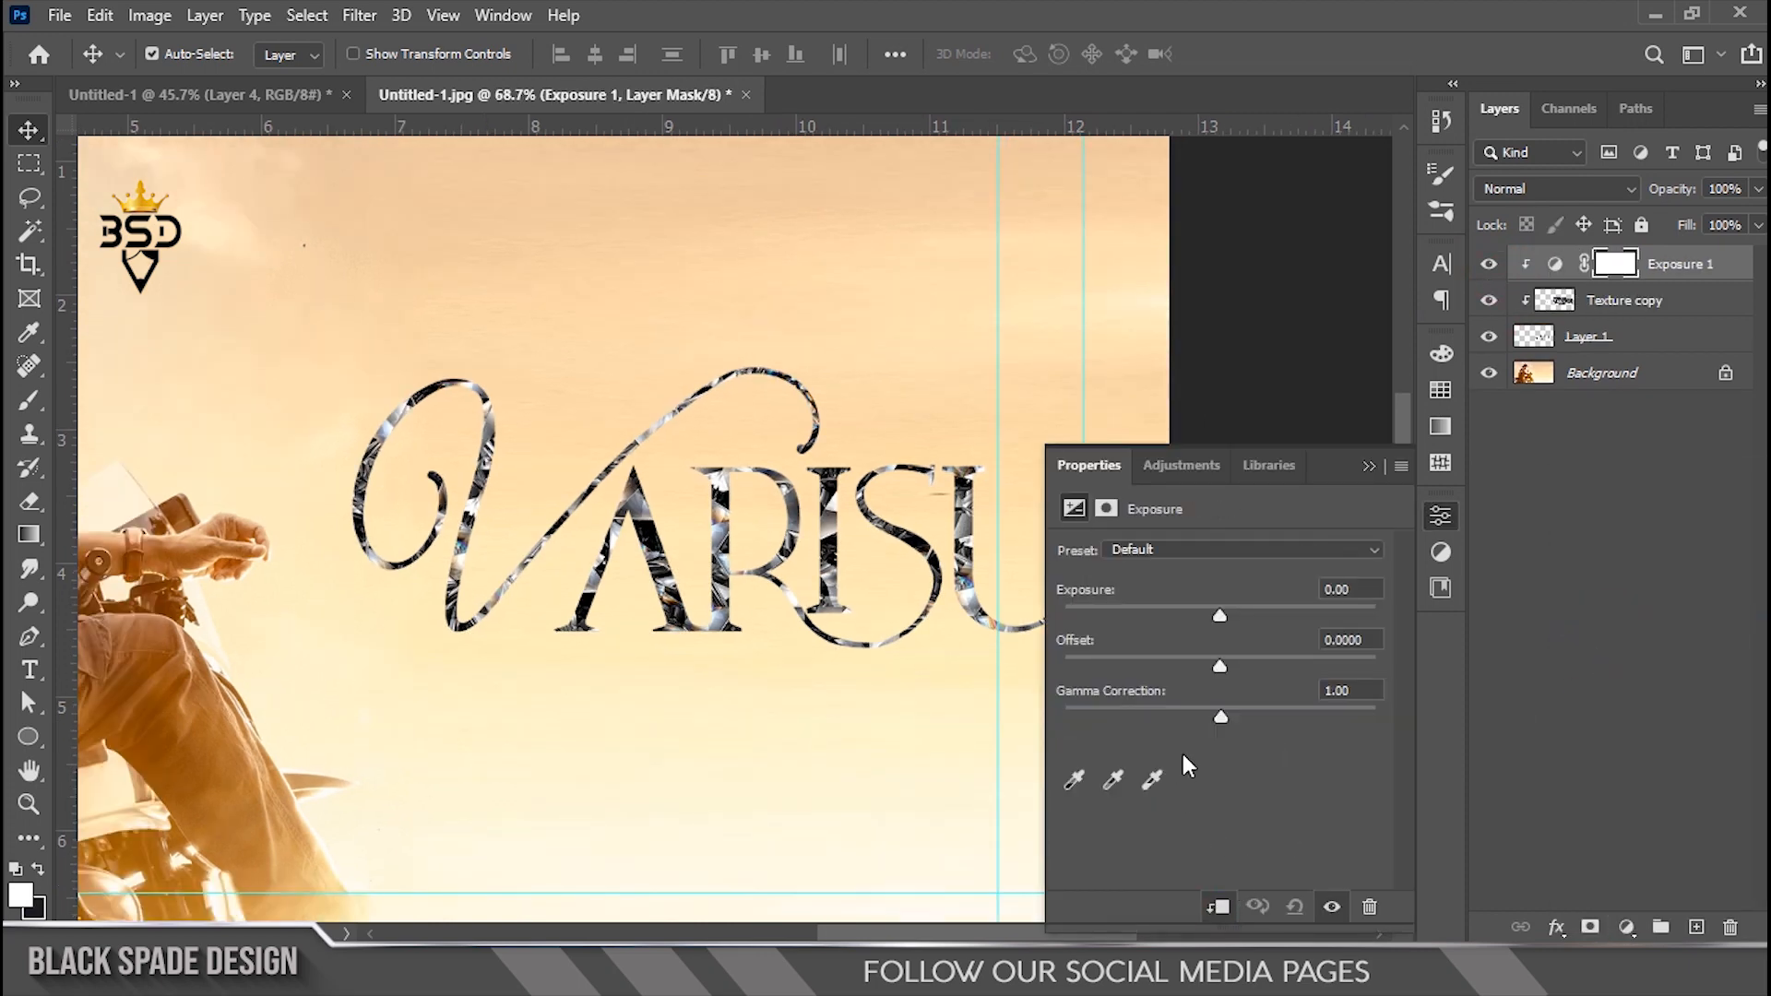
drag(1221, 612, 1204, 607)
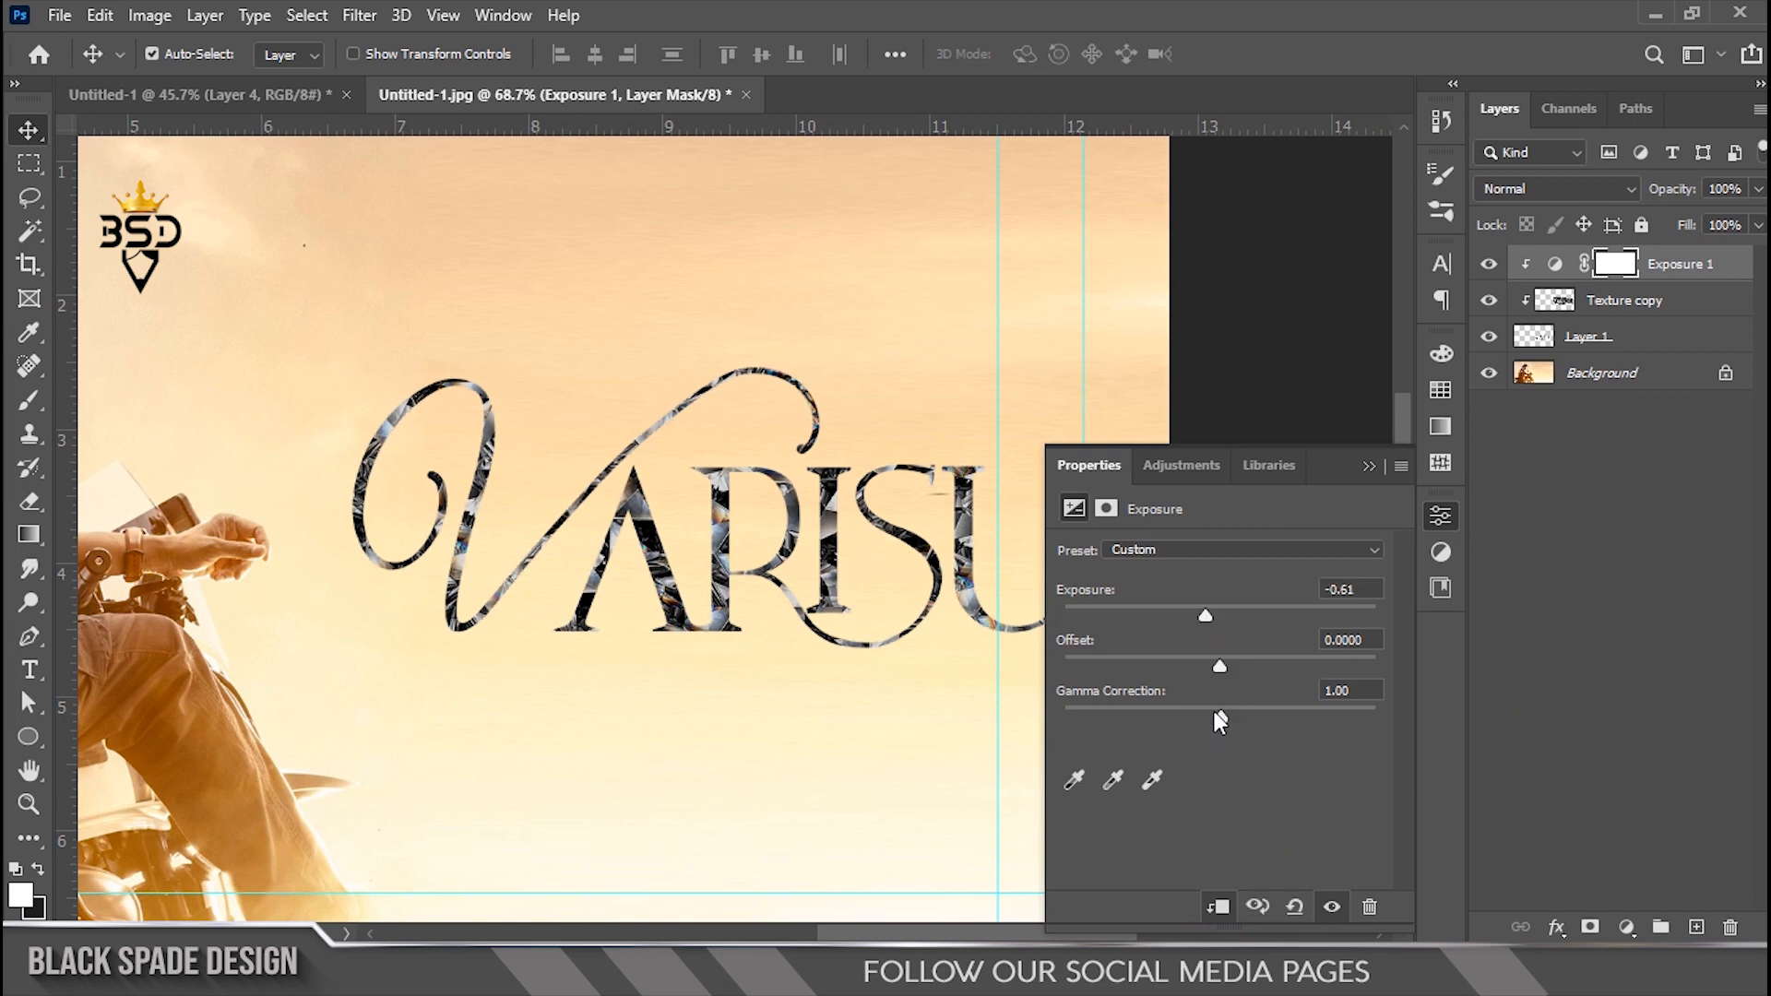
drag(1218, 656, 1214, 620)
click(1368, 465)
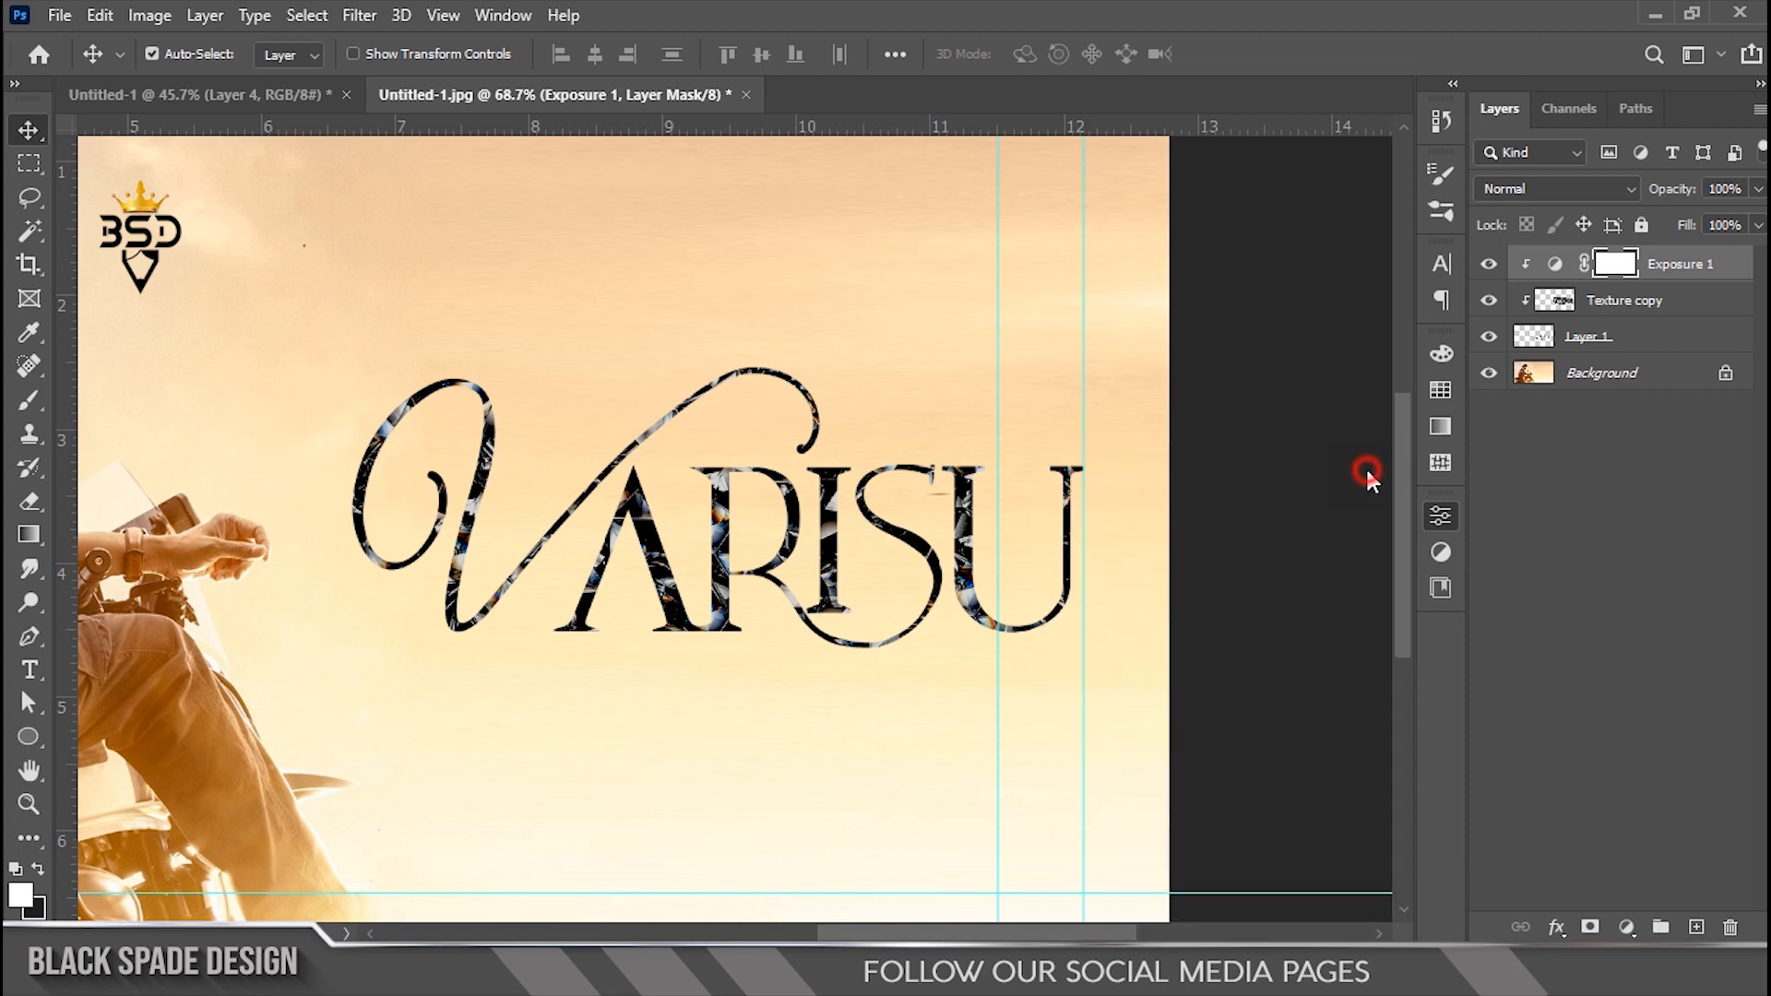
Add a Black & White adjustment clipped to the lettering and slightly lower its Reds value
click(1625, 925)
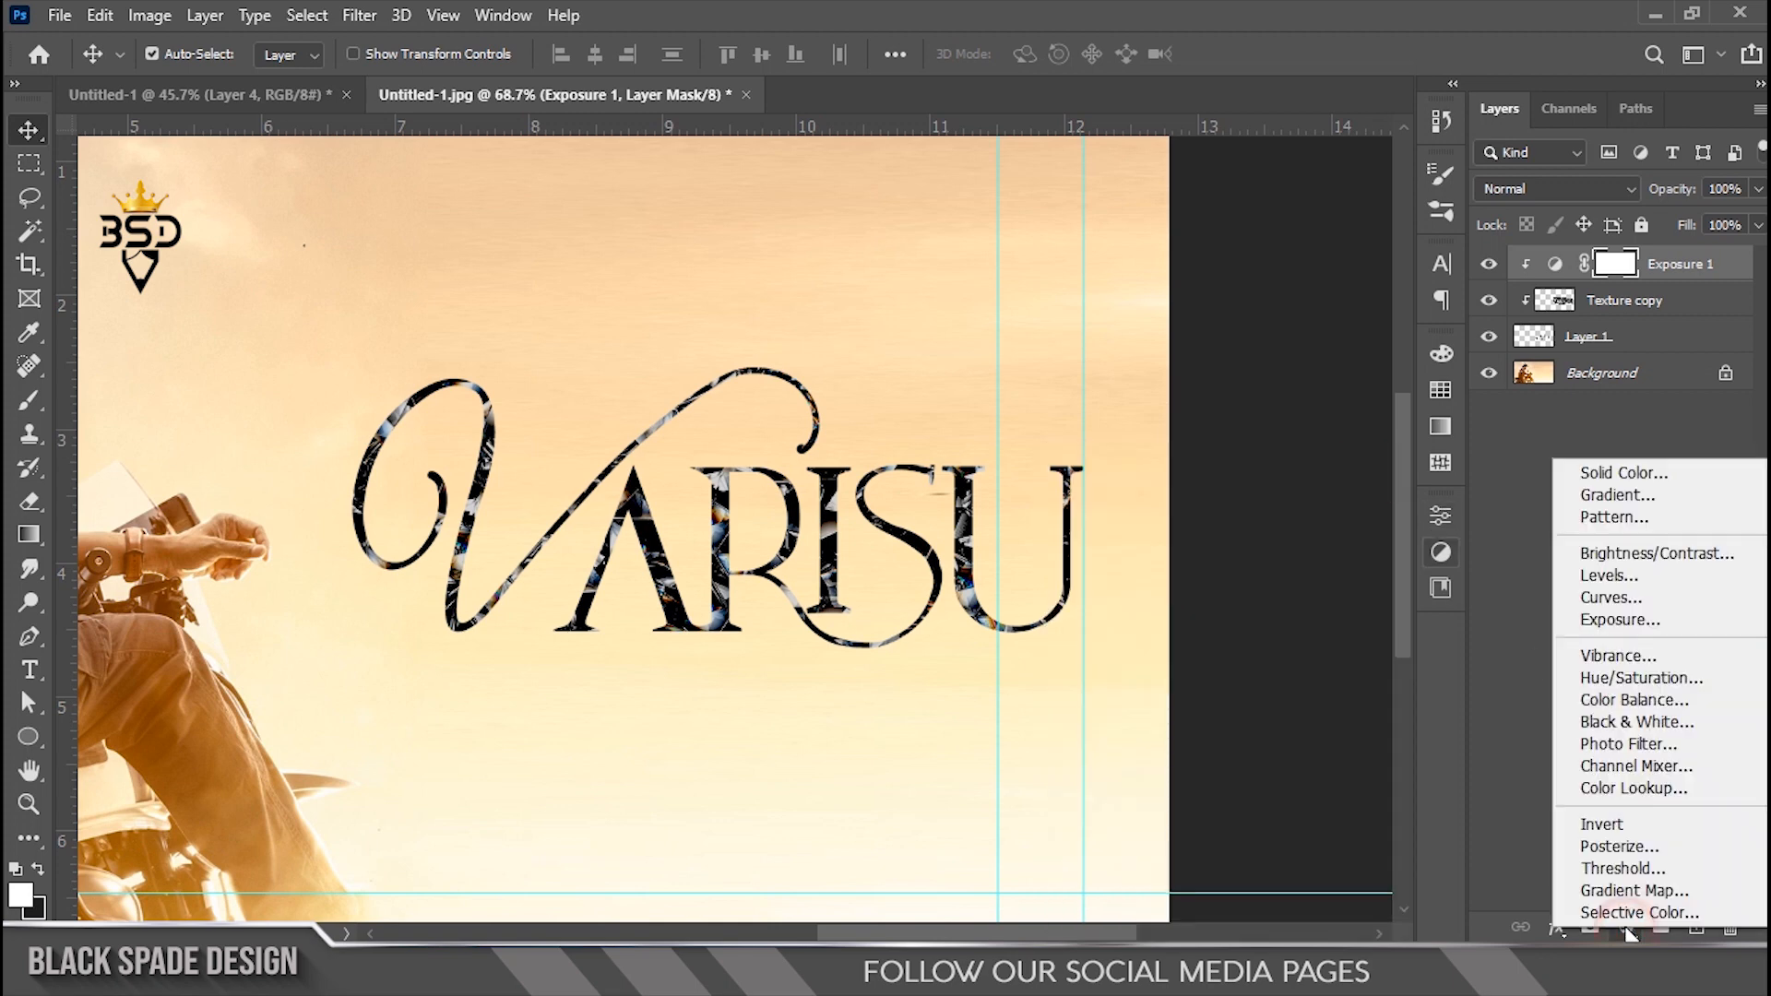
click(1643, 724)
click(1220, 906)
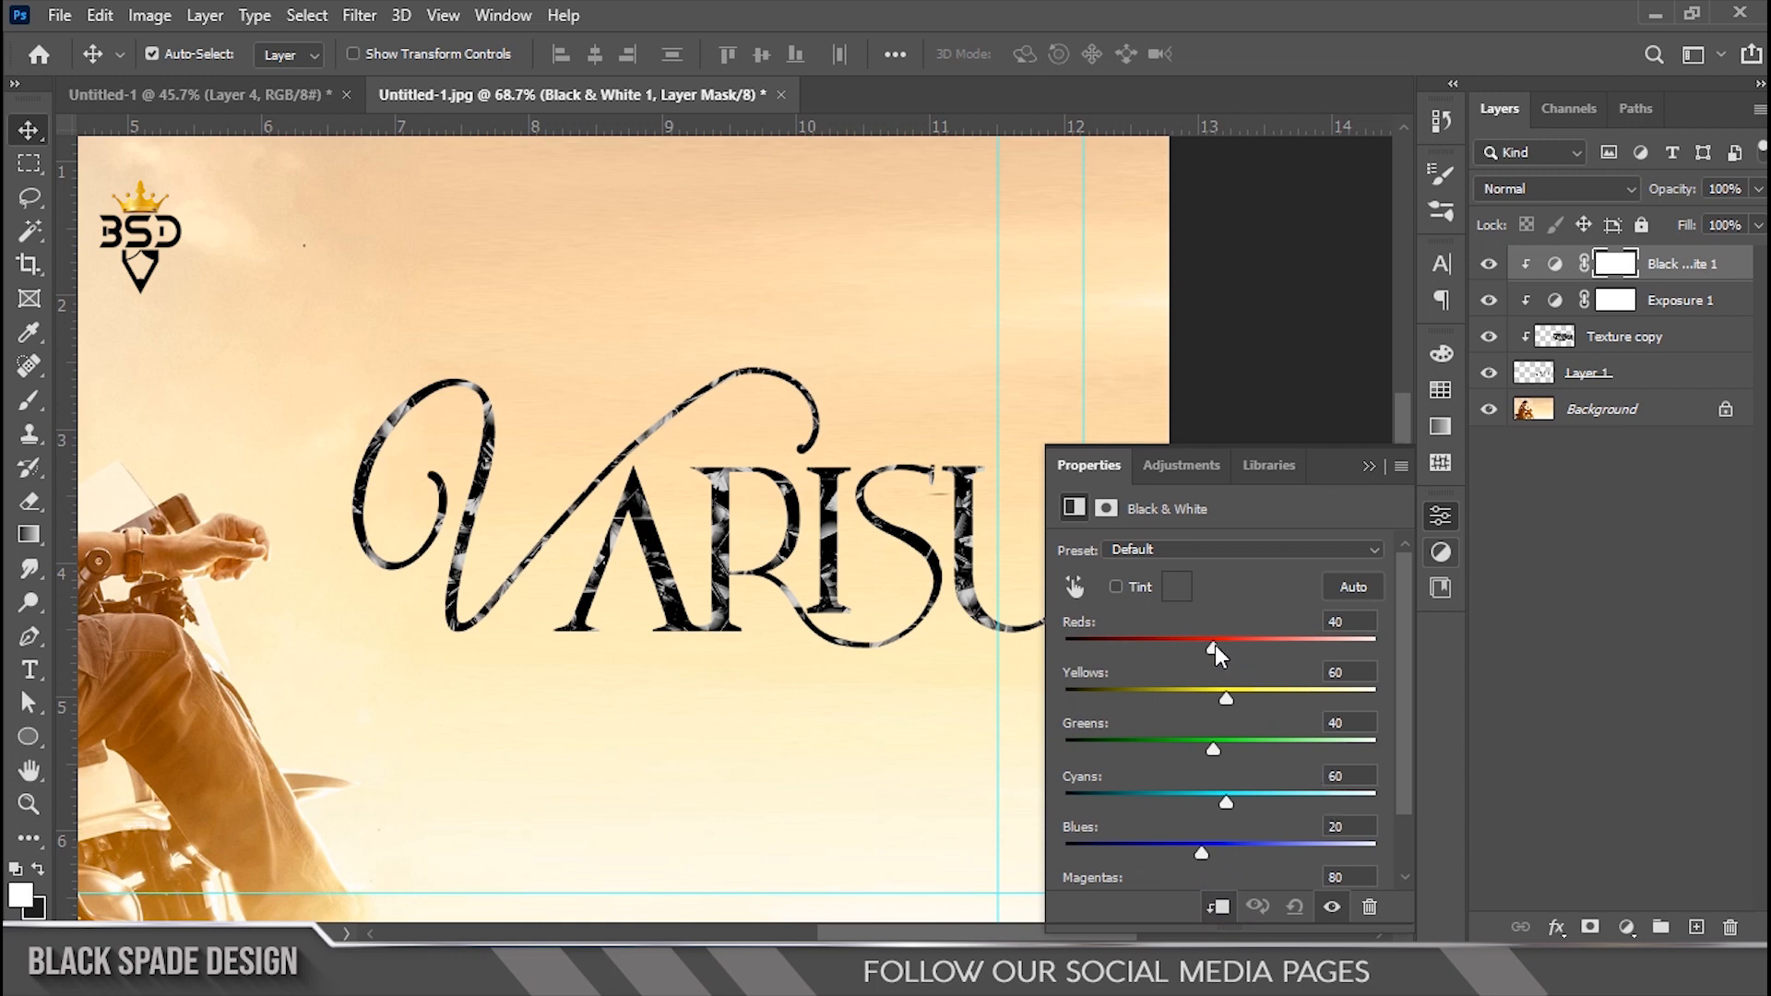
drag(1210, 644, 1198, 644)
click(1369, 466)
Check the textured lettering up close, hide the guides and fit the whole design on screen
scroll(749, 474, down, 4)
scroll(1118, 570, up, 7)
key(space)
drag(1118, 570, 690, 521)
scroll(690, 521, down, 3)
scroll(697, 566, down, 4)
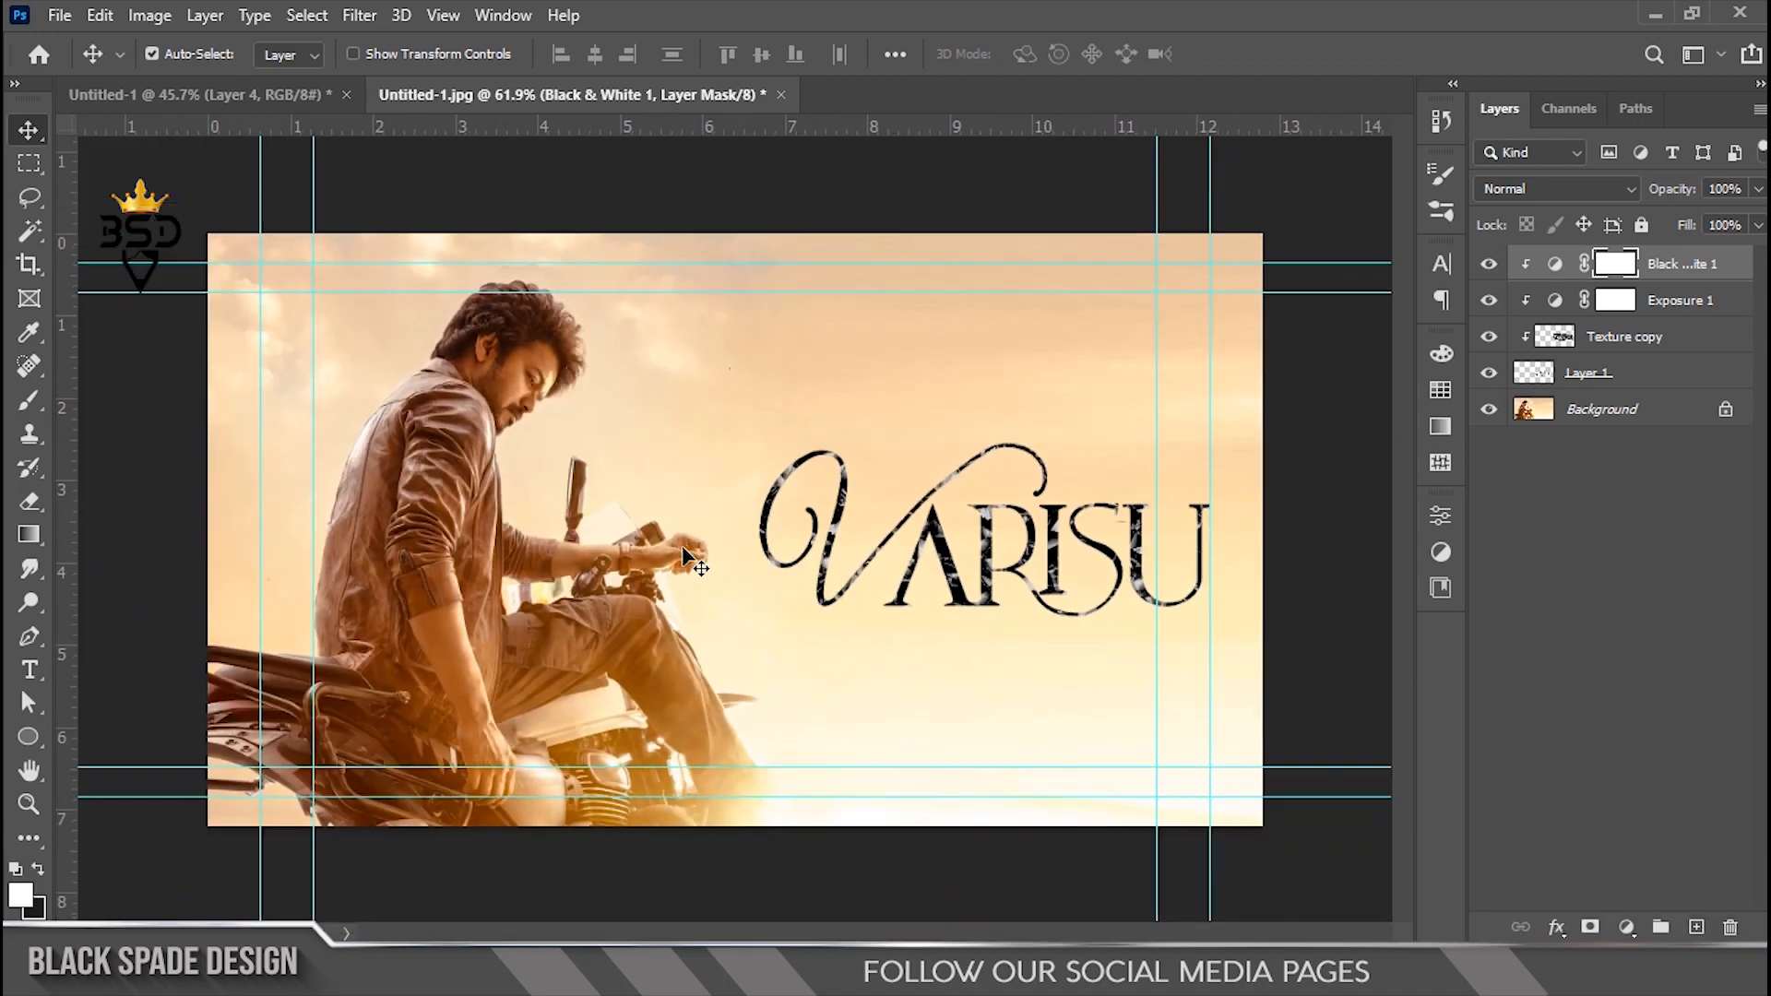
key(ctrl+h)
scroll(907, 564, up, 2)
key(z)
right_click(893, 524)
click(915, 536)
key(v)
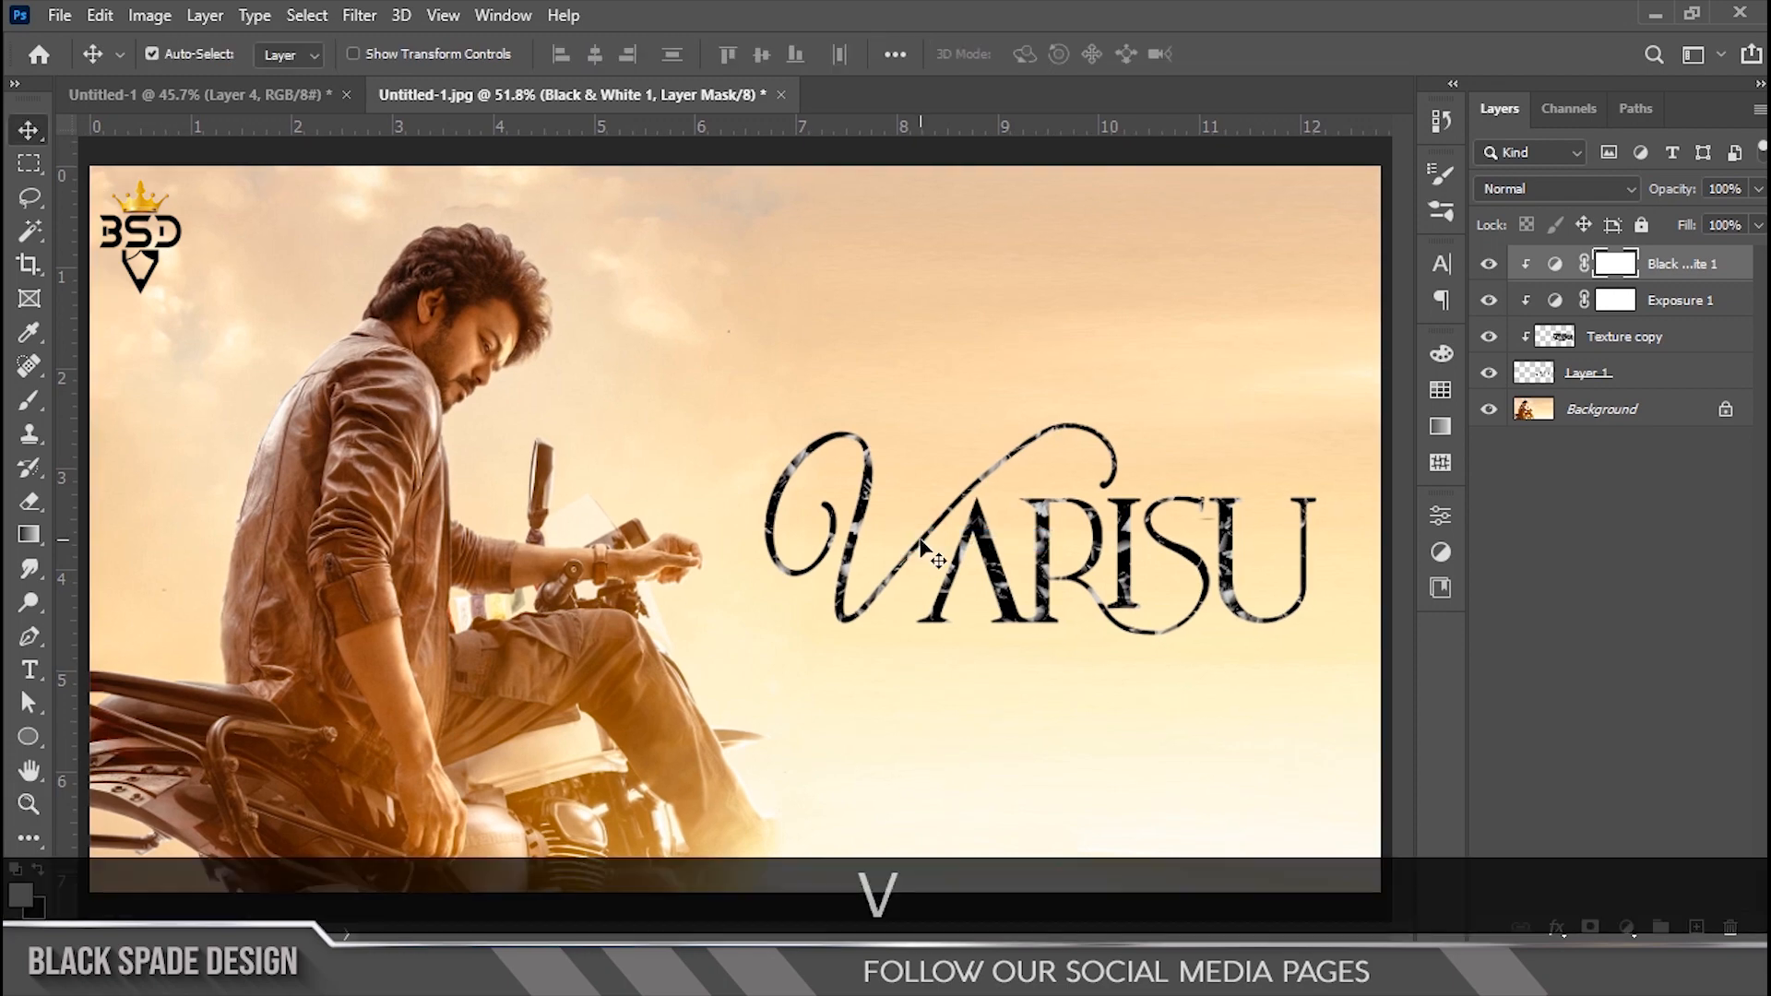